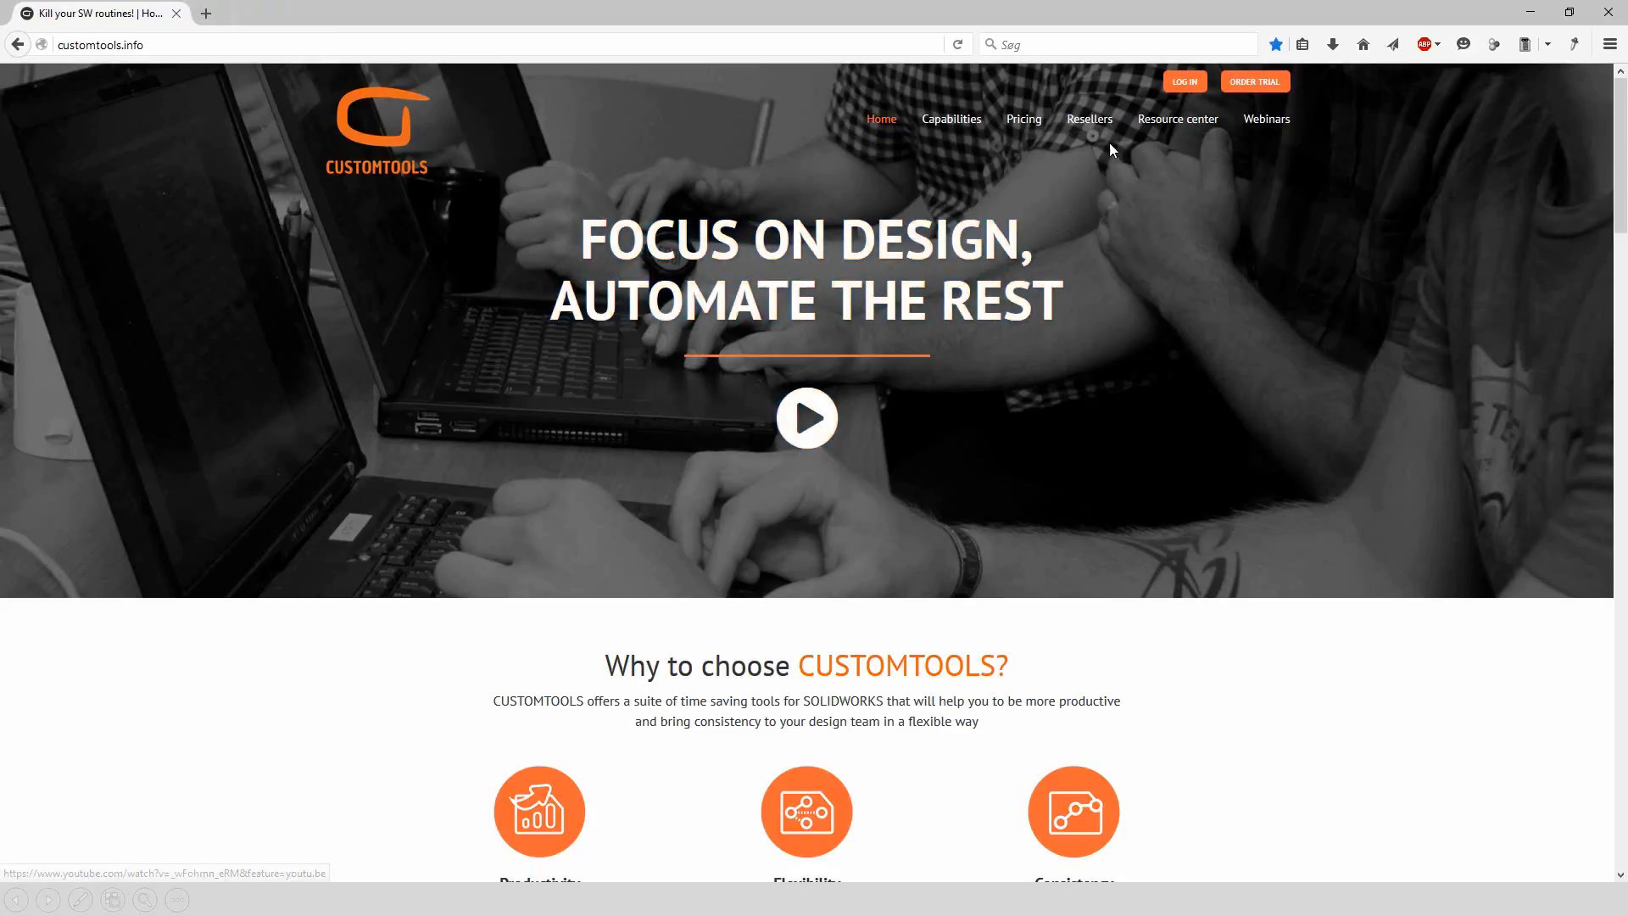
# Browse the resource center's installation tutorials and administration tool guide
pyautogui.click(1162, 126)
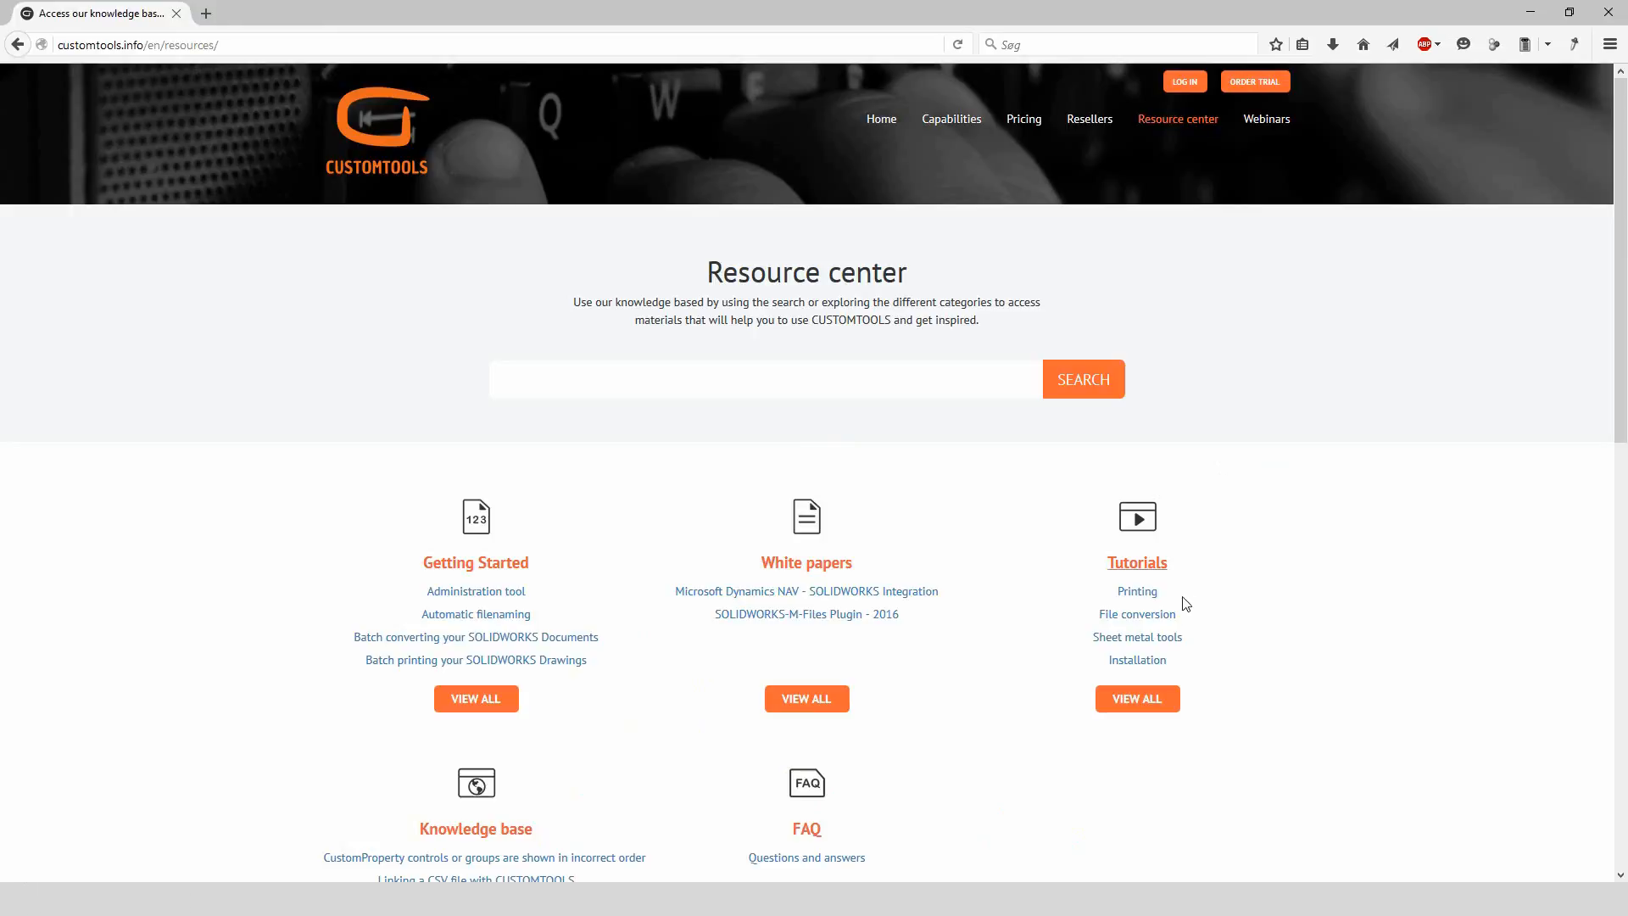
pyautogui.click(1137, 660)
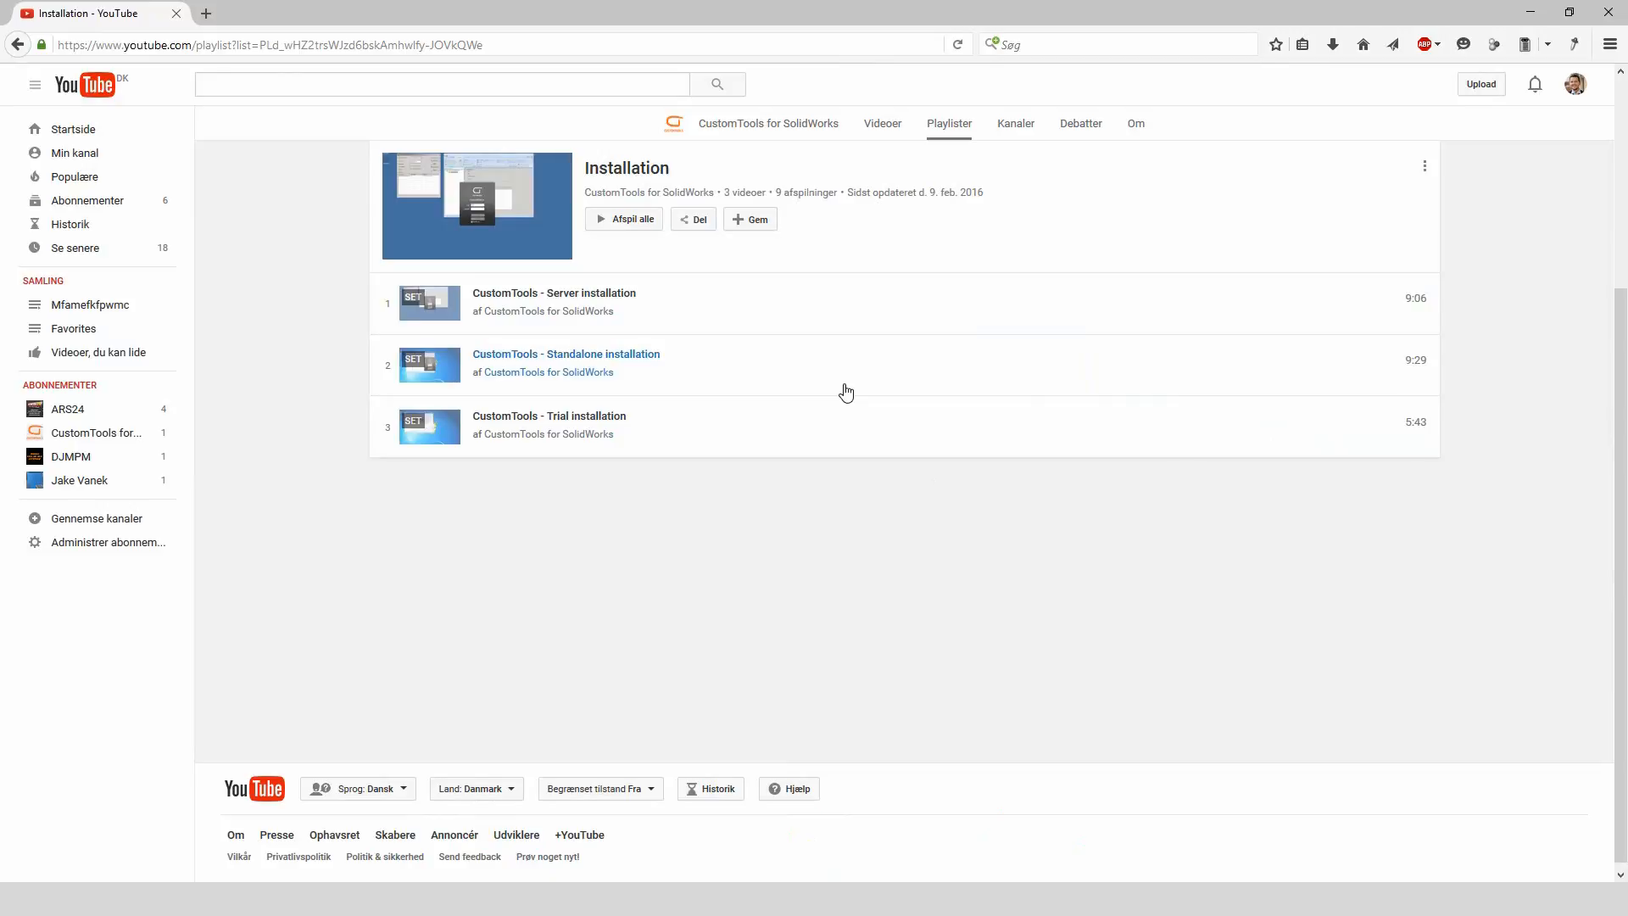
pyautogui.hotkey('alt', 'Left')
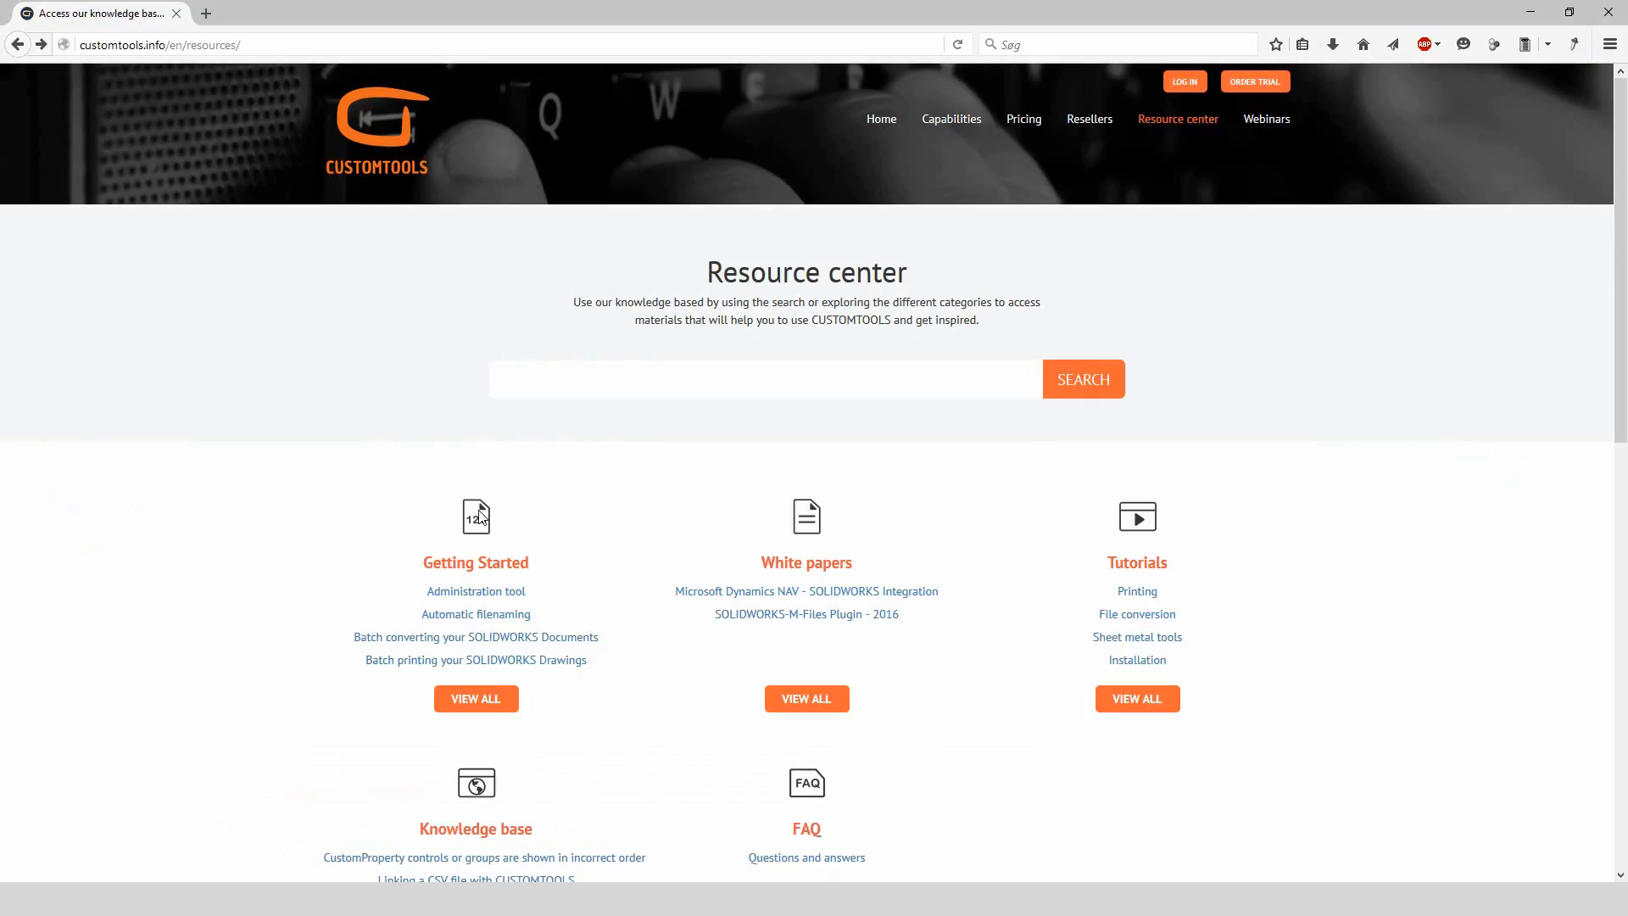
pyautogui.click(482, 594)
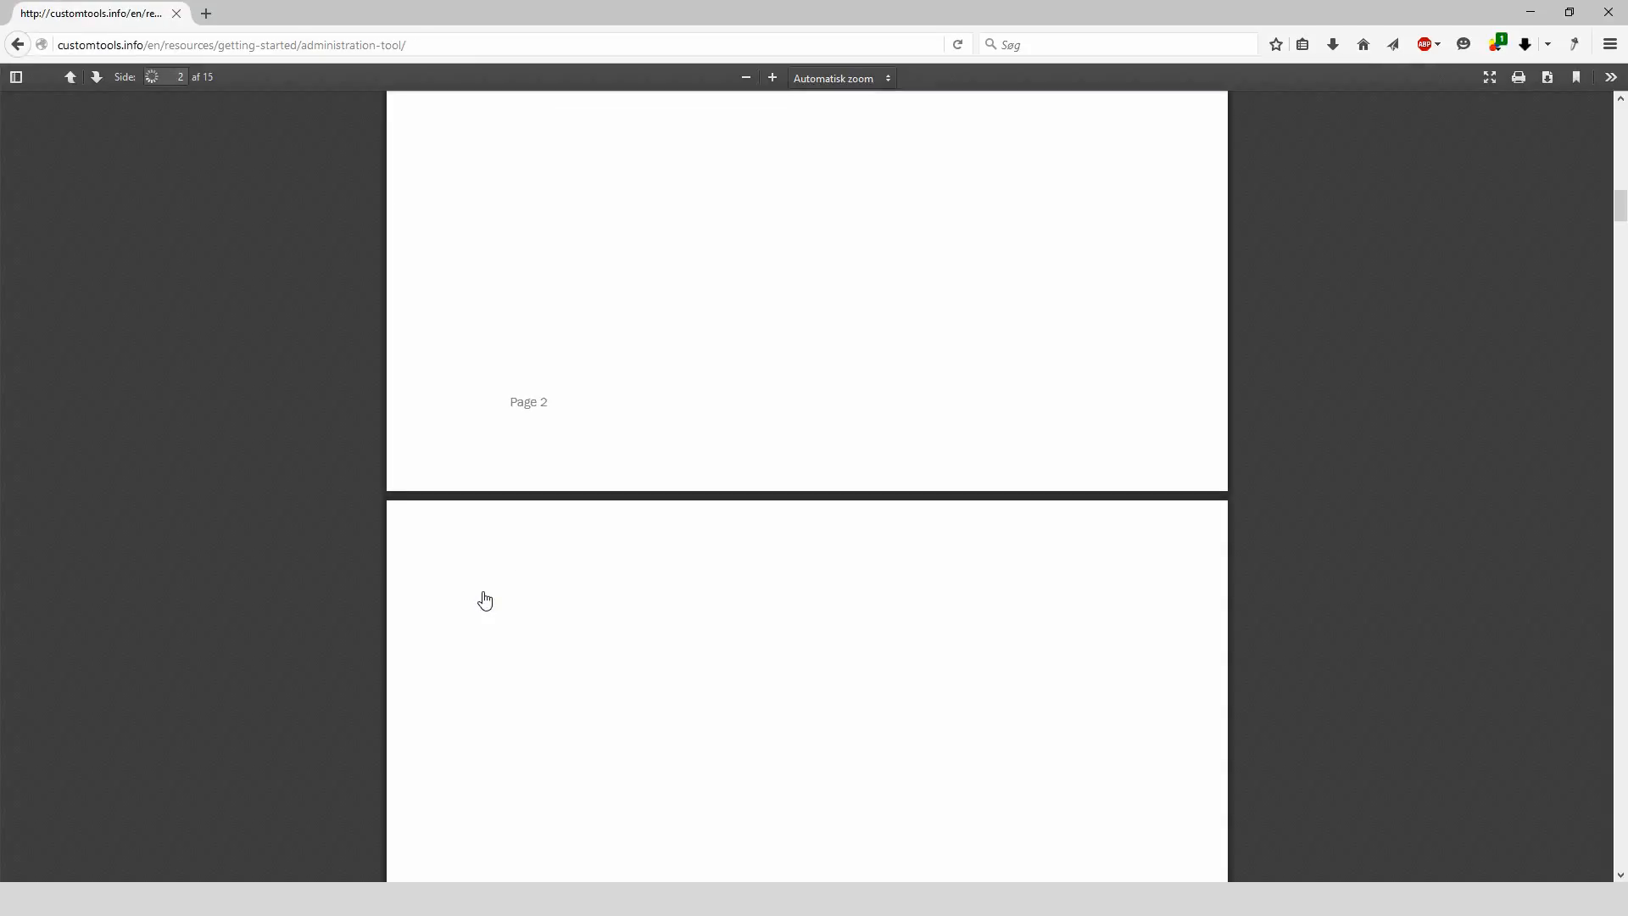
pyautogui.scroll(10, 1053, 428)
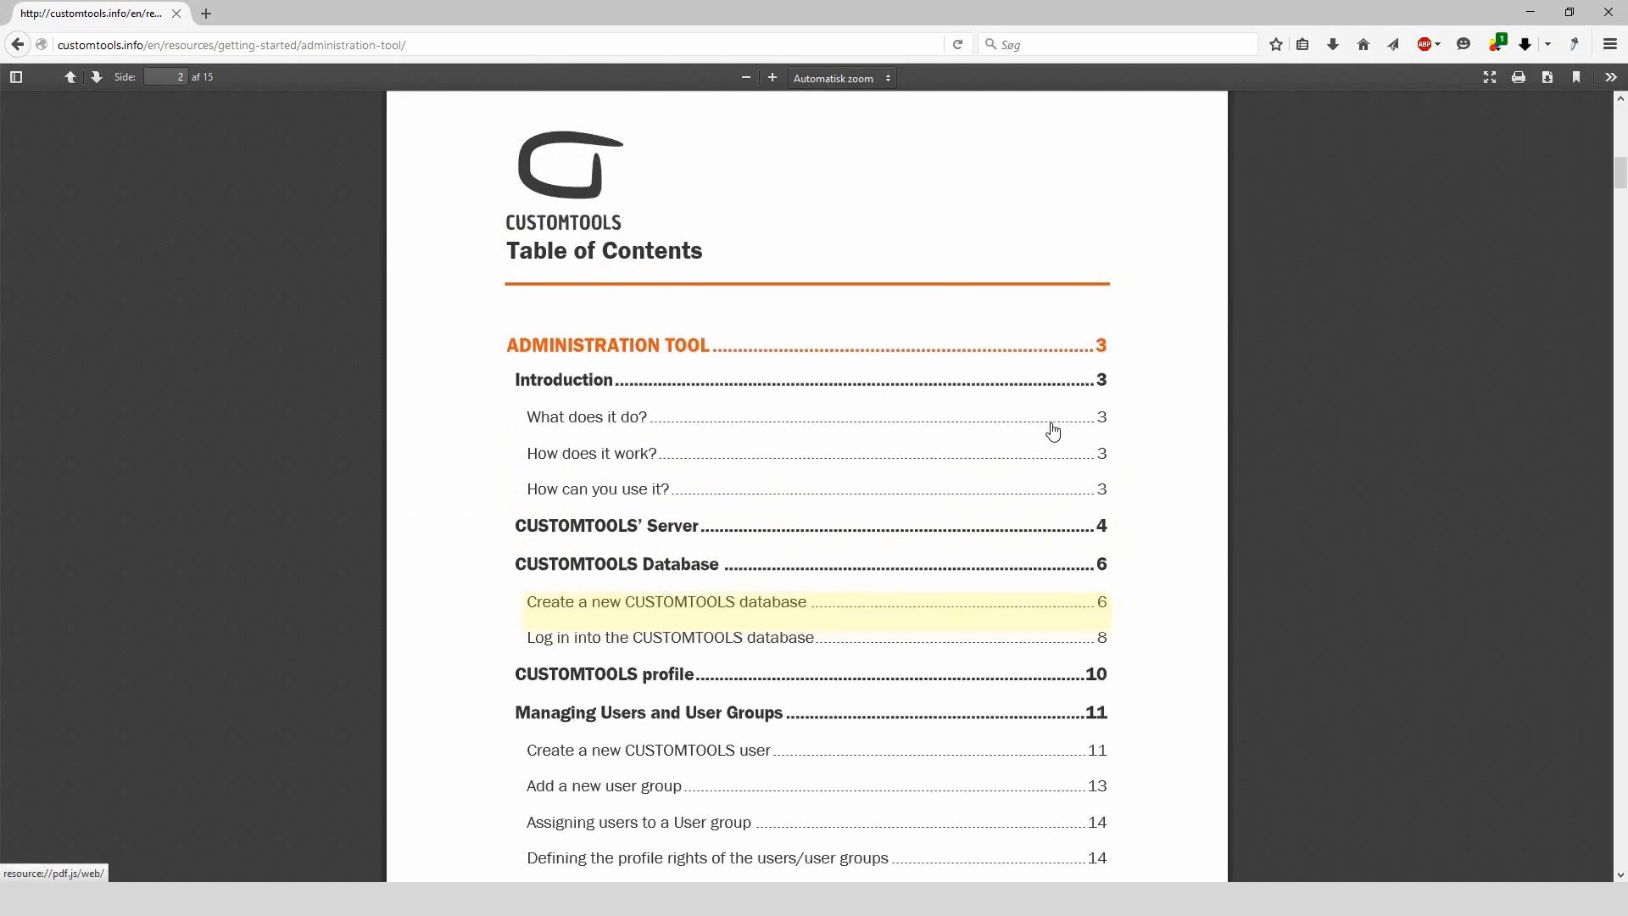
pyautogui.scroll(-7, 1052, 429)
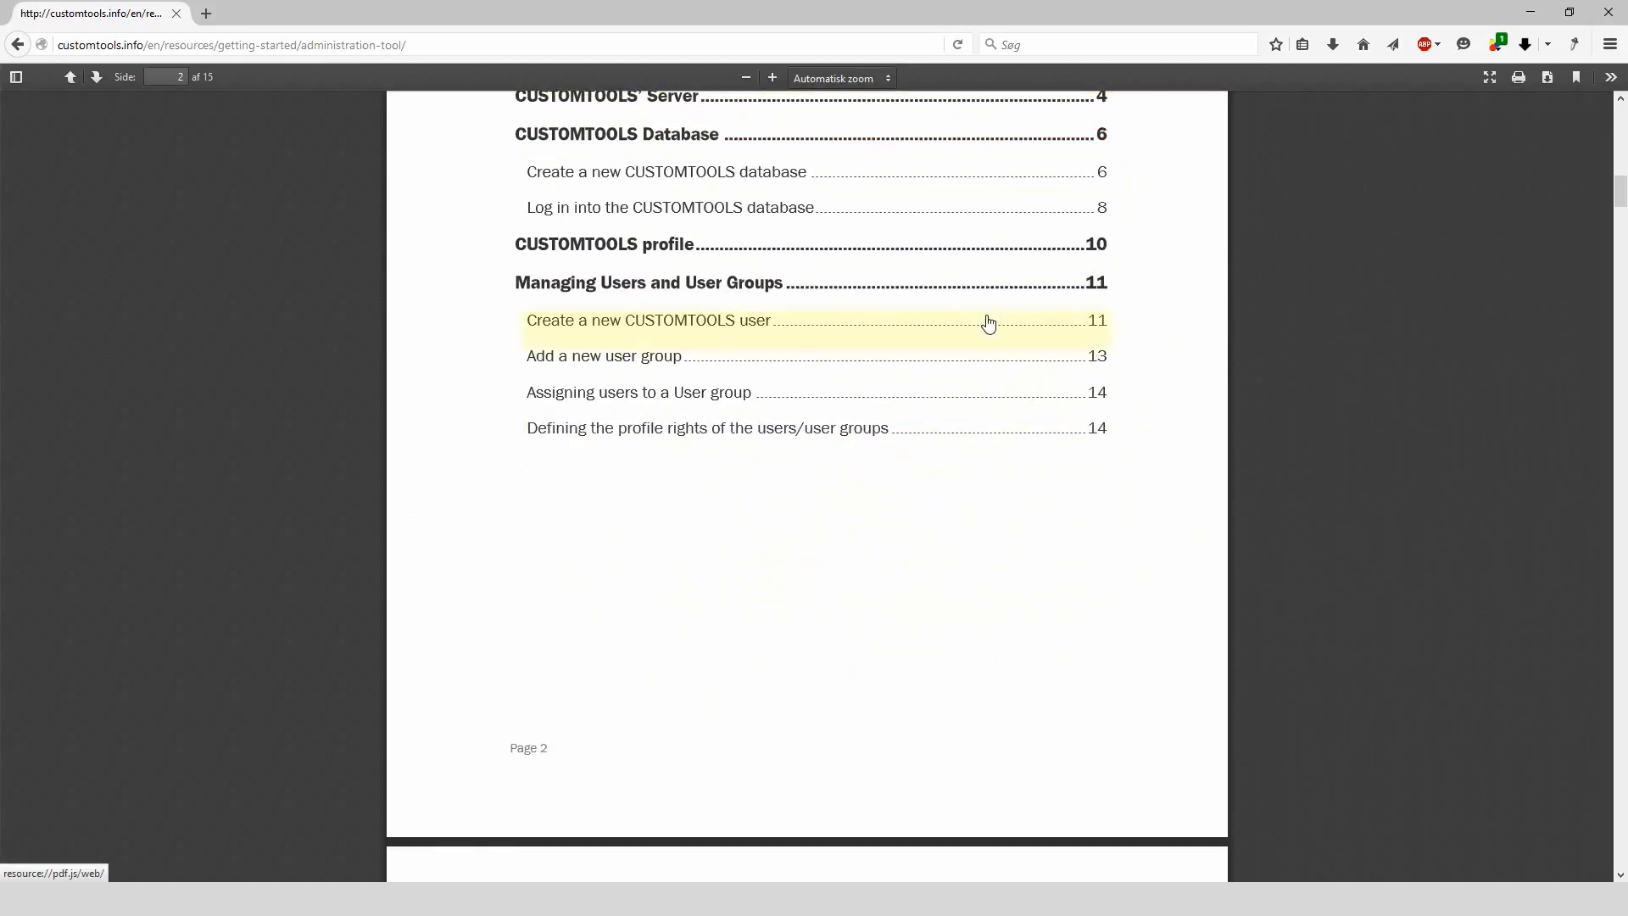
pyautogui.hotkey('alt', 'Left')
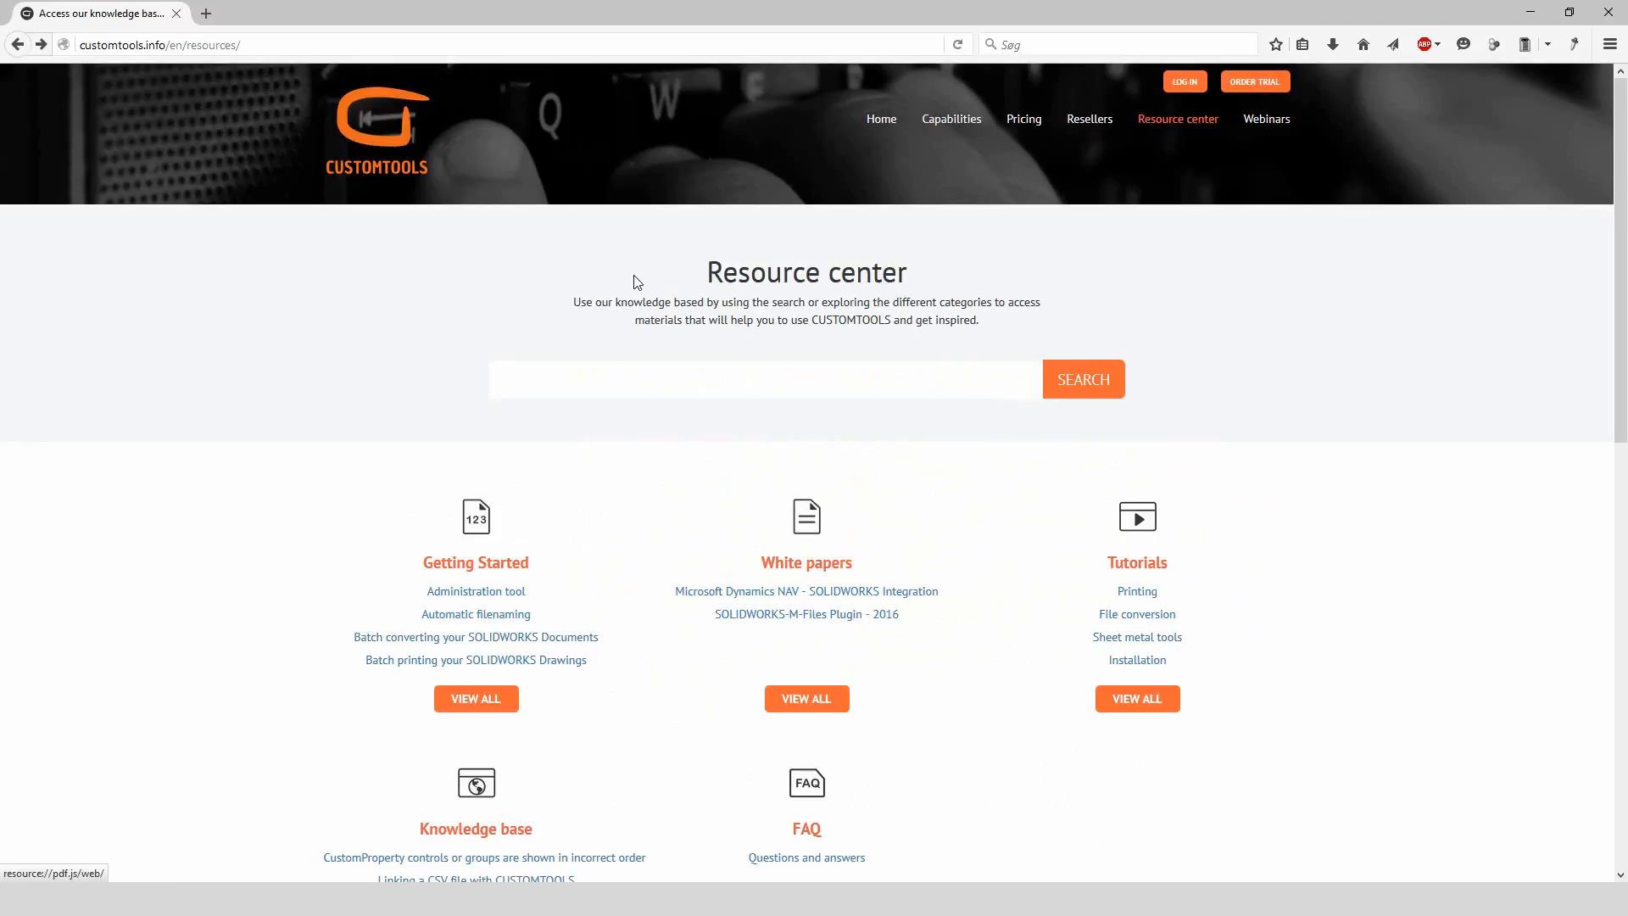
# Show the list of past webinars, then minimize Firefox to reveal the slideshow
pyautogui.click(1267, 121)
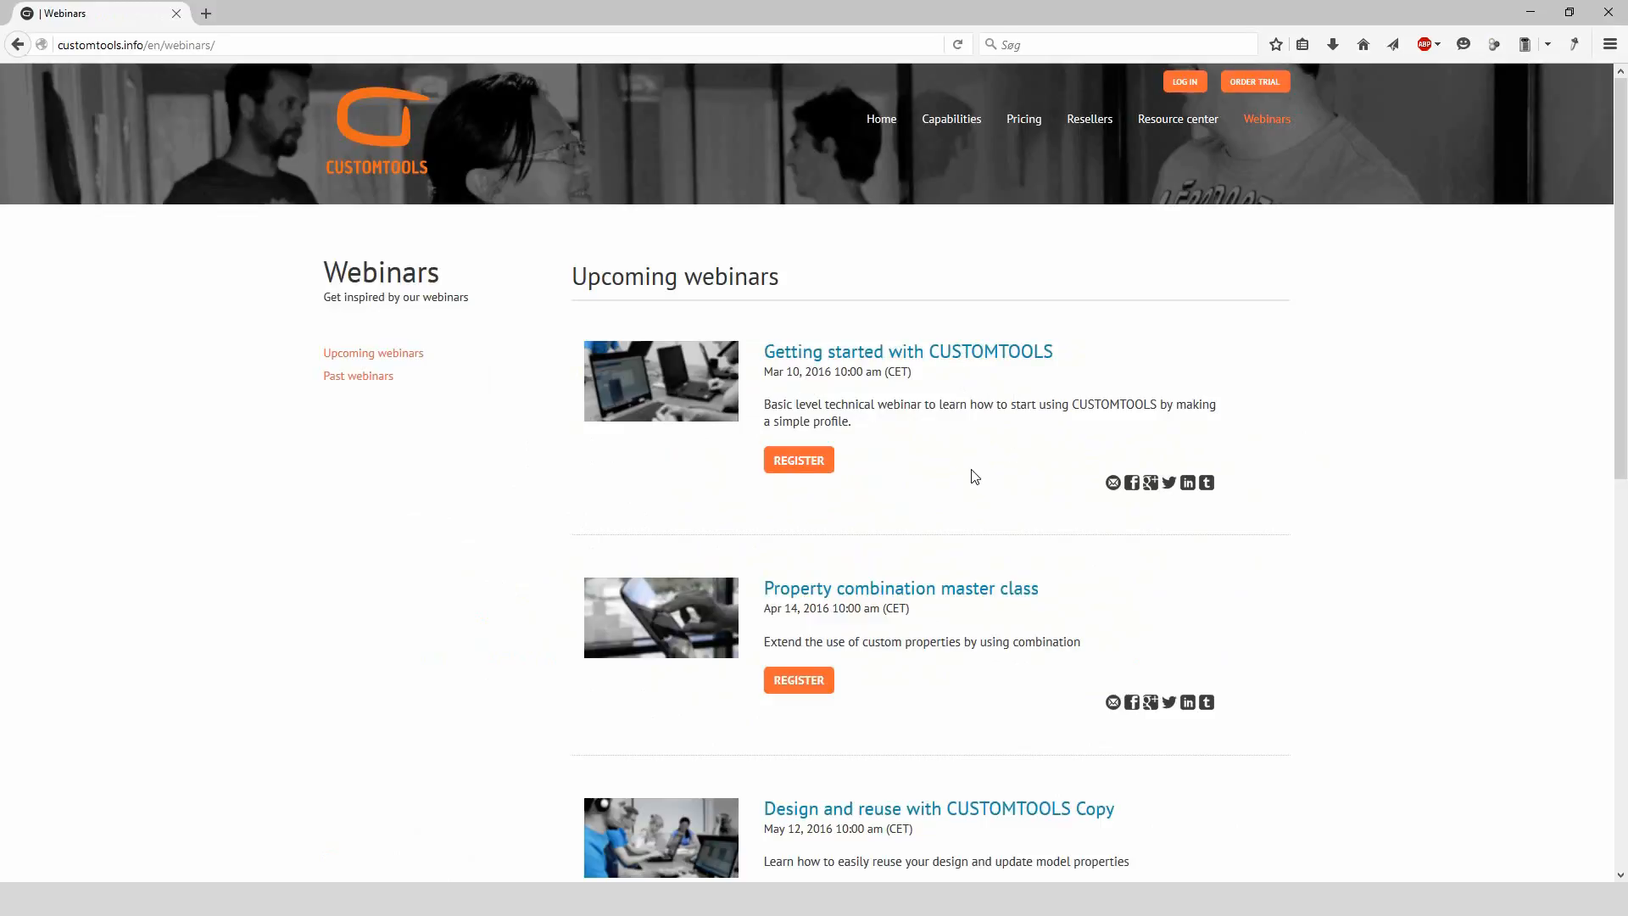
pyautogui.click(343, 381)
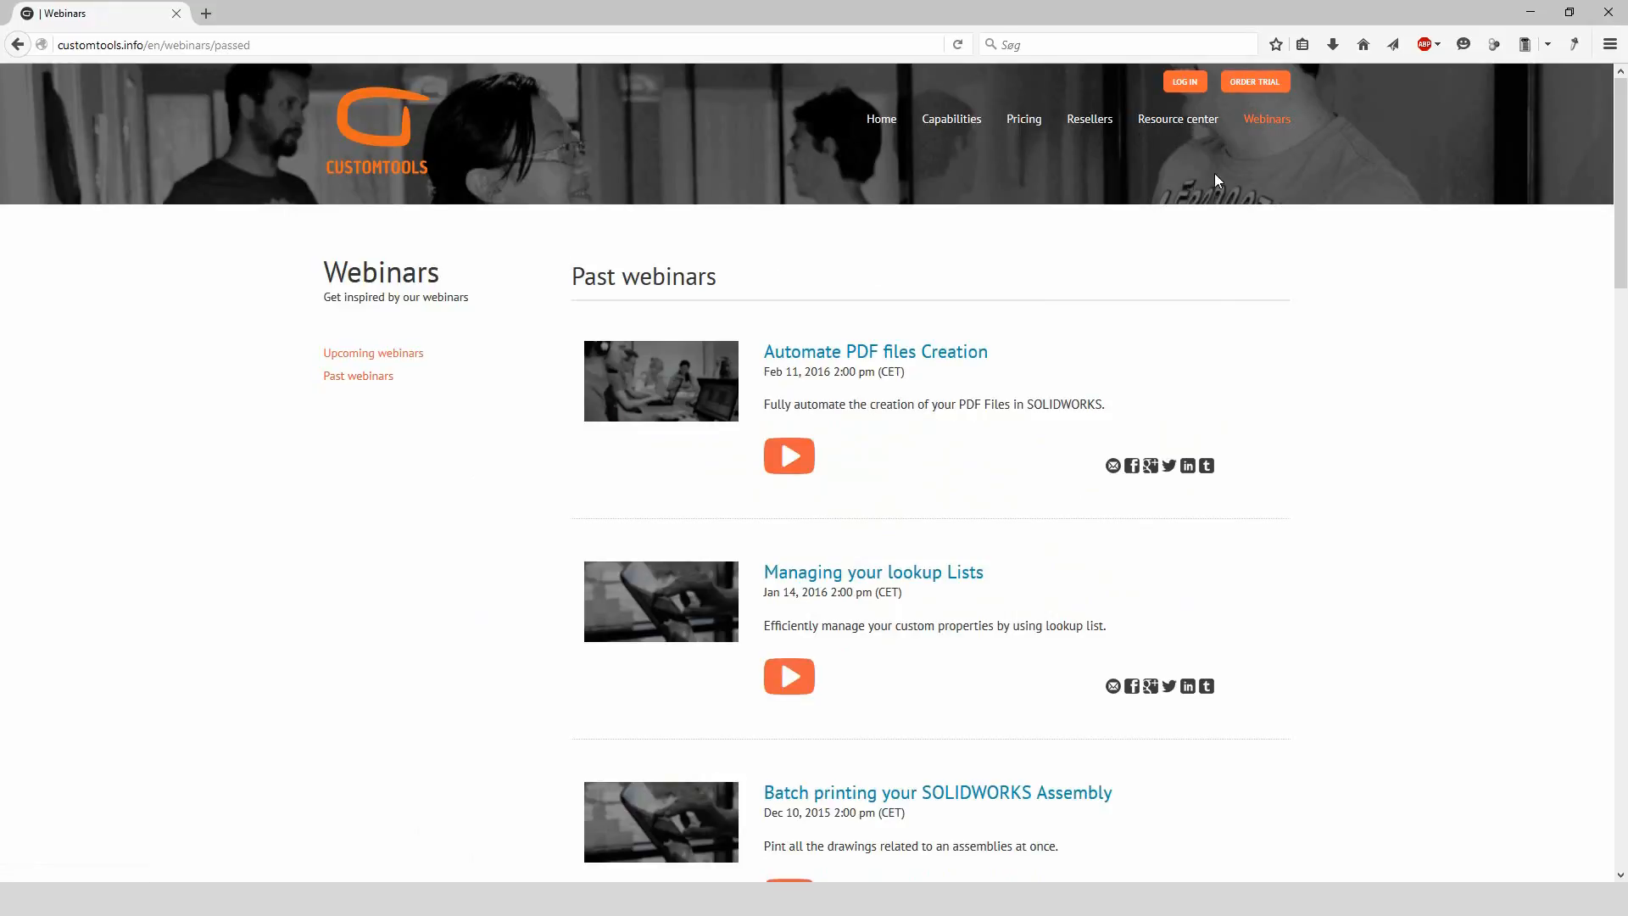
pyautogui.click(1531, 16)
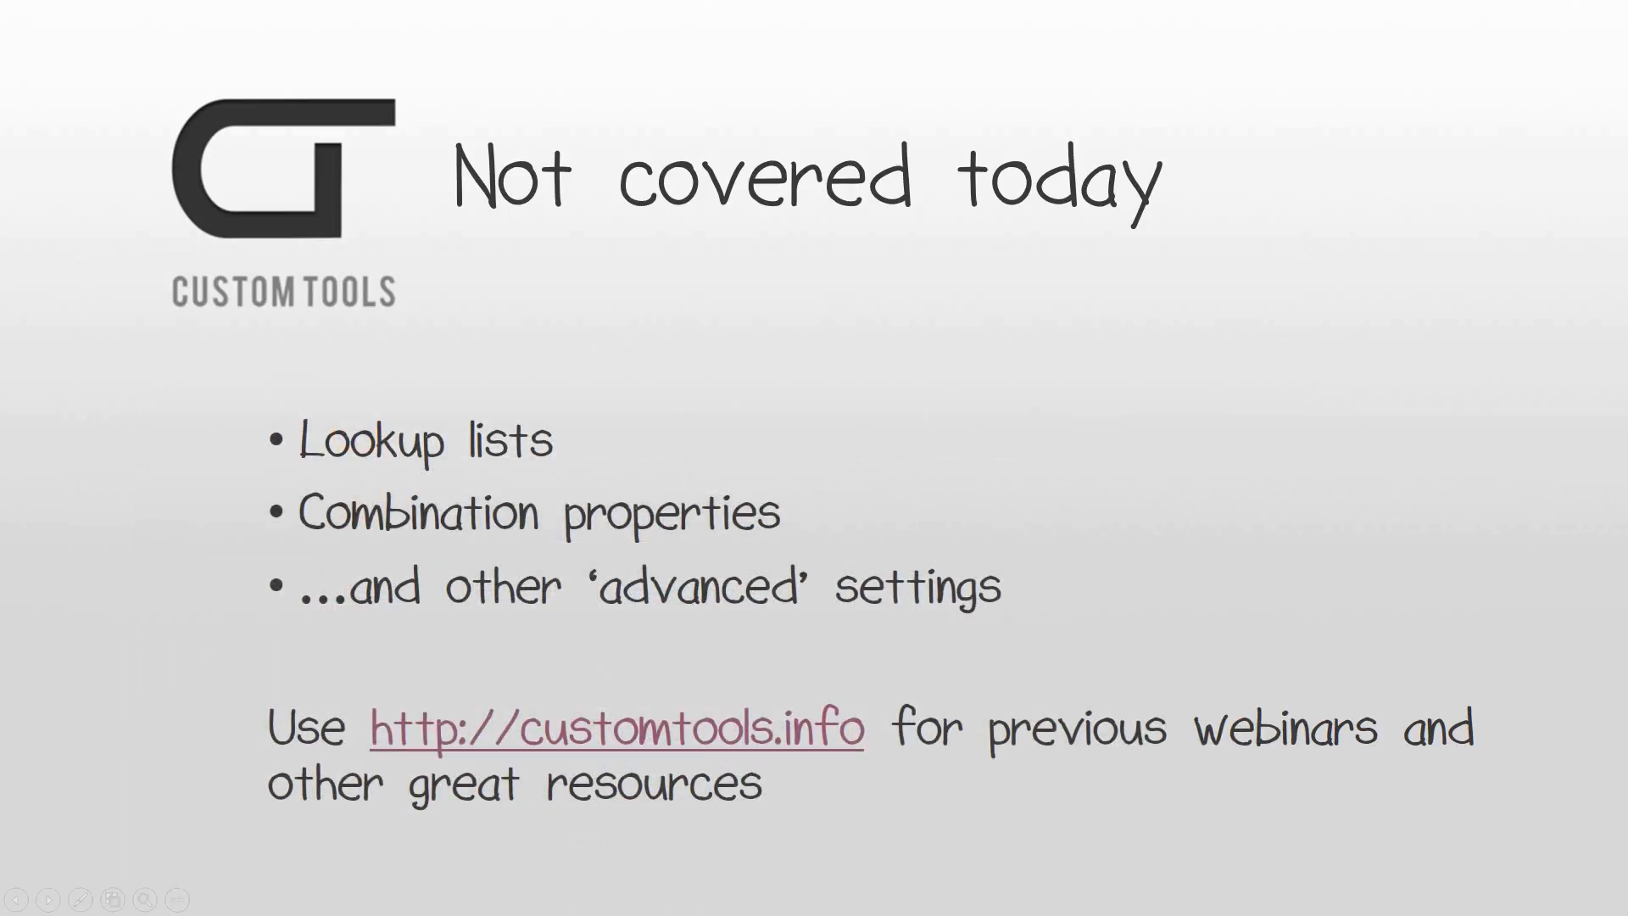
# Advance the slideshow to the 'Making the profile' slide
pyautogui.press('Right')
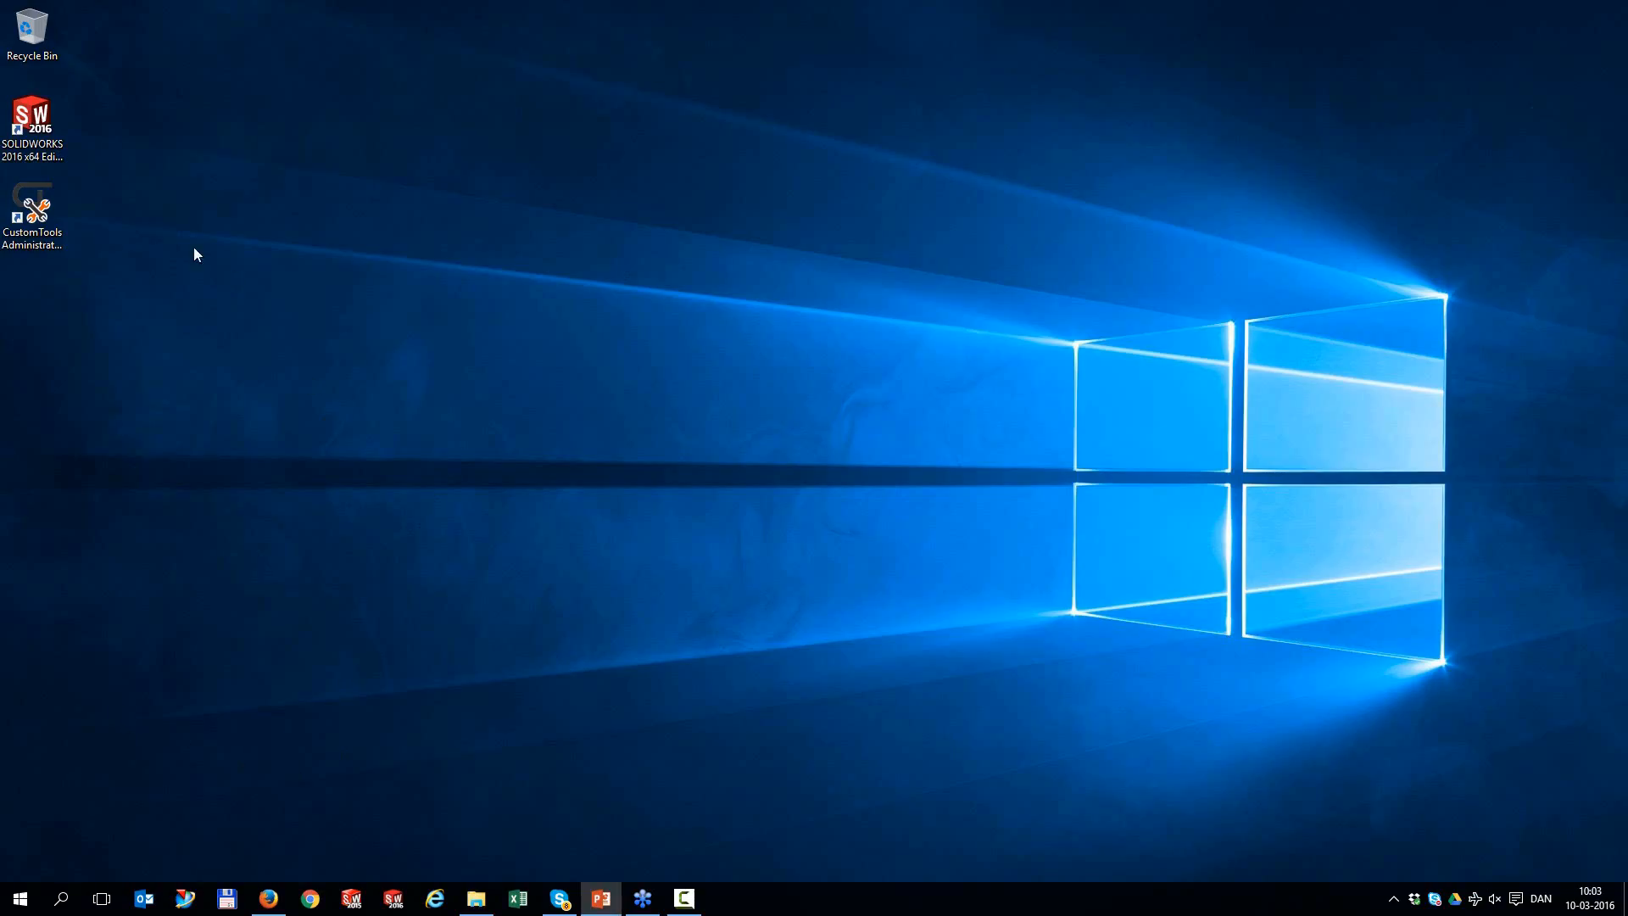
# Launch CustomTools Administration and start Create Database on the CUSTOMTOOLS server
pyautogui.doubleClick(34, 212)
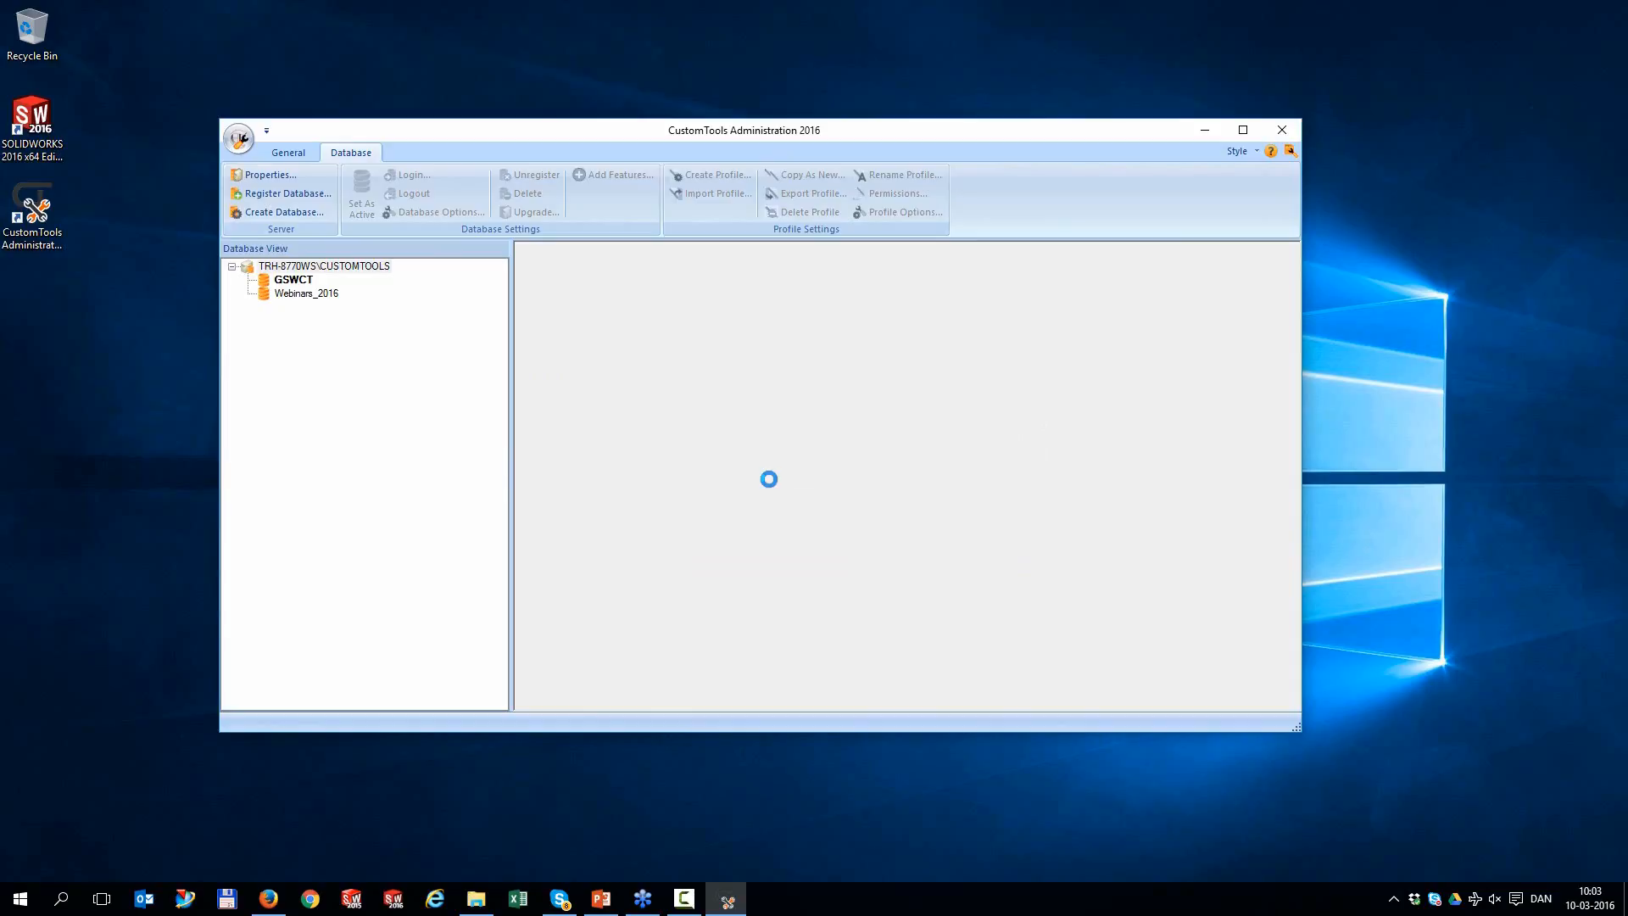
pyautogui.click(289, 268)
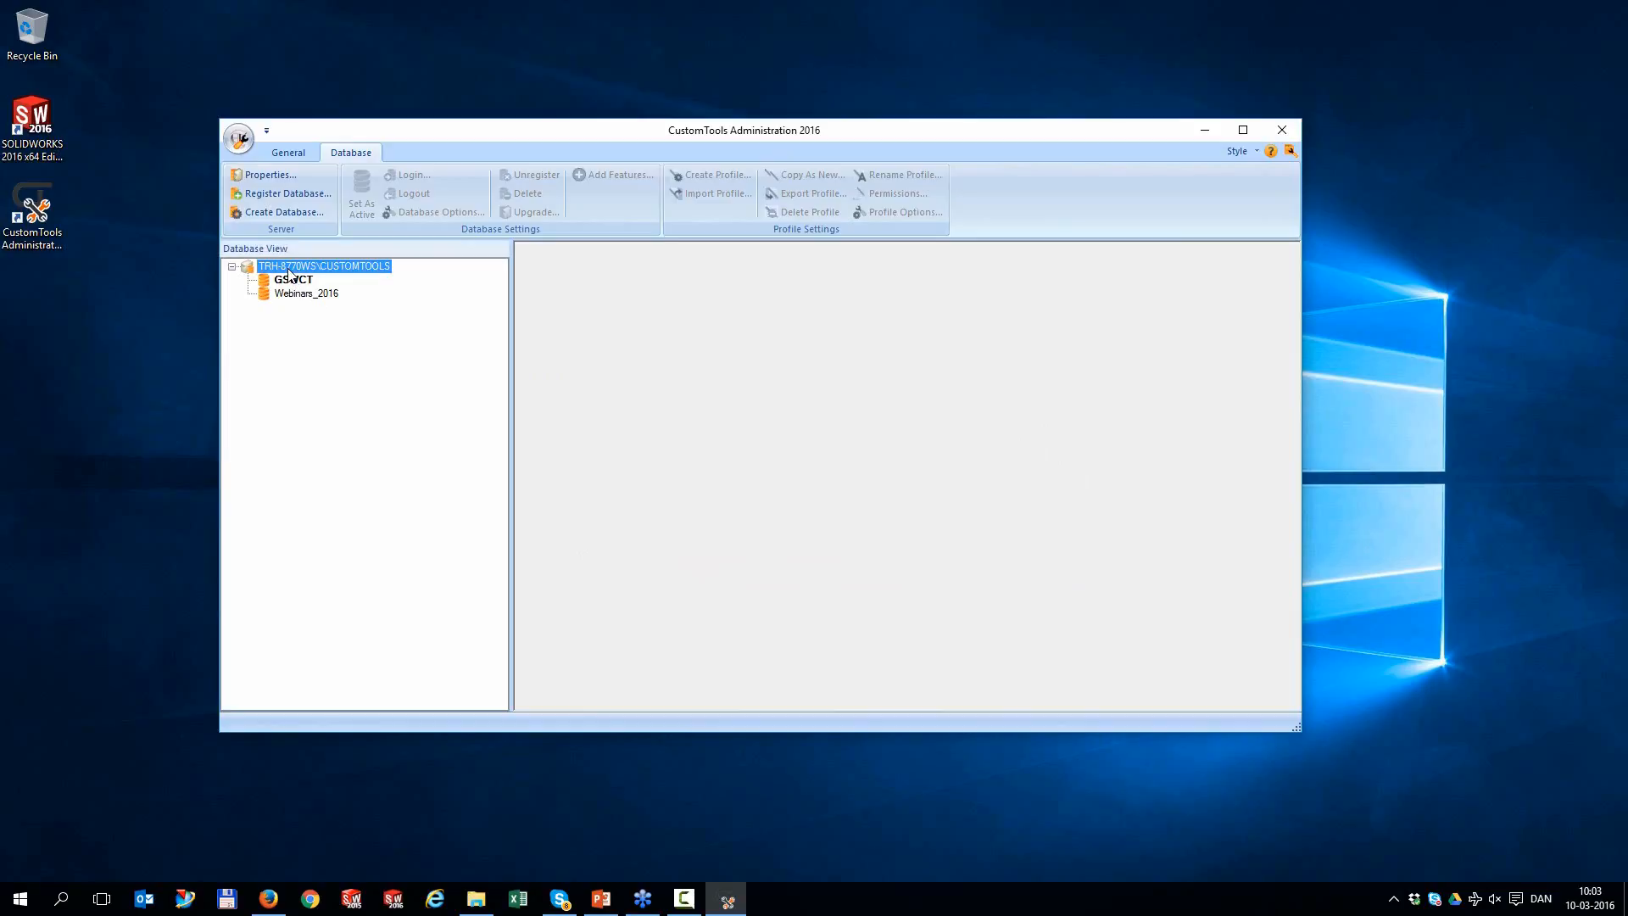
pyautogui.click(283, 212)
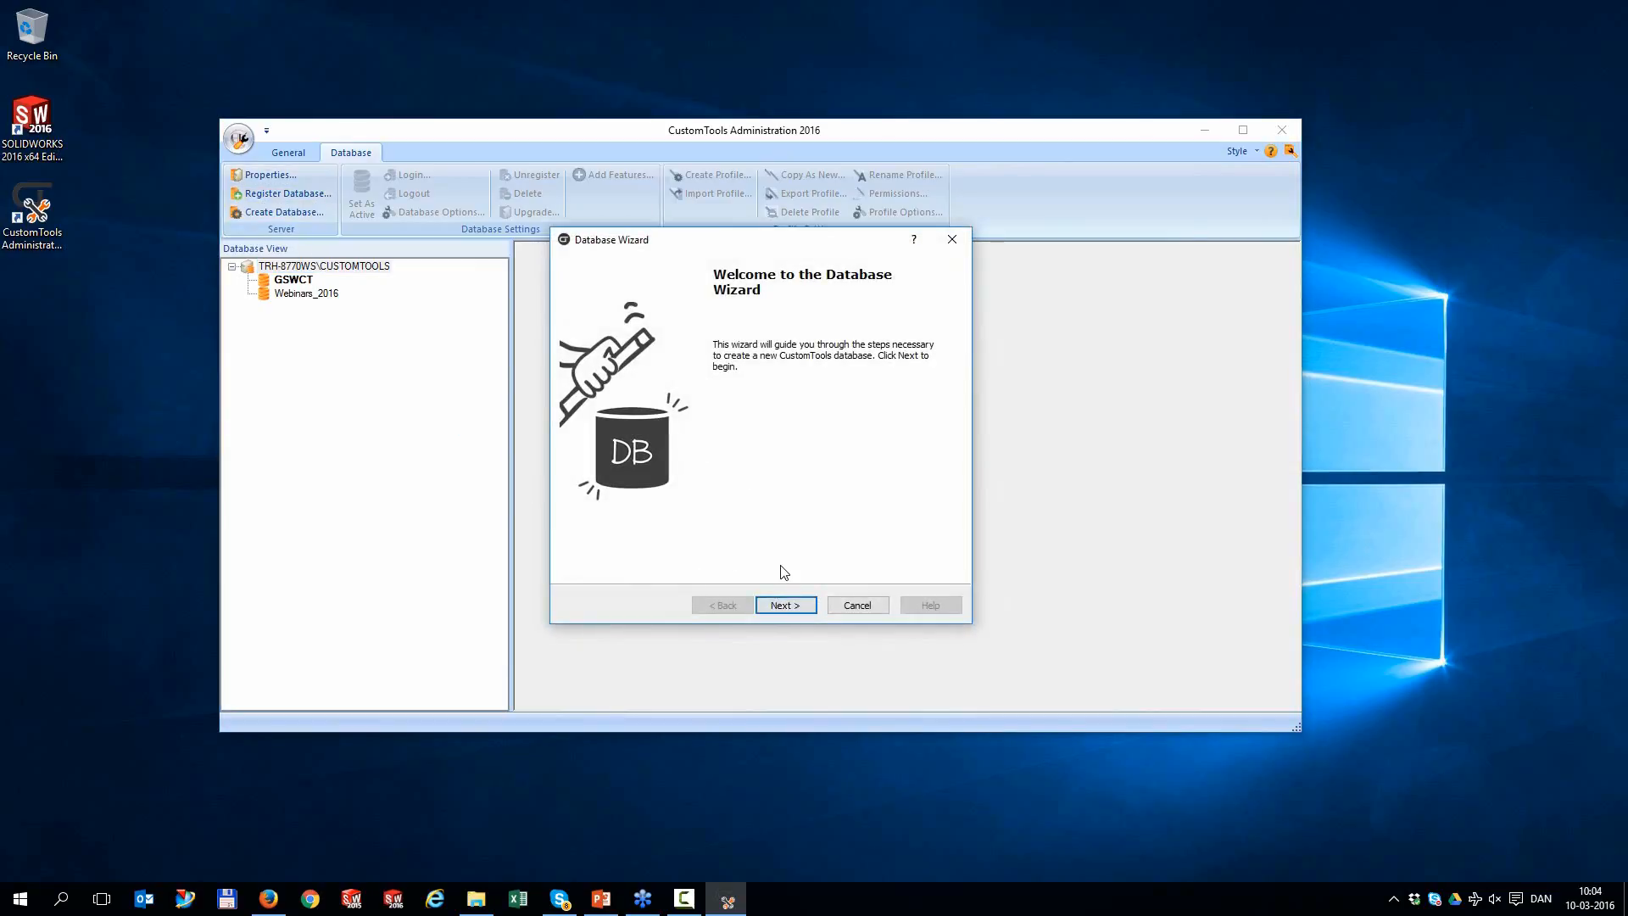
# Advance the Database Wizard to Step 2 and choose Import profile, leaving the file path empty
pyautogui.click(797, 609)
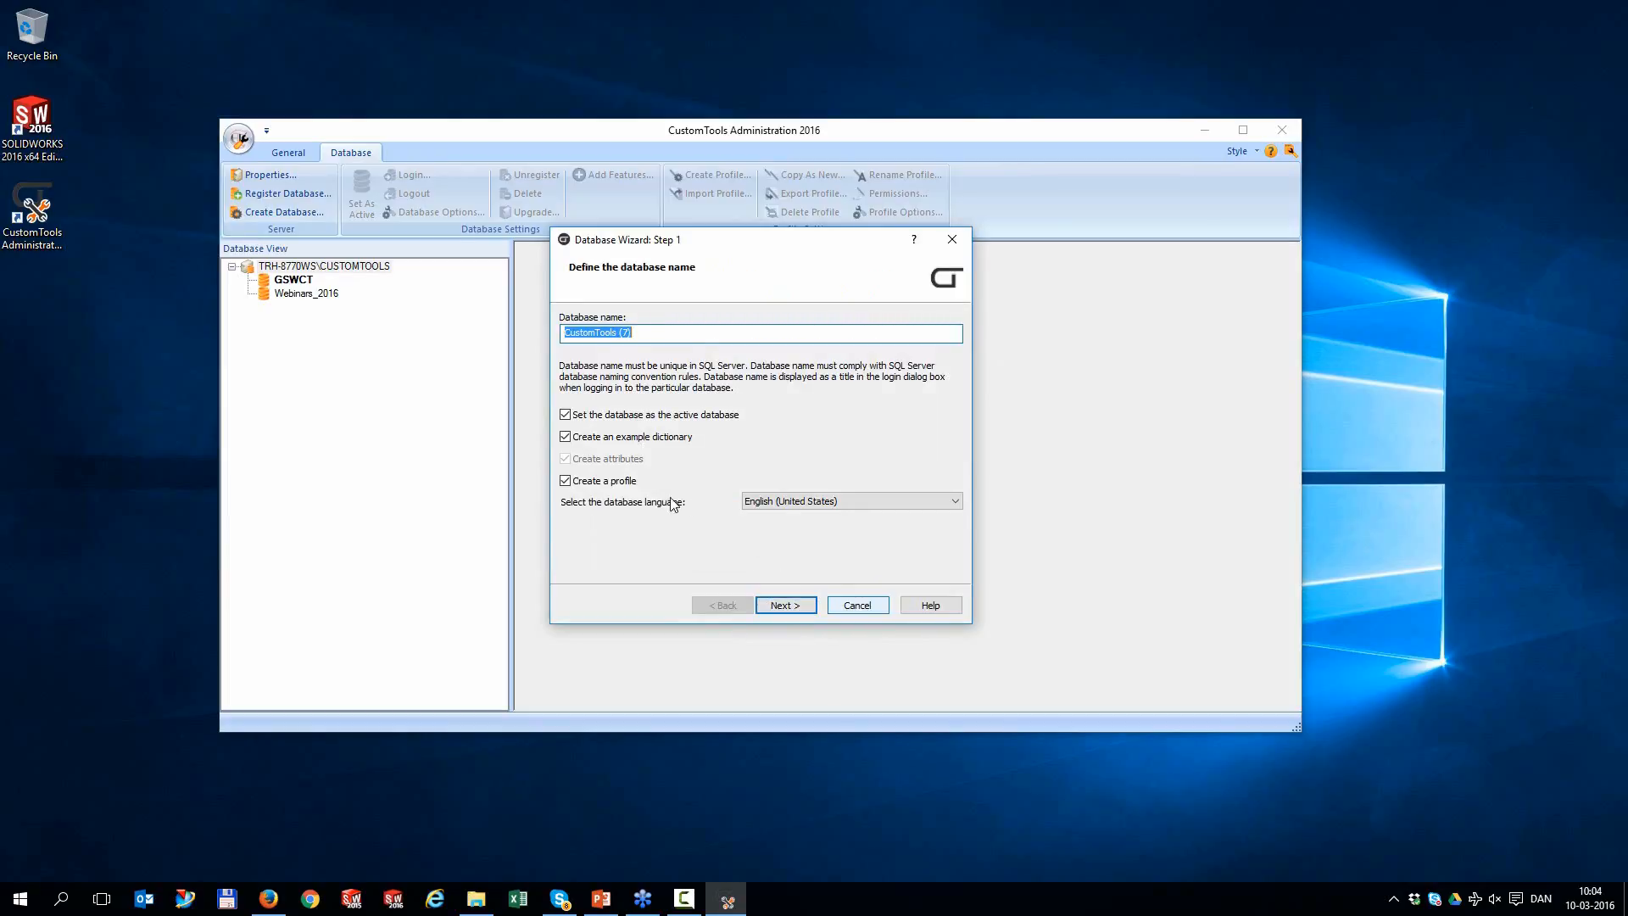
pyautogui.click(784, 606)
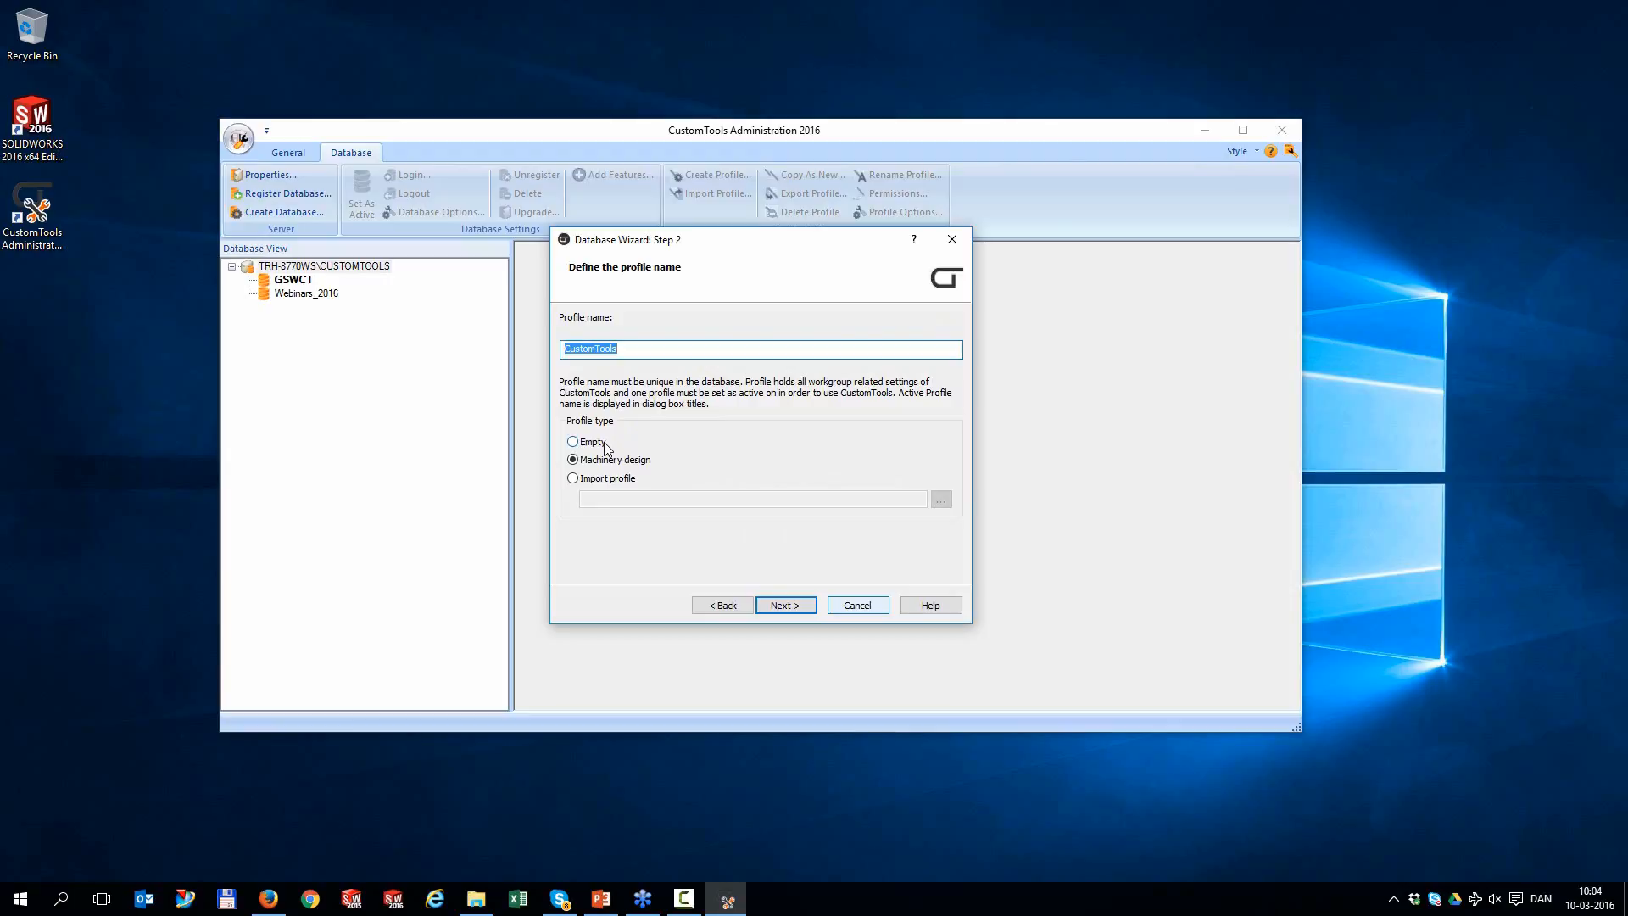
pyautogui.click(605, 480)
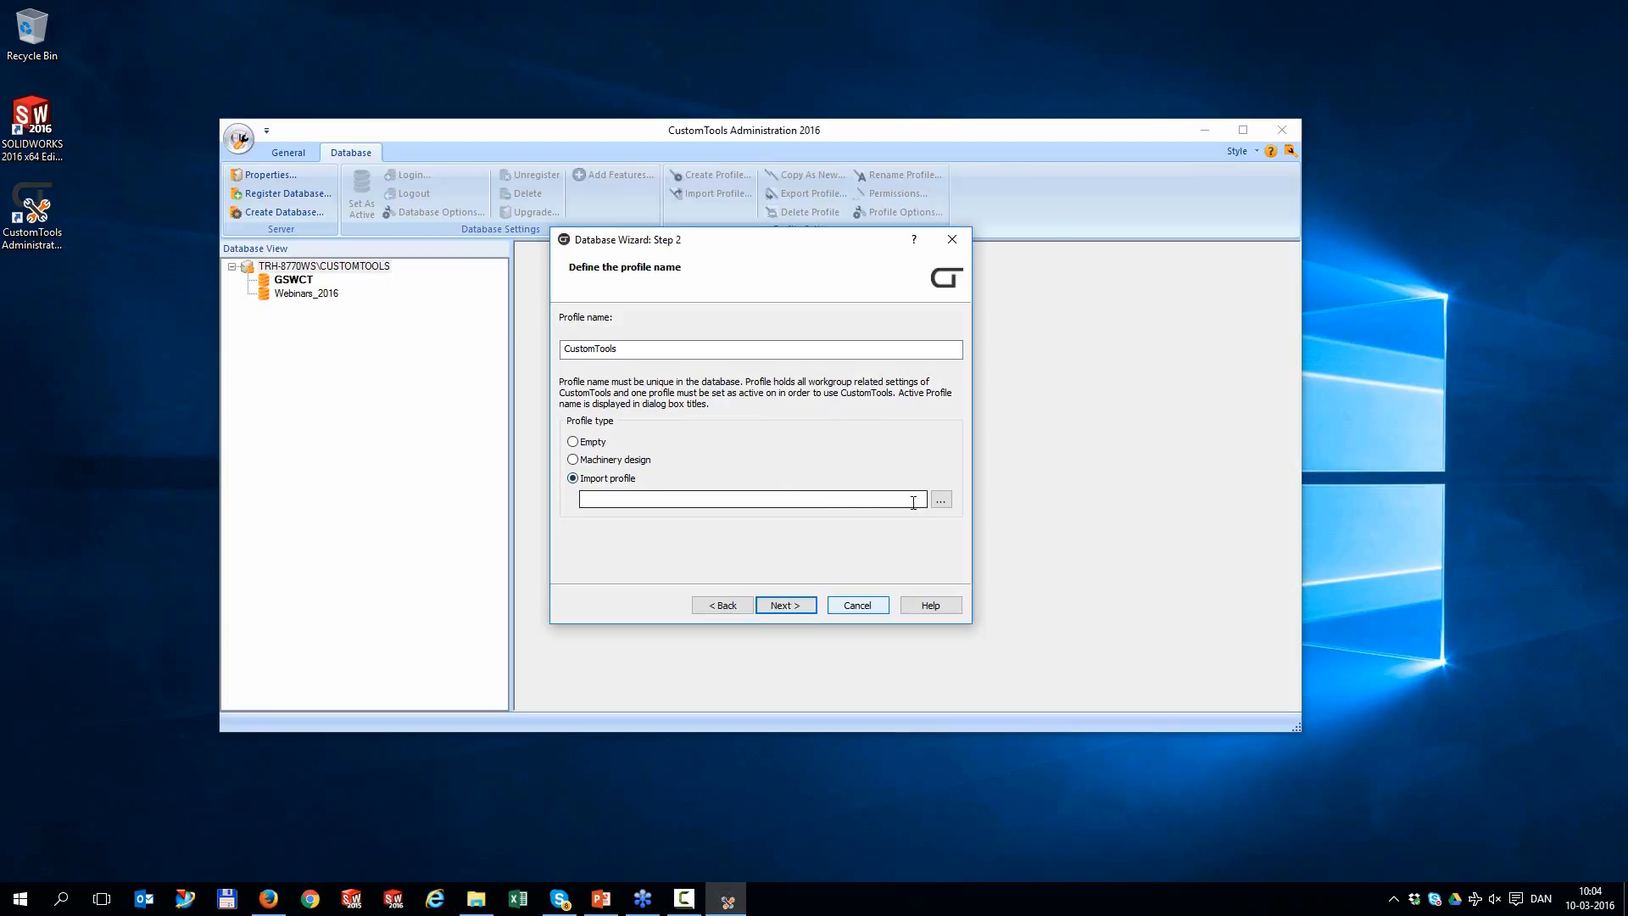
pyautogui.click(941, 500)
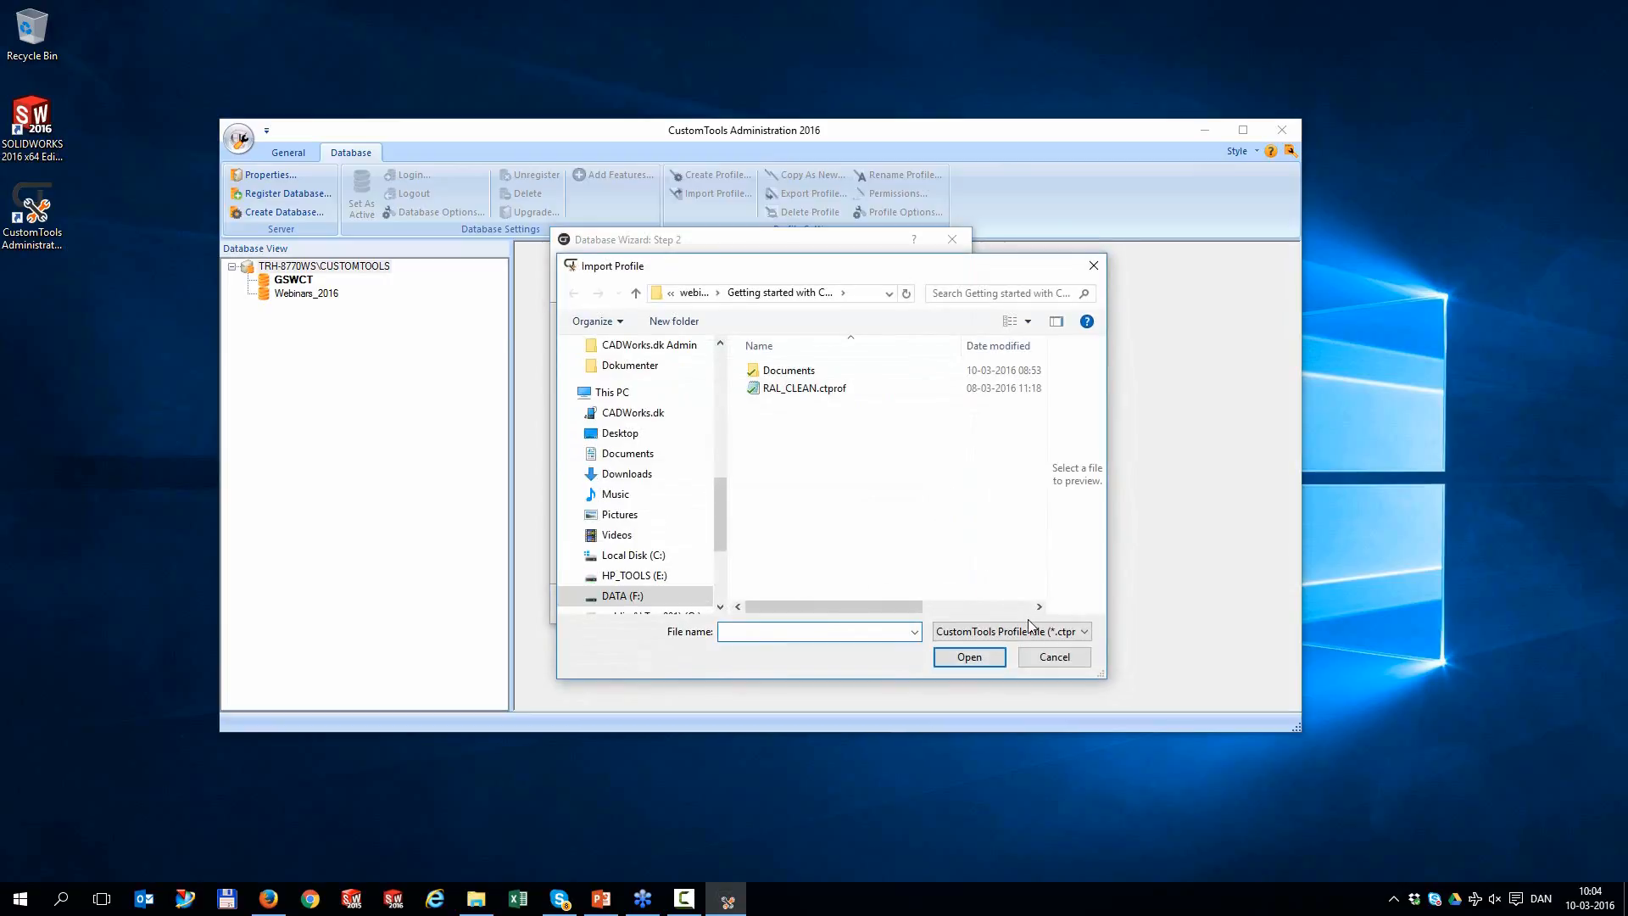
pyautogui.click(1033, 631)
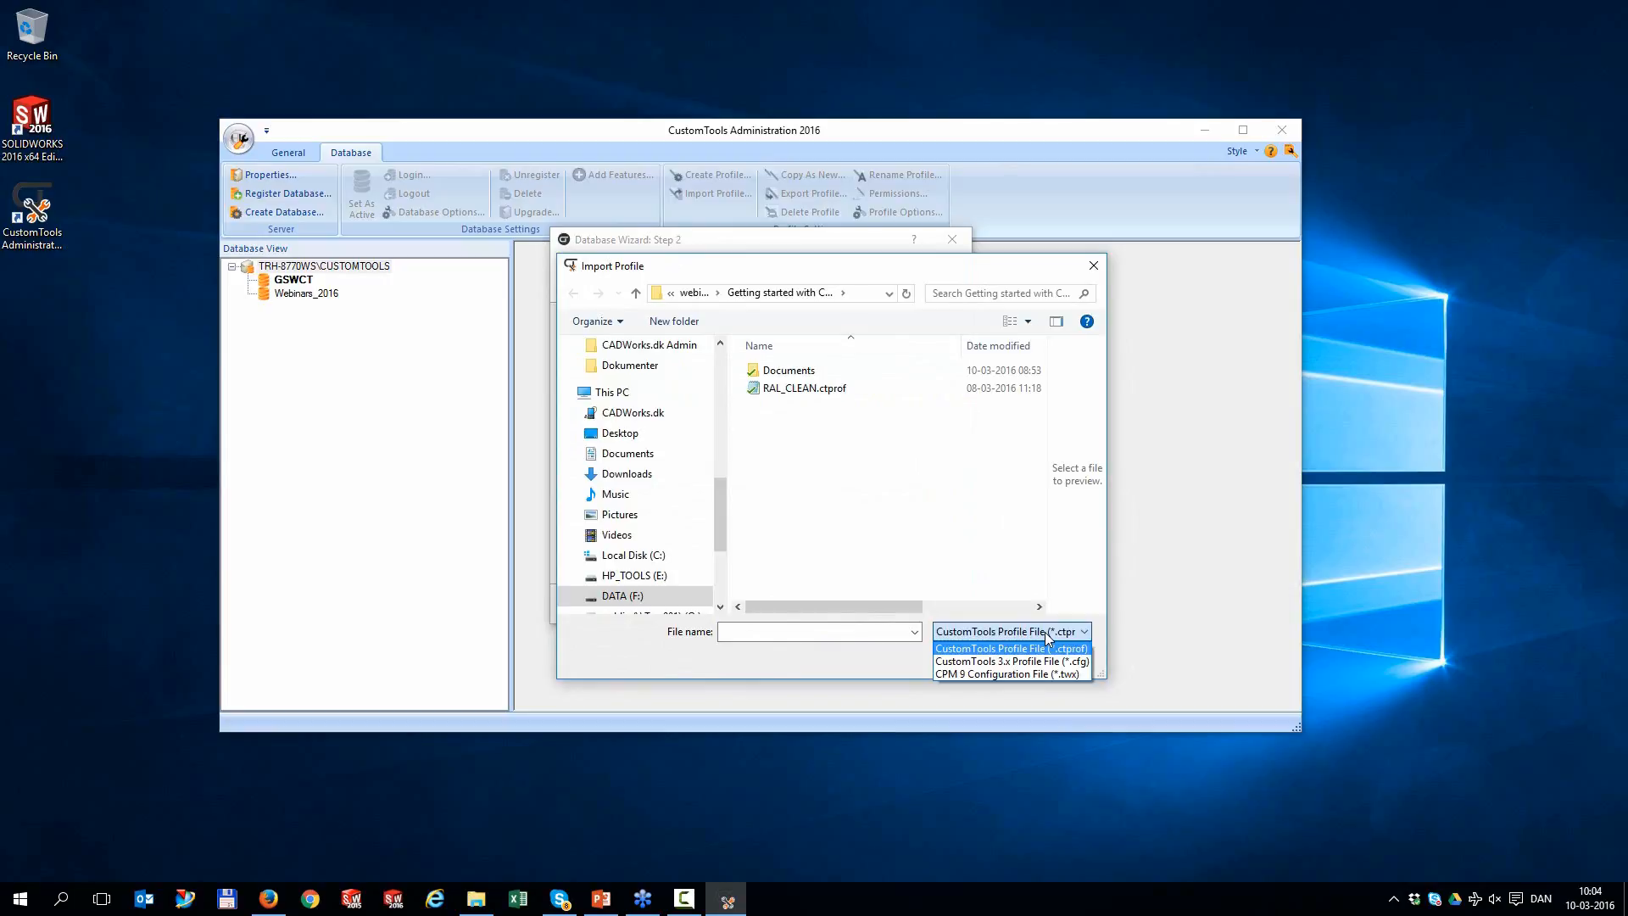
pyautogui.click(1046, 633)
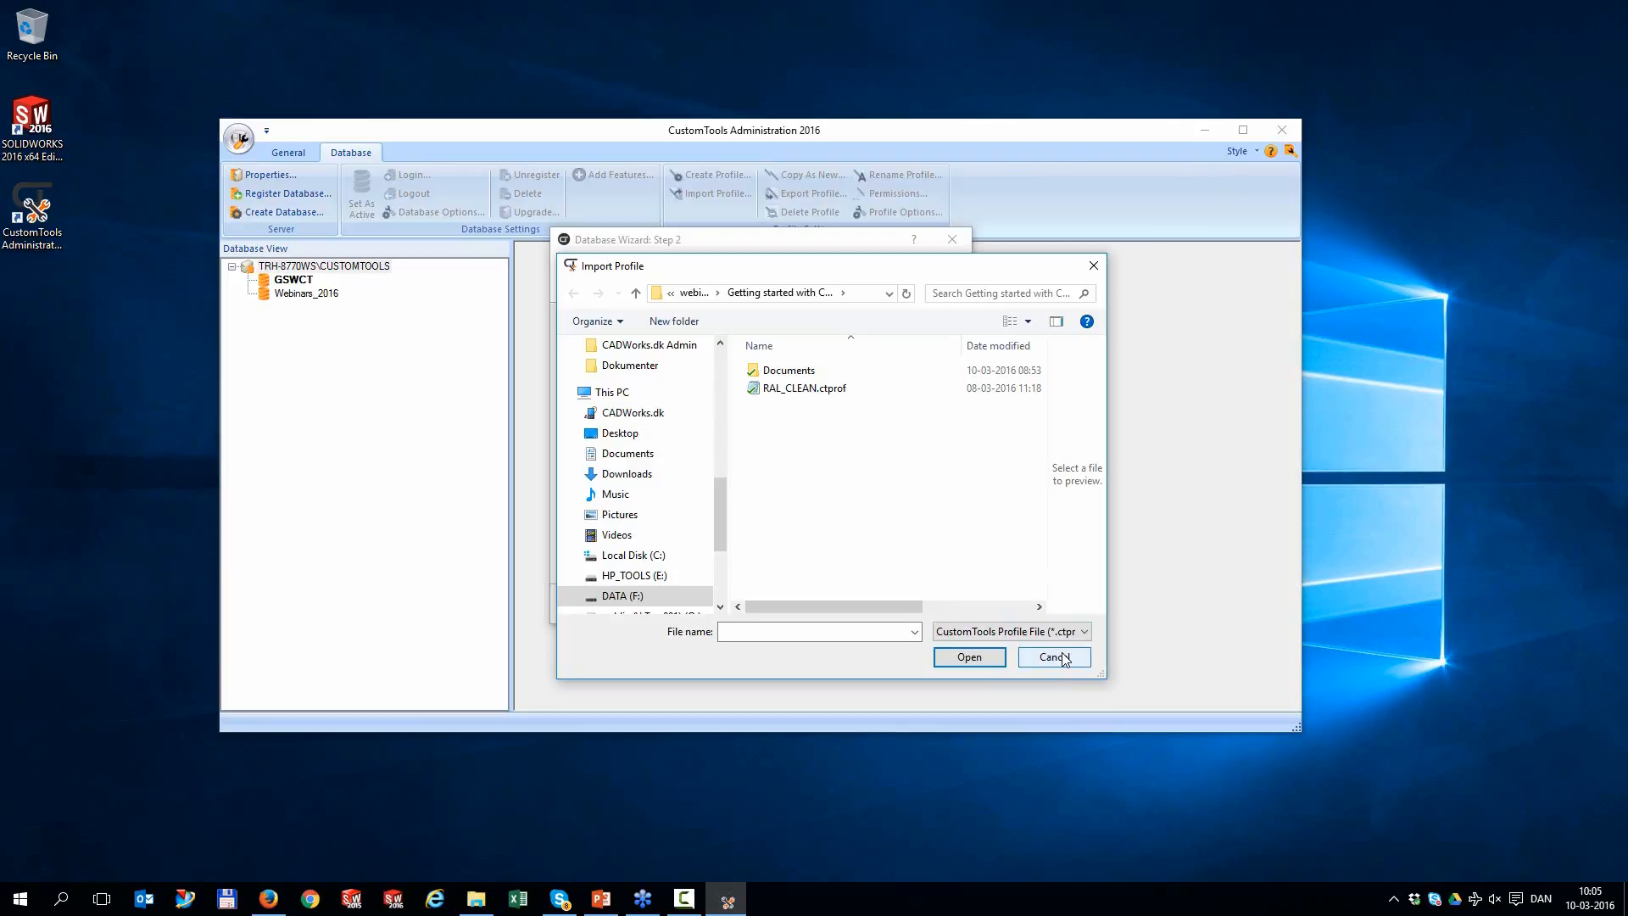
pyautogui.click(1054, 657)
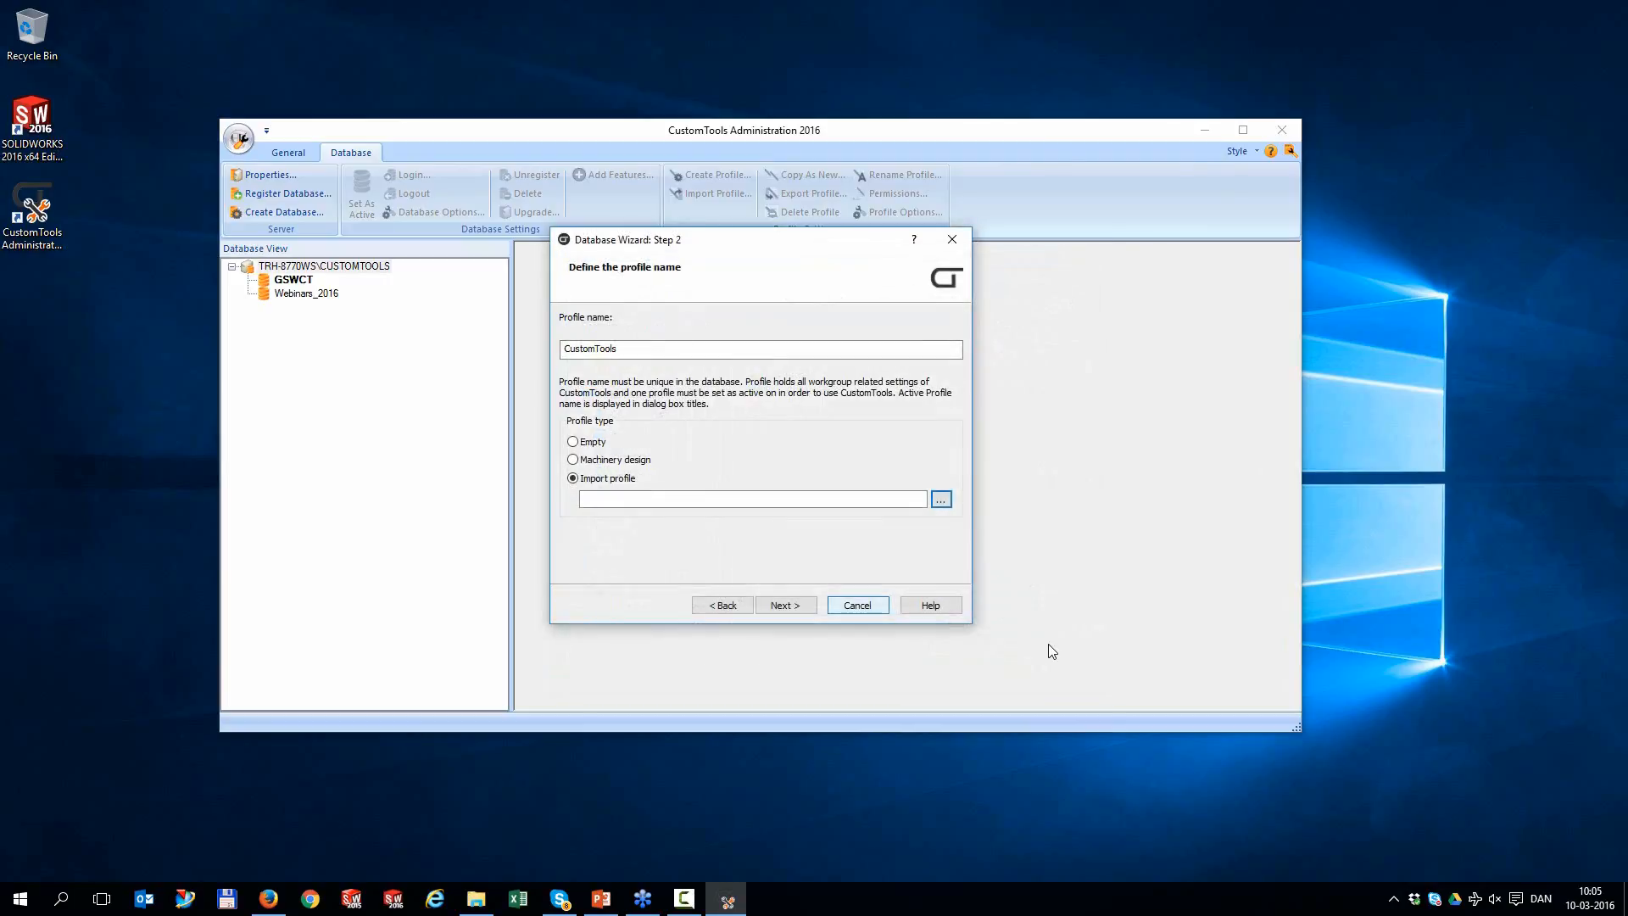
# Cancel the new-database wizard and log in to the existing GSWCT database with its password
pyautogui.click(856, 605)
pyautogui.rightClick(276, 282)
pyautogui.click(293, 292)
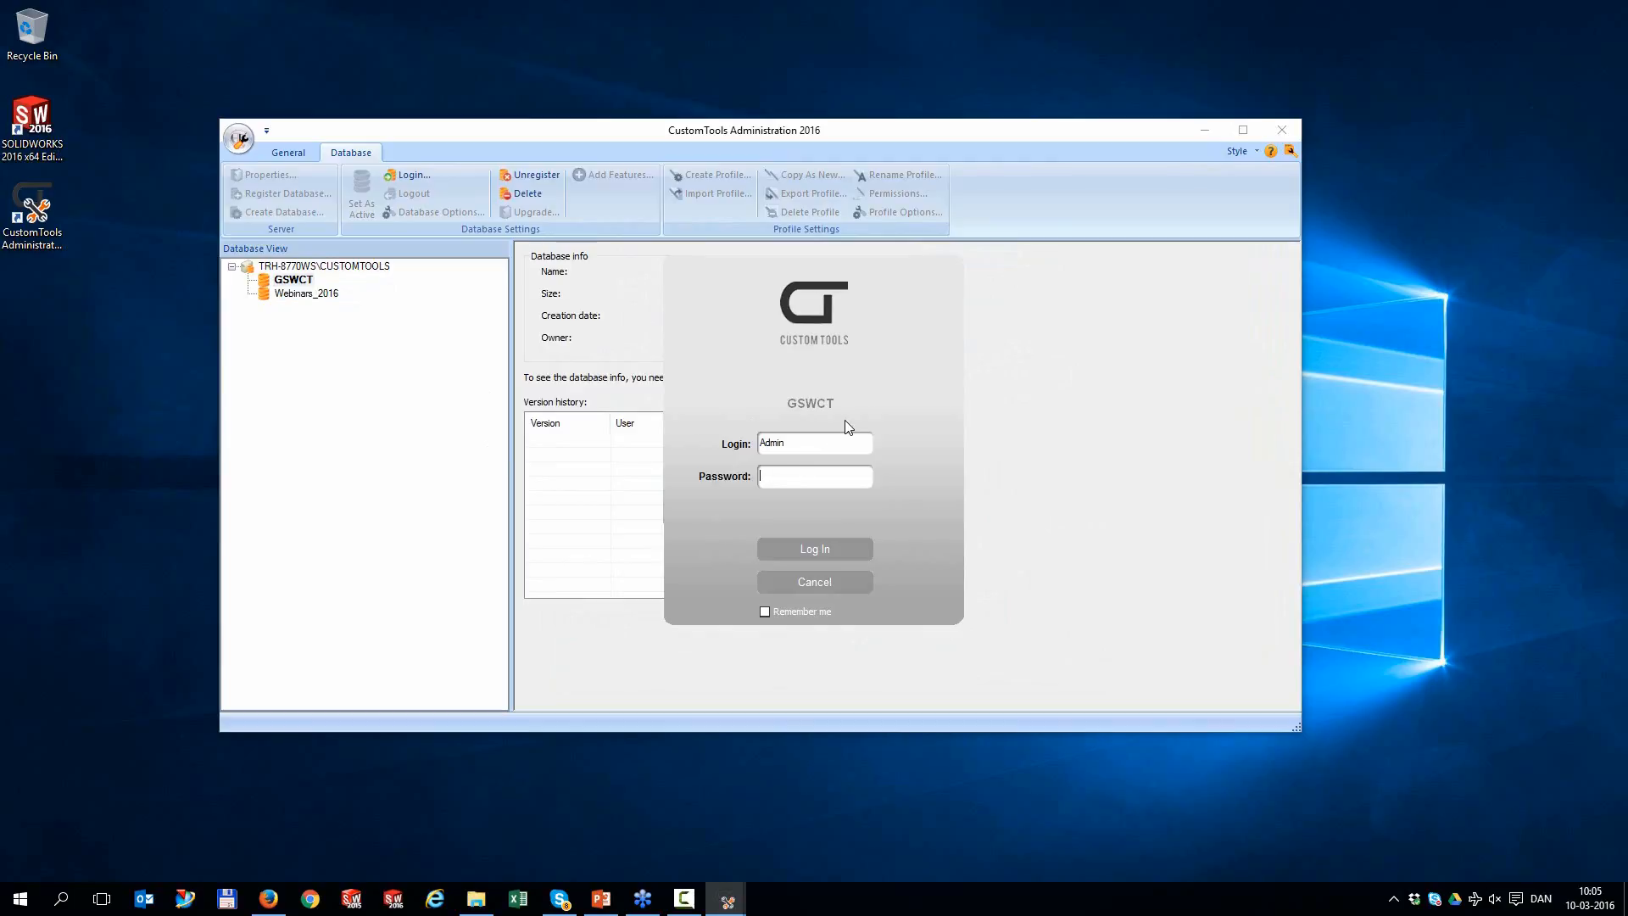
pyautogui.click(817, 552)
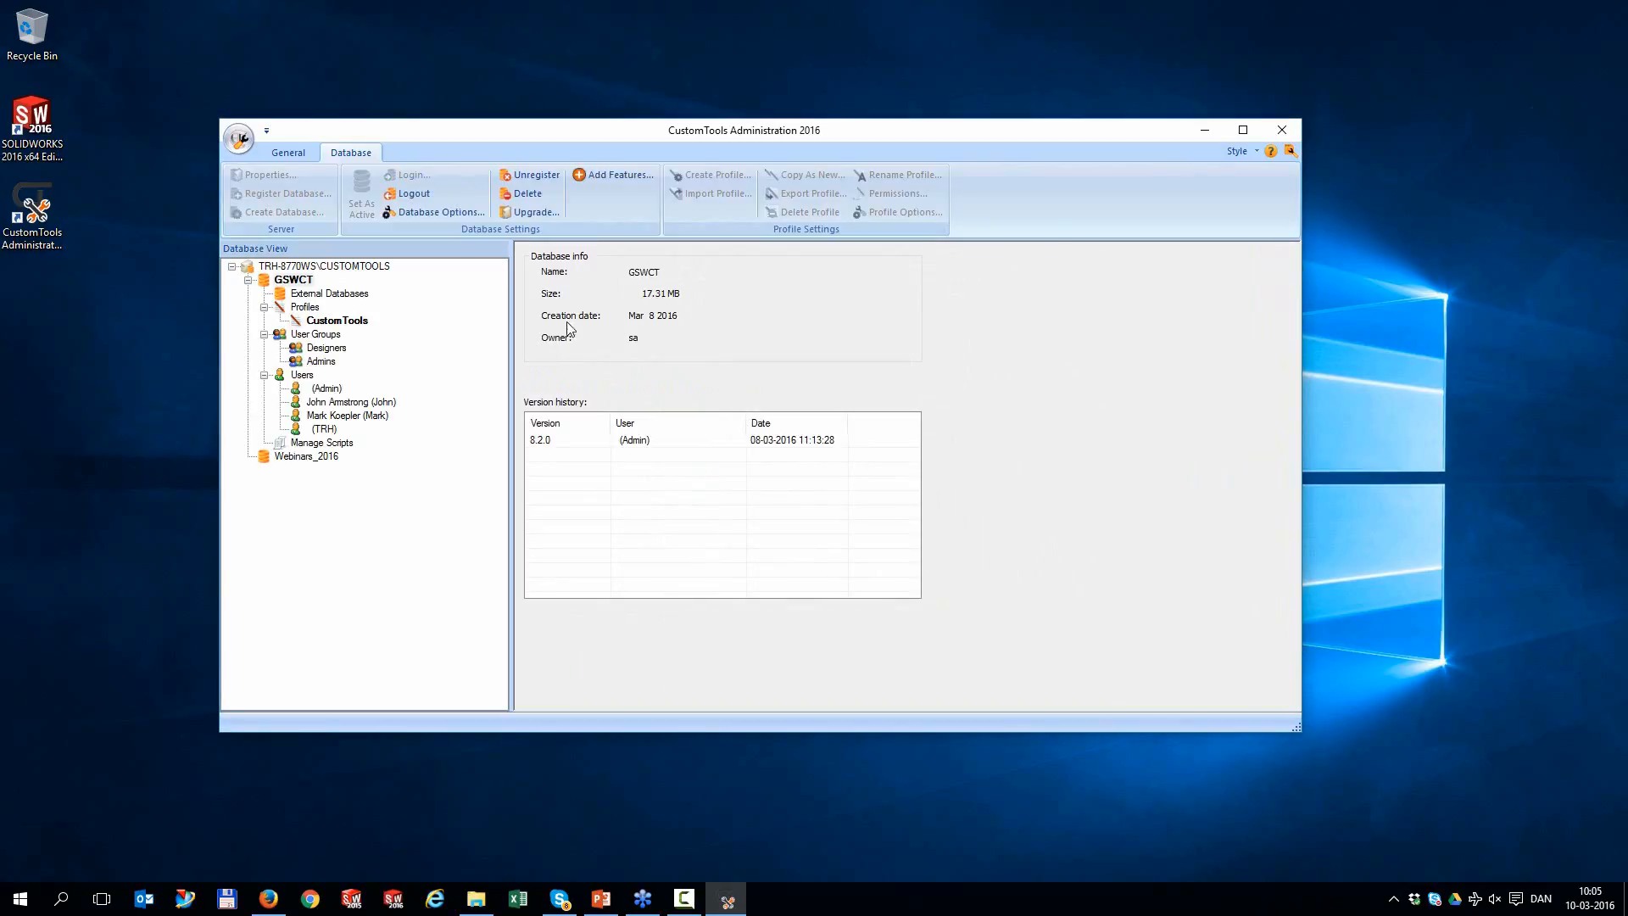
pyautogui.rightClick(310, 310)
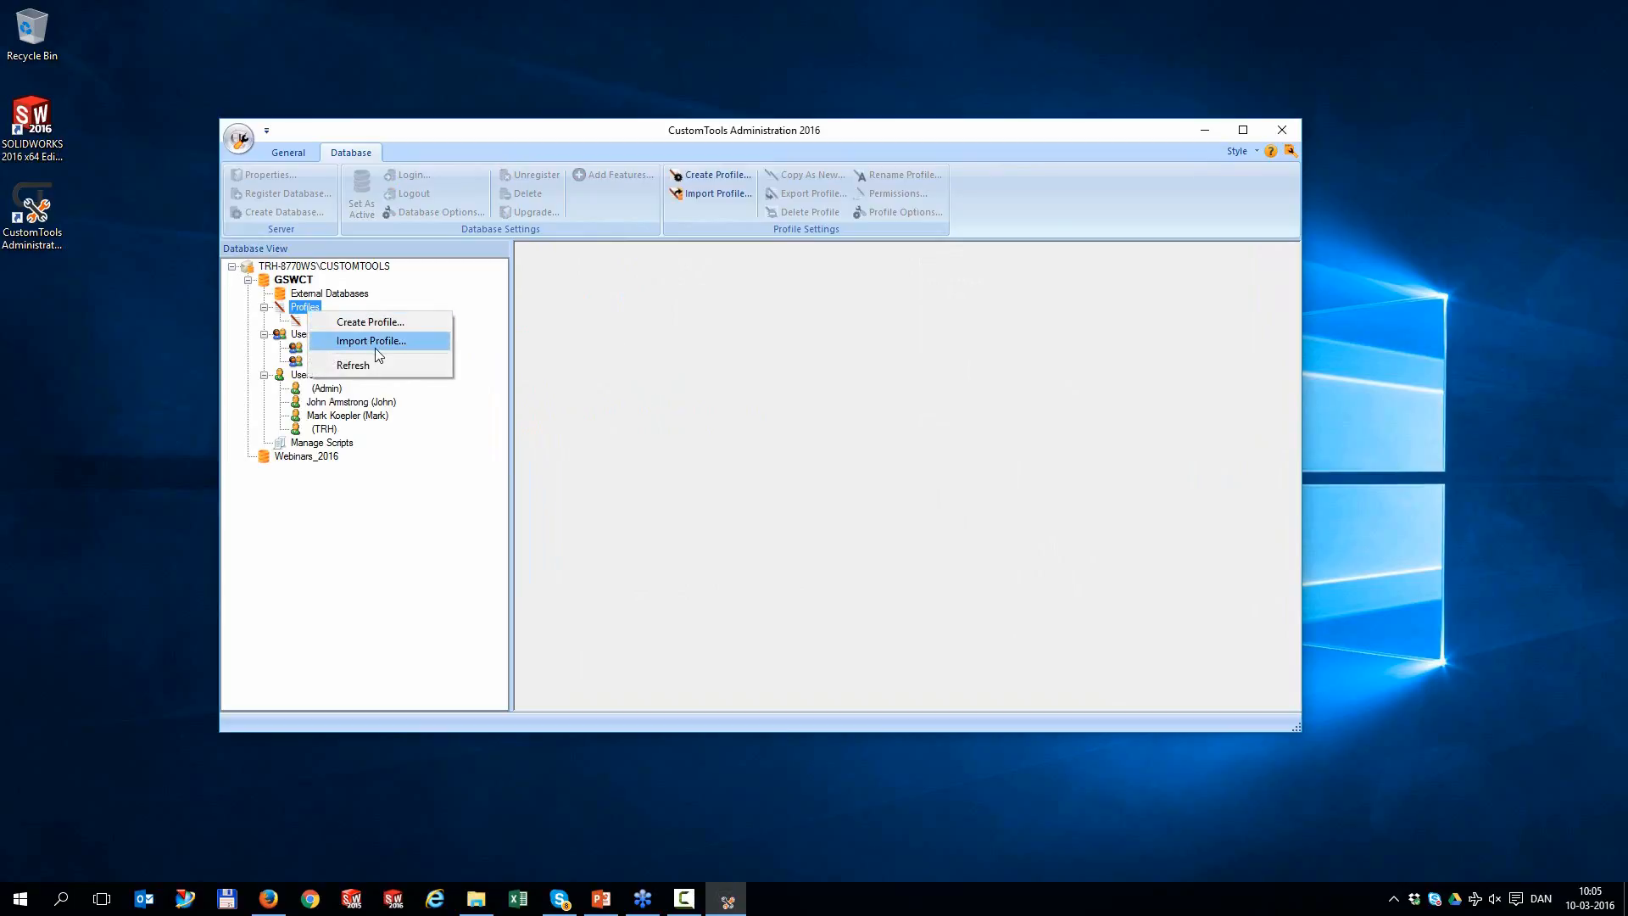
# Import RAL_CLEAN.ctprof into GSWCT and set it as the active profile
pyautogui.click(372, 341)
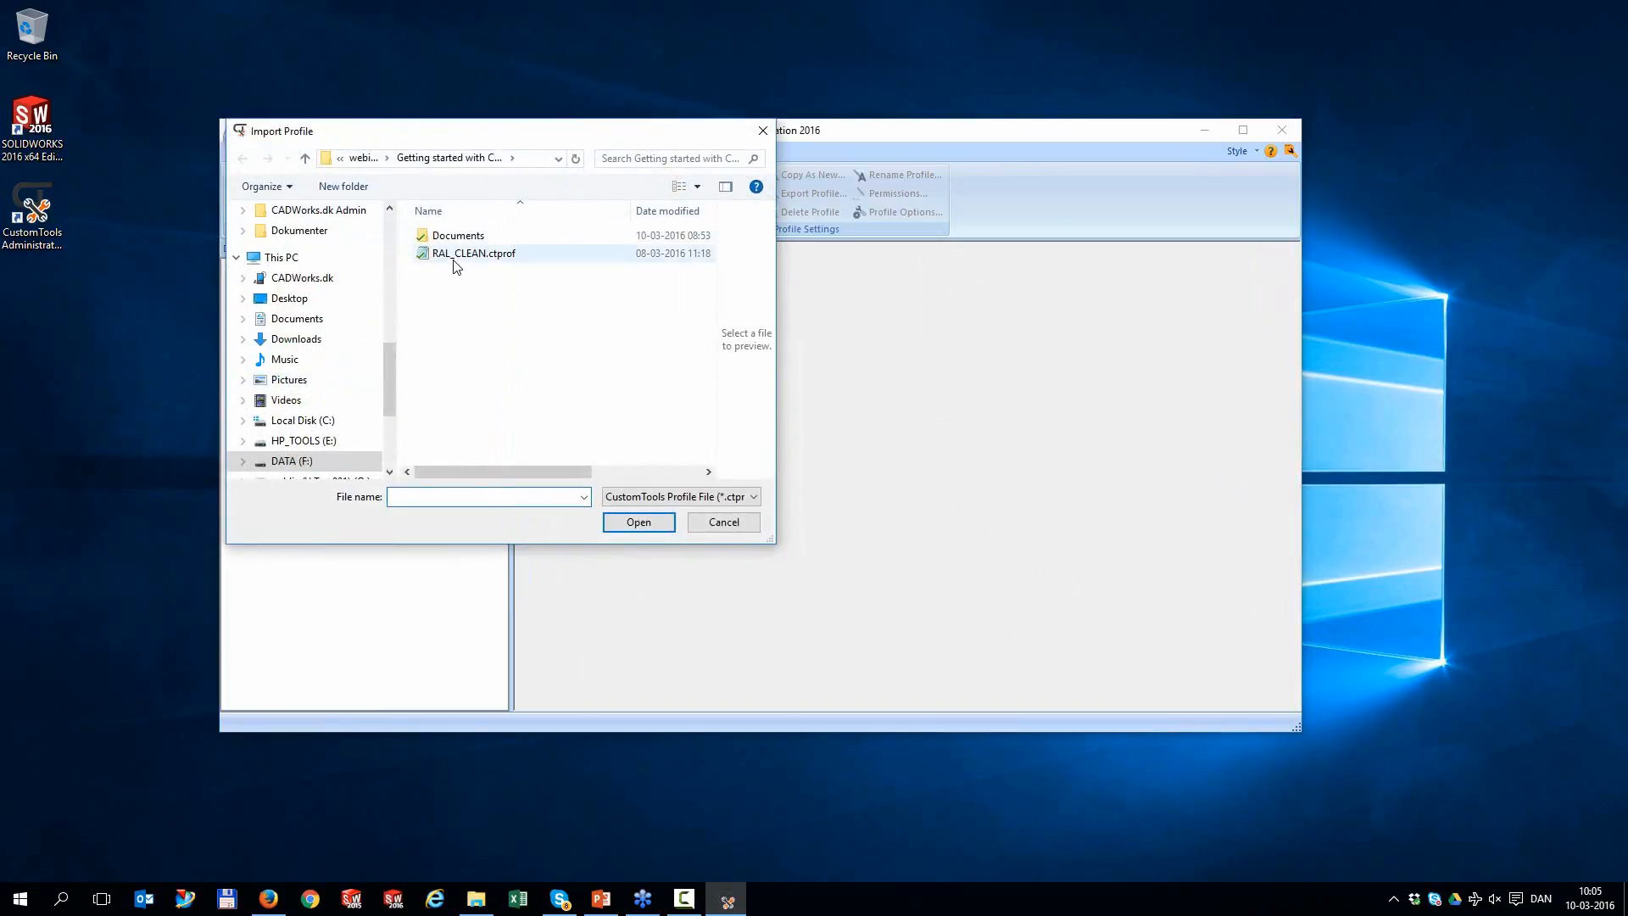
pyautogui.click(457, 254)
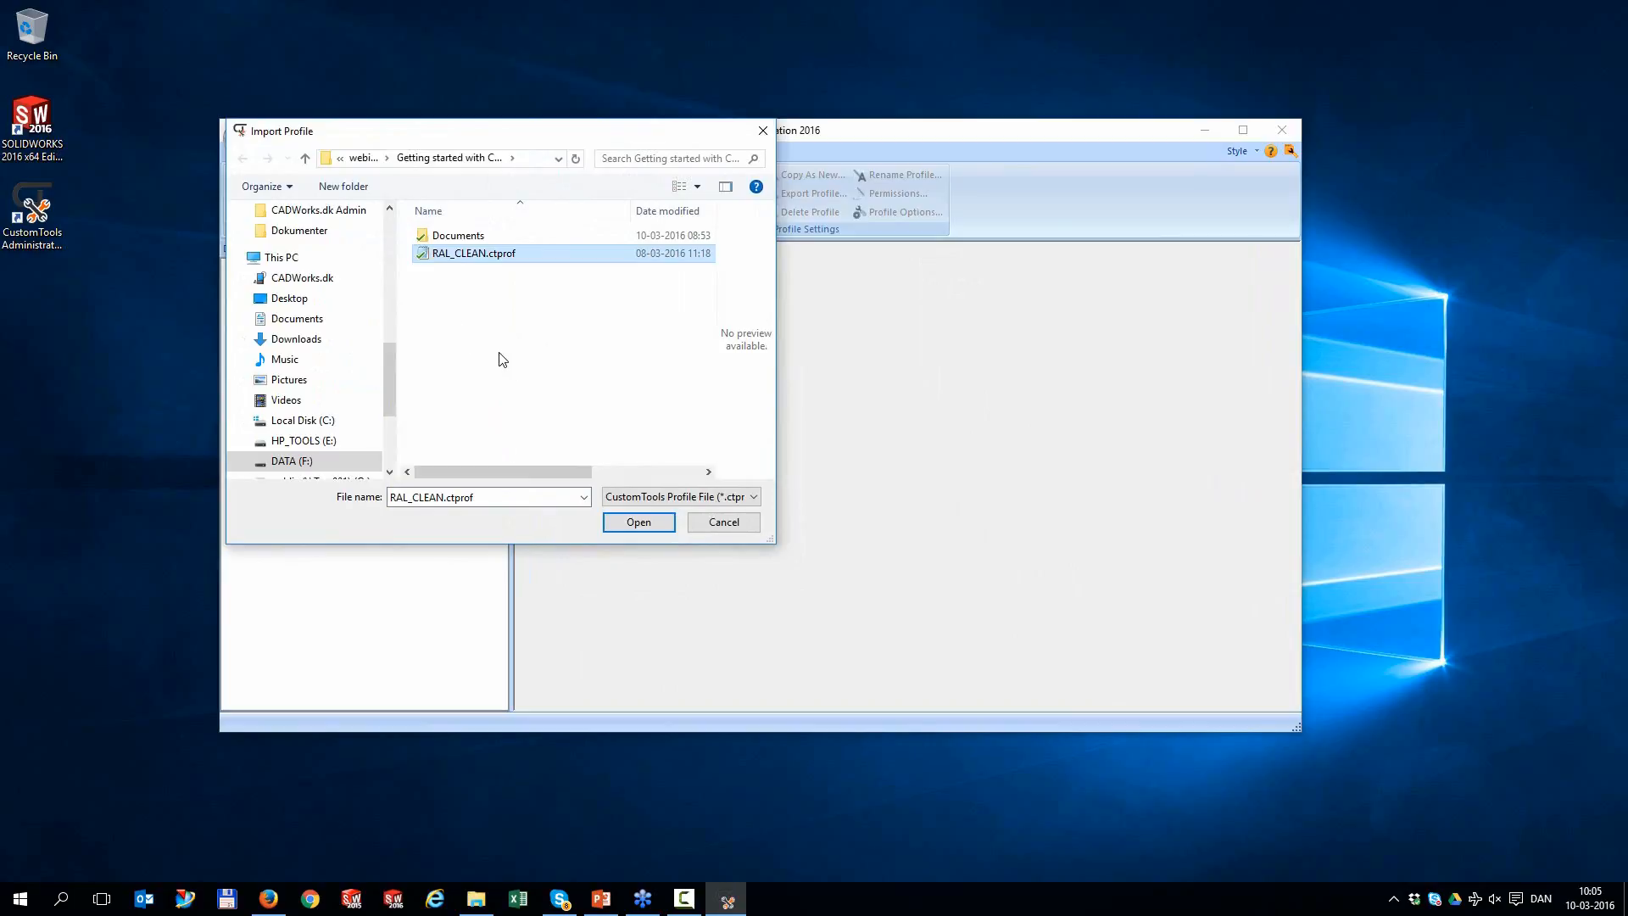
pyautogui.click(632, 519)
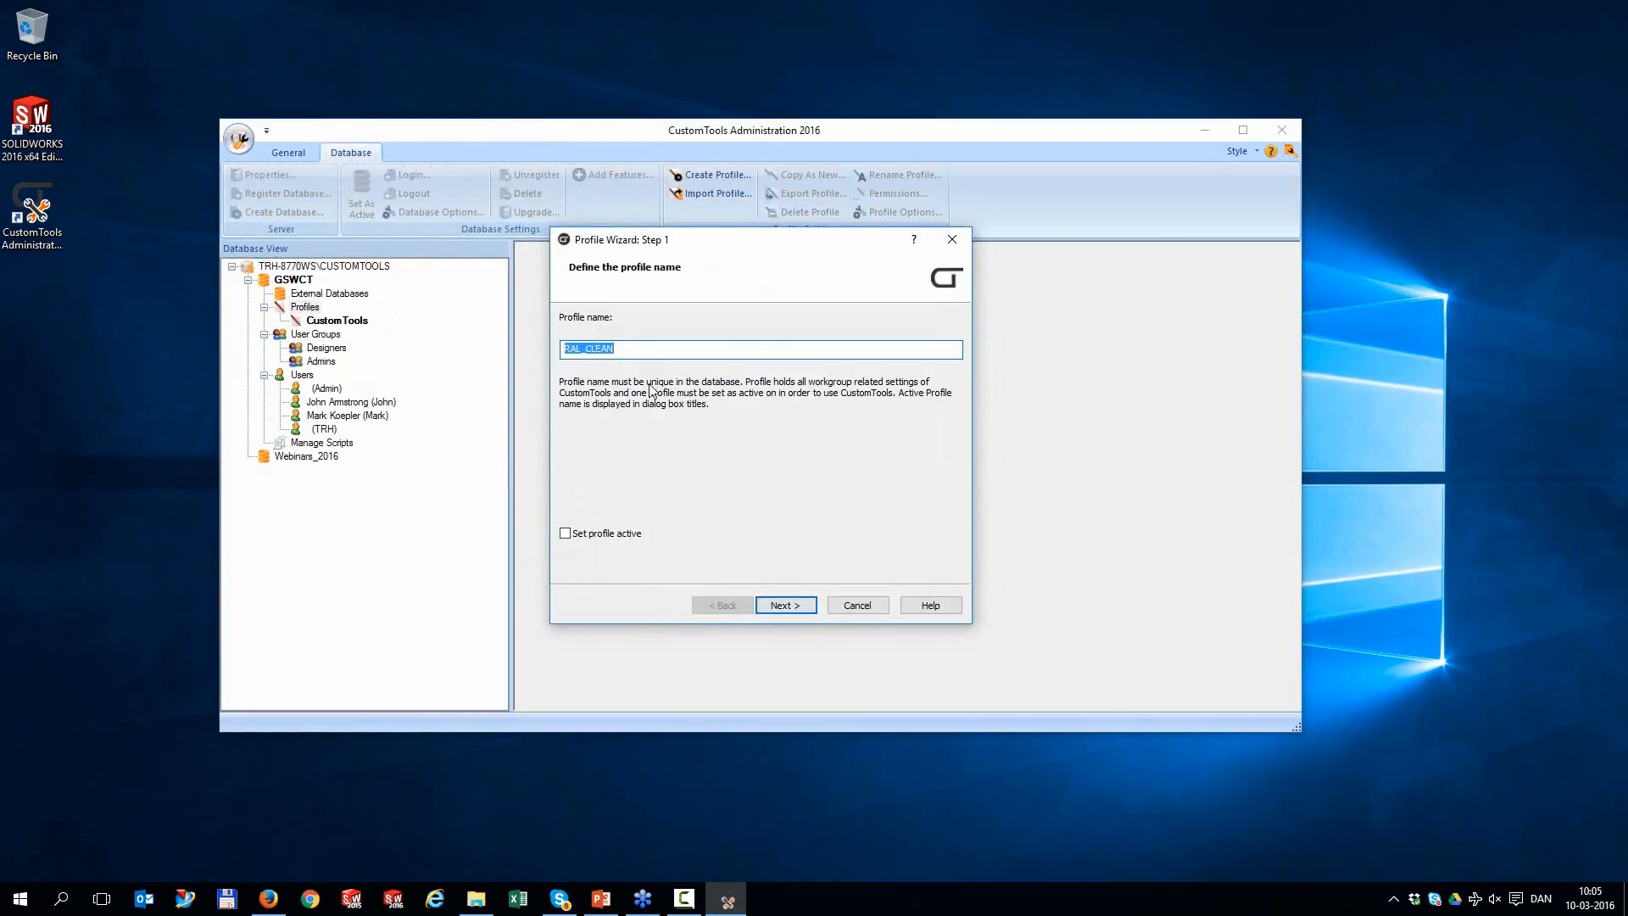
pyautogui.click(590, 533)
pyautogui.click(787, 606)
pyautogui.click(787, 605)
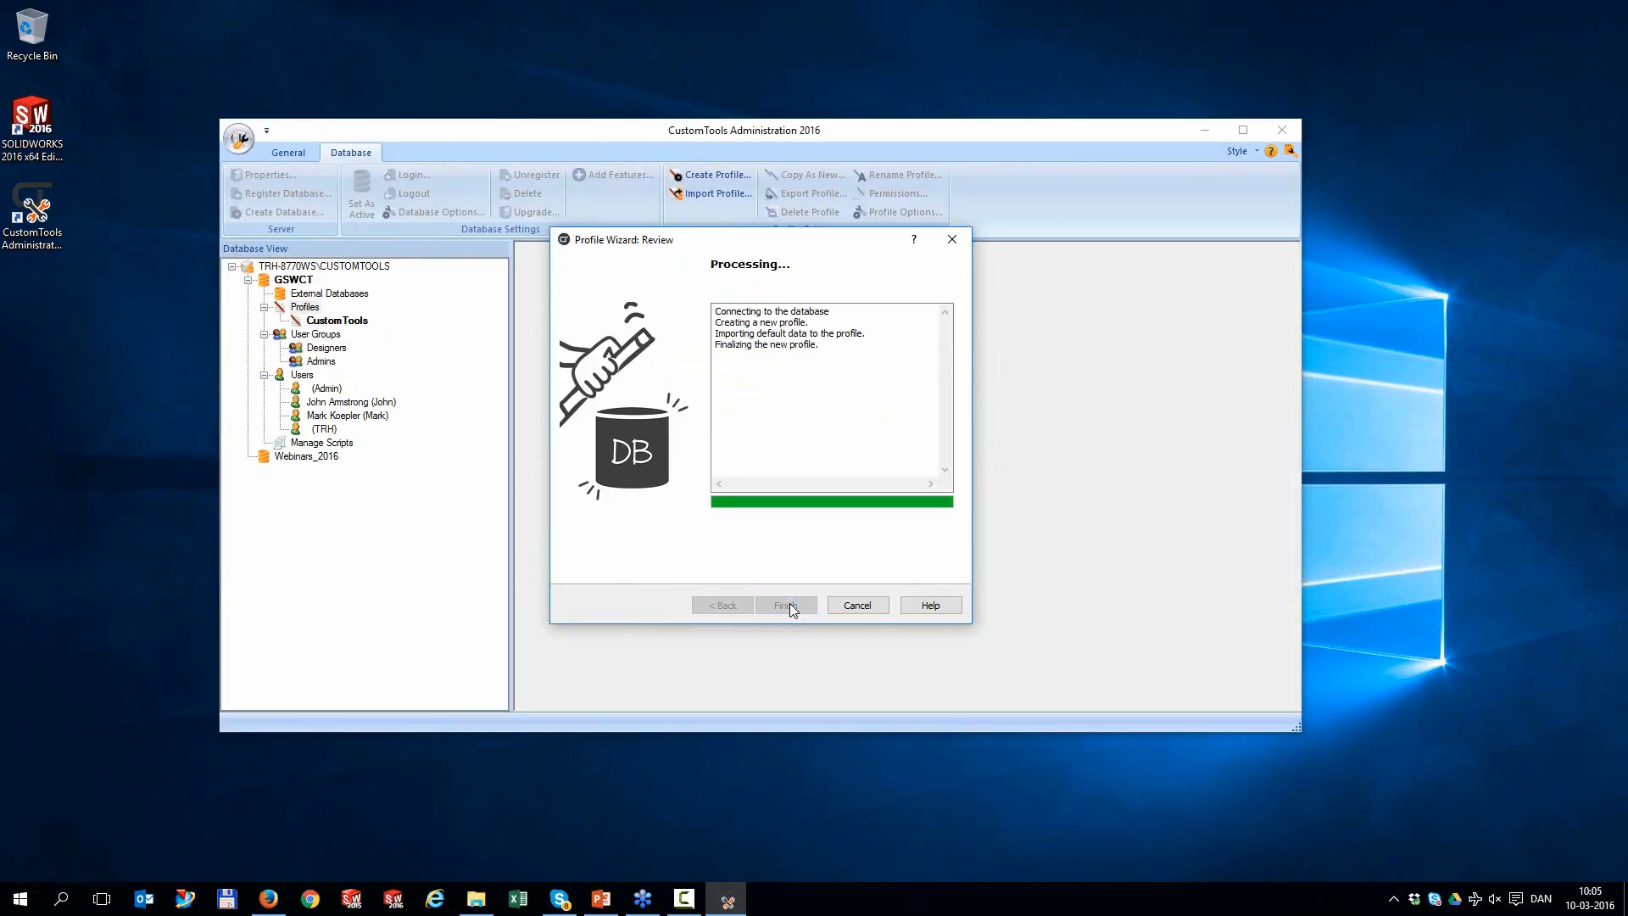
pyautogui.click(787, 605)
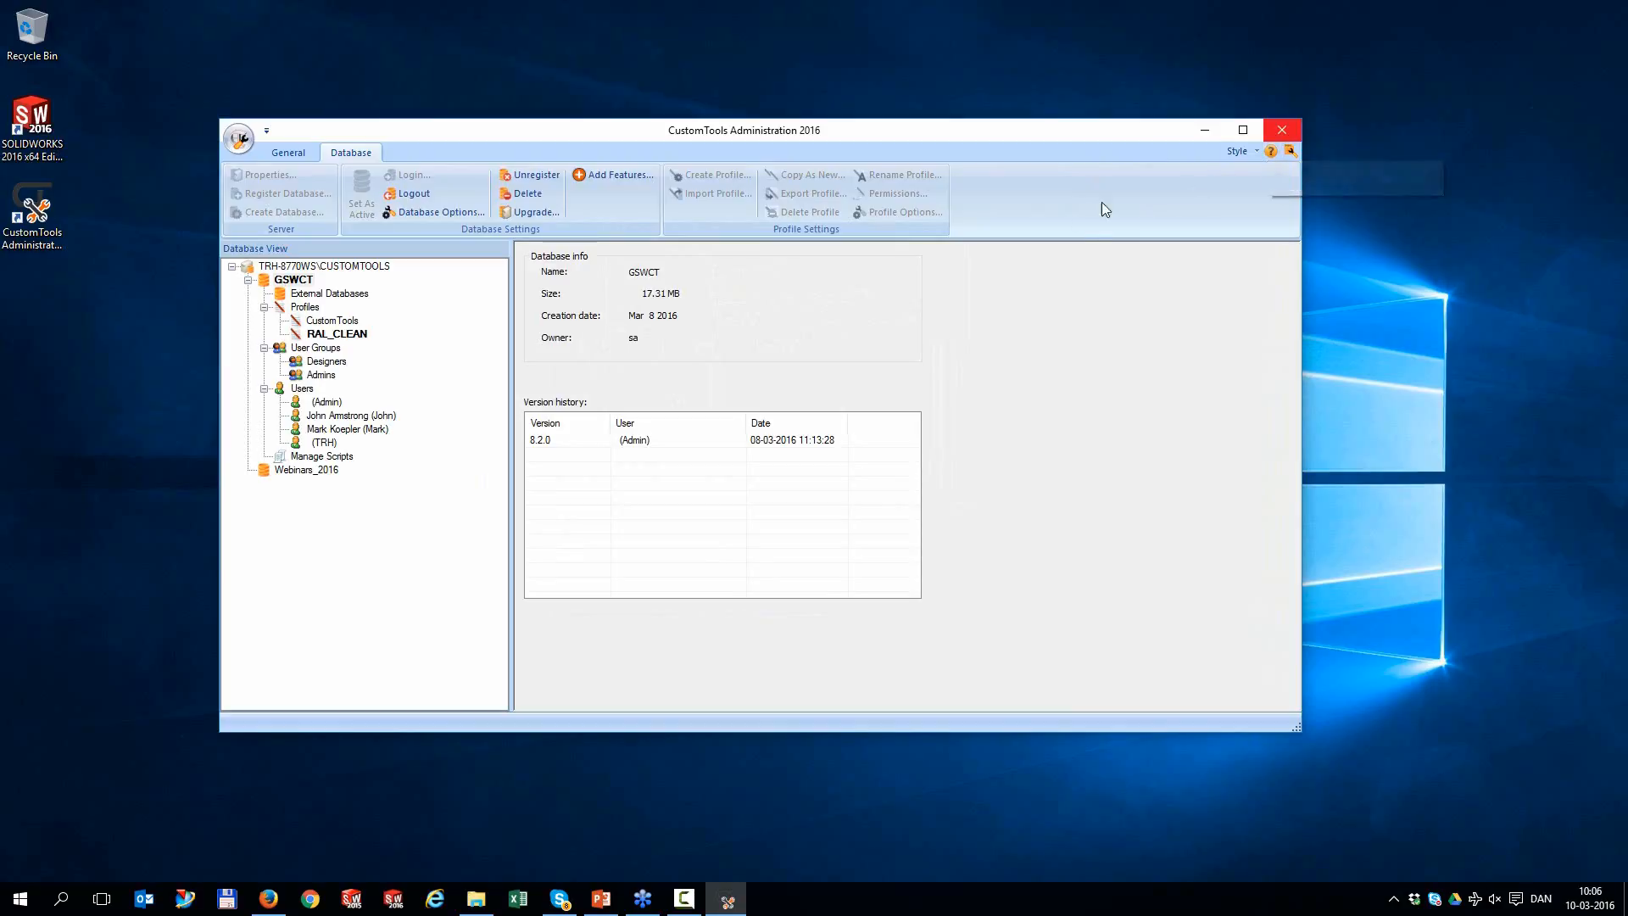
# Open the RAL_CLEAN profile options to view its model properties, then close them
pyautogui.click(336, 334)
pyautogui.doubleClick(333, 334)
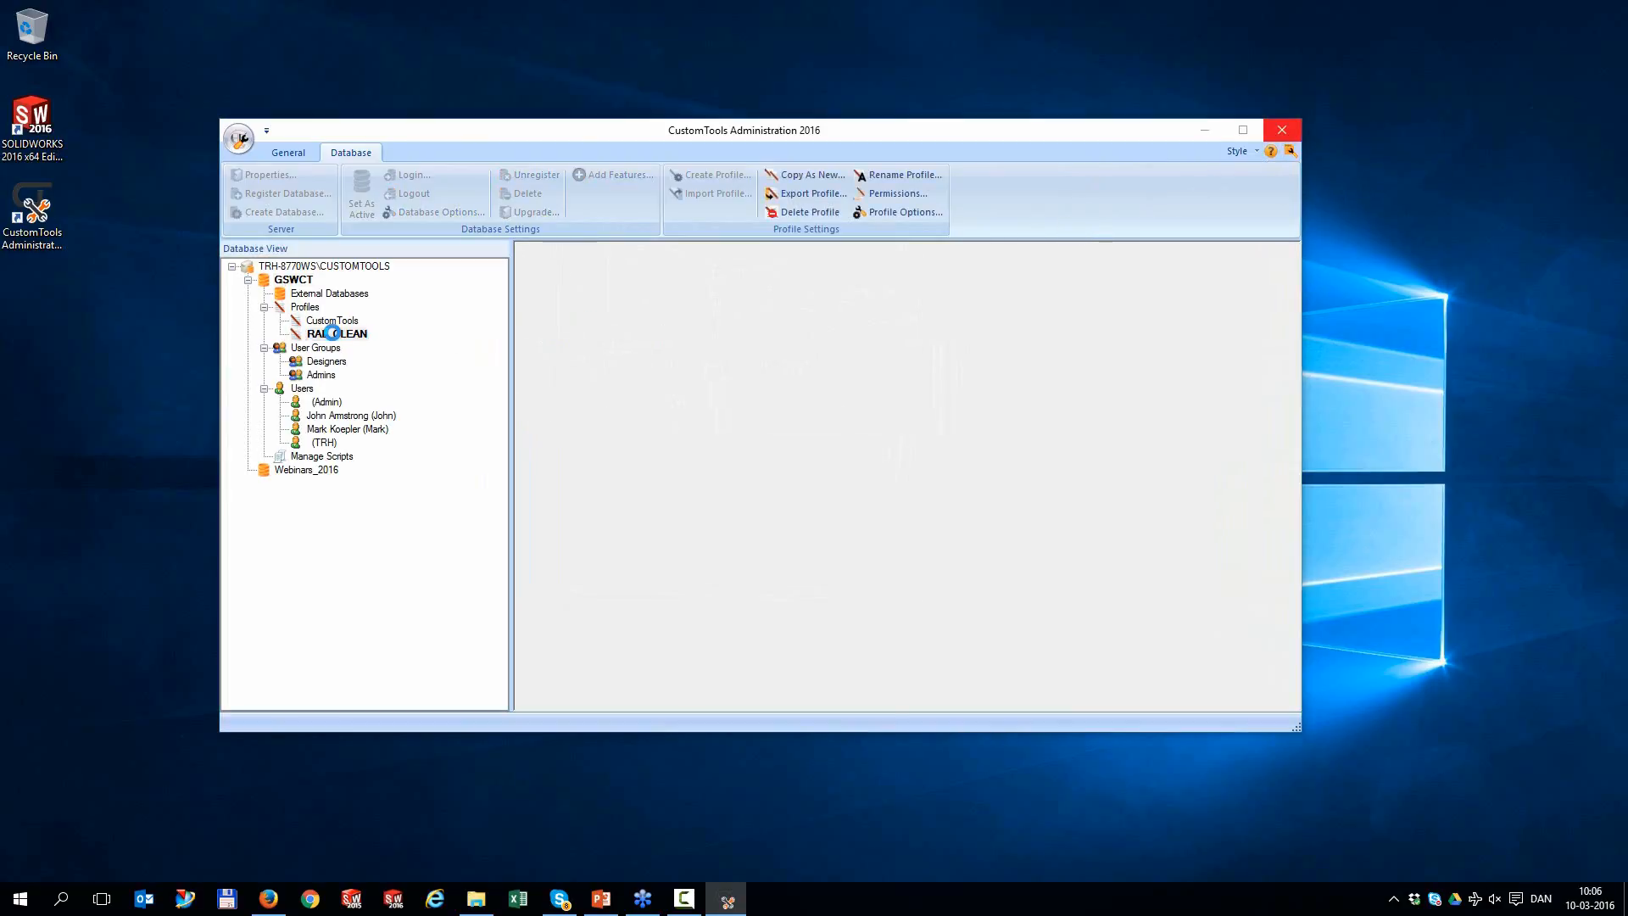
pyautogui.click(216, 171)
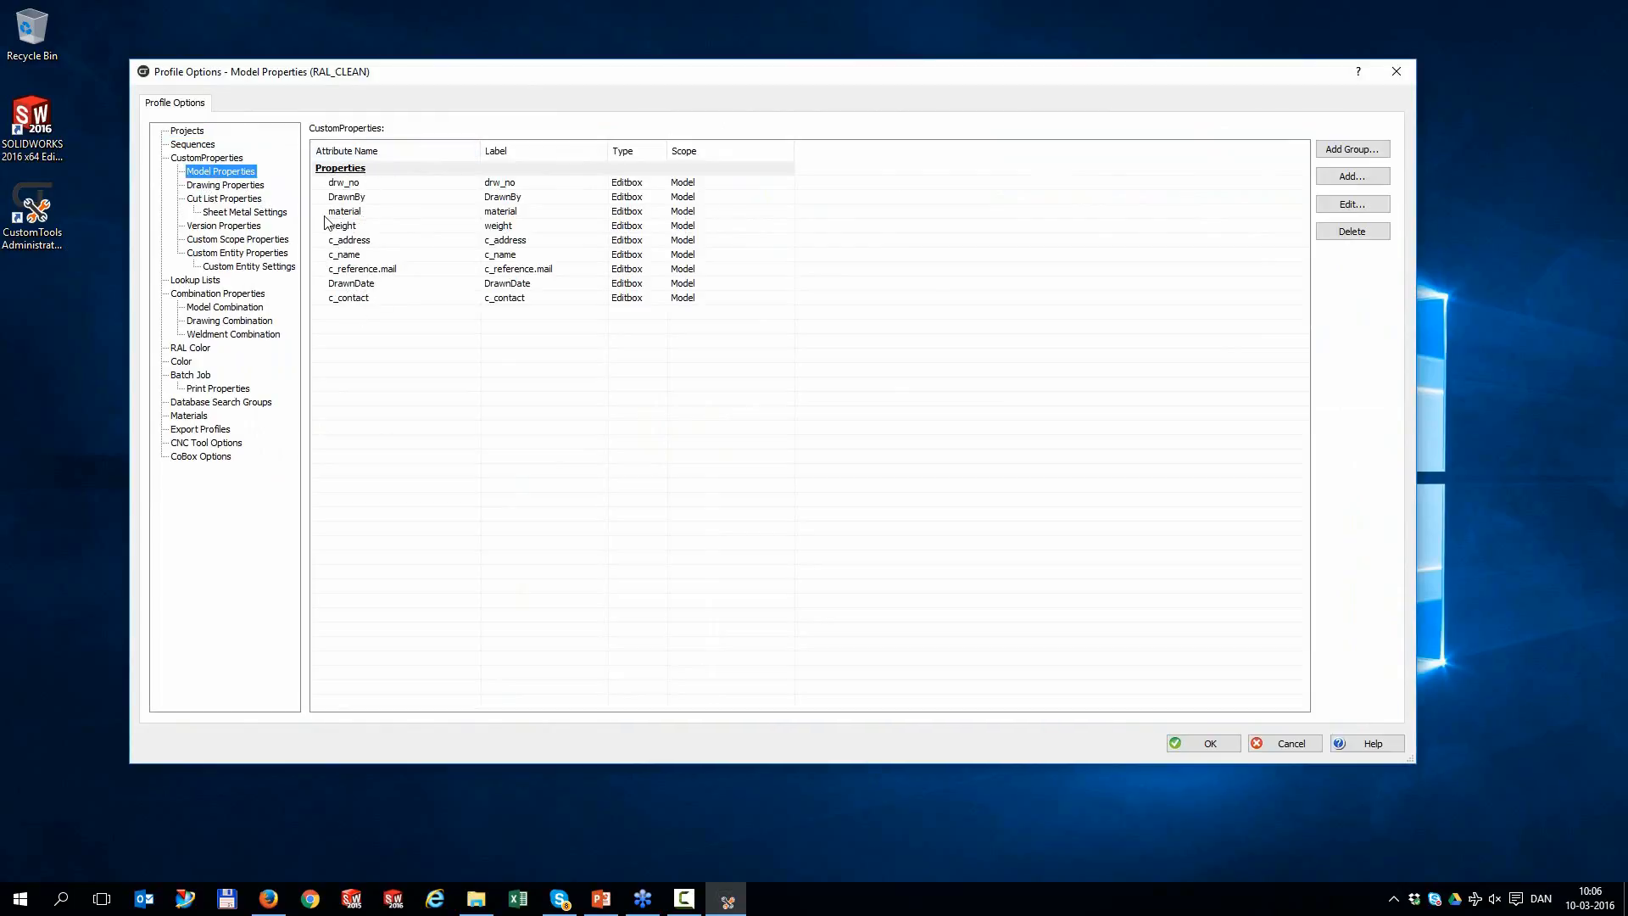
pyautogui.click(1396, 71)
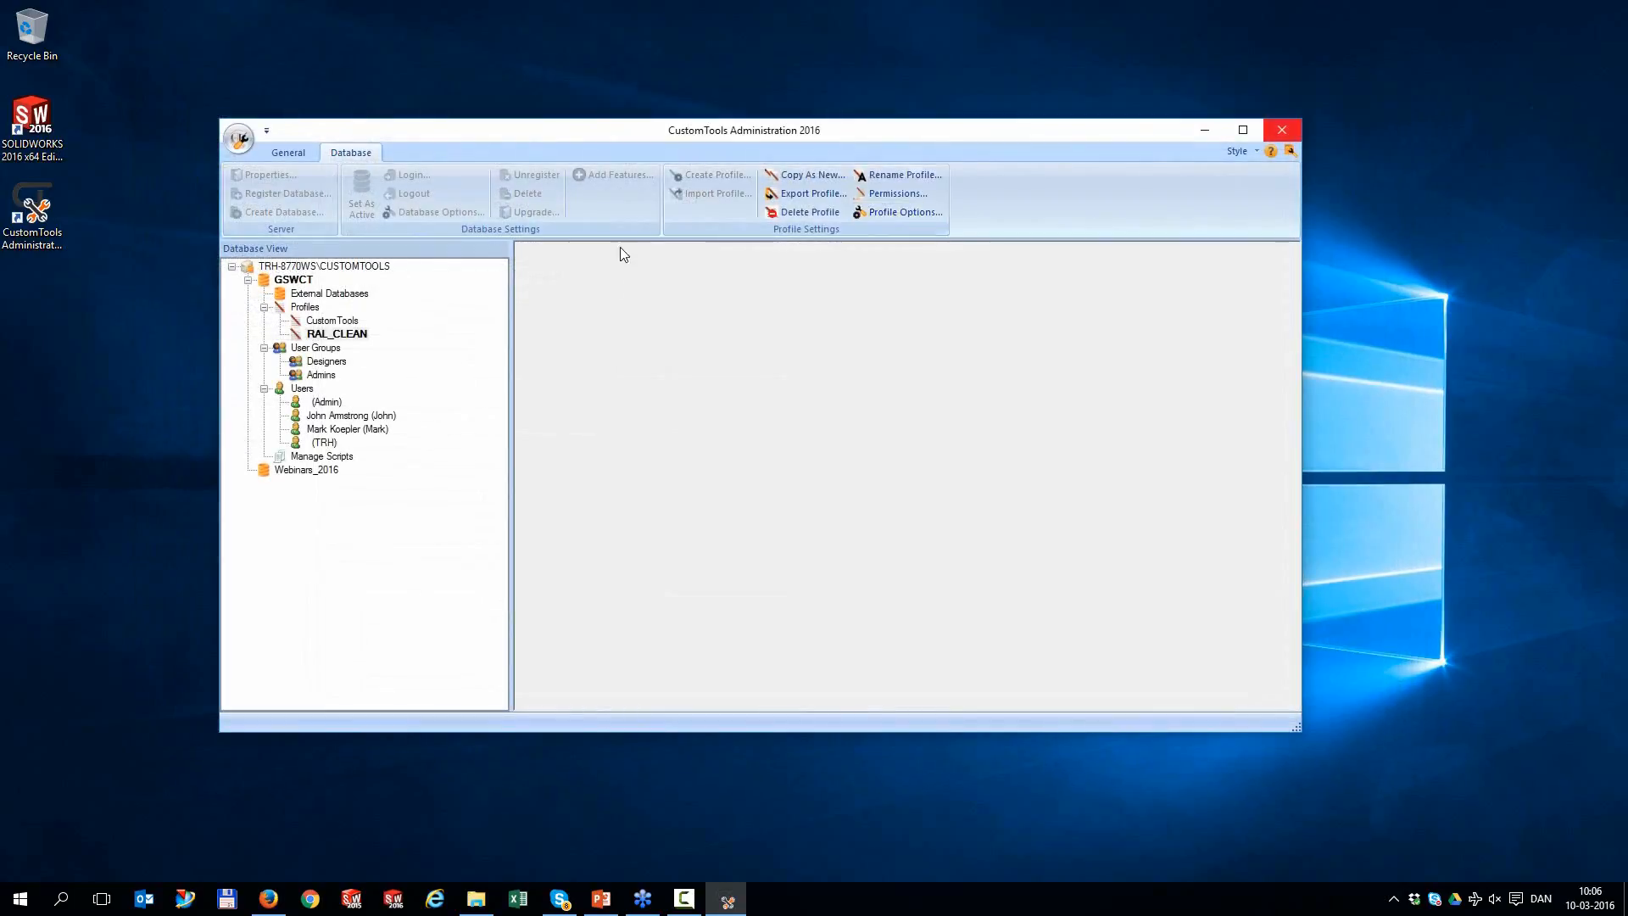
# Review the CustomTools profile's model properties, lookup lists and model combinations, then exit the tool
pyautogui.click(323, 321)
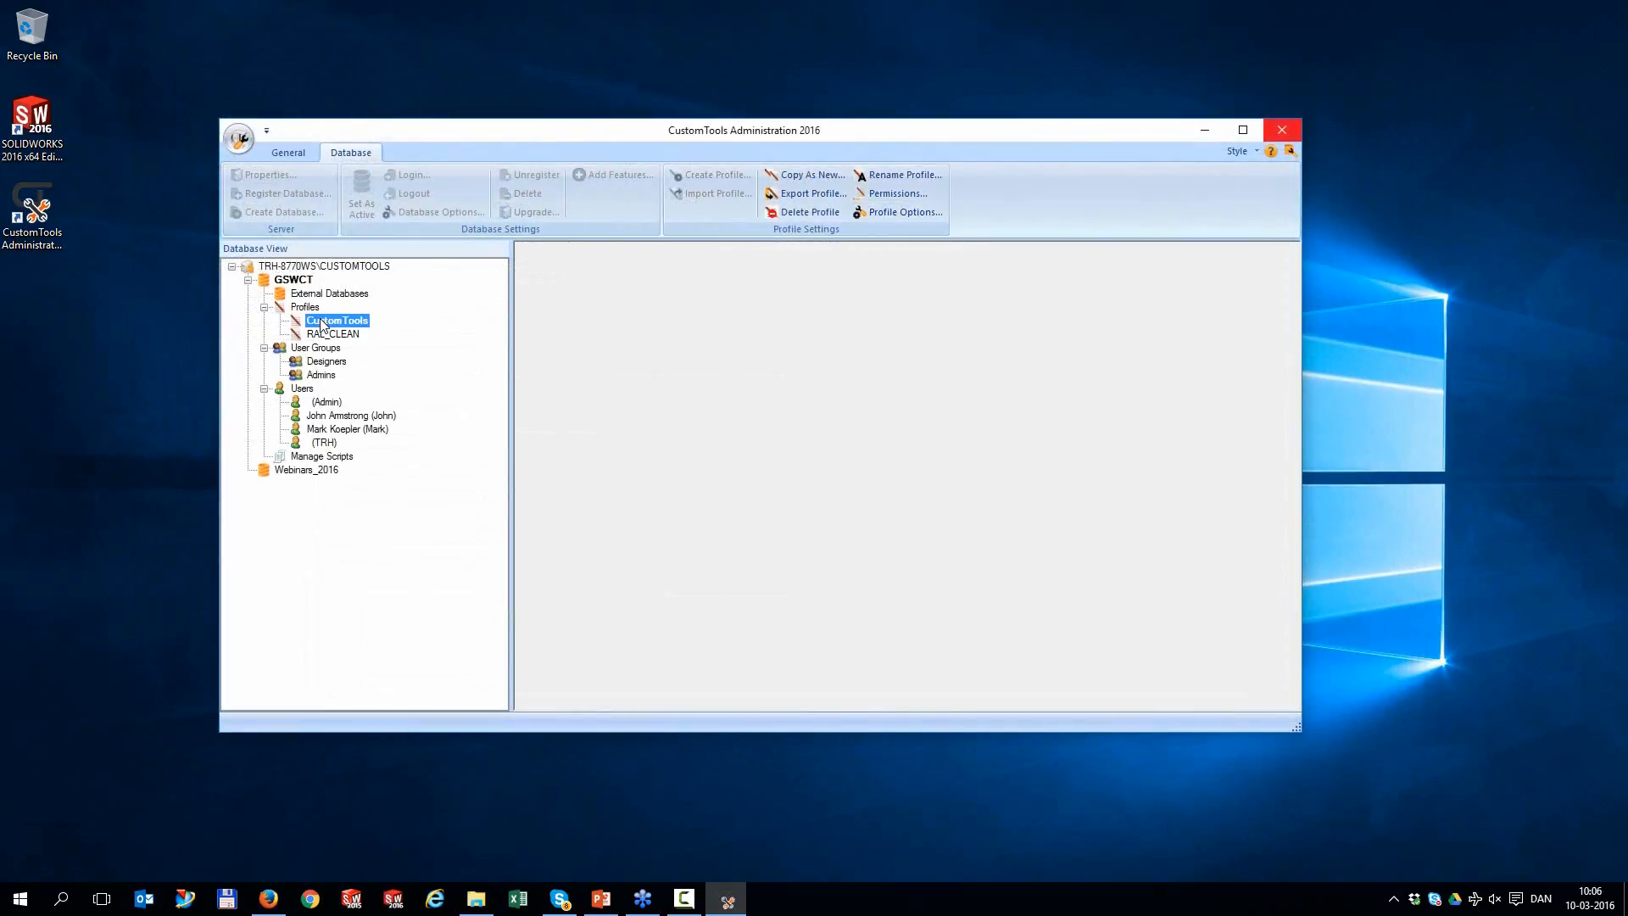
pyautogui.doubleClick(323, 329)
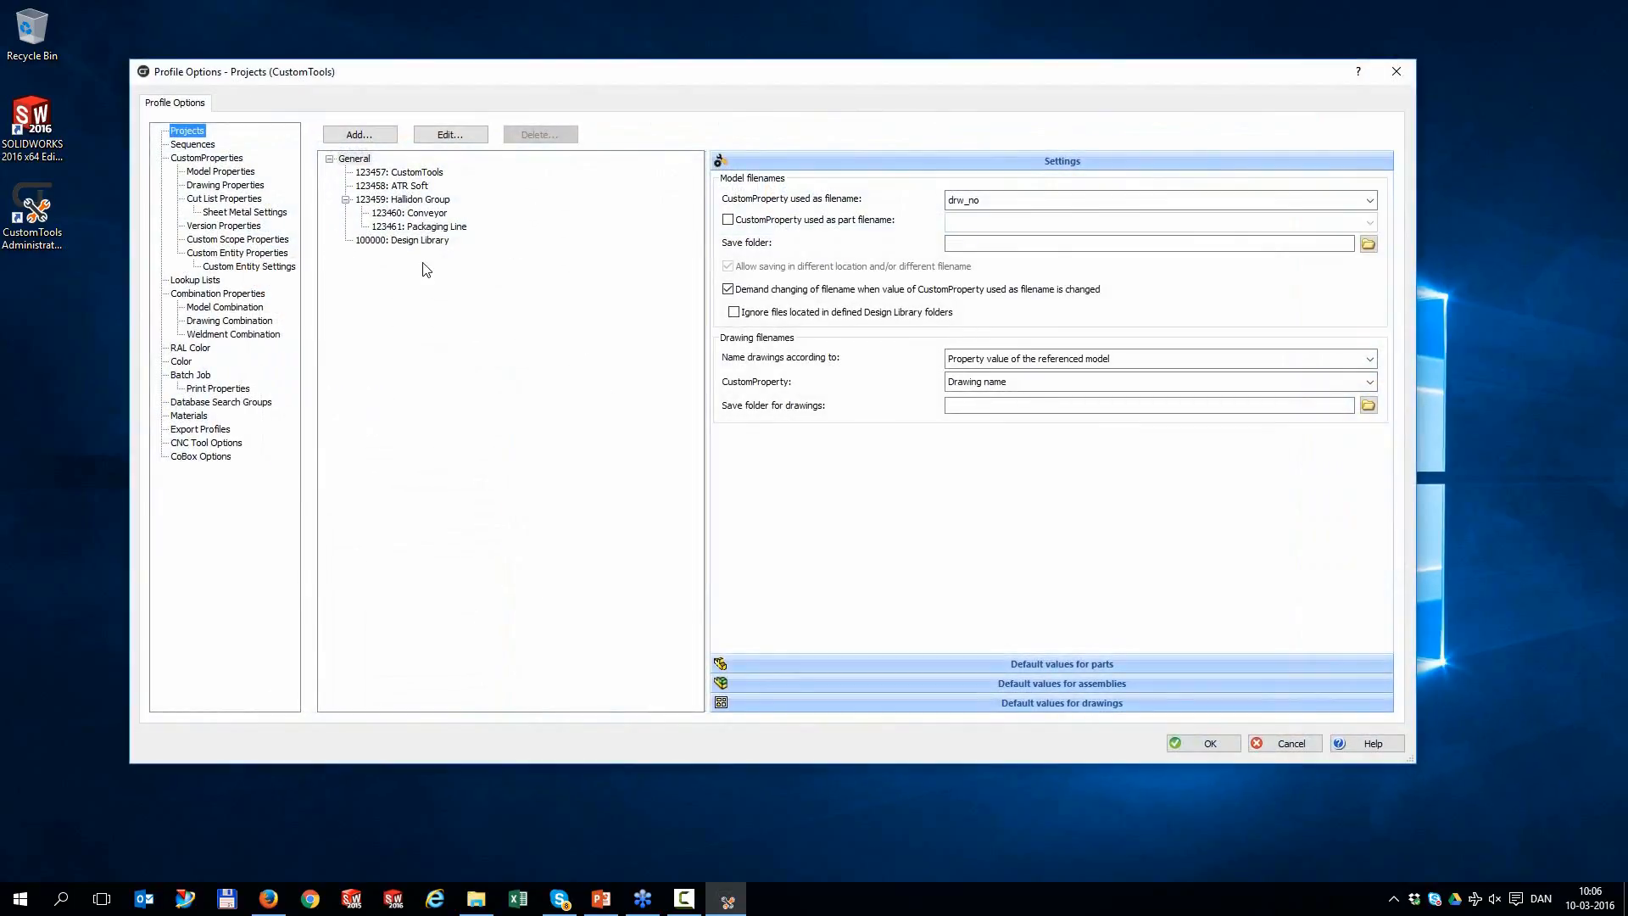
pyautogui.click(244, 172)
pyautogui.moveTo(1303, 185)
pyautogui.mouseDown()
pyautogui.moveTo(1303, 305)
pyautogui.moveTo(1303, 193)
pyautogui.mouseUp()
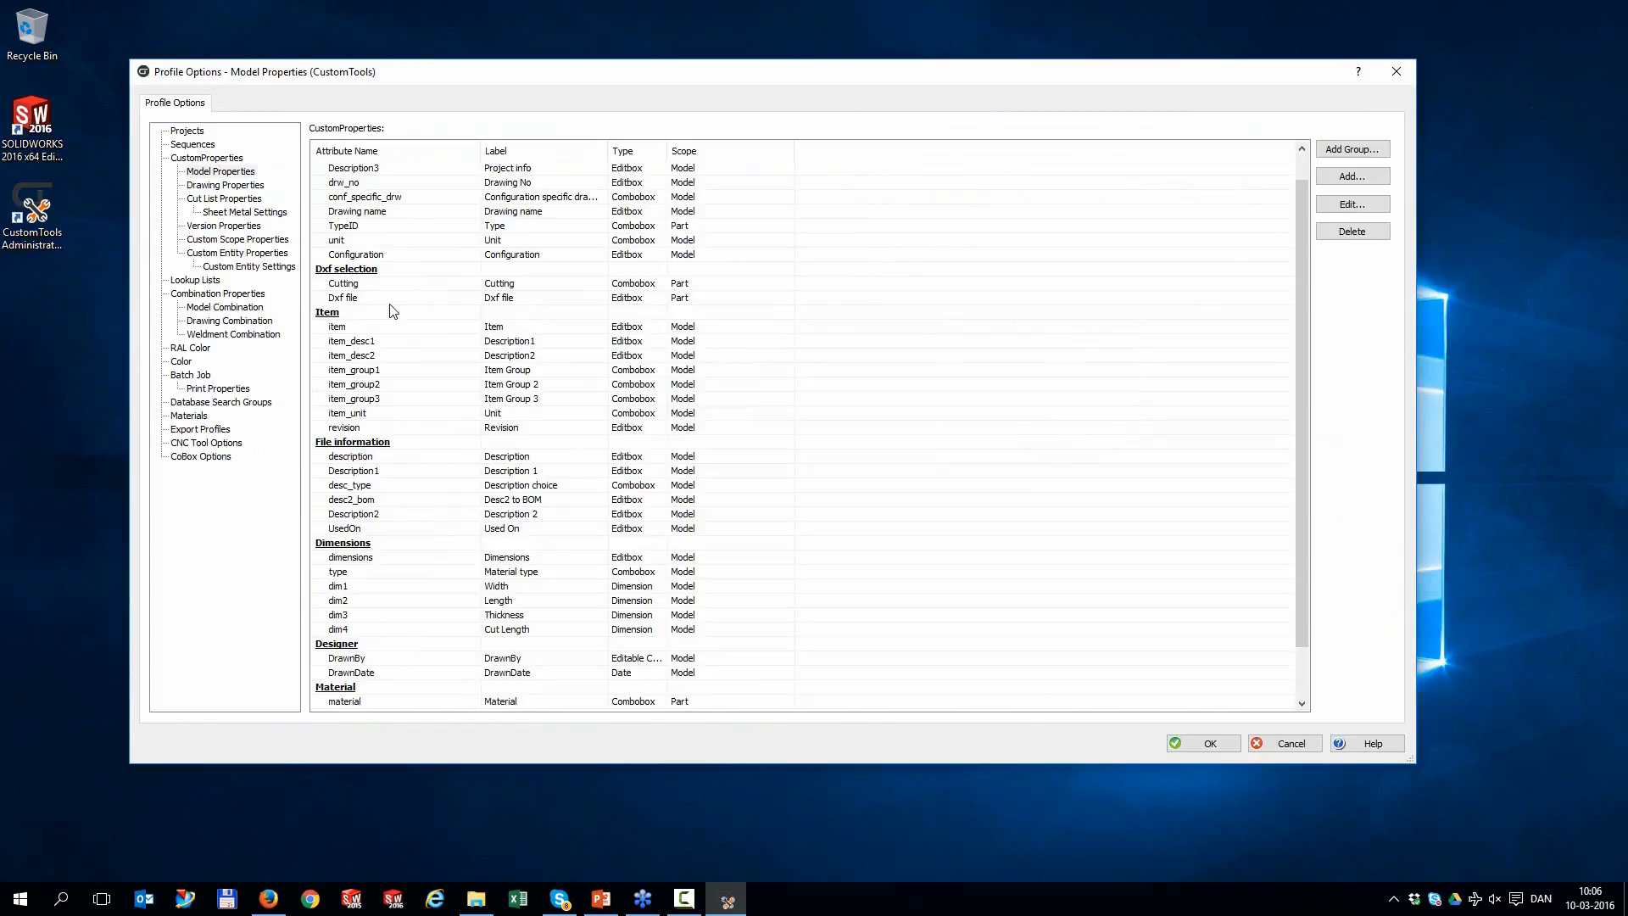
pyautogui.click(178, 281)
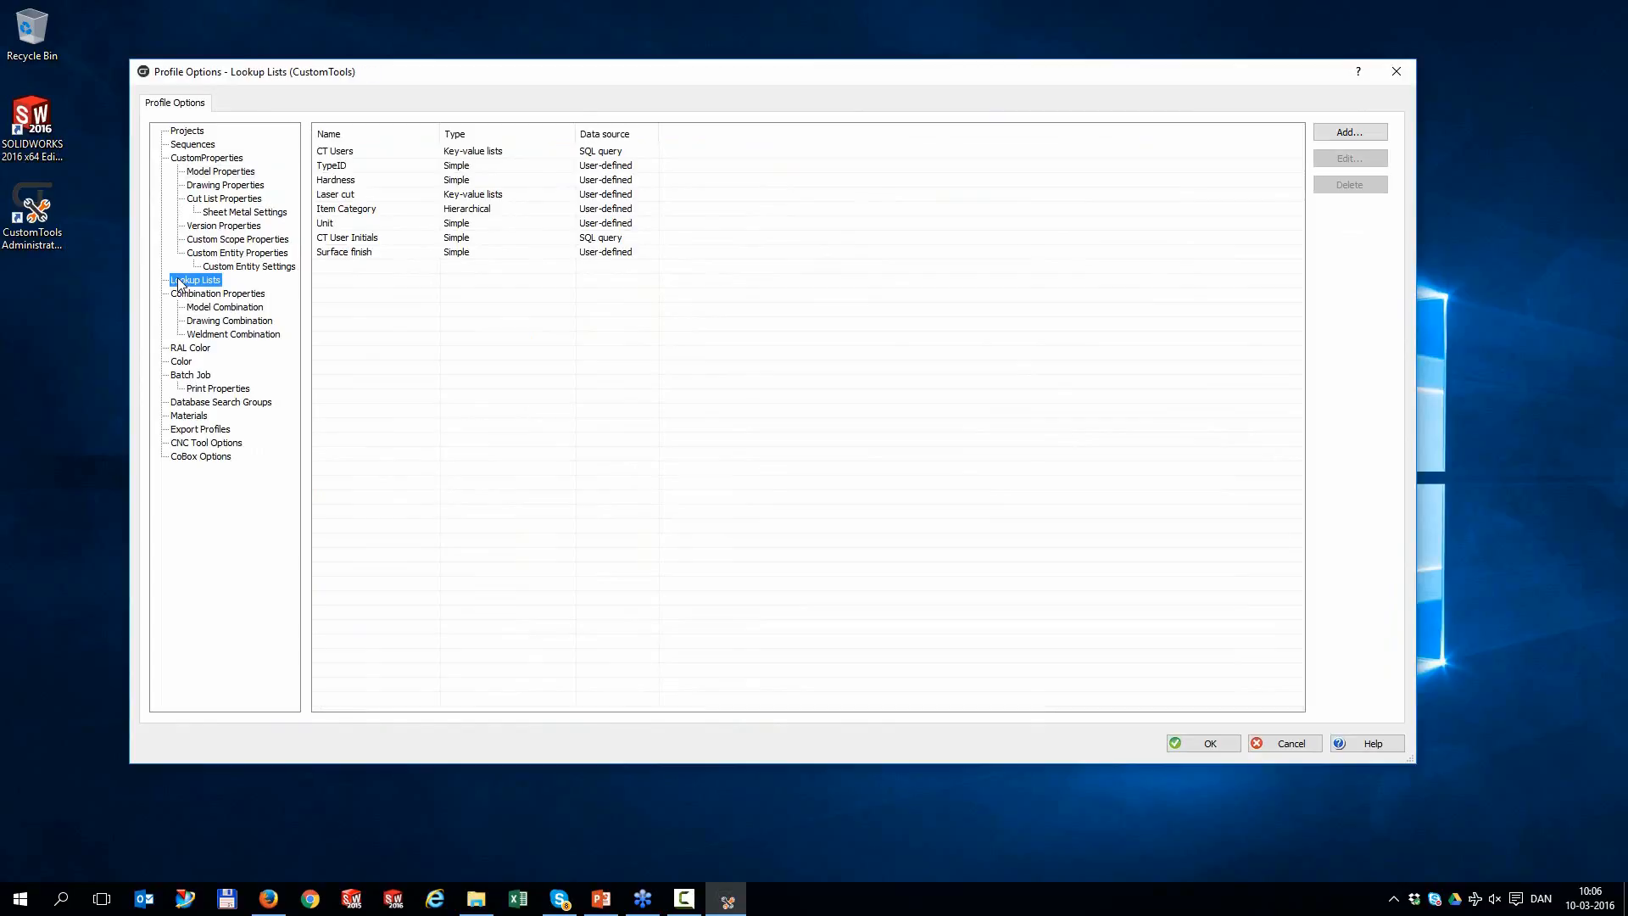
pyautogui.click(198, 309)
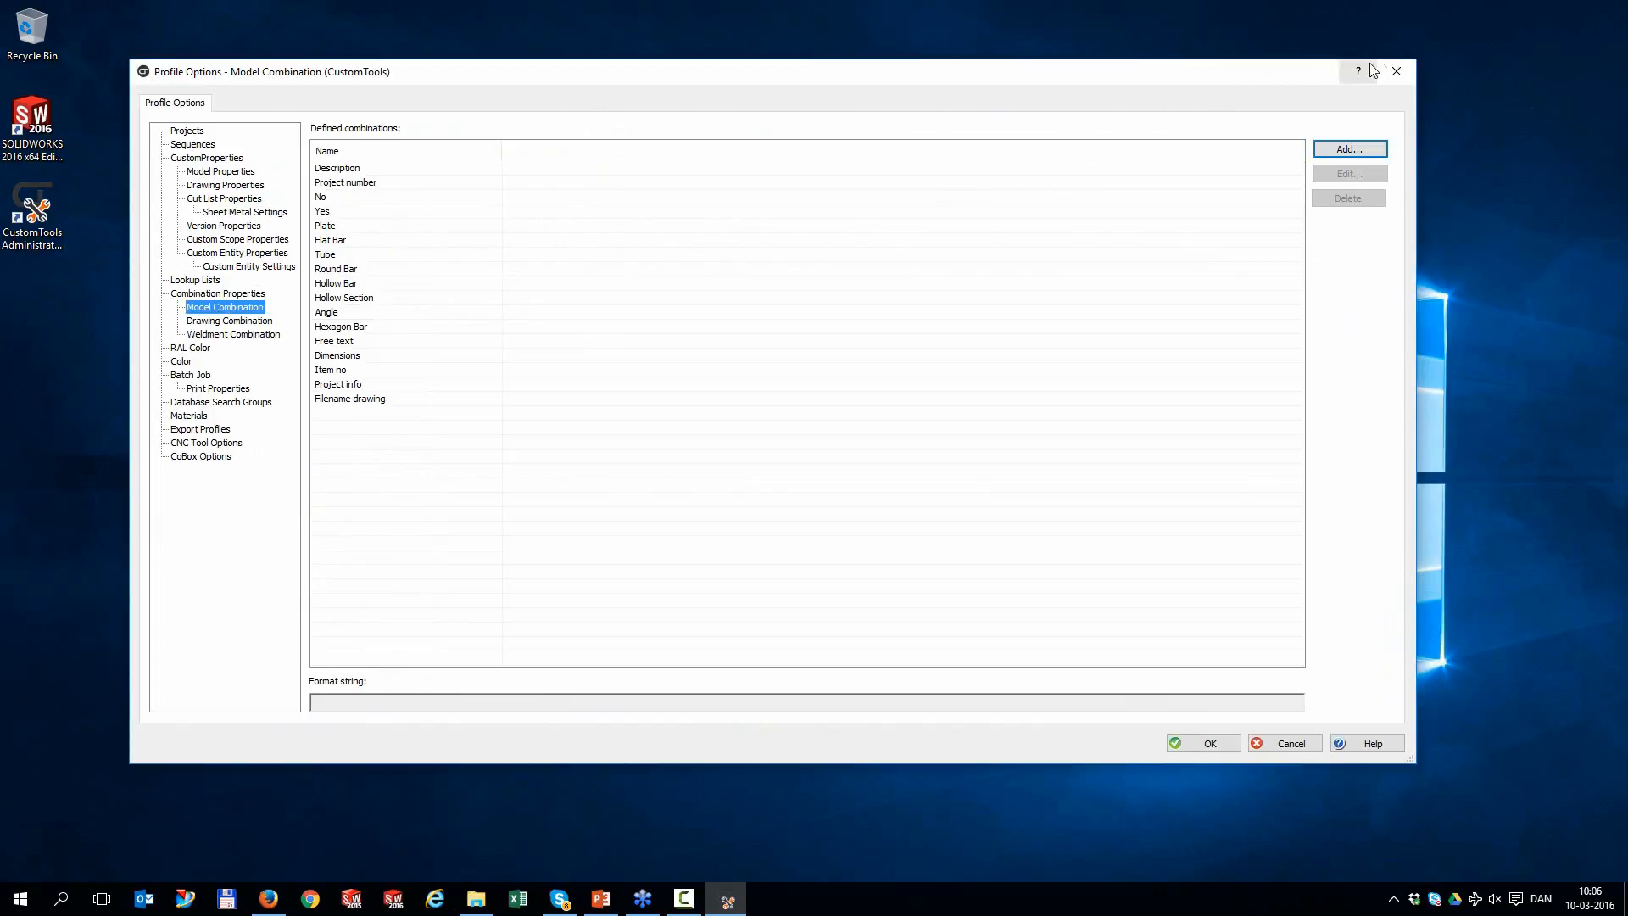
pyautogui.click(1396, 73)
pyautogui.click(326, 336)
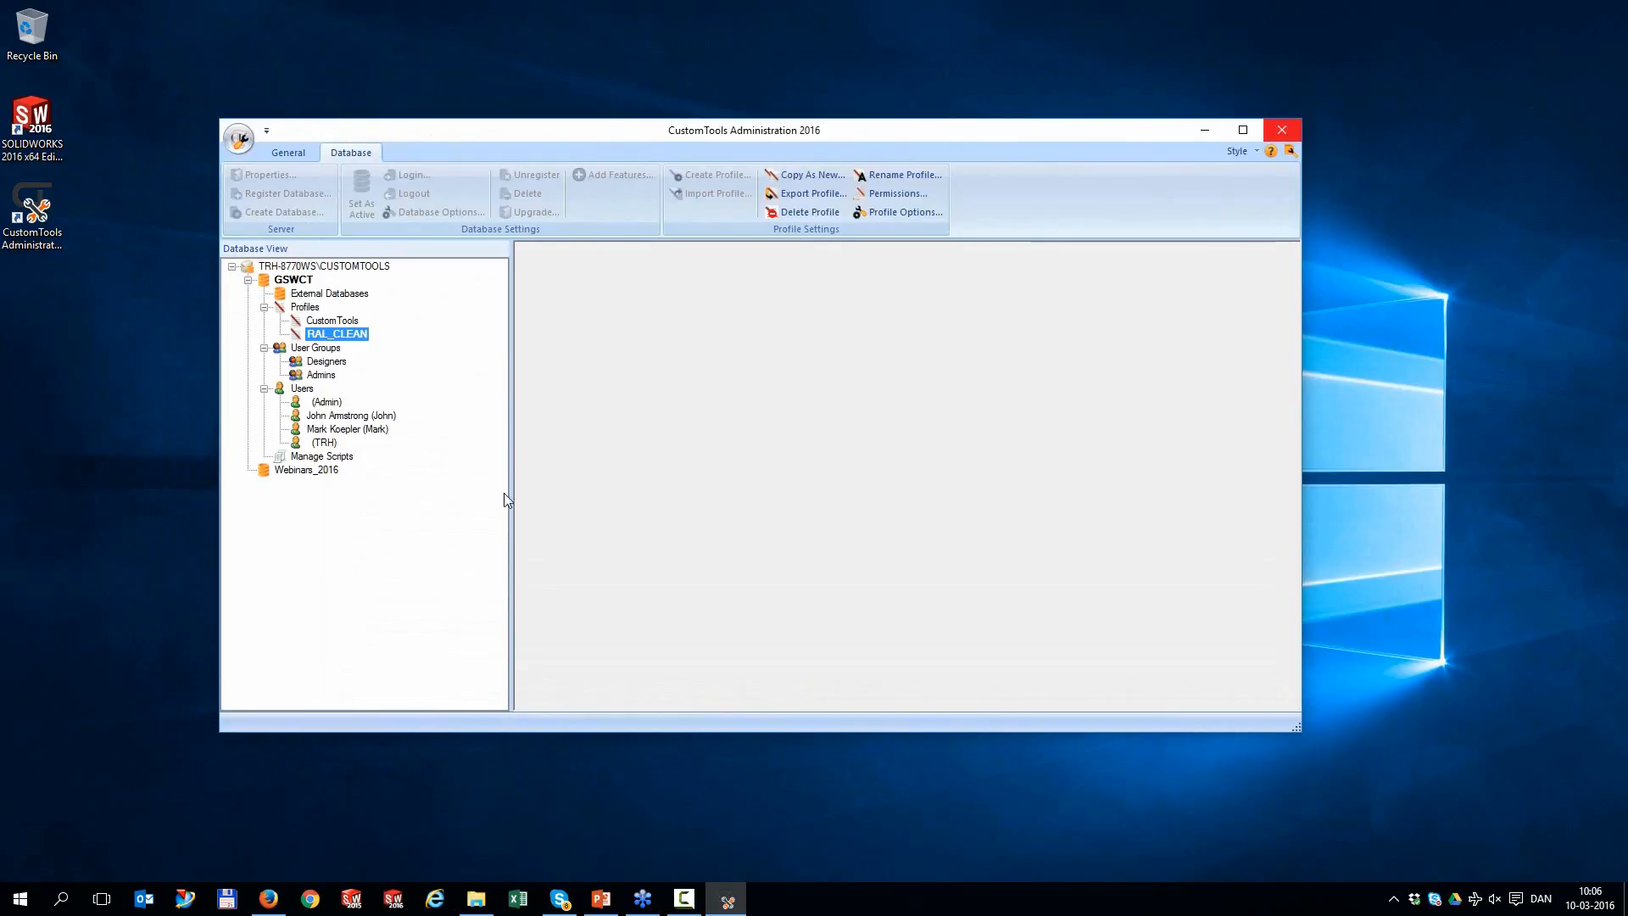
pyautogui.click(1293, 130)
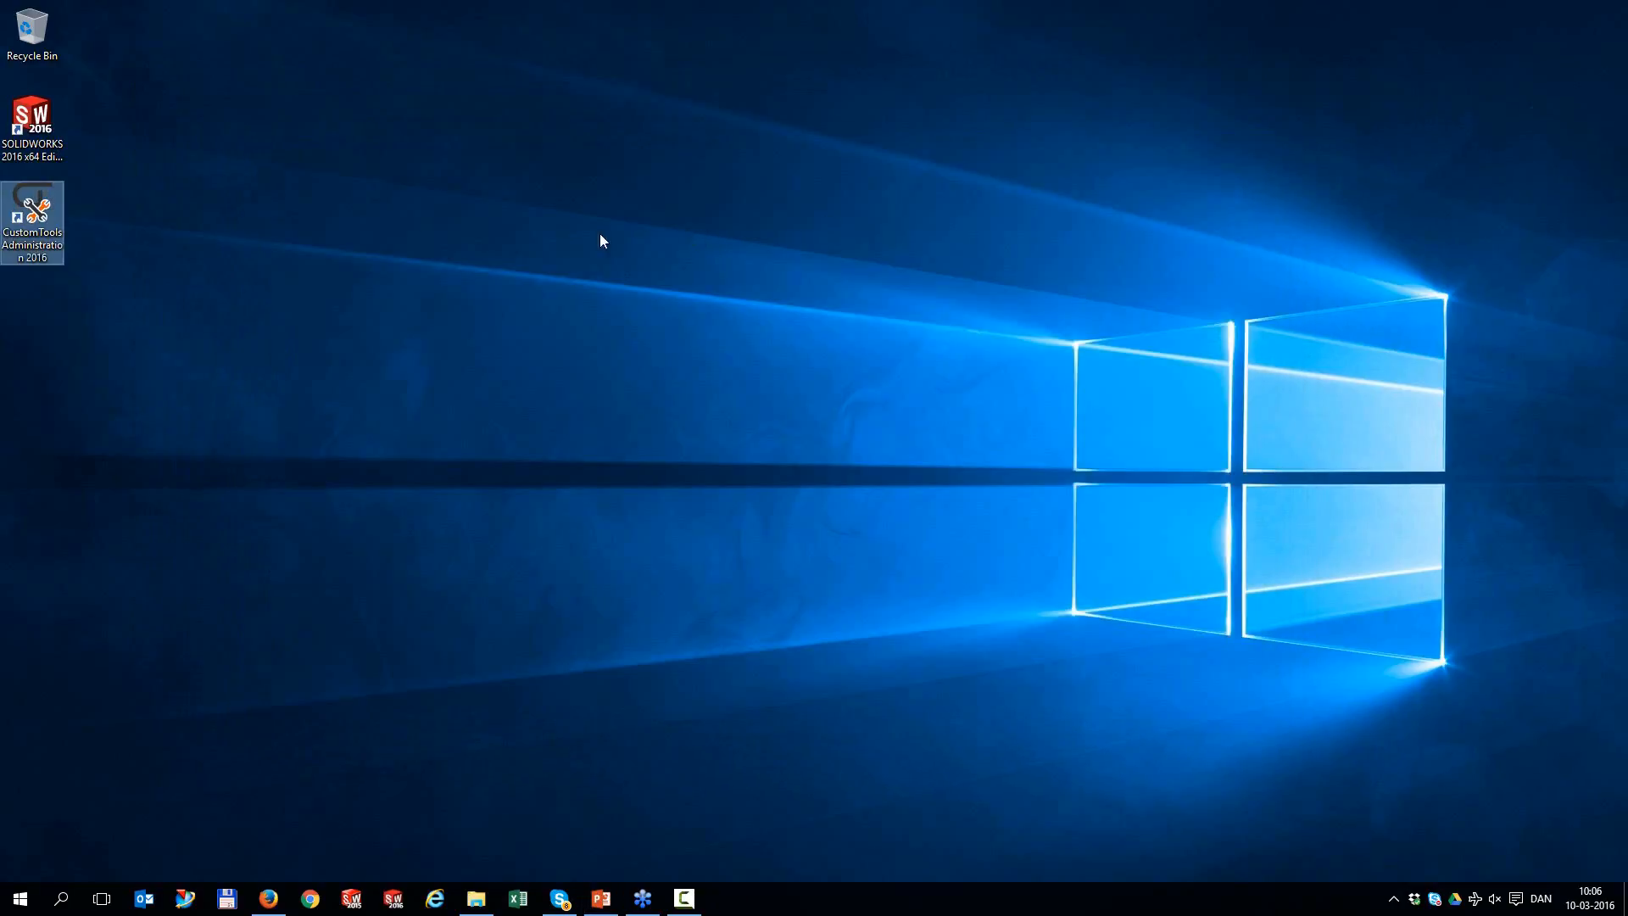
# Launch SOLIDWORKS 2016 and log the CustomTools add-in into the GSWCT database
pyautogui.doubleClick(59, 112)
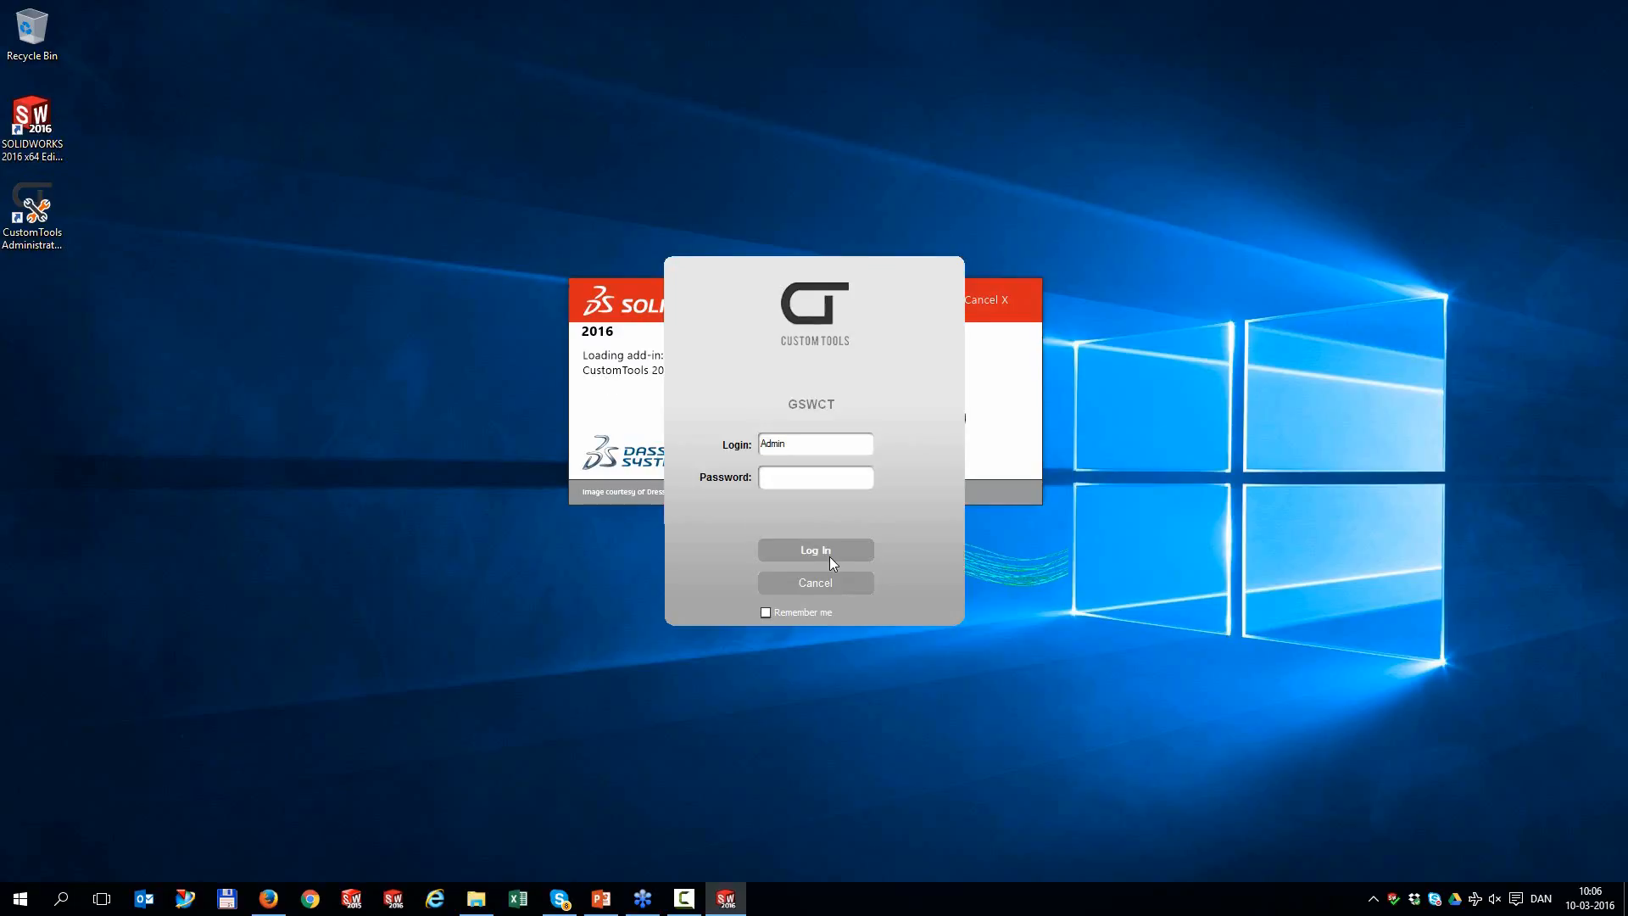
pyautogui.click(831, 557)
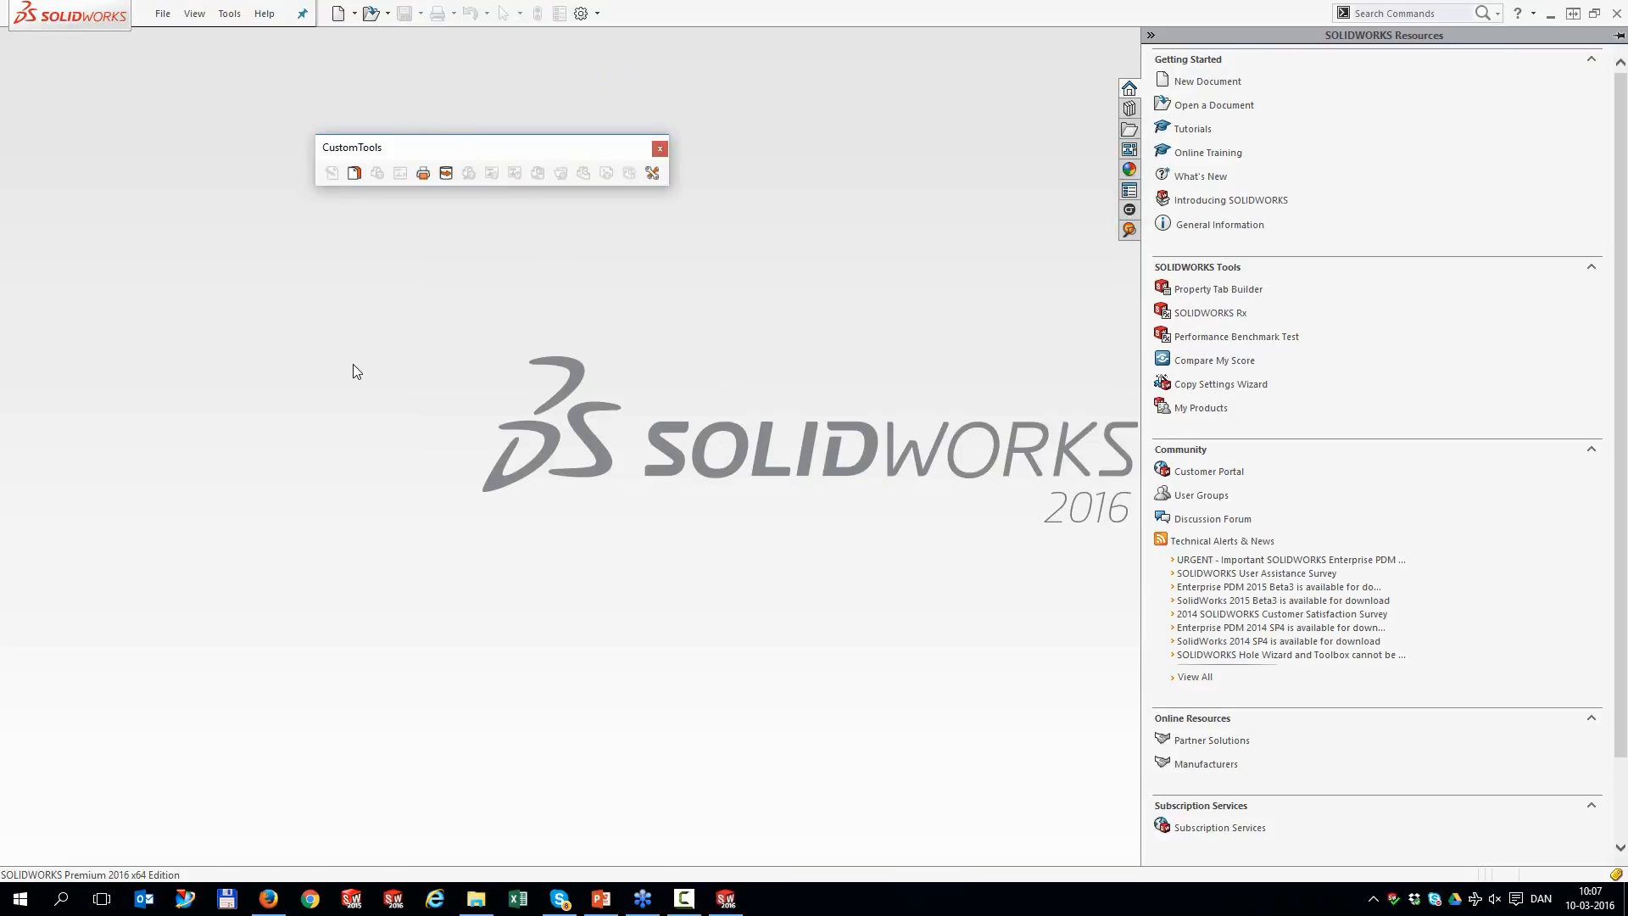
# Open recent assembly 001545 and open its bent part 001552 separately
pyautogui.press('r')
pyautogui.click(405, 276)
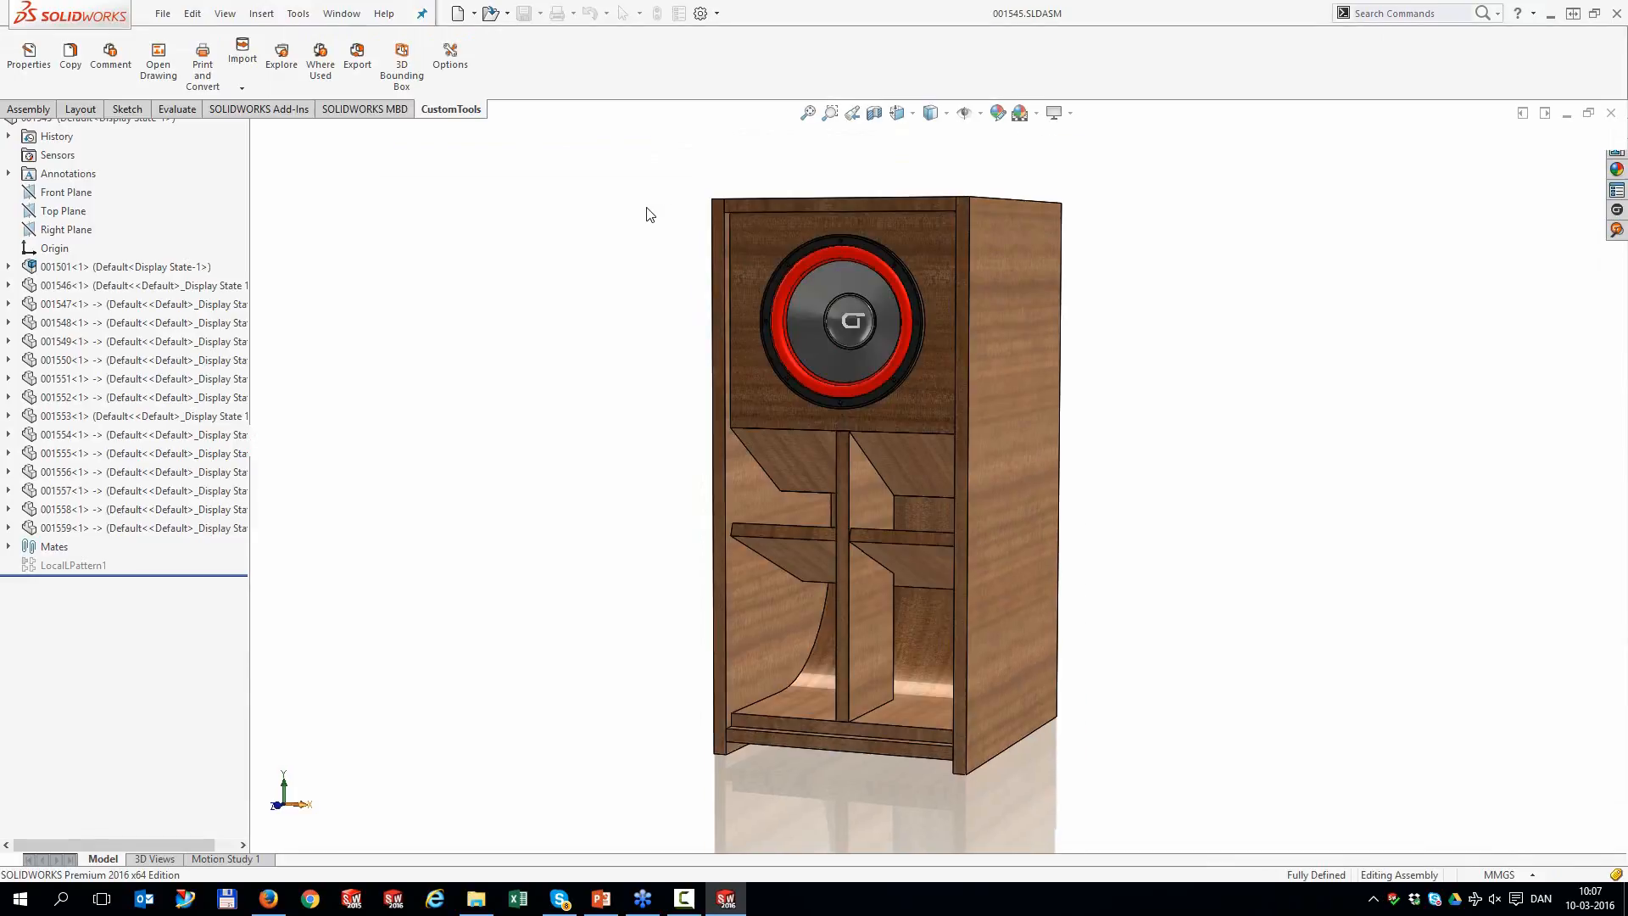
pyautogui.click(934, 644)
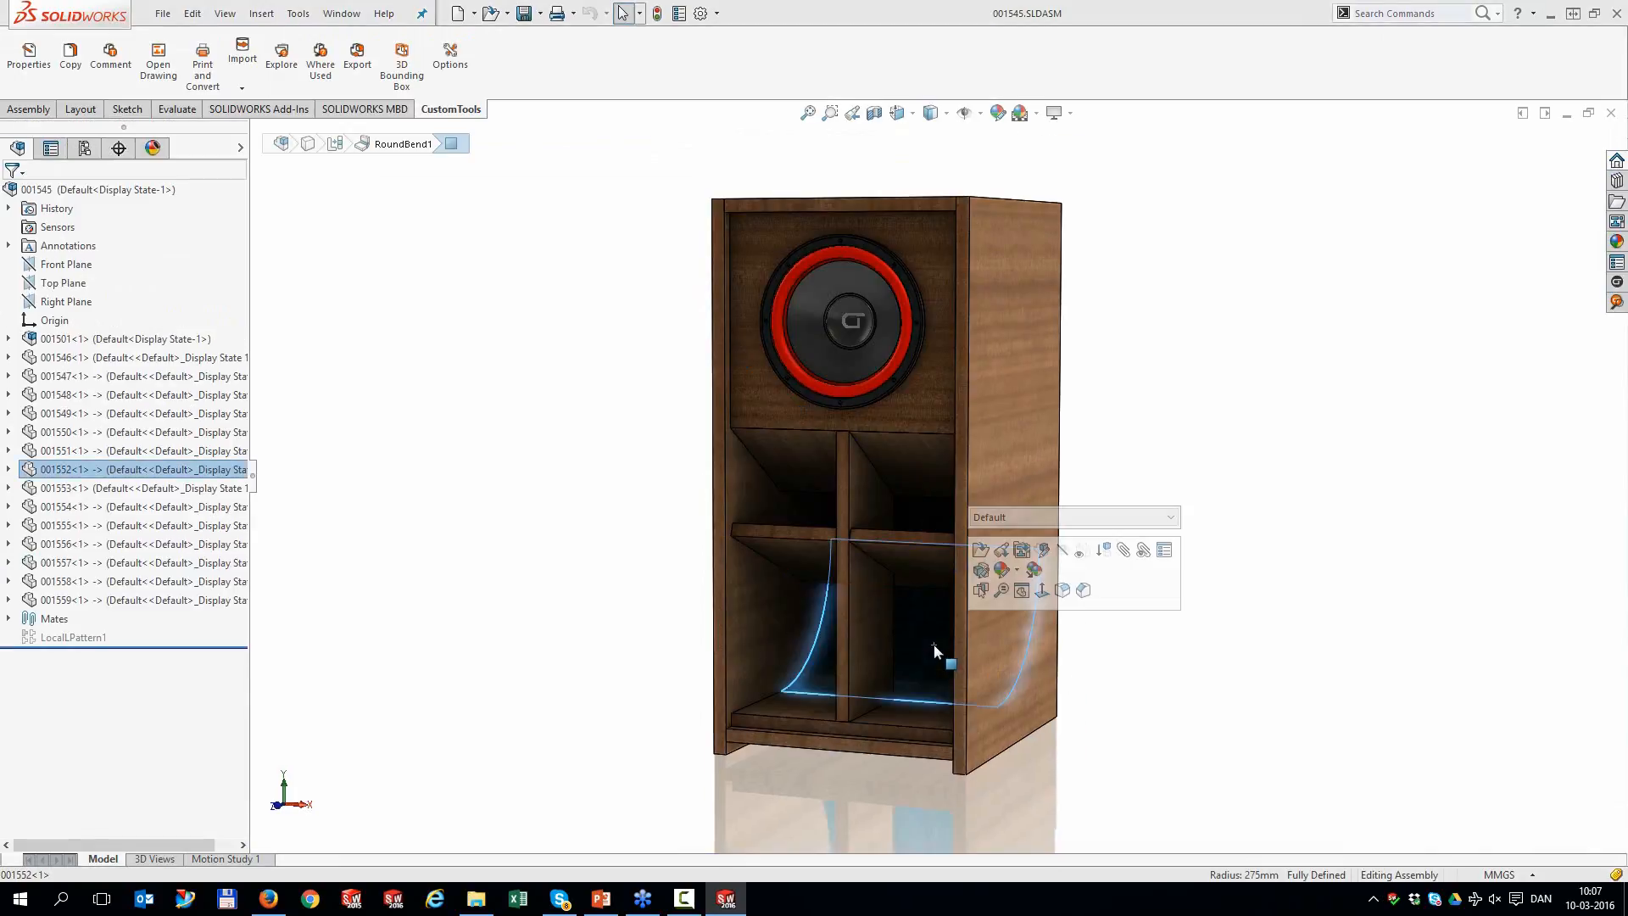
pyautogui.click(982, 547)
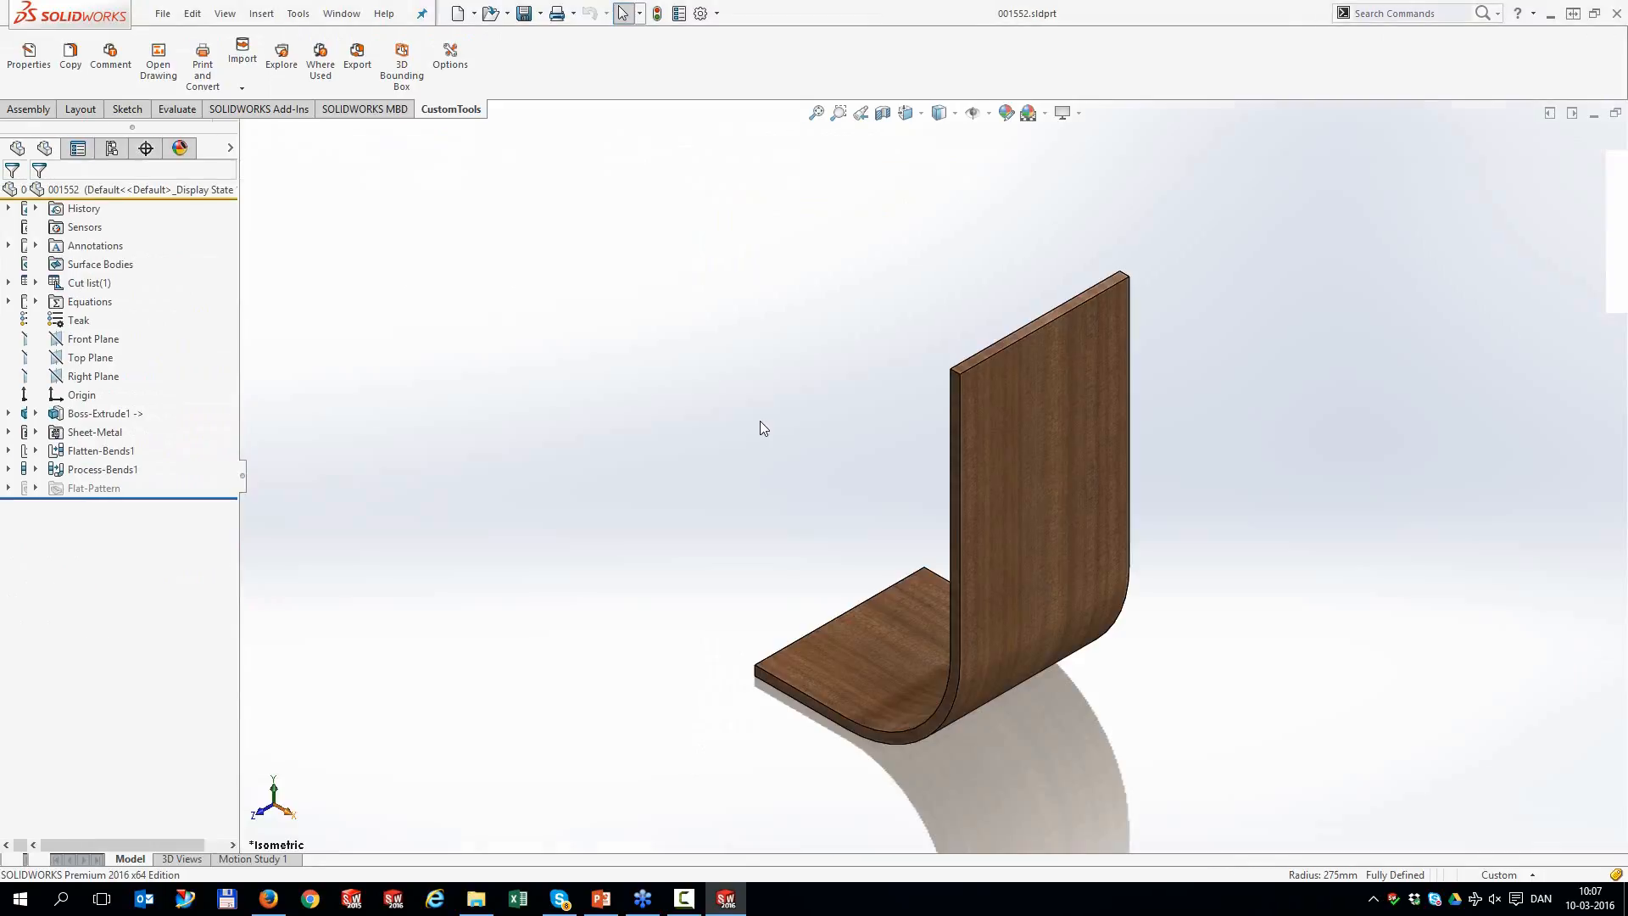
# Inspect part 001552's custom file properties in an enlarged window, then close it
pyautogui.click(680, 14)
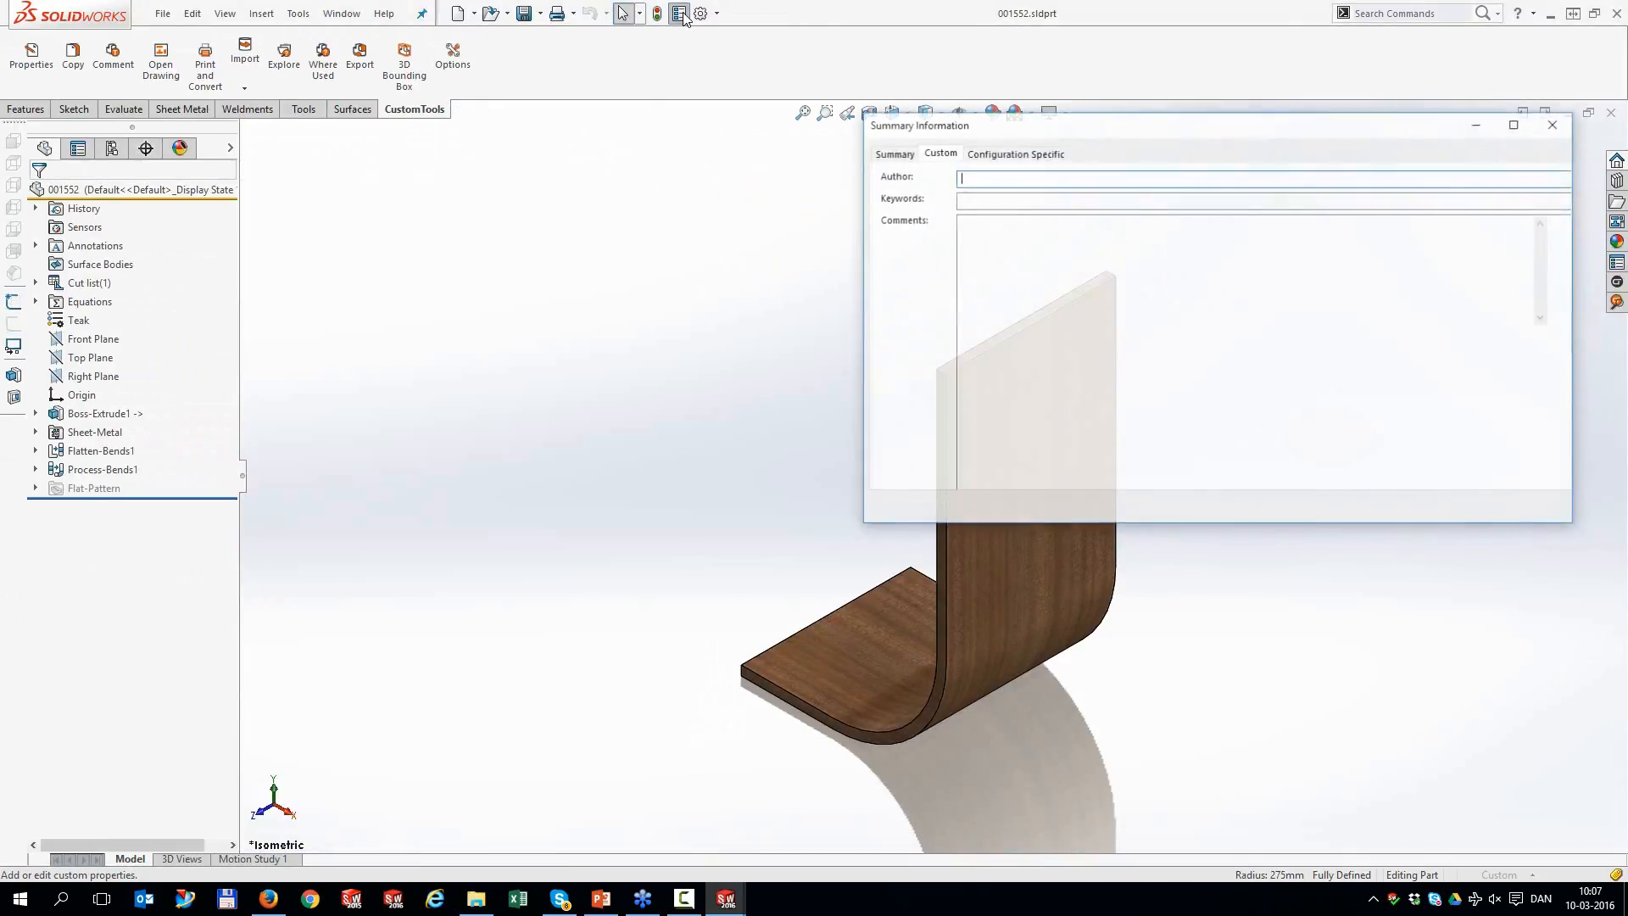
pyautogui.moveTo(1006, 107); pyautogui.dragTo(933, 105)
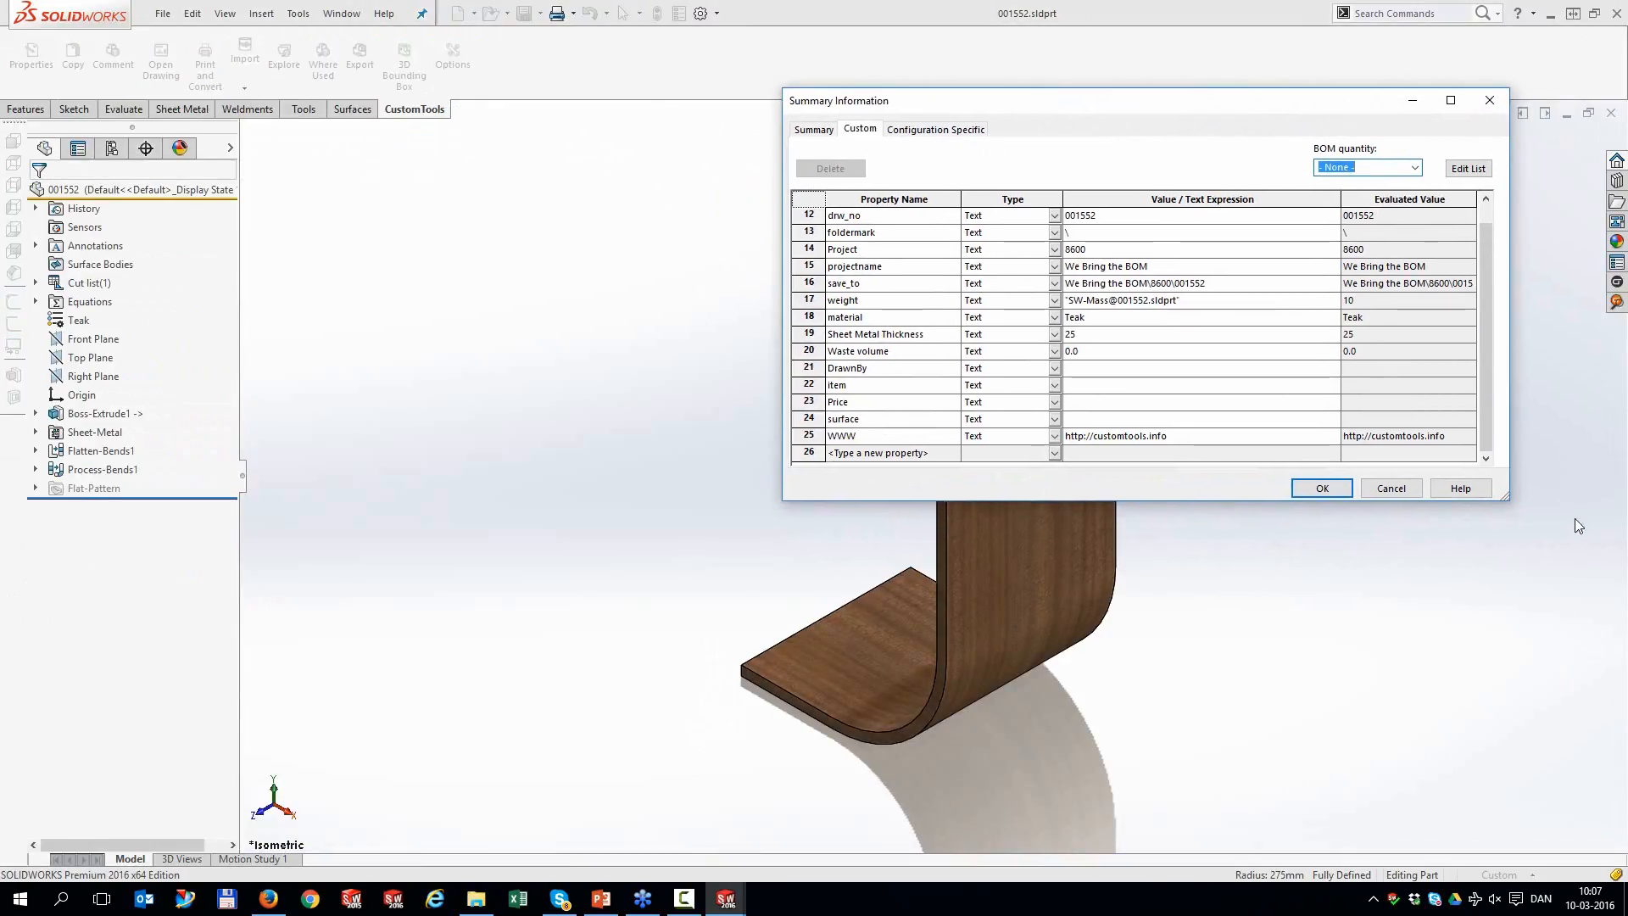
pyautogui.moveTo(1506, 498); pyautogui.dragTo(1582, 797)
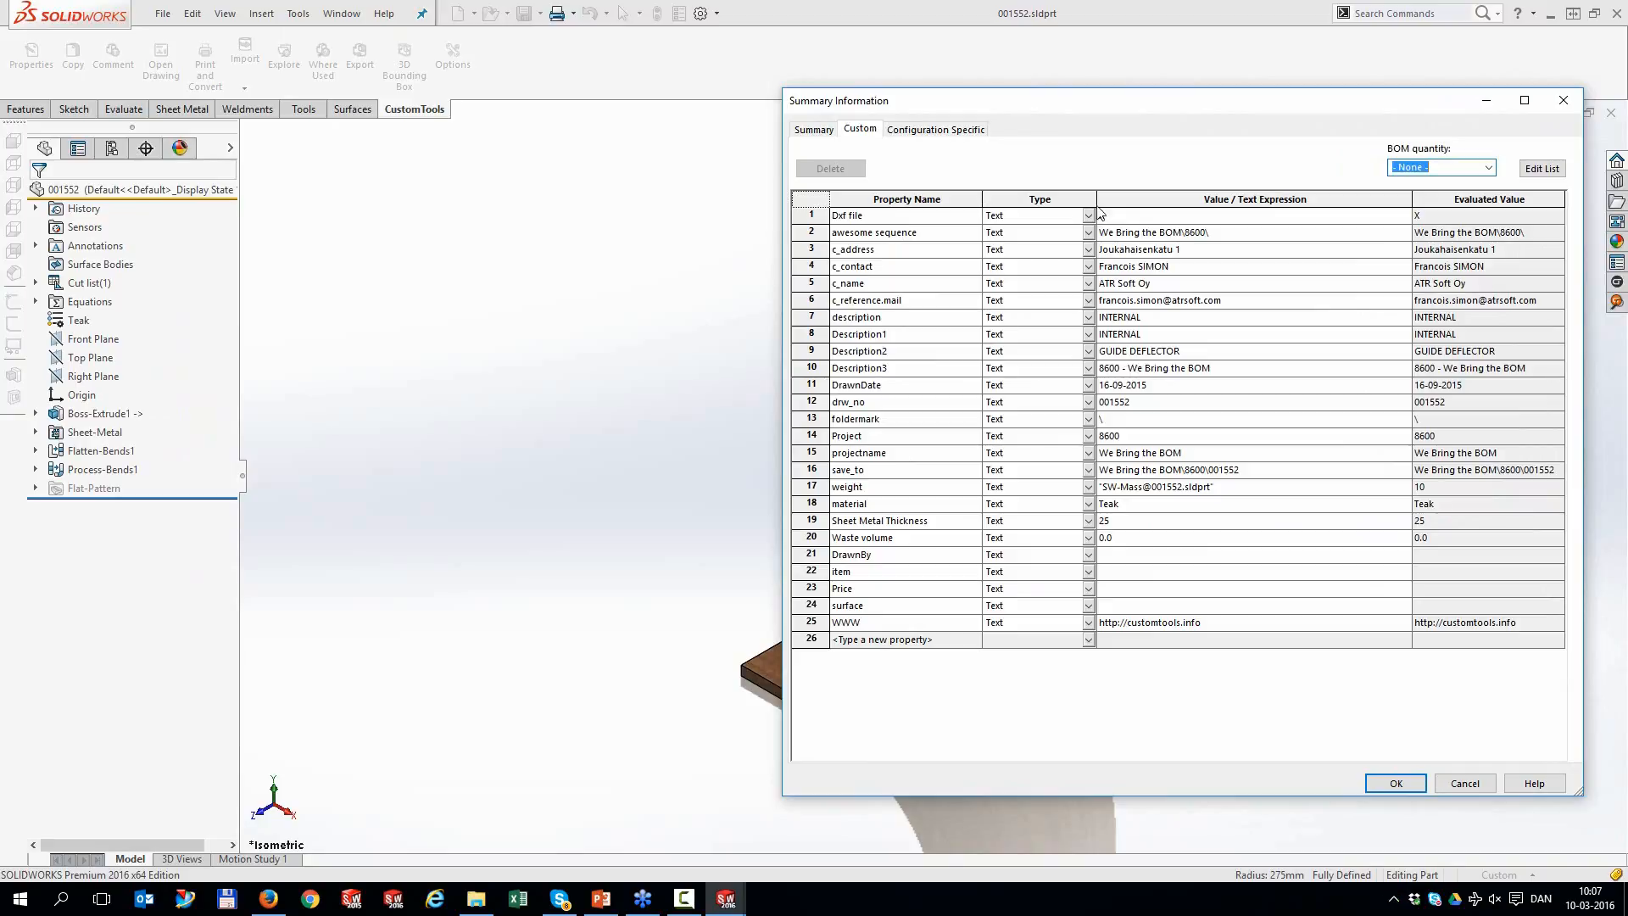
pyautogui.click(1562, 101)
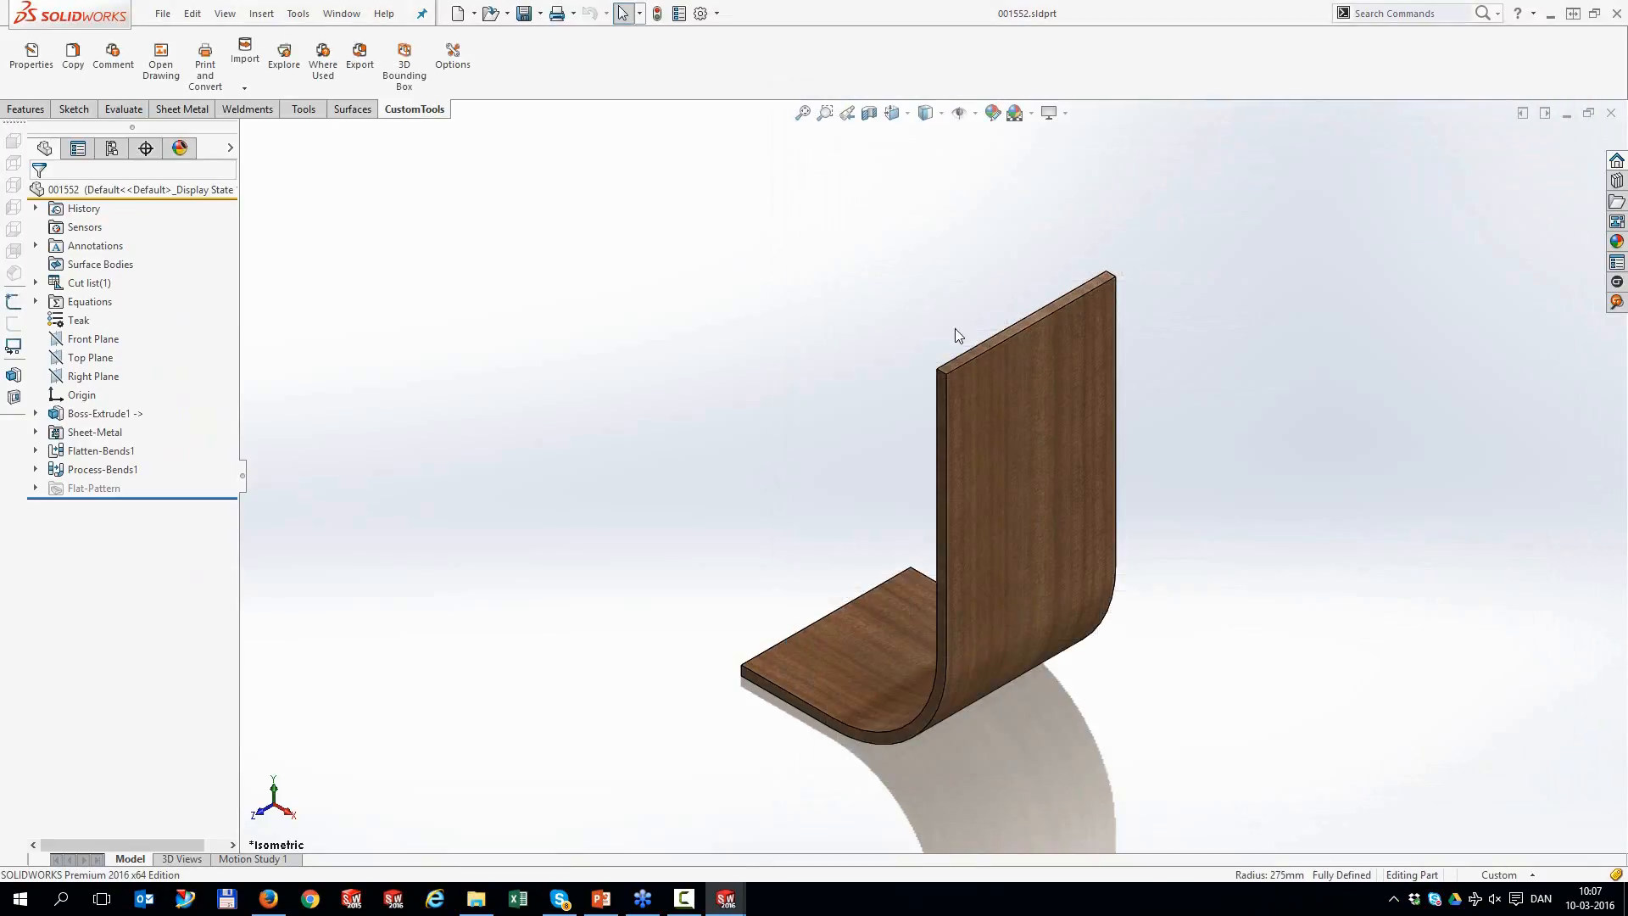
# Create a new drawing using the A3-L-ATR sheet format
pyautogui.click(458, 13)
pyautogui.doubleClick(384, 240)
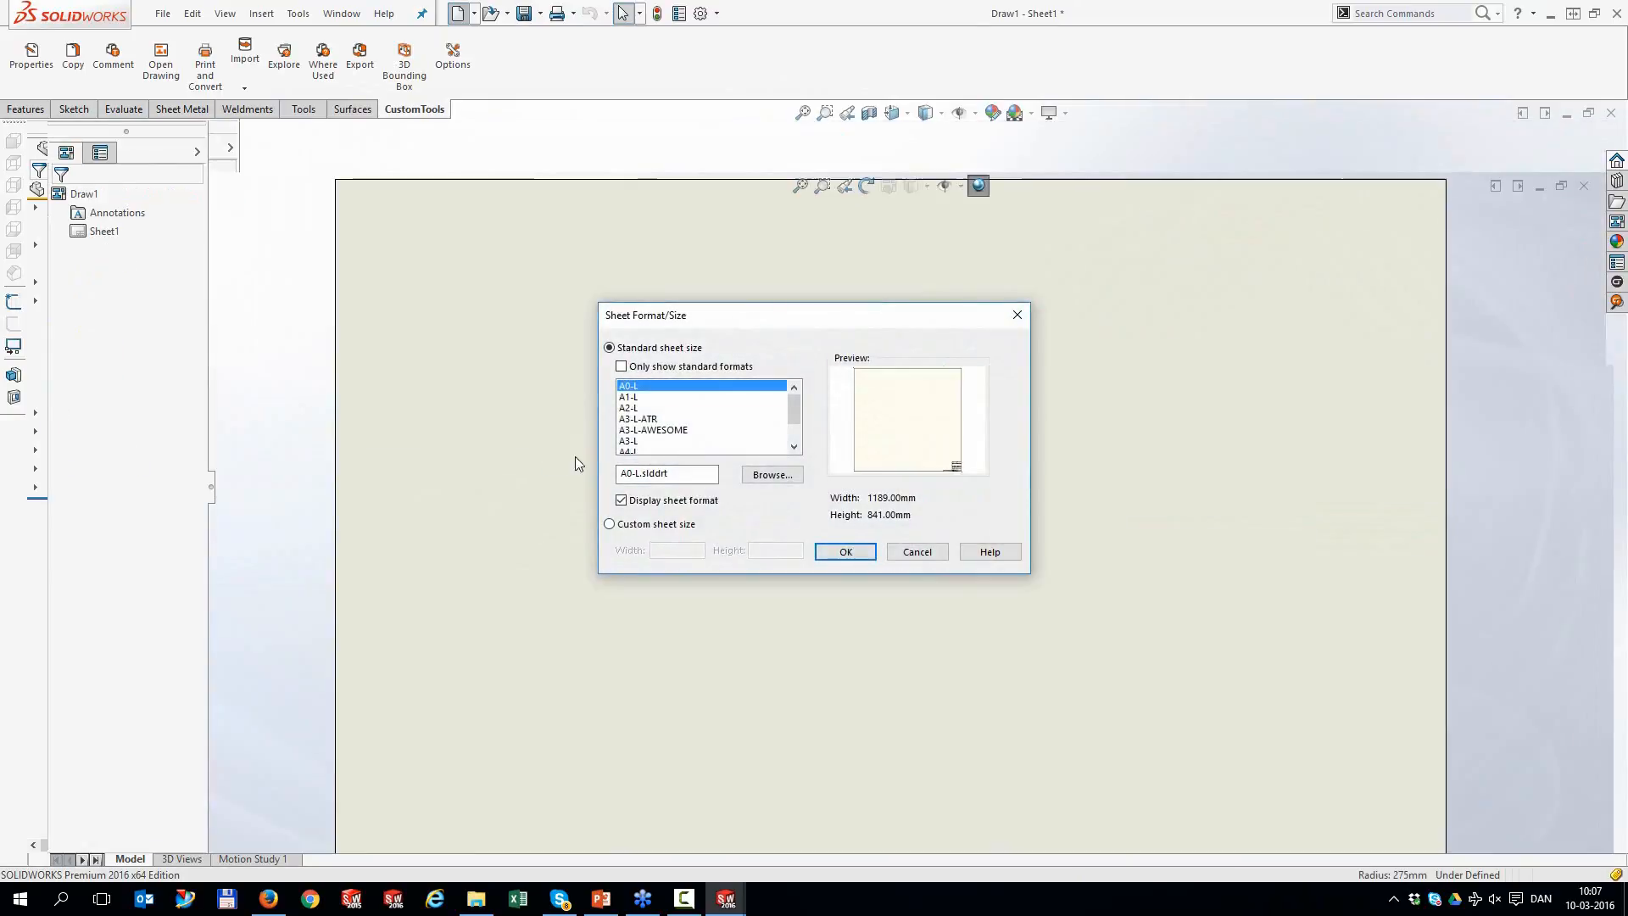
pyautogui.click(642, 419)
pyautogui.doubleClick(643, 421)
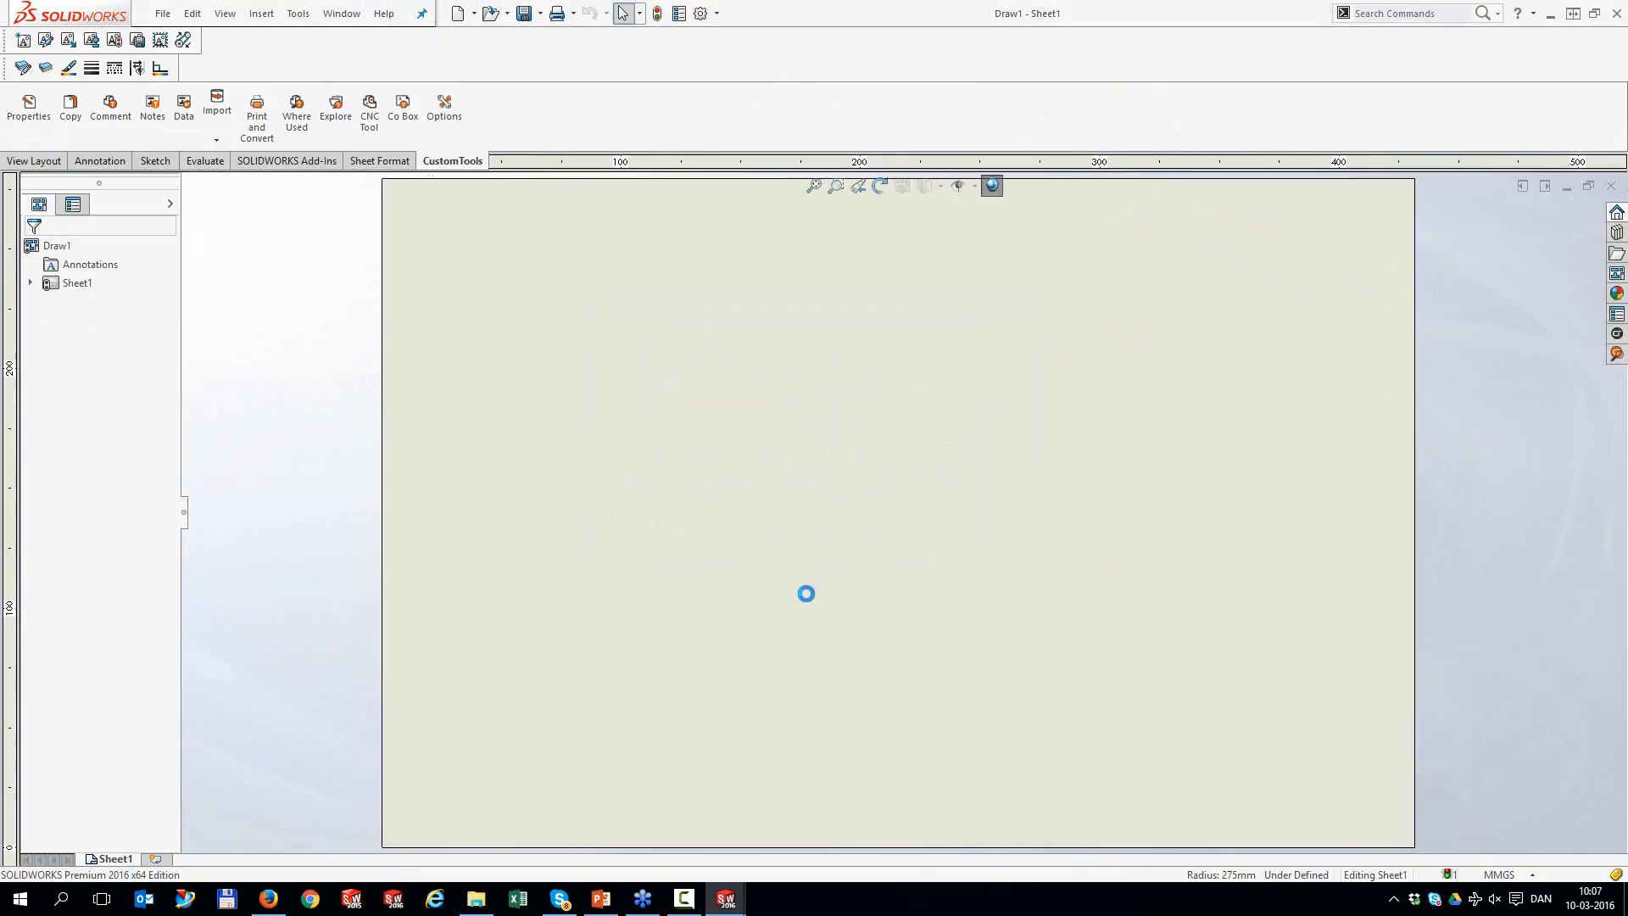
pyautogui.scroll(-4, 1216, 768)
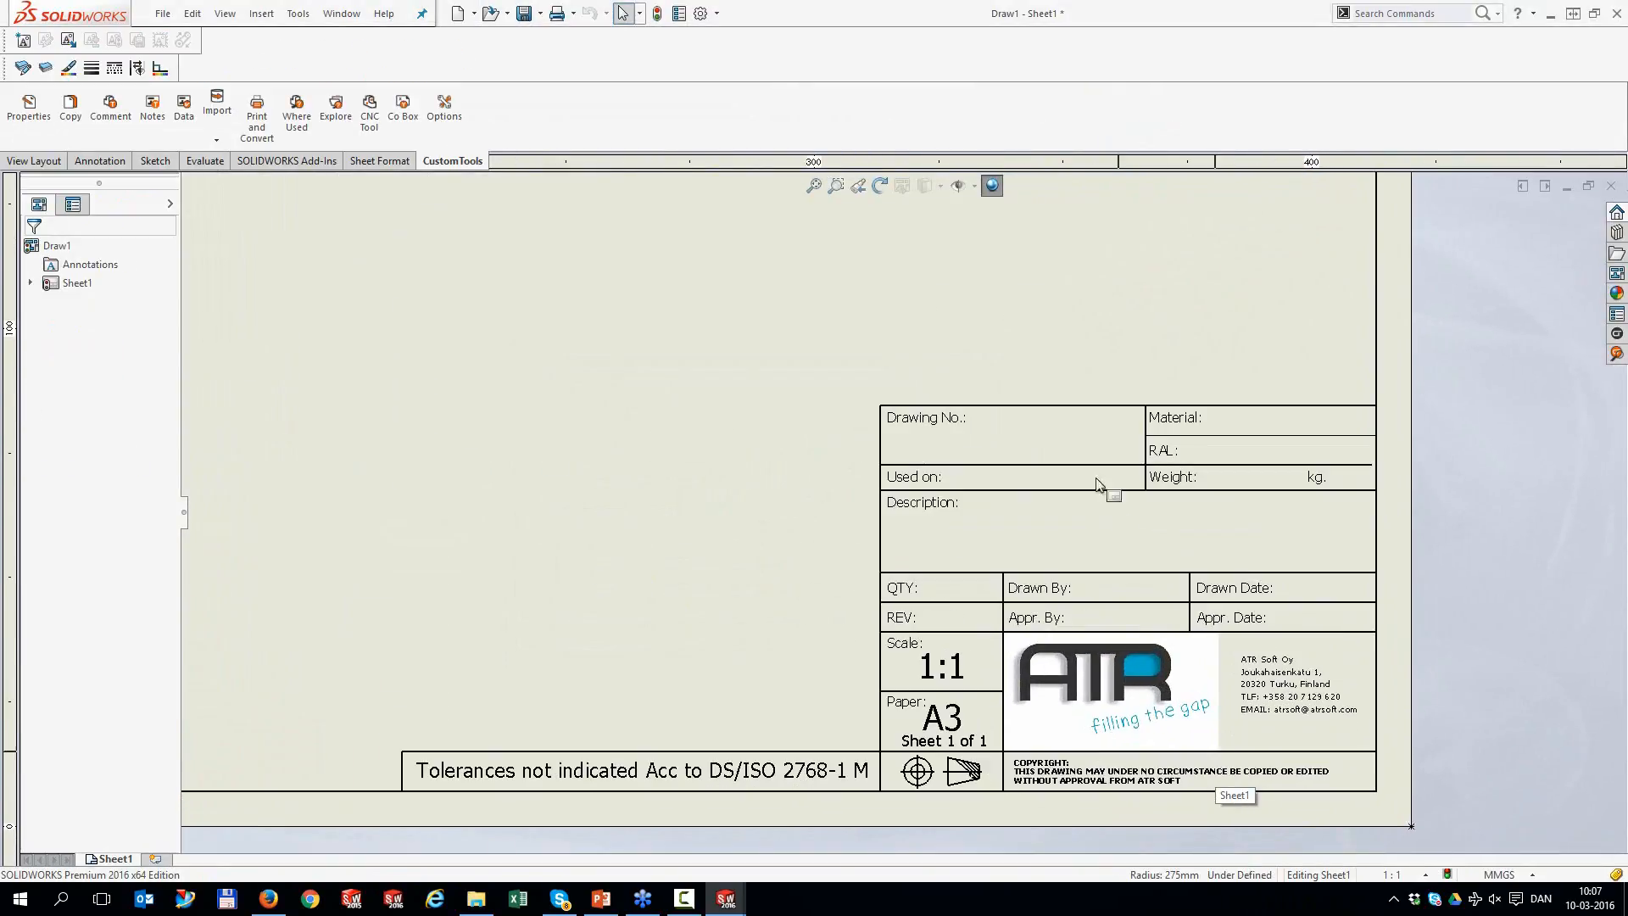
# In Edit Sheet Format, move the revision field left into the title block's REV row
pyautogui.rightClick(780, 333)
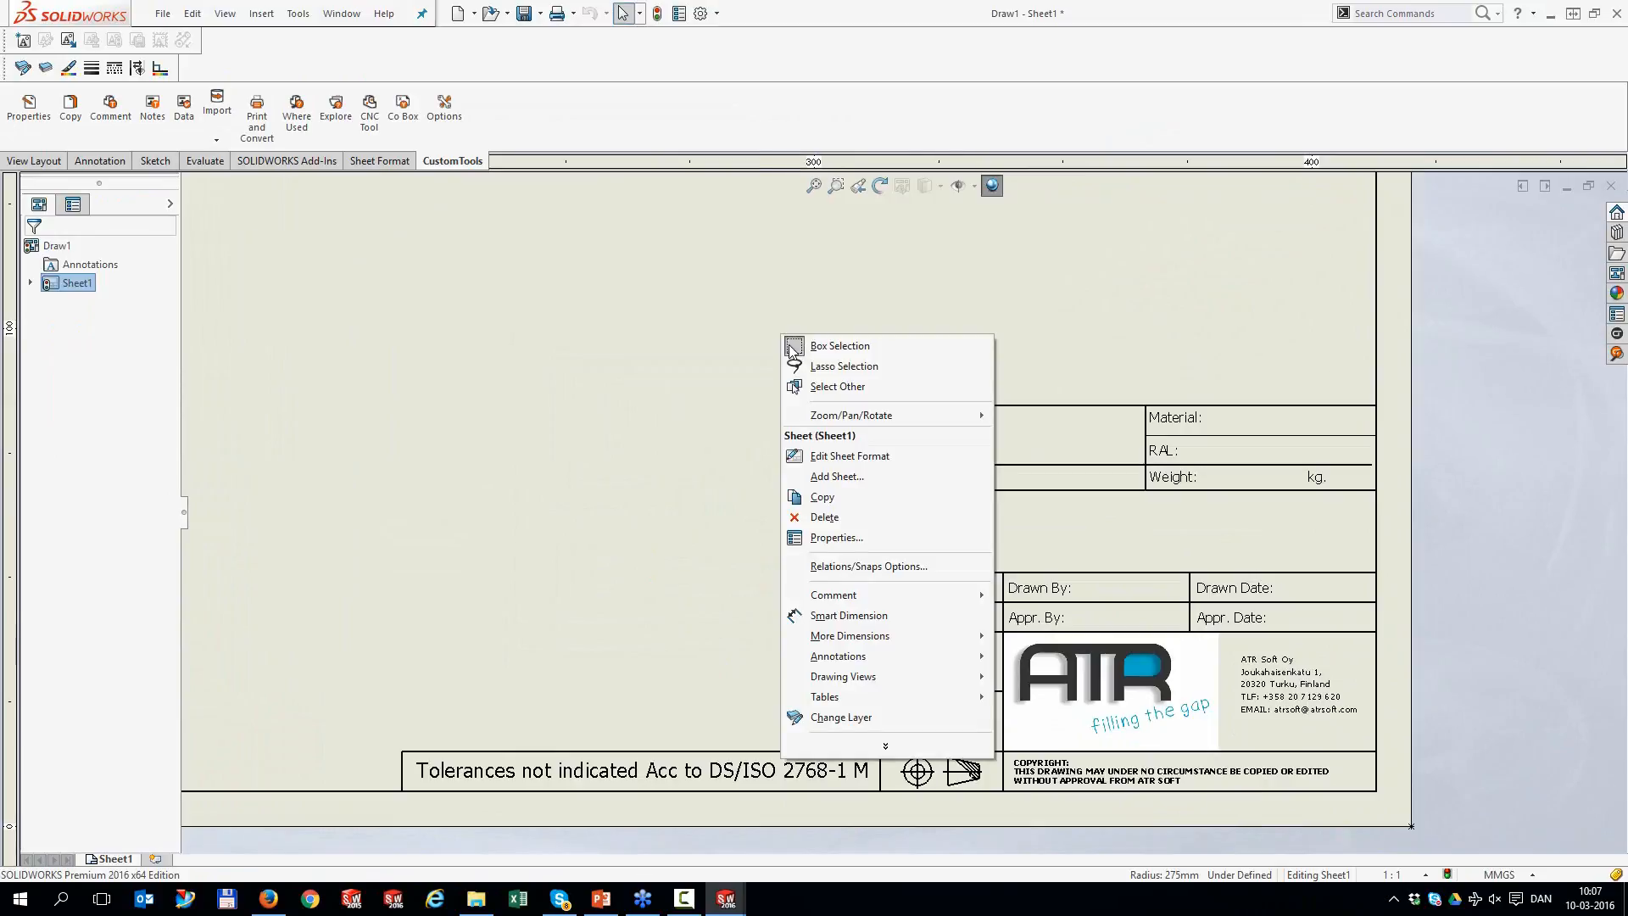
pyautogui.click(852, 456)
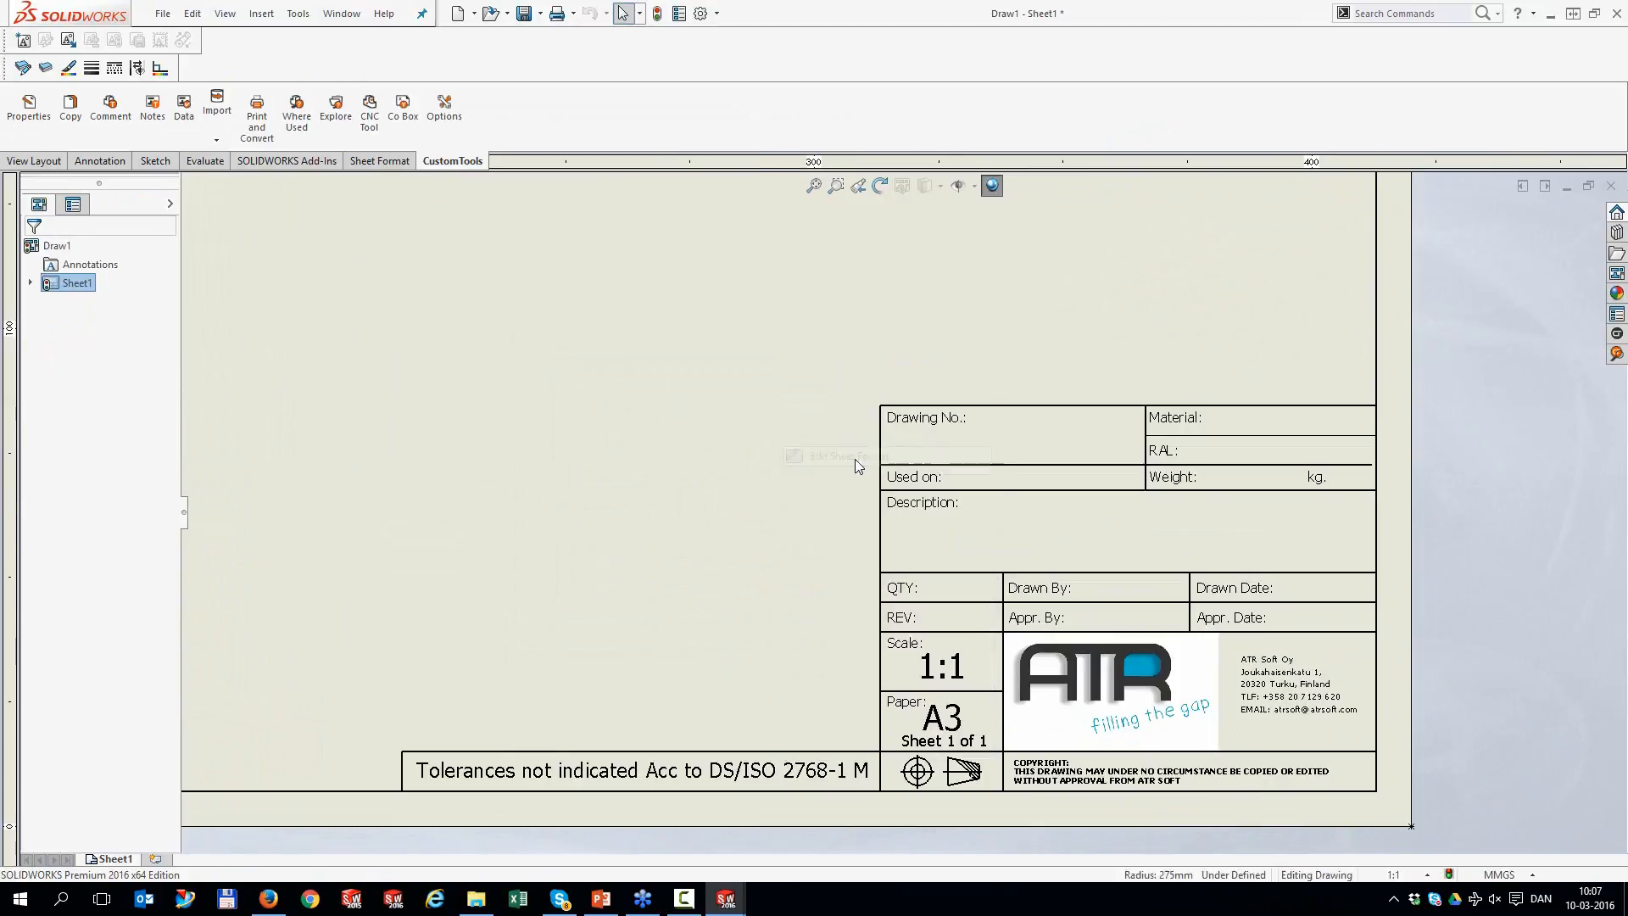
pyautogui.scroll(-1, 1328, 717)
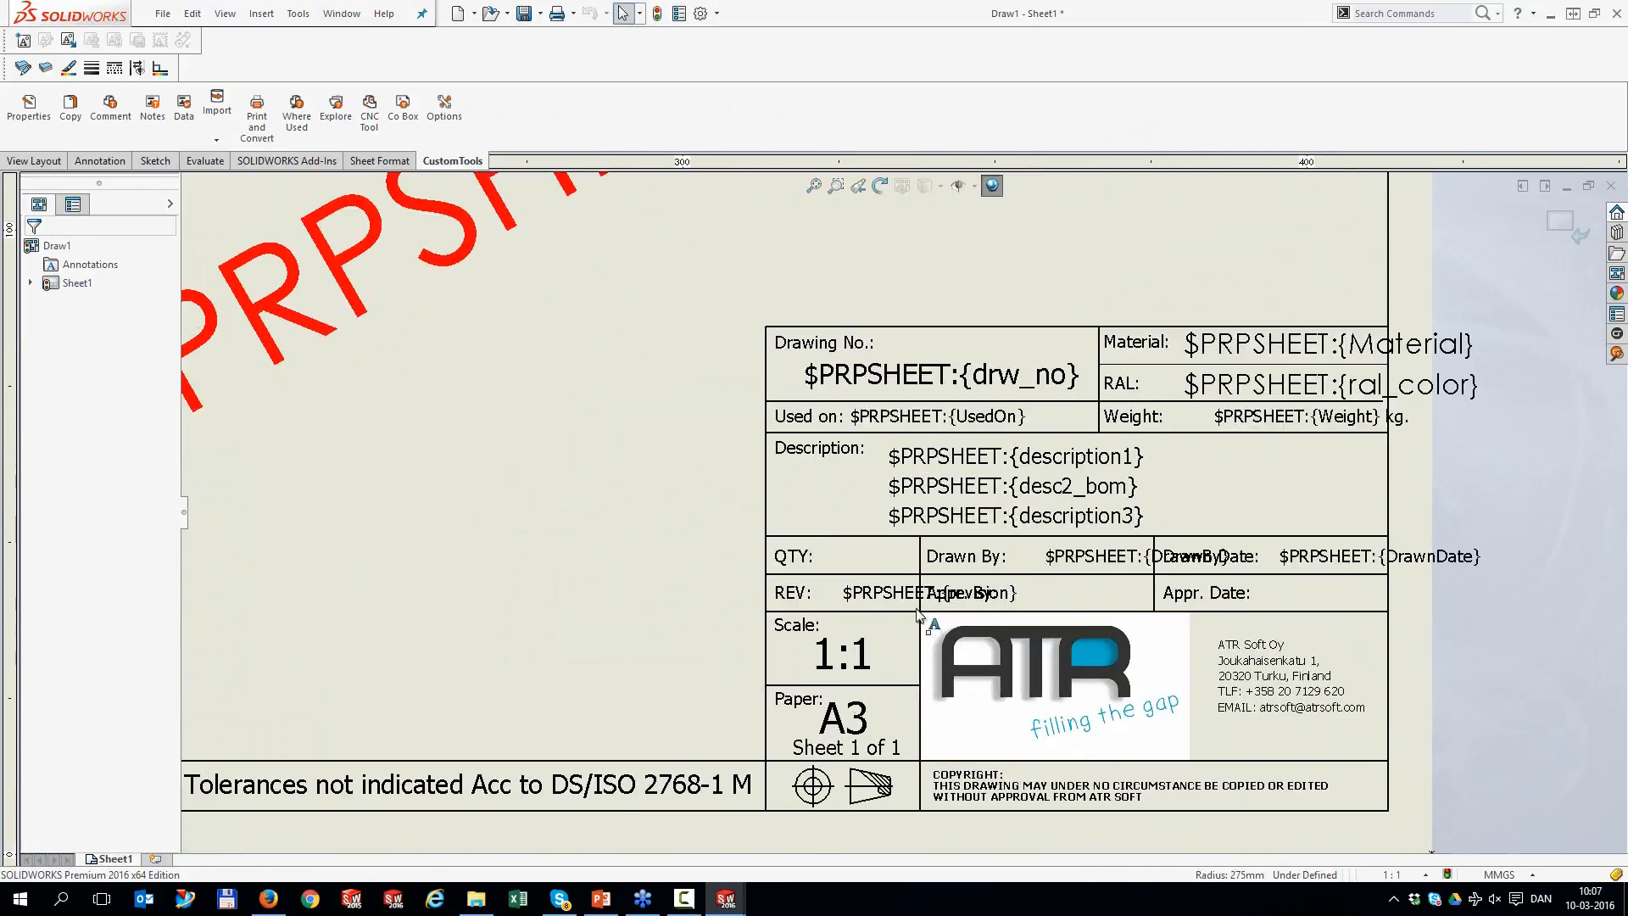
pyautogui.moveTo(869, 594); pyautogui.dragTo(762, 593)
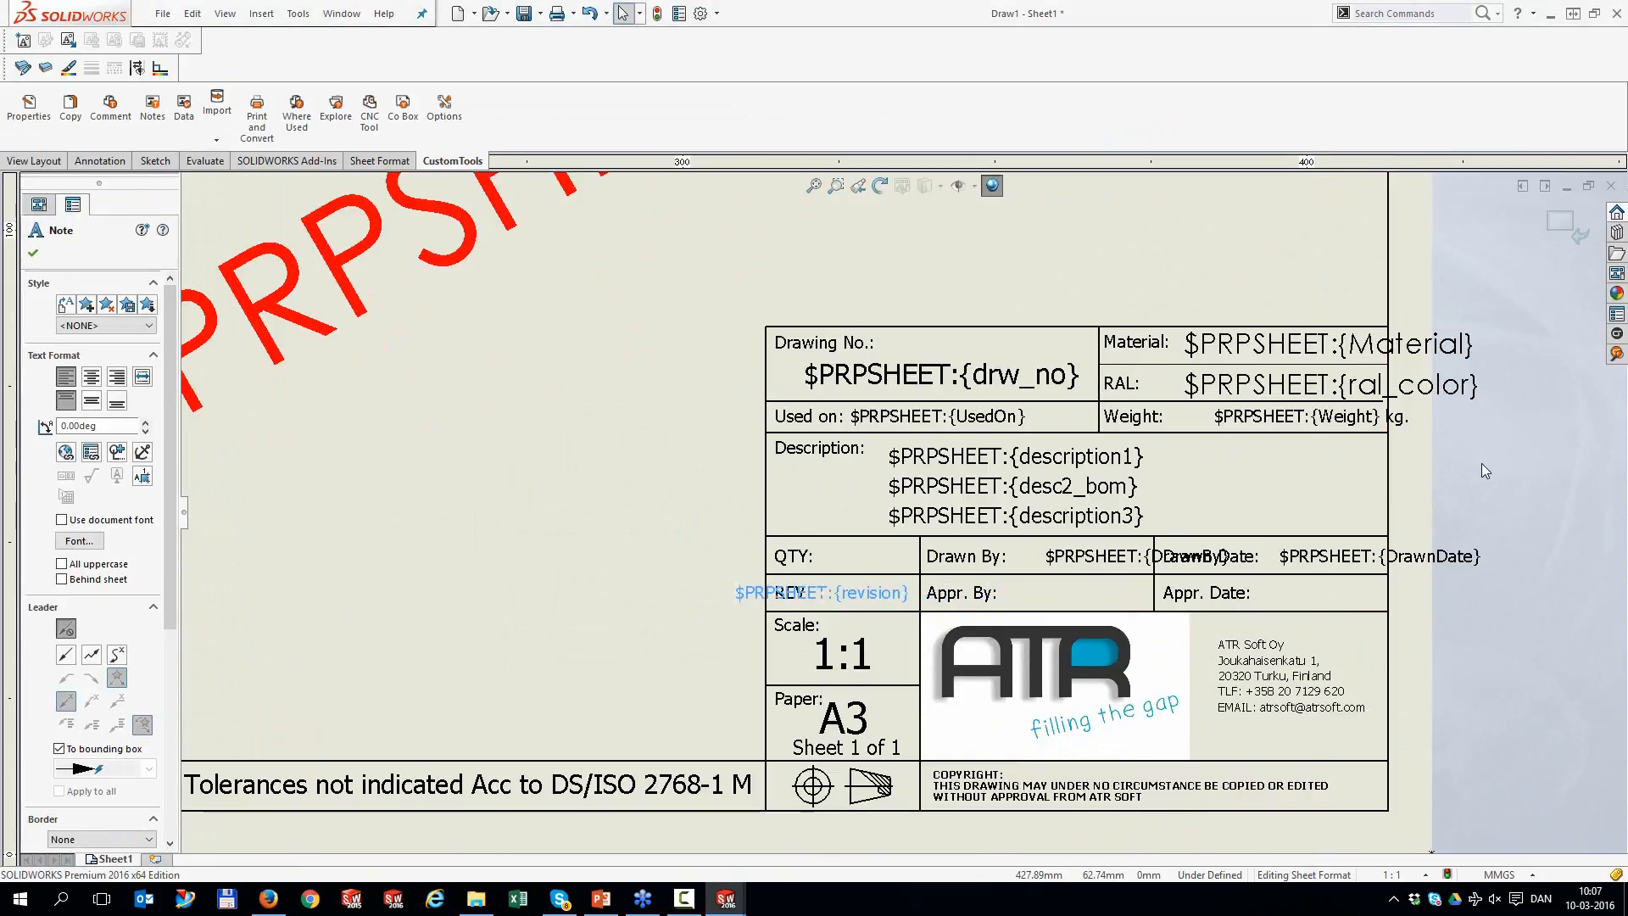
pyautogui.scroll(-1, 475, 619)
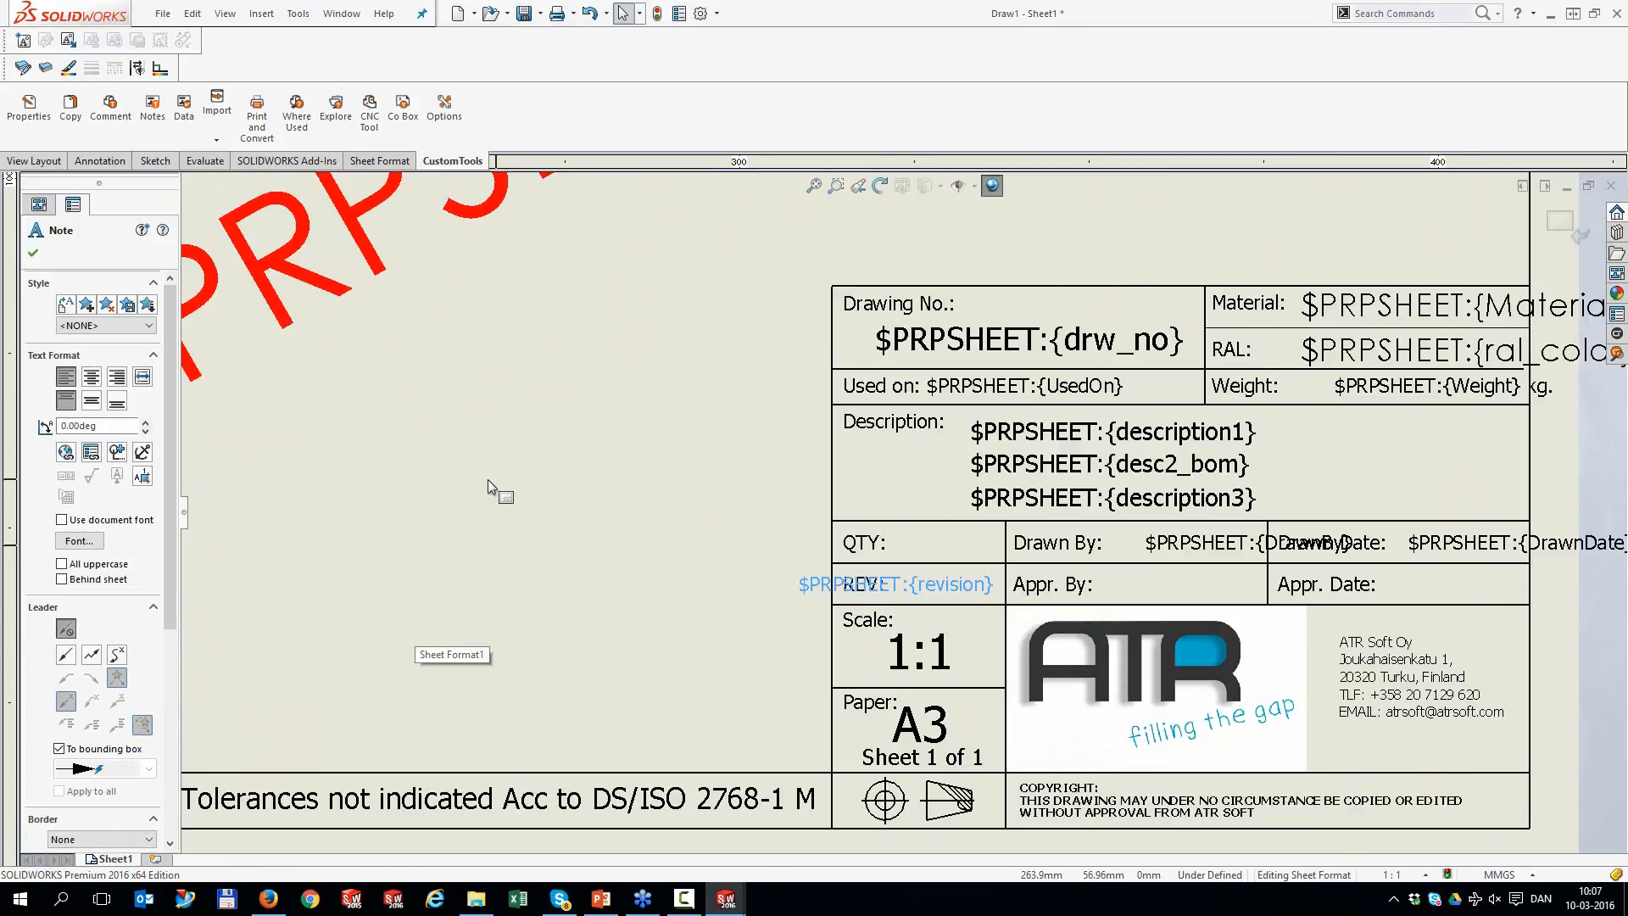
pyautogui.scroll(1, 814, 488)
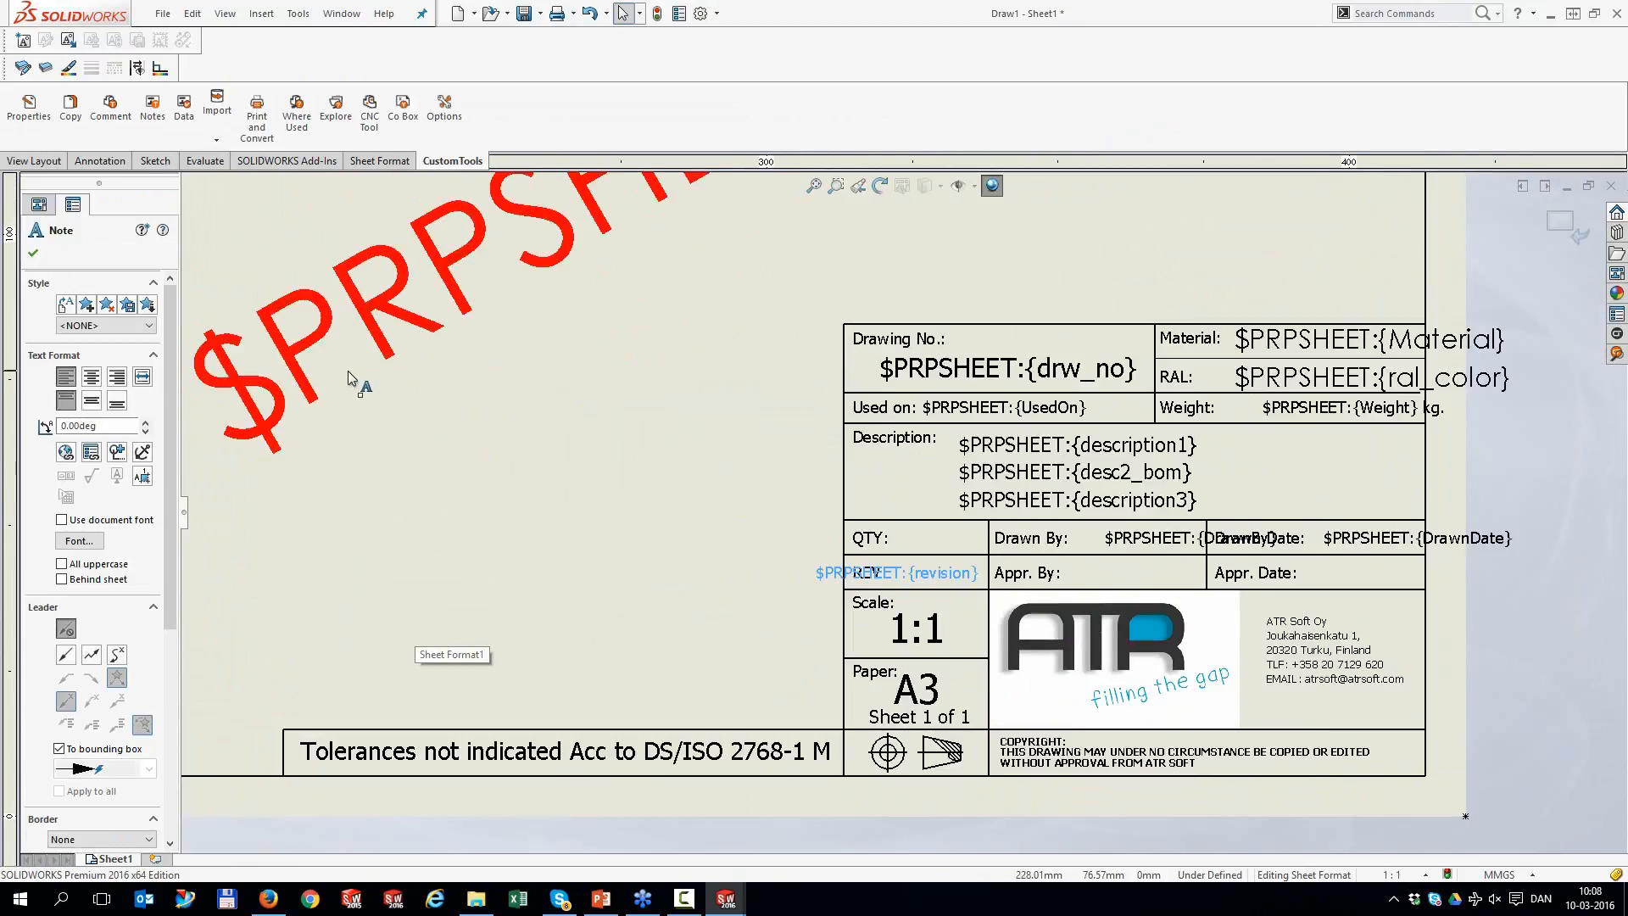
pyautogui.click(444, 111)
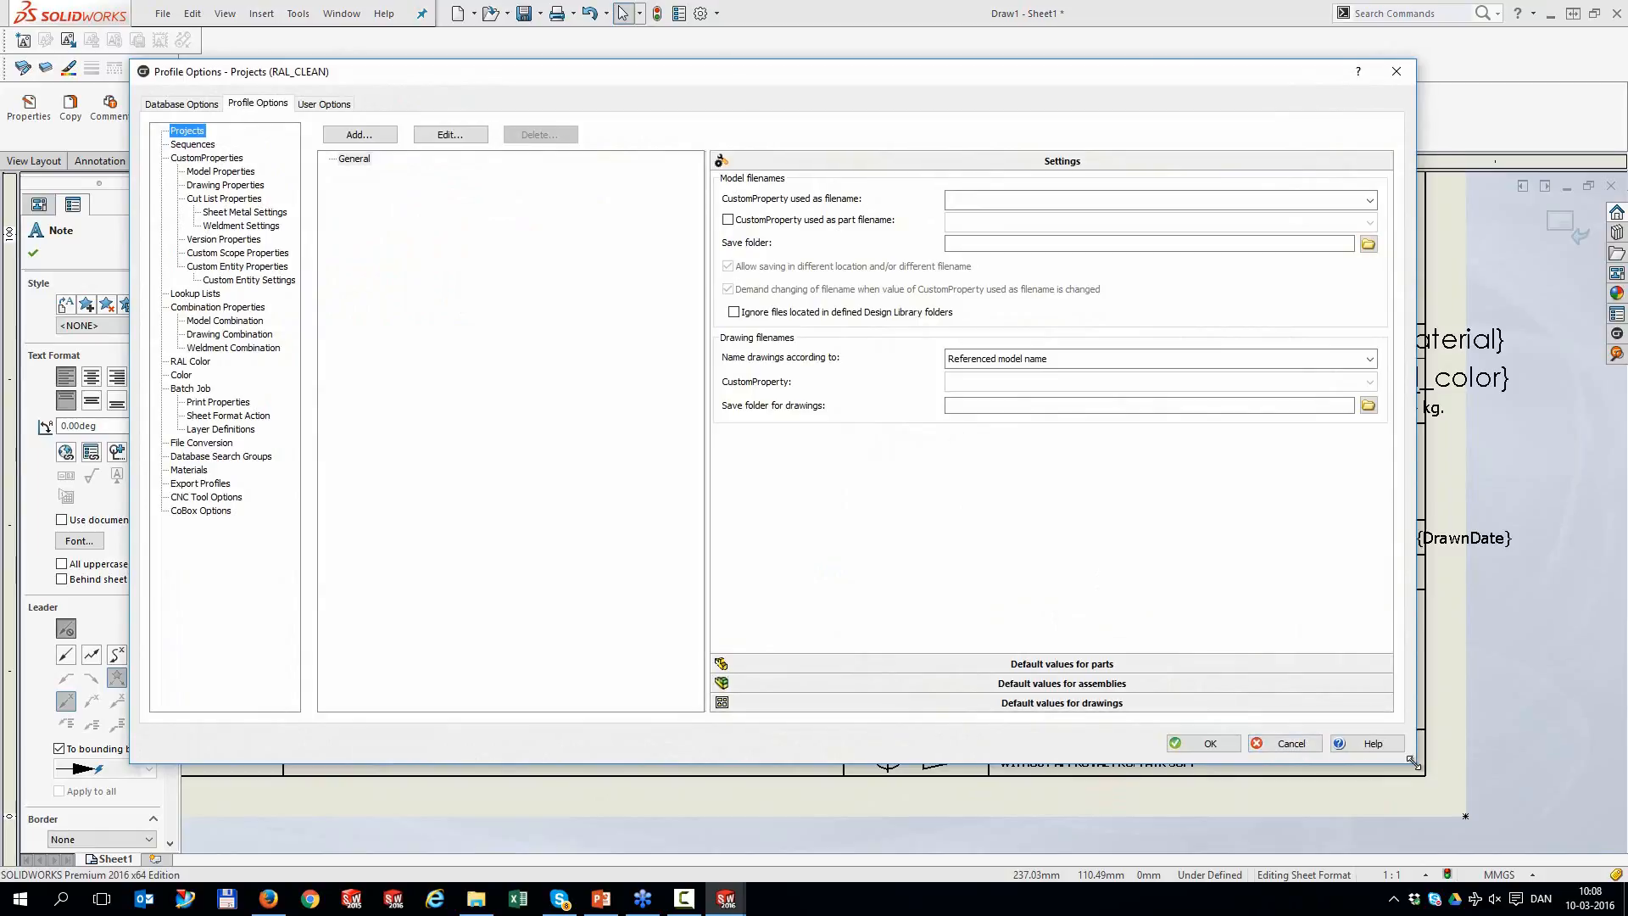
# Resize and reposition the profile options window and show RAL_CLEAN's model custom properties
pyautogui.moveTo(1412, 761); pyautogui.dragTo(879, 718)
pyautogui.moveTo(594, 78); pyautogui.dragTo(527, 65)
pyautogui.click(169, 169)
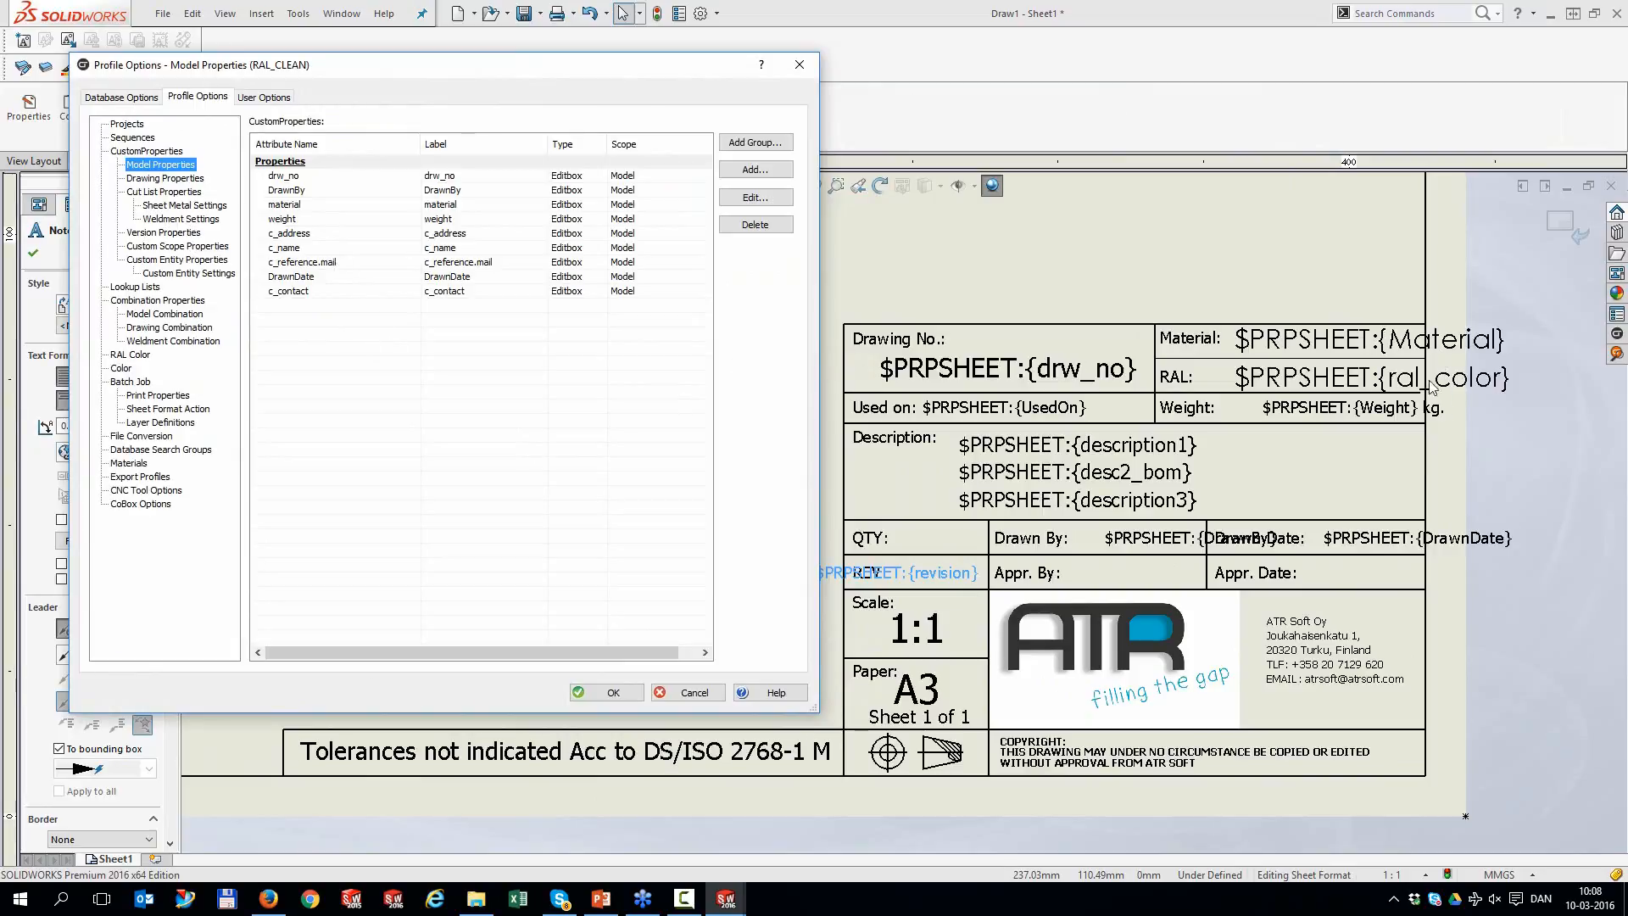
# Add a model property with attribute name and label both 'ral_color'
pyautogui.click(763, 170)
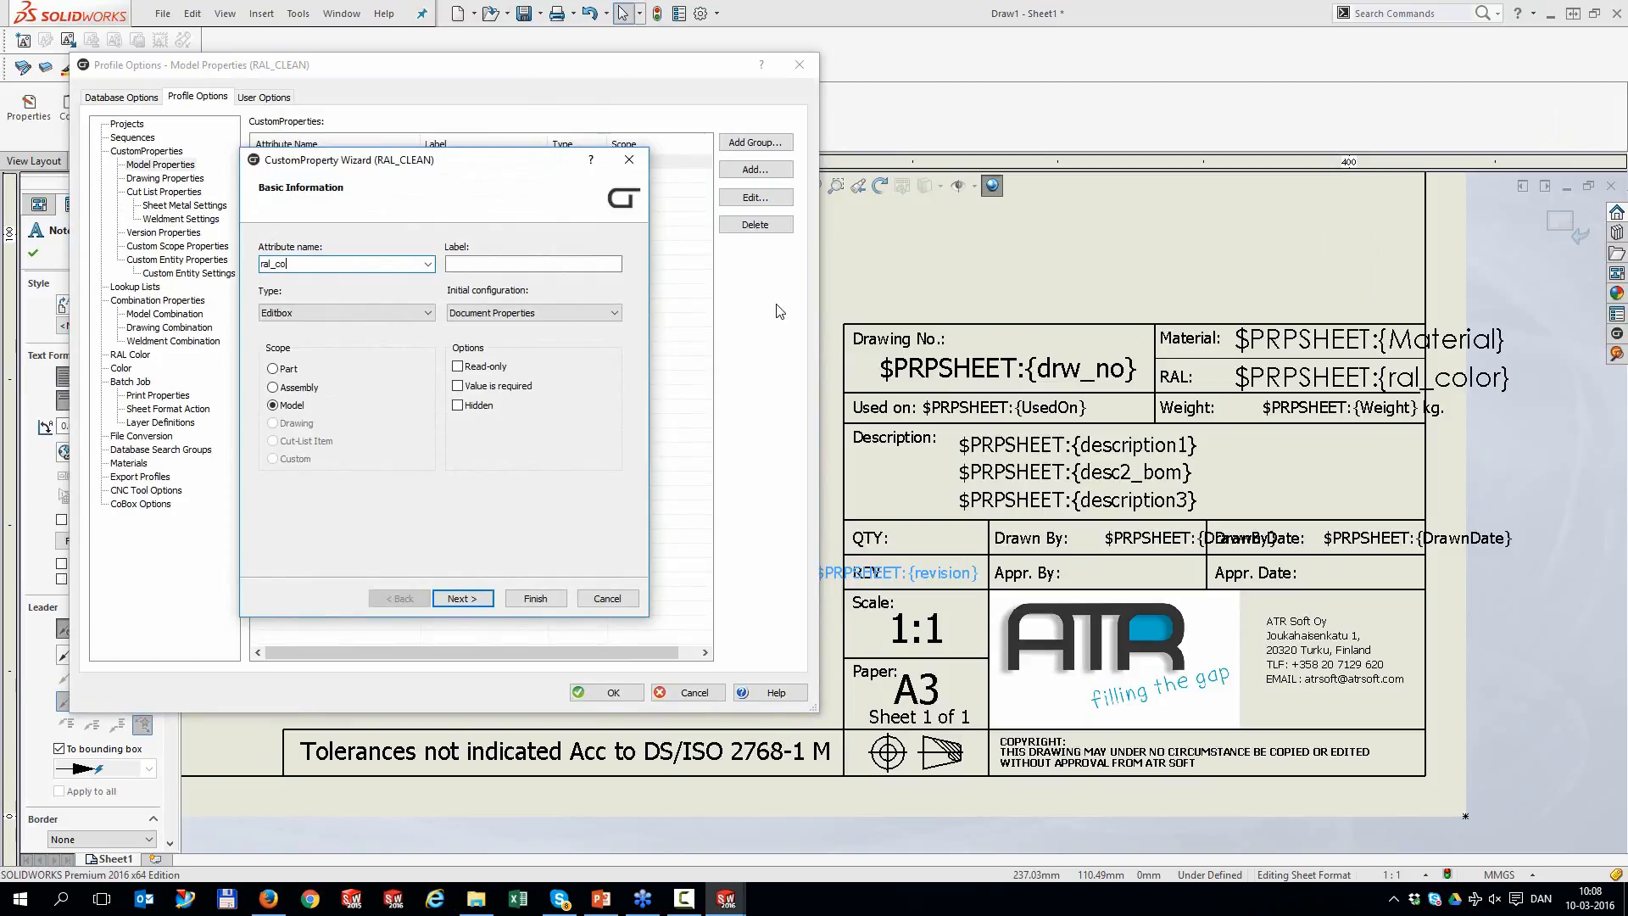
pyautogui.write('c')
pyautogui.press('Tab')
pyautogui.click(291, 263)
pyautogui.doubleClick(291, 263)
pyautogui.hotkey('ctrl', 'c')
pyautogui.press('Tab')
pyautogui.hotkey('ctrl', 'v')
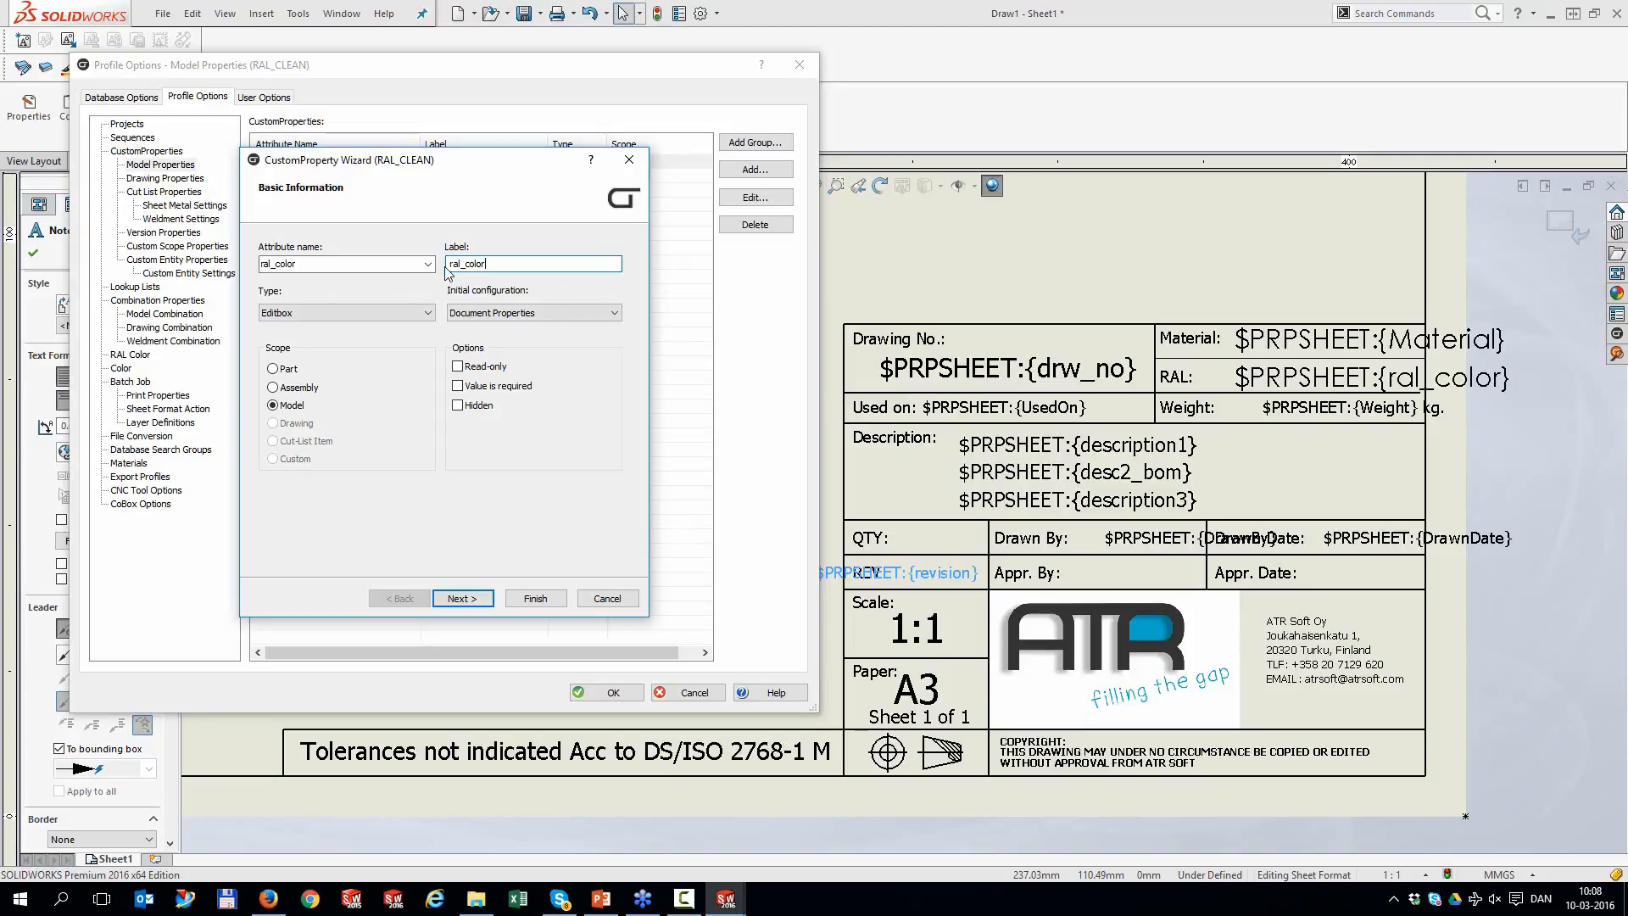
pyautogui.doubleClick(296, 266)
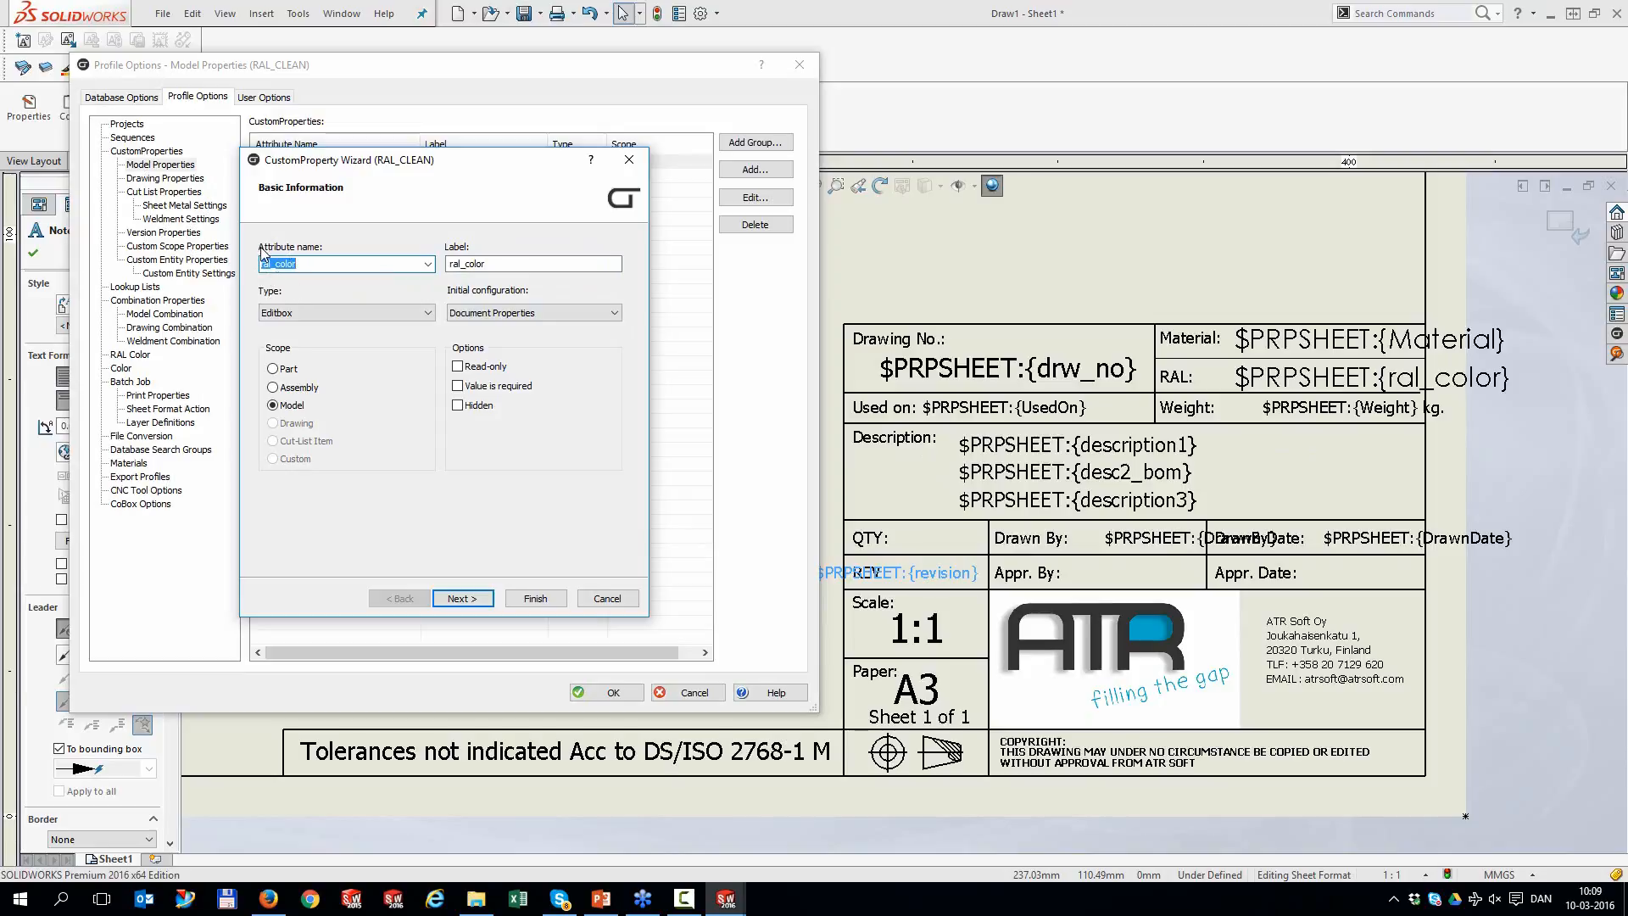
pyautogui.click(535, 599)
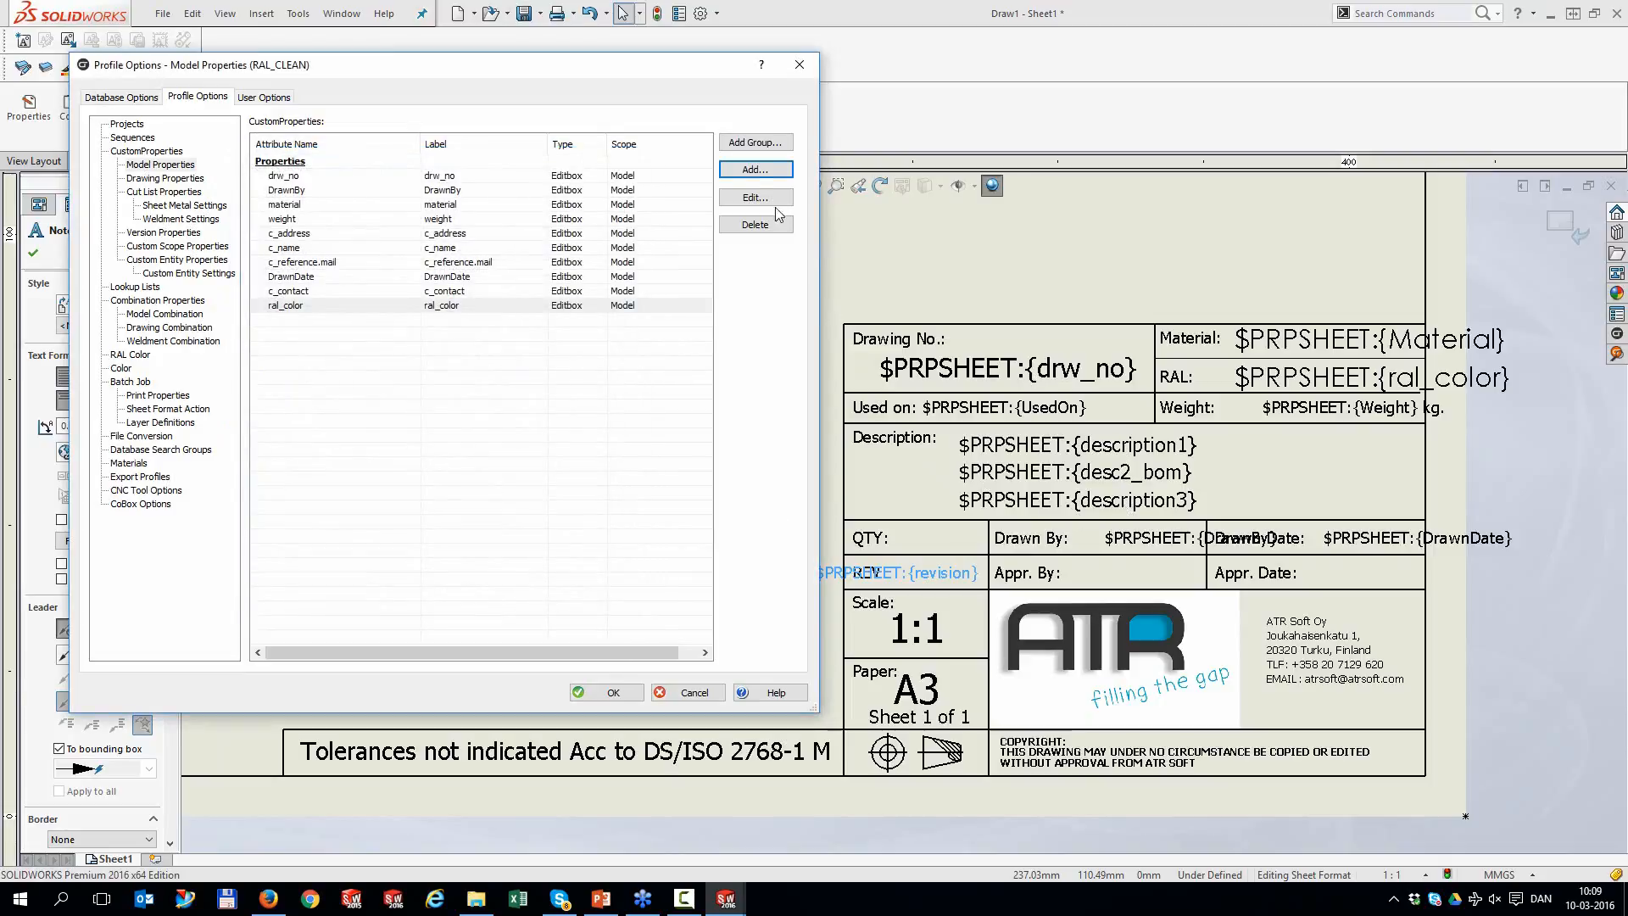
# Add the 'description' and 'description1' model properties, each labelled with its own name
pyautogui.click(756, 174)
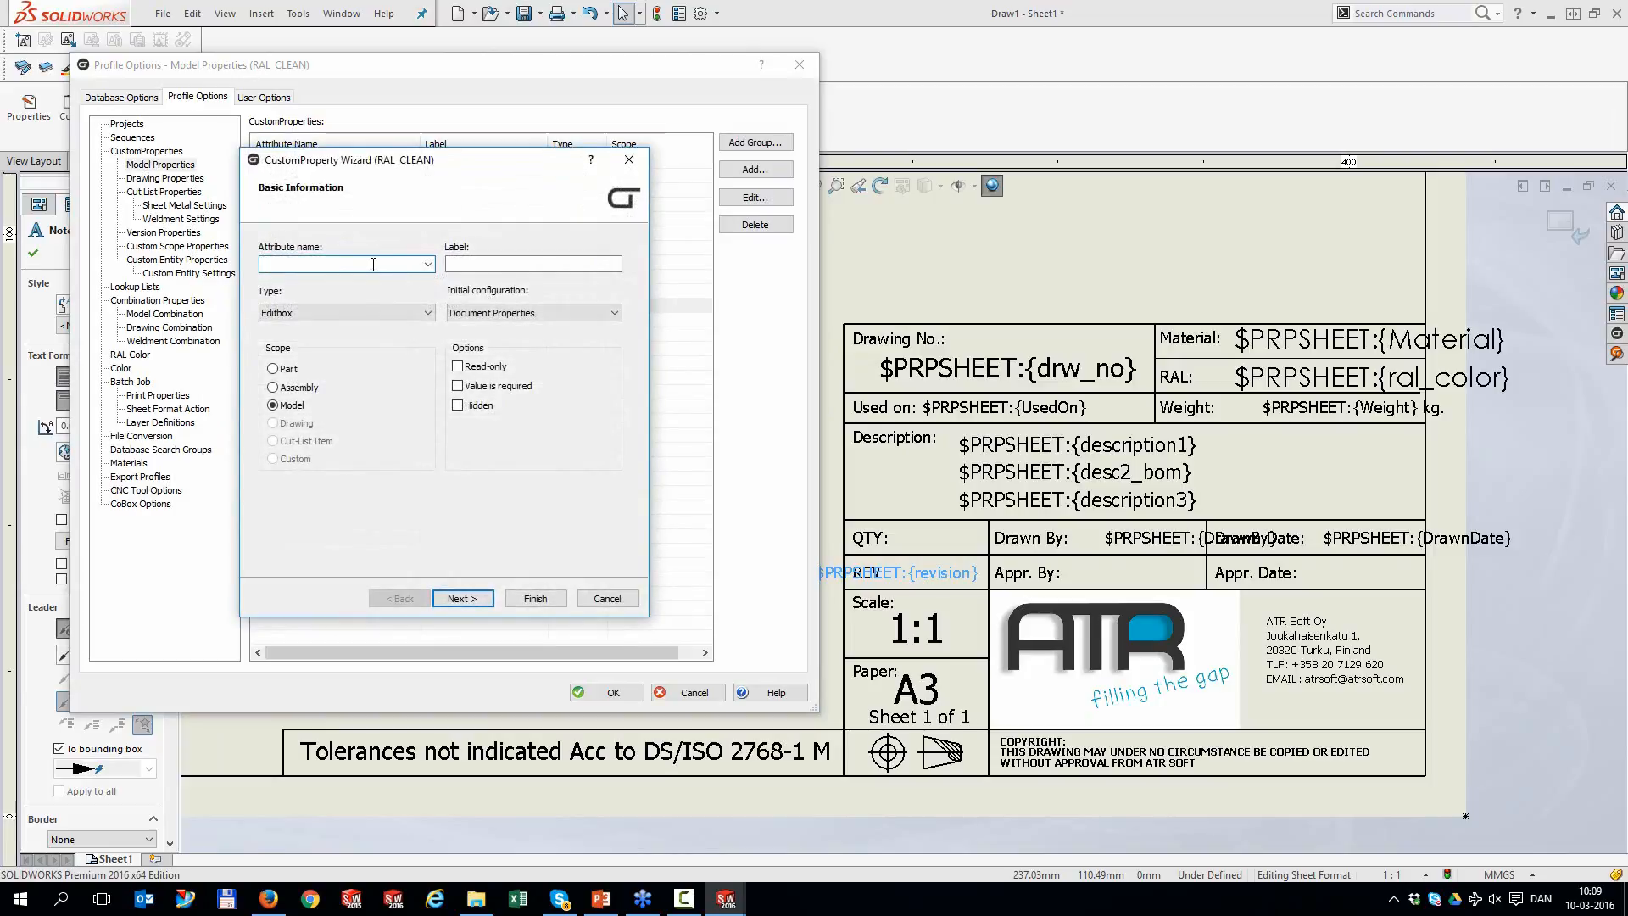
pyautogui.write('description')
pyautogui.press('Tab')
pyautogui.write('description')
pyautogui.click(535, 598)
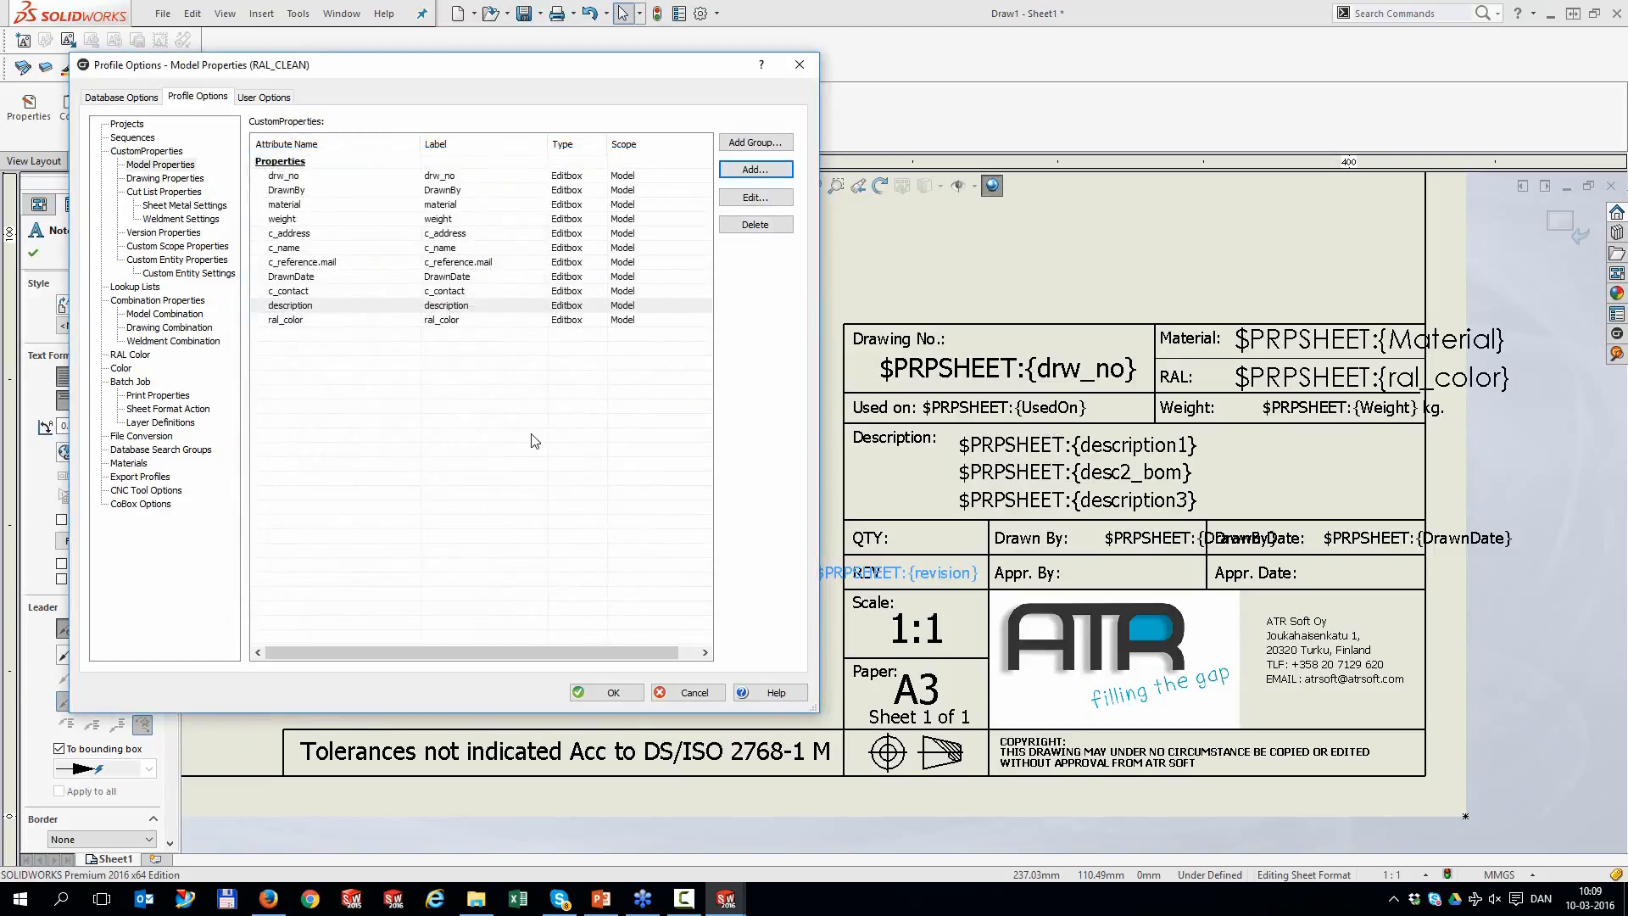
pyautogui.click(763, 172)
pyautogui.write('1')
pyautogui.press('Tab')
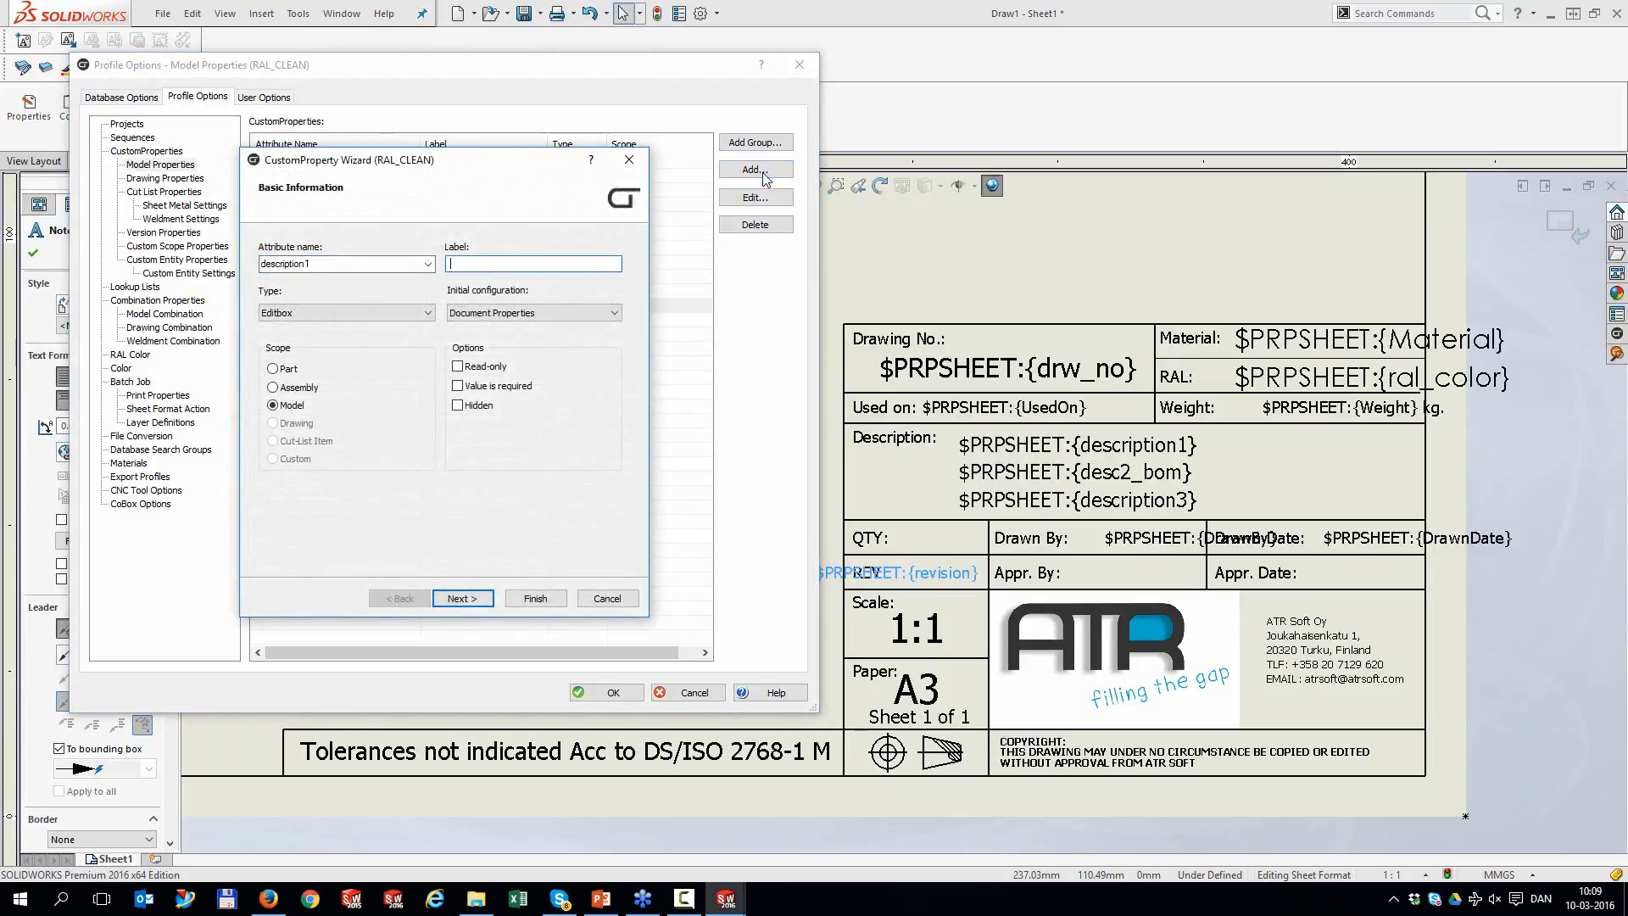
pyautogui.write('description1')
pyautogui.click(535, 598)
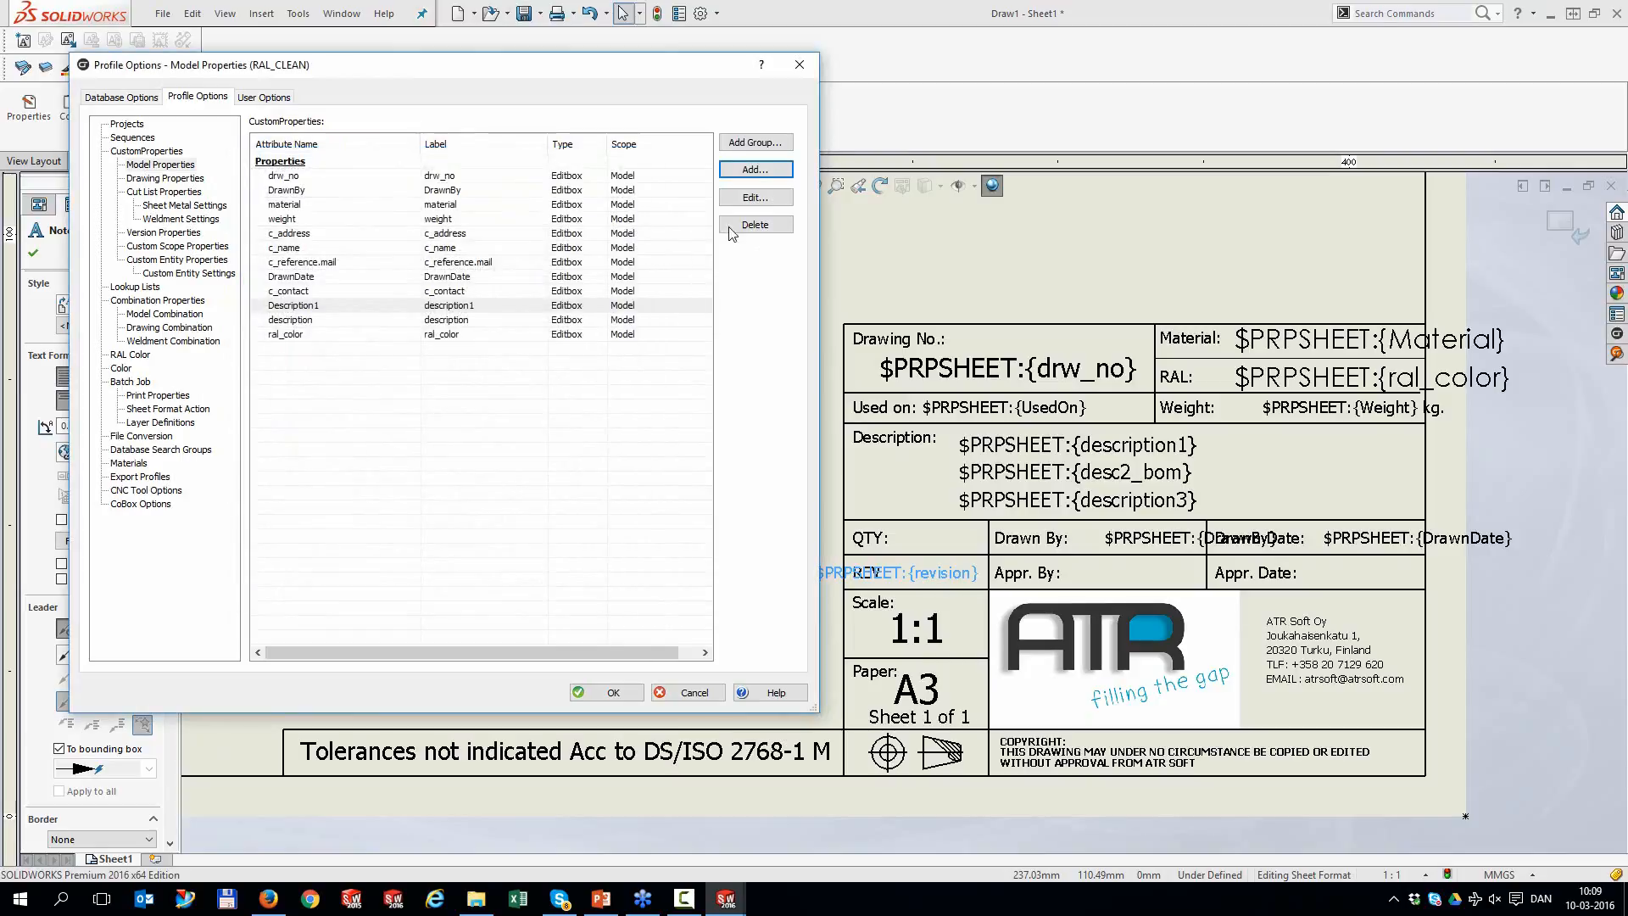
# Add 'description2' and 'description3' properties with matching labels and save the profile options
pyautogui.click(754, 169)
pyautogui.write('description2')
pyautogui.press('Tab')
pyautogui.write('description2')
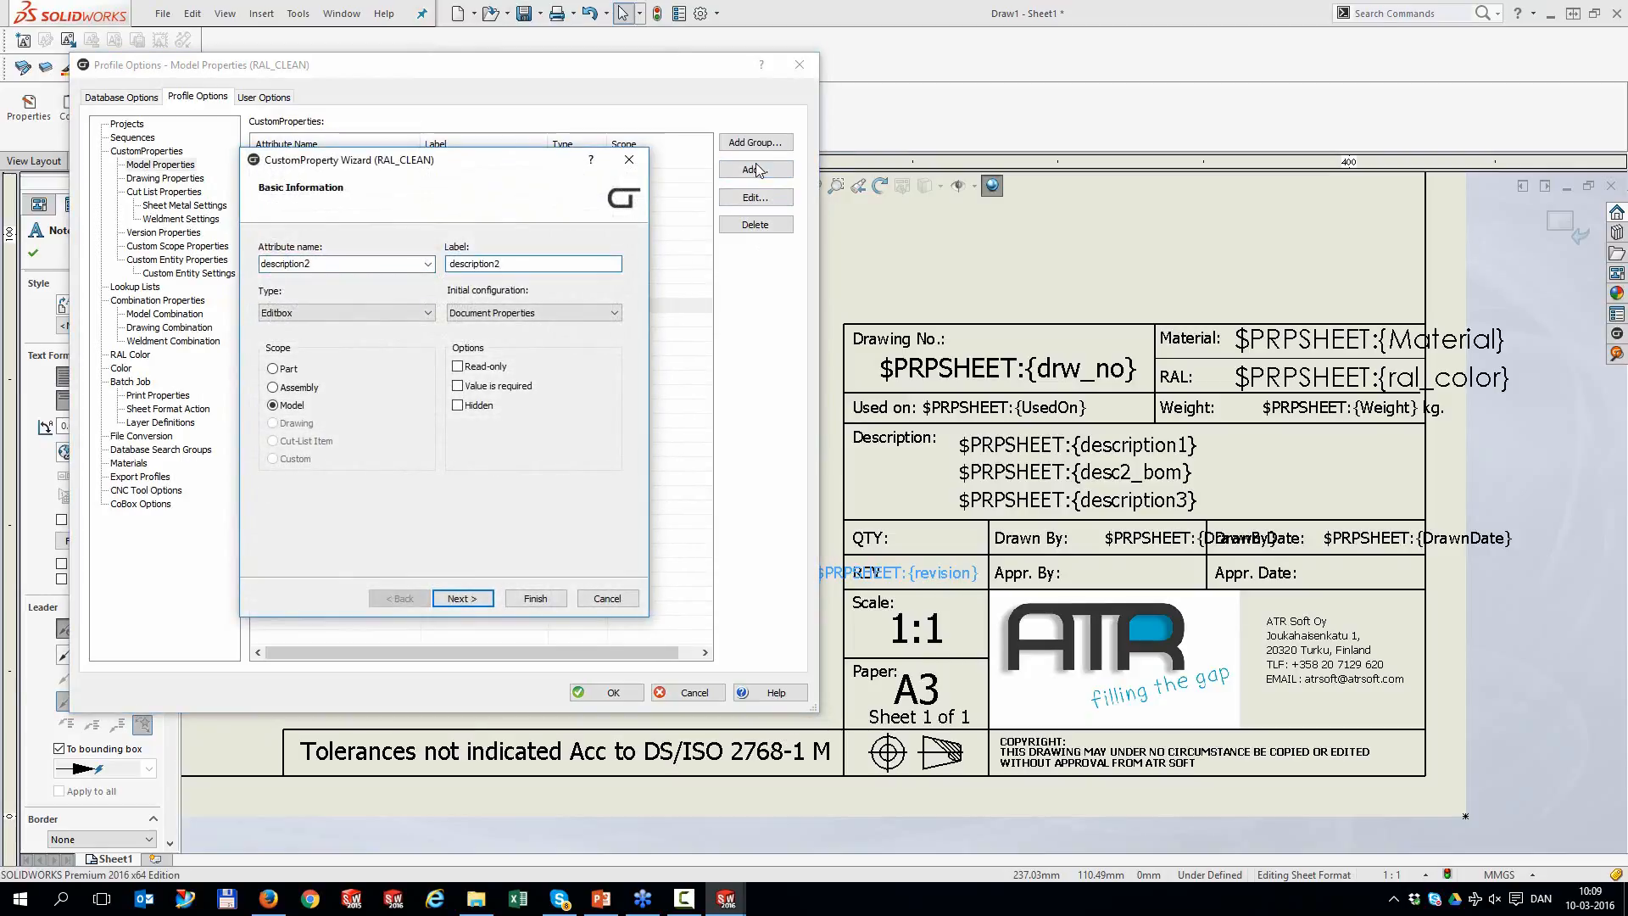
pyautogui.click(547, 599)
pyautogui.click(755, 169)
pyautogui.write('description3')
pyautogui.press('Tab')
pyautogui.write('description3')
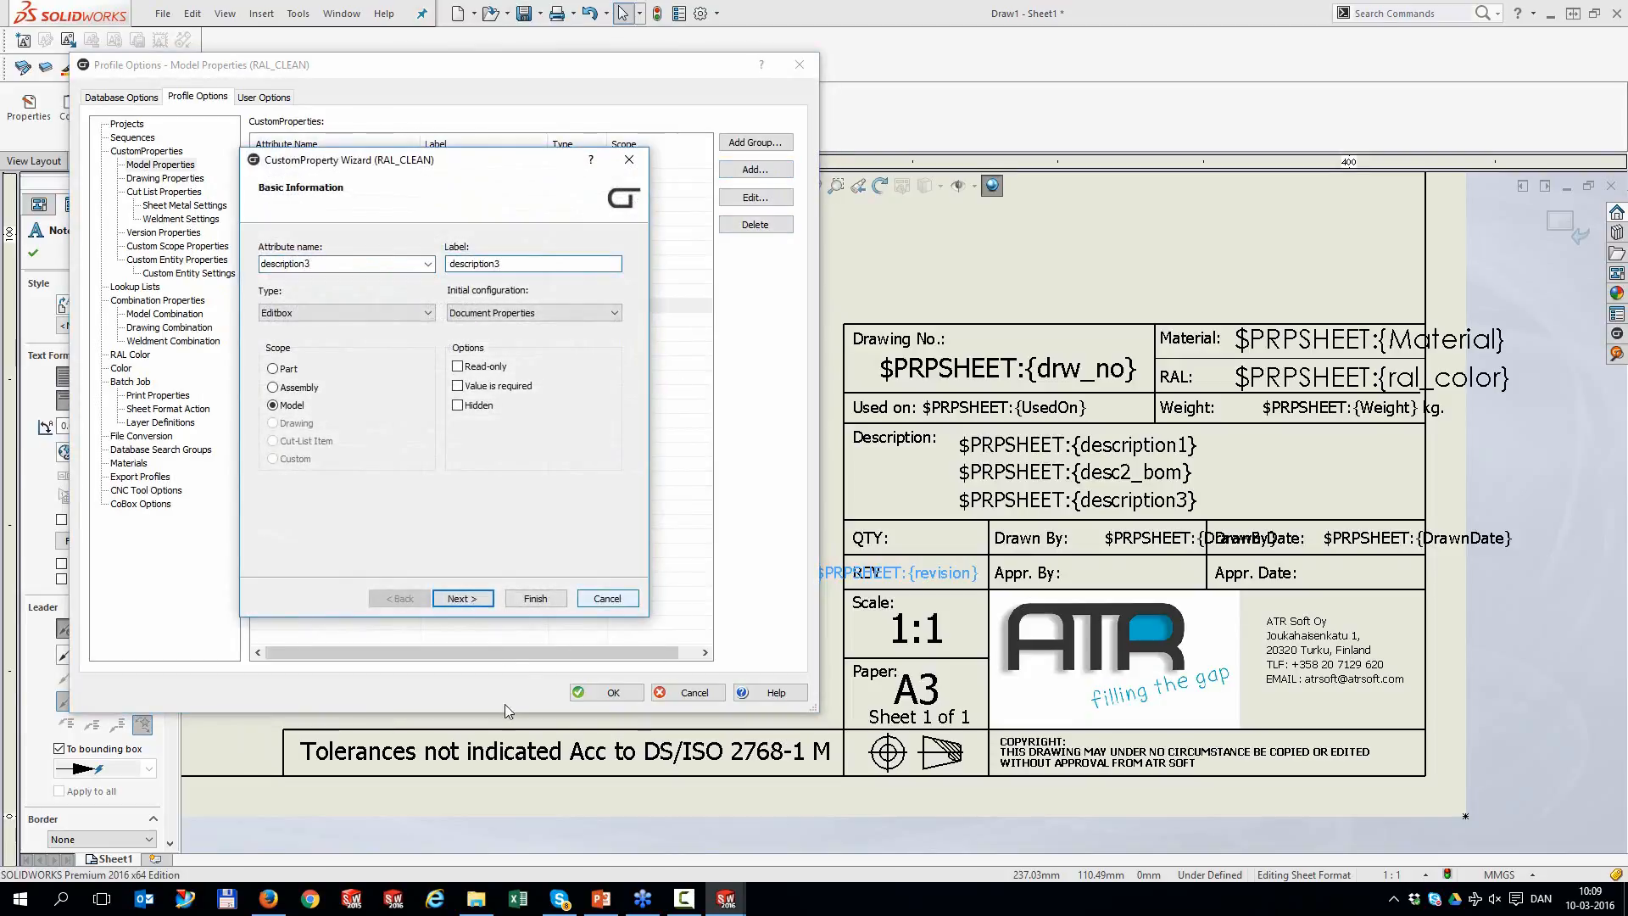
pyautogui.click(535, 599)
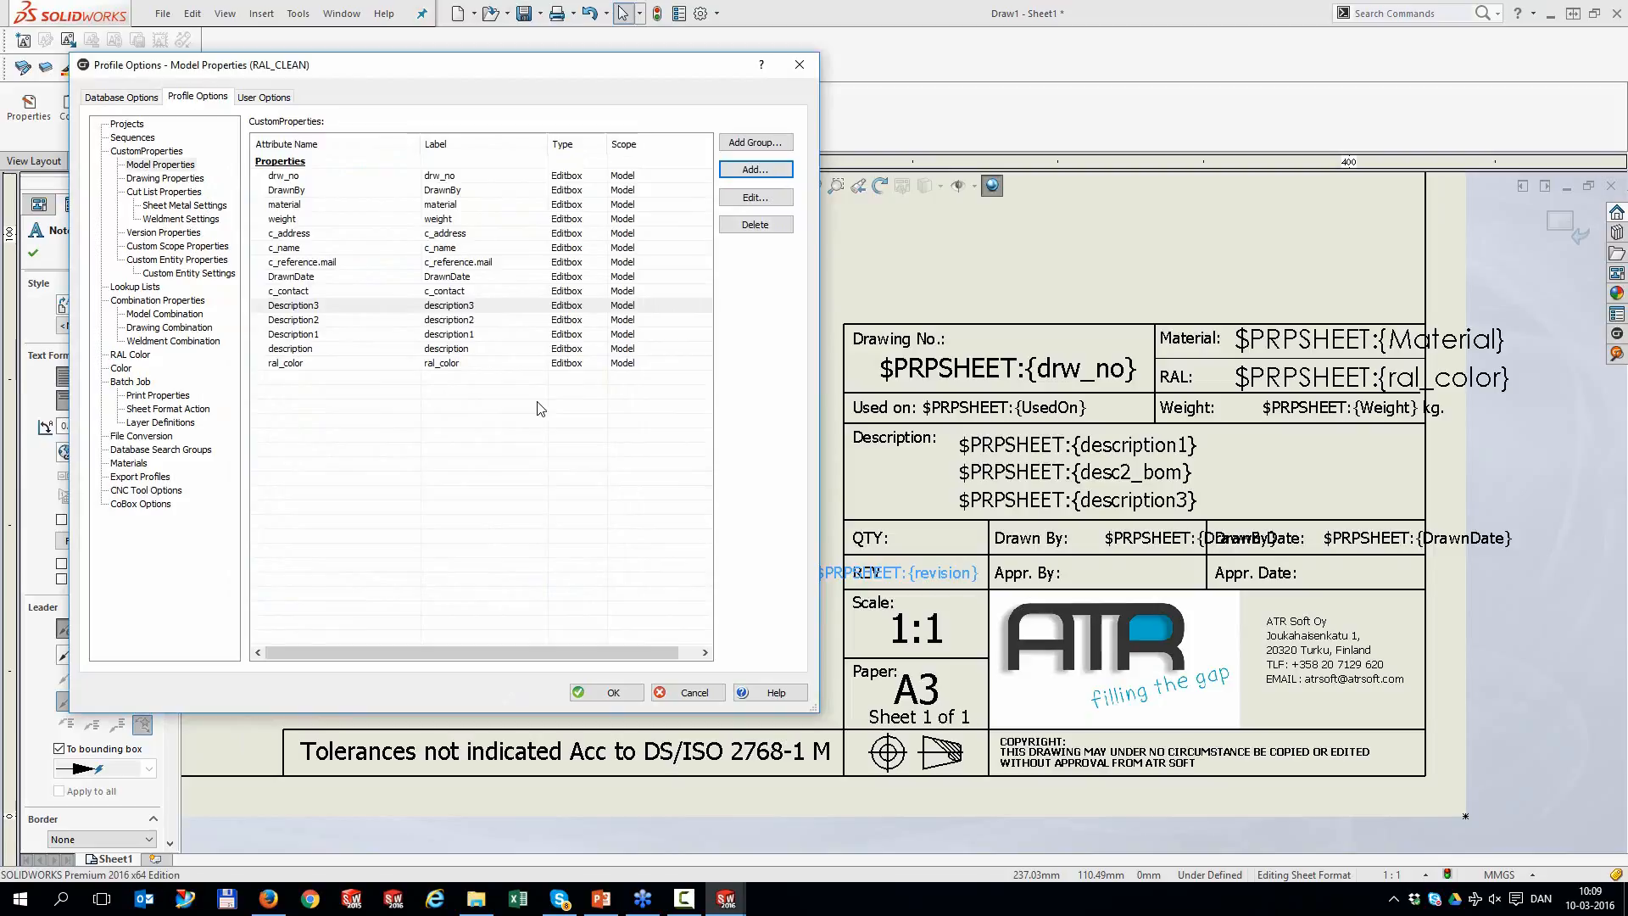
pyautogui.click(611, 692)
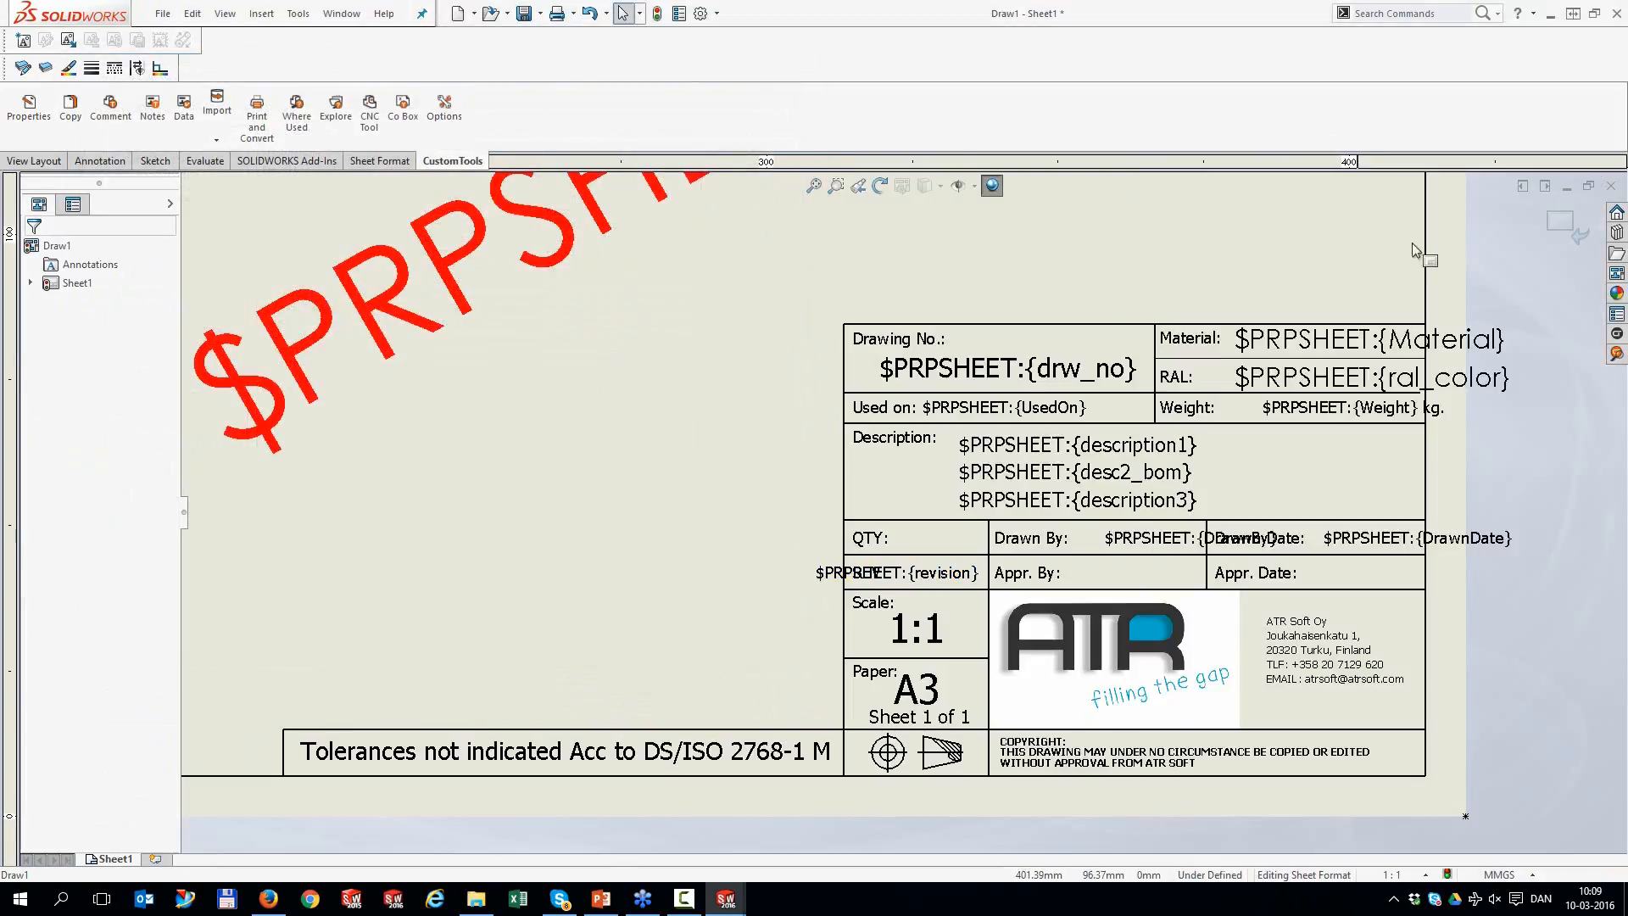
# Close the drawing without saving and show part 001552's CustomTools custom properties
pyautogui.click(1611, 185)
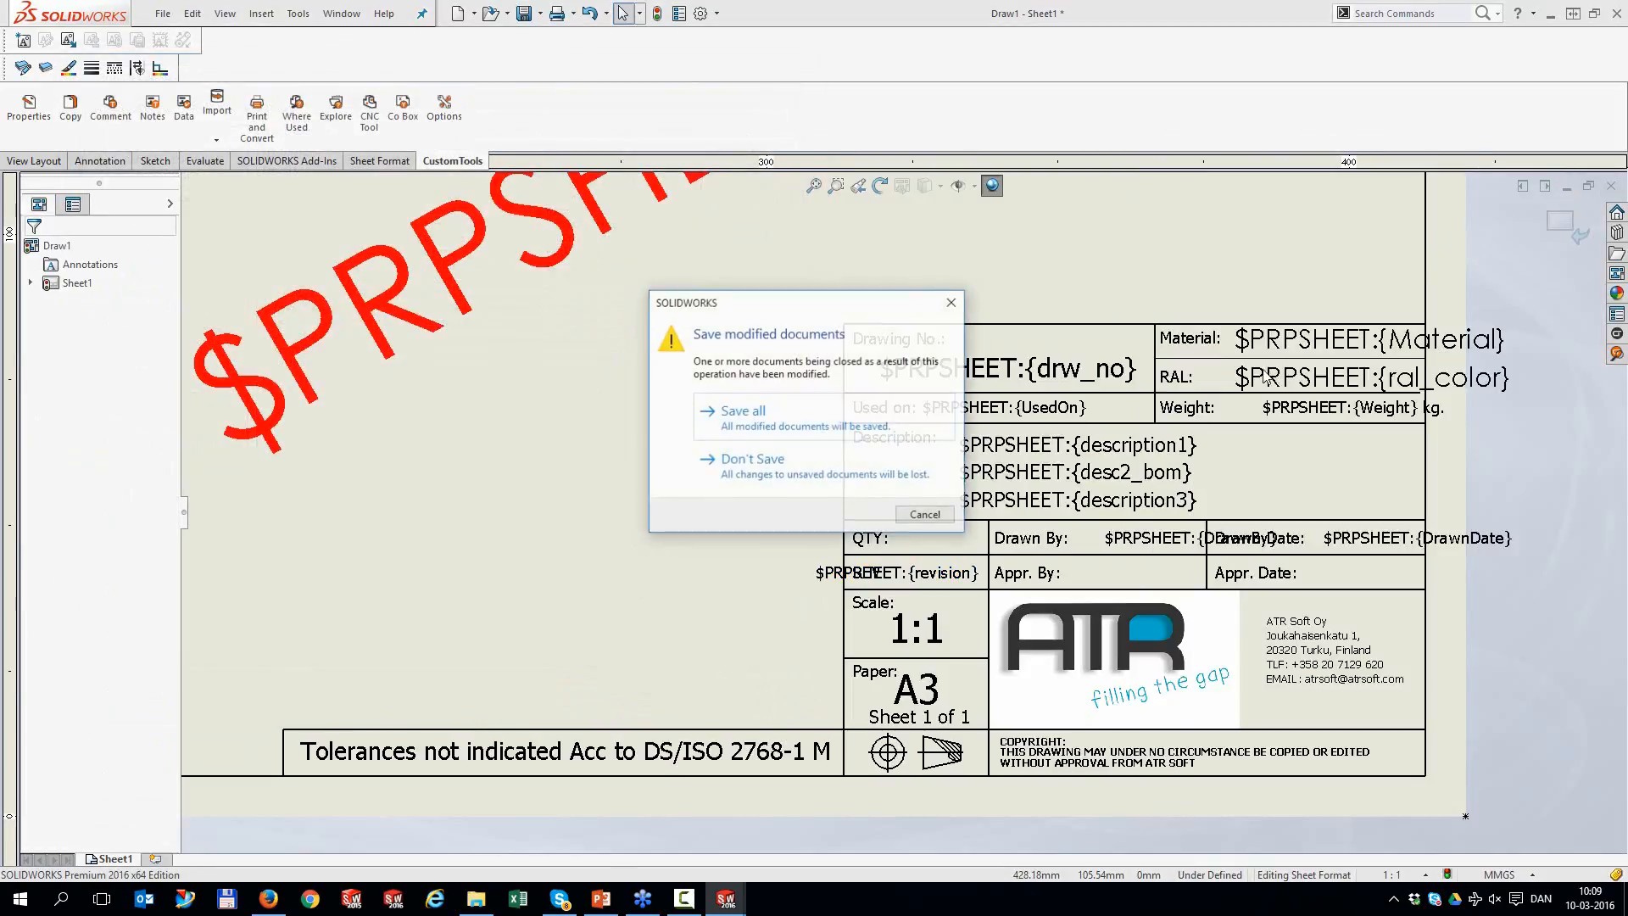
pyautogui.click(809, 474)
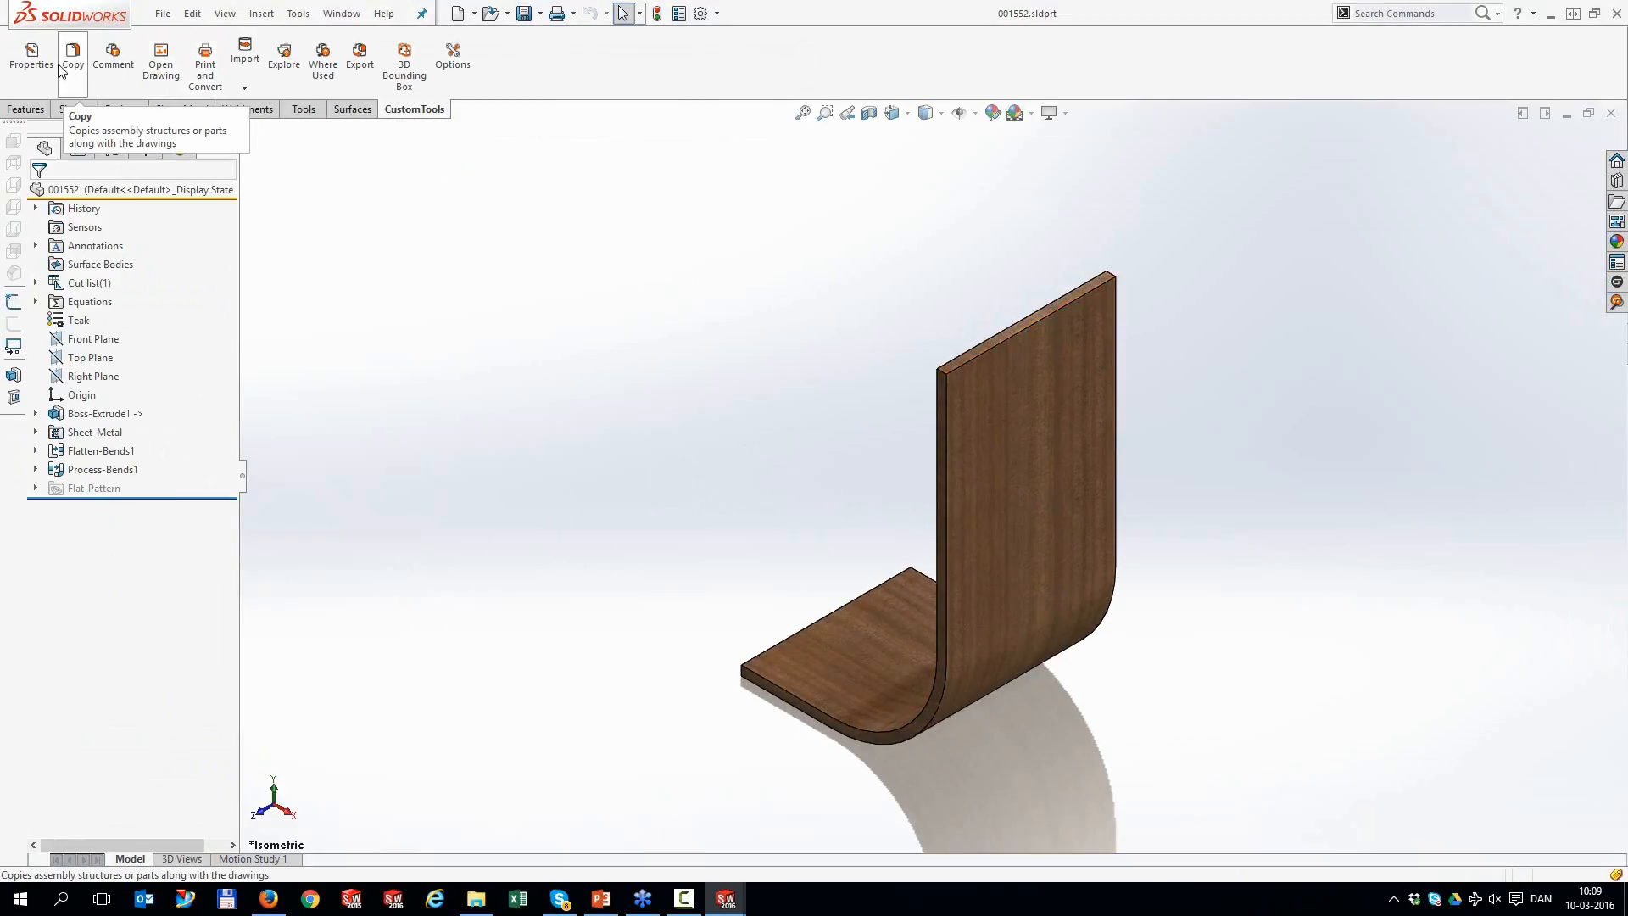
pyautogui.click(32, 55)
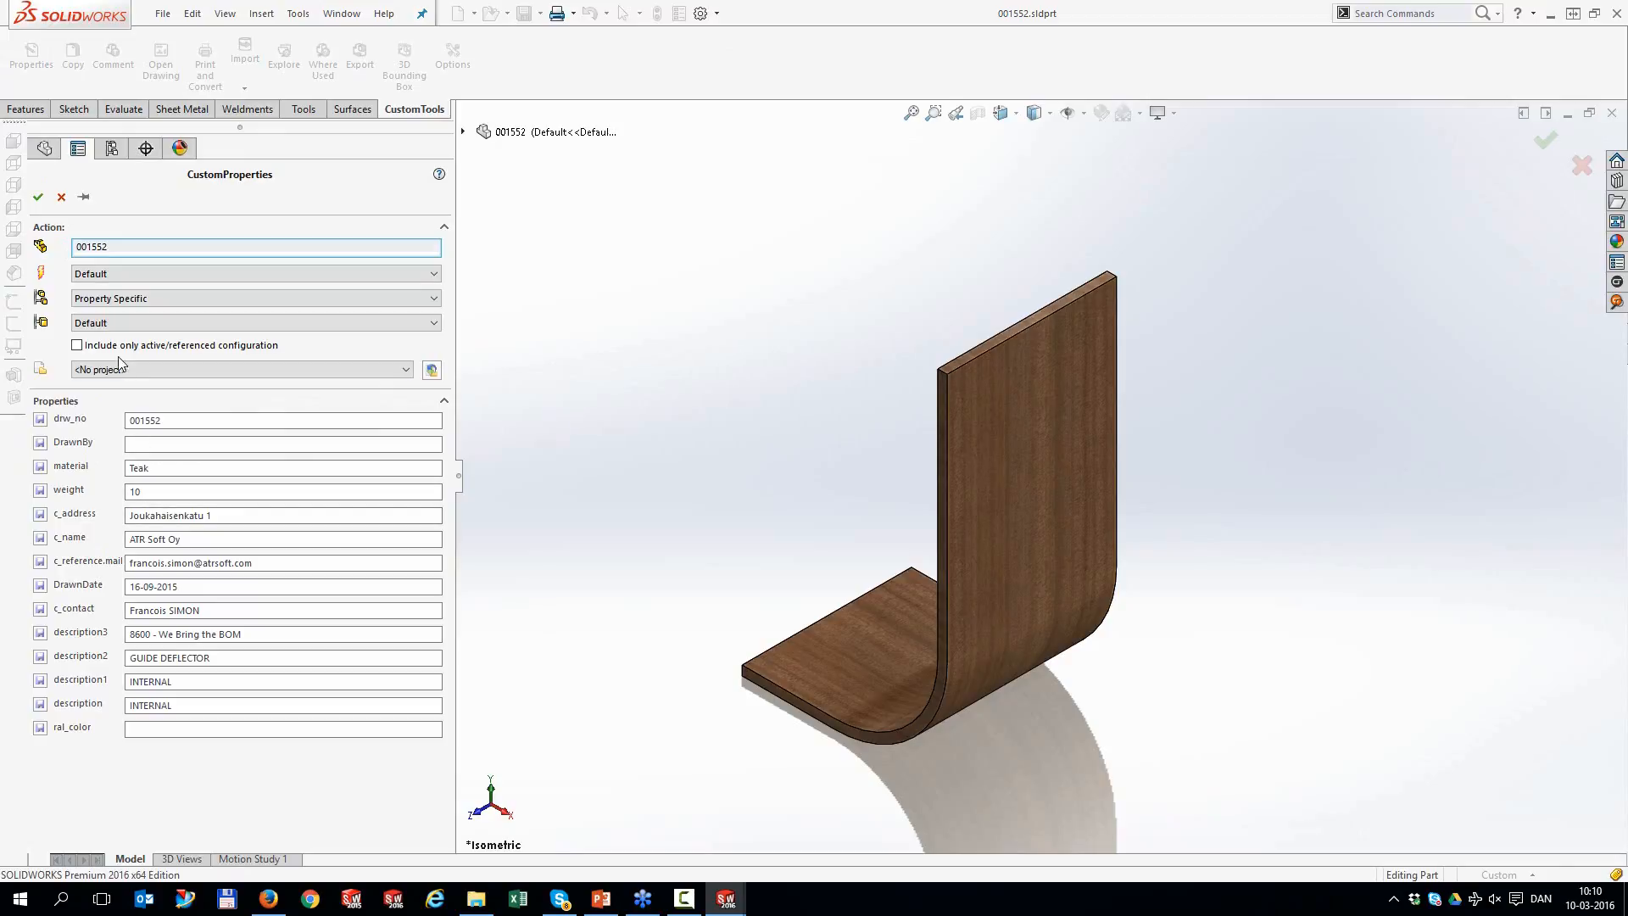
# Close the custom properties panel and show the Model Properties list in CustomTools profile options
pyautogui.click(61, 199)
pyautogui.click(464, 74)
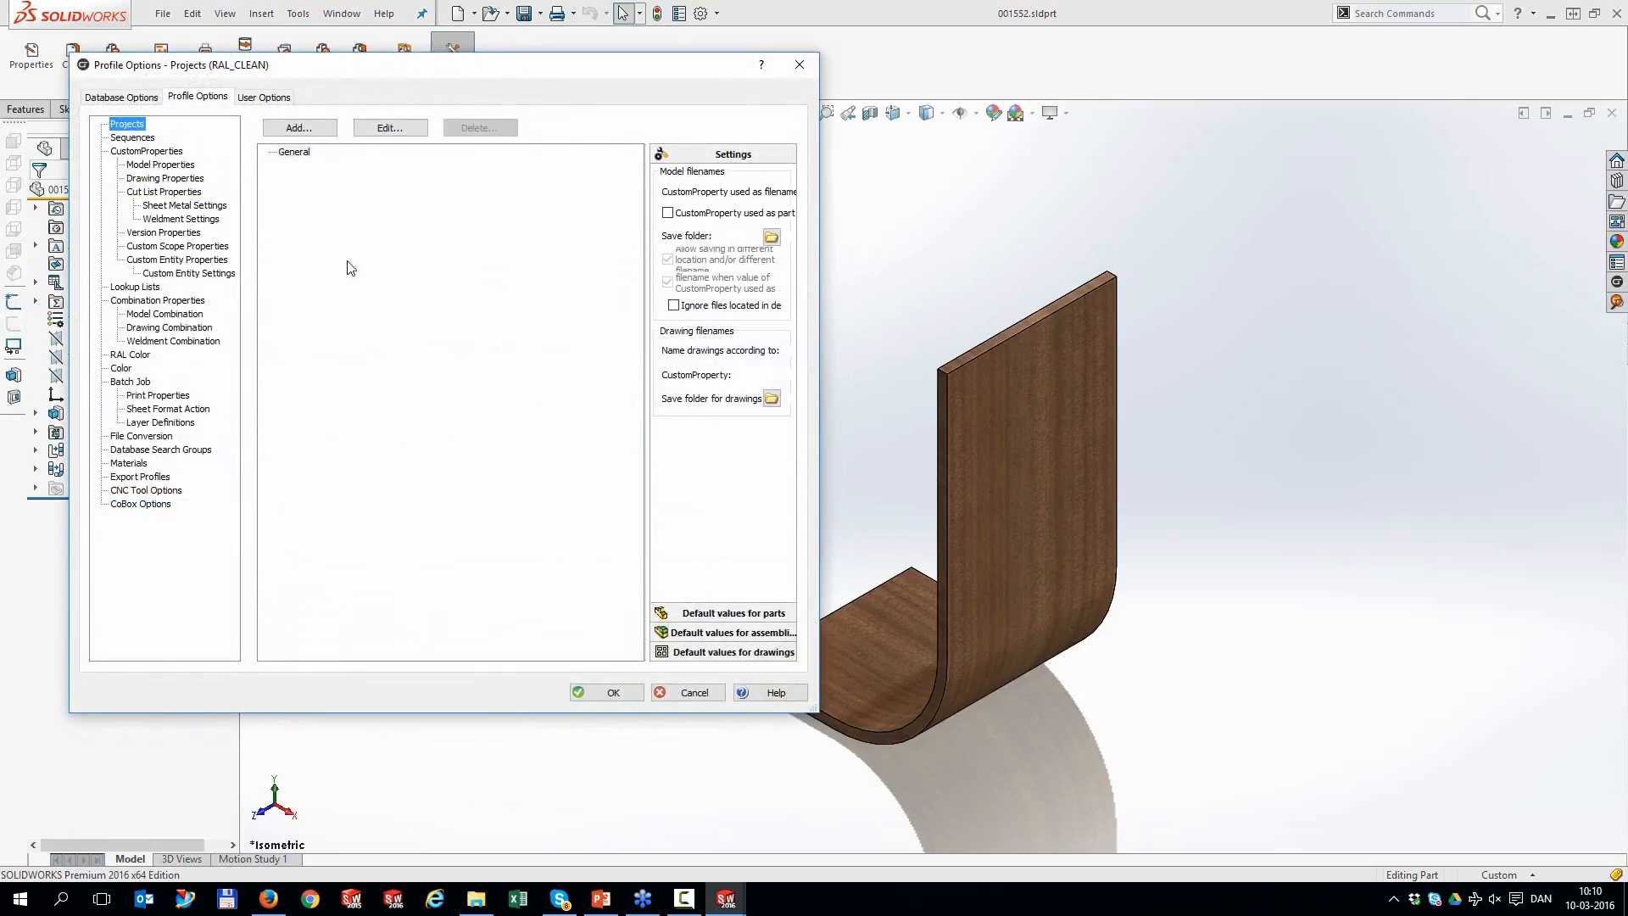
pyautogui.click(152, 164)
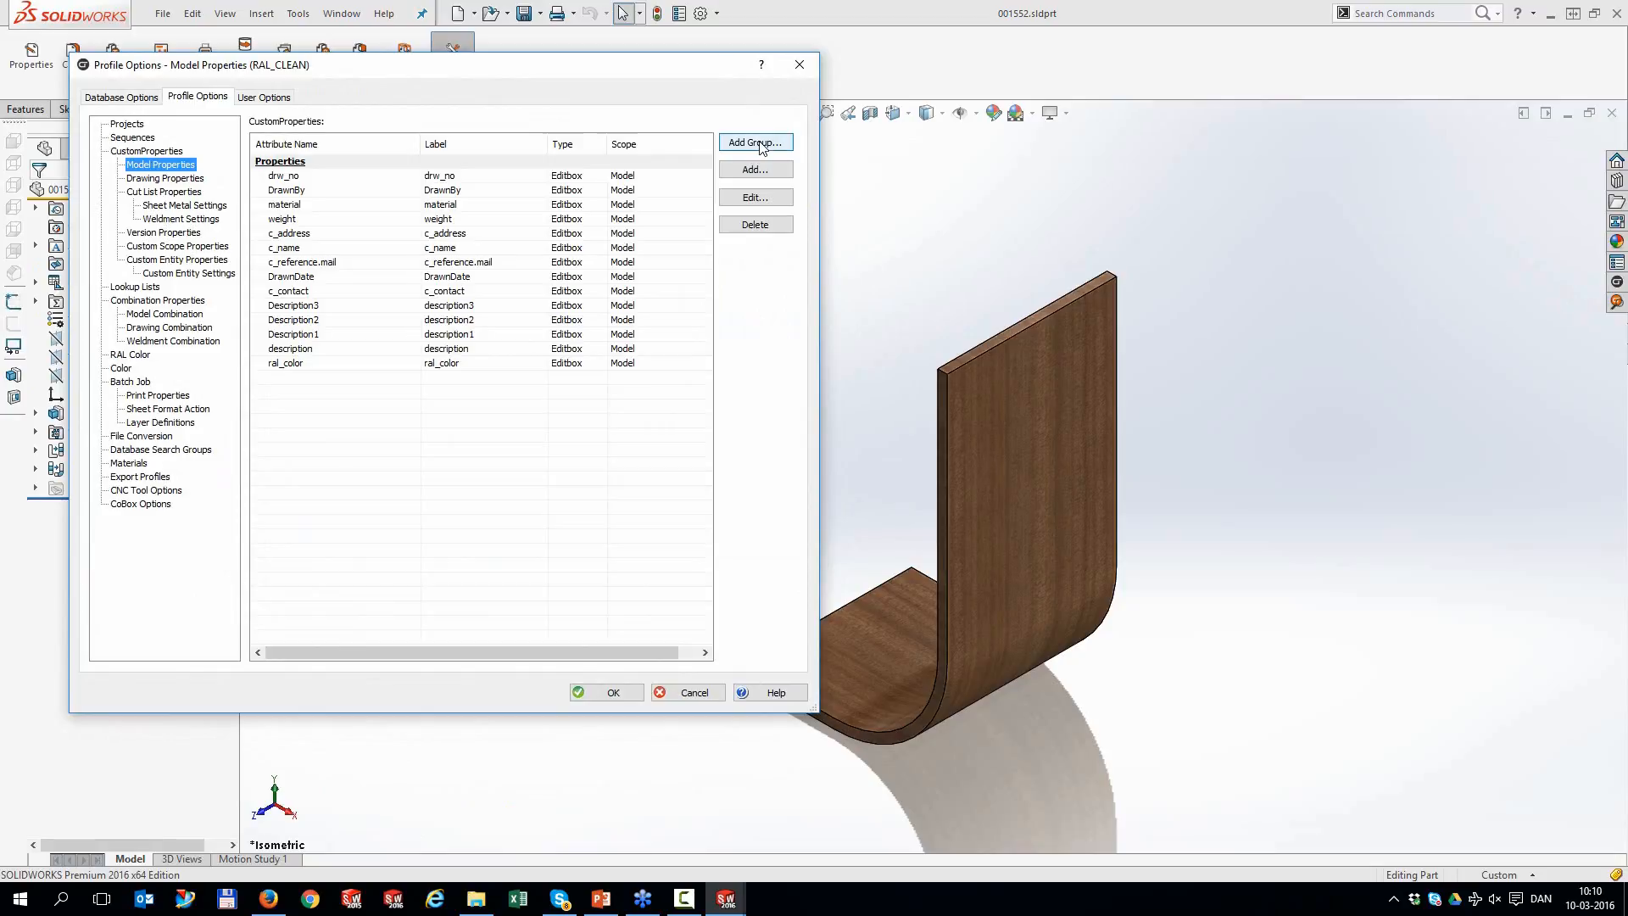
# Create three property groups: Customer, Material and Designer
pyautogui.click(760, 145)
pyautogui.write('Customer')
pyautogui.press('Return')
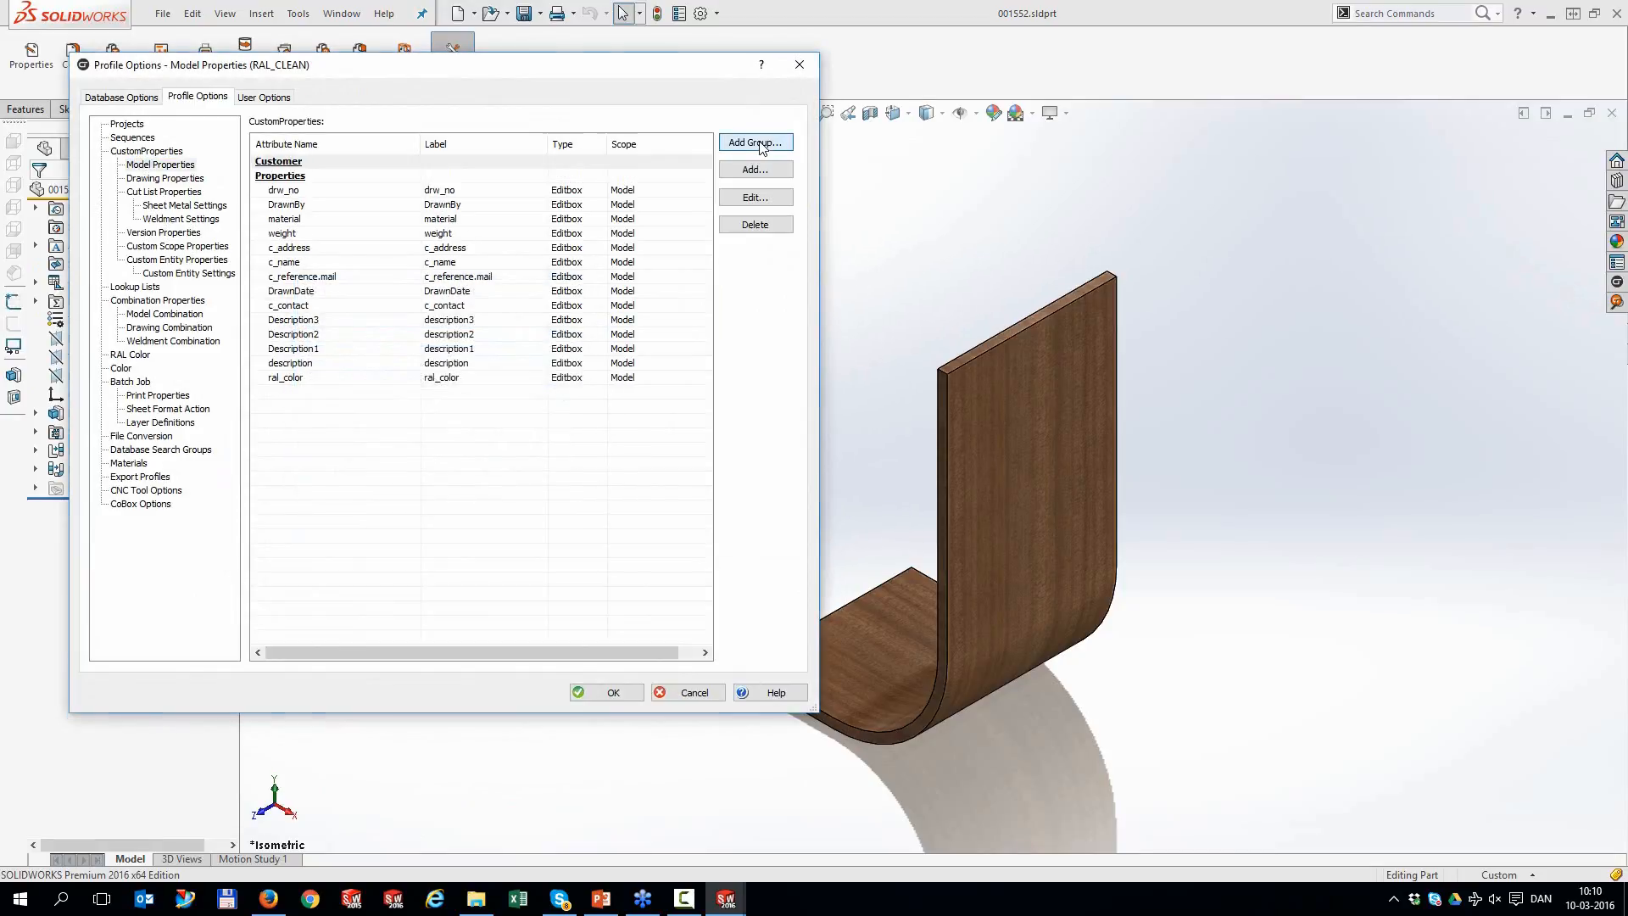
pyautogui.click(761, 143)
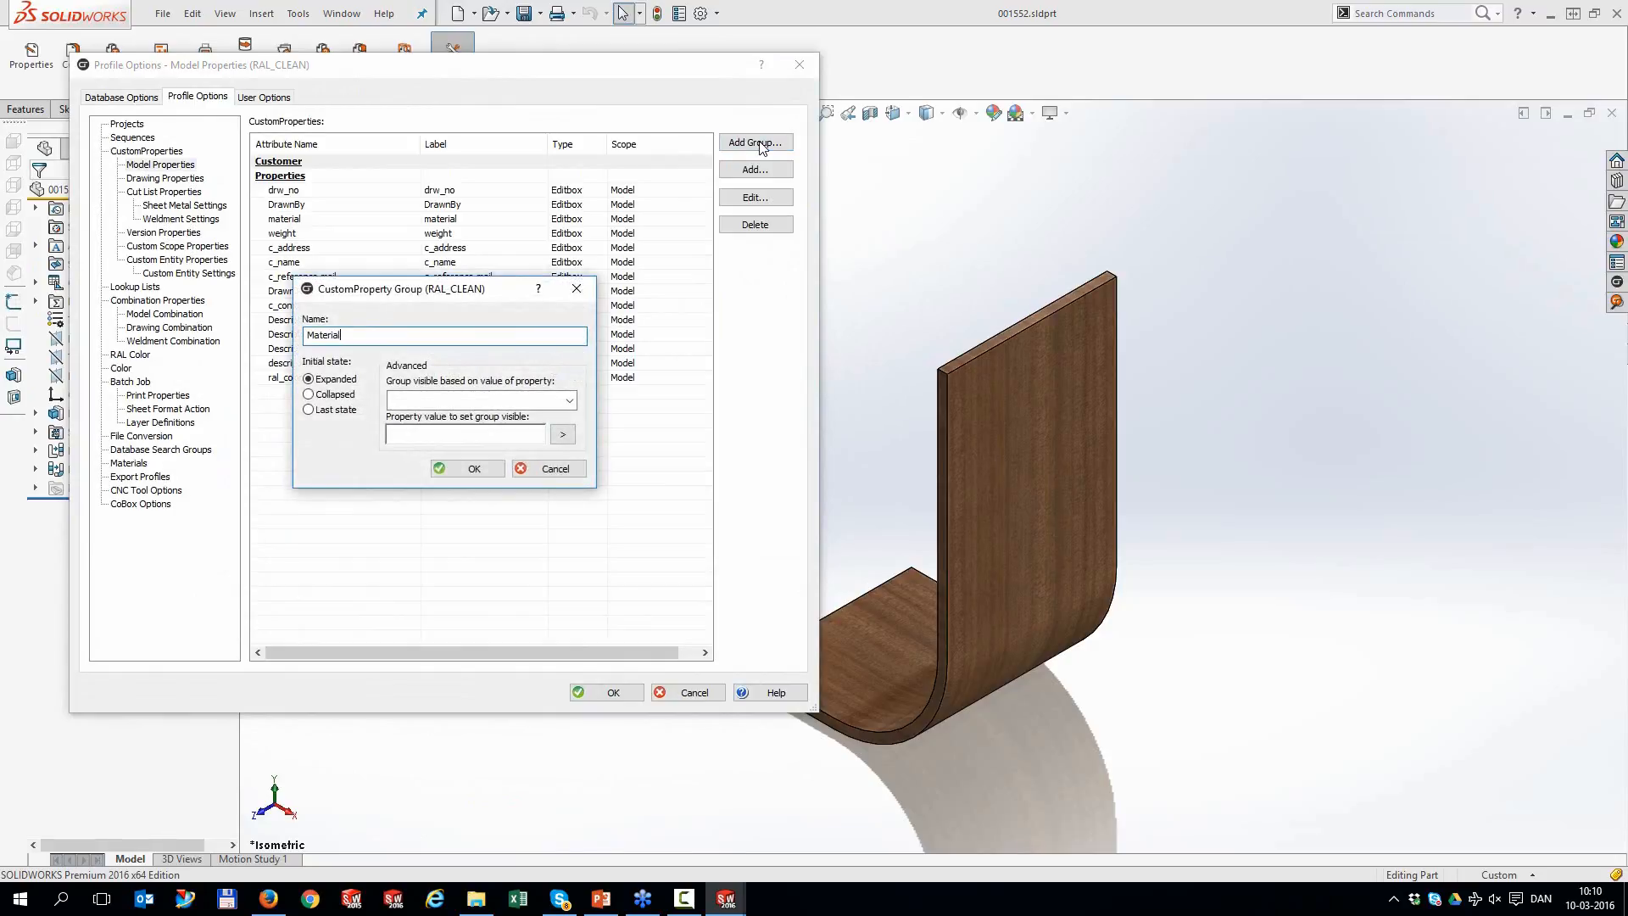
pyautogui.press('Return')
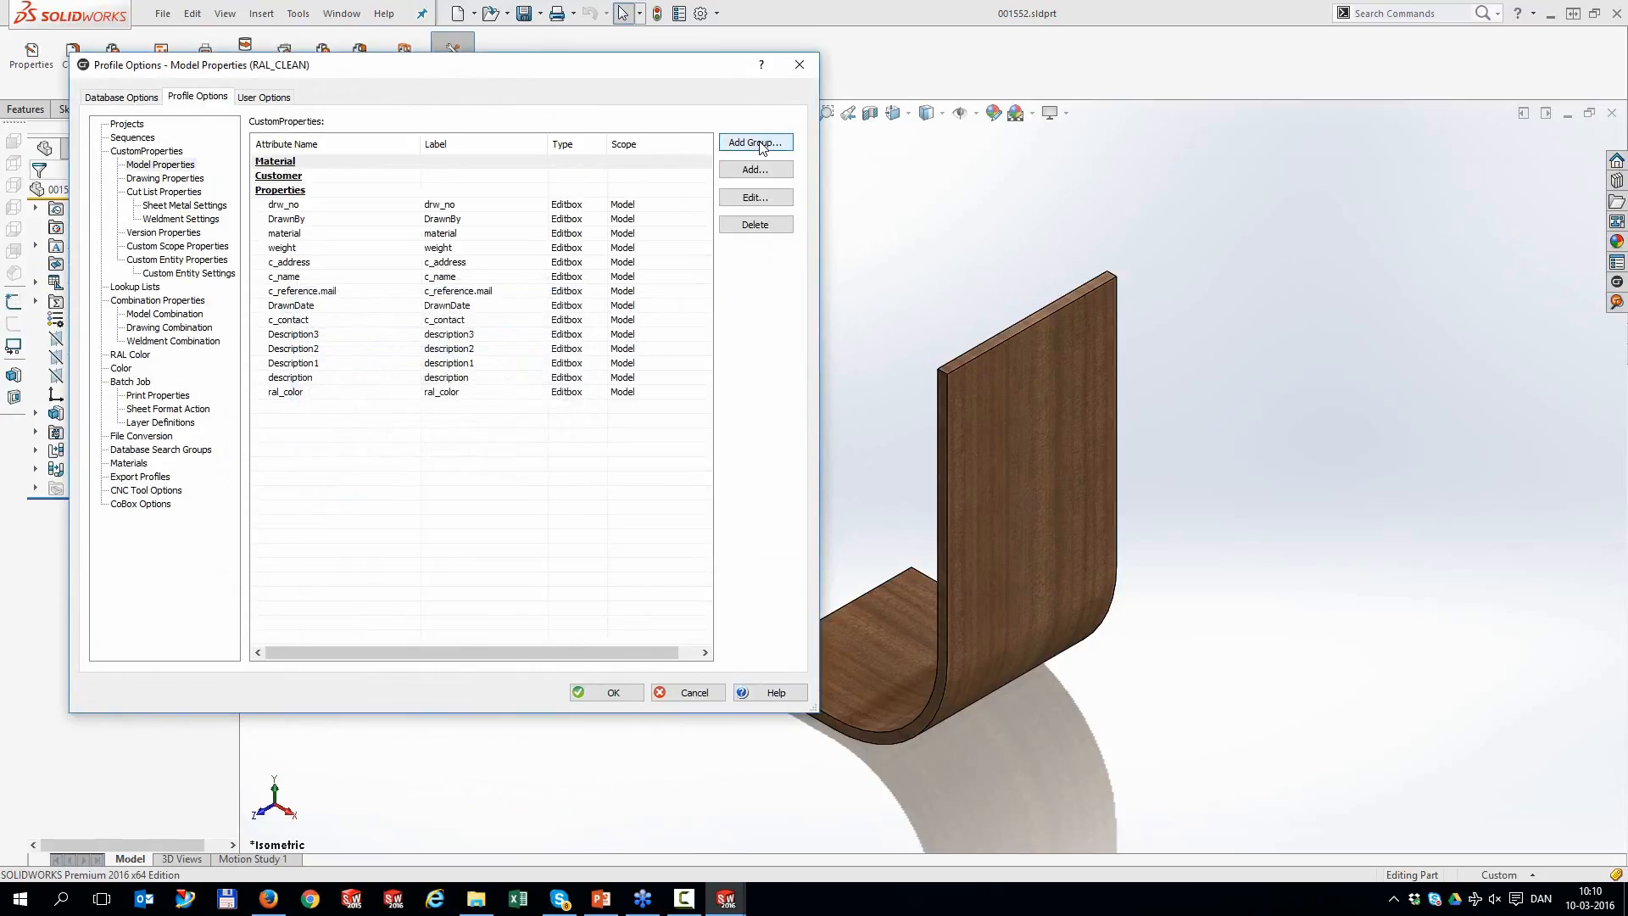
pyautogui.click(761, 143)
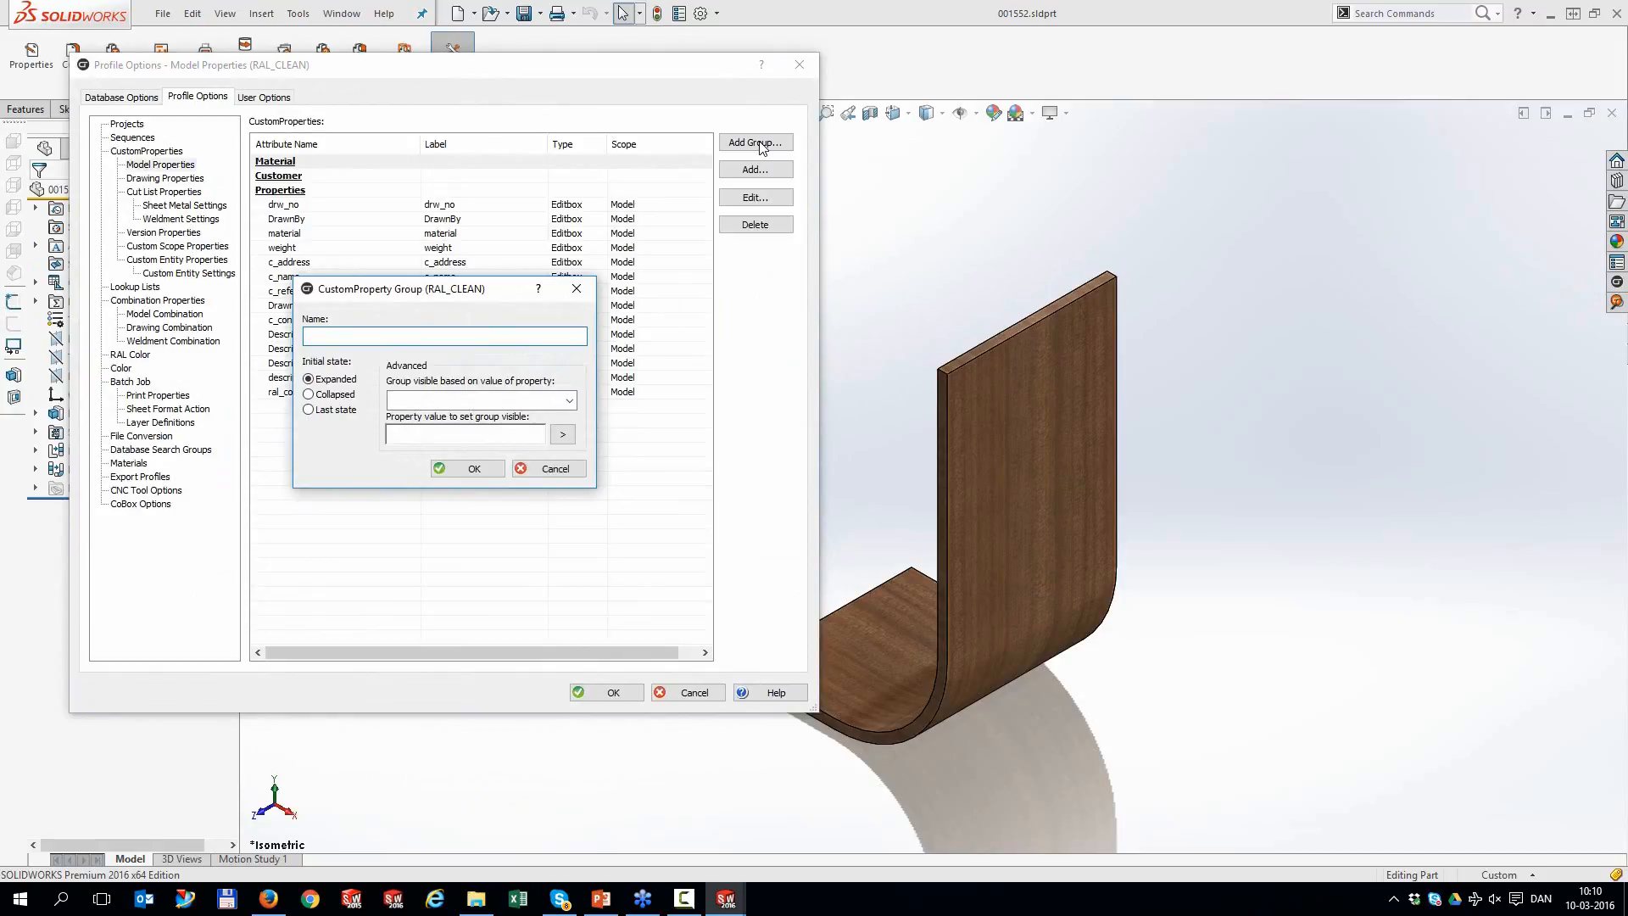
pyautogui.write('Designer')
pyautogui.press('Return')
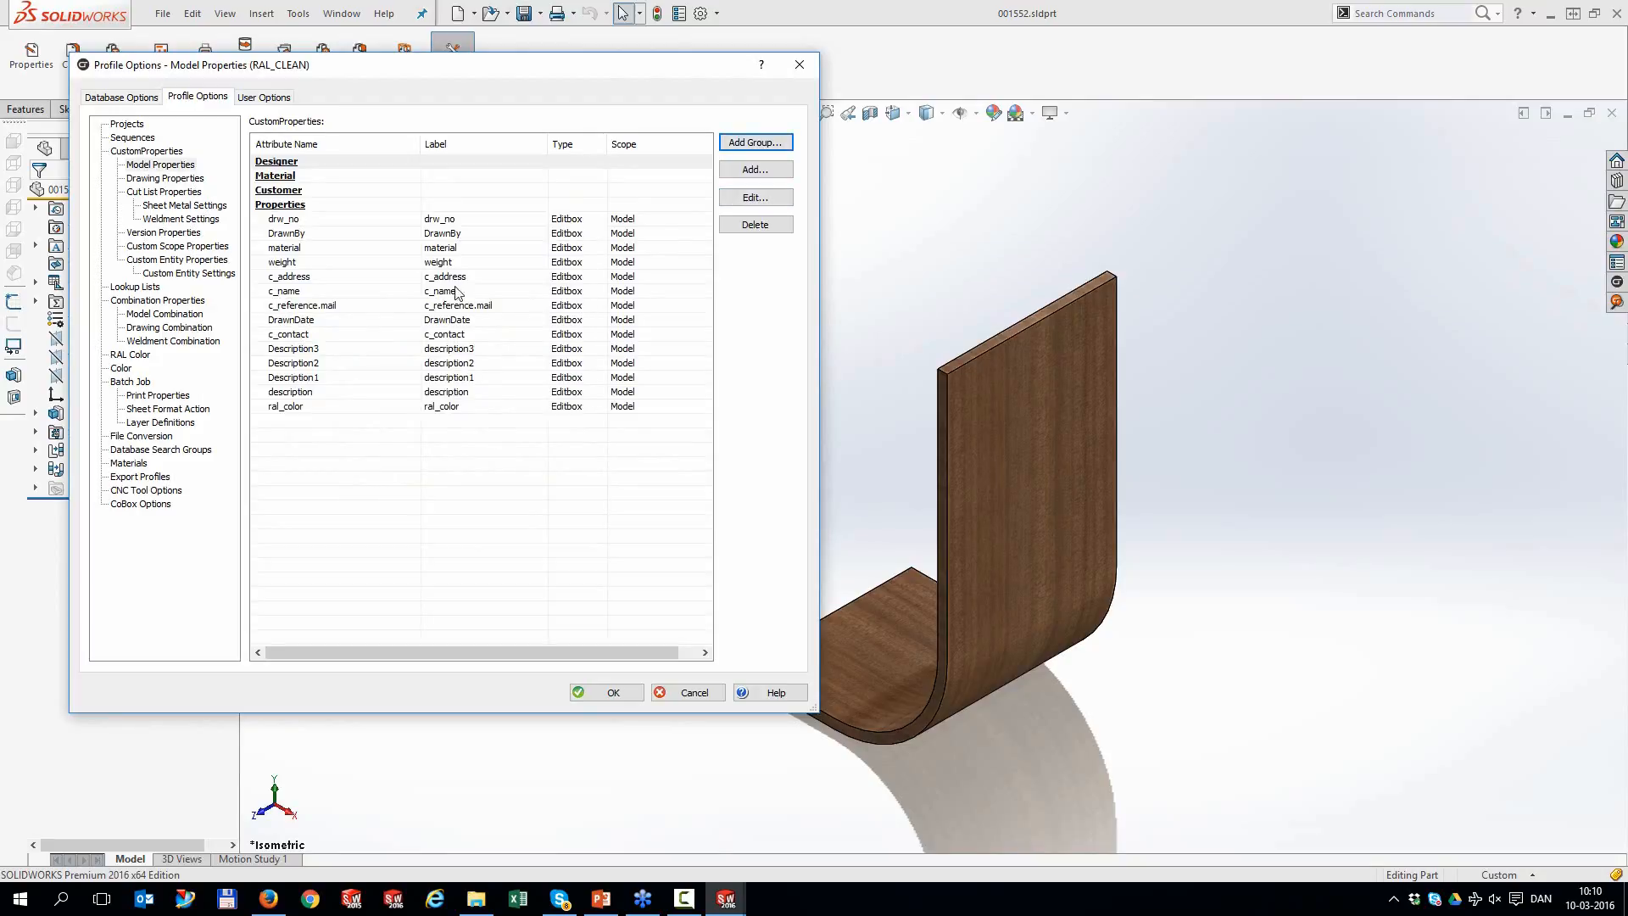
# Move DrawnBy and DrawnDate into Designer, material, weight and ral_color into Material, and the c_ fields into Customer
pyautogui.moveTo(287, 234); pyautogui.dragTo(291, 165)
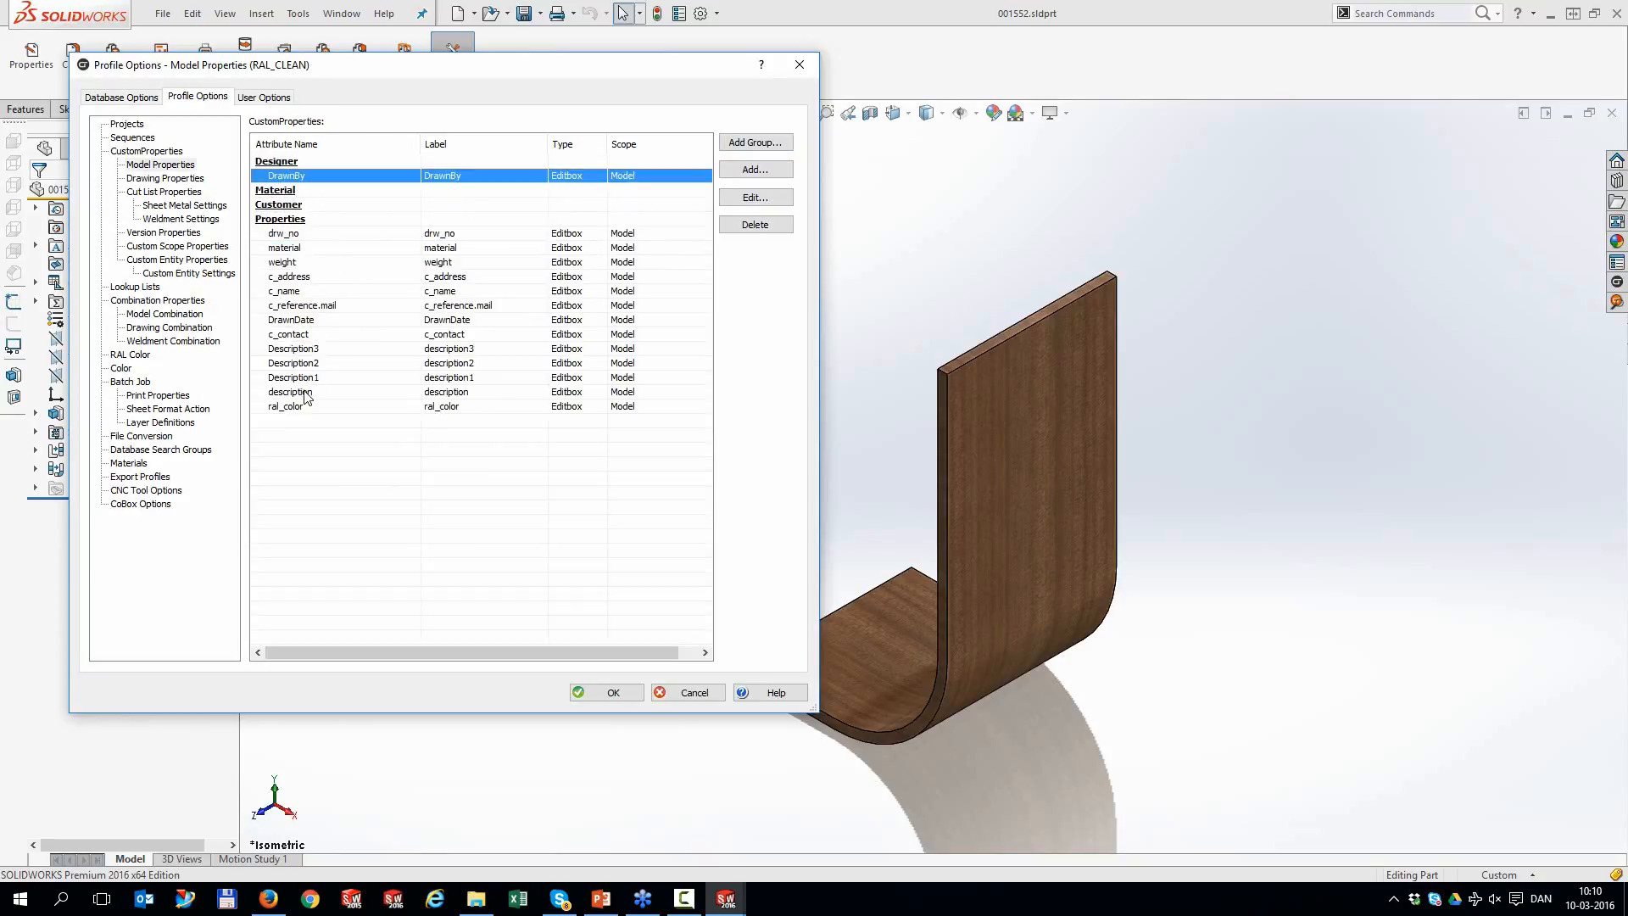
pyautogui.moveTo(293, 248); pyautogui.dragTo(286, 196)
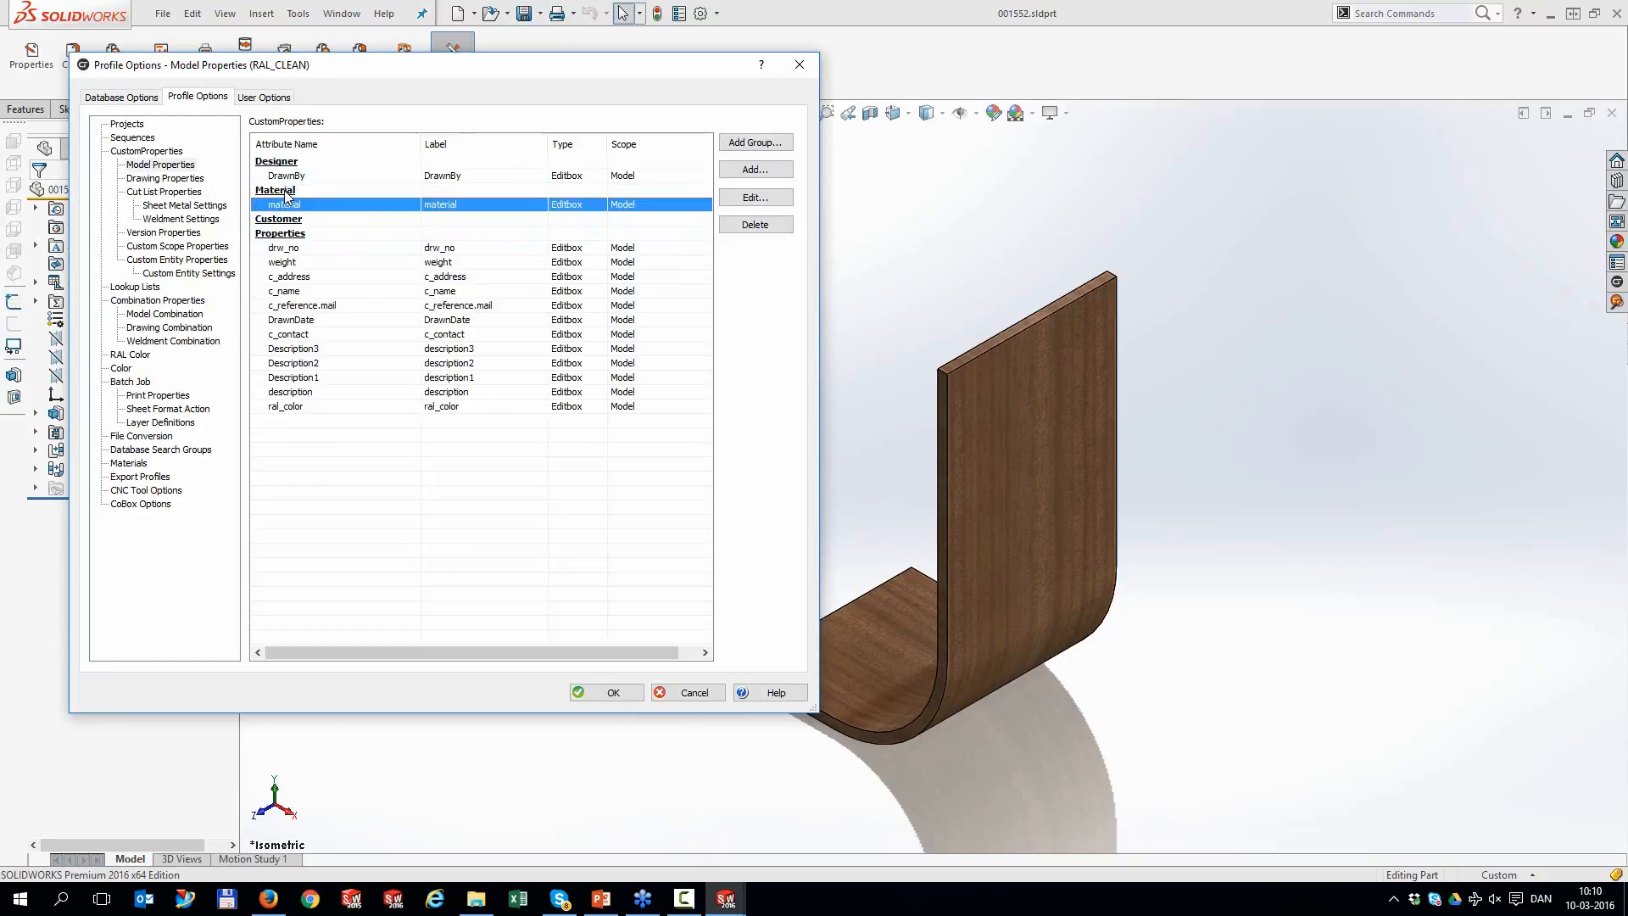
pyautogui.moveTo(291, 262); pyautogui.dragTo(292, 206)
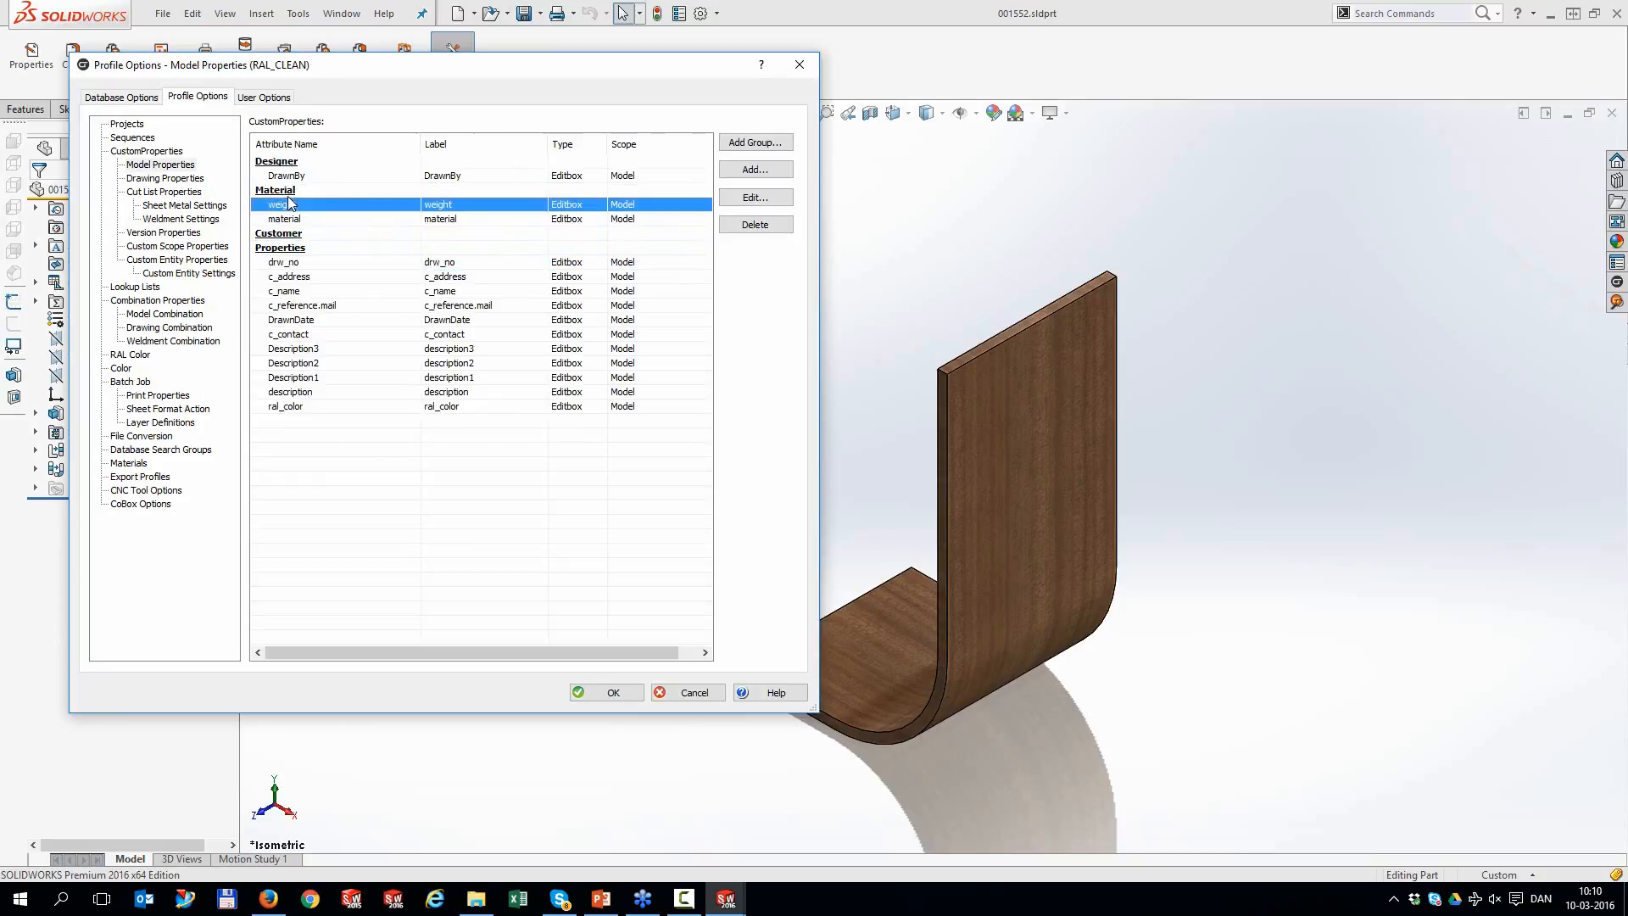
pyautogui.click(291, 277)
pyautogui.moveTo(291, 278); pyautogui.dragTo(290, 248)
pyautogui.click(293, 292)
pyautogui.moveTo(289, 309); pyautogui.dragTo(296, 246)
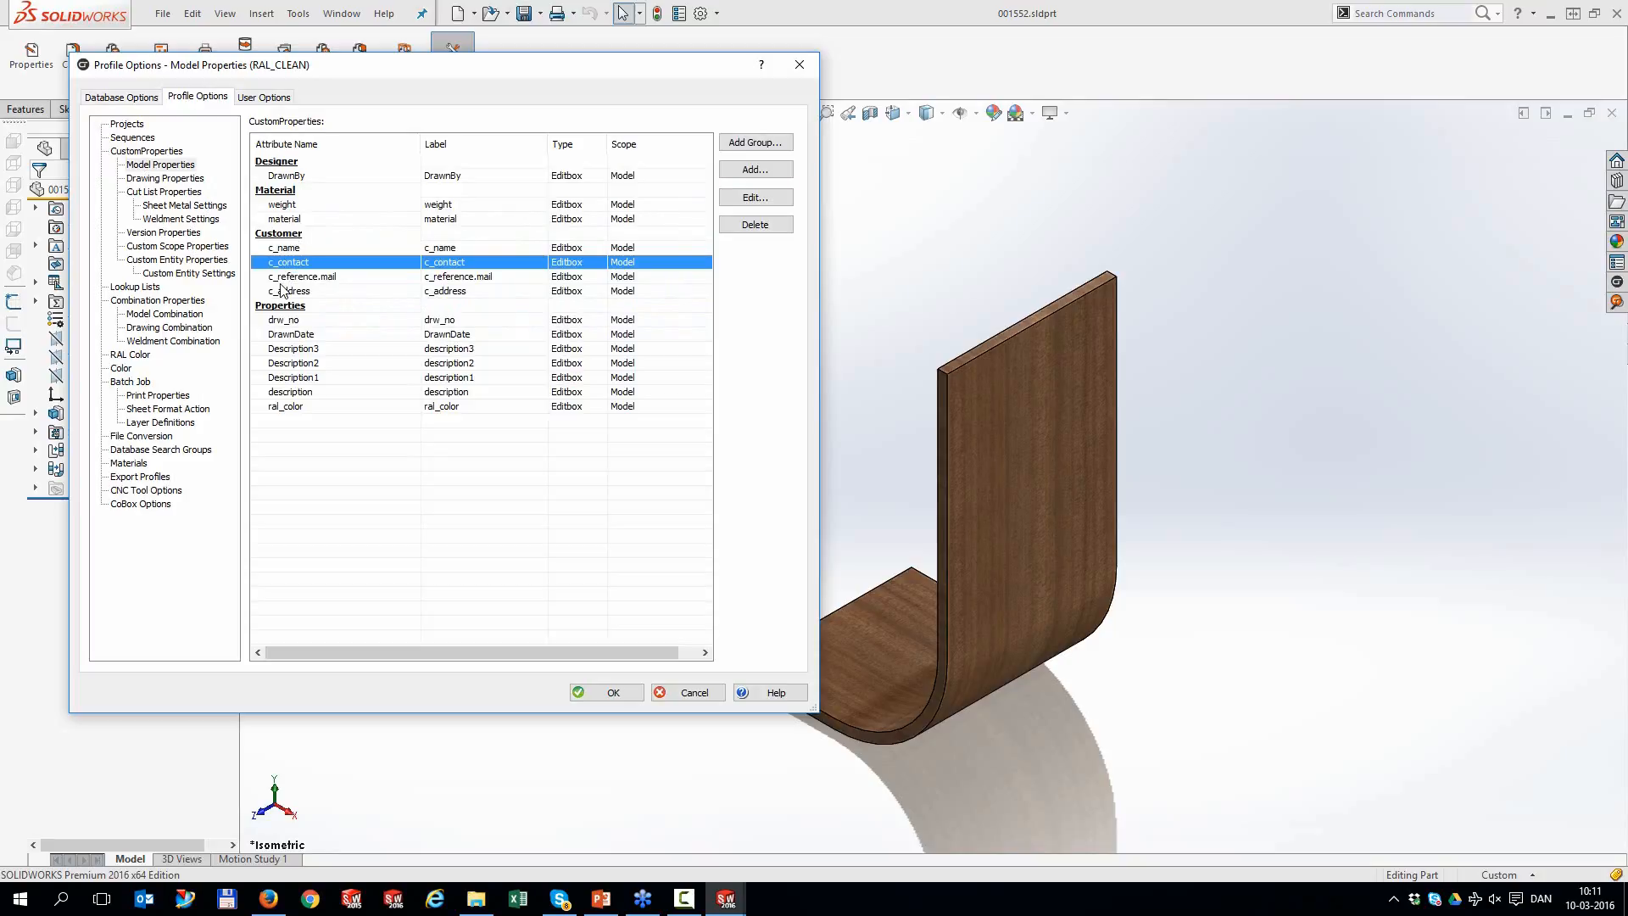
pyautogui.moveTo(297, 335); pyautogui.dragTo(295, 174)
pyautogui.moveTo(290, 406); pyautogui.dragTo(298, 230)
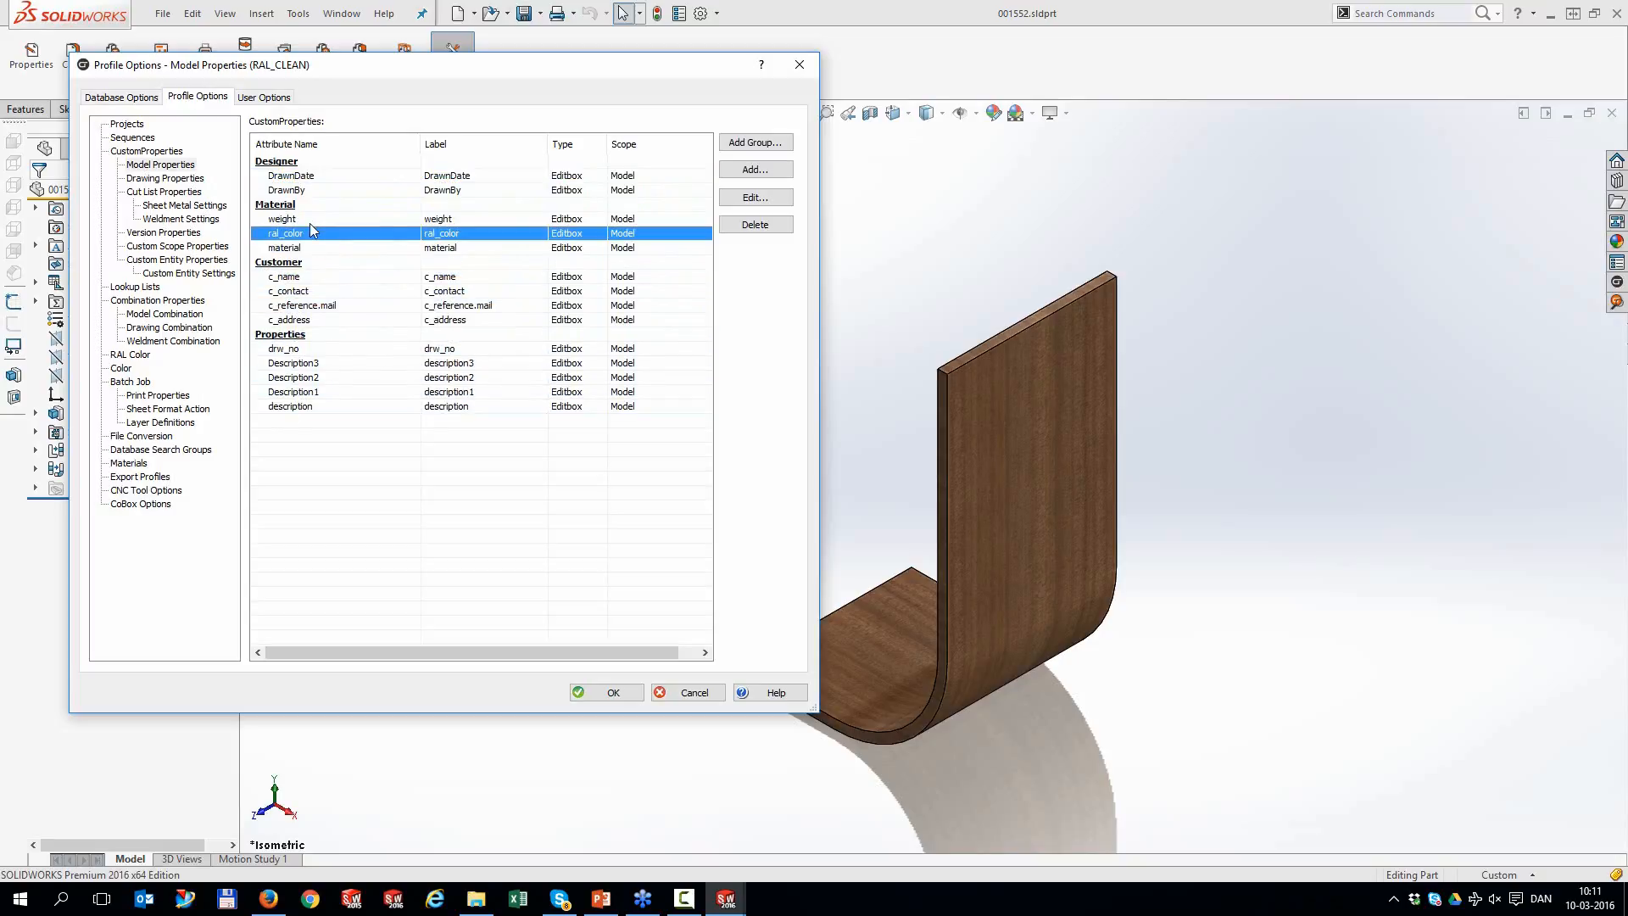
# Put descriptions in numeric order, c_address below c_name, material first, and Customer group at the top
pyautogui.click(297, 394)
pyautogui.moveTo(297, 398); pyautogui.dragTo(302, 360)
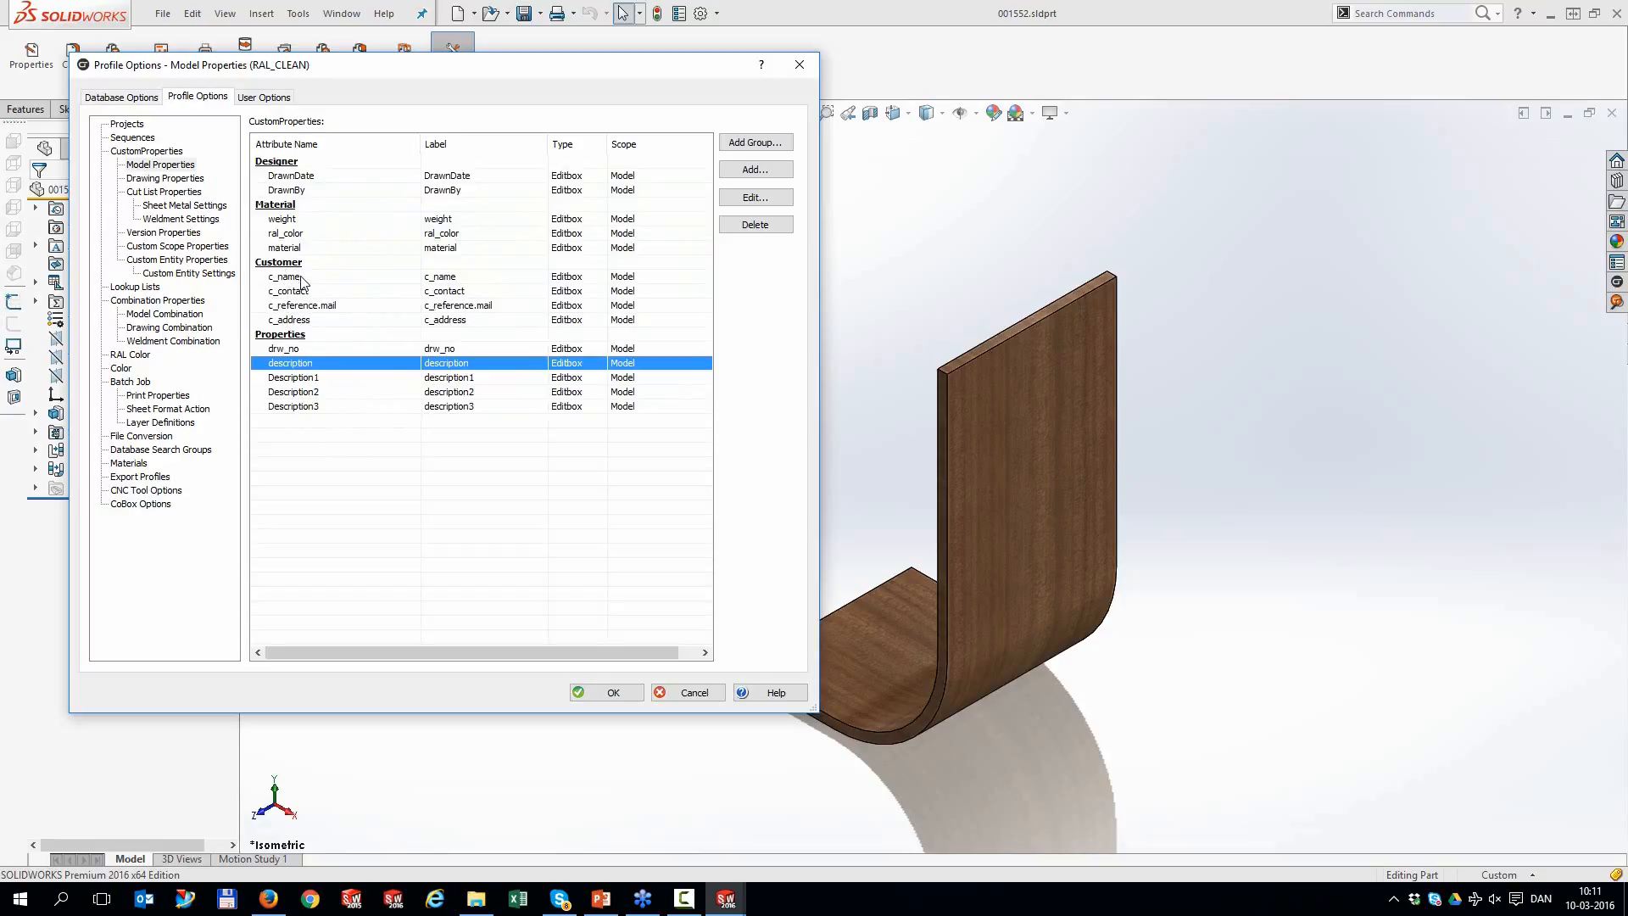
pyautogui.moveTo(300, 323); pyautogui.dragTo(300, 297)
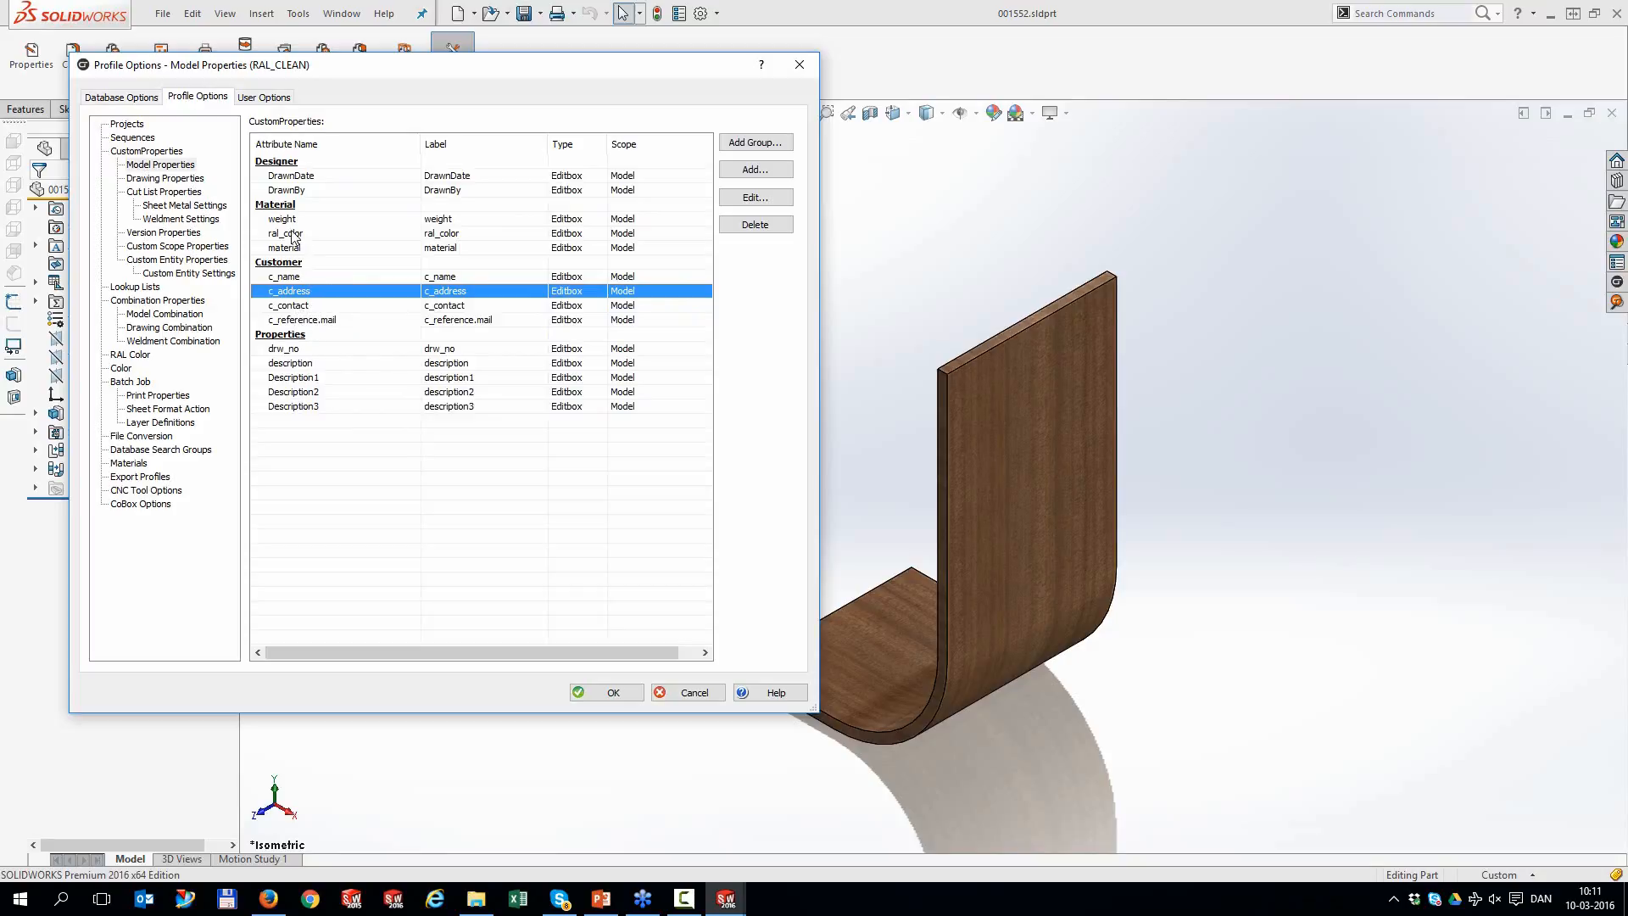
pyautogui.moveTo(294, 251); pyautogui.dragTo(295, 182)
pyautogui.moveTo(297, 265); pyautogui.dragTo(306, 164)
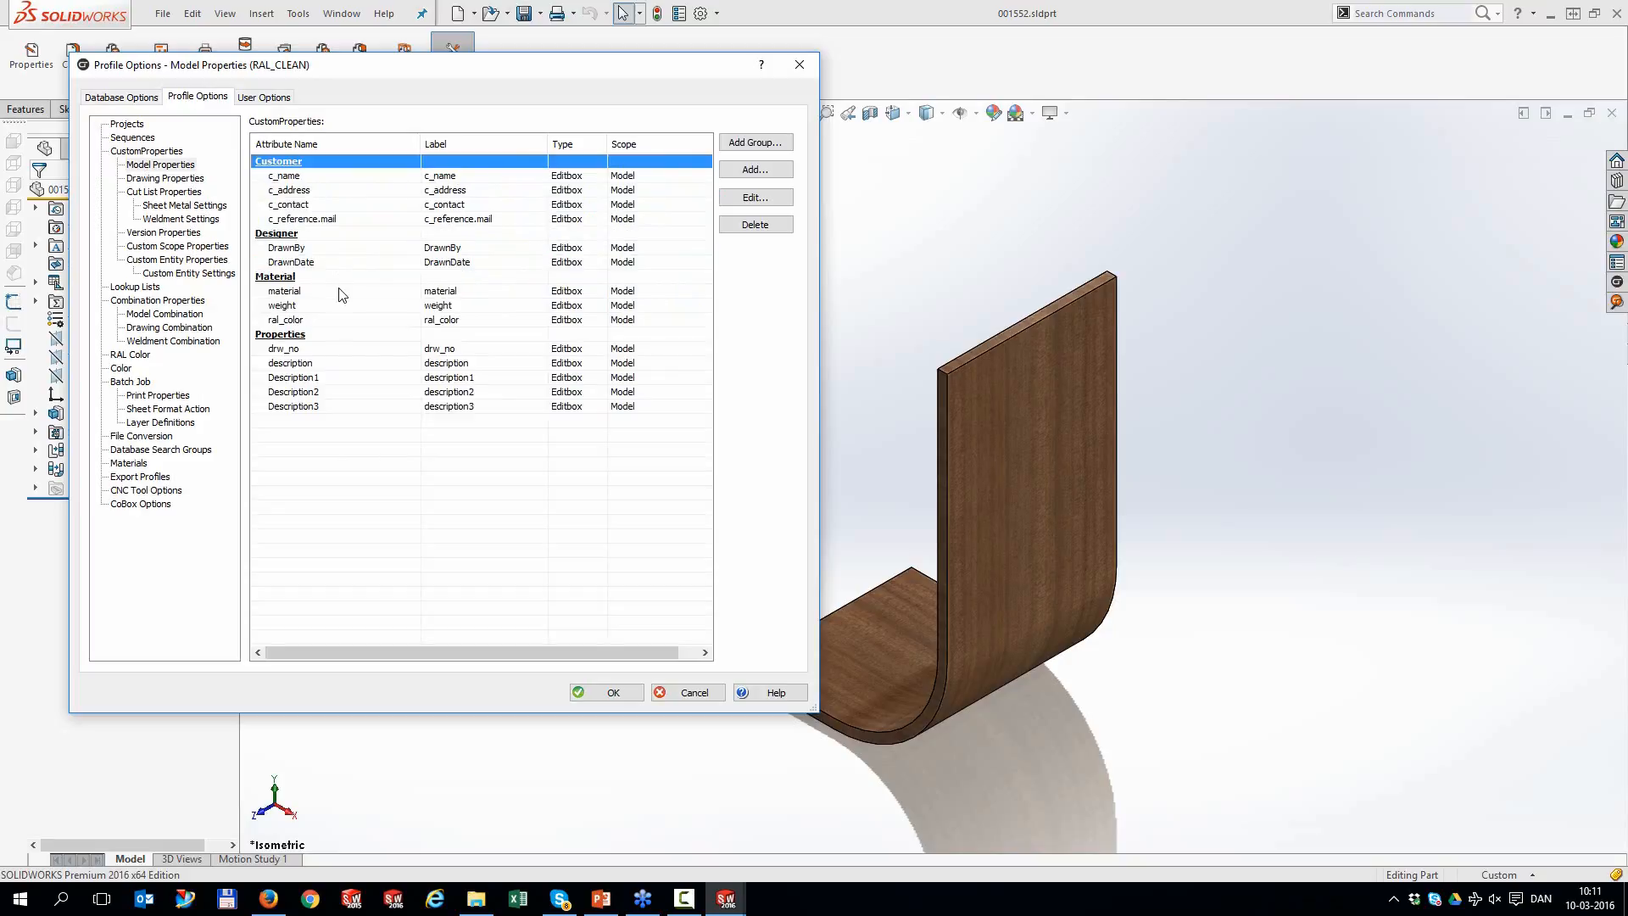
# Confirm the Customer group settings and save the profile options
pyautogui.doubleClick(281, 165)
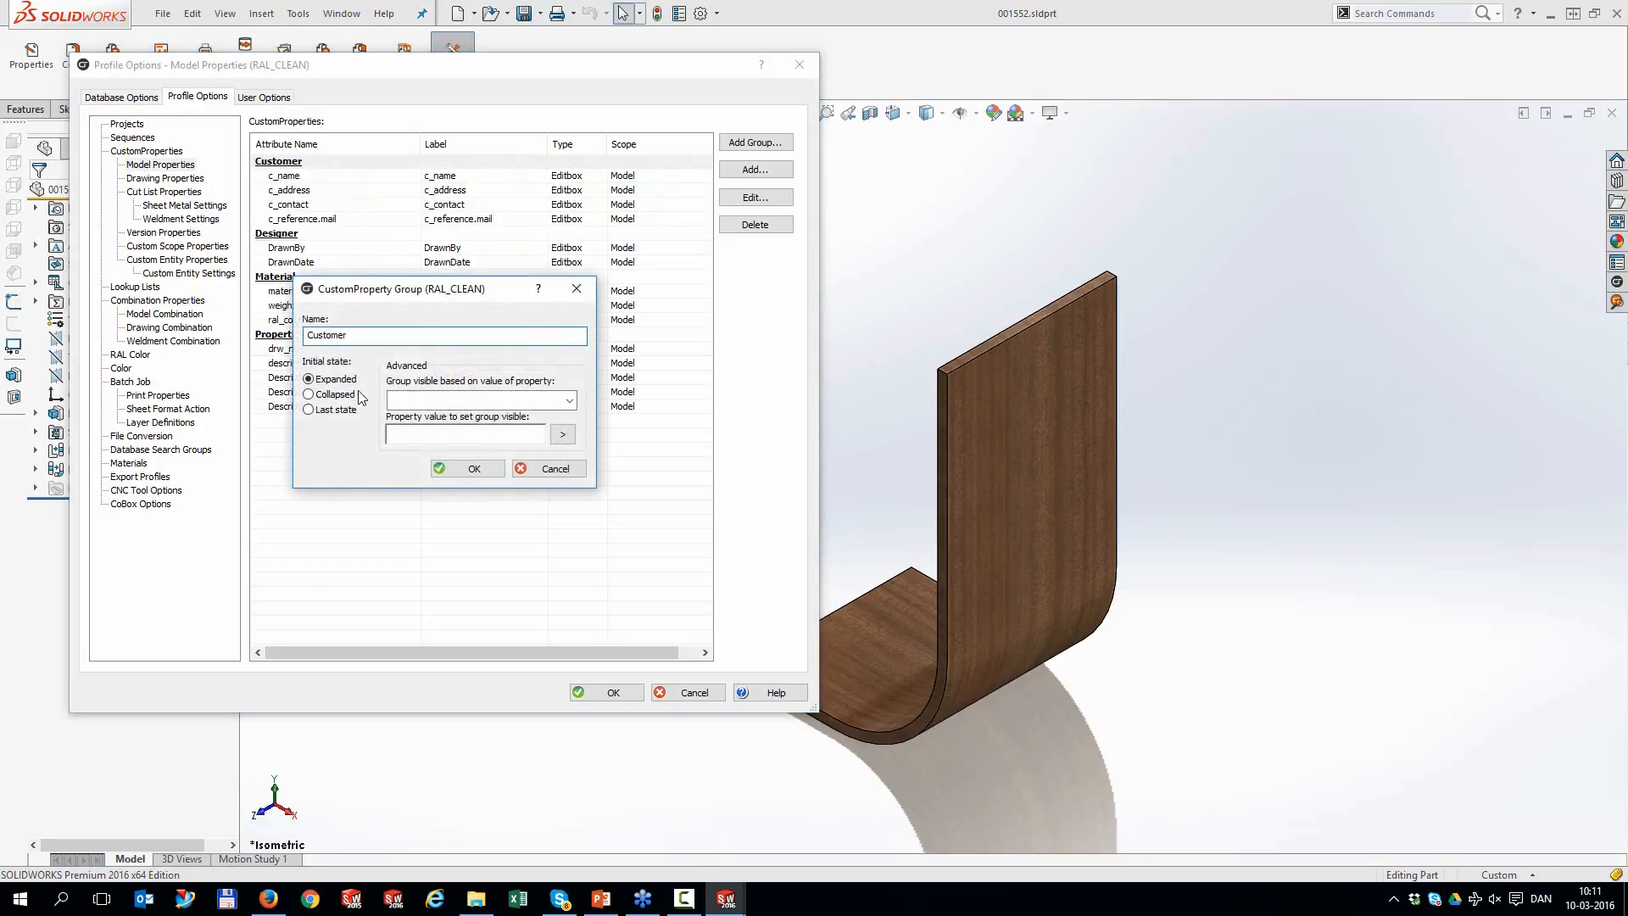
pyautogui.click(475, 469)
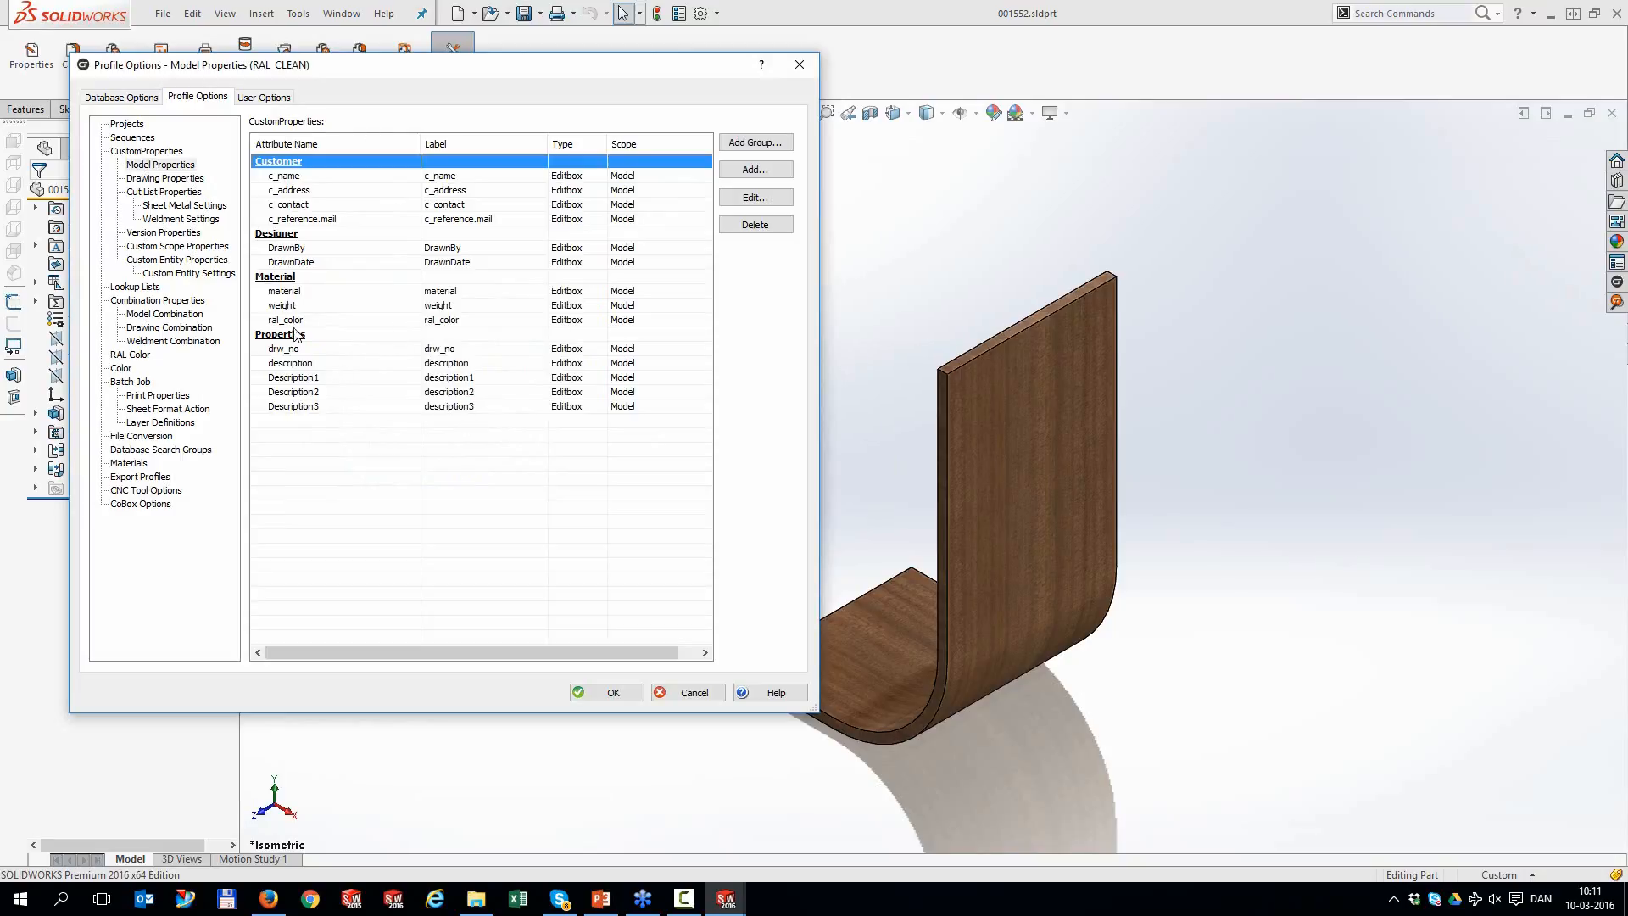
pyautogui.click(613, 693)
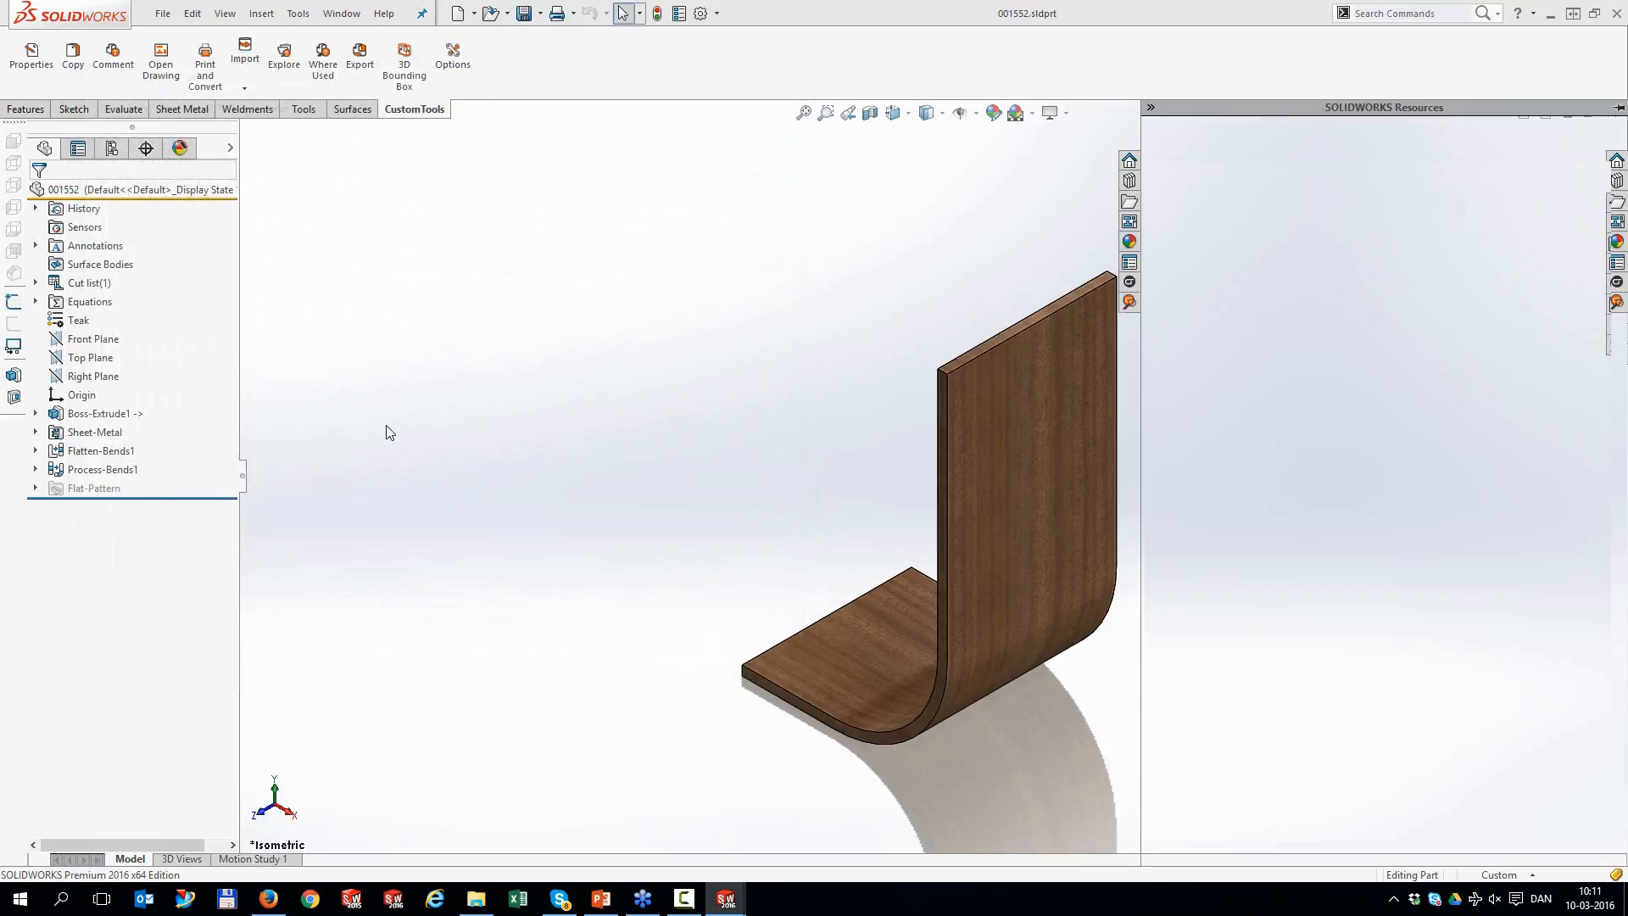
# Check the part's grouped custom properties, close the form, and start a new document
pyautogui.click(40, 67)
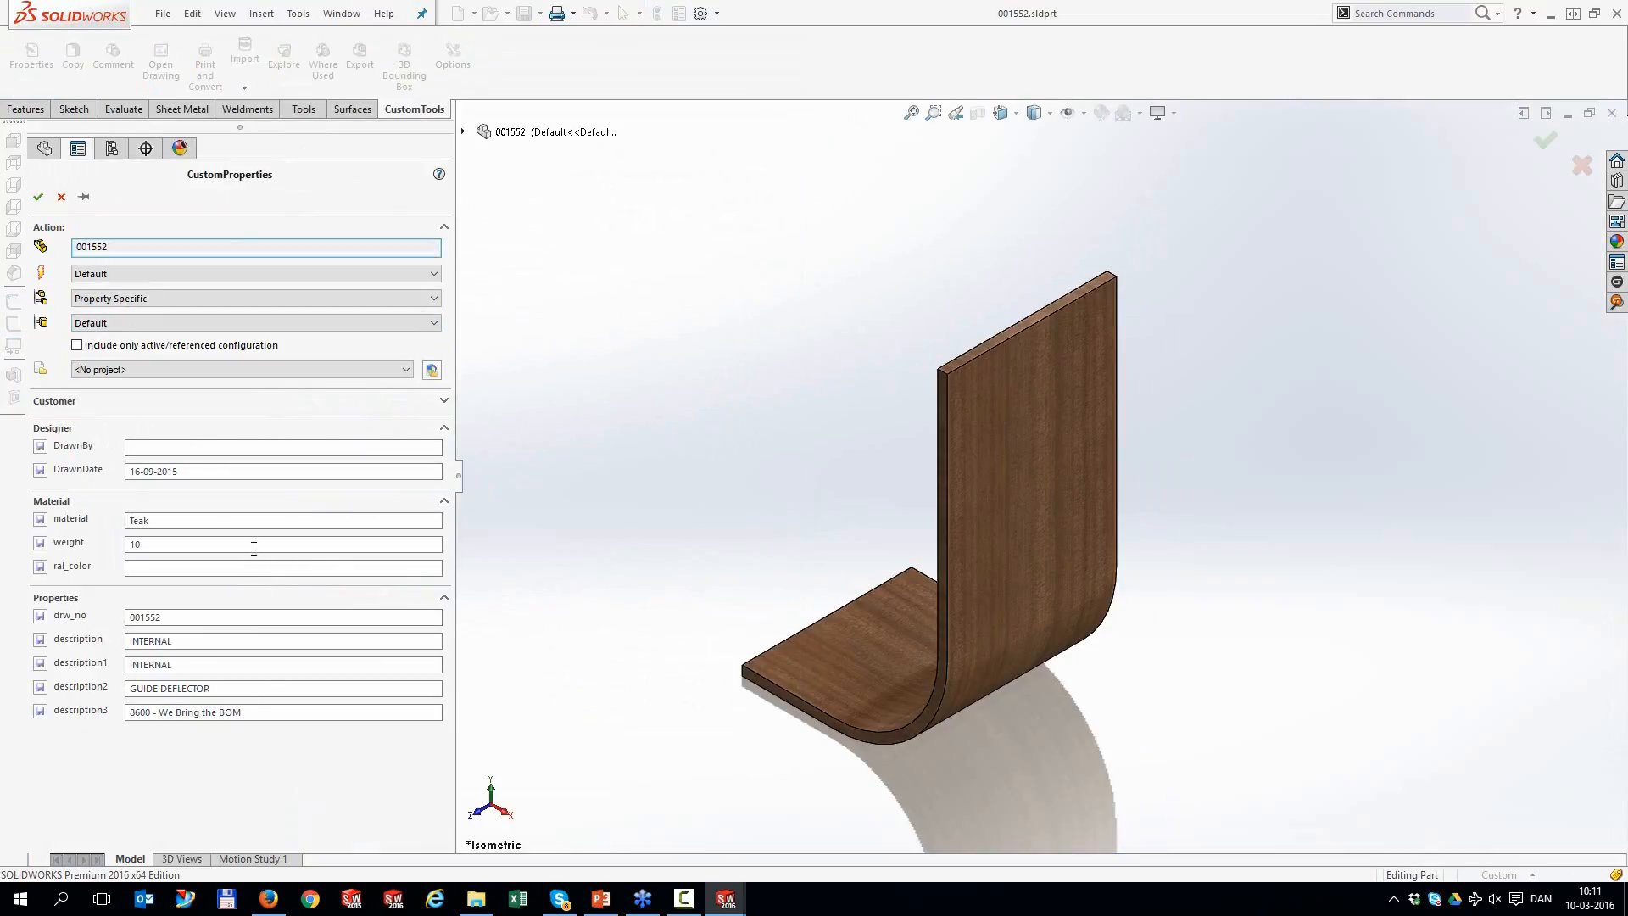
pyautogui.click(443, 400)
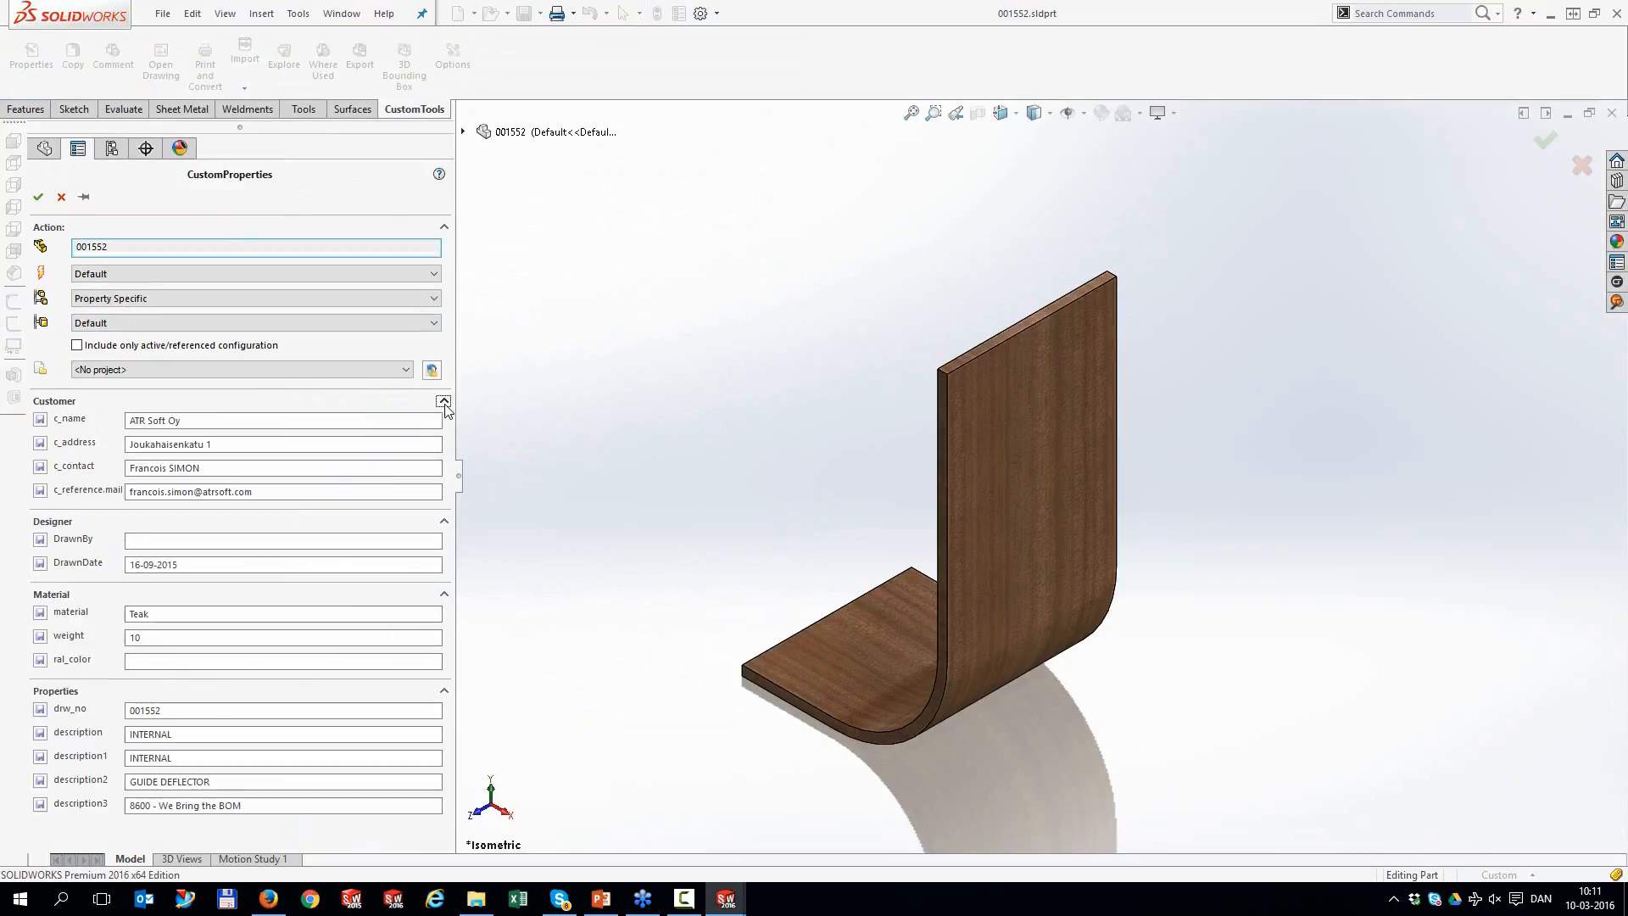
pyautogui.click(444, 401)
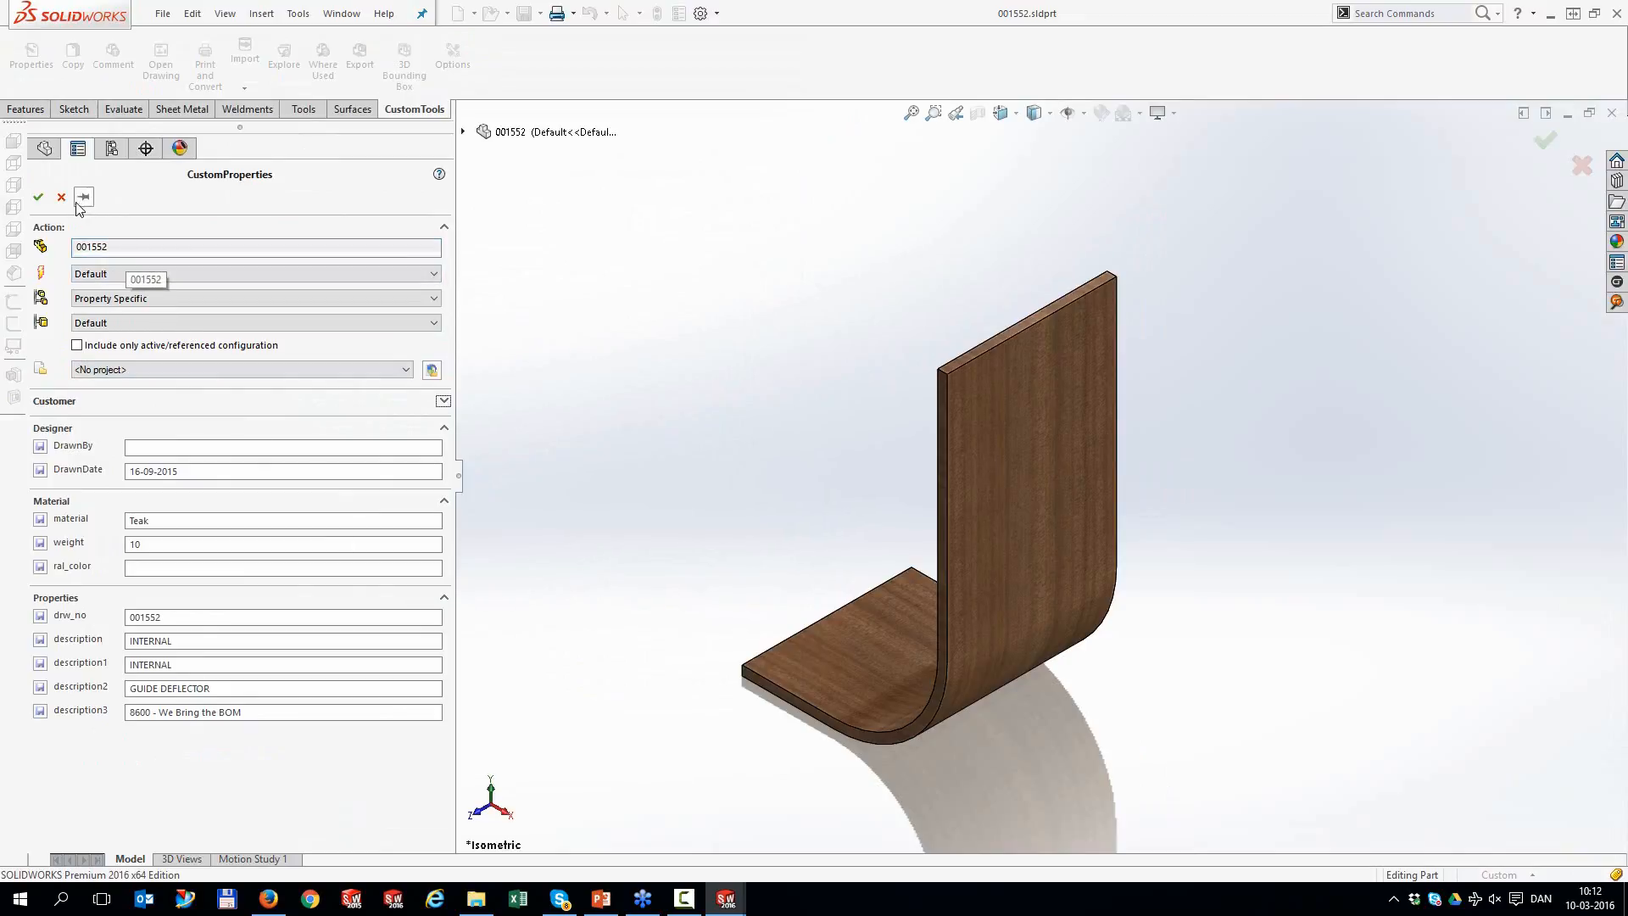
pyautogui.press('Escape')
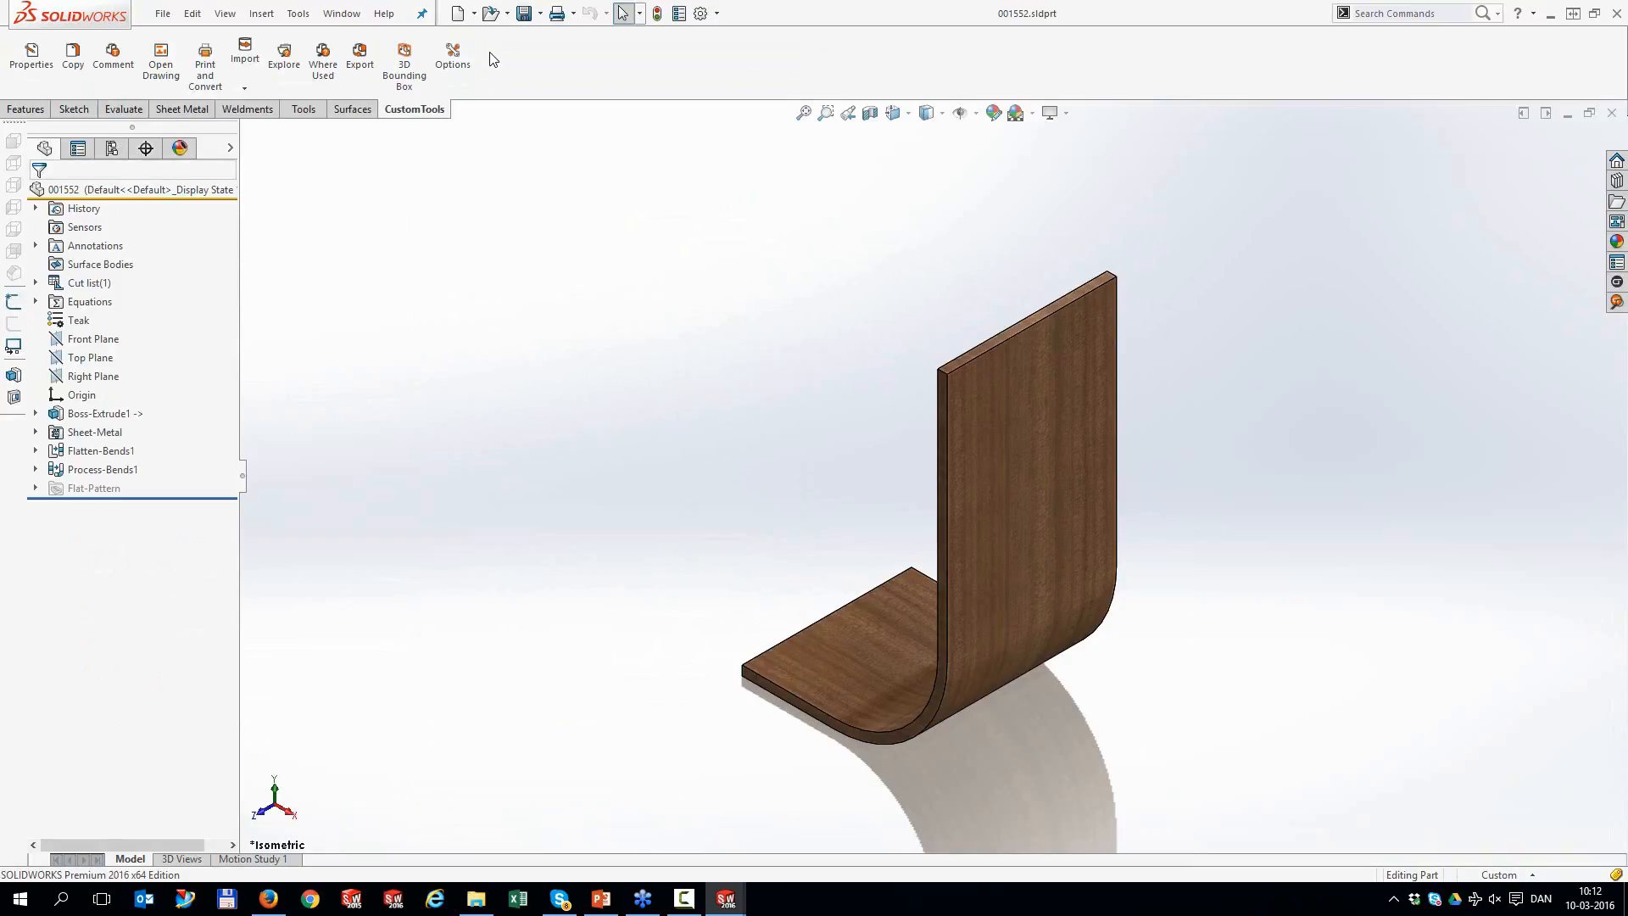
pyautogui.click(458, 13)
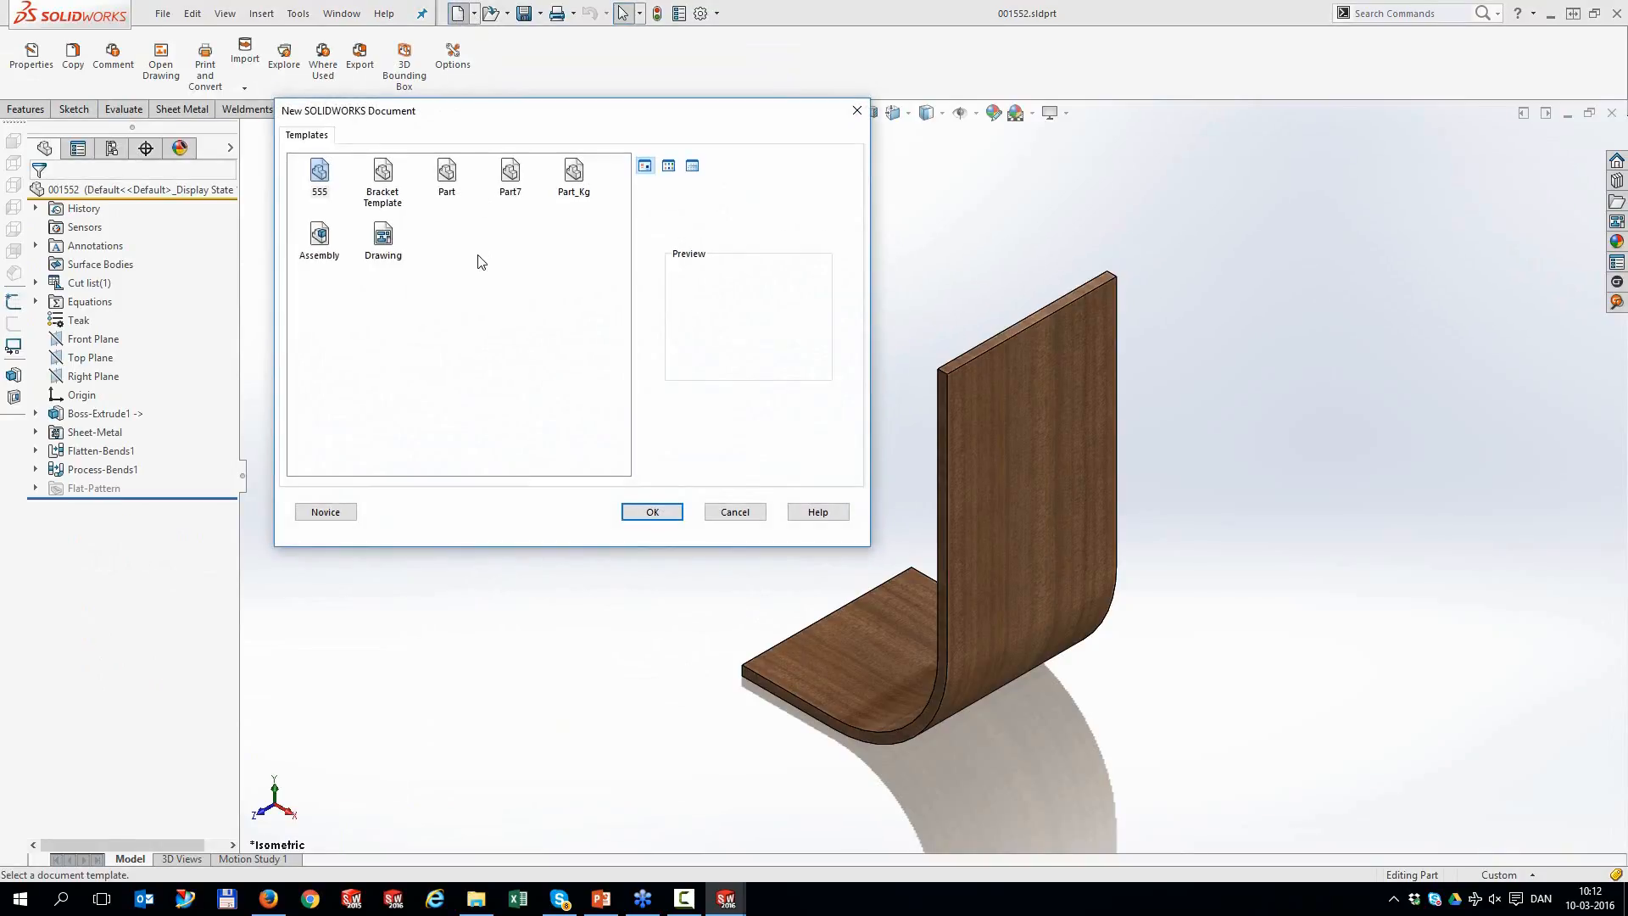
# Create a part from the Bracket Template and enter the designer's initials and DrawnDate 10.03.2016
pyautogui.click(401, 191)
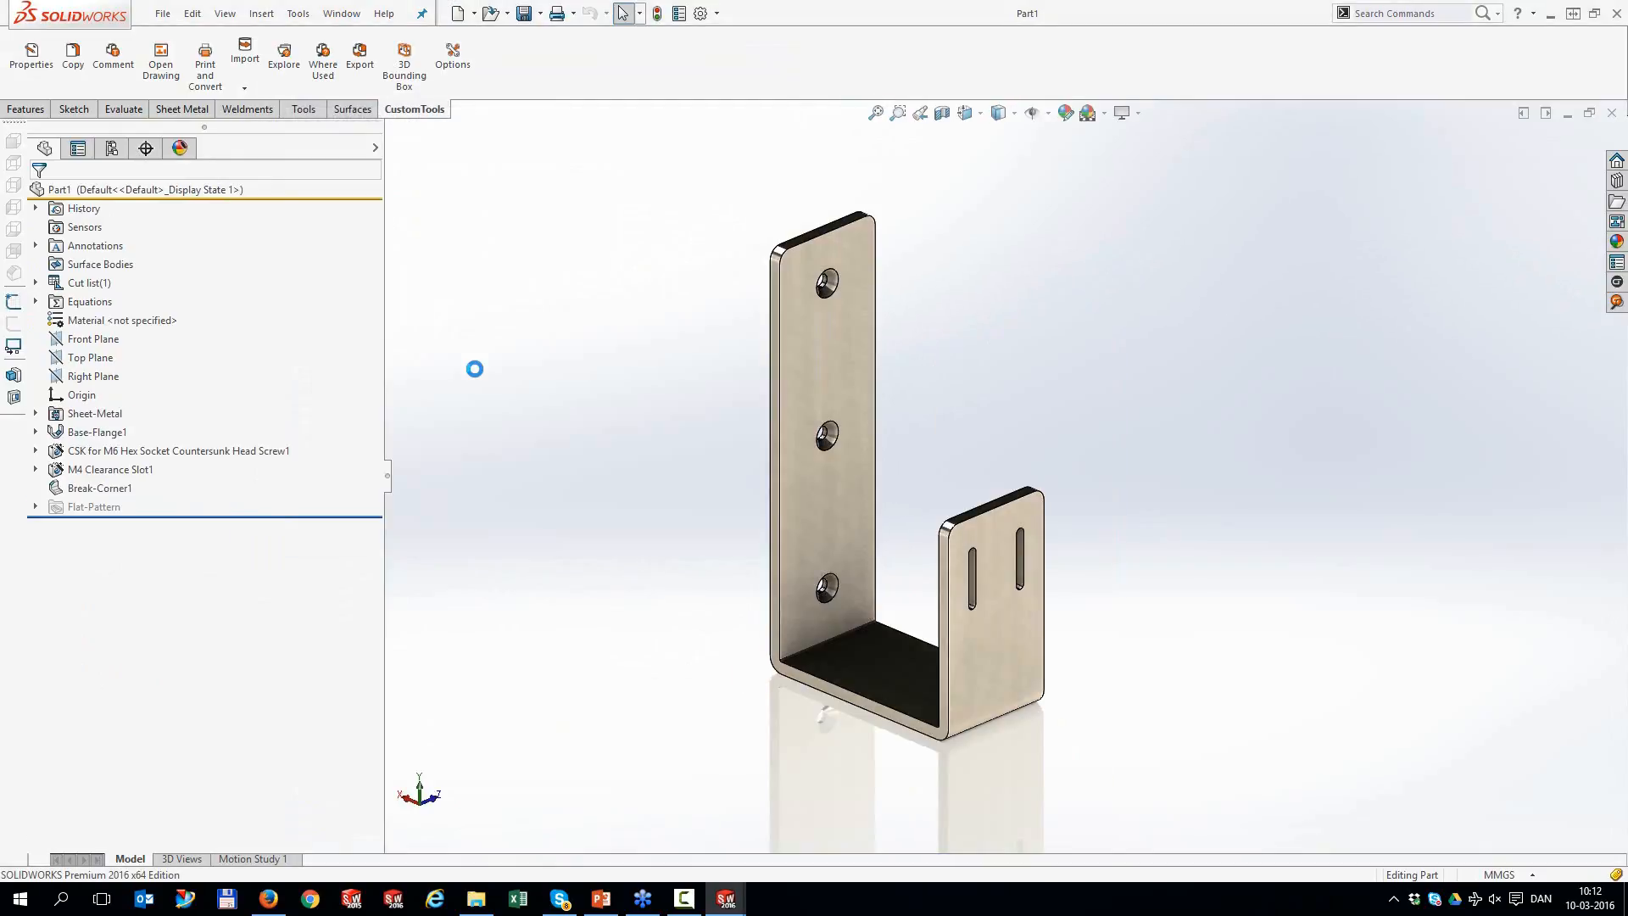
pyautogui.click(44, 62)
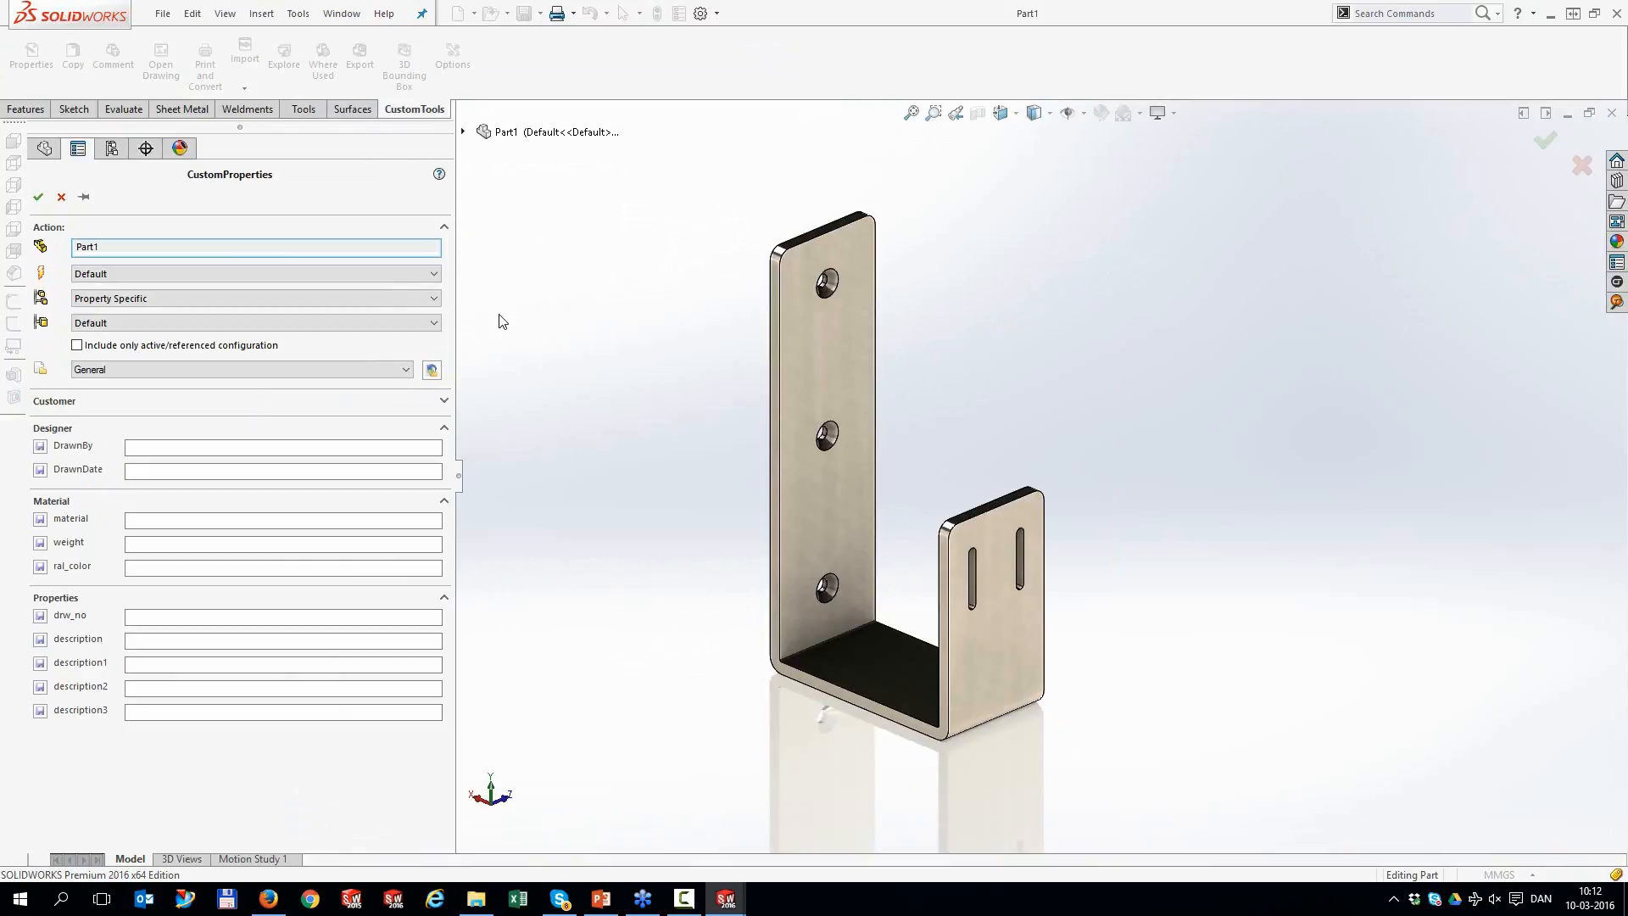
pyautogui.click(181, 447)
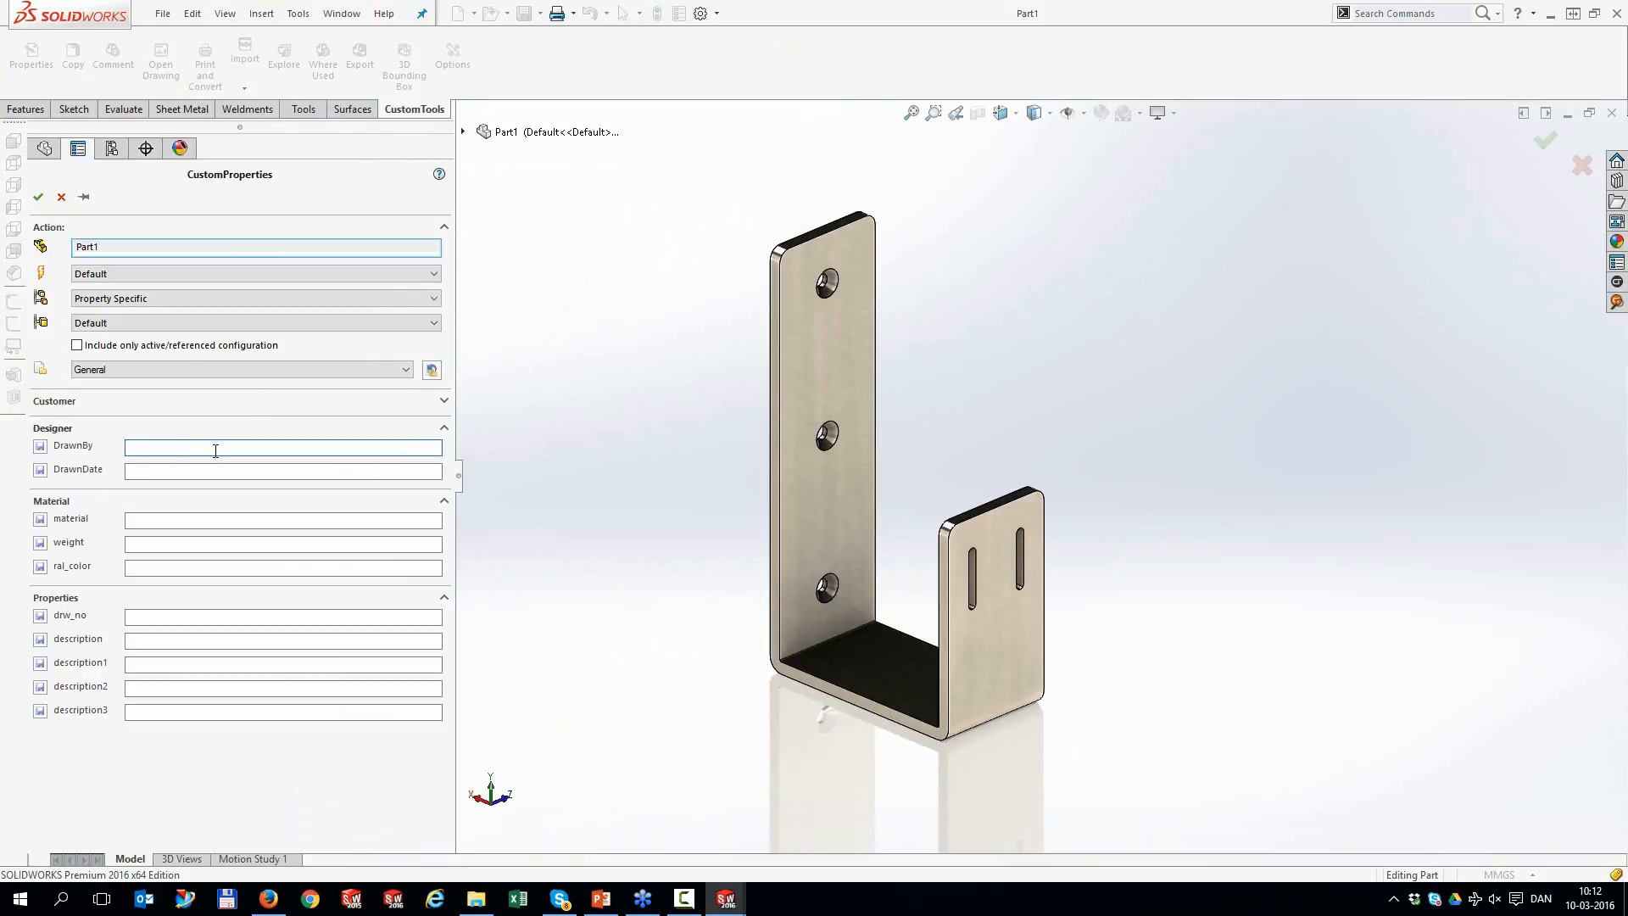
pyautogui.write('TRH')
pyautogui.click(188, 470)
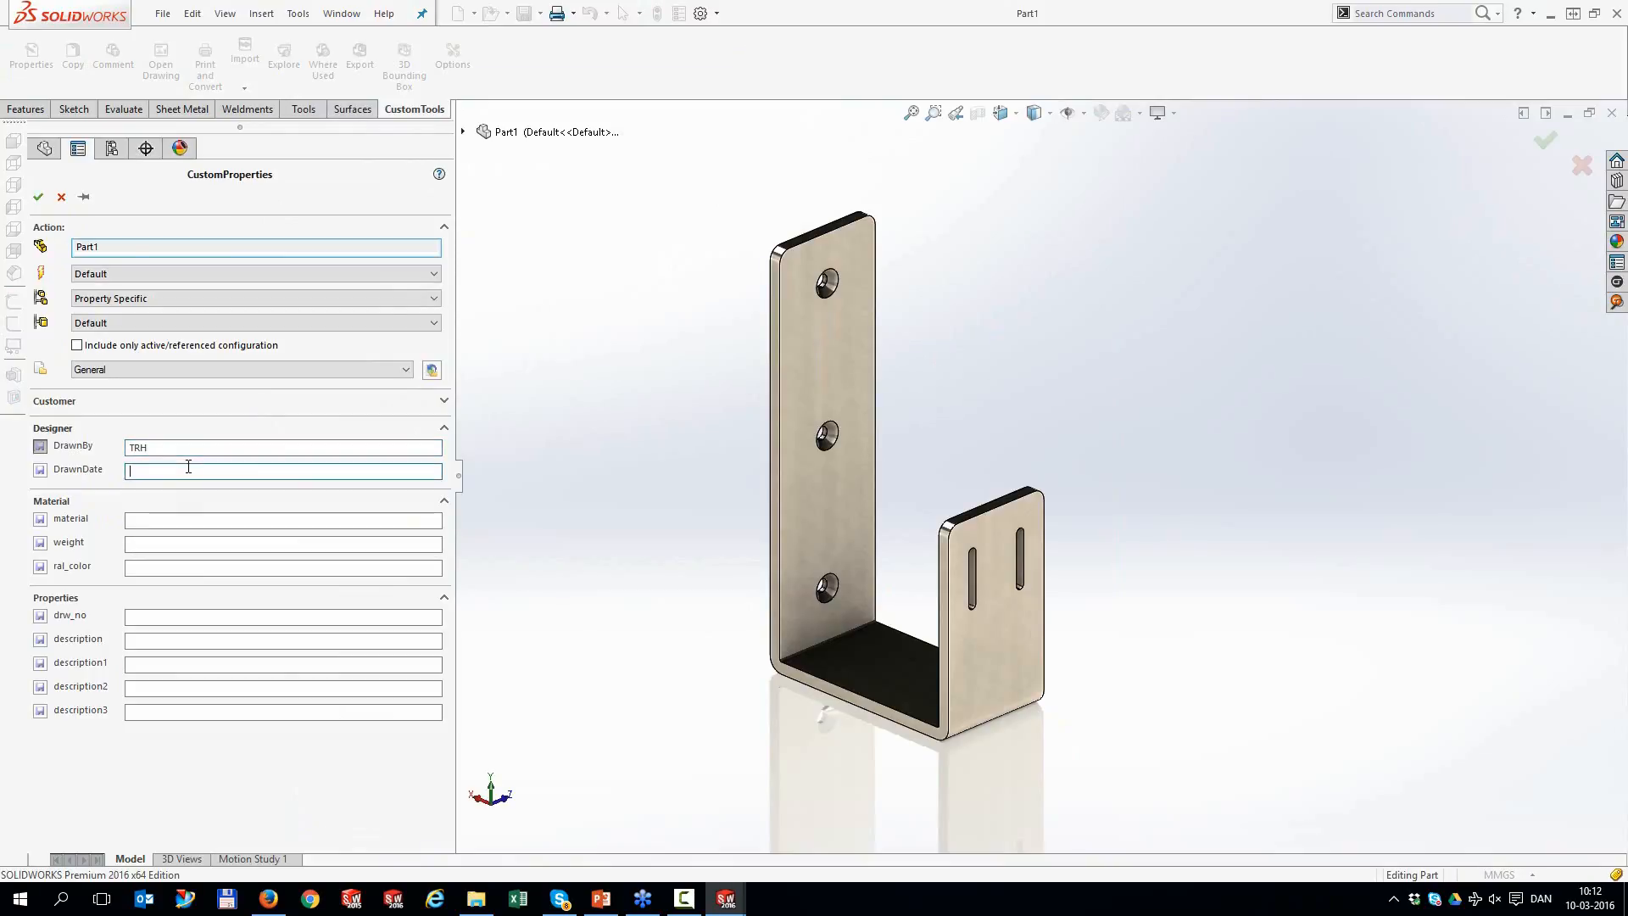
pyautogui.write('10.03.2016')
pyautogui.moveTo(196, 471); pyautogui.dragTo(117, 468)
# Set drw_no to 'test' and save the custom properties to the part
pyautogui.click(185, 522)
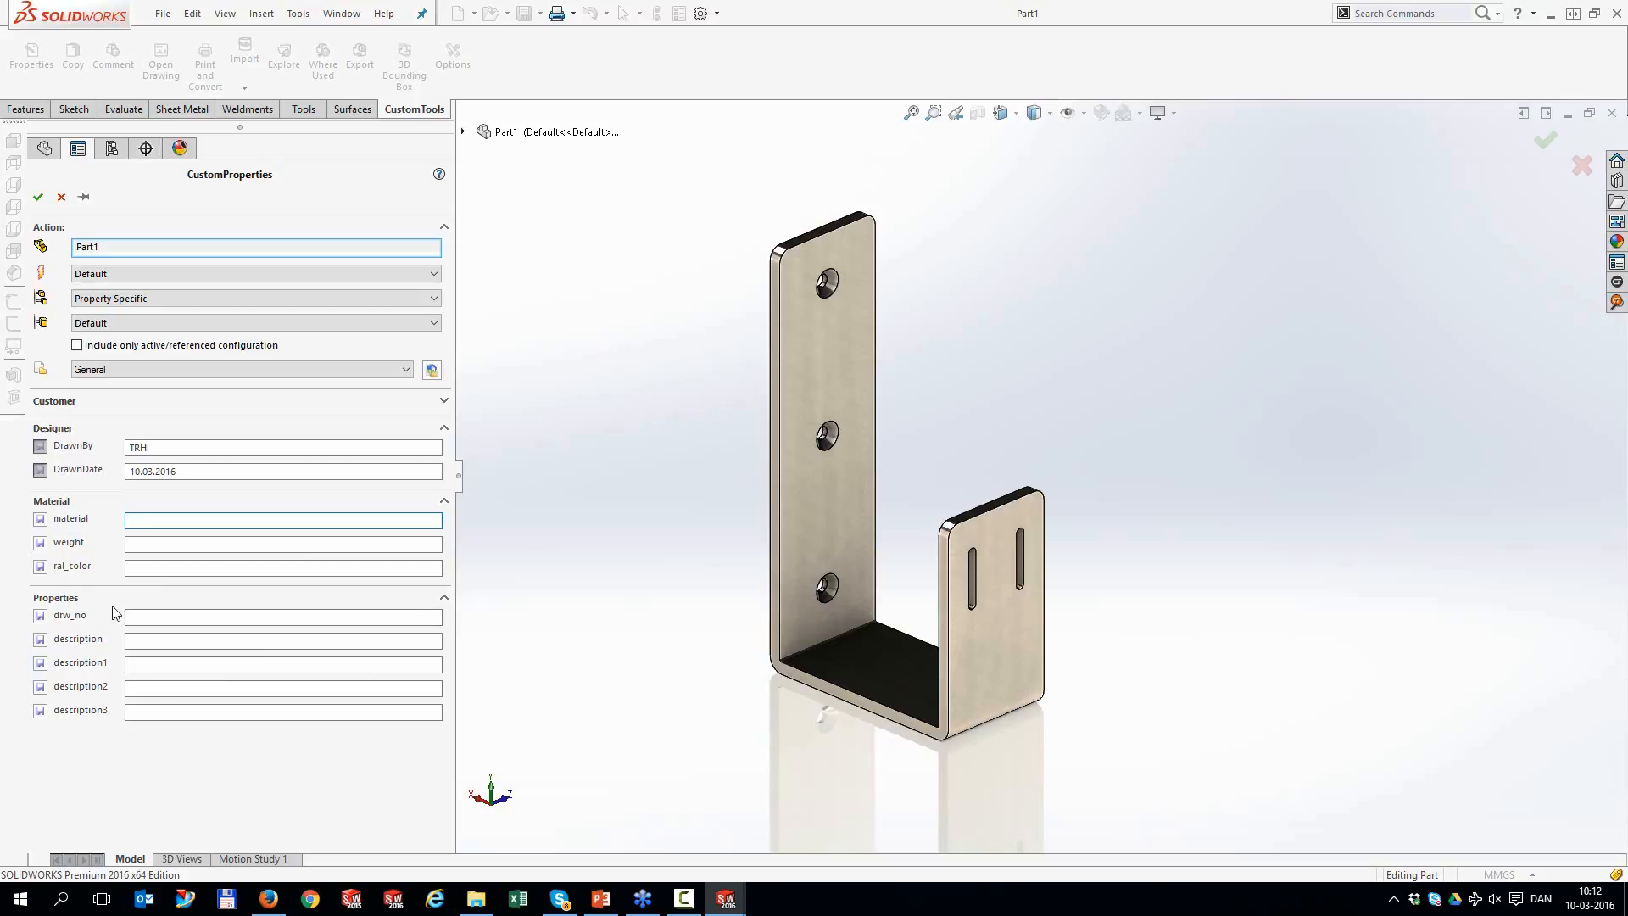
pyautogui.click(176, 618)
pyautogui.write('test')
pyautogui.press('Return')
pyautogui.click(45, 197)
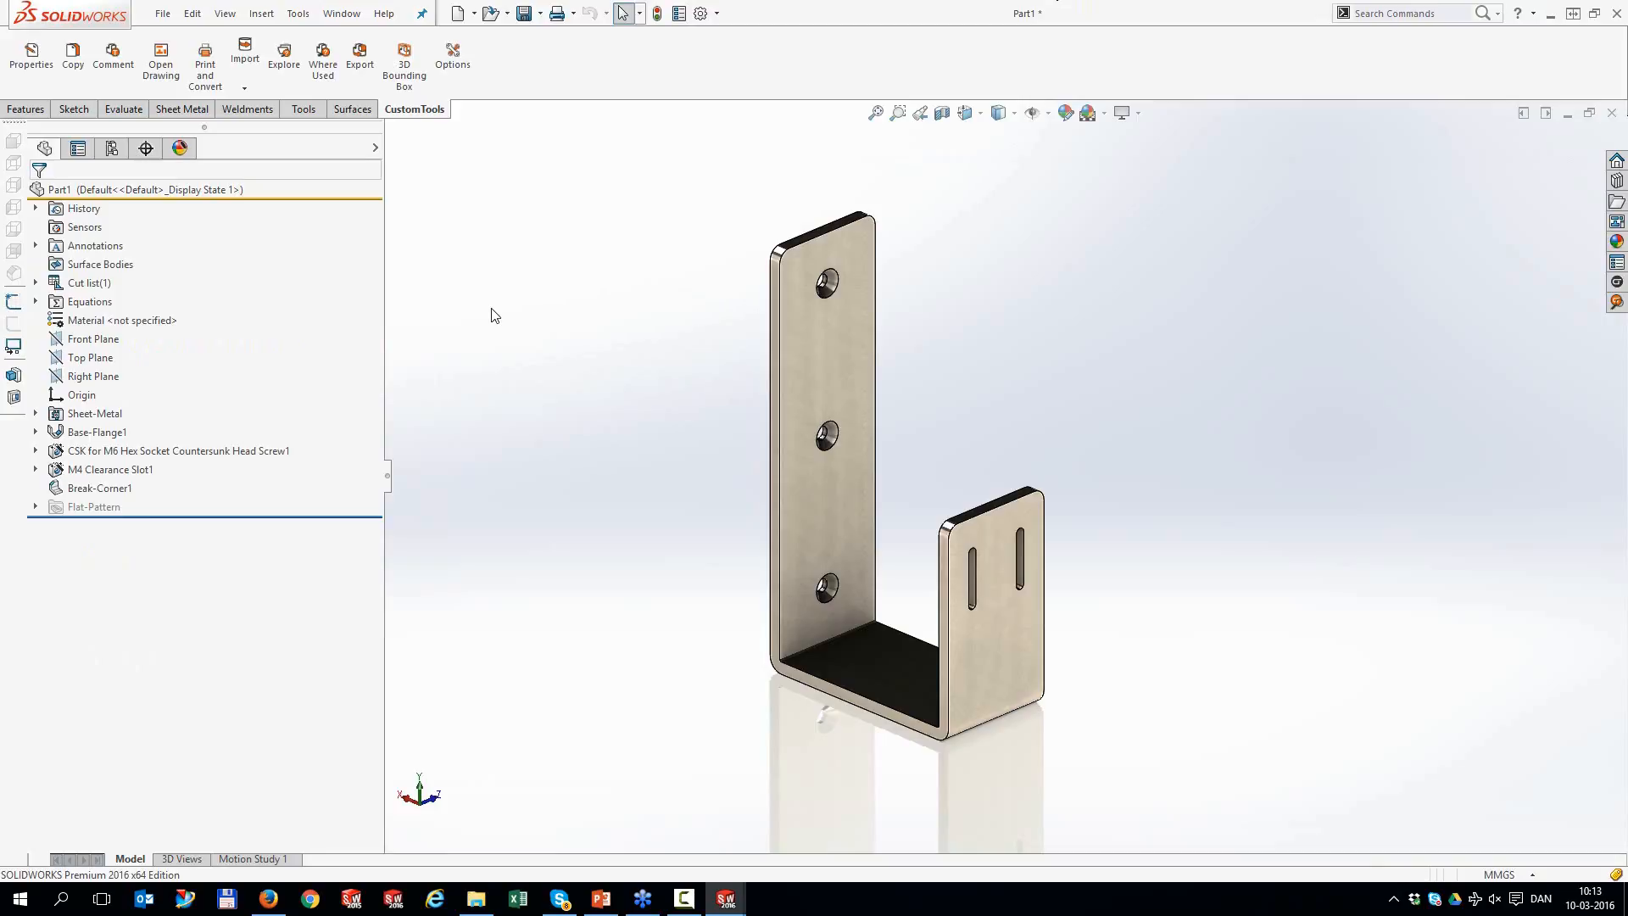
# In RAL_CLEAN's model property definitions, drag the Properties group up to sit directly after Customer
pyautogui.click(452, 71)
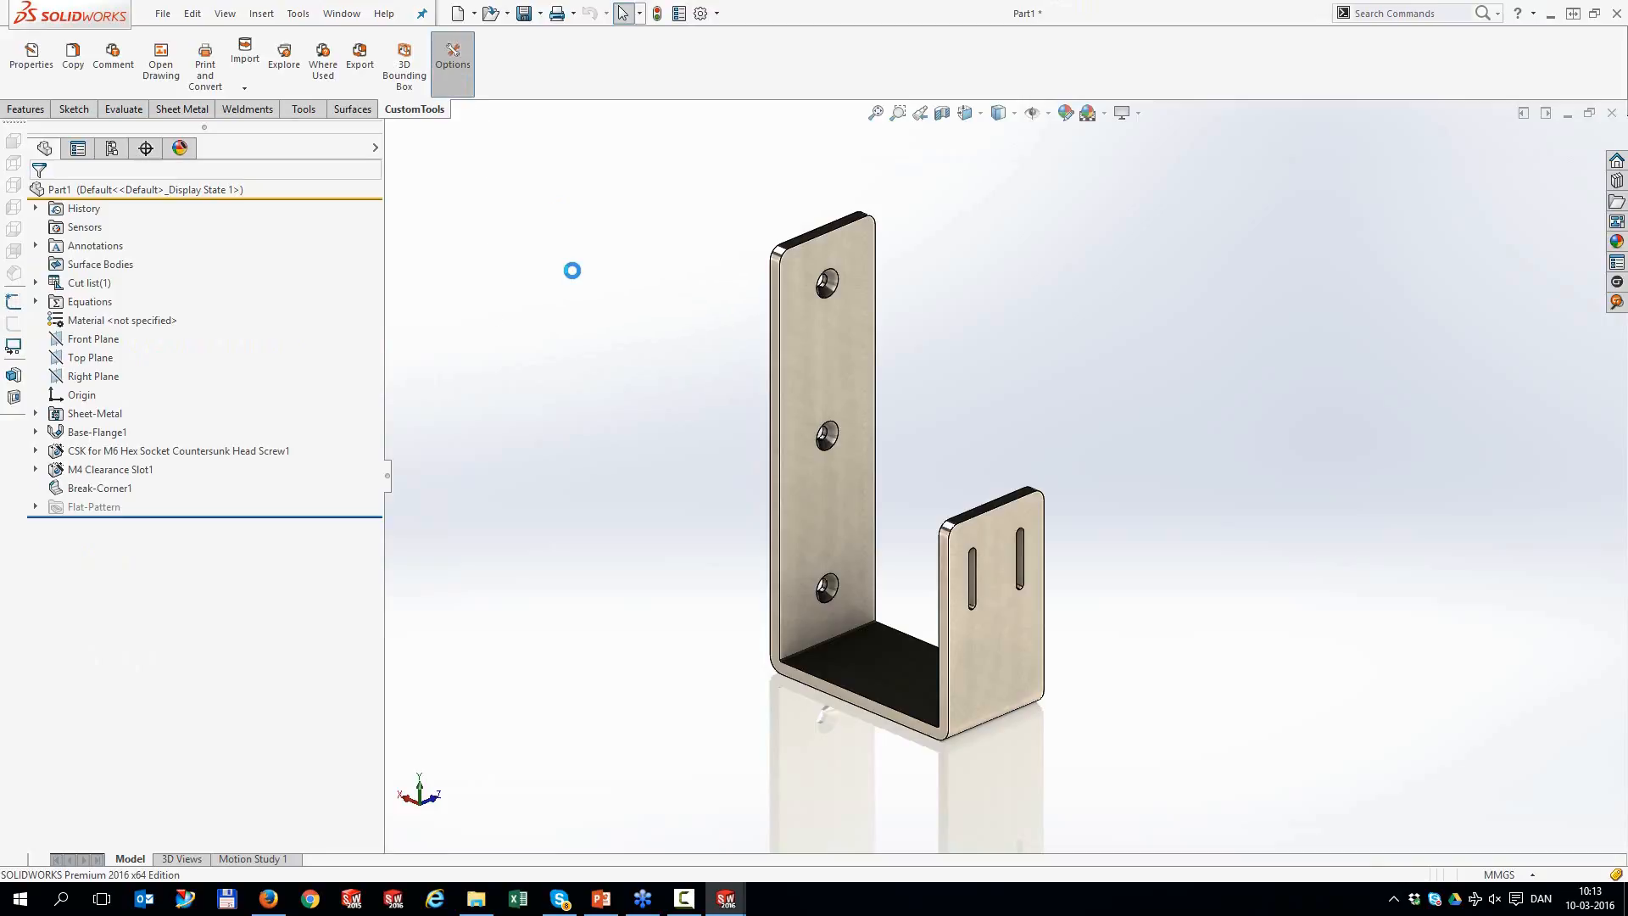
pyautogui.click(158, 167)
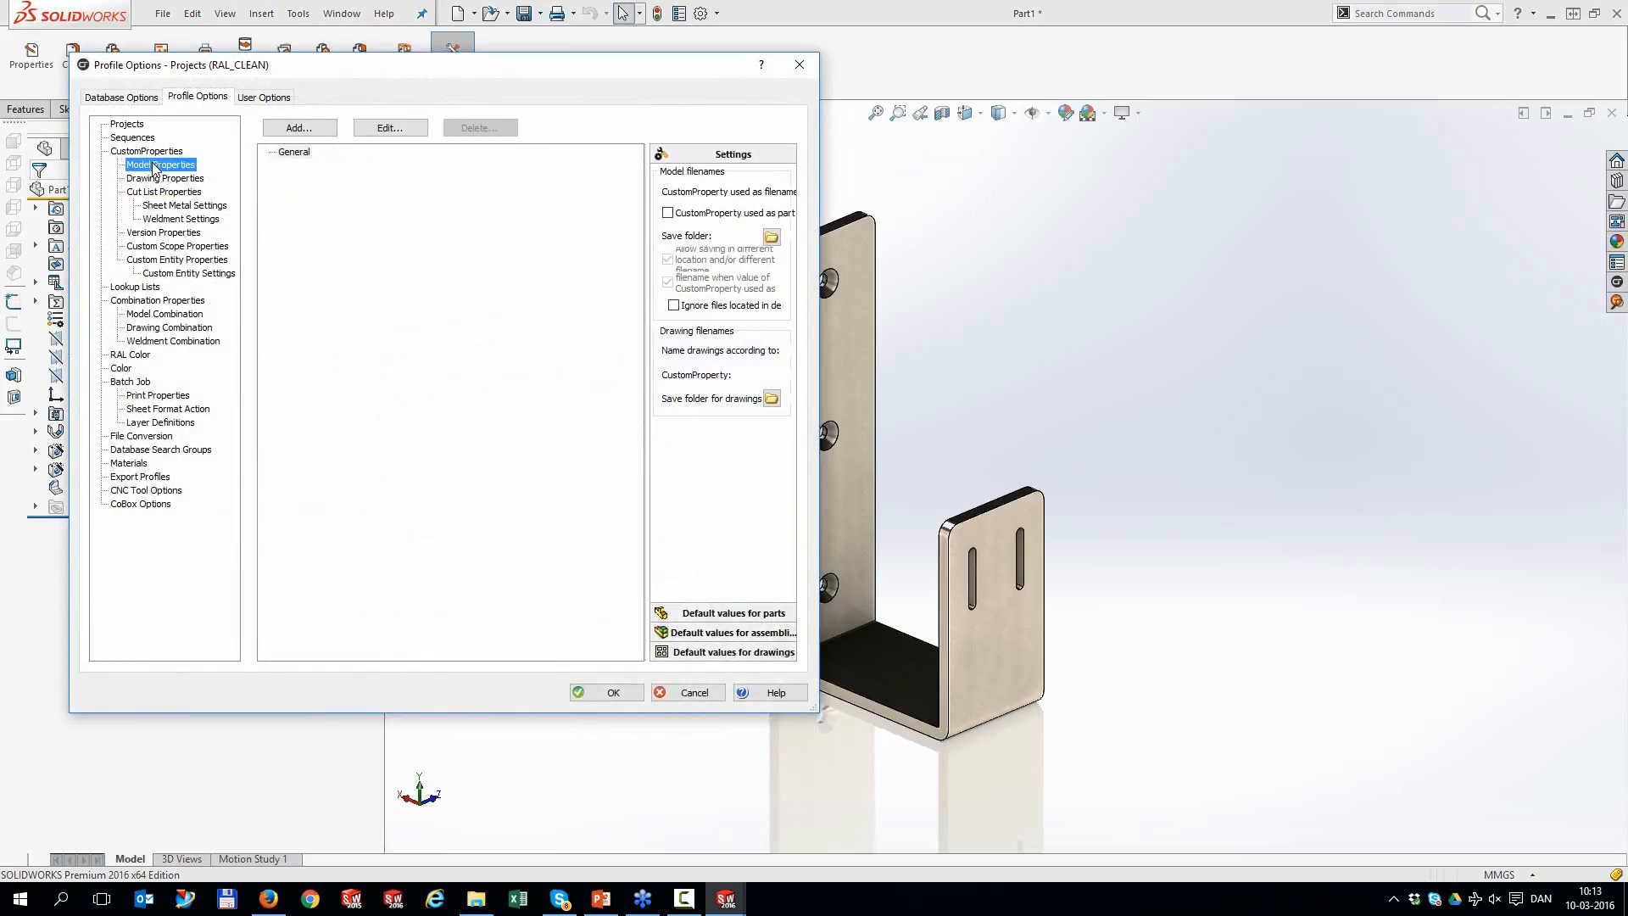
pyautogui.moveTo(280, 334); pyautogui.dragTo(285, 240)
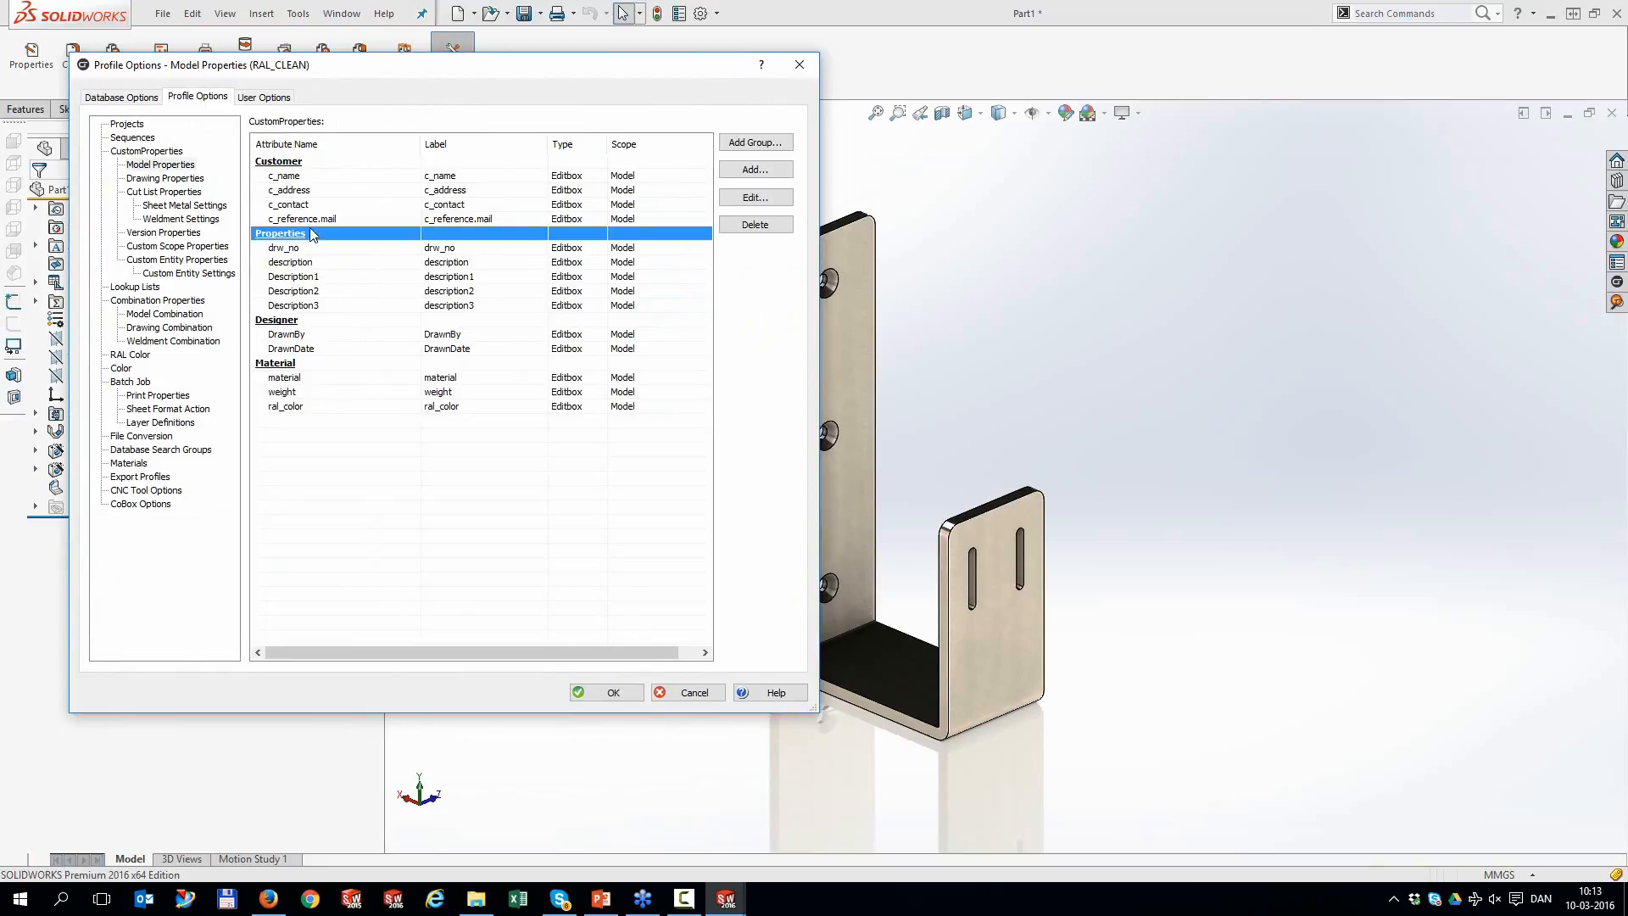
# Give DrawnBy the before-function GetUserInitials and save its definition
pyautogui.doubleClick(301, 336)
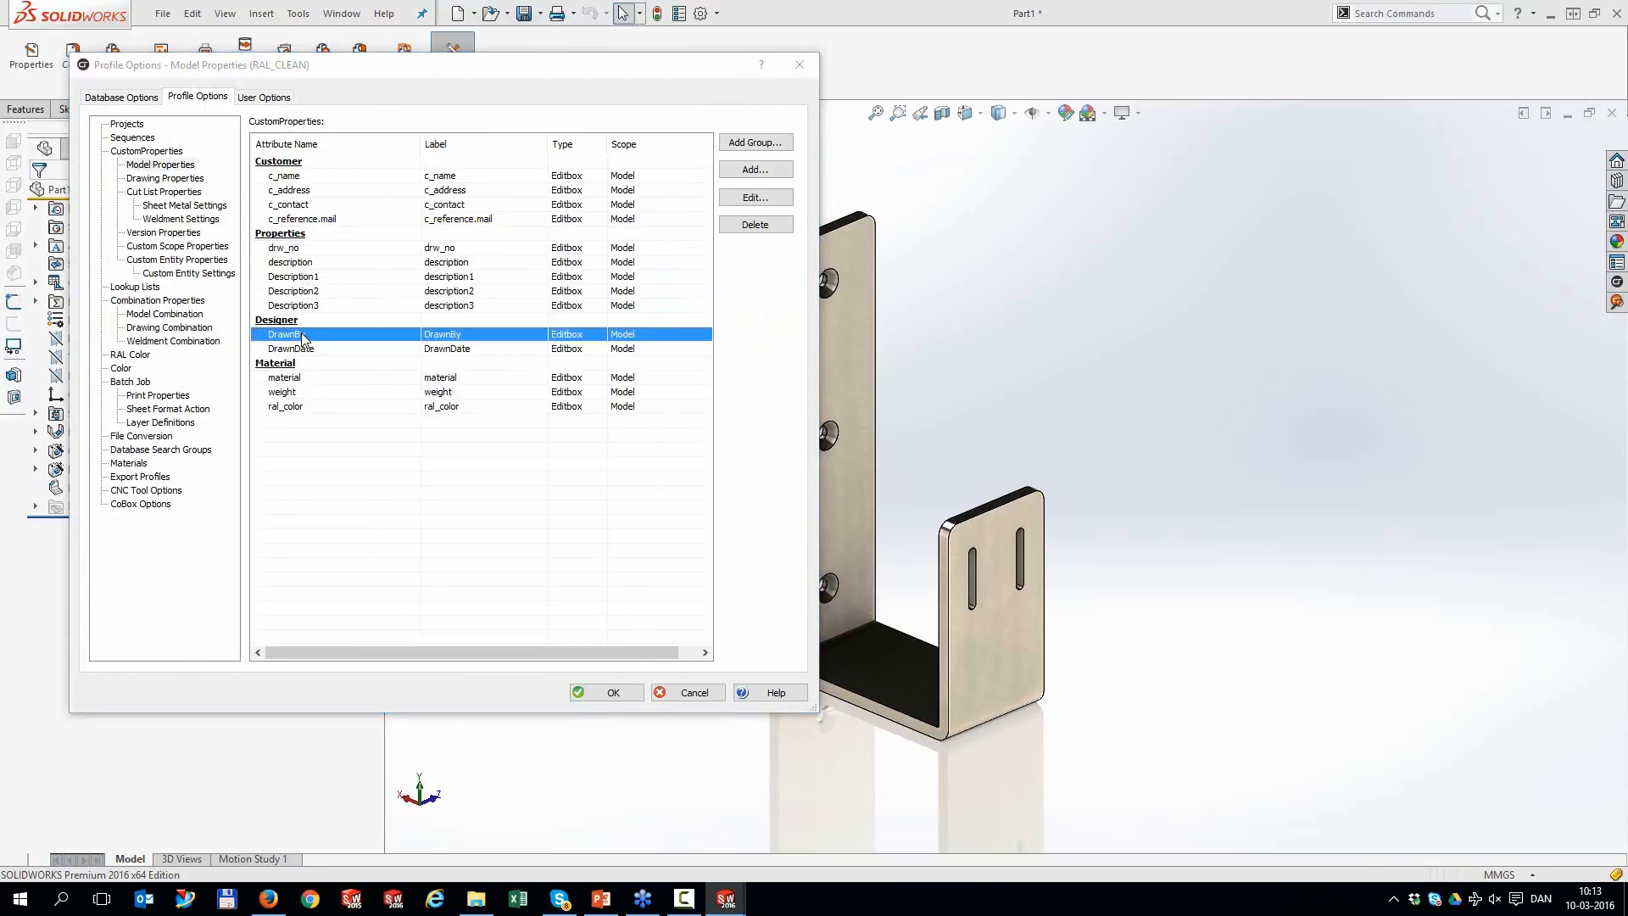
pyautogui.click(474, 600)
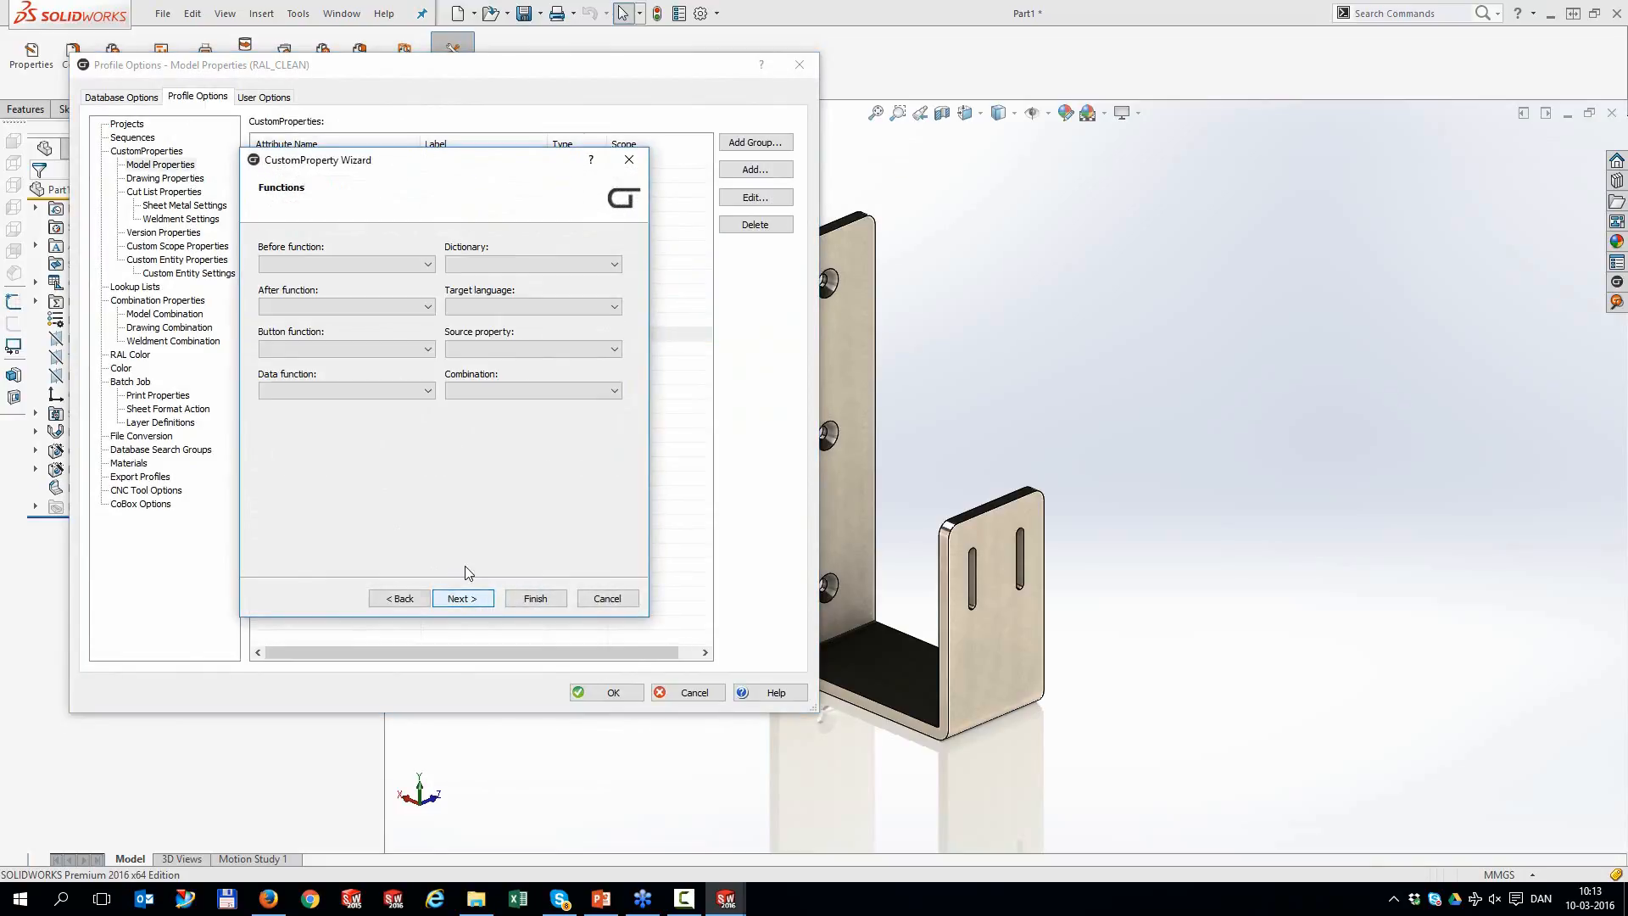
pyautogui.click(368, 266)
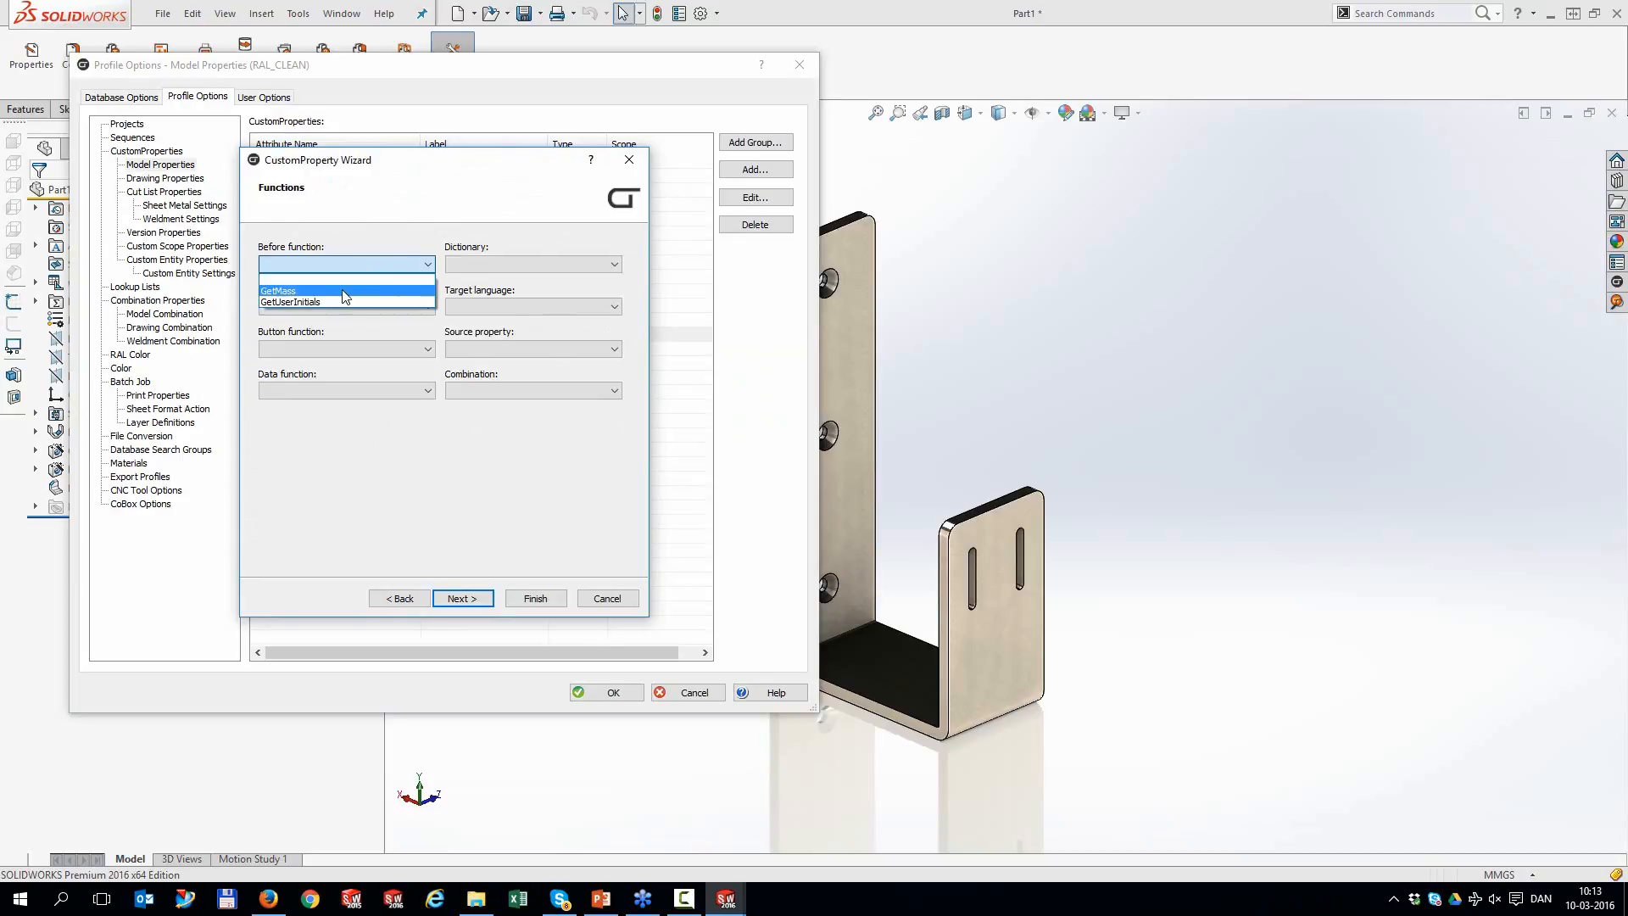
pyautogui.click(320, 302)
pyautogui.click(537, 602)
pyautogui.doubleClick(297, 349)
# Make DrawnDate a Date property with GetCurrentDate as its before-function
pyautogui.click(308, 307)
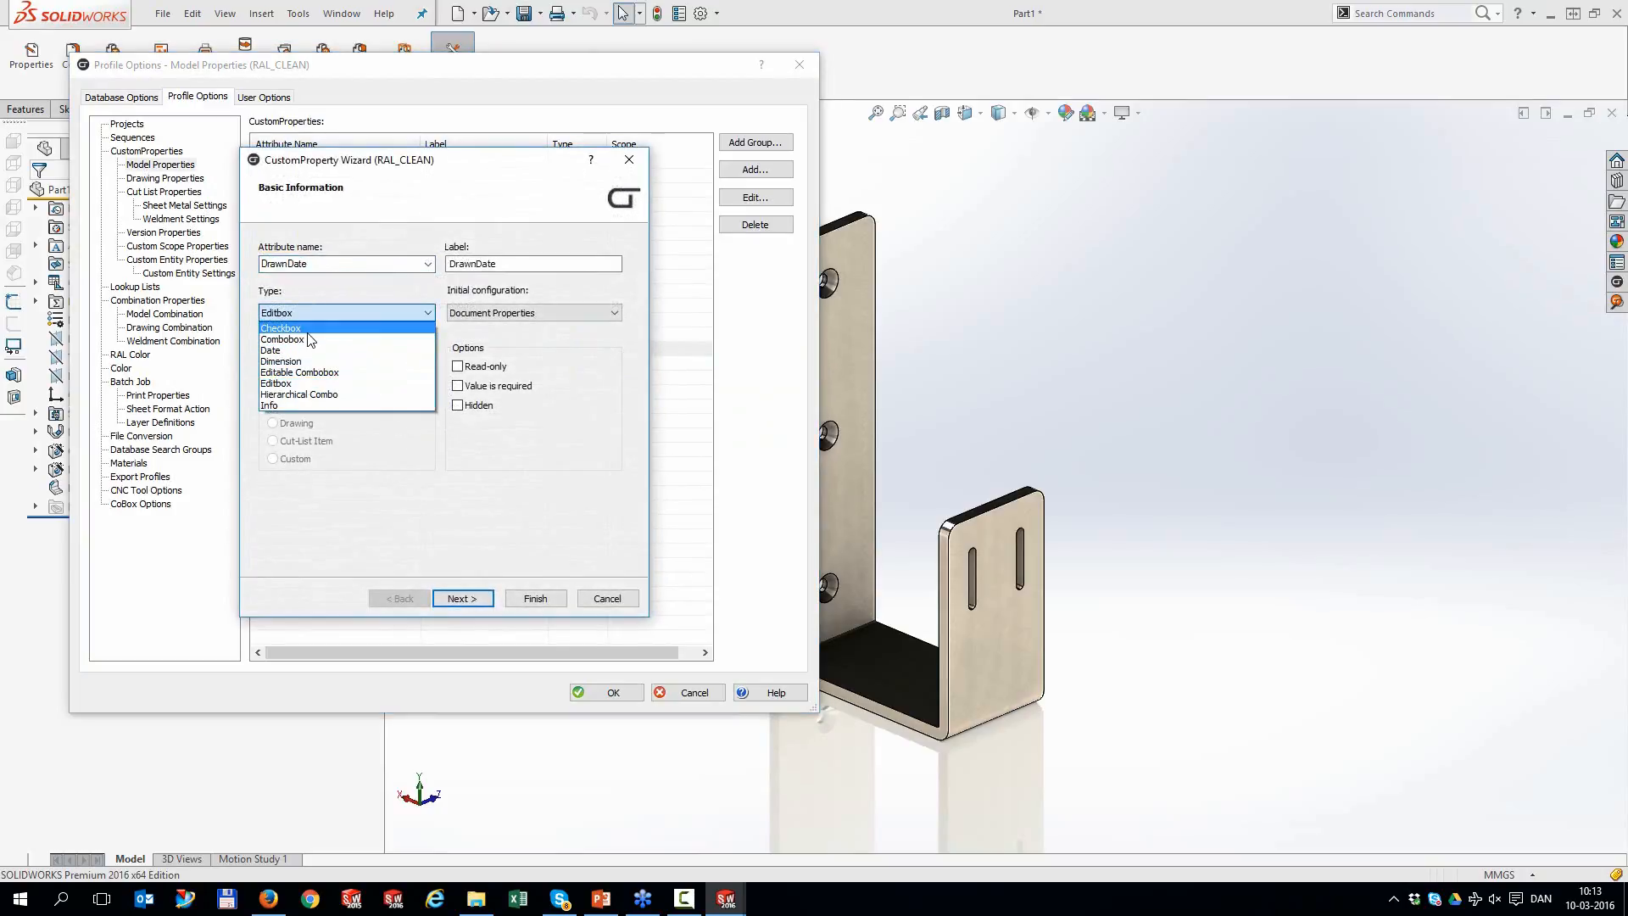
pyautogui.click(310, 350)
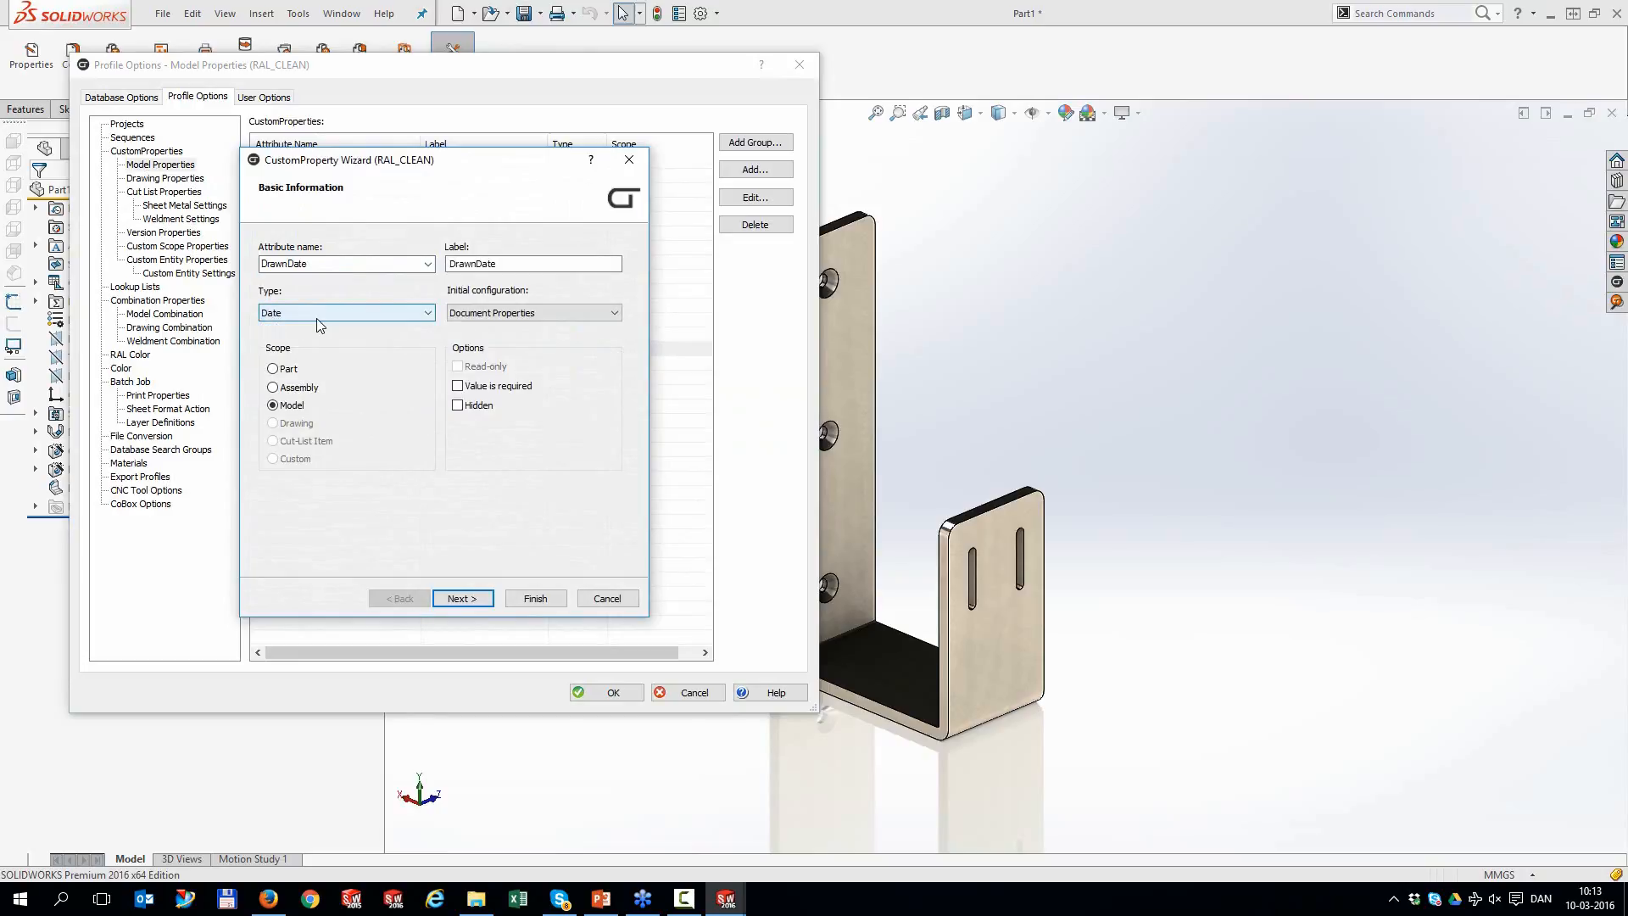
pyautogui.click(463, 598)
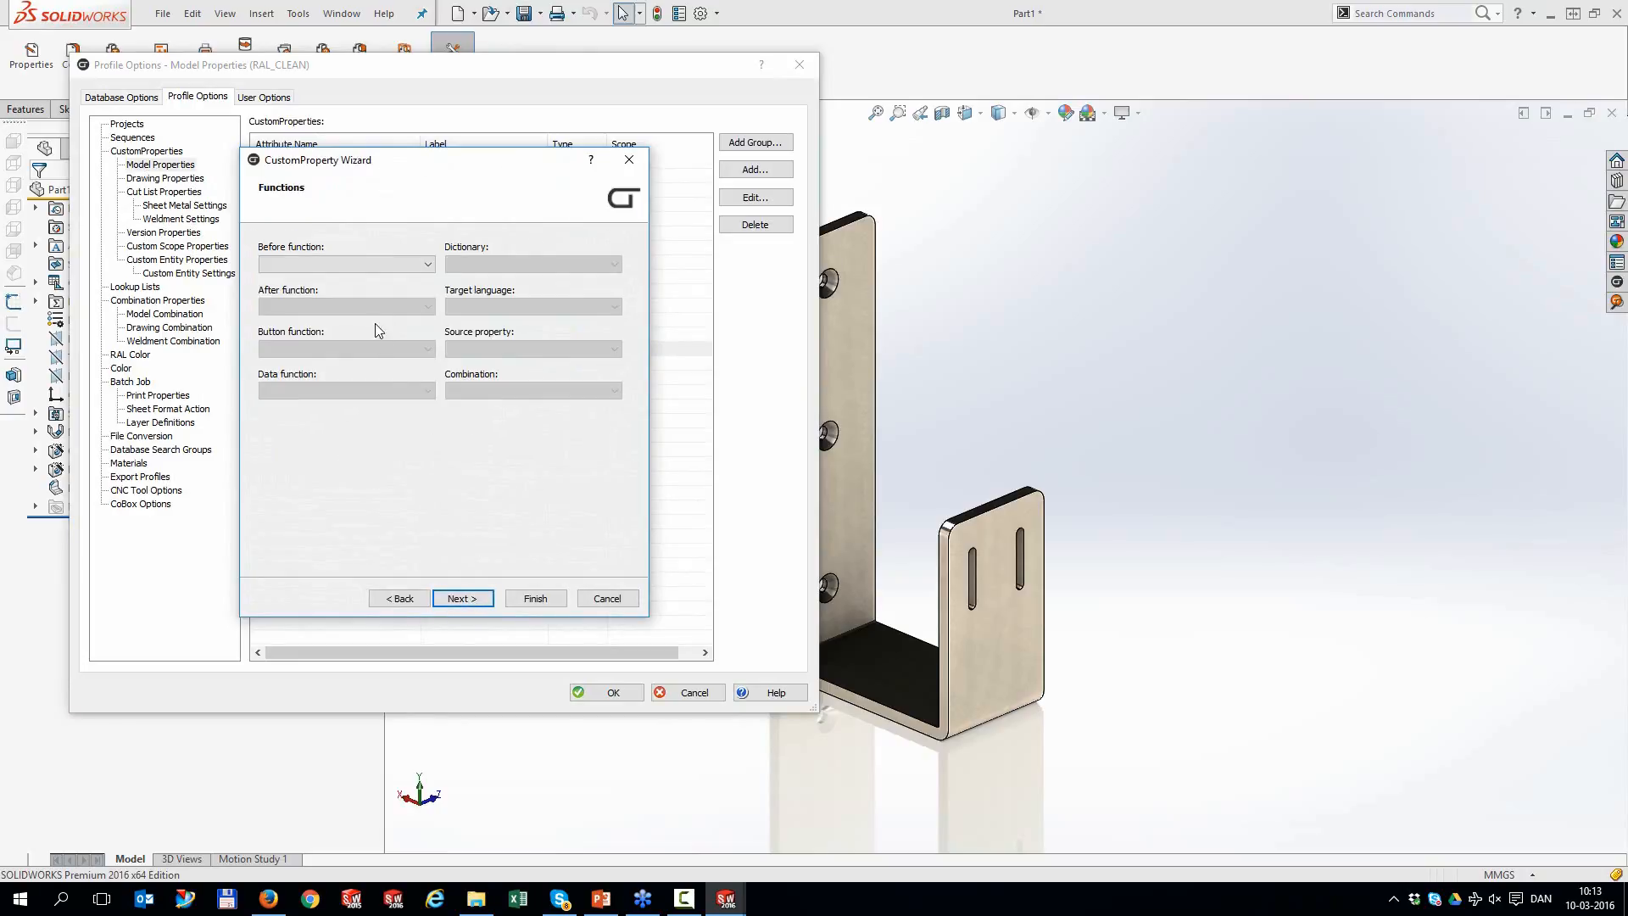
pyautogui.click(369, 263)
pyautogui.click(365, 291)
pyautogui.click(462, 598)
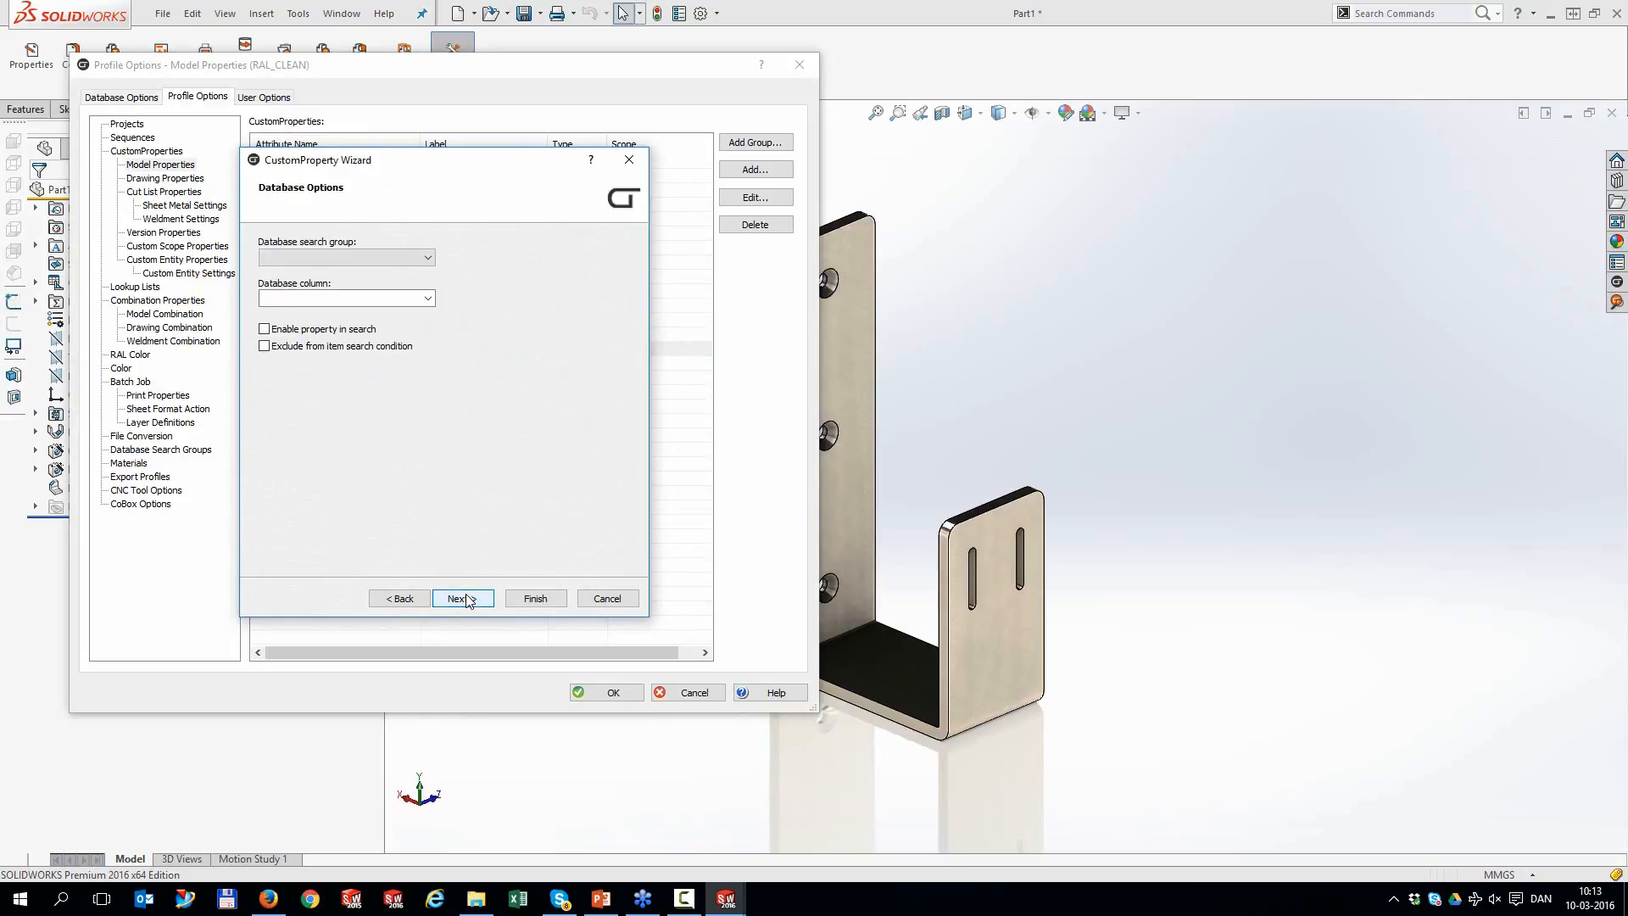
pyautogui.click(467, 599)
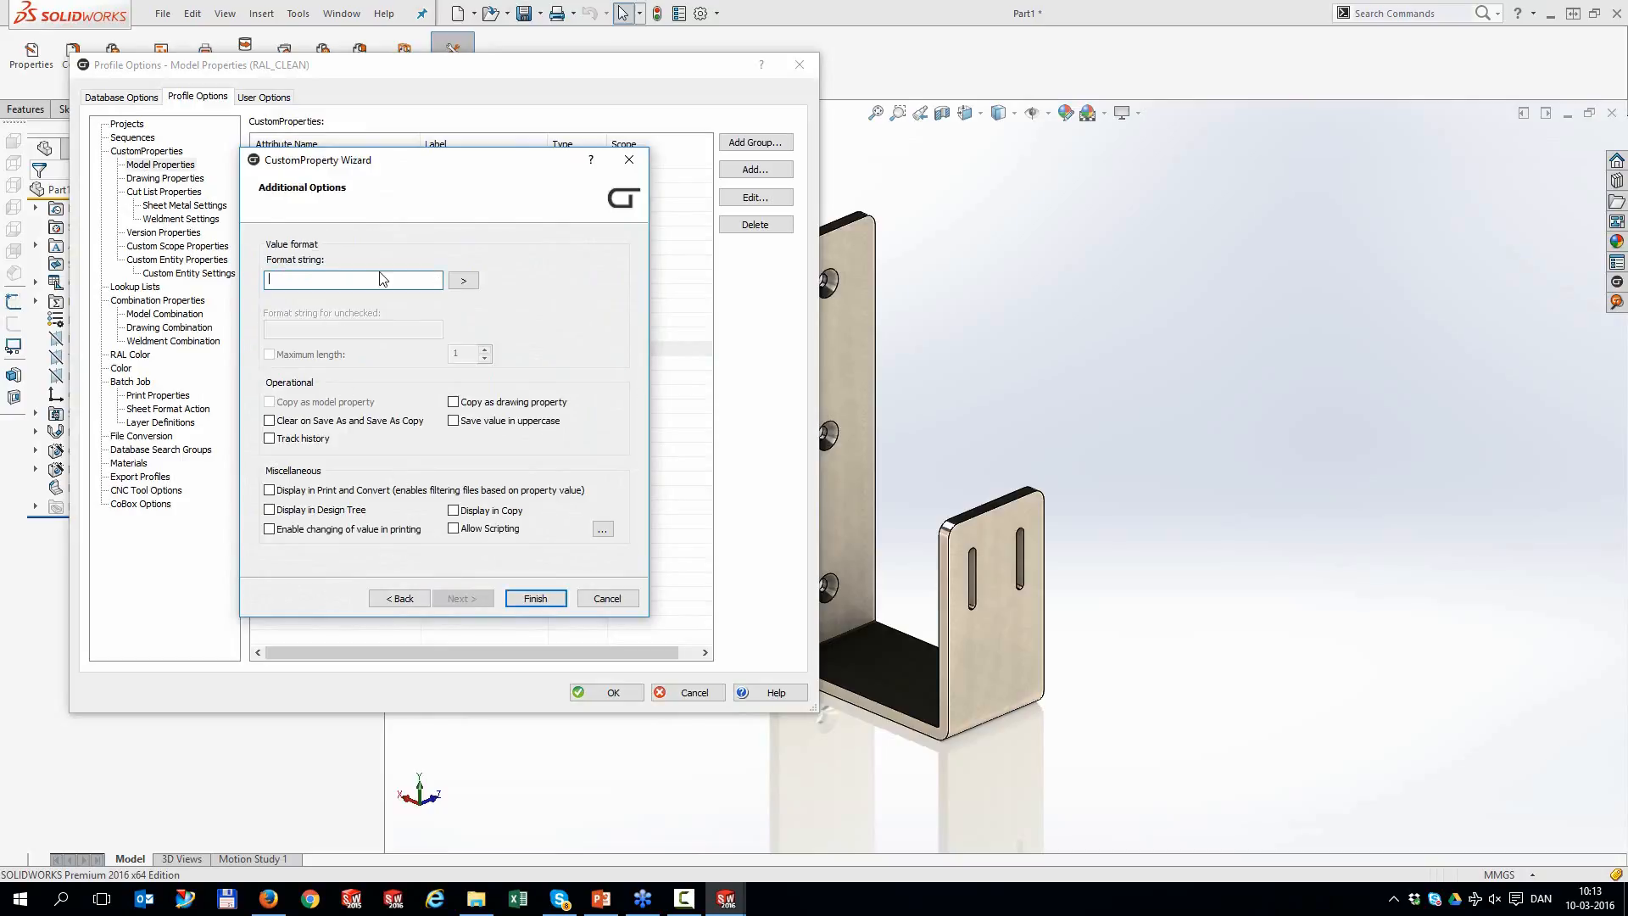
# Give DrawnDate the date format dd-MM-yyyy and save its definition
pyautogui.click(463, 280)
pyautogui.click(544, 304)
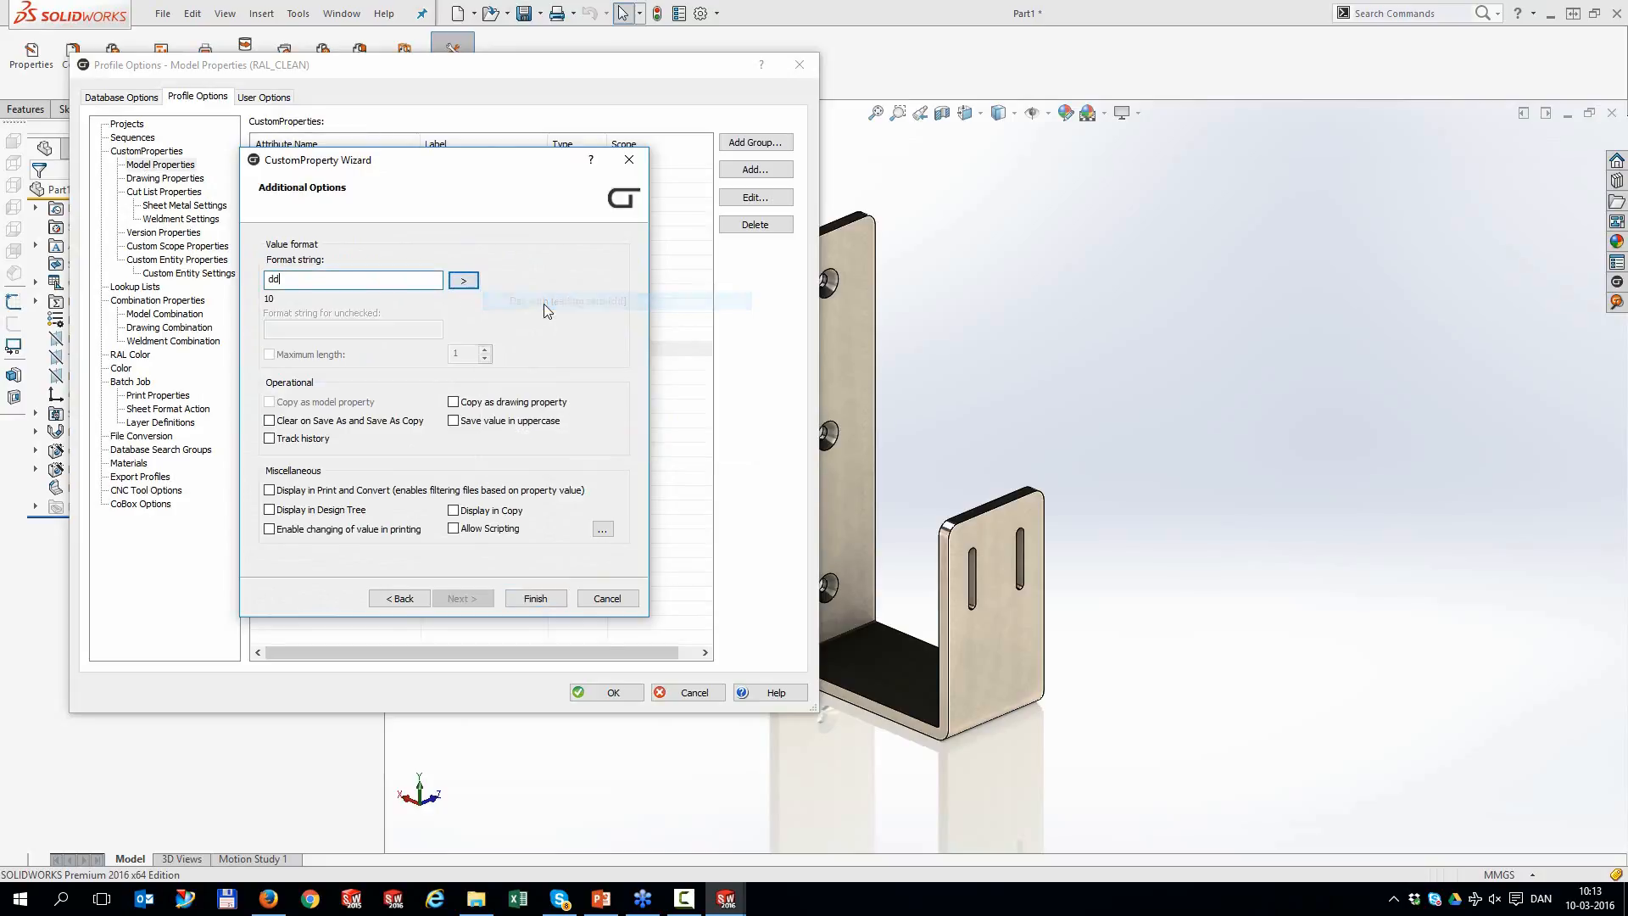
pyautogui.write('-')
pyautogui.click(464, 280)
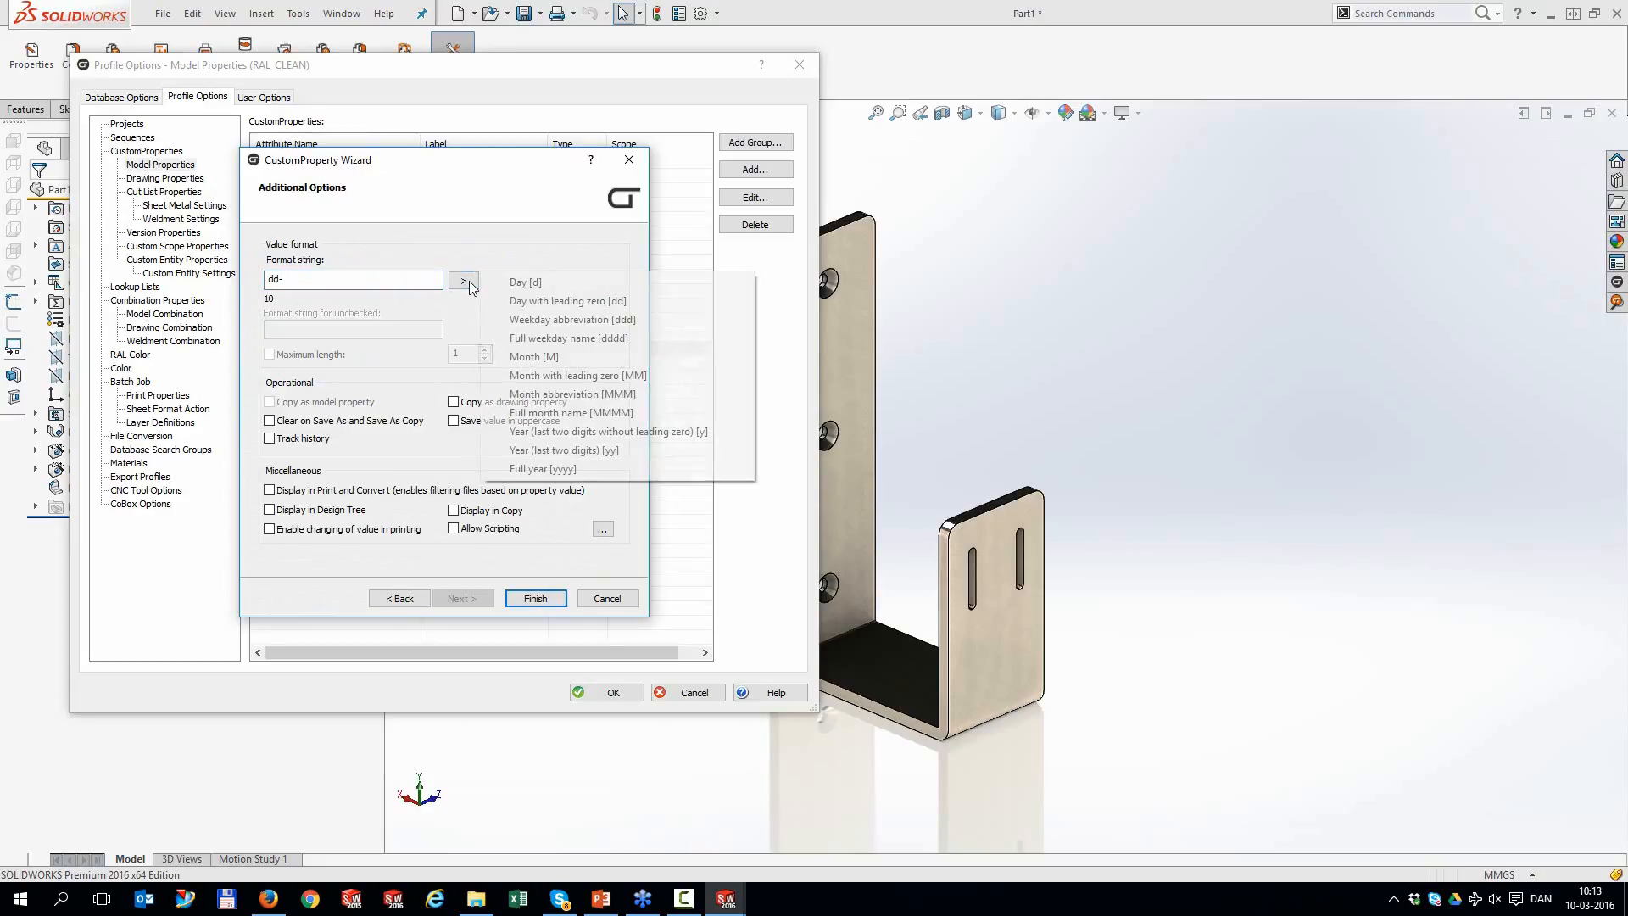
pyautogui.click(528, 375)
pyautogui.write('-')
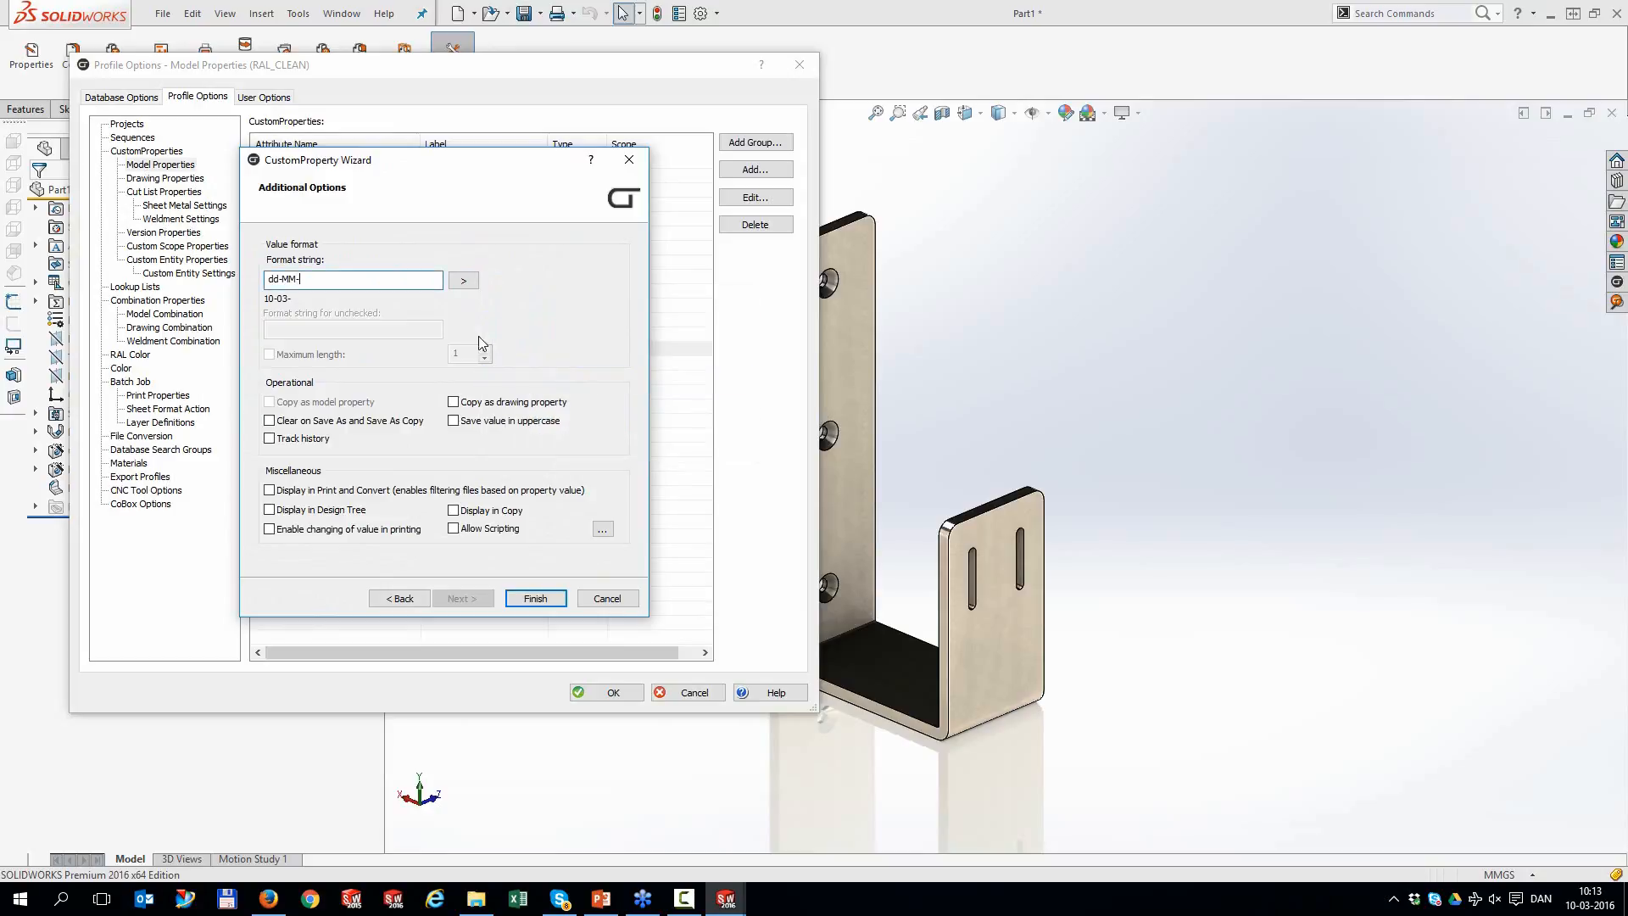
pyautogui.click(464, 281)
pyautogui.click(534, 469)
pyautogui.click(536, 598)
pyautogui.doubleClick(288, 378)
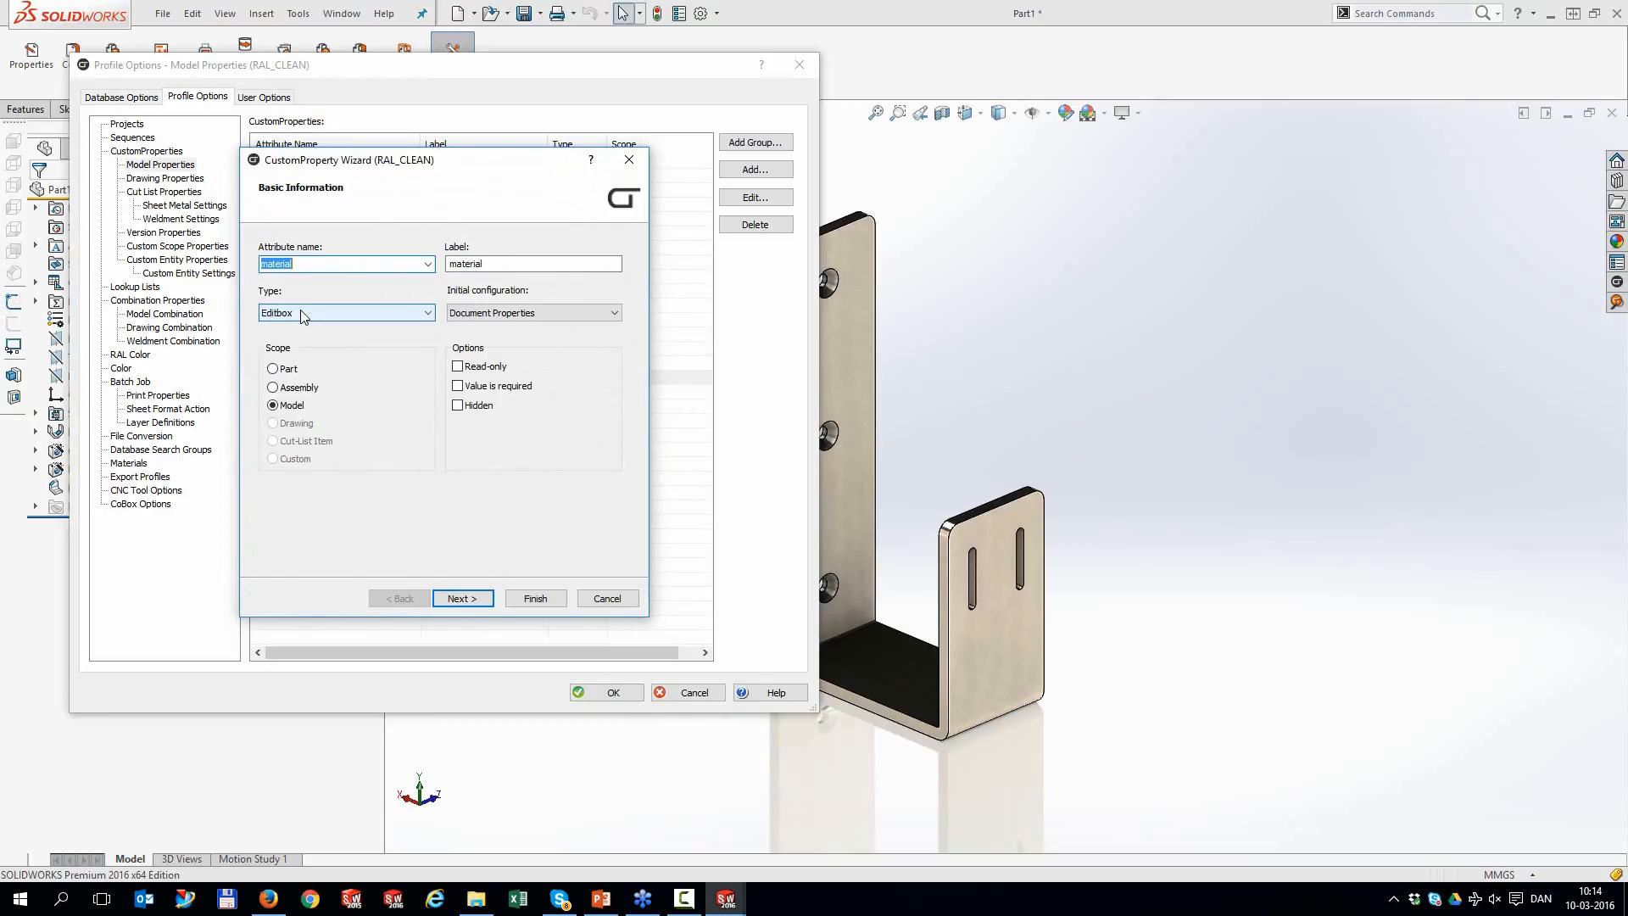
# Make material a Combobox property with GetMaterials as its before-function
pyautogui.click(302, 313)
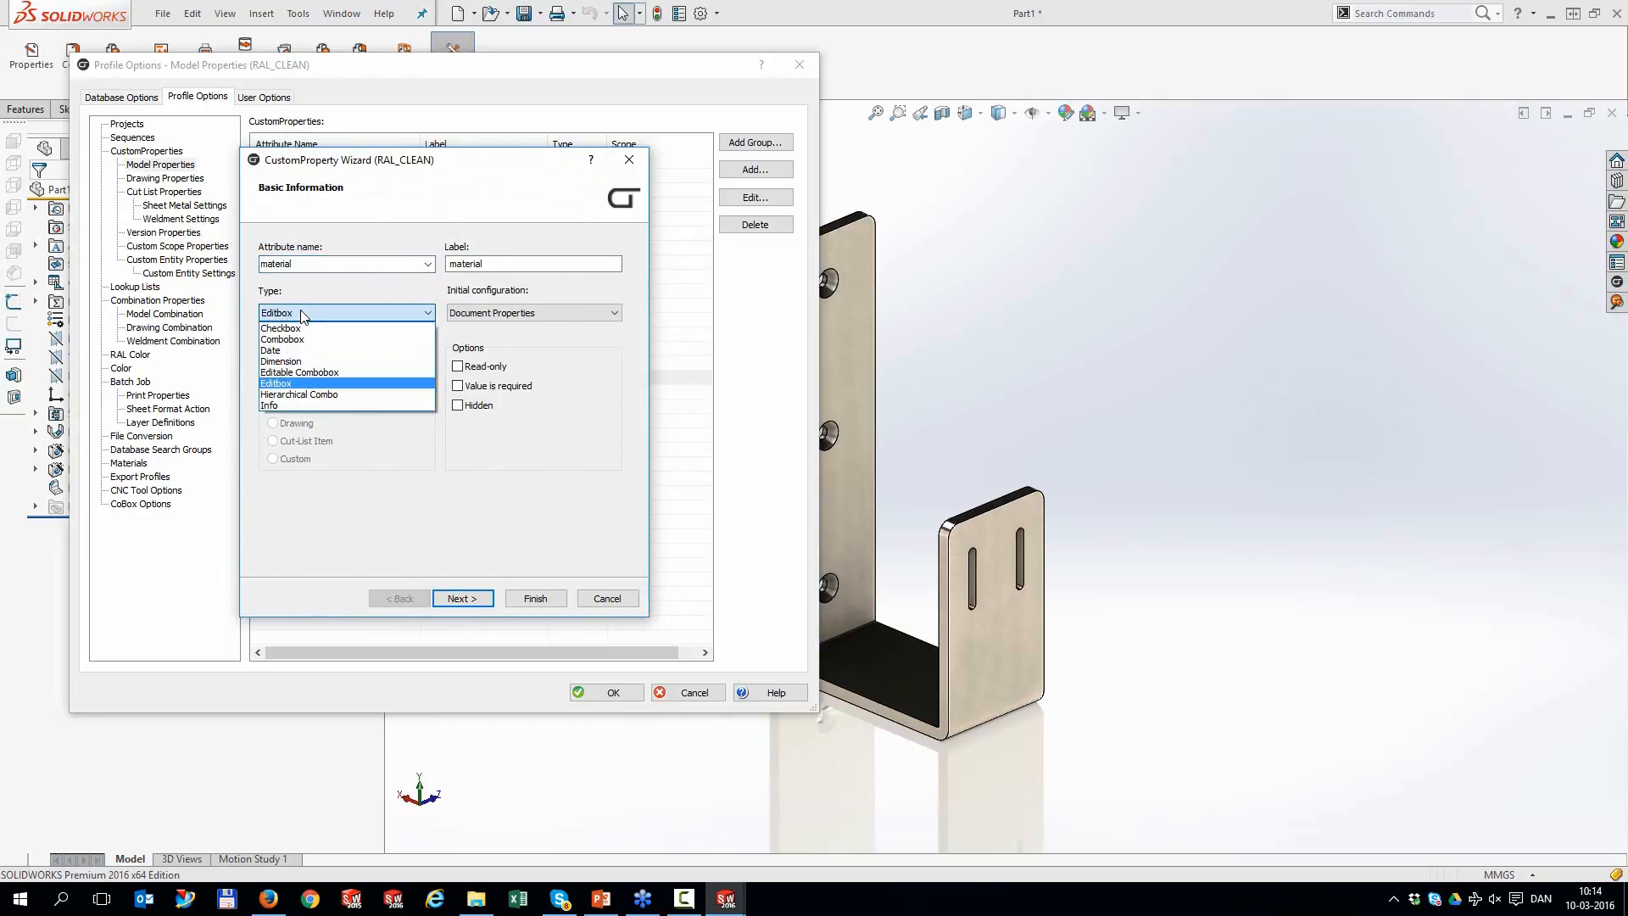
pyautogui.click(301, 339)
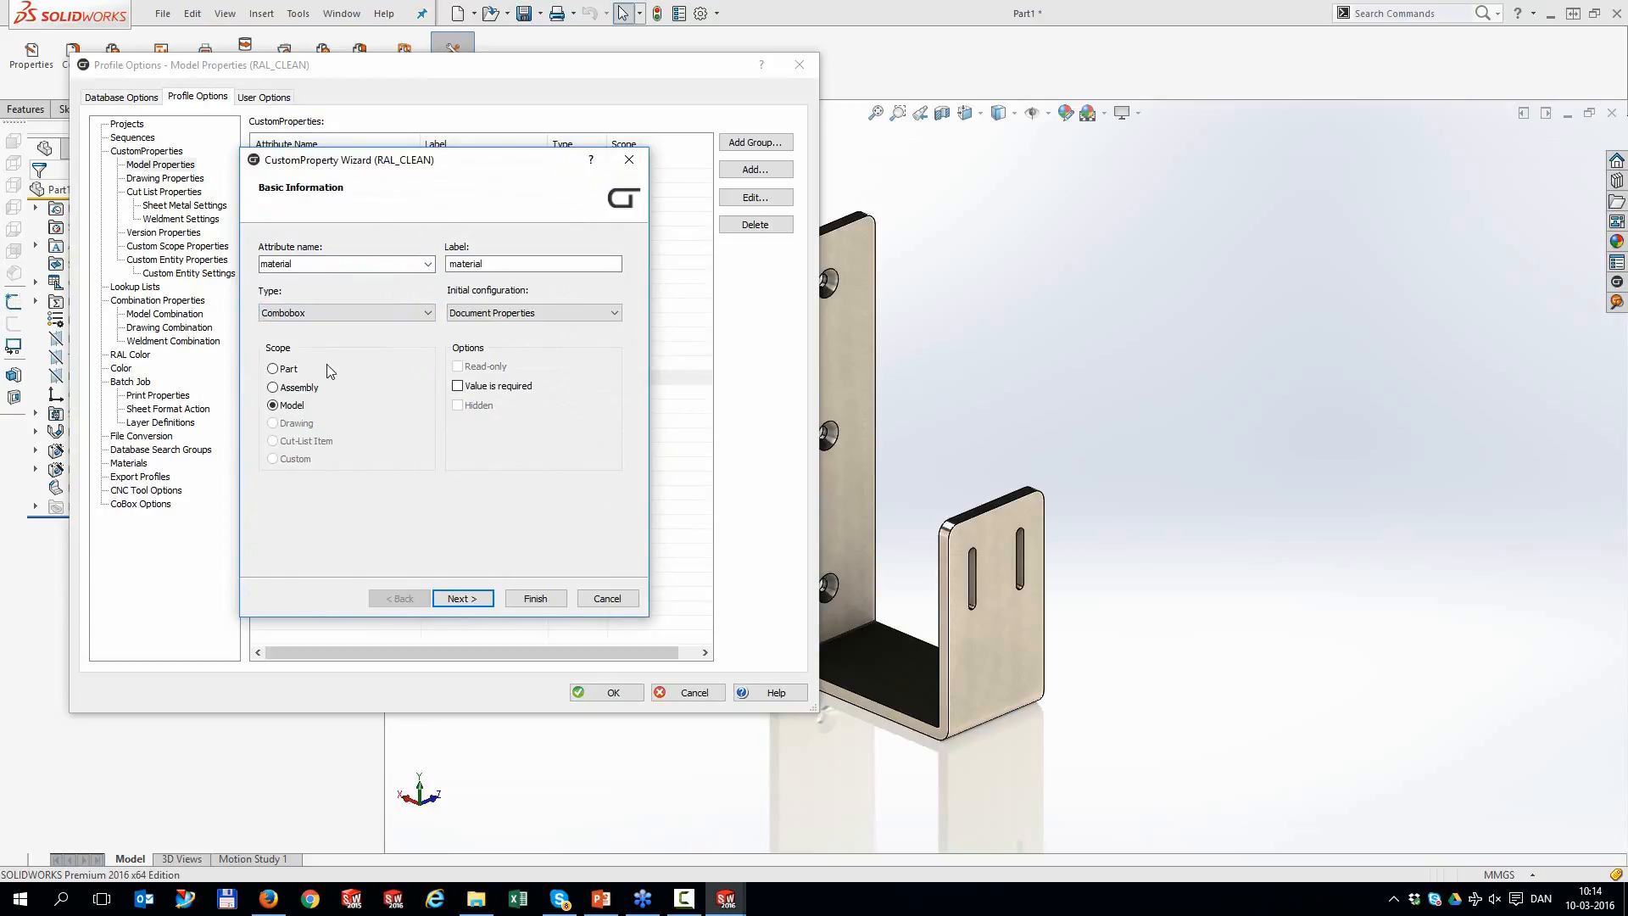
pyautogui.click(481, 604)
pyautogui.click(356, 265)
pyautogui.click(360, 302)
pyautogui.click(536, 597)
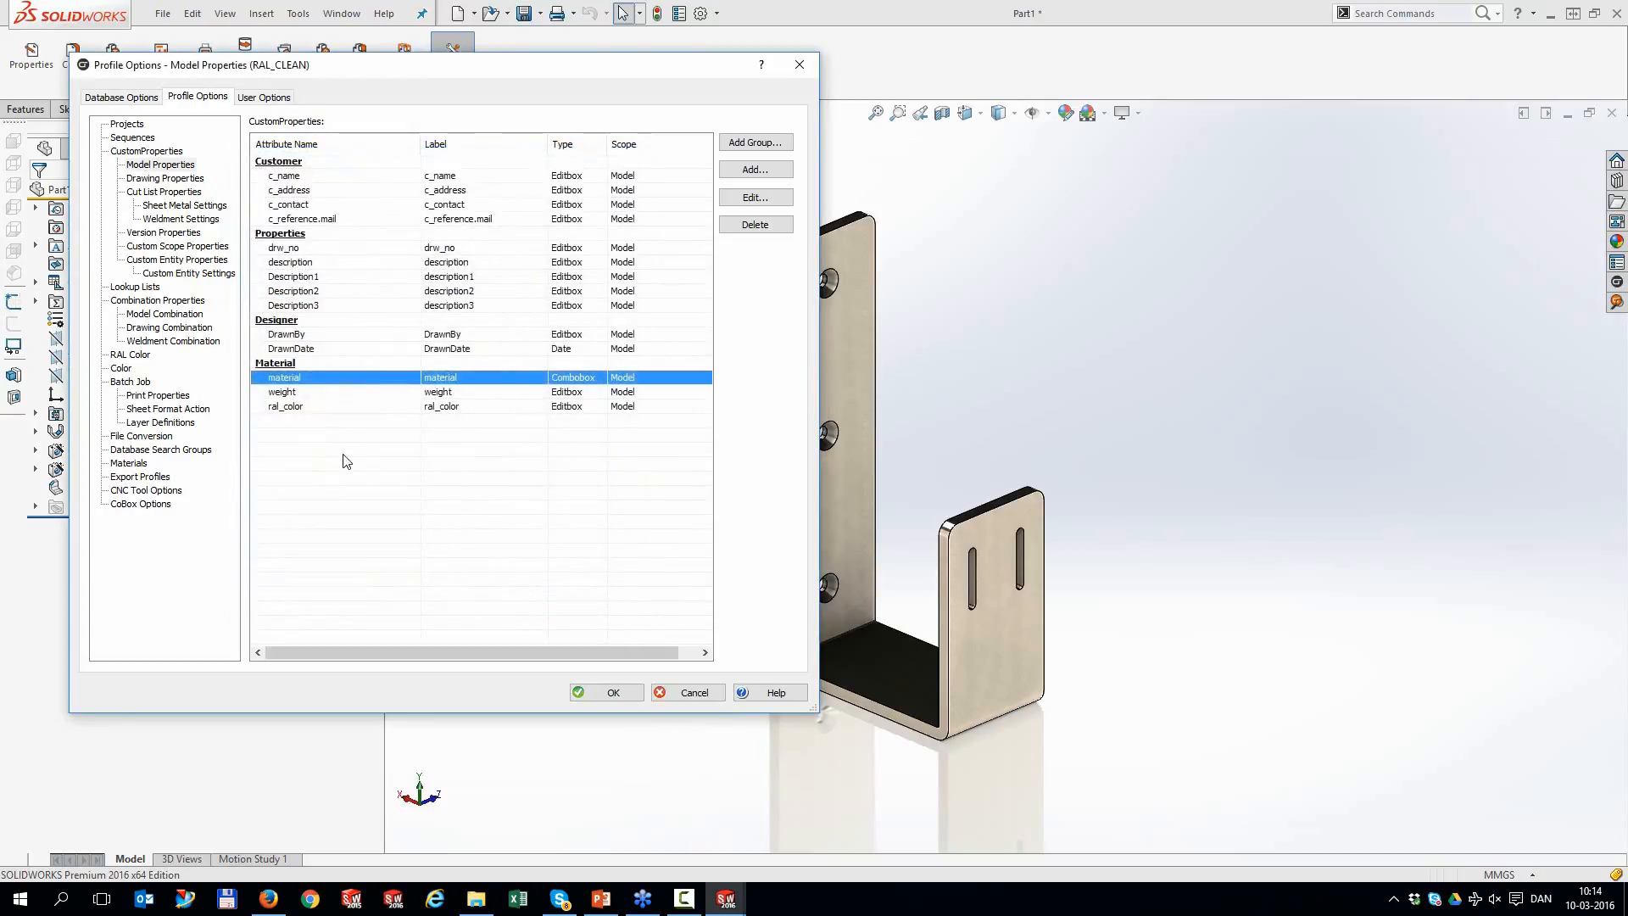
# Give the weight property GetMass as its before-function
pyautogui.doubleClick(282, 394)
pyautogui.click(462, 599)
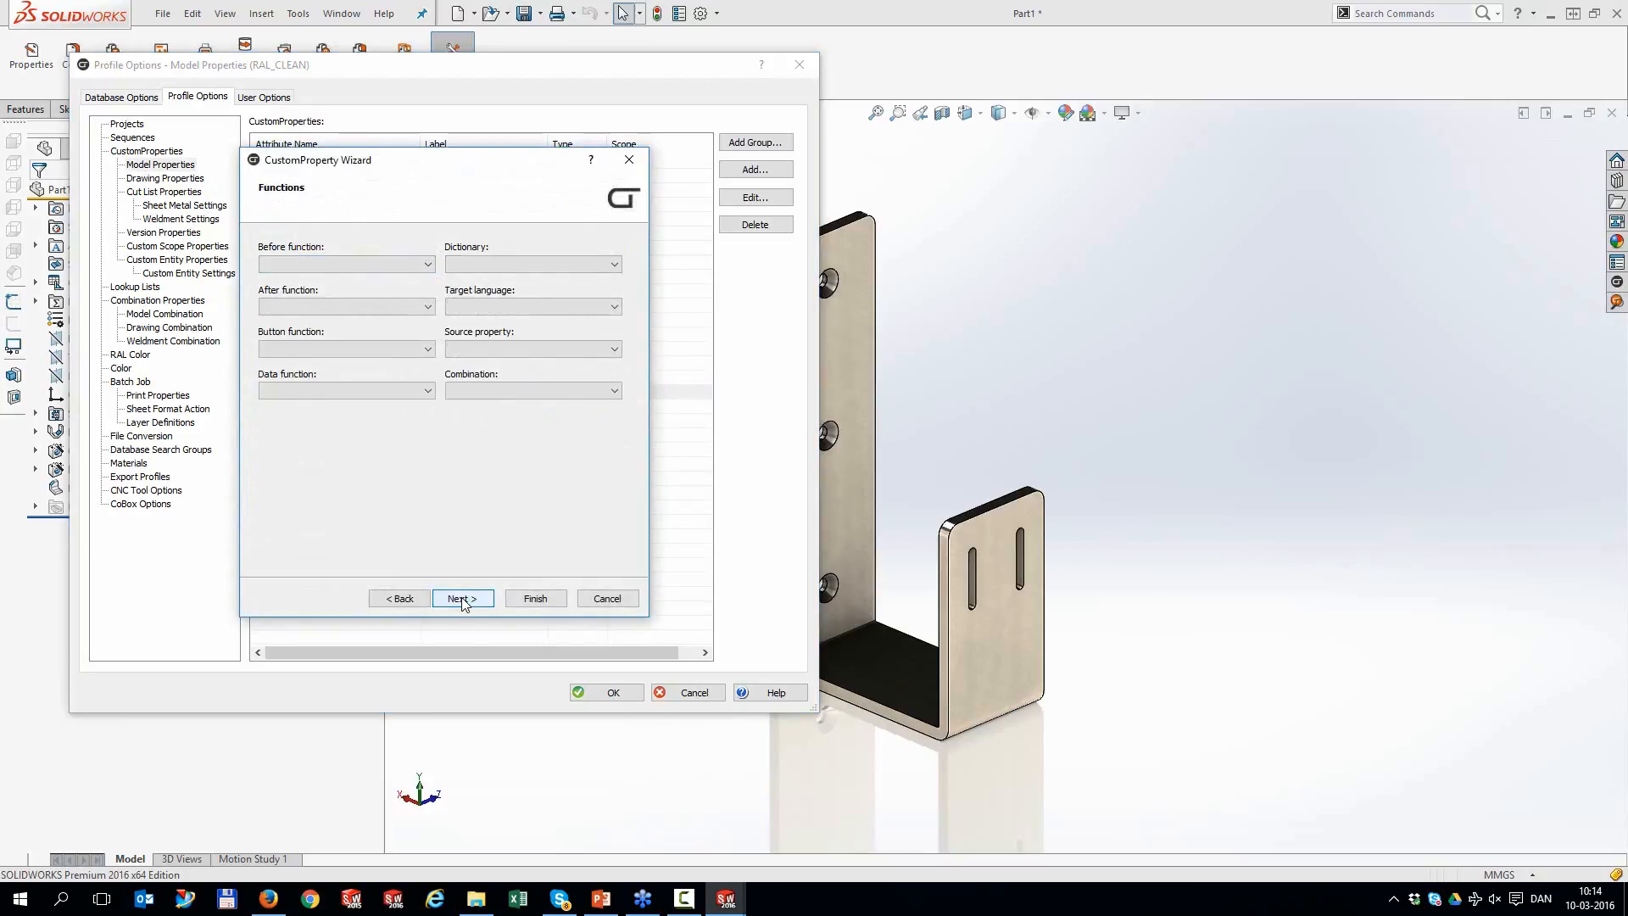
pyautogui.click(353, 263)
pyautogui.click(356, 288)
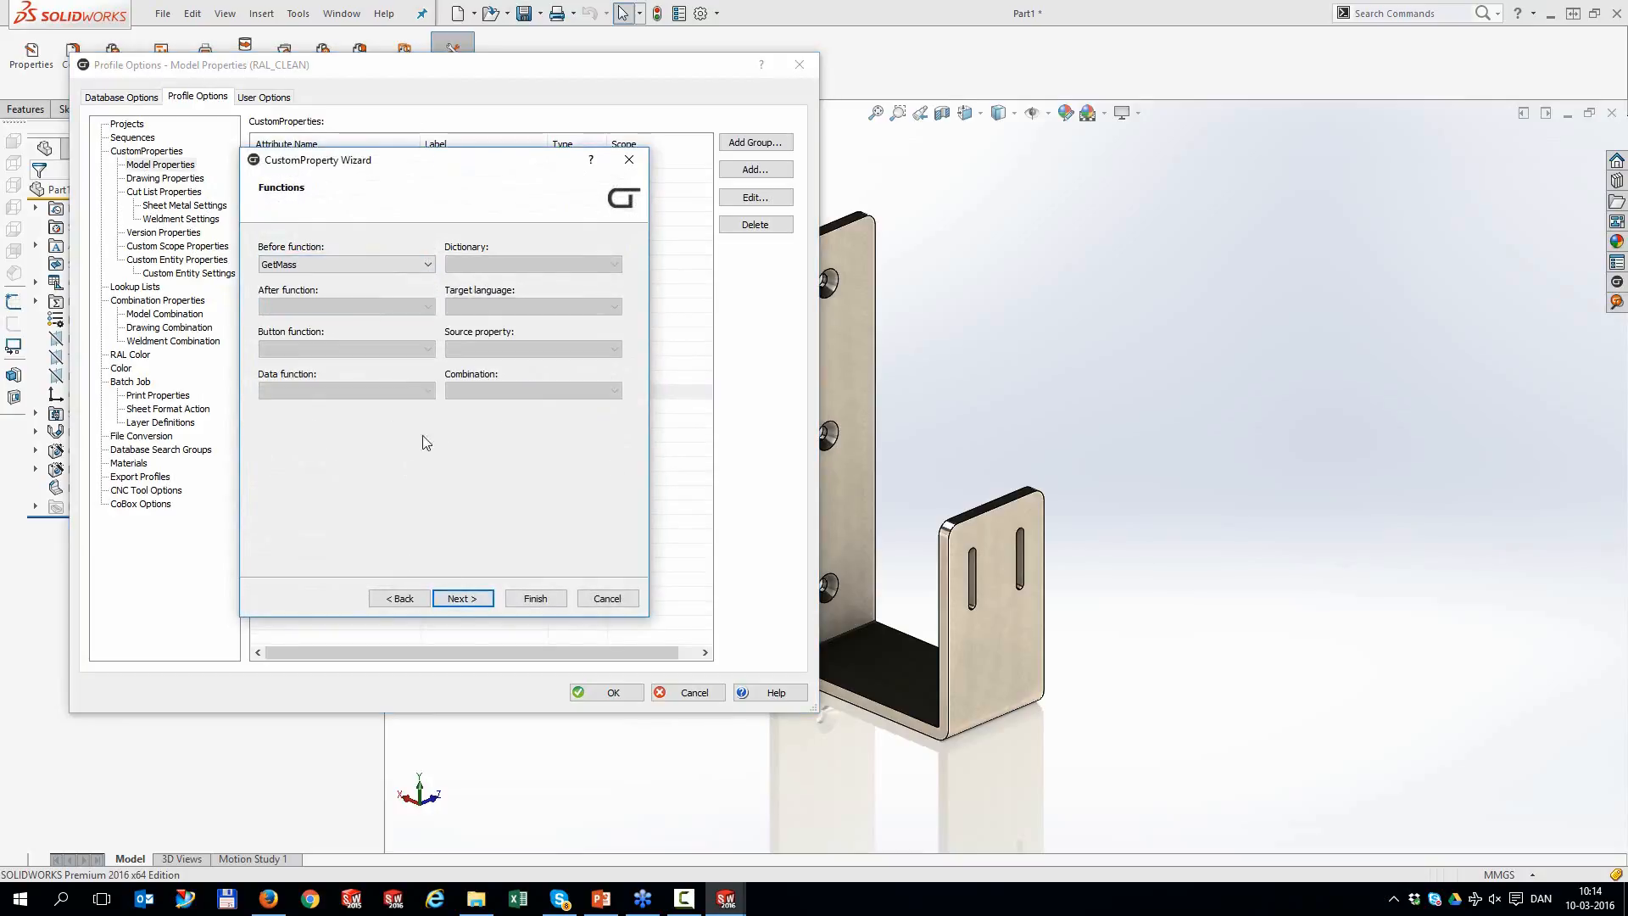
pyautogui.click(536, 598)
# Set GetRALColor as the ral_color property's button function
pyautogui.doubleClick(297, 407)
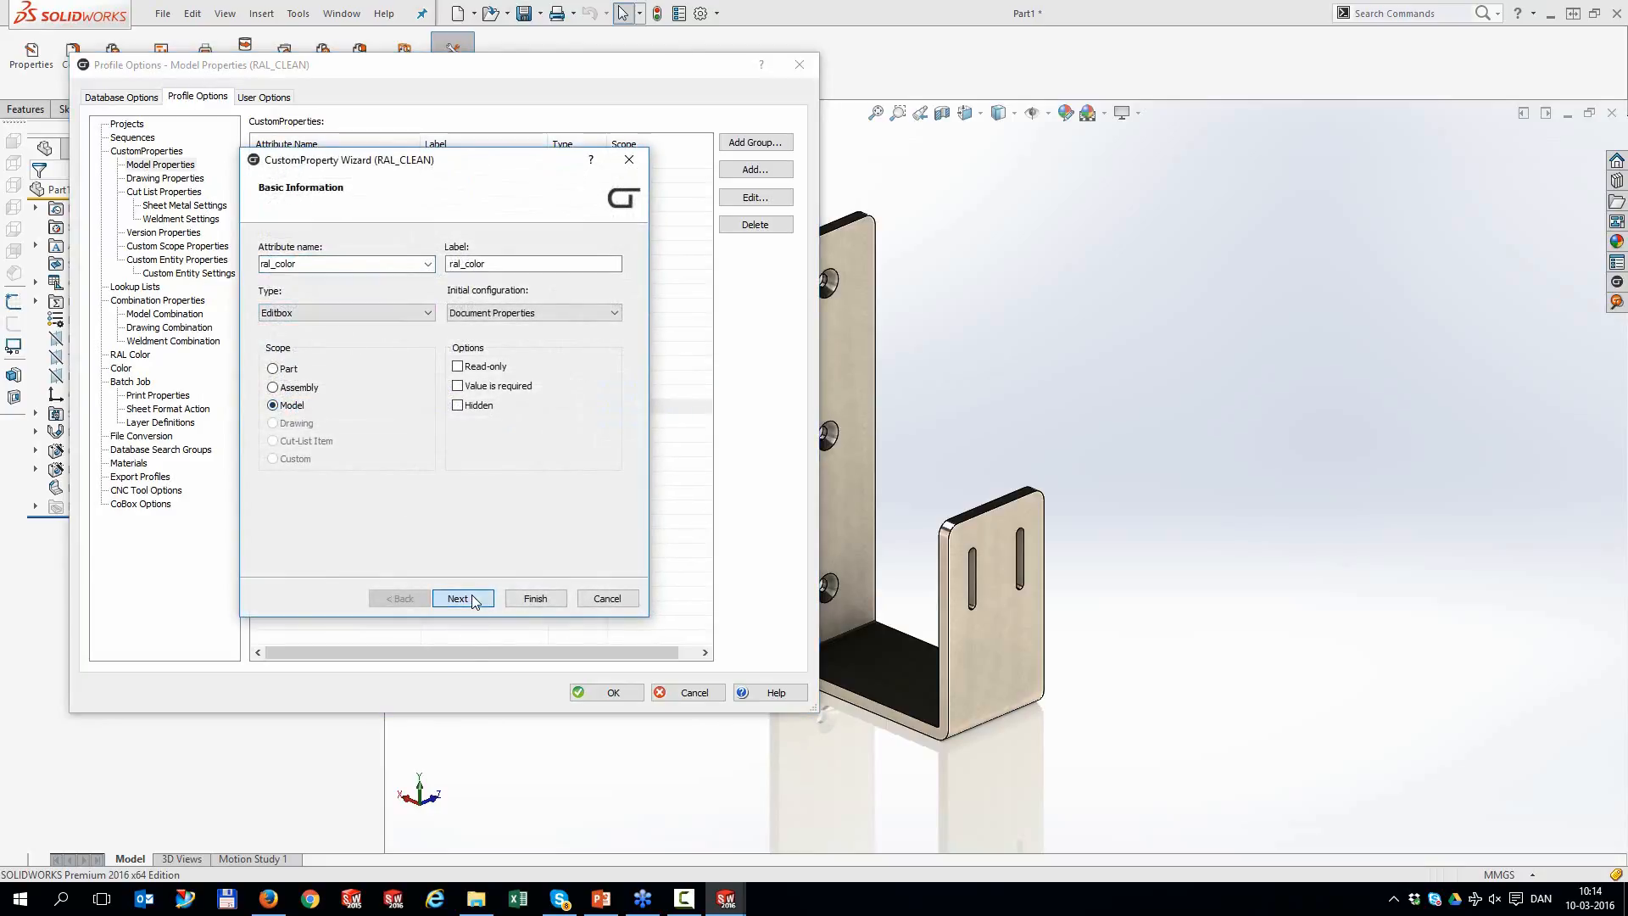
pyautogui.click(463, 599)
pyautogui.click(339, 349)
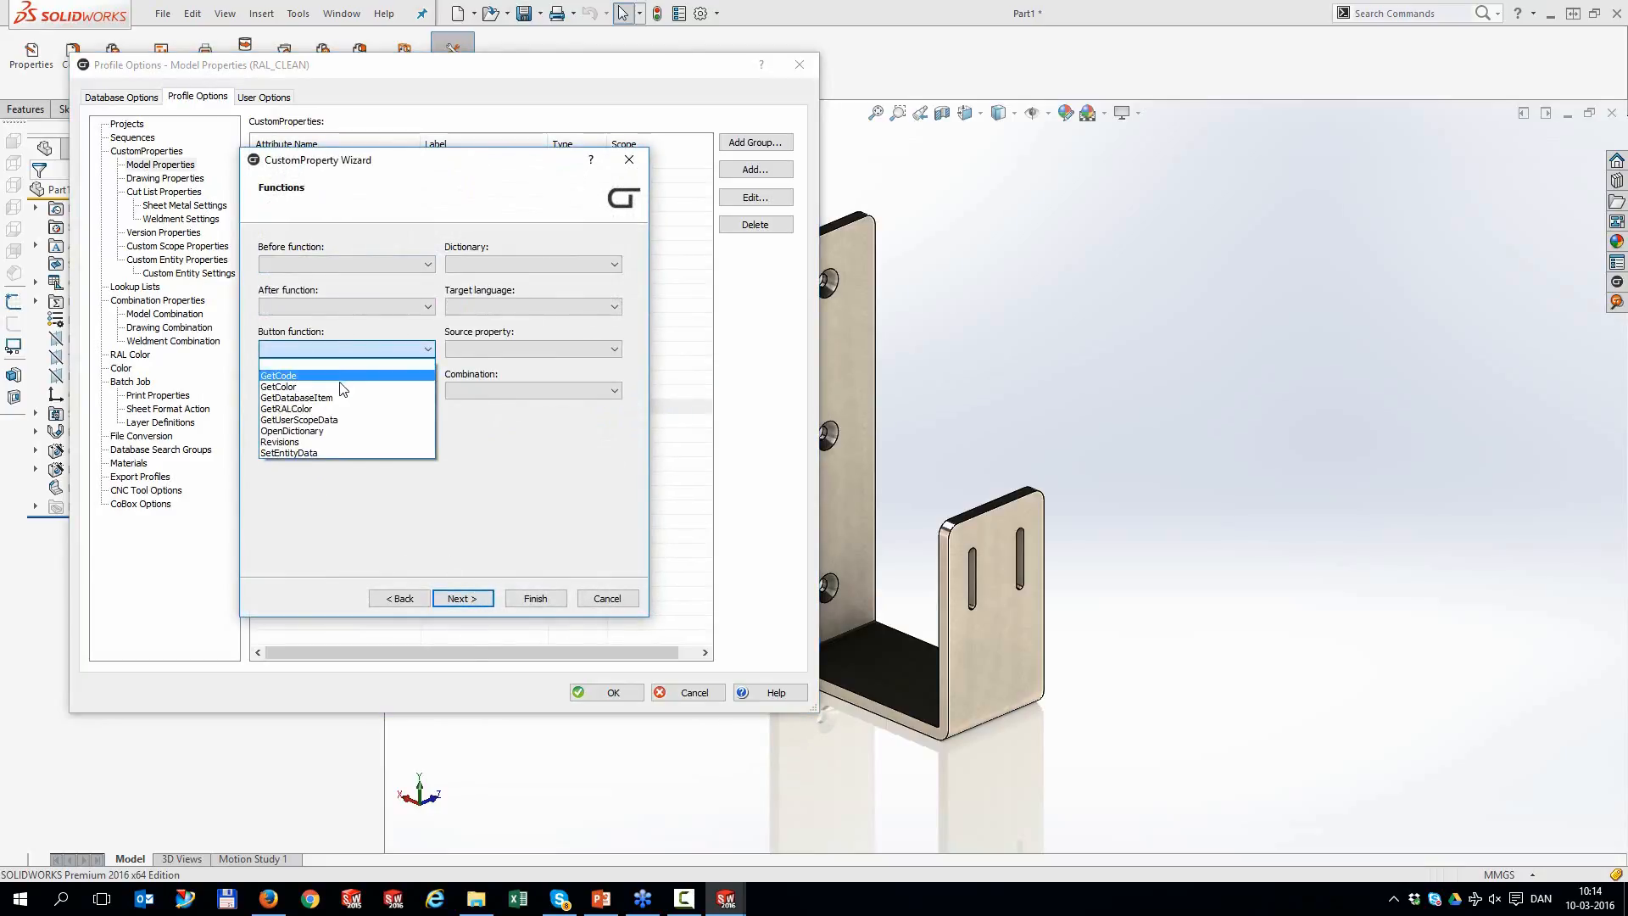
pyautogui.click(351, 409)
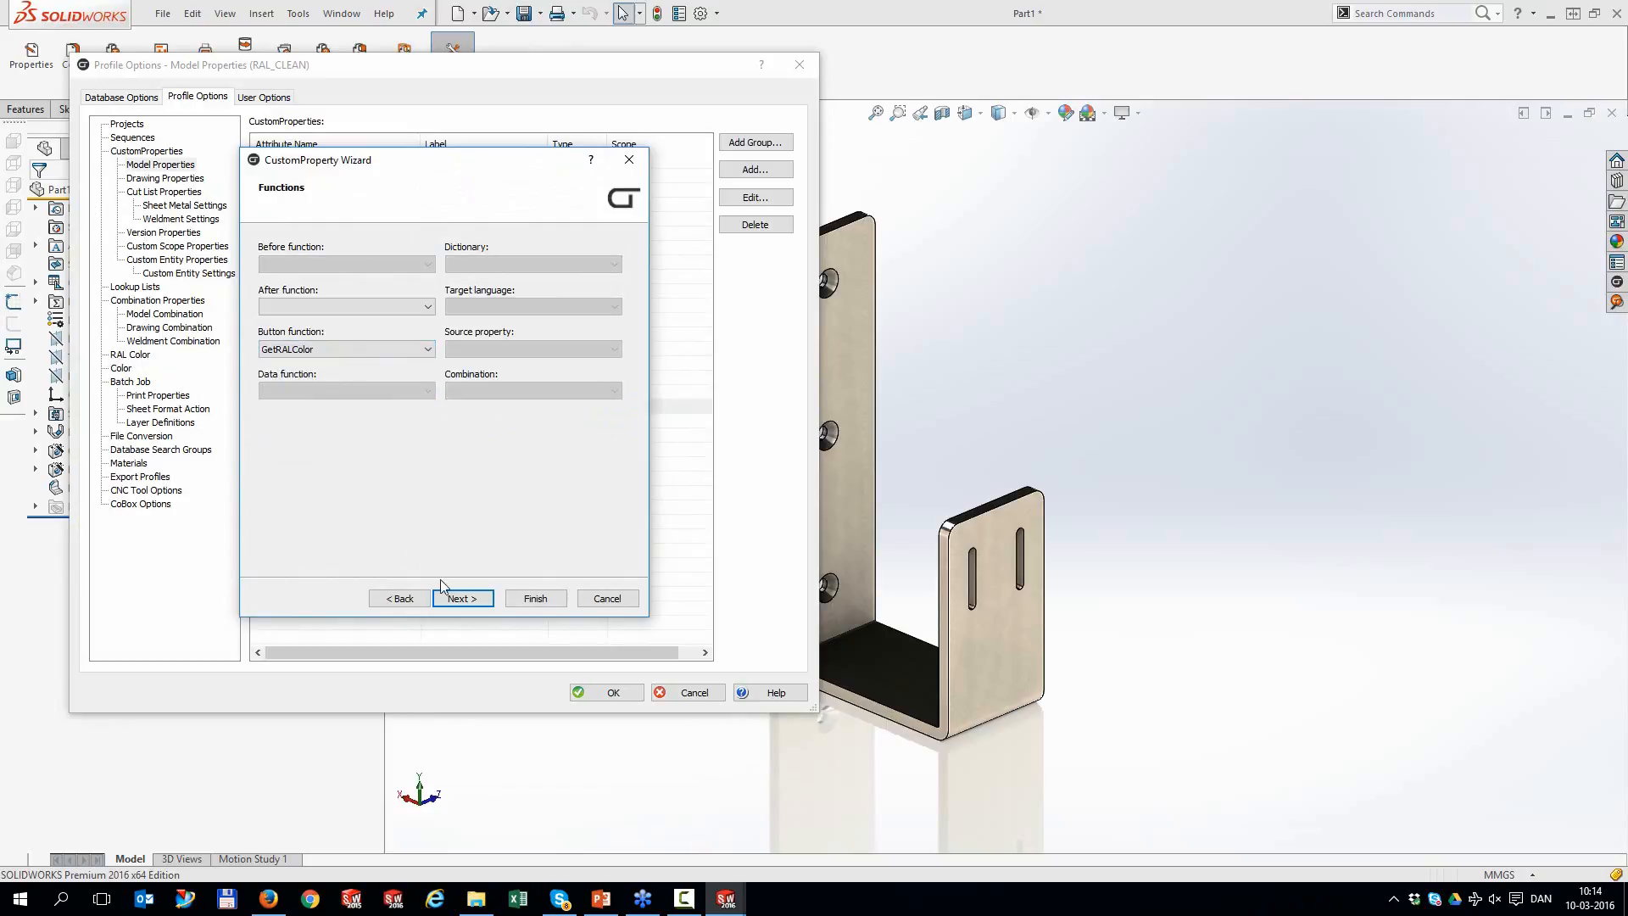
pyautogui.click(535, 598)
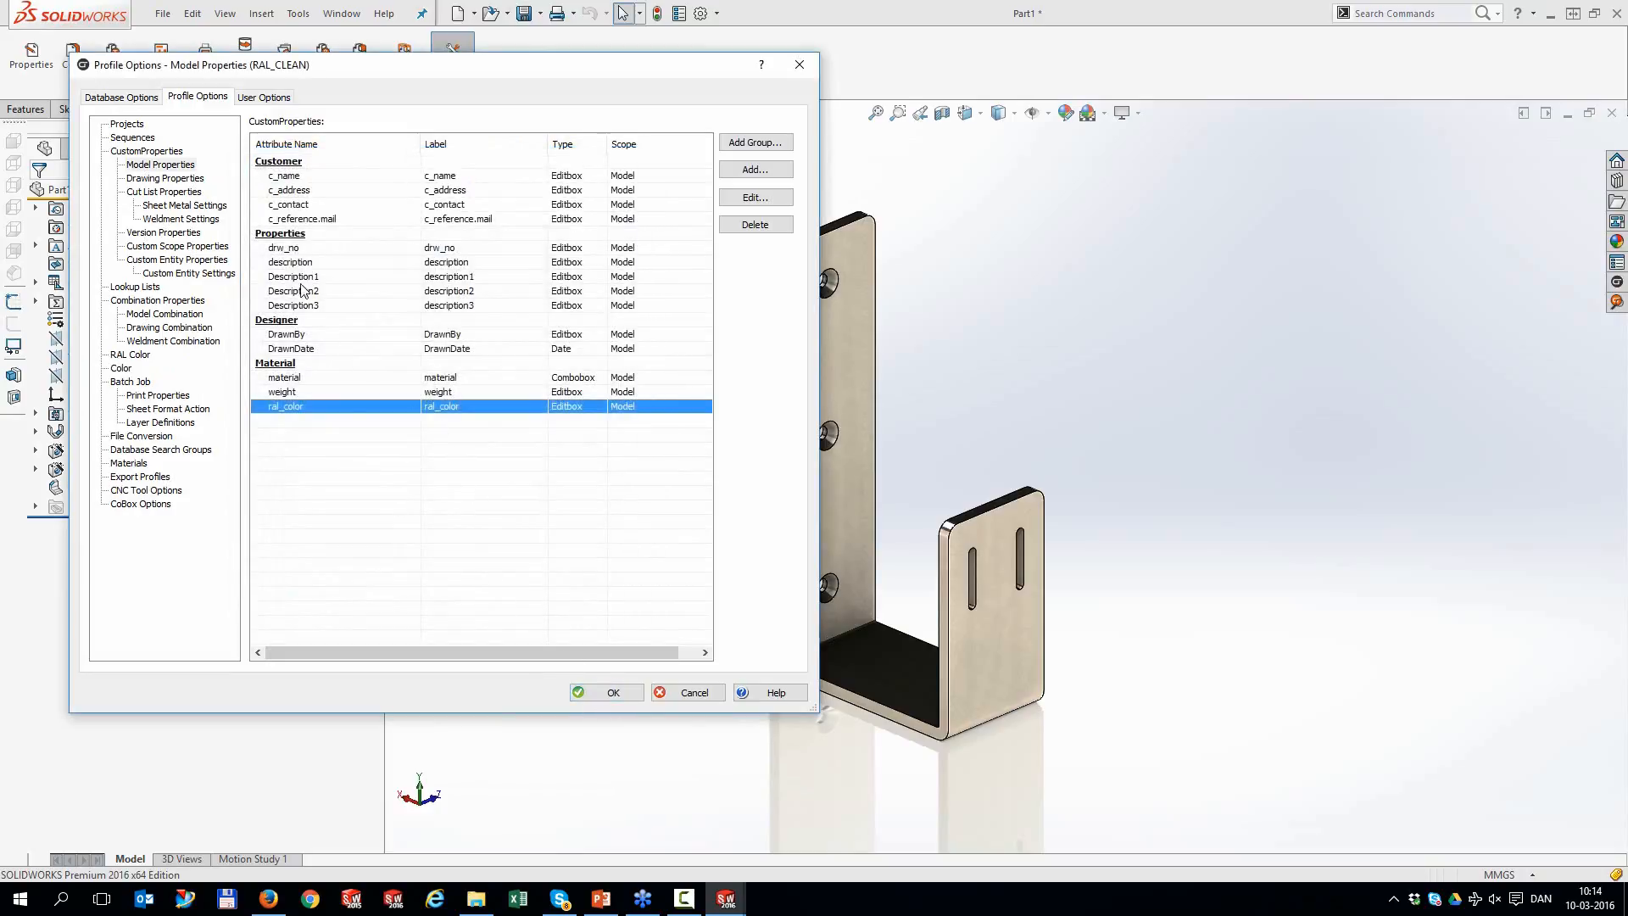
# Add sequence SEQ with maximum 9999, next value 126, format 0001 and prefix 'SEQ-'
pyautogui.click(136, 138)
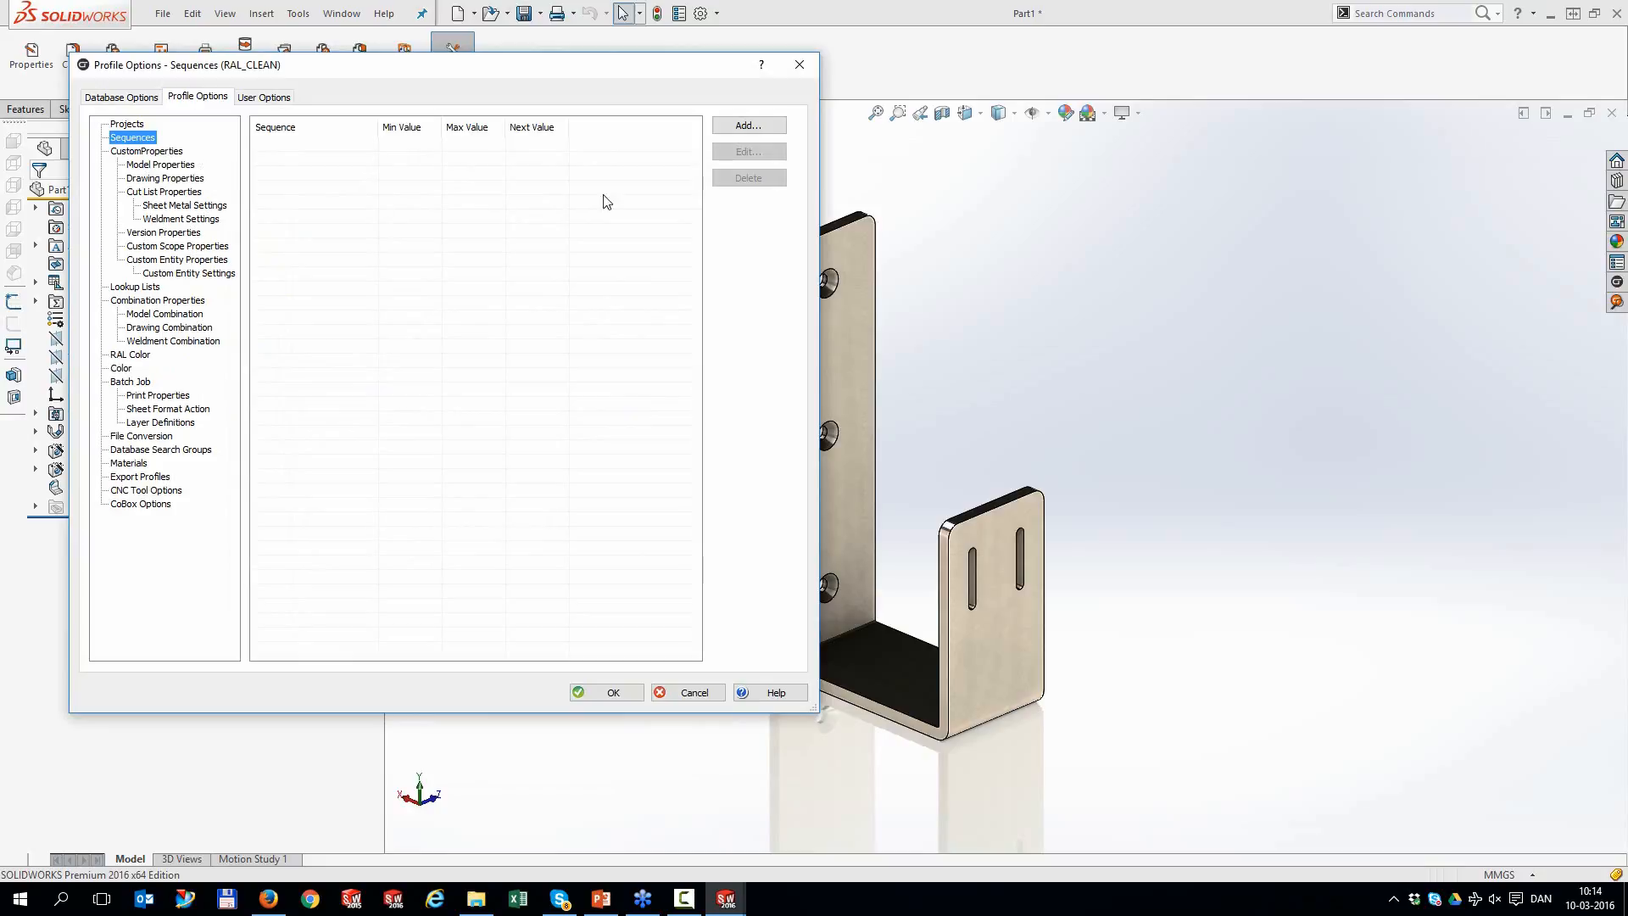
pyautogui.click(746, 128)
pyautogui.moveTo(514, 224); pyautogui.dragTo(535, 181)
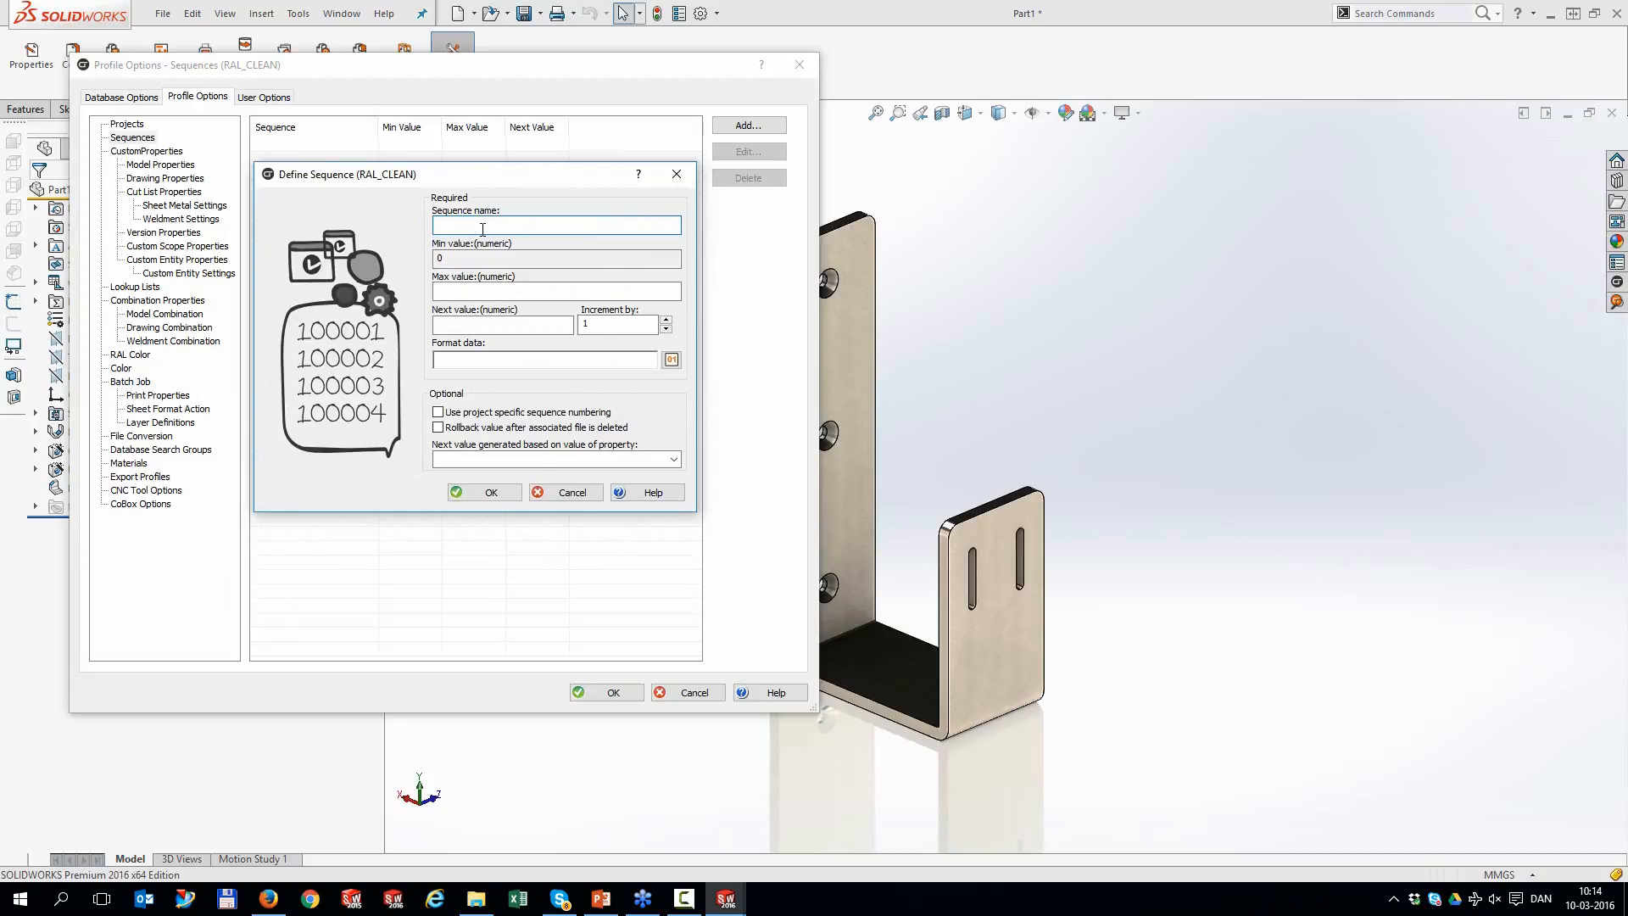
pyautogui.click(488, 291)
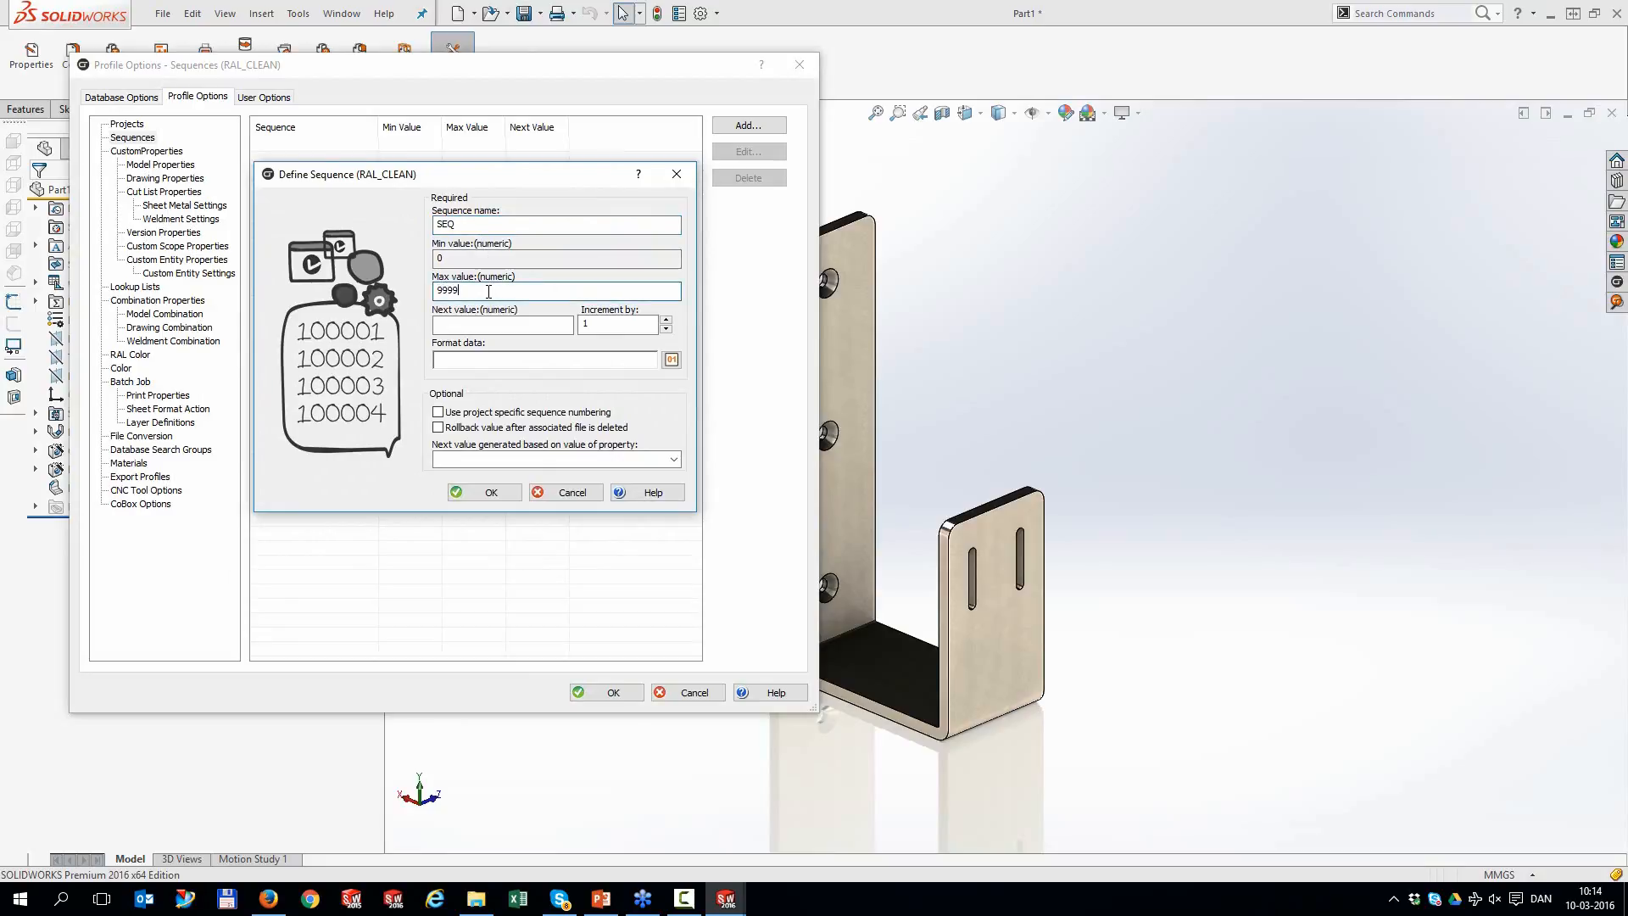
pyautogui.click(487, 323)
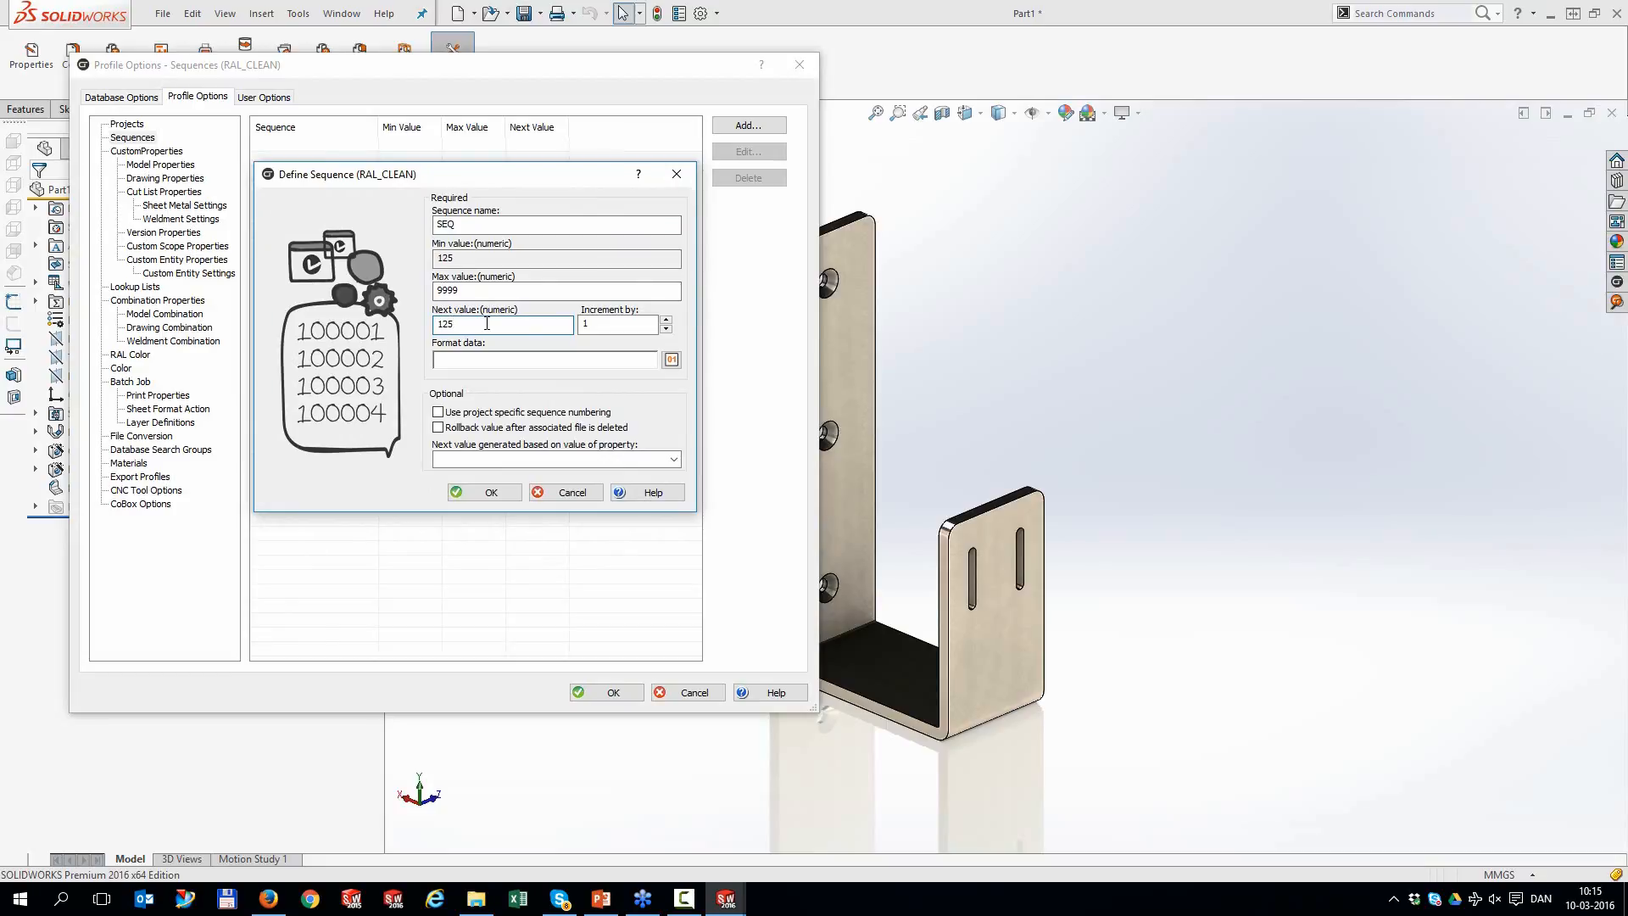
pyautogui.write('126')
pyautogui.click(671, 359)
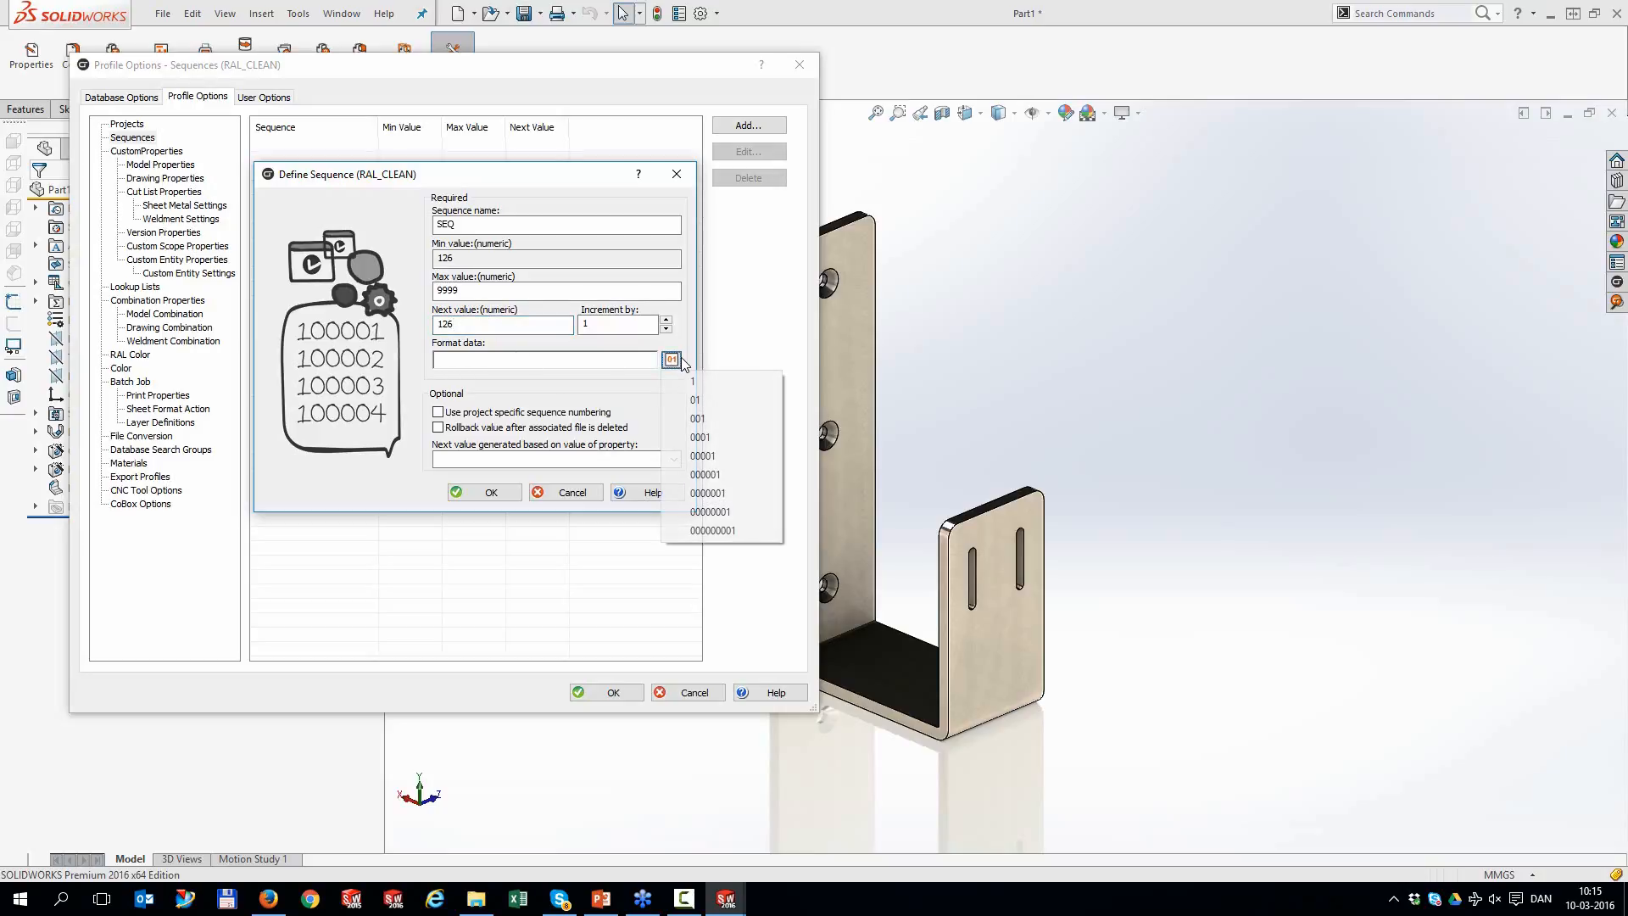
pyautogui.click(725, 436)
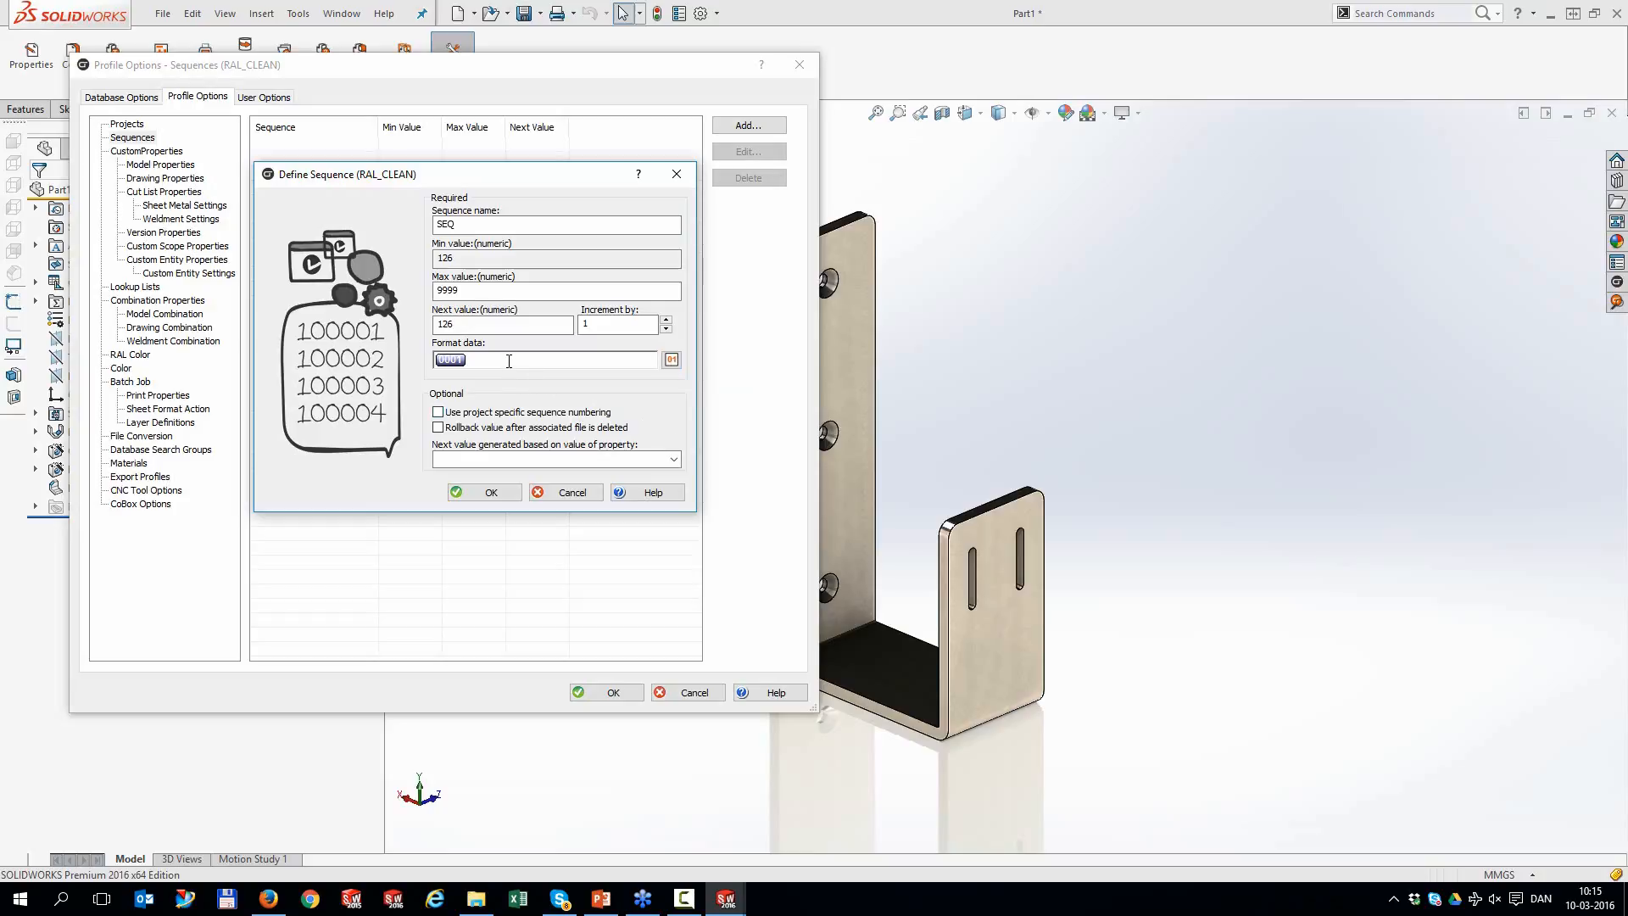
pyautogui.write('SEQ_')
pyautogui.press('BackSpace')
pyautogui.write('-')
pyautogui.click(507, 494)
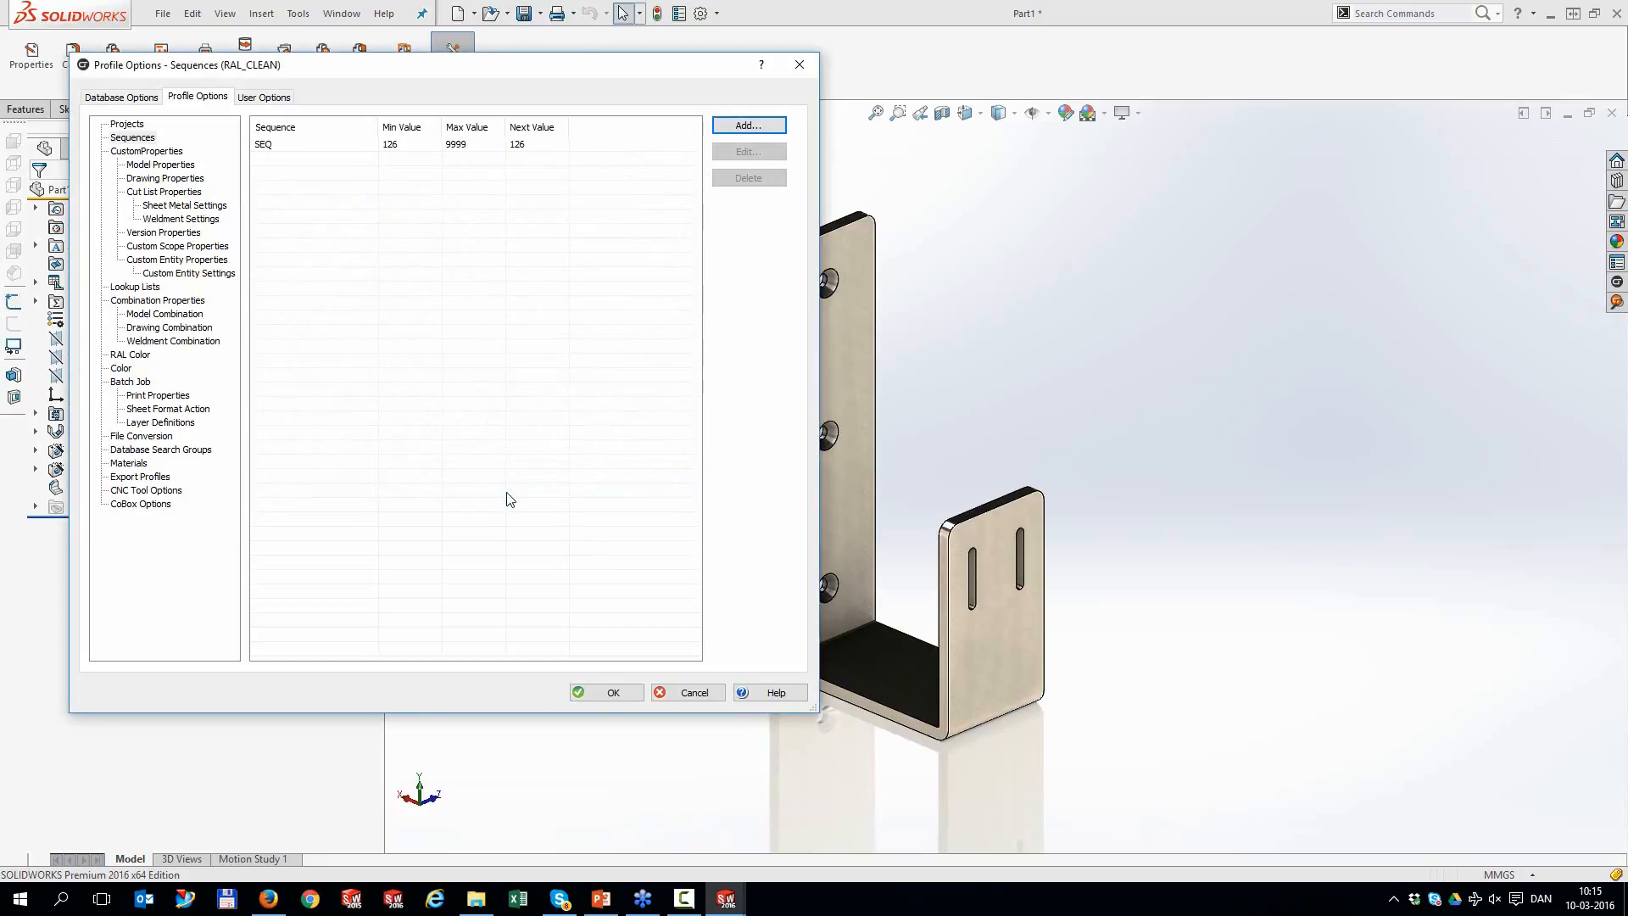
# Give the drw_no model property GetCode as its button function
pyautogui.click(157, 166)
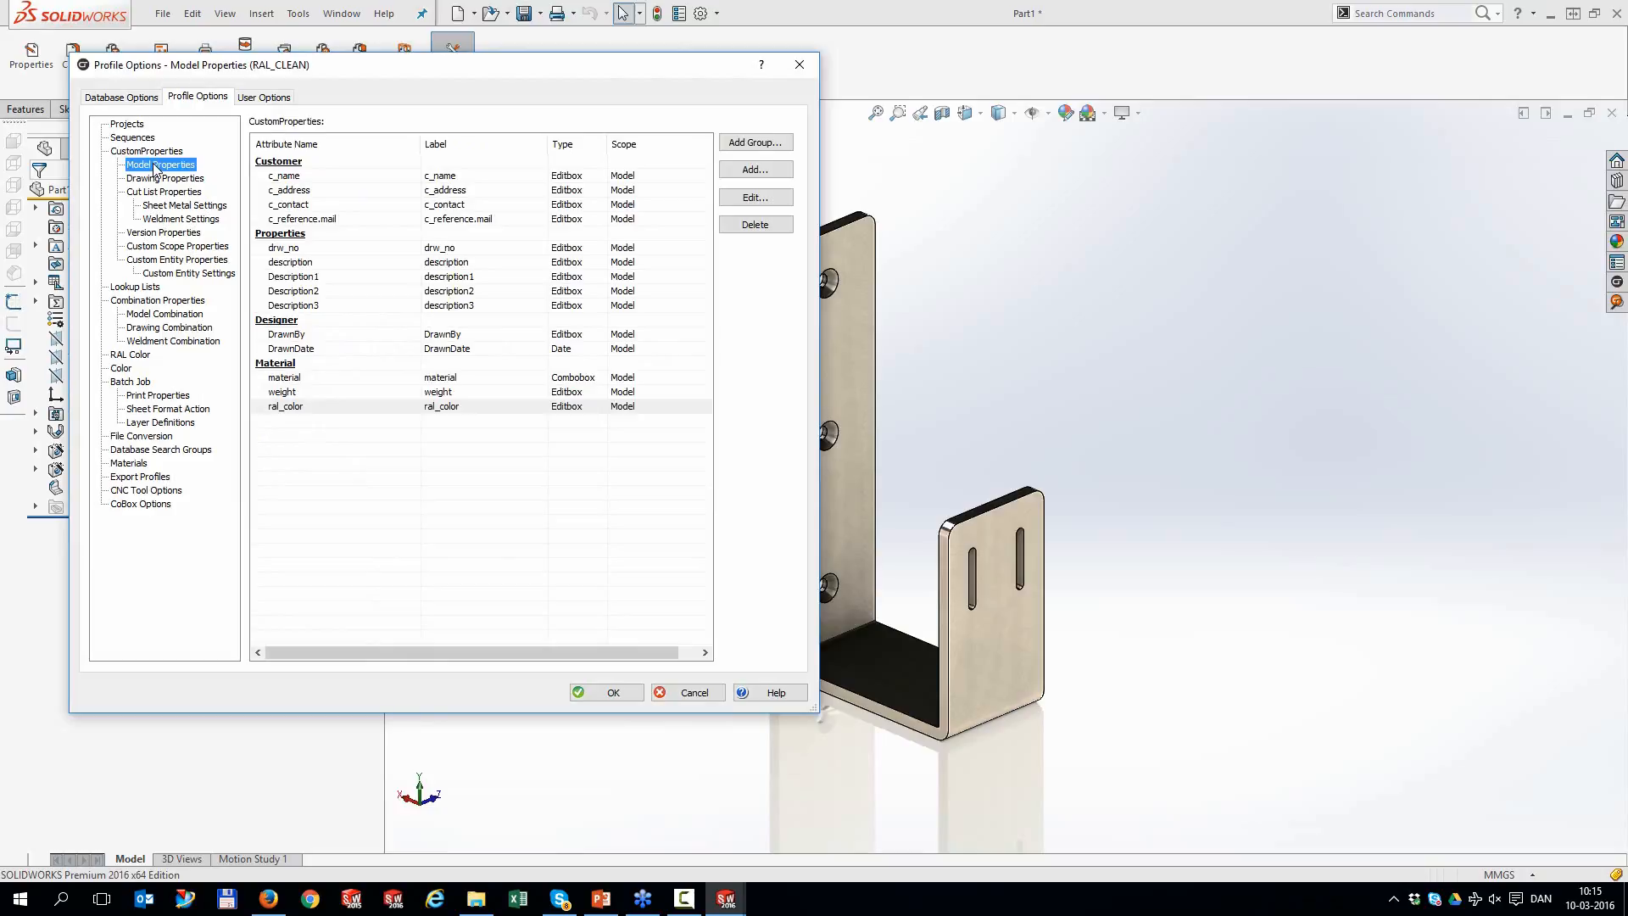
pyautogui.doubleClick(294, 249)
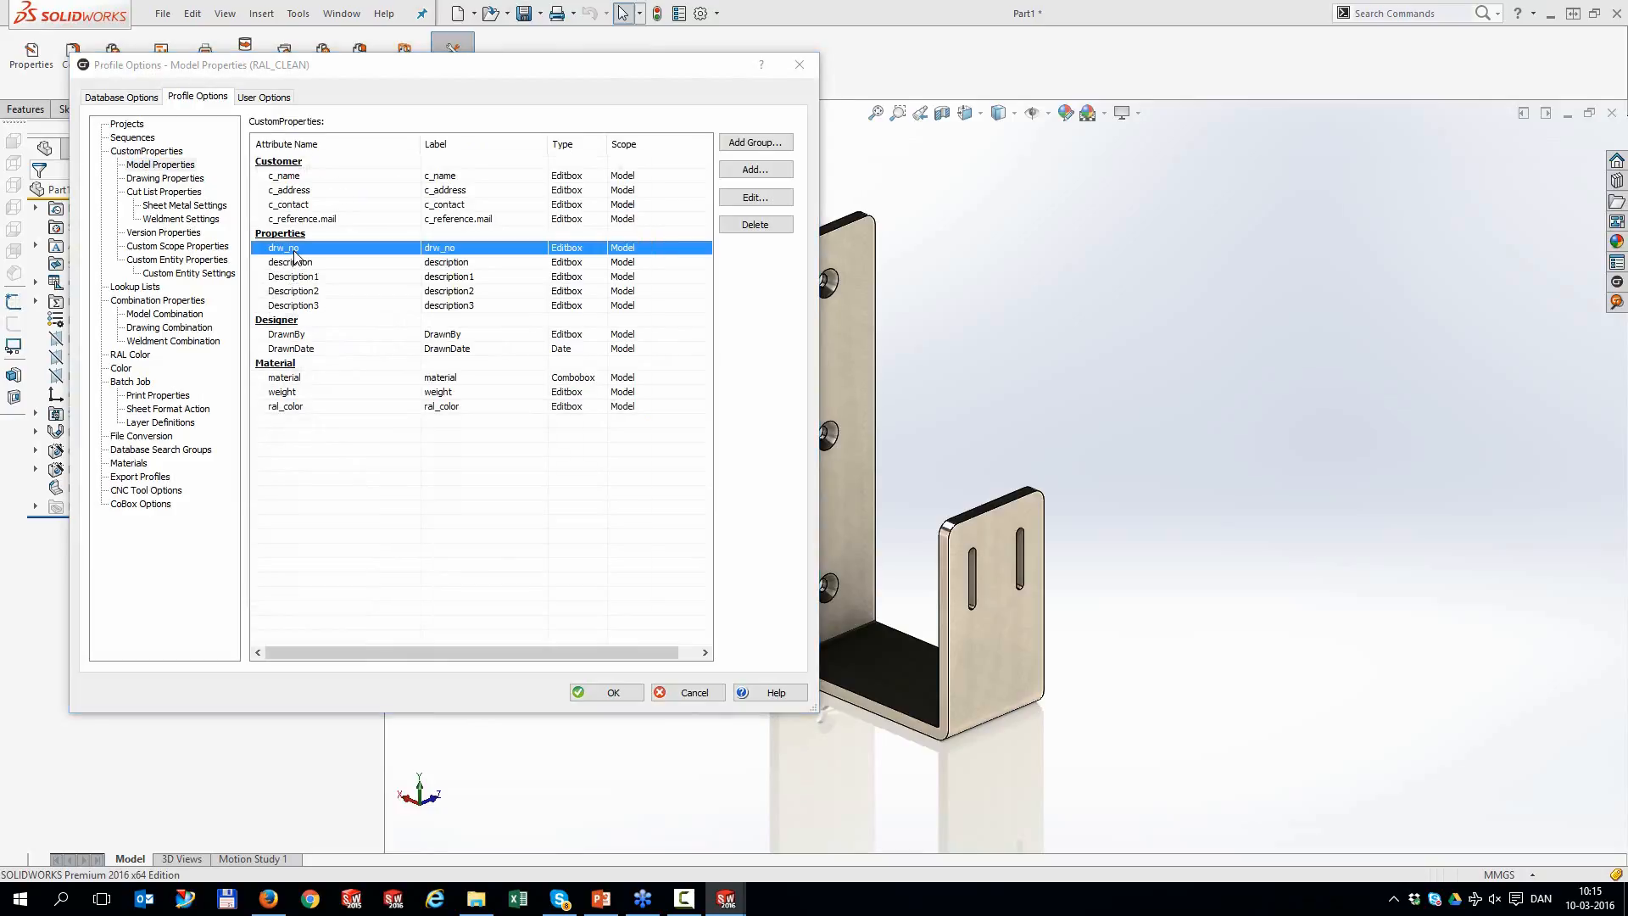
pyautogui.click(463, 600)
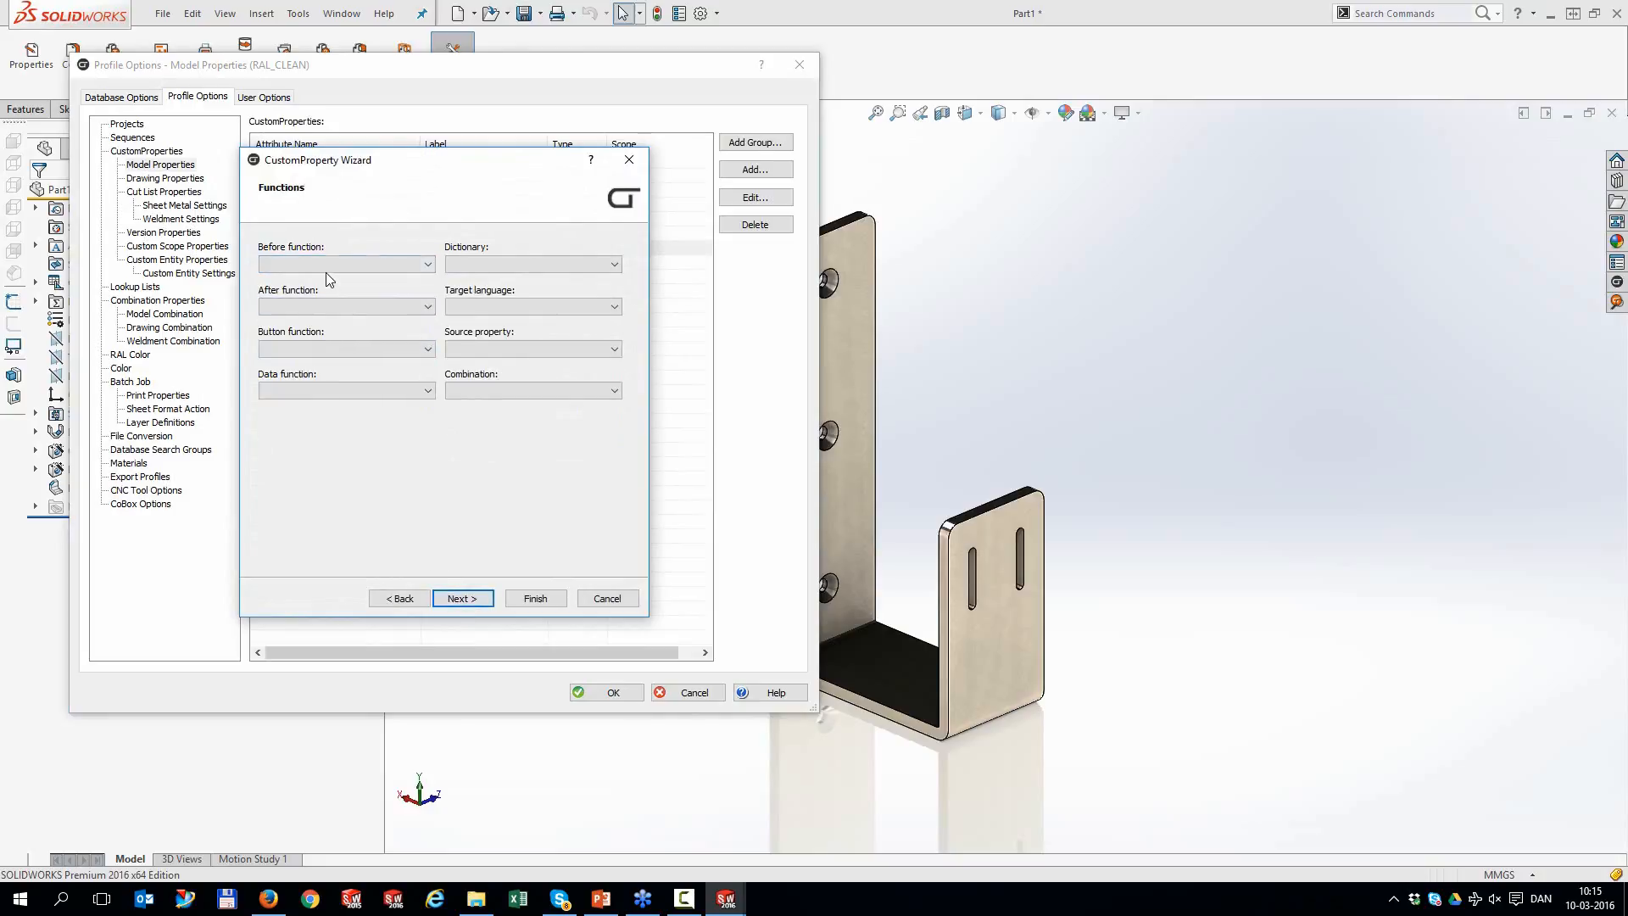
pyautogui.click(330, 350)
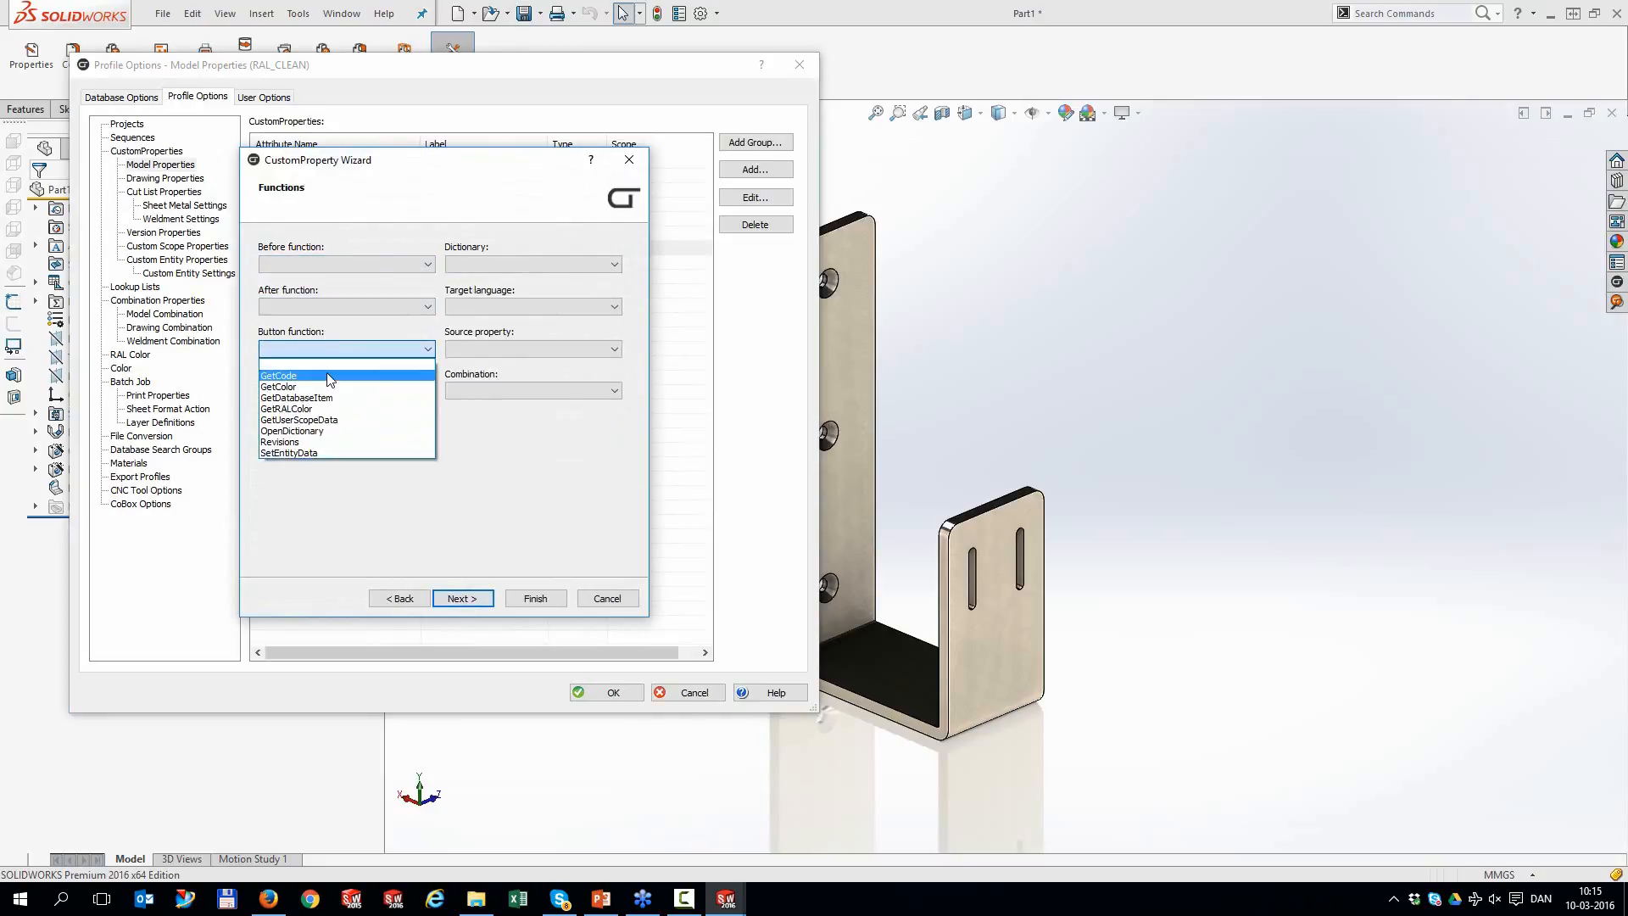
pyautogui.click(329, 374)
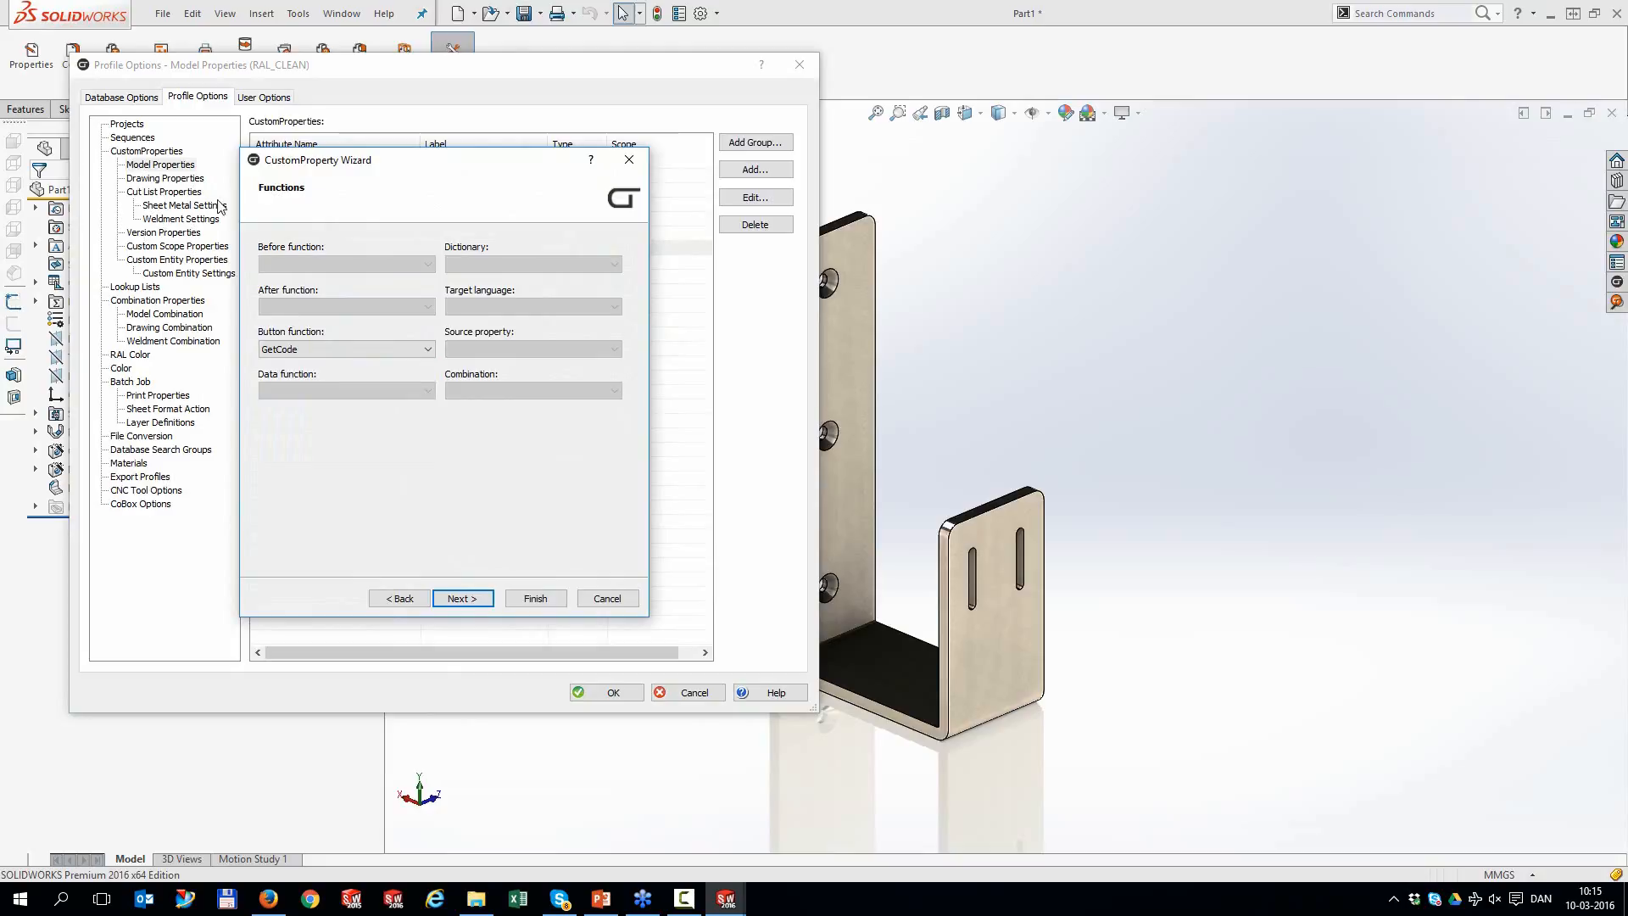
# Restrict drw_no's content to the selected SEQ sequence only
pyautogui.click(441, 599)
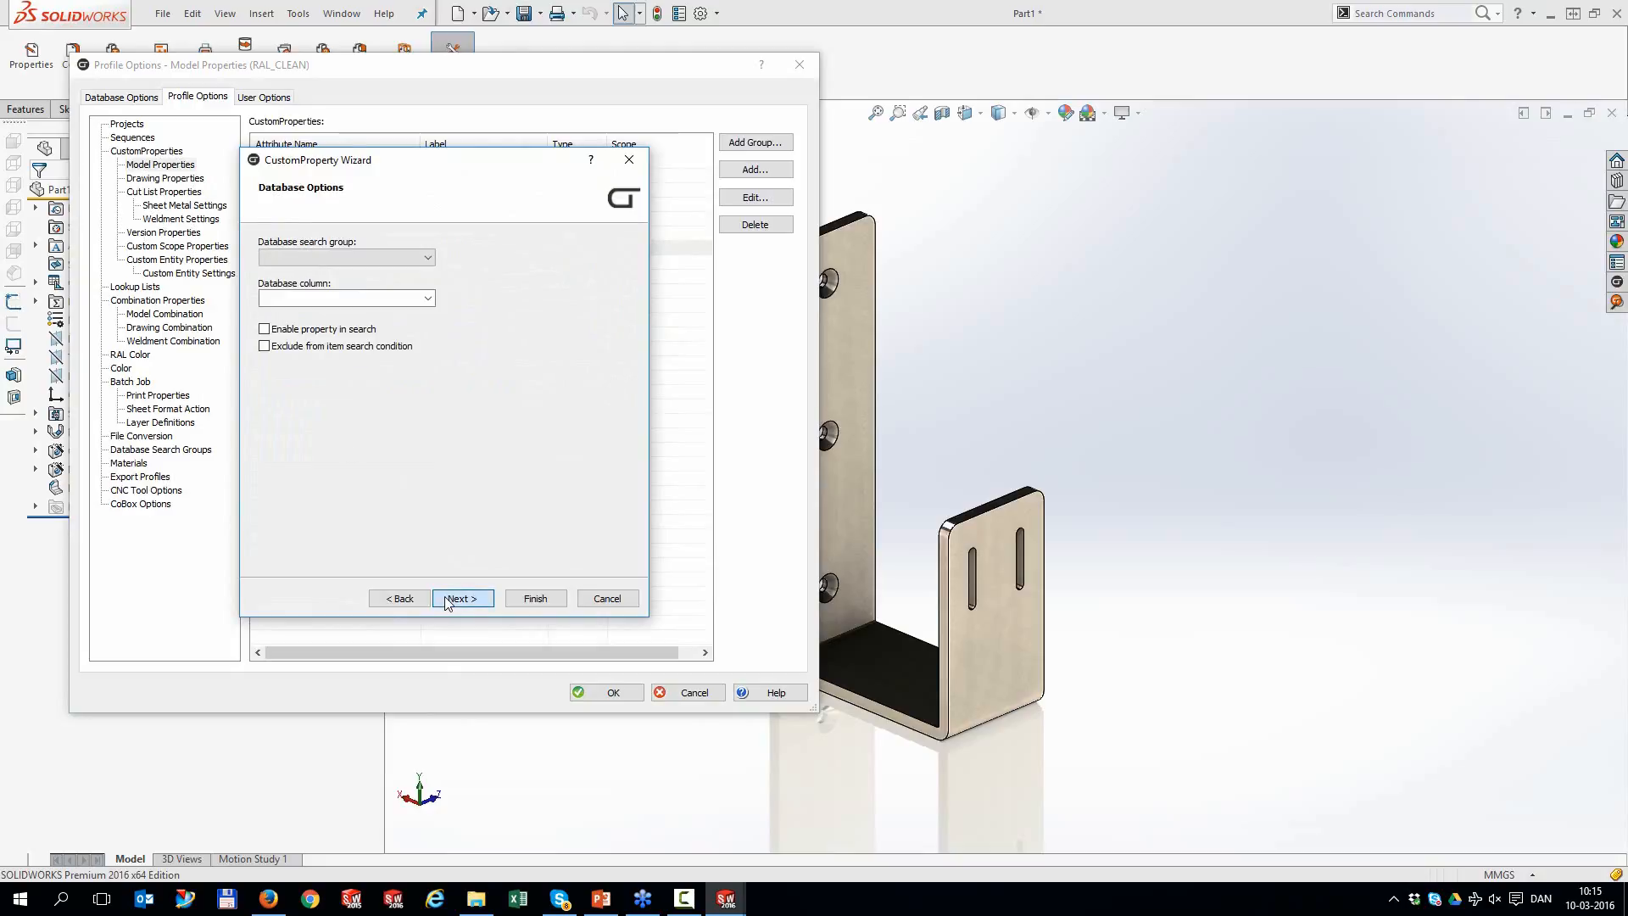
pyautogui.click(446, 600)
pyautogui.click(447, 600)
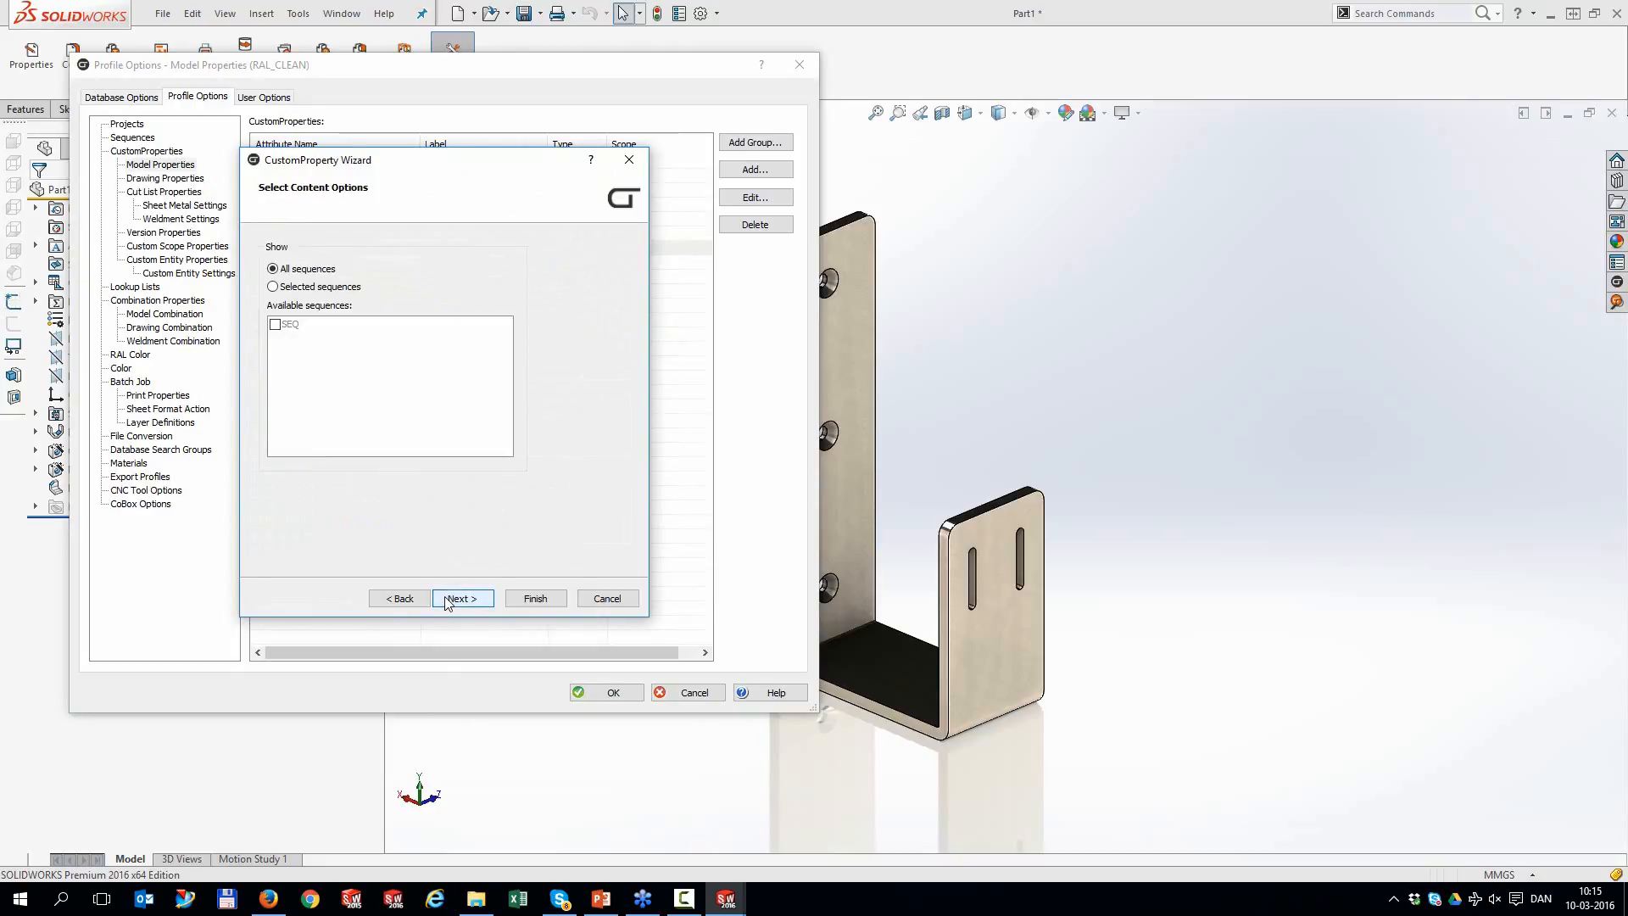
pyautogui.click(282, 287)
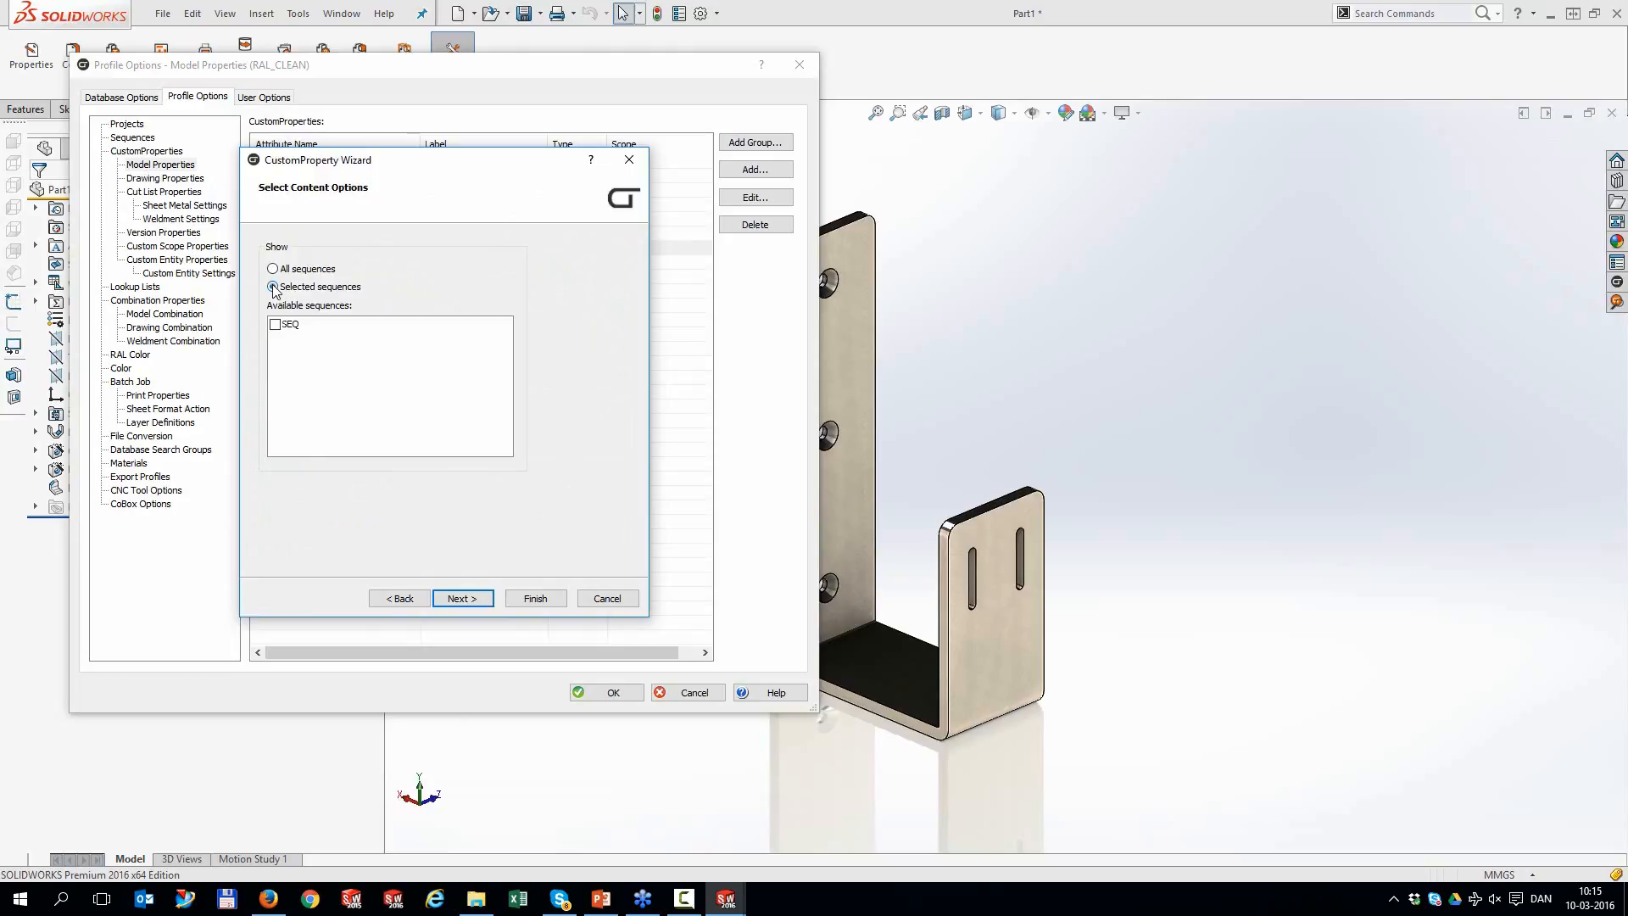
pyautogui.click(276, 324)
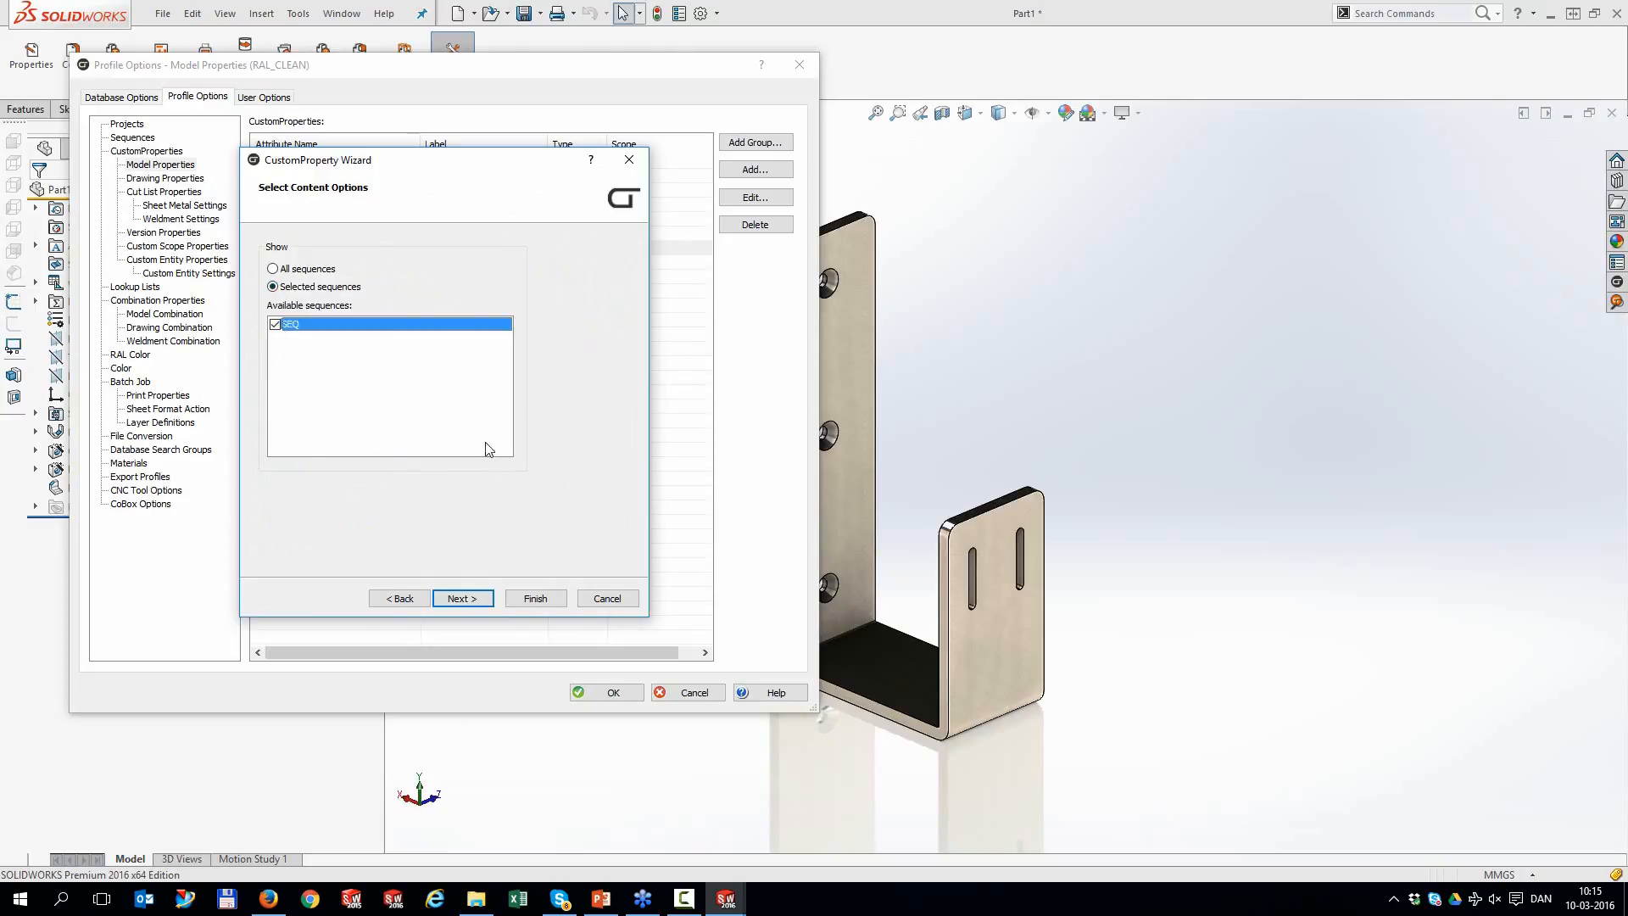
pyautogui.click(536, 600)
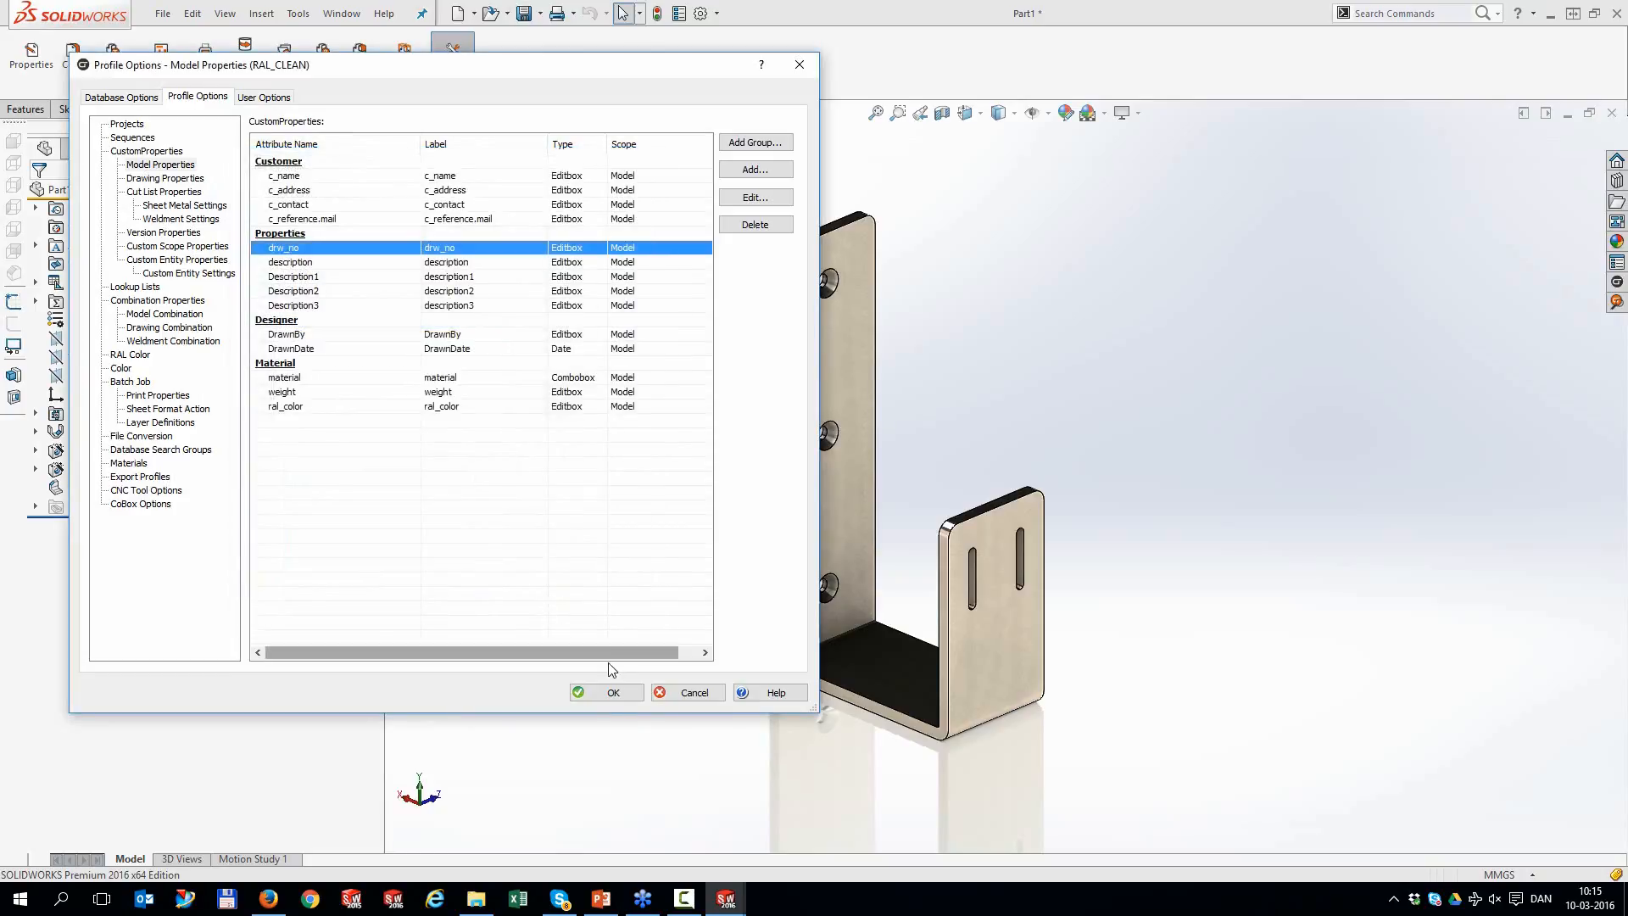
pyautogui.click(127, 125)
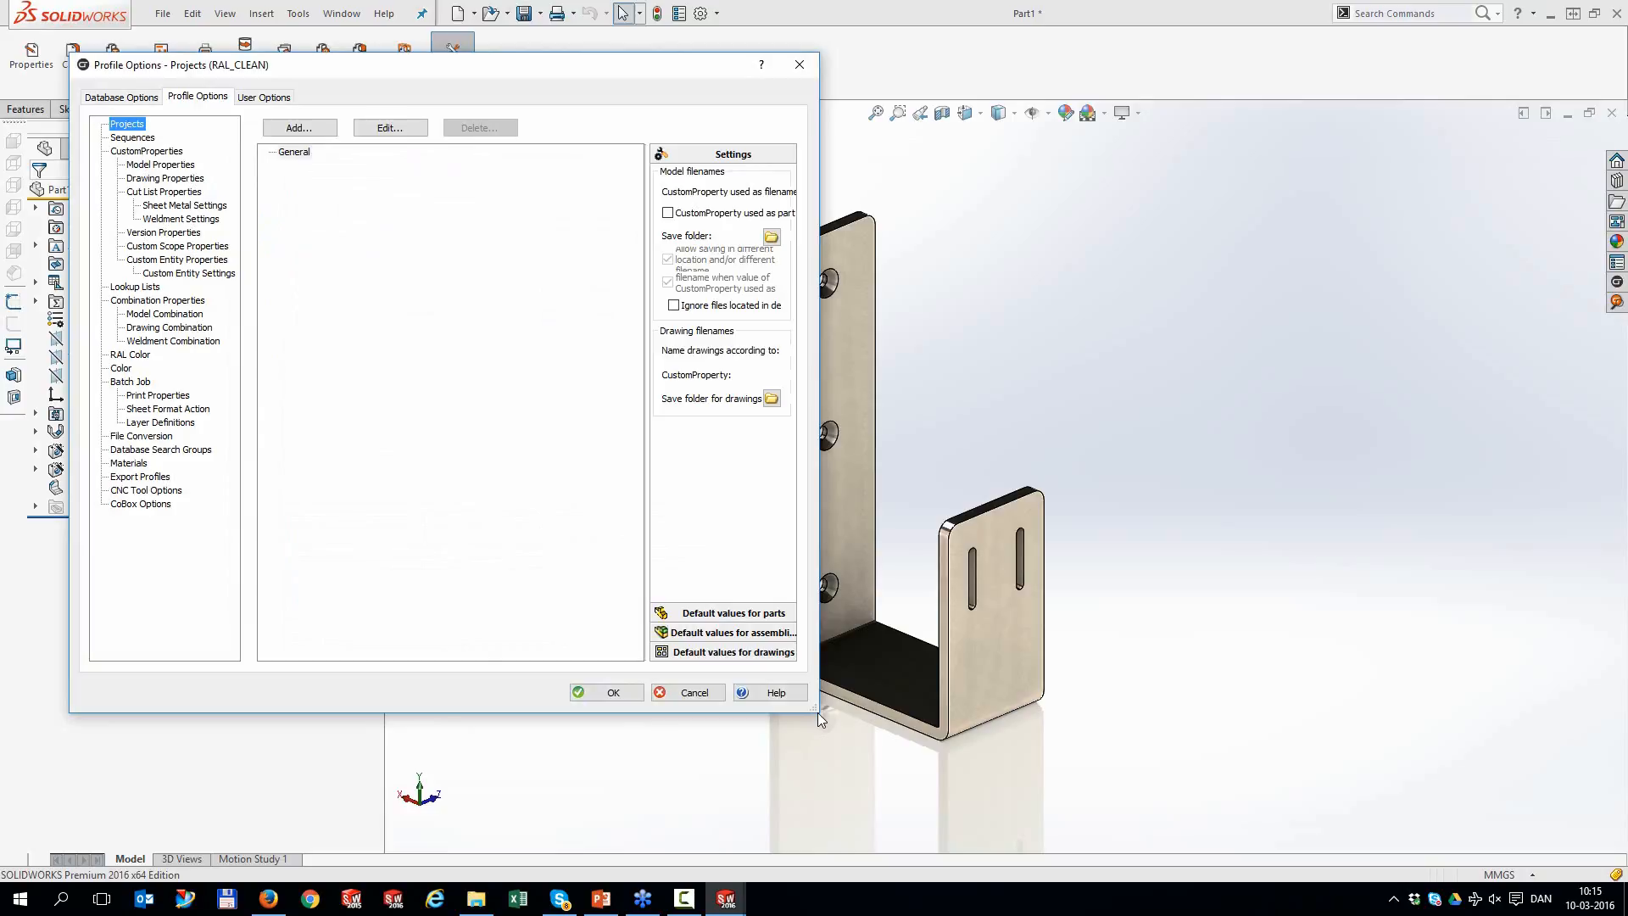
# Use drw_no as the model filename and E:\DESIGN\1515 as the save folder
pyautogui.moveTo(815, 705); pyautogui.dragTo(1353, 720)
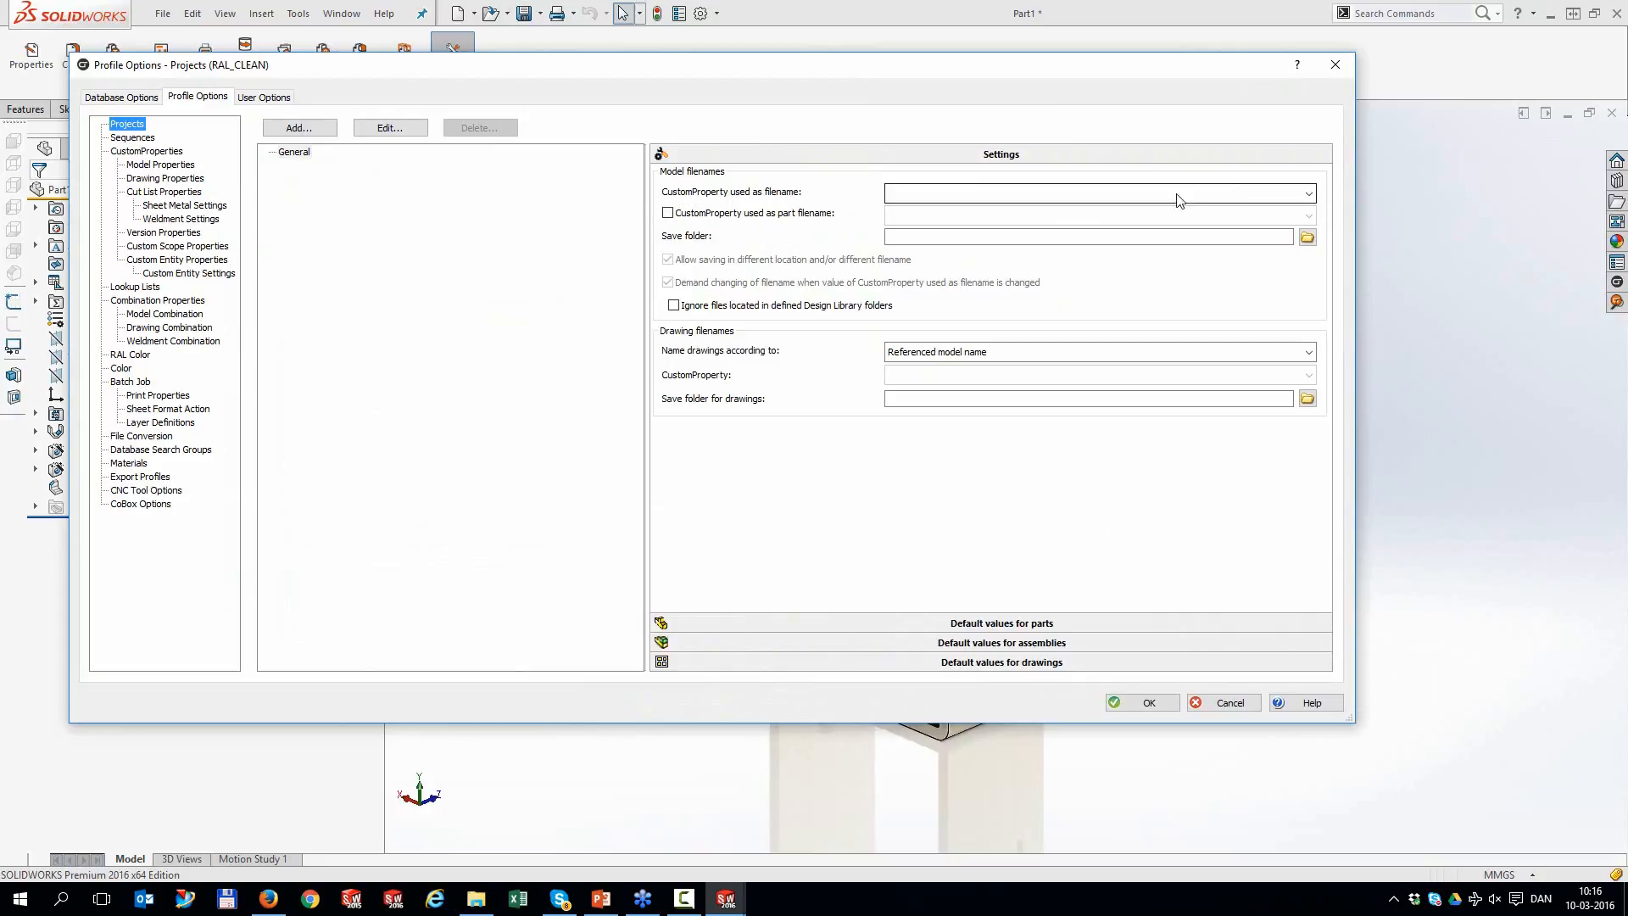
pyautogui.click(1298, 195)
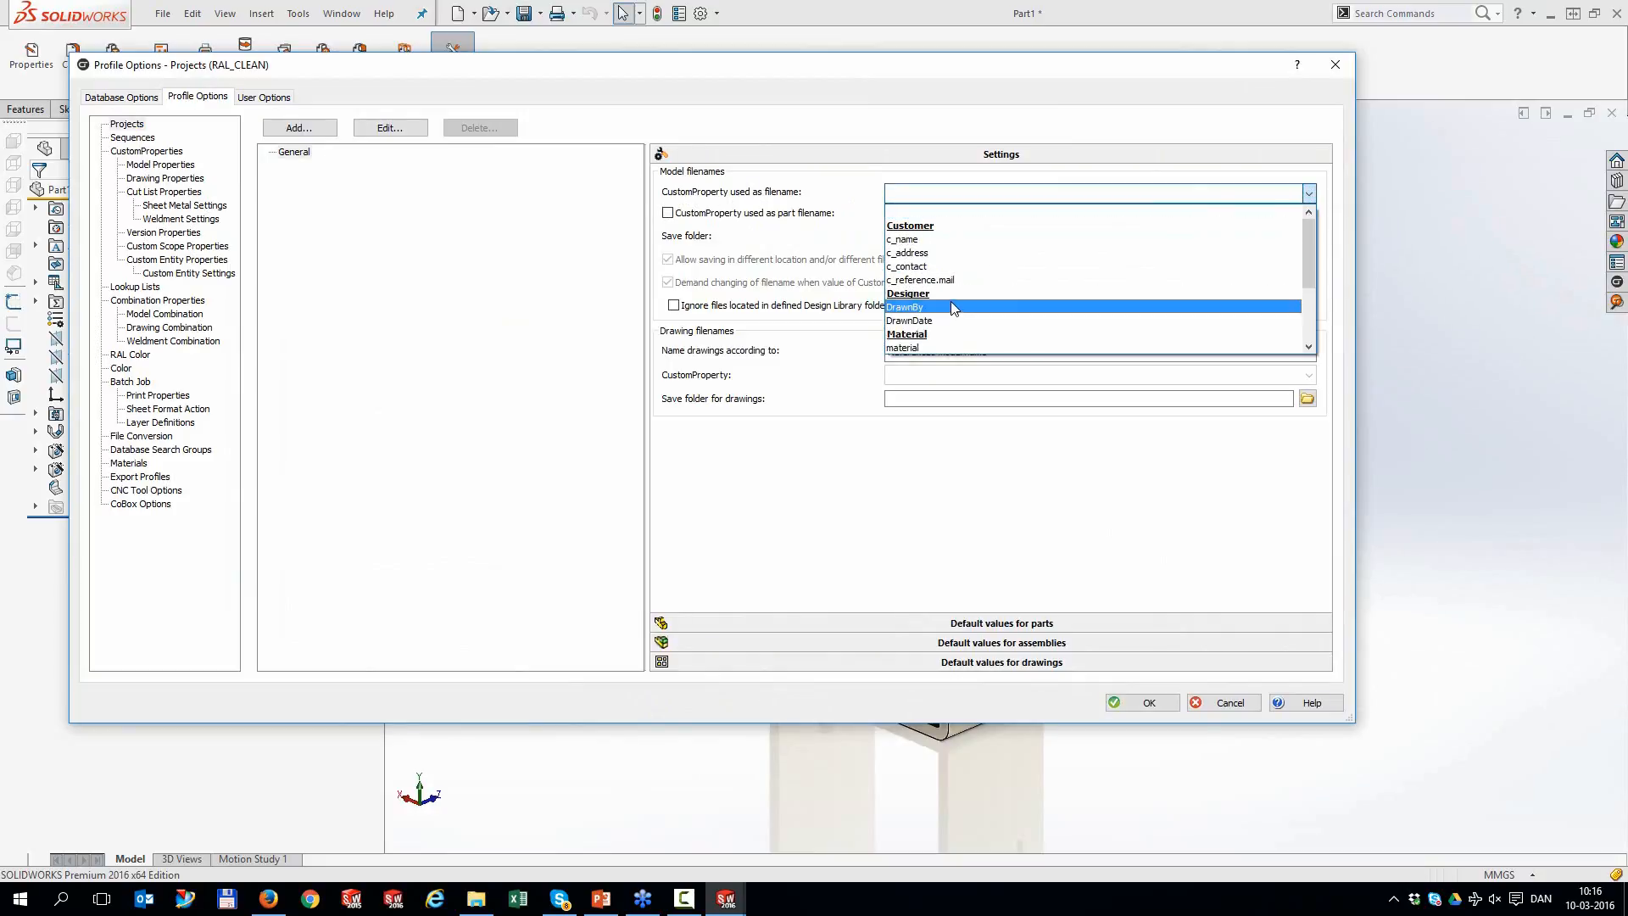
pyautogui.scroll(-3, 954, 309)
pyautogui.click(923, 326)
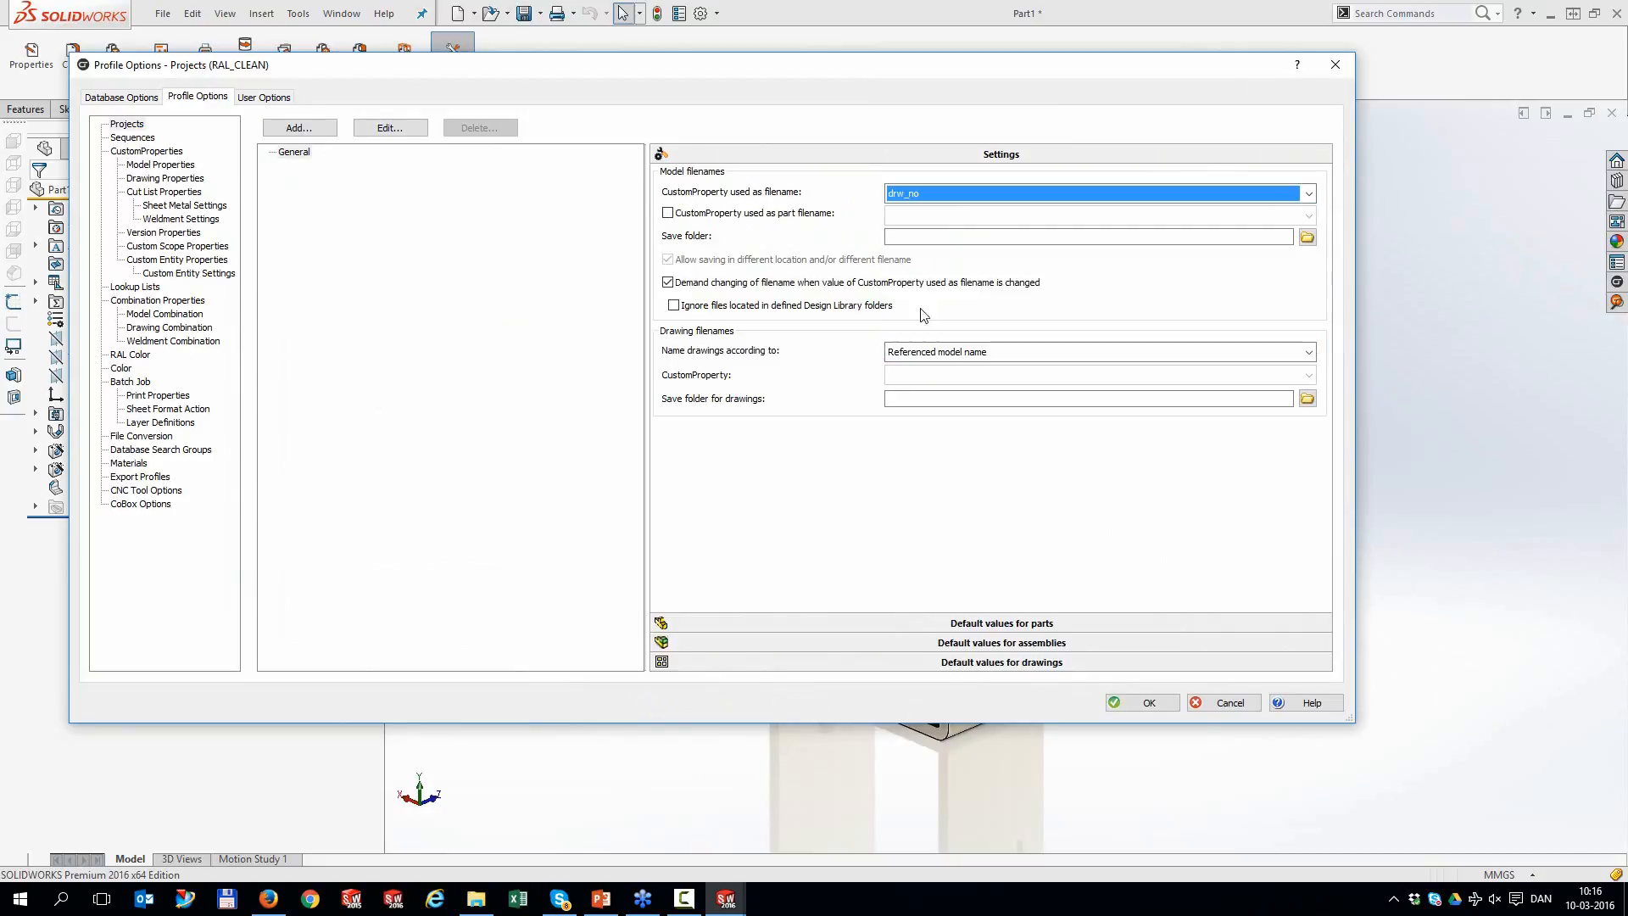
pyautogui.click(955, 239)
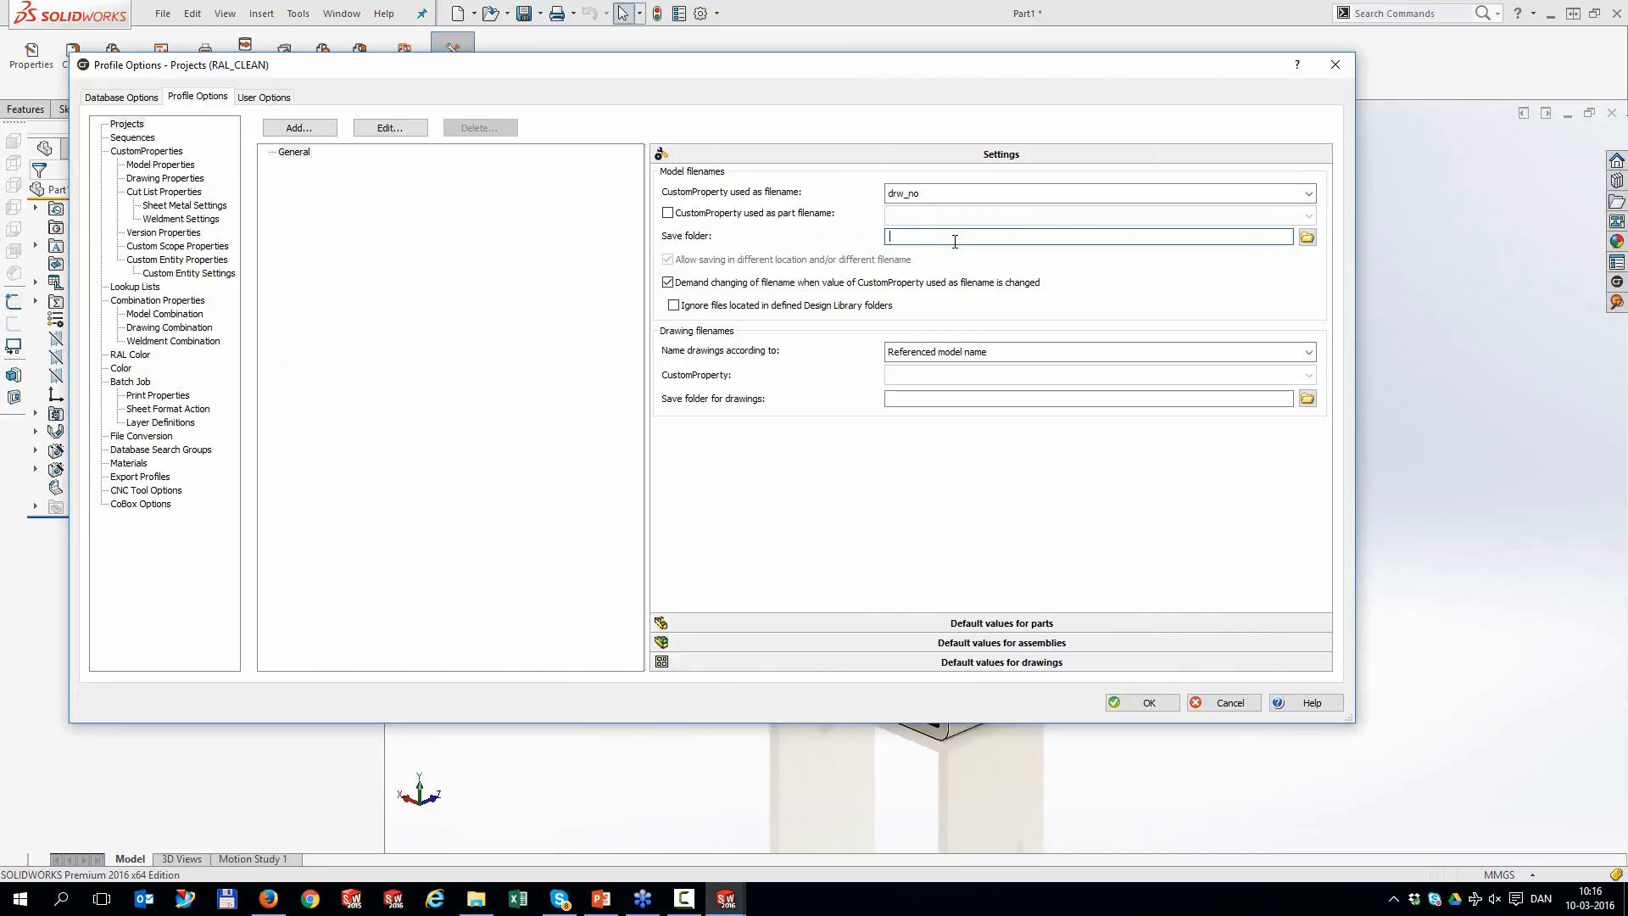
pyautogui.write('E:\\DESIGN\\1515')
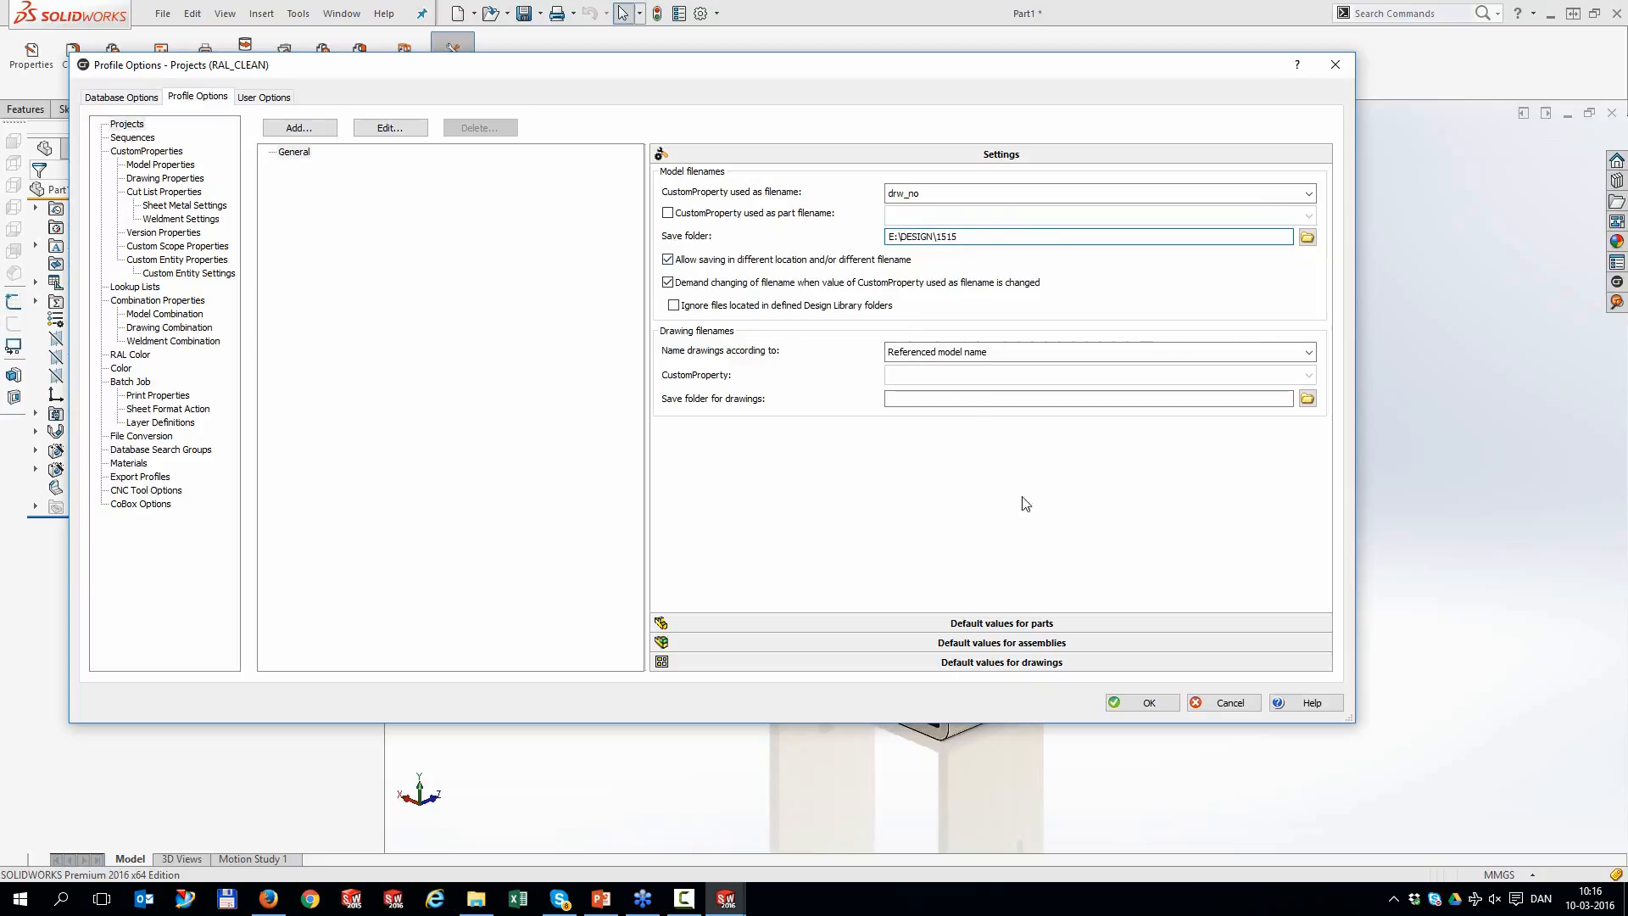
pyautogui.click(1147, 703)
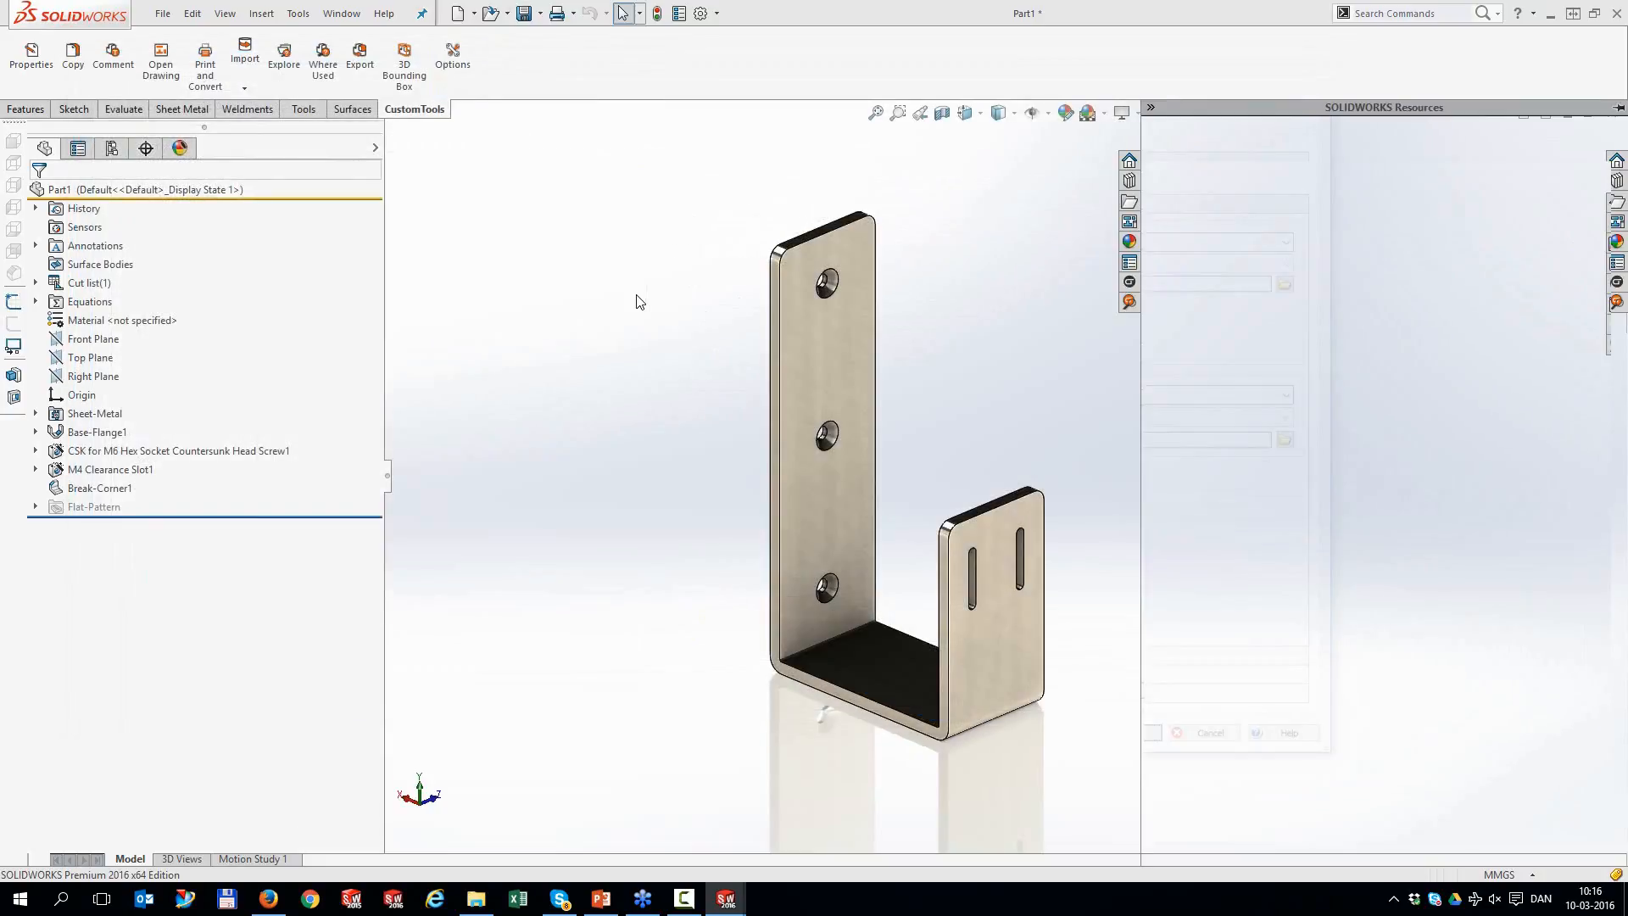
# Close all open documents without saving changes
pyautogui.click(348, 14)
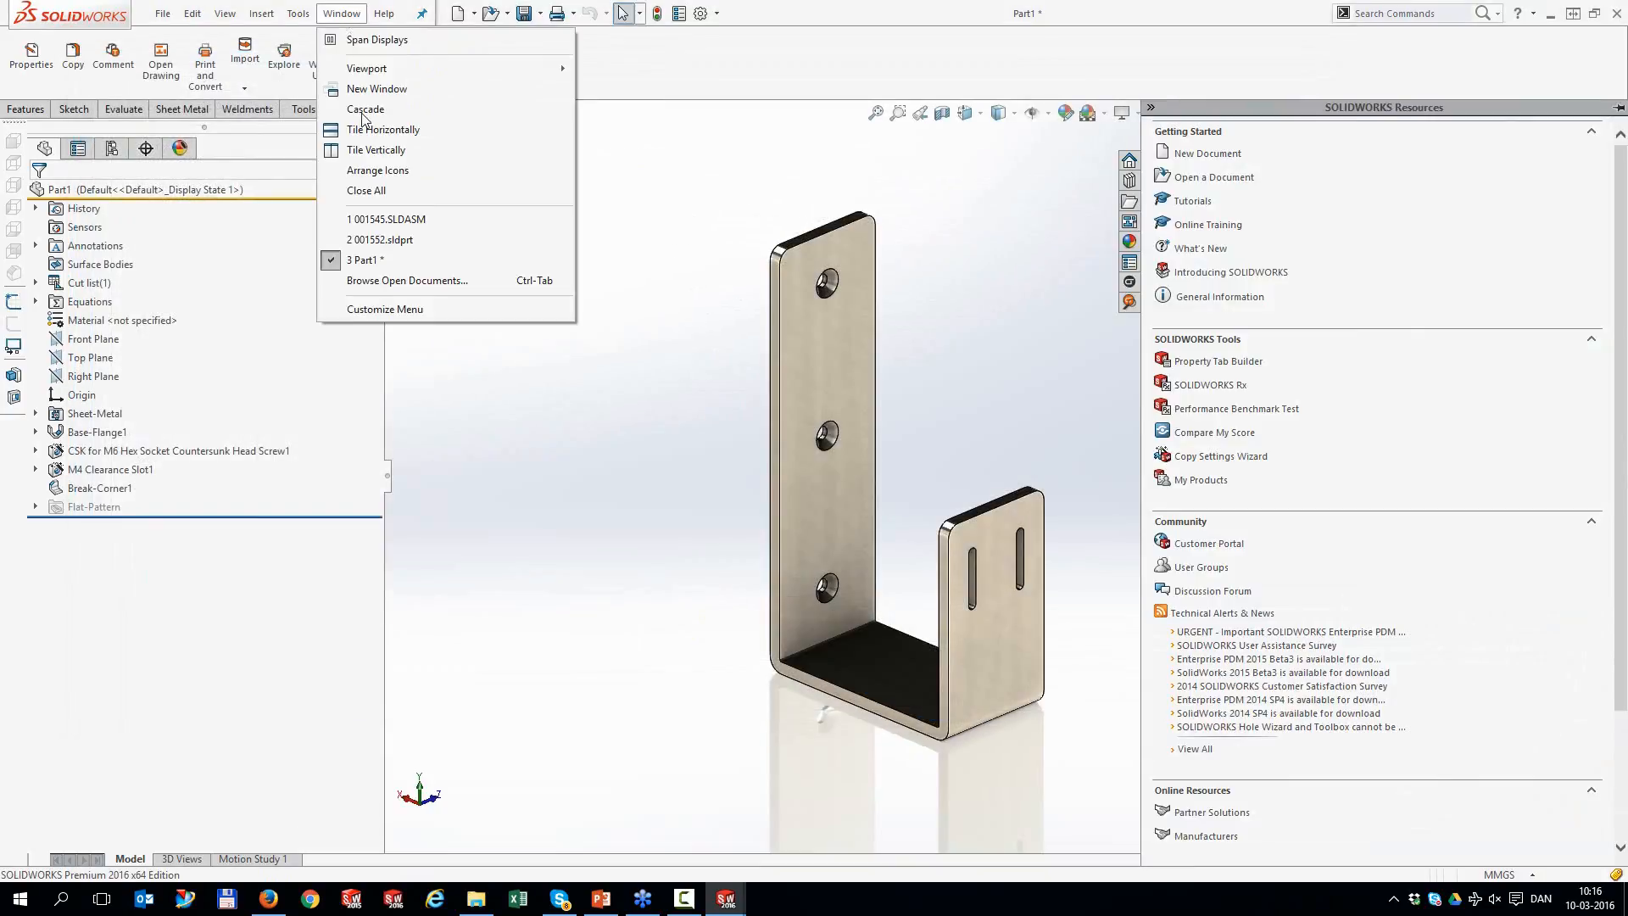
pyautogui.click(379, 191)
pyautogui.click(812, 467)
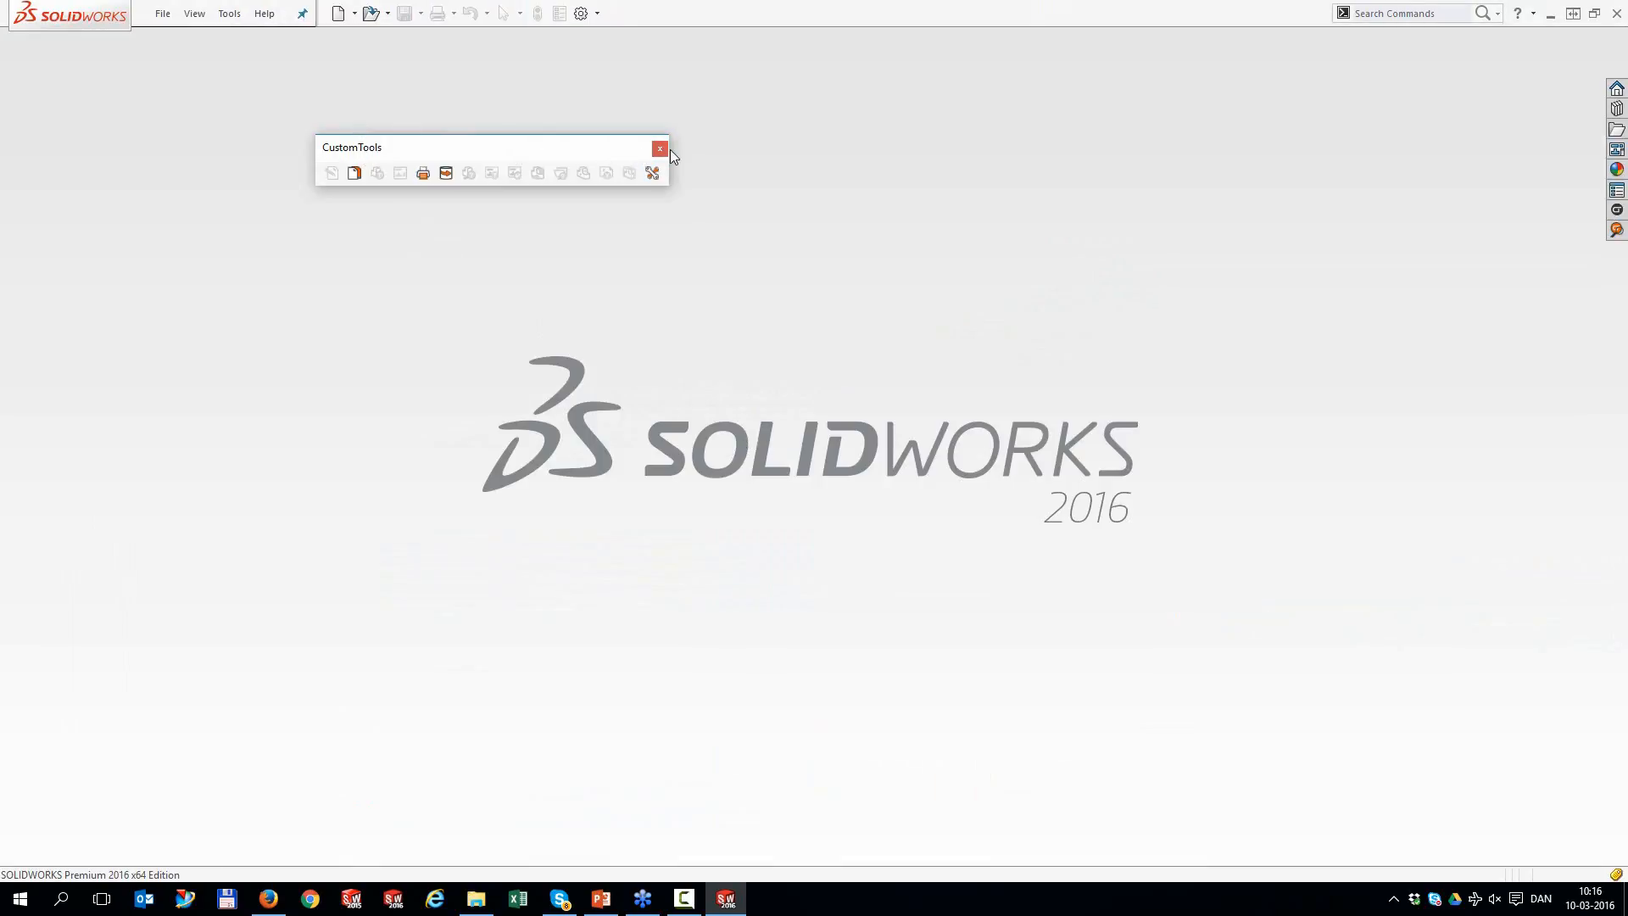
# Create a new part from the Bracket Template
pyautogui.click(660, 149)
pyautogui.click(339, 13)
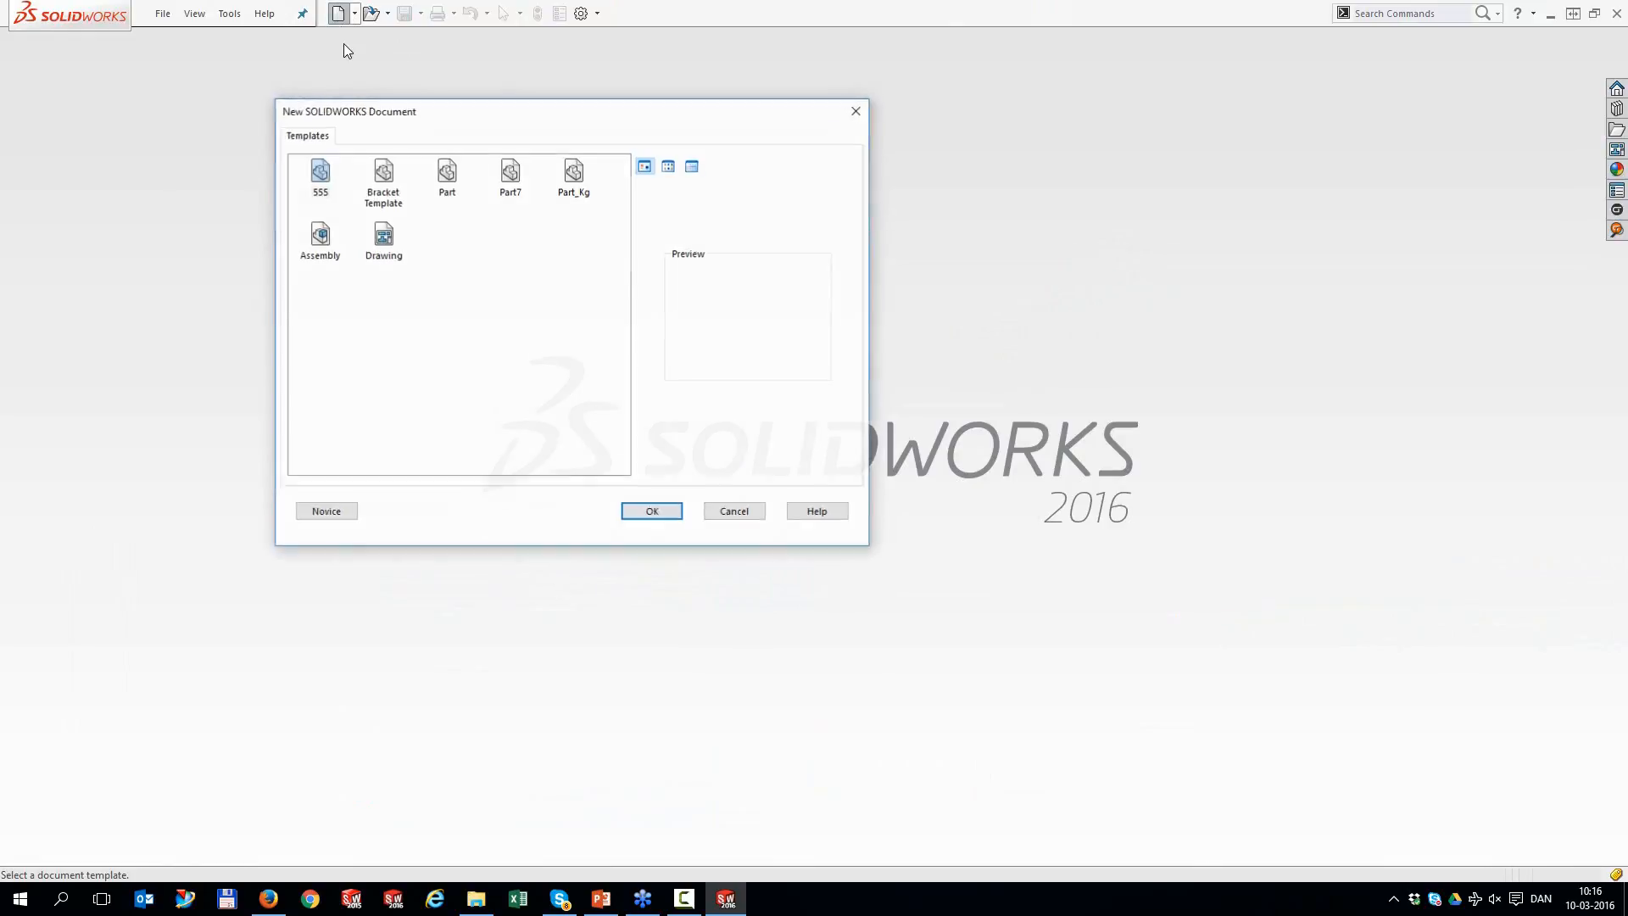
pyautogui.click(380, 180)
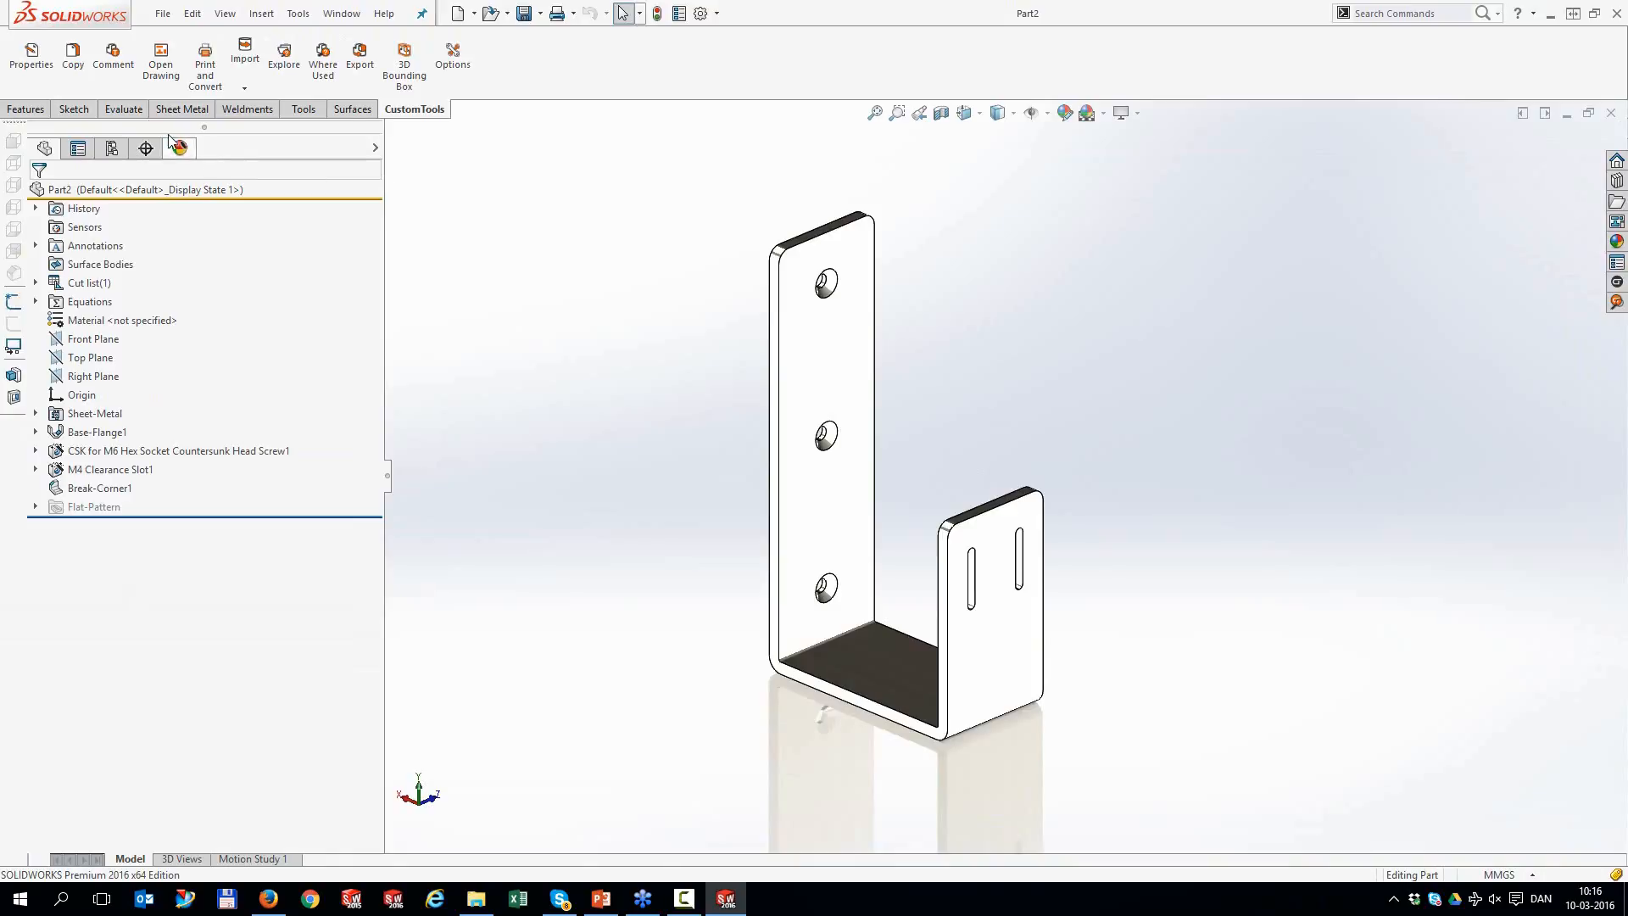
# Assign number SEQ-0126, ABS PC material and RAL 1007 Daffodil yellow, then save as SEQ-0126.SLDPRT
pyautogui.click(38, 64)
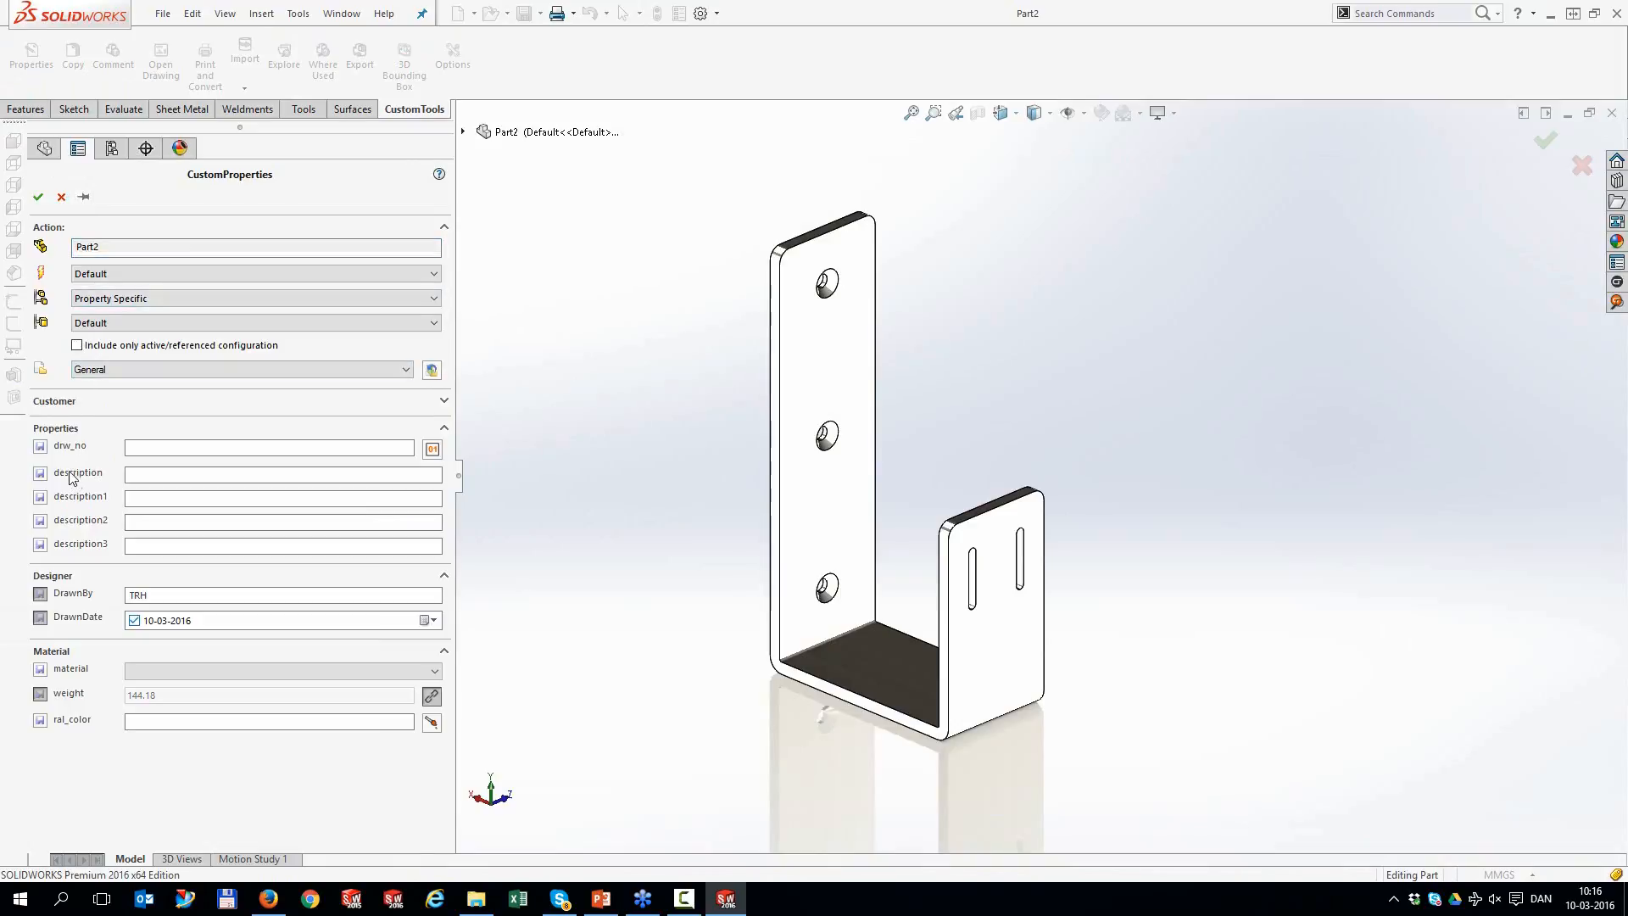
pyautogui.click(433, 449)
pyautogui.click(566, 574)
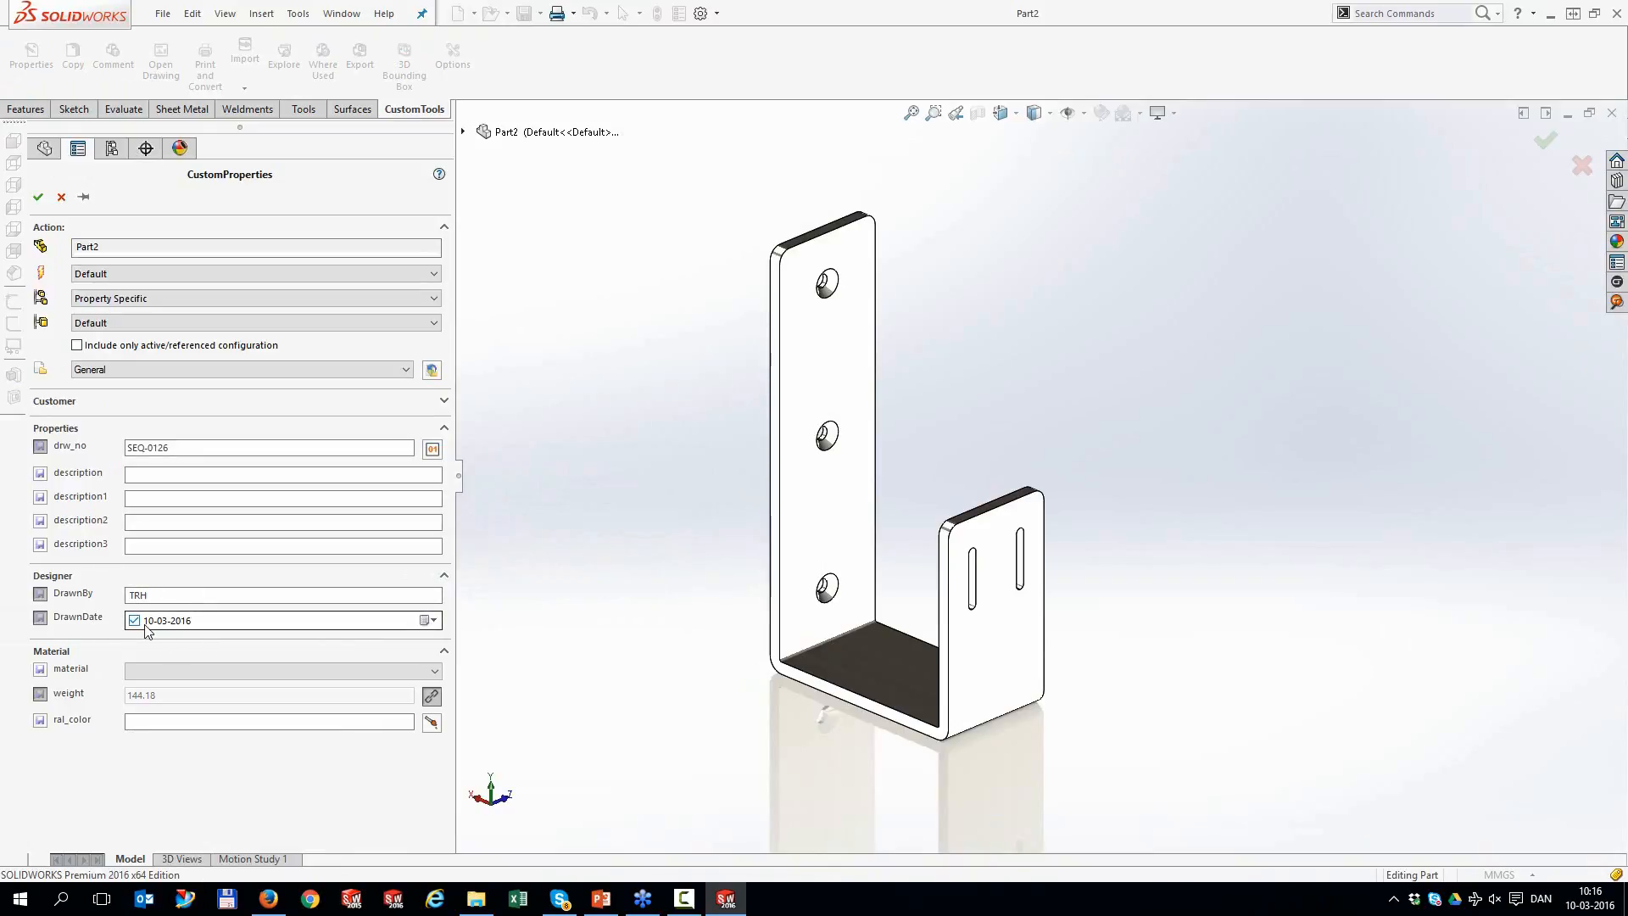
pyautogui.click(283, 676)
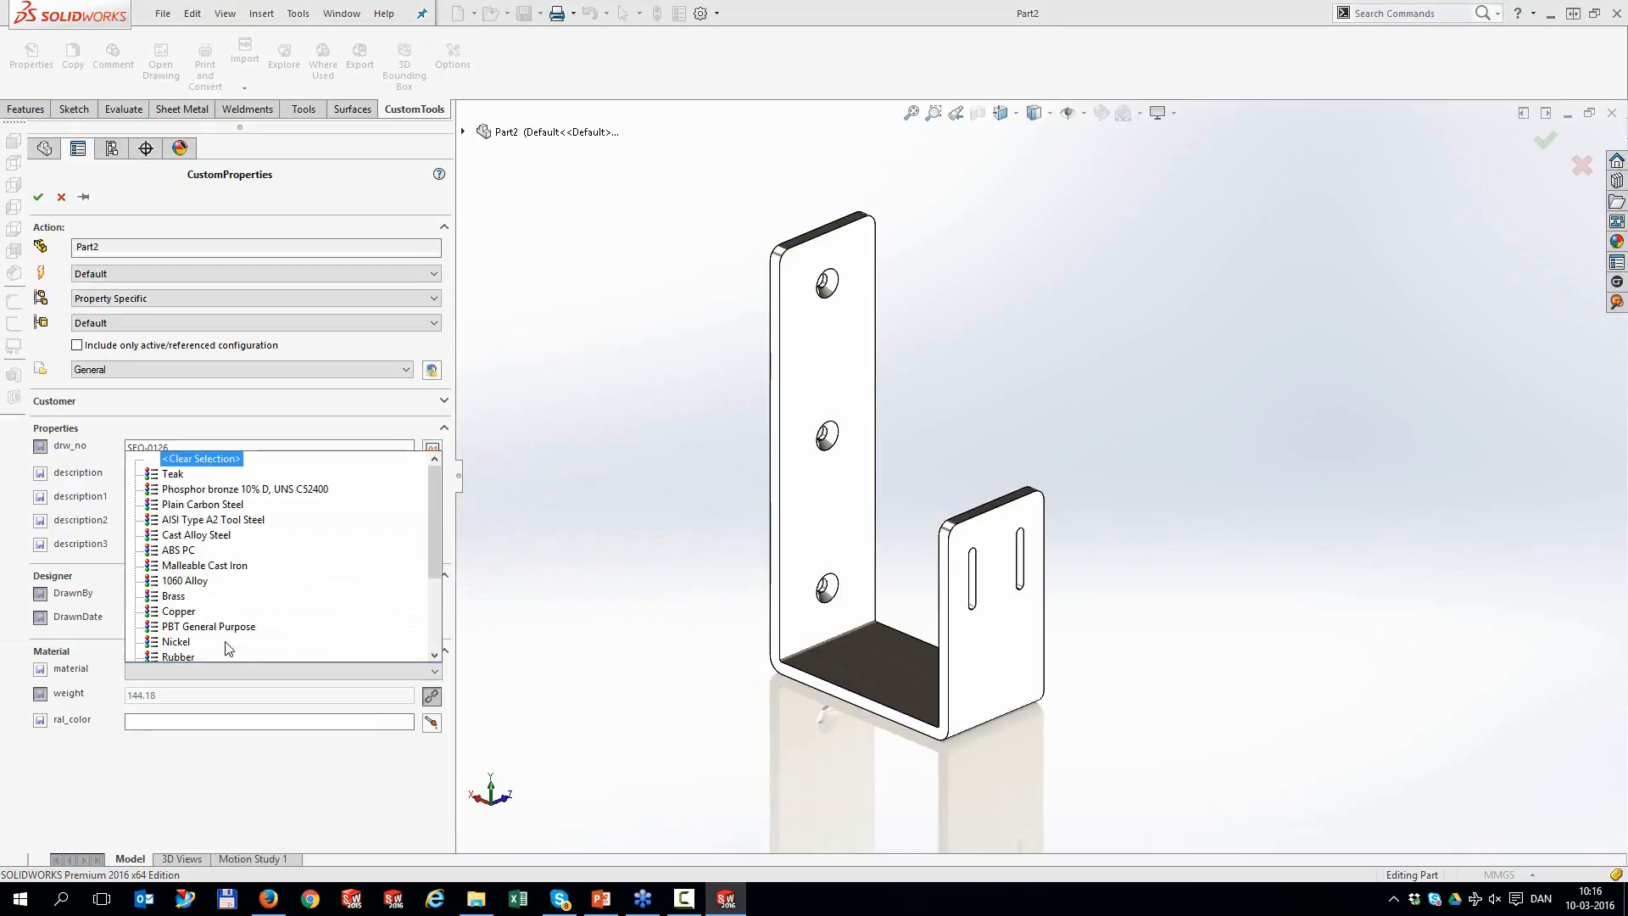
pyautogui.click(185, 553)
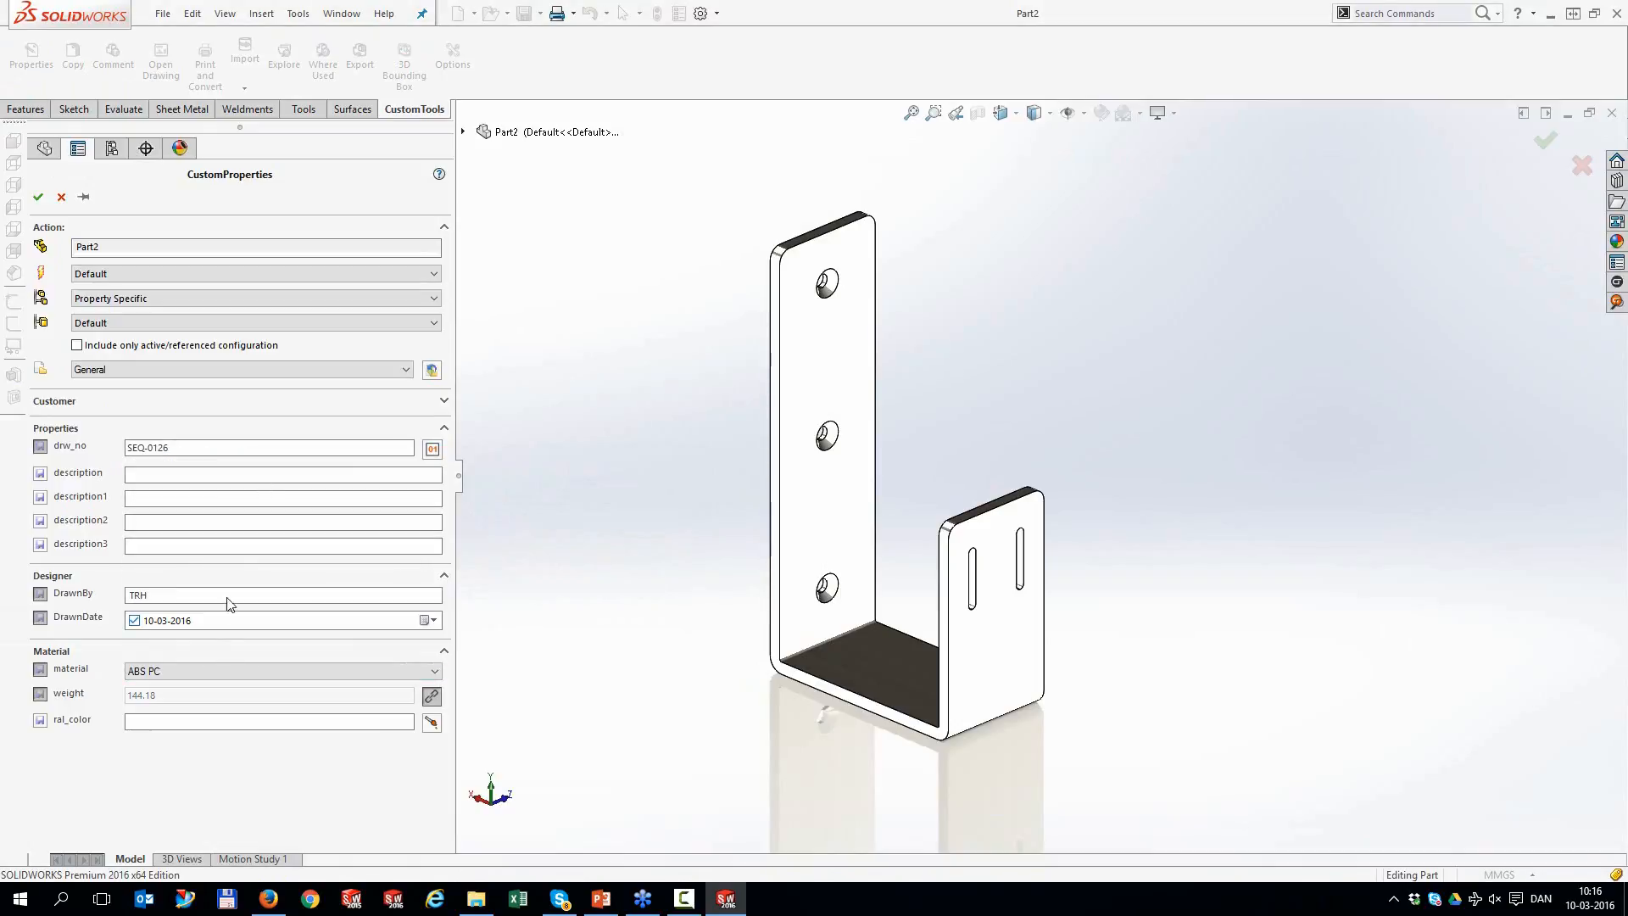
pyautogui.click(431, 724)
pyautogui.doubleClick(470, 714)
pyautogui.click(38, 198)
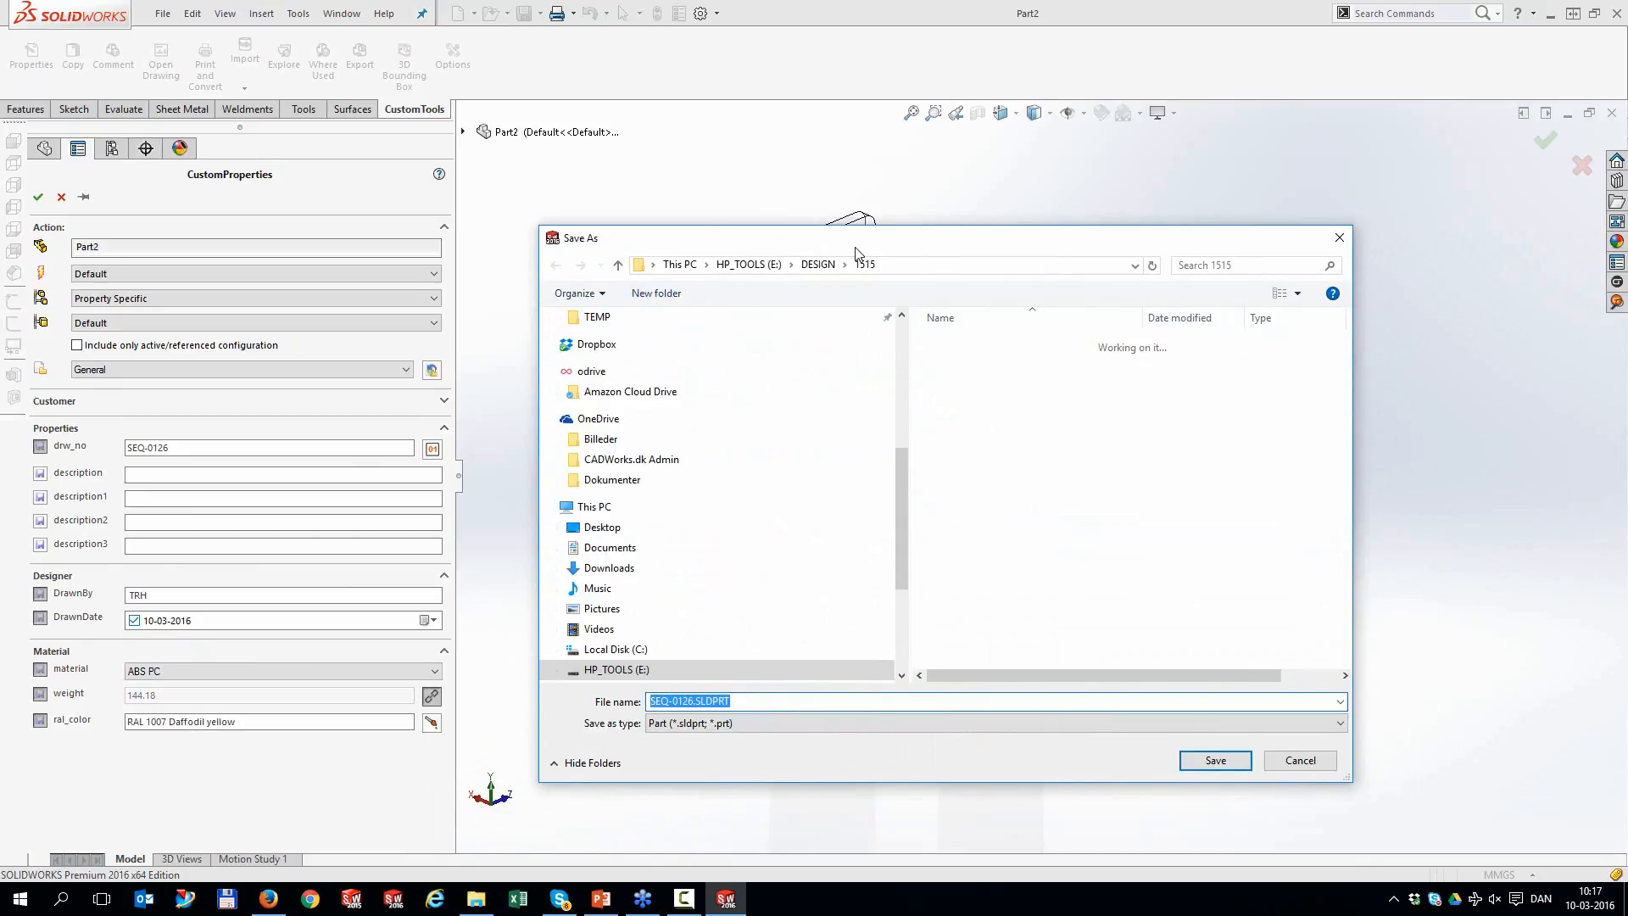
pyautogui.click(1228, 768)
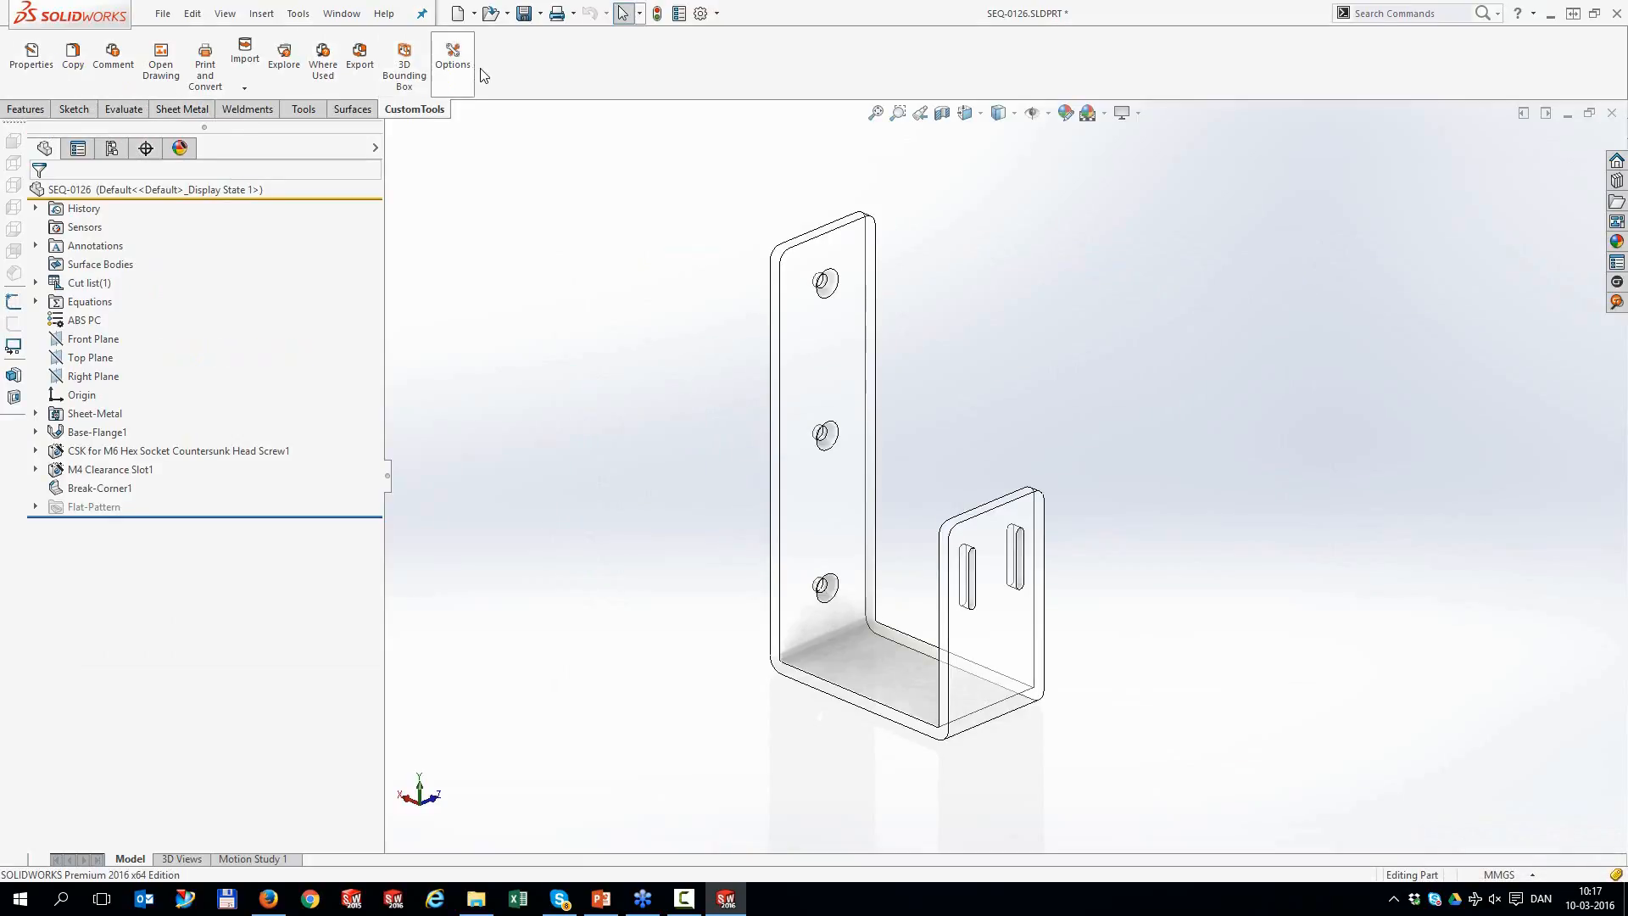
# Disallow saving to other locations and default parts' drw_no to the [SEQ] sequence
pyautogui.click(452, 72)
pyautogui.click(668, 260)
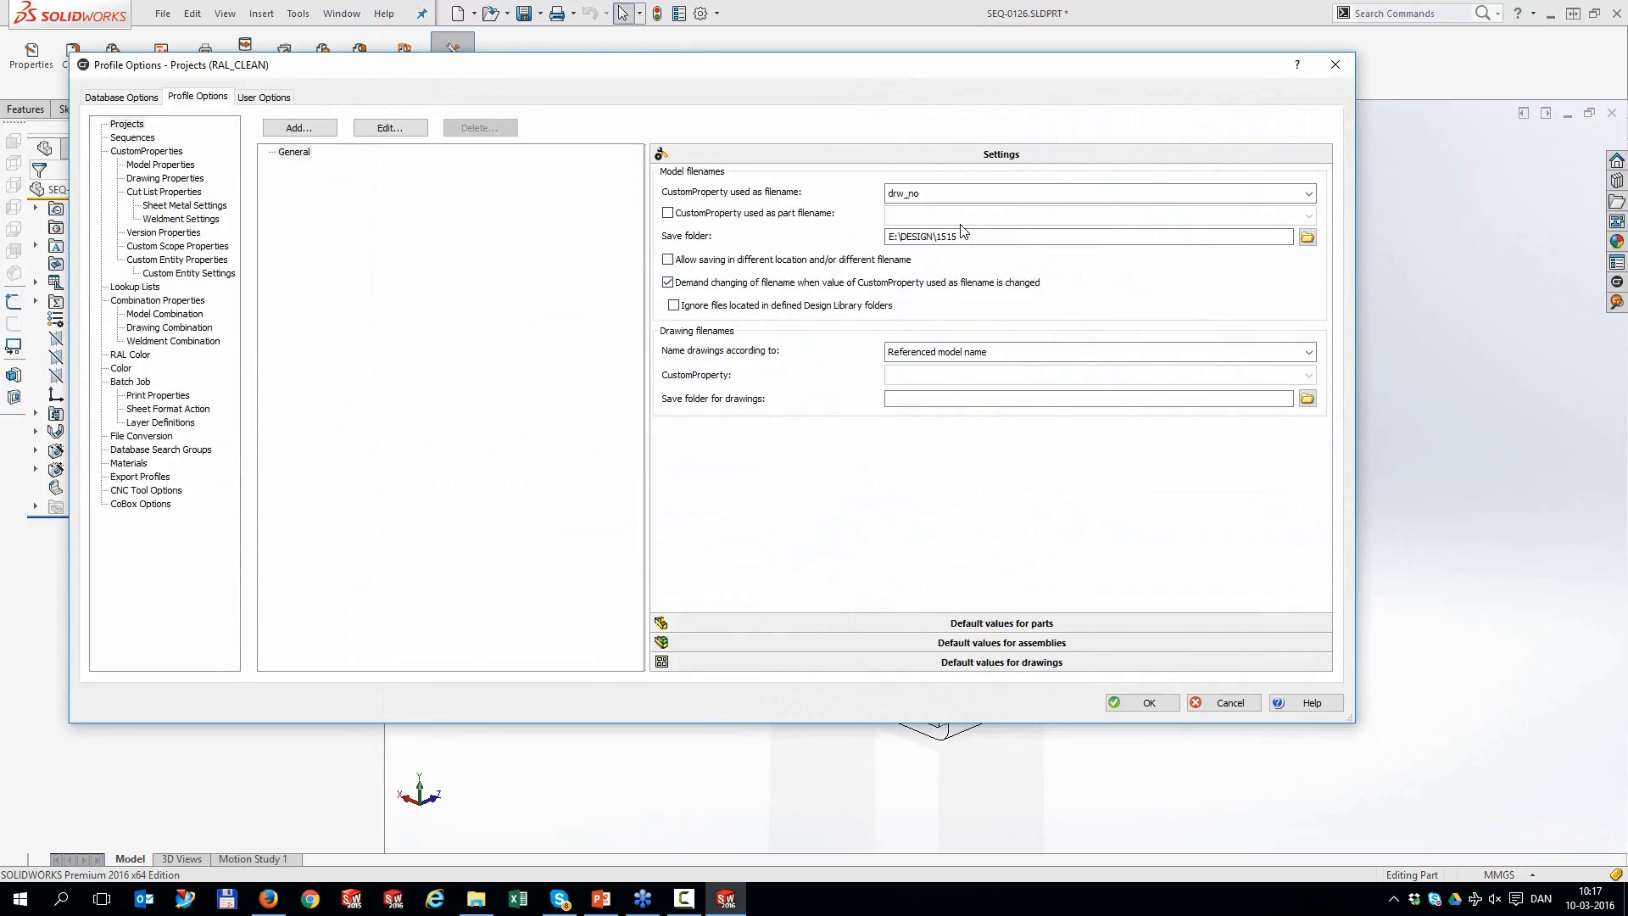
pyautogui.click(1021, 623)
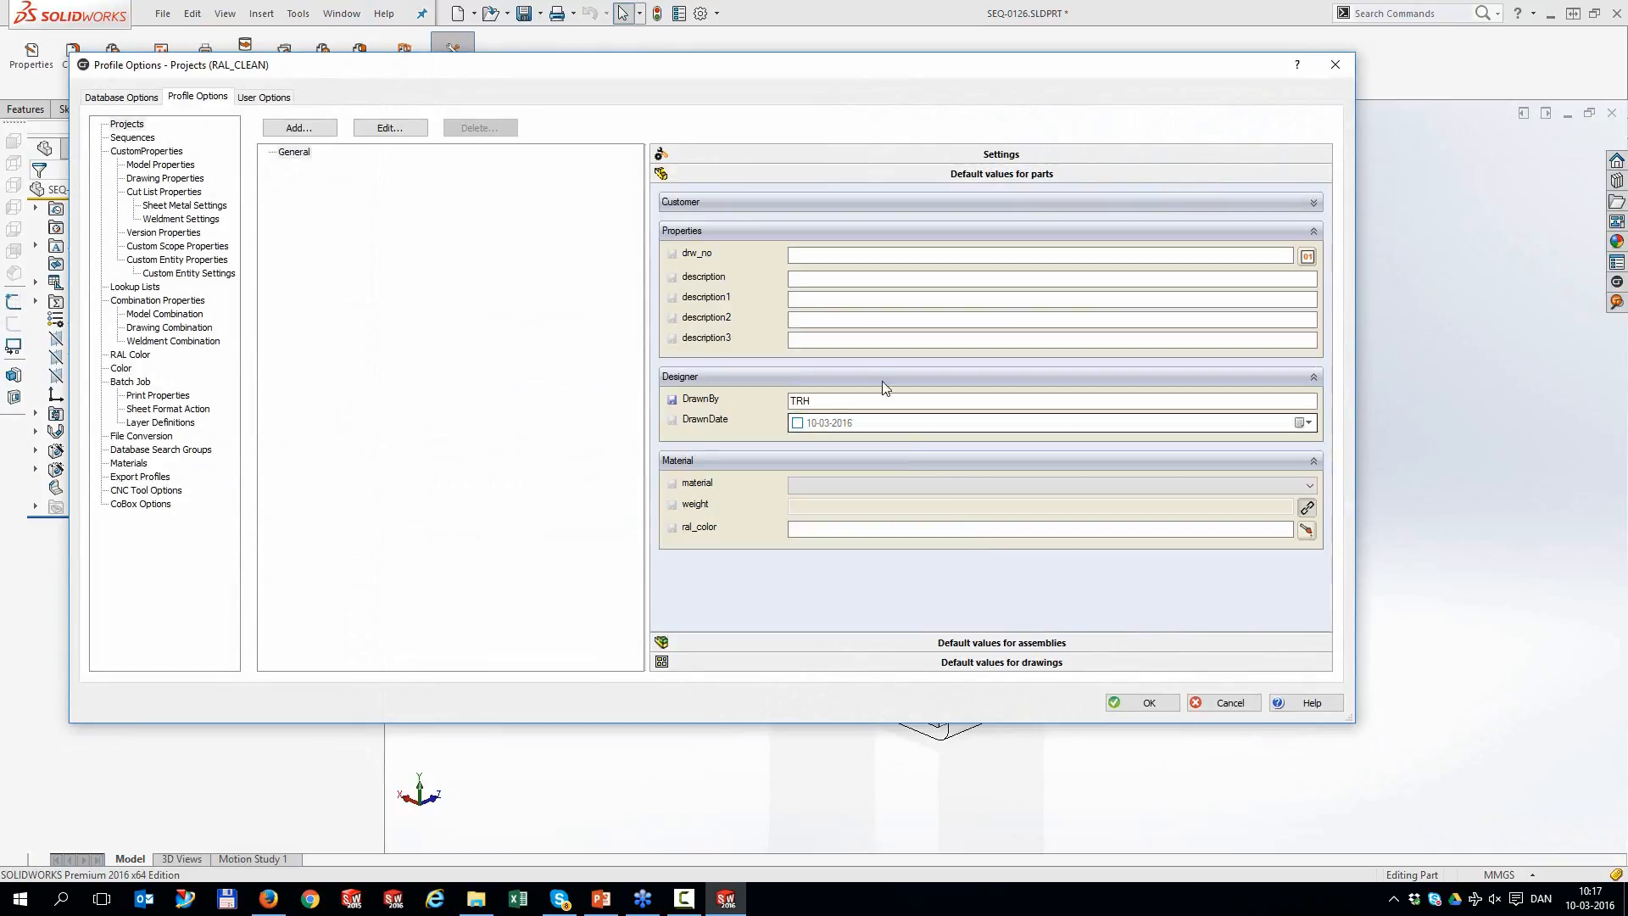
pyautogui.click(1308, 257)
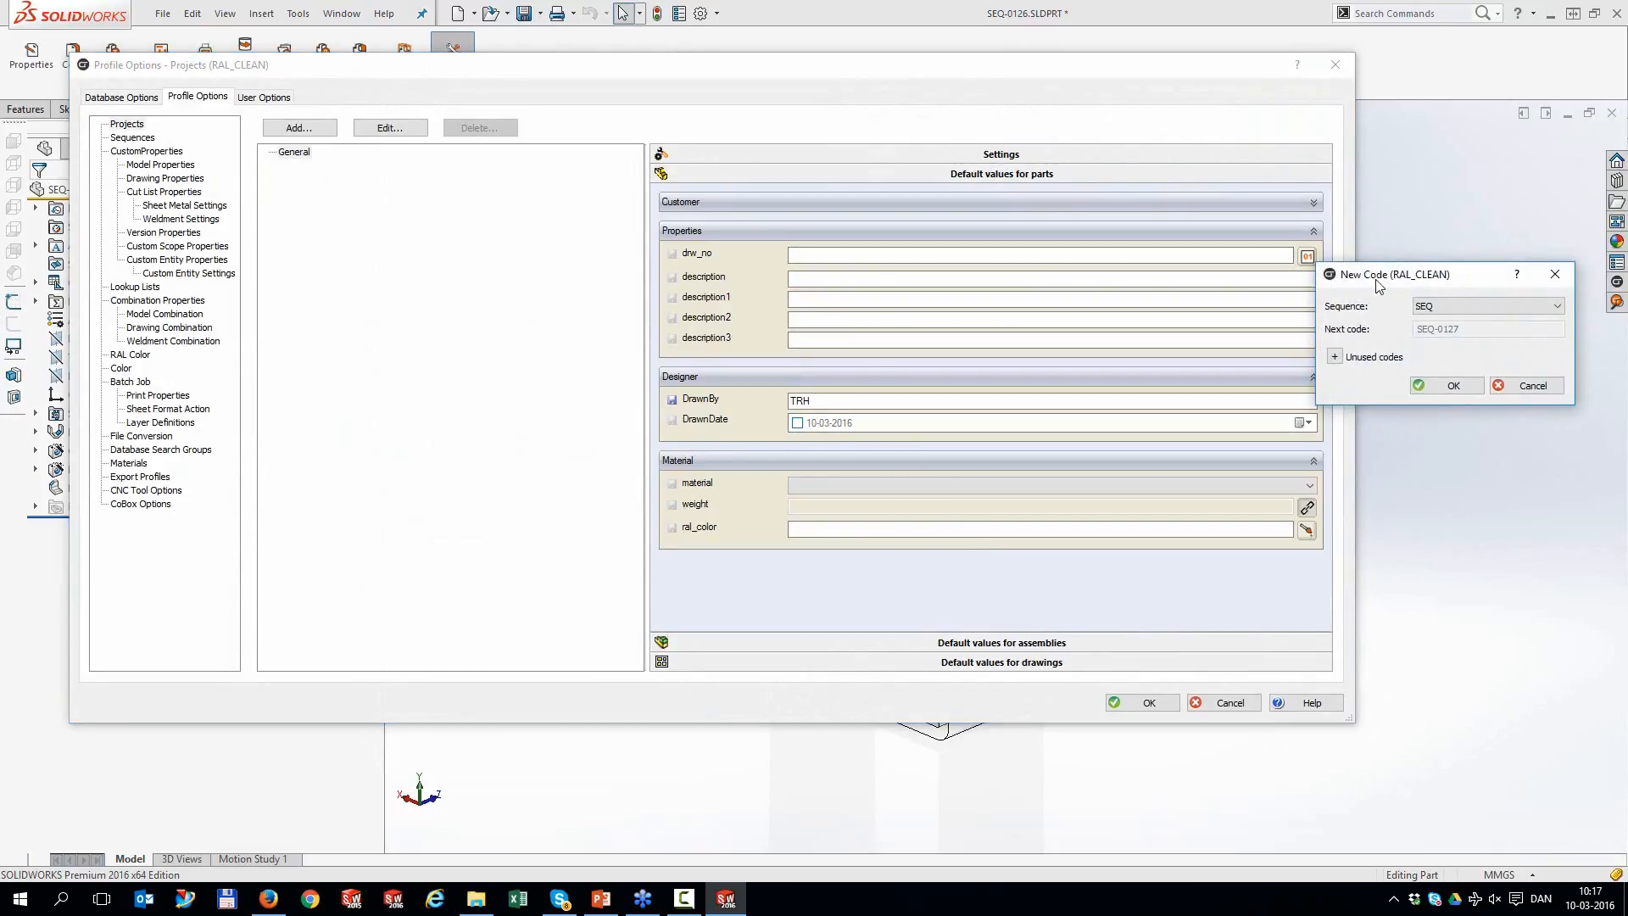
pyautogui.click(1433, 387)
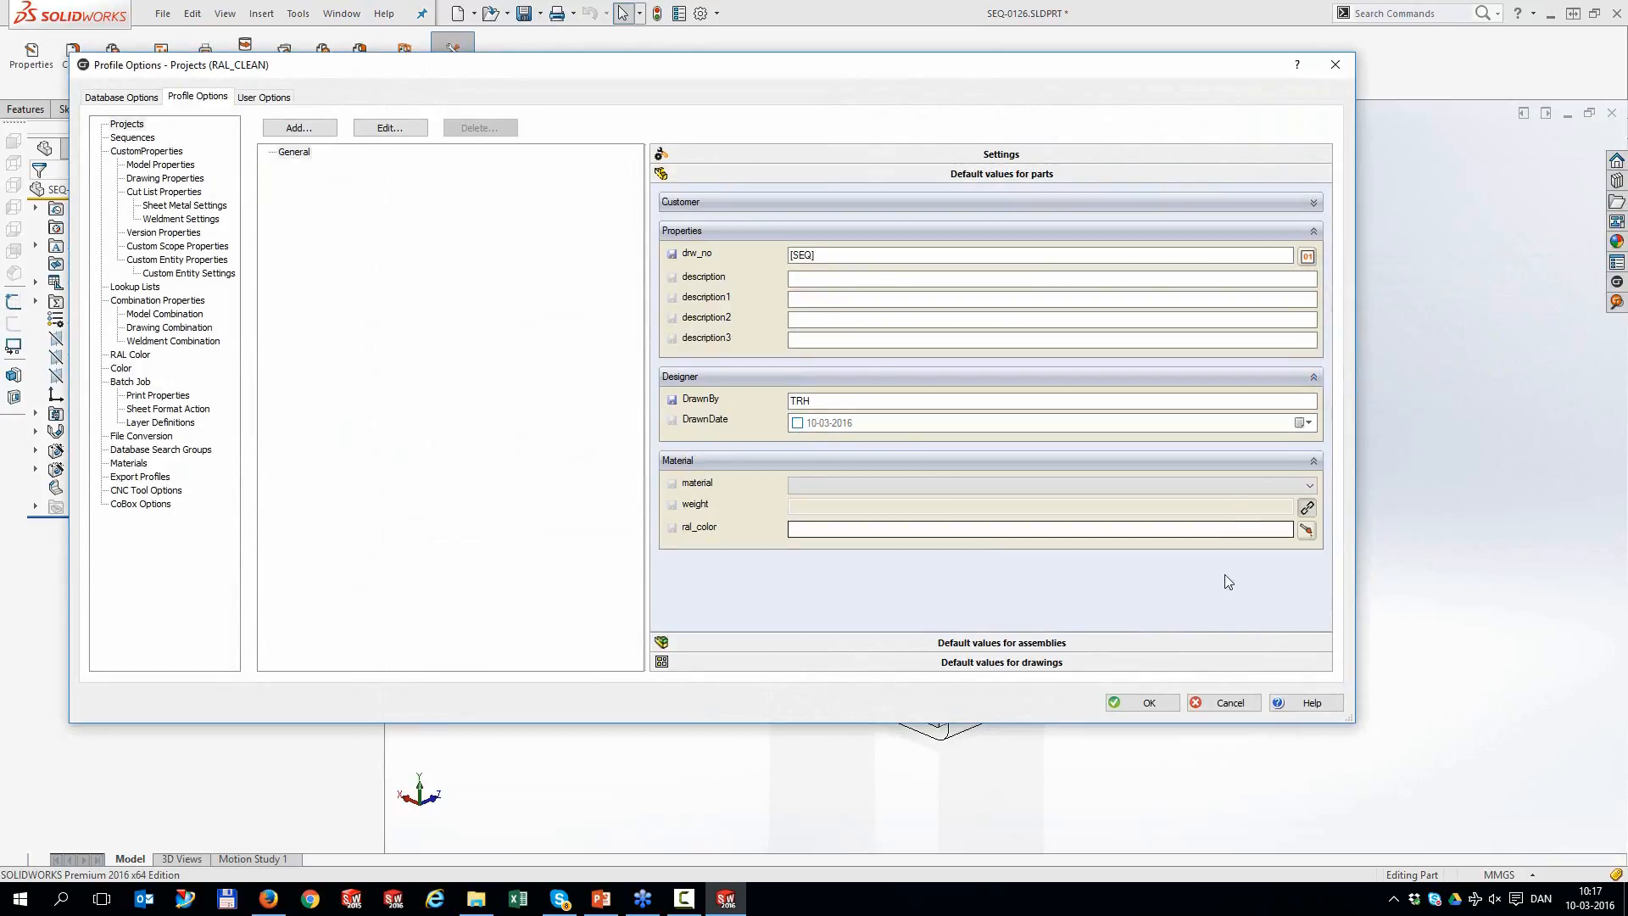
pyautogui.click(1142, 703)
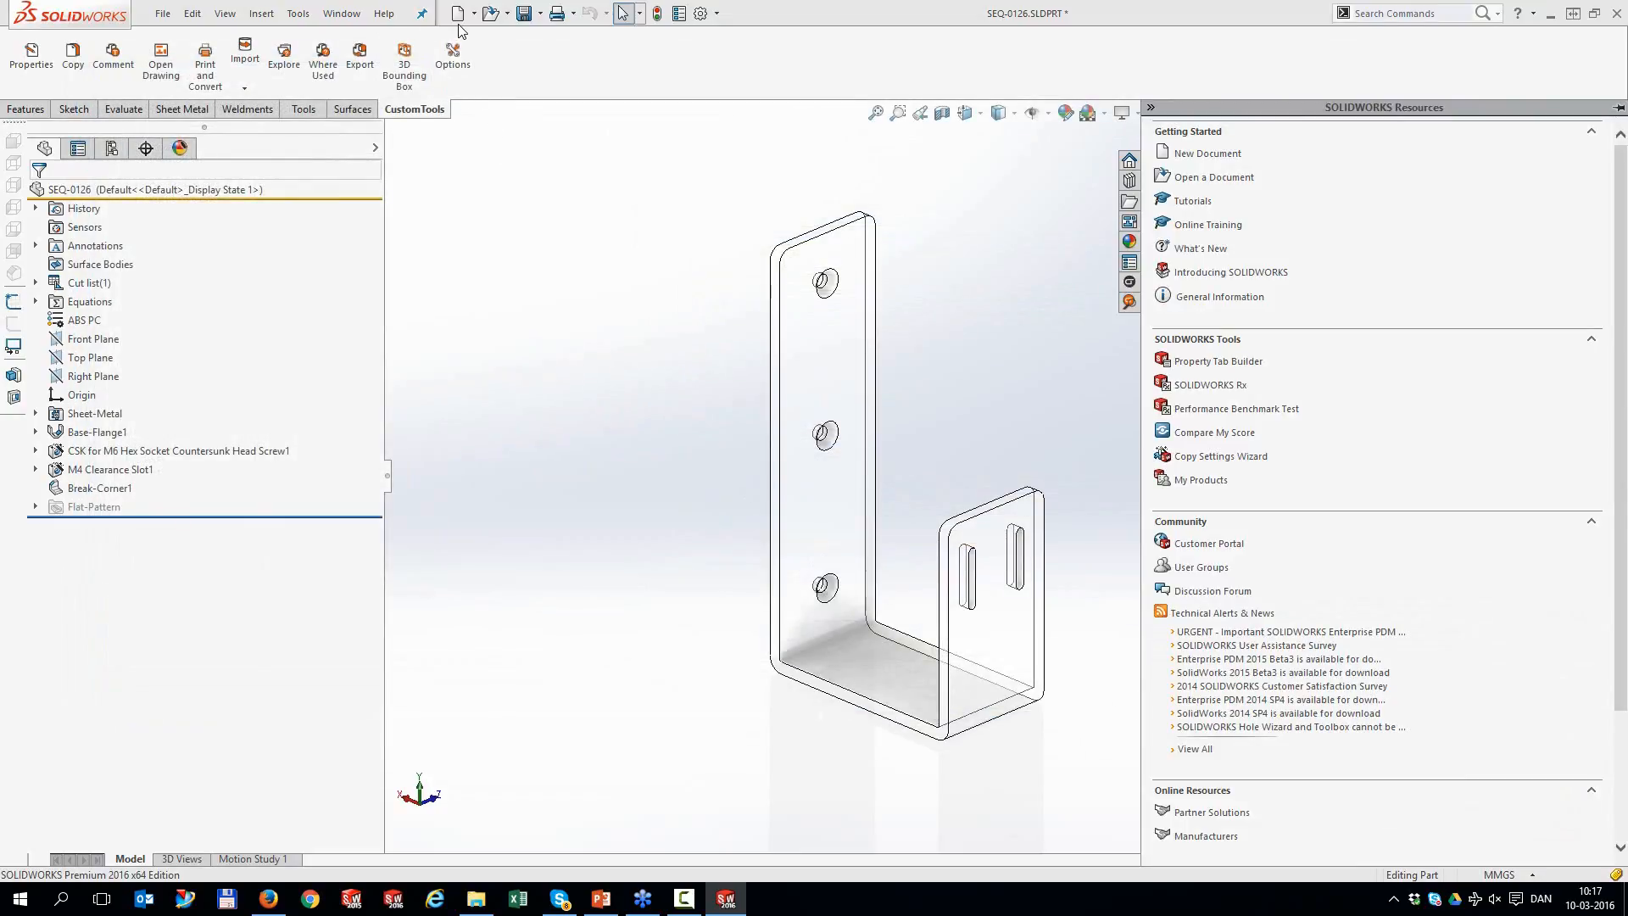
# Create a new Bracket Template part and accept its properties to save it as SEQ-0127
pyautogui.click(458, 14)
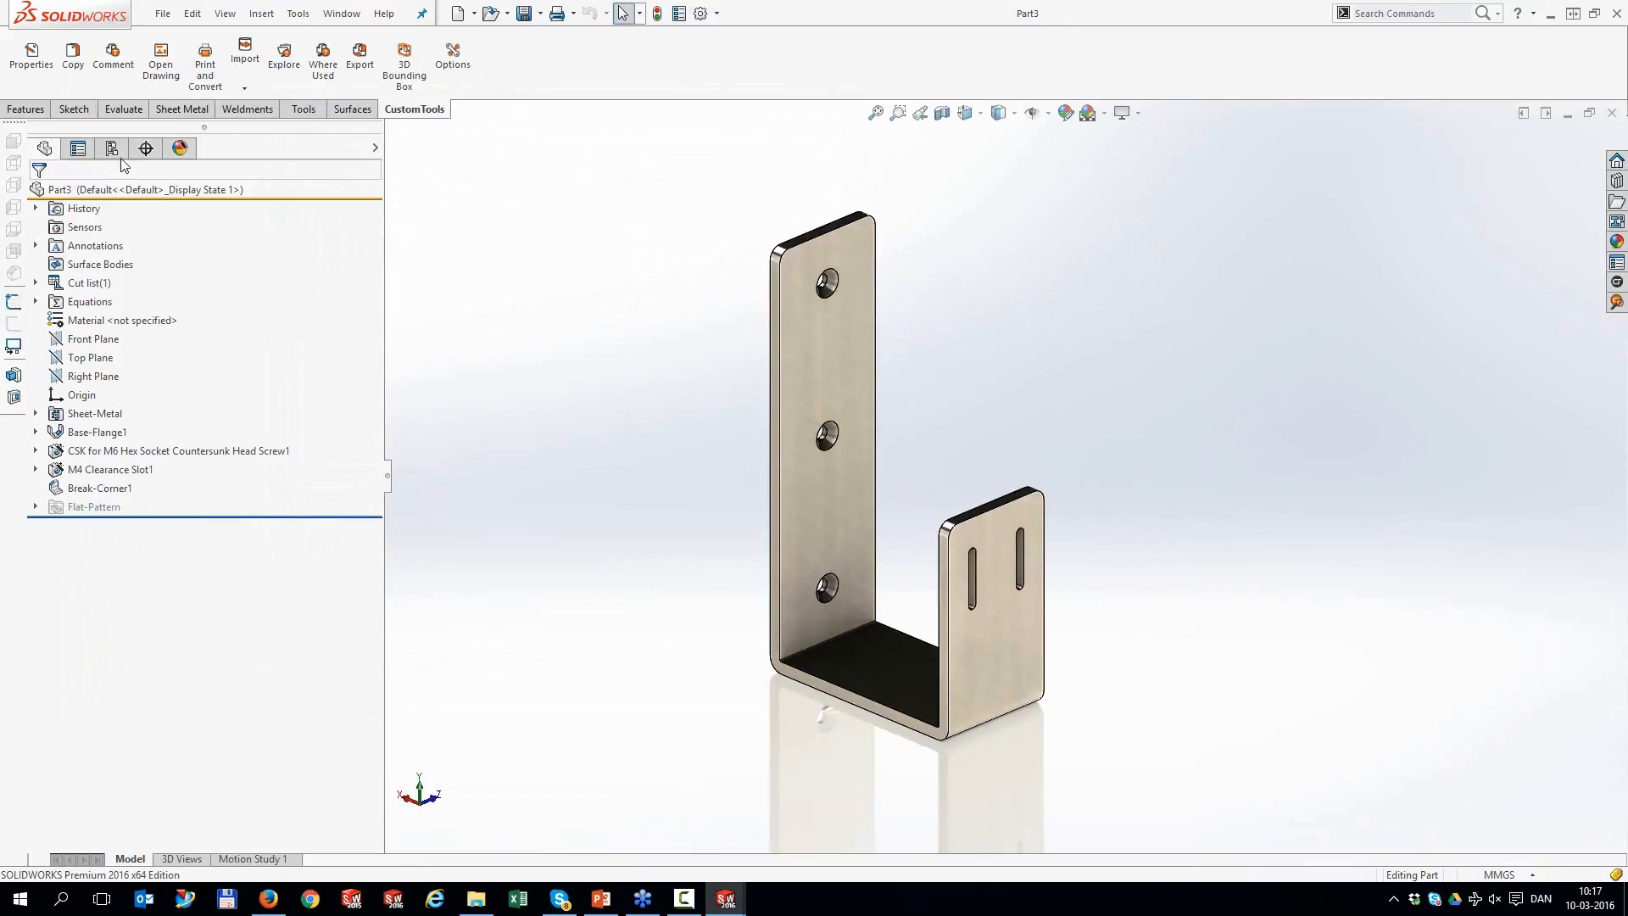
pyautogui.click(31, 56)
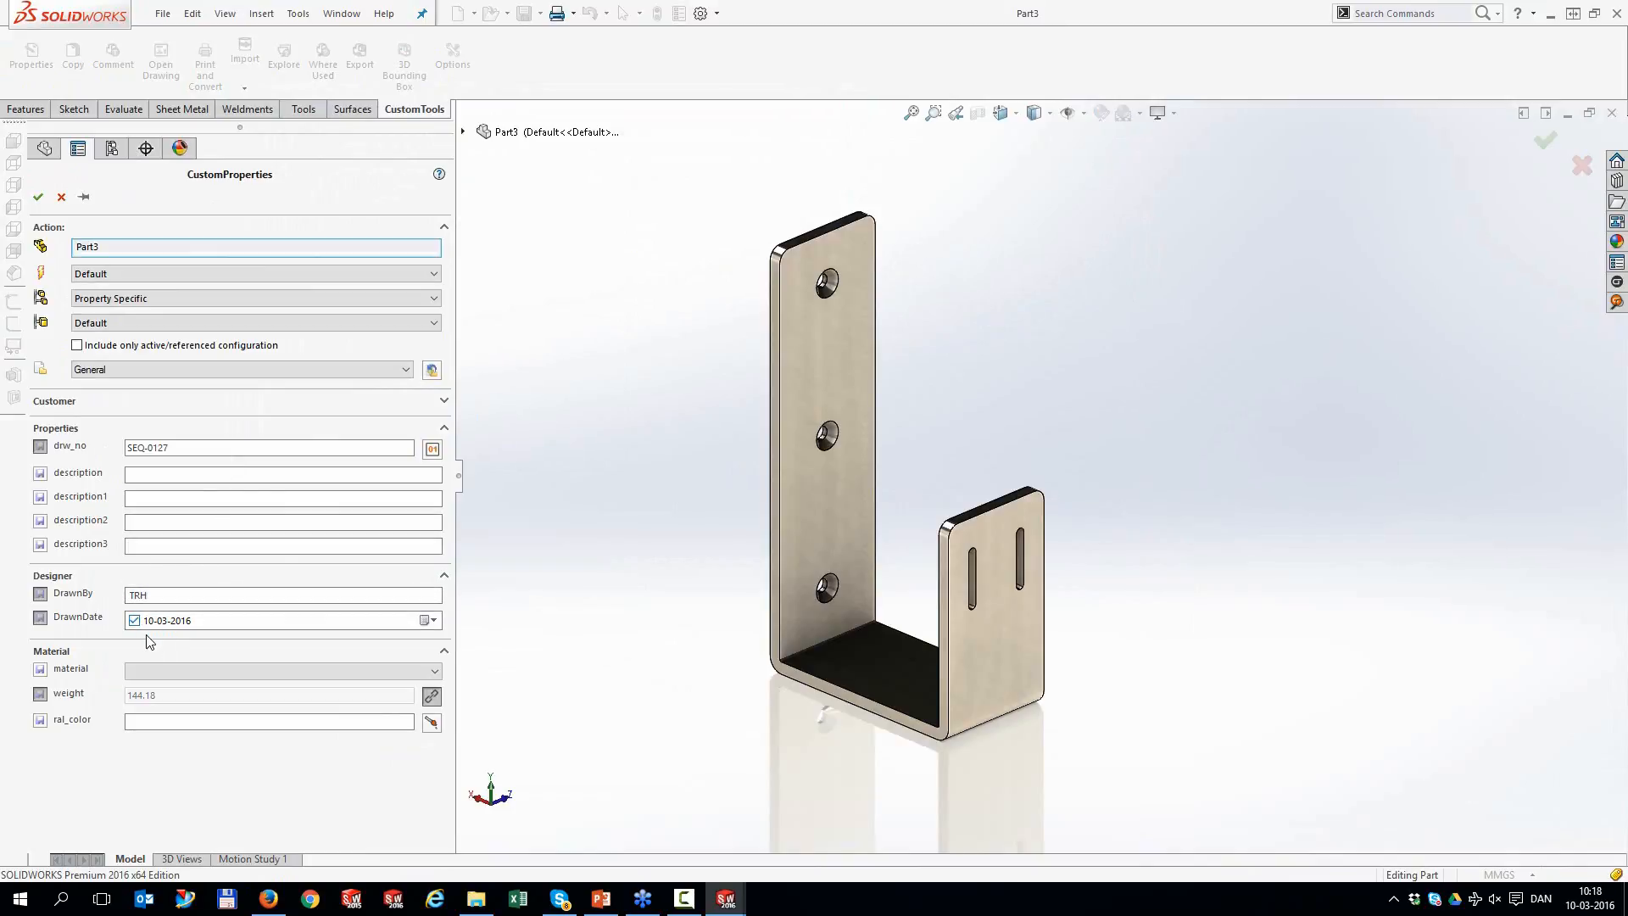
pyautogui.click(43, 203)
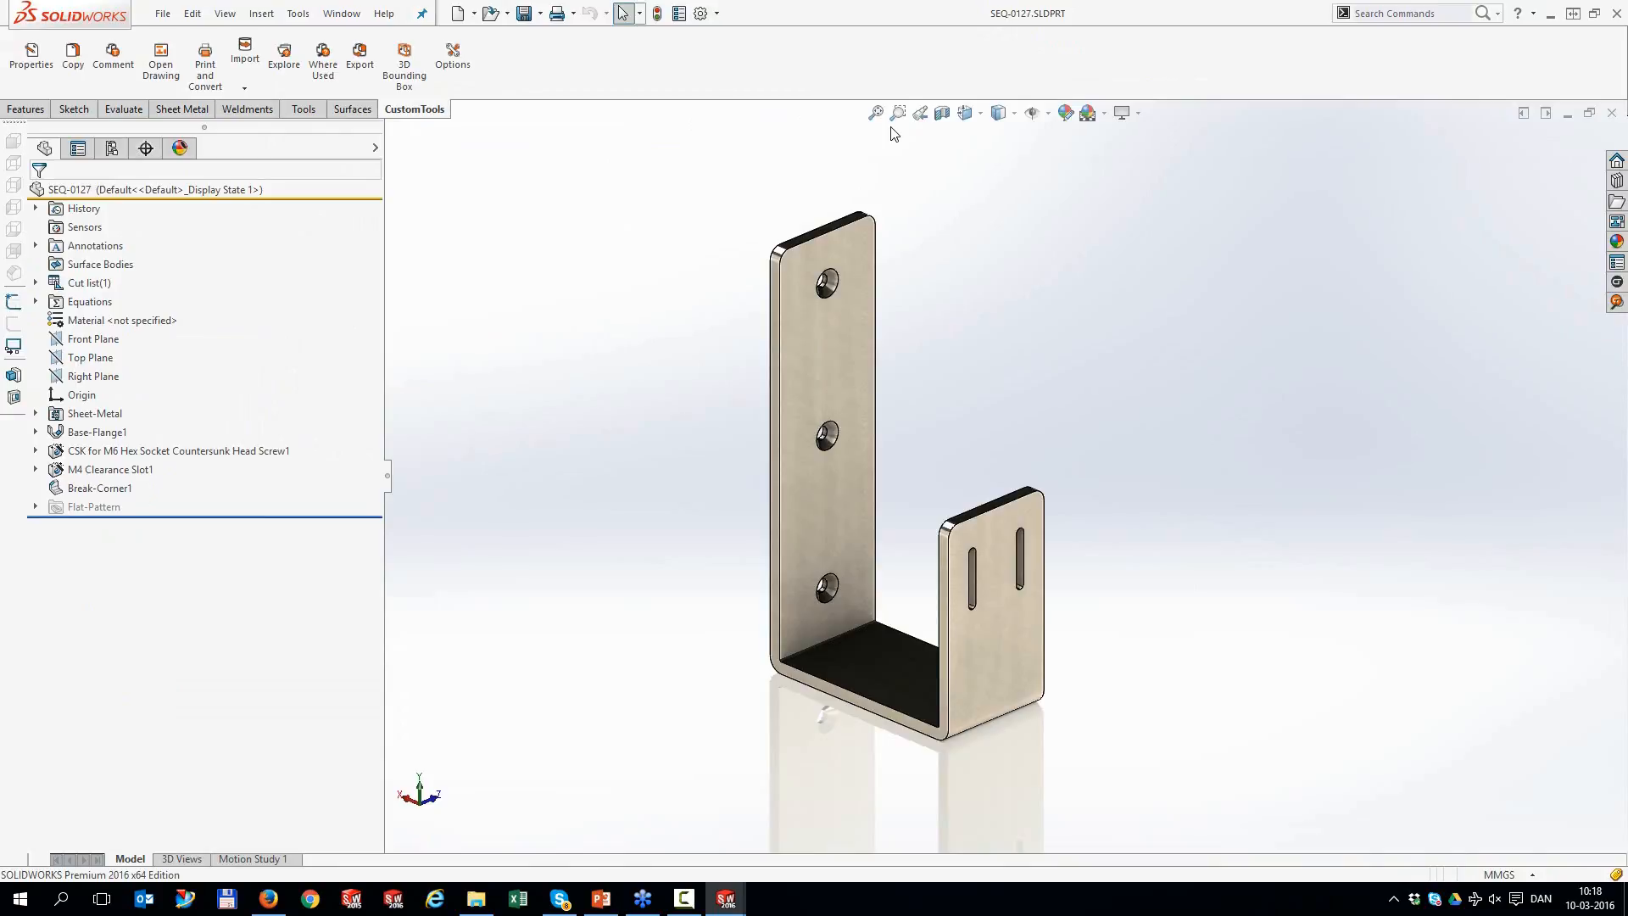
# Add the We Bring the BOM folder, including subfolders, to the SOLIDWORKS file import list
pyautogui.click(251, 90)
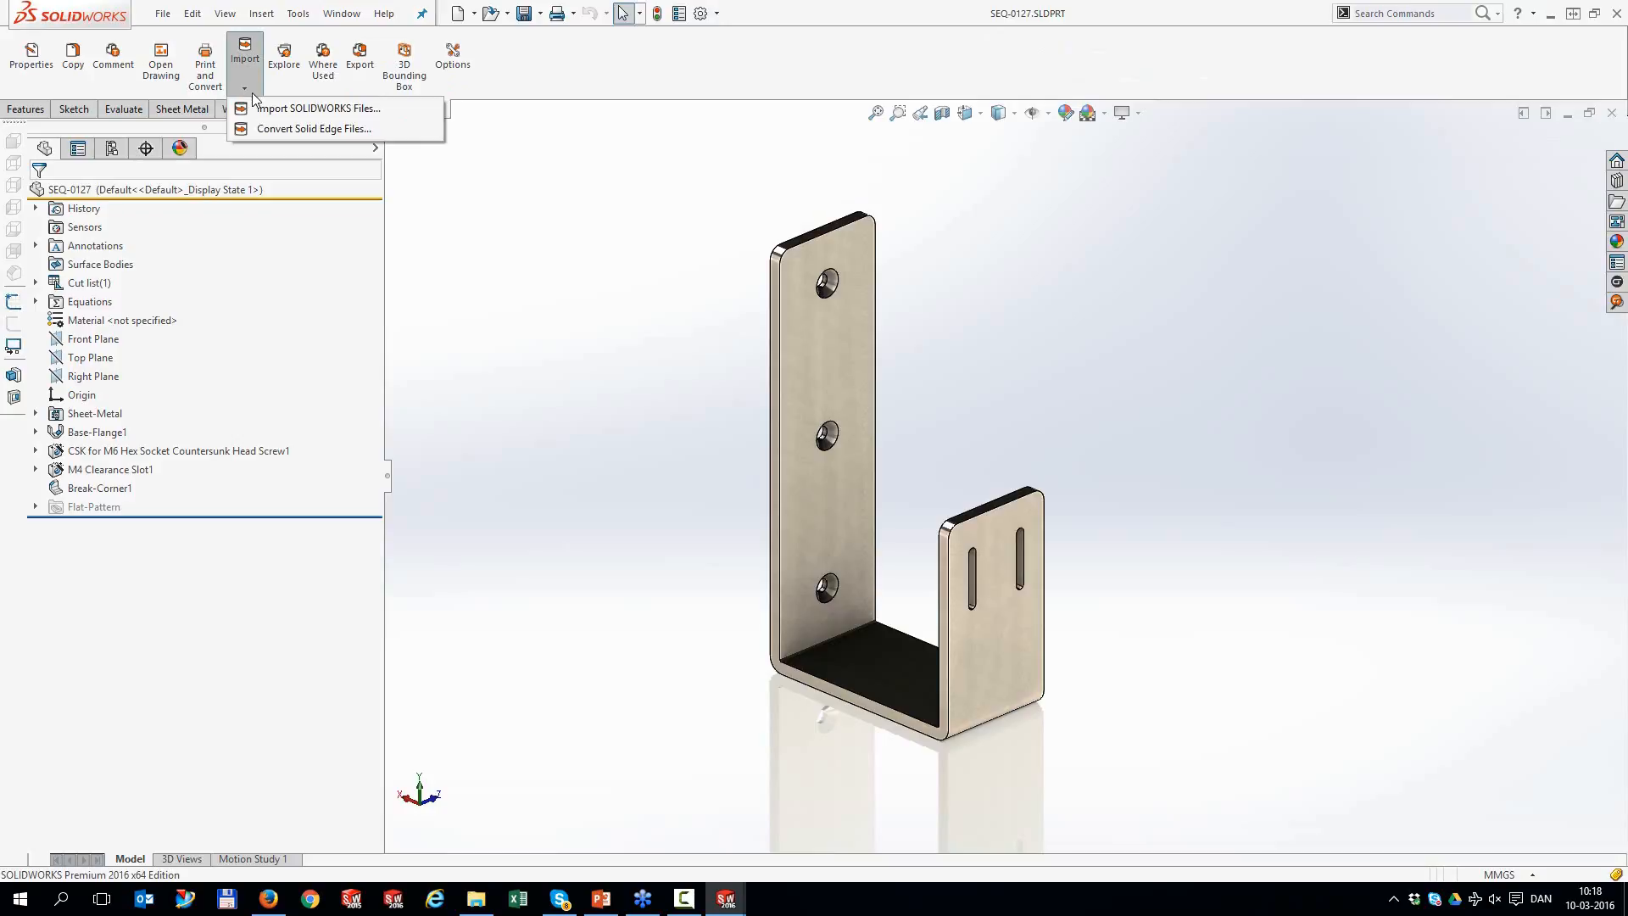
pyautogui.click(272, 112)
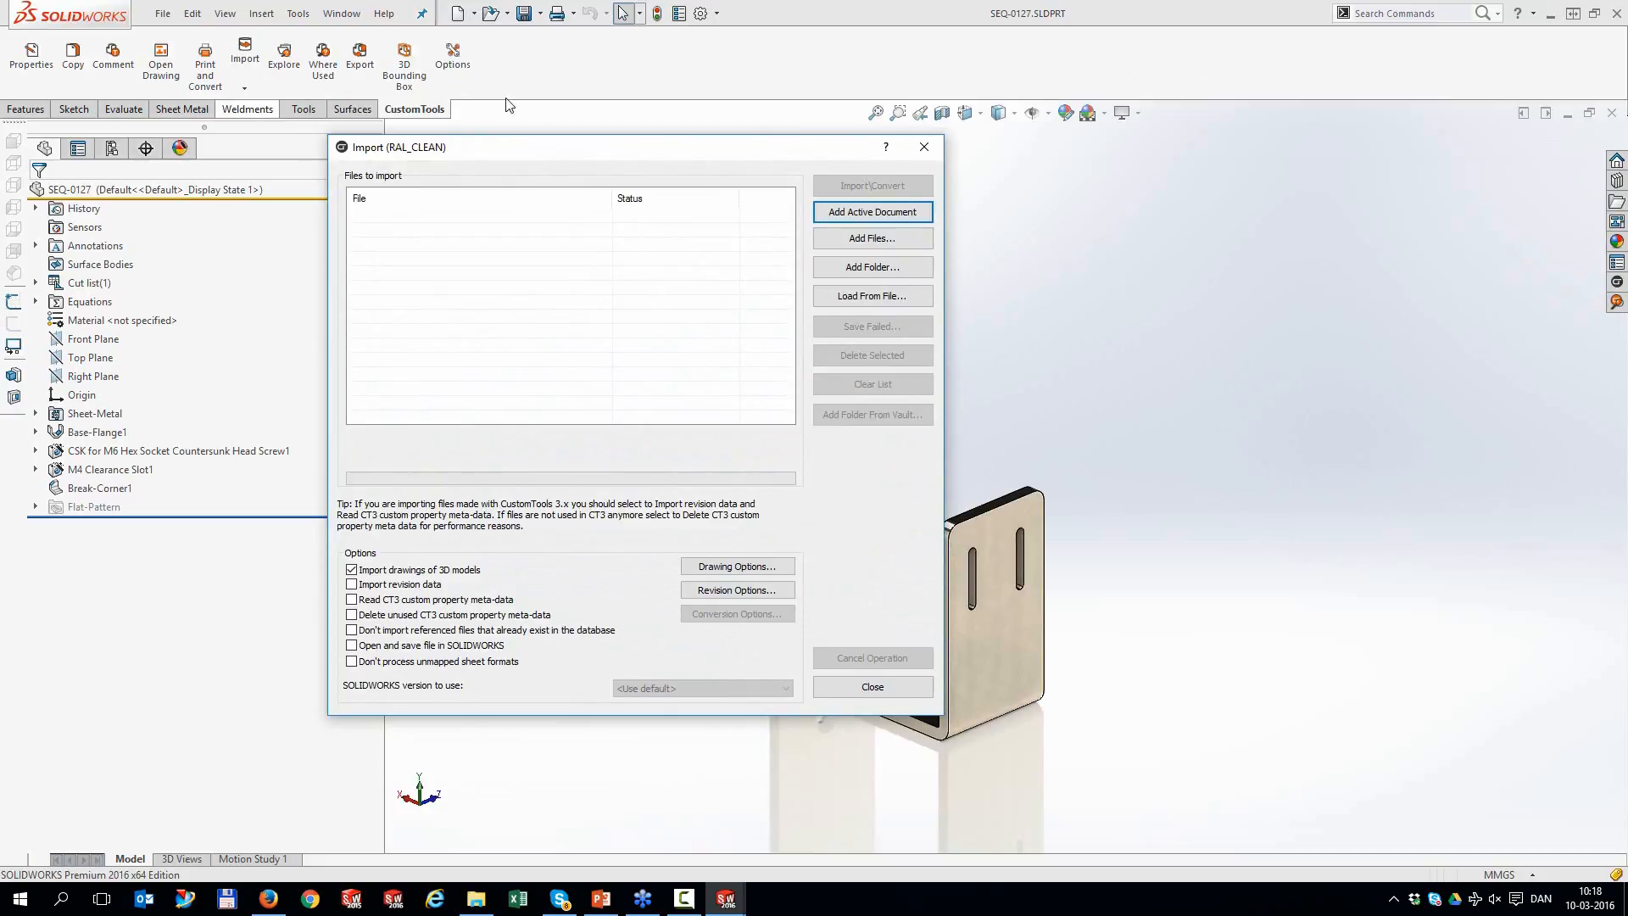
pyautogui.click(847, 270)
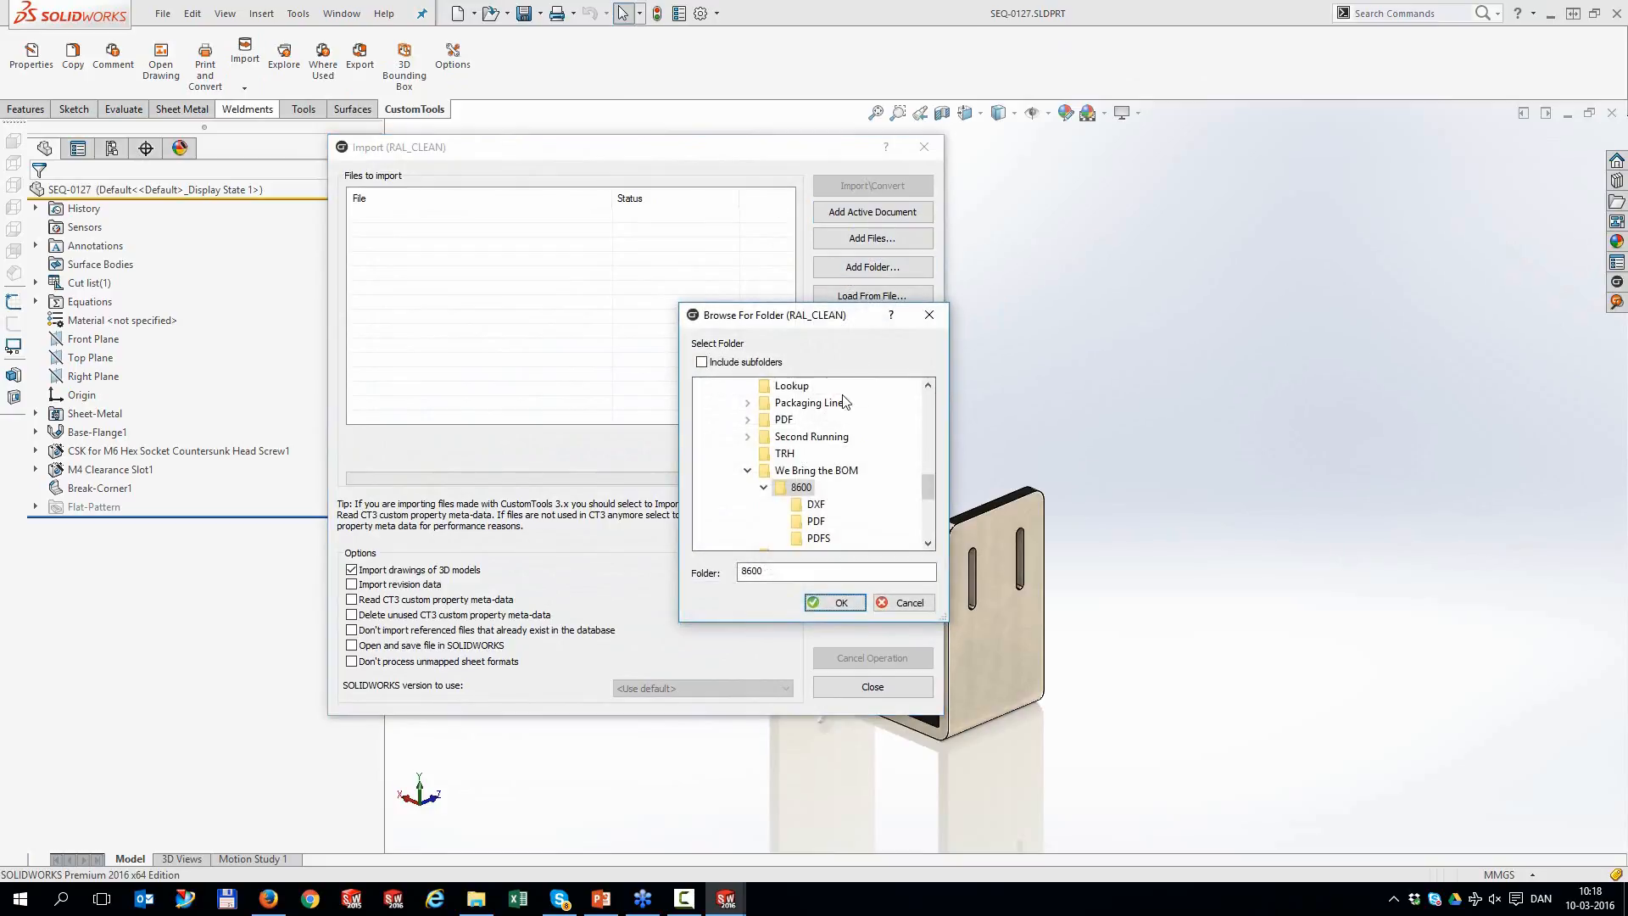
pyautogui.click(821, 471)
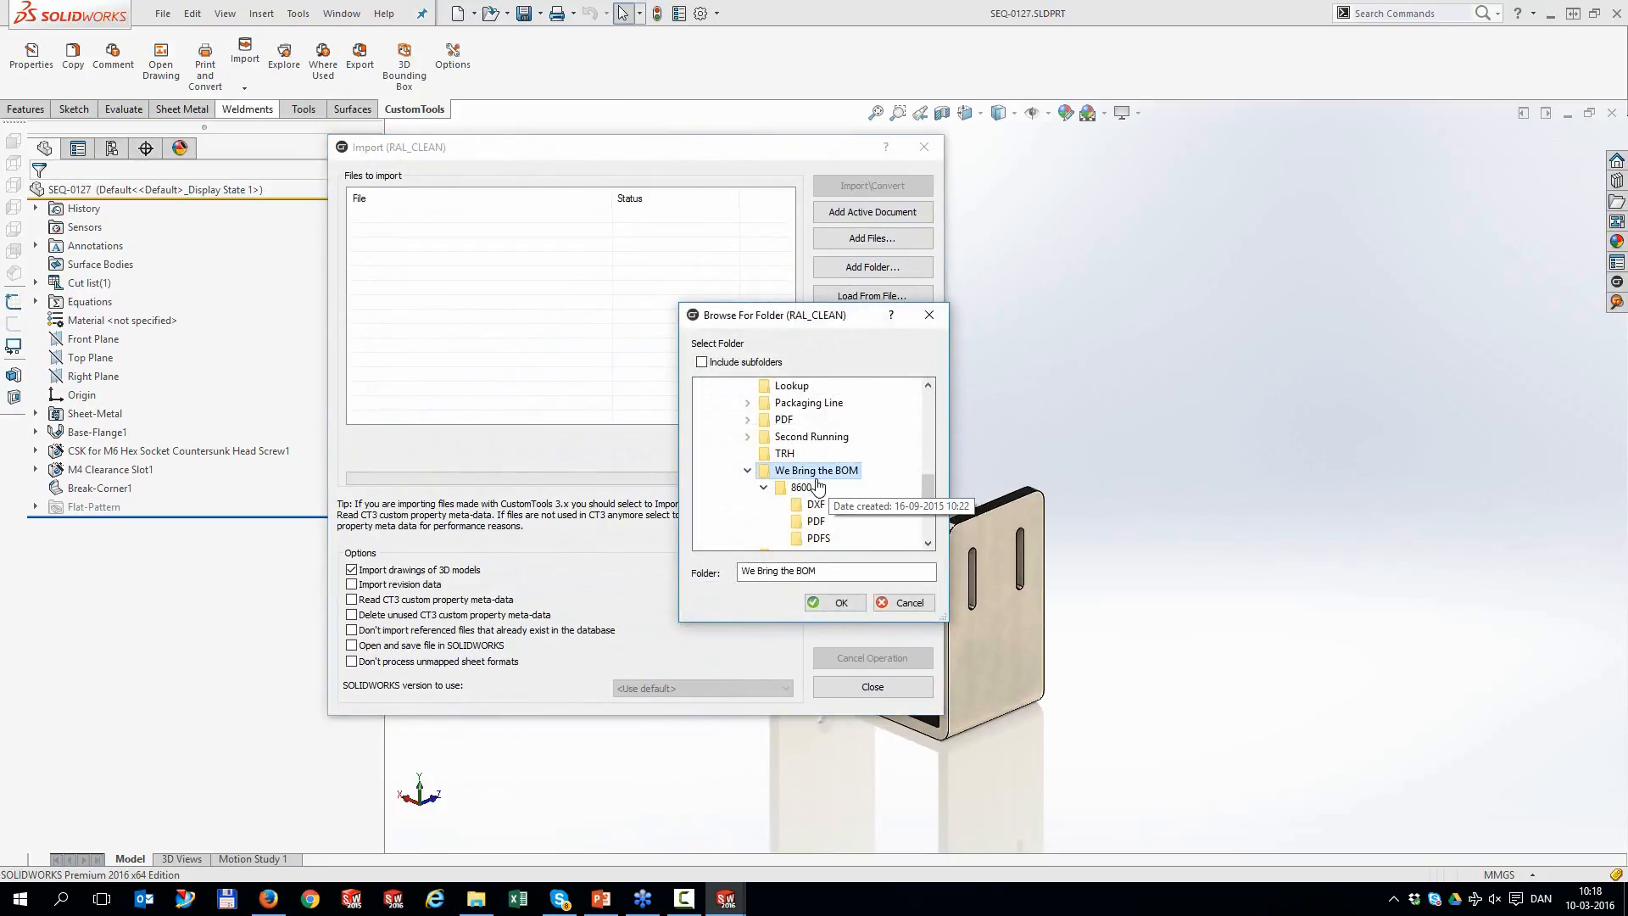
pyautogui.scroll(-1, 835, 488)
pyautogui.scroll(2, 818, 482)
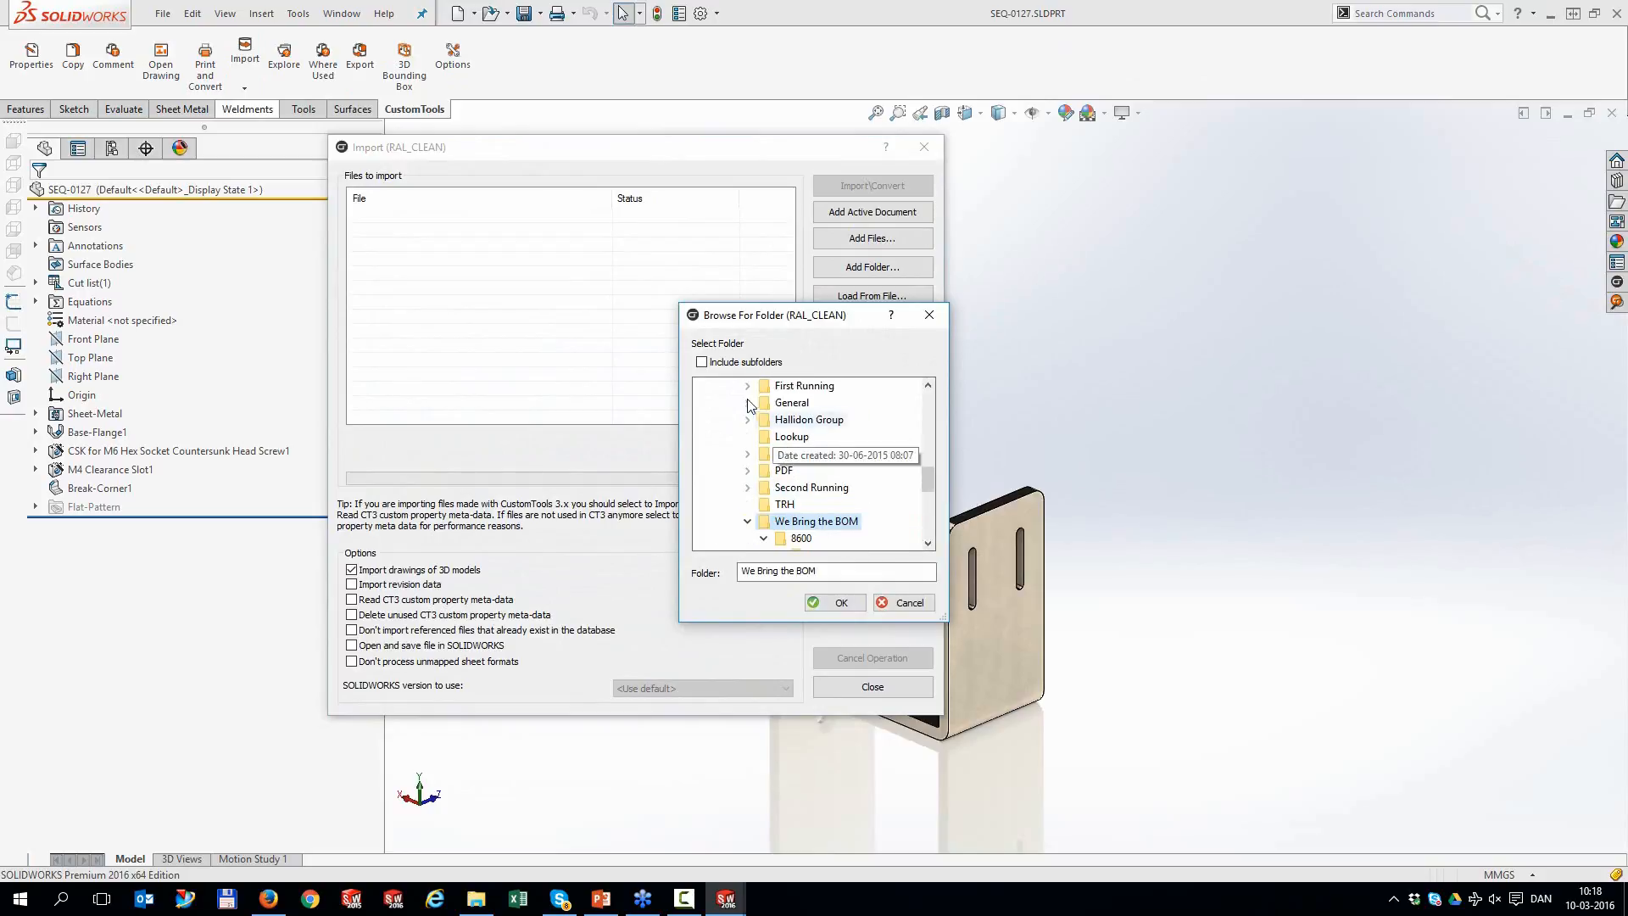
pyautogui.click(702, 364)
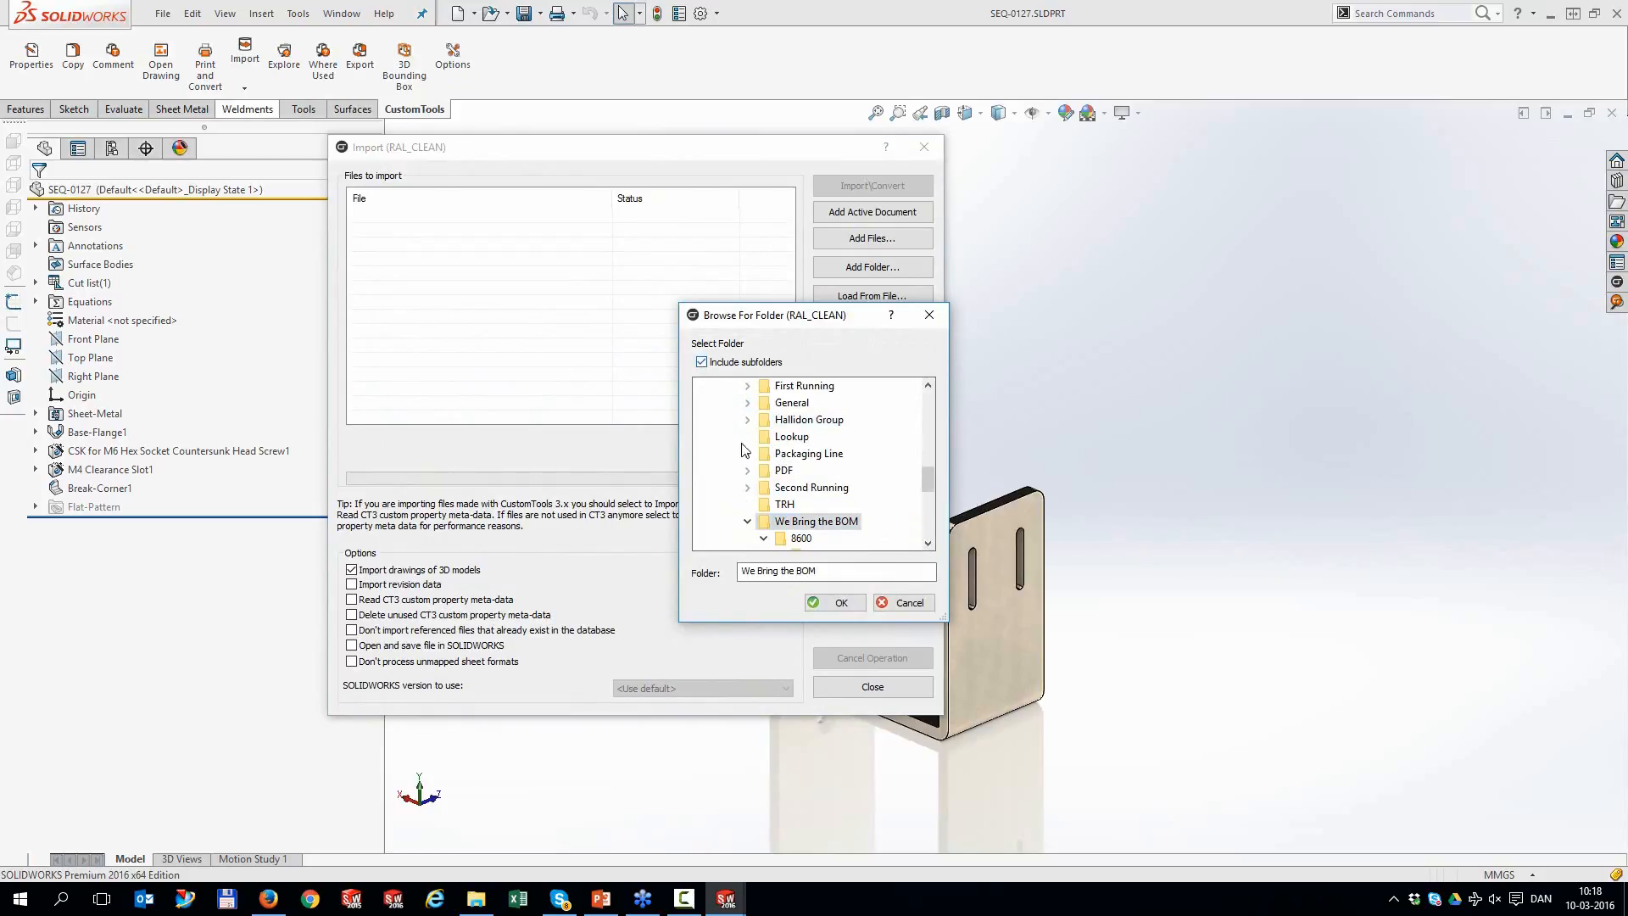
pyautogui.click(842, 603)
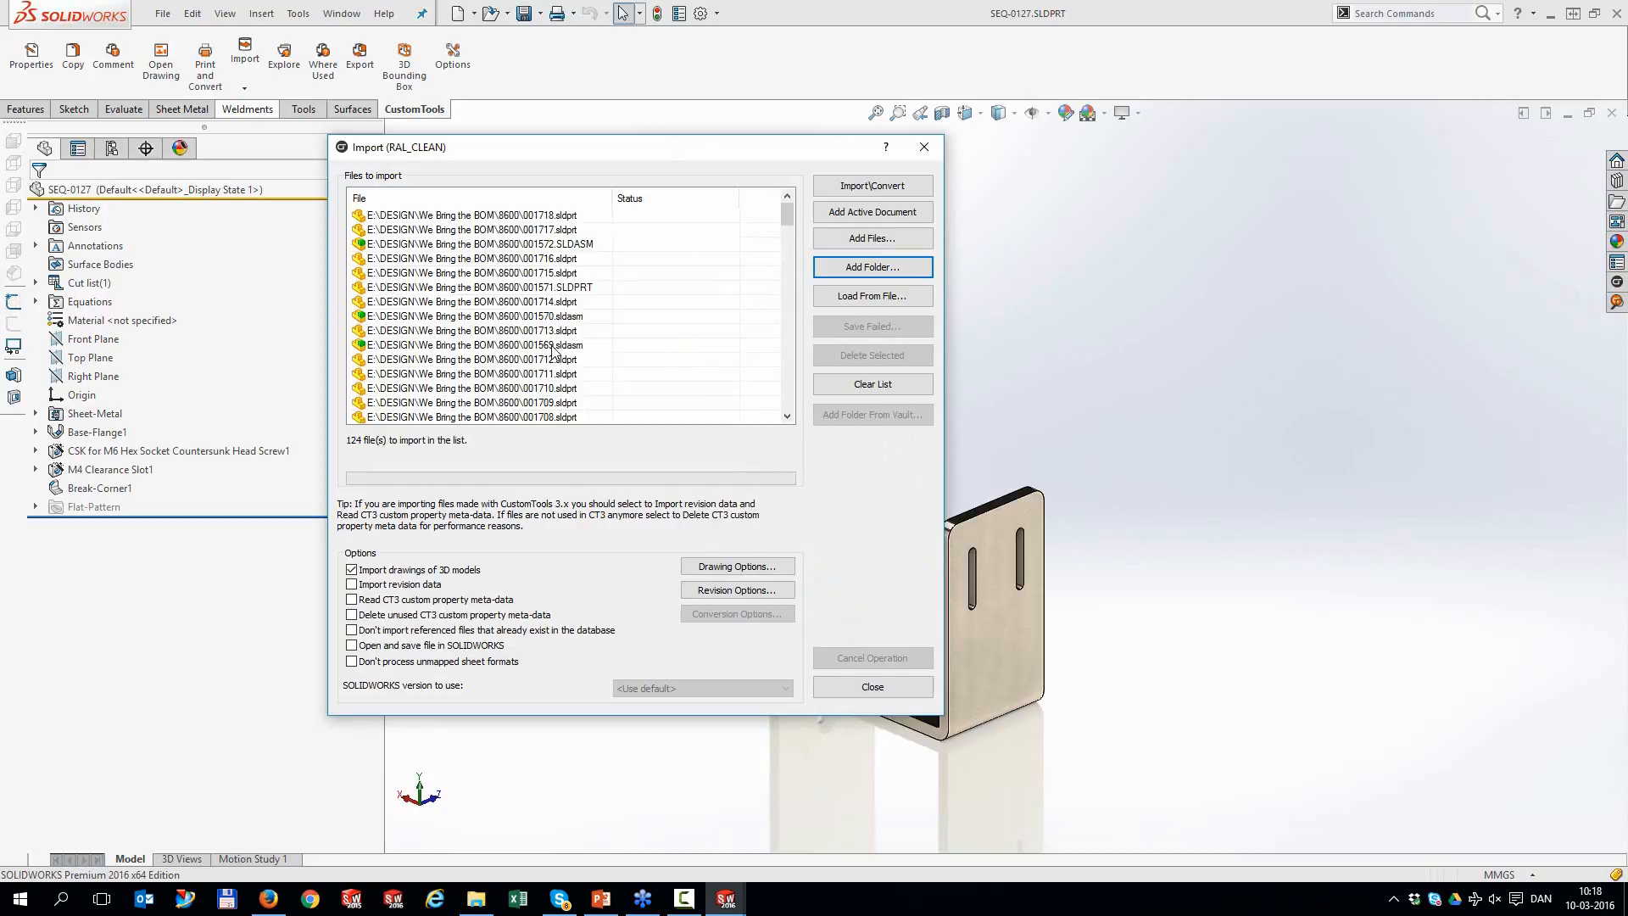
# Import all 140 listed files into the database
pyautogui.click(857, 187)
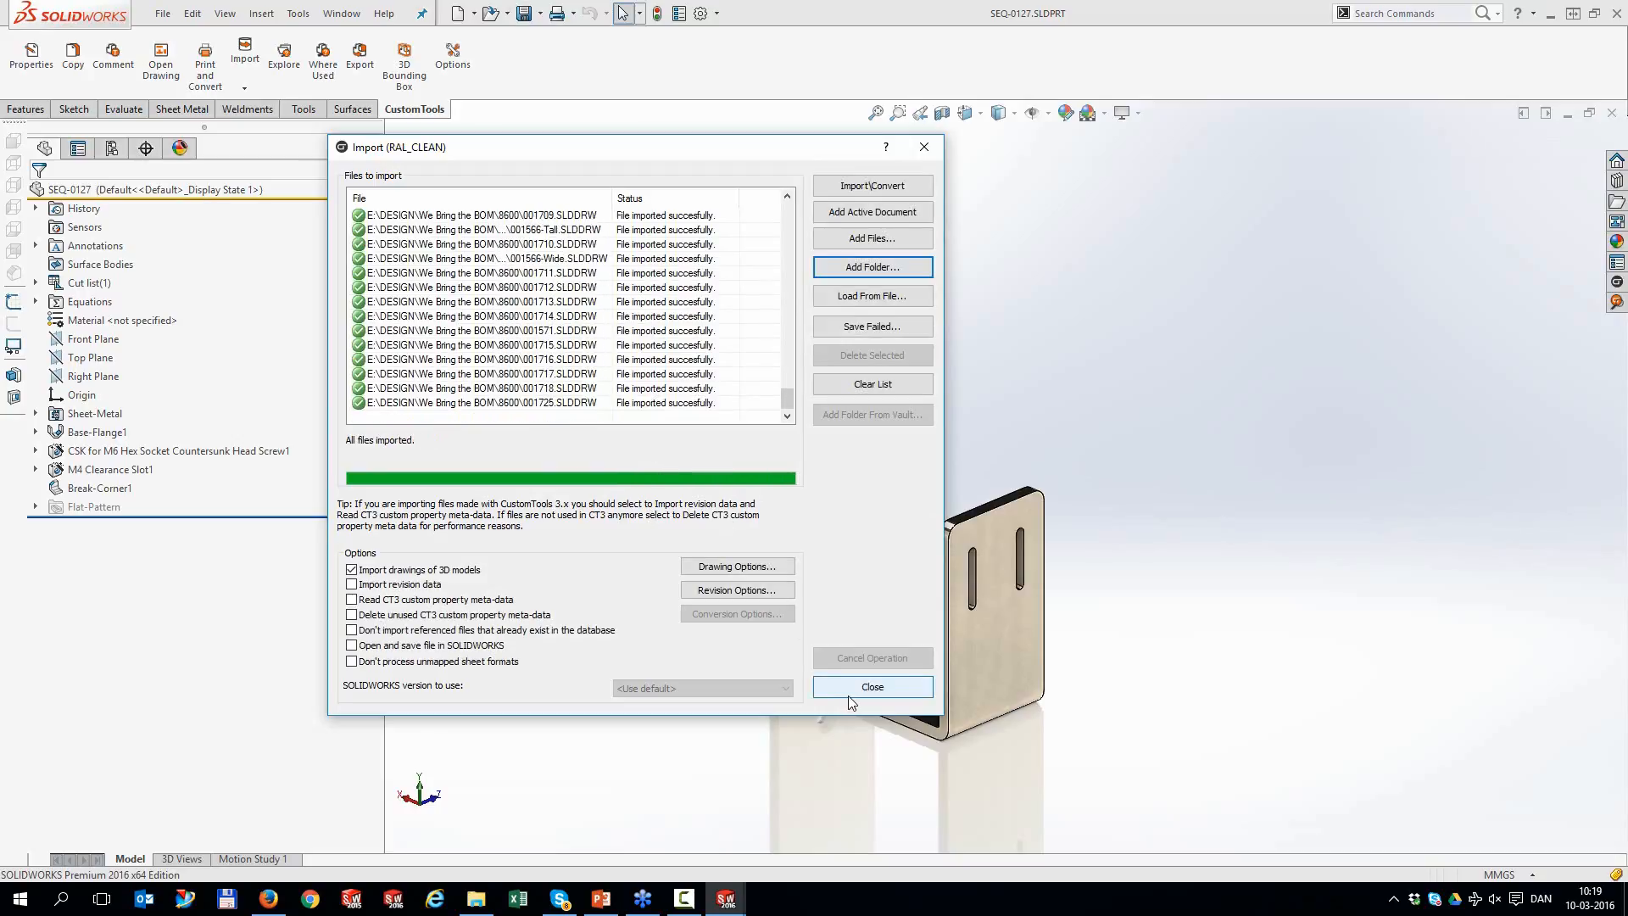
pyautogui.click(852, 694)
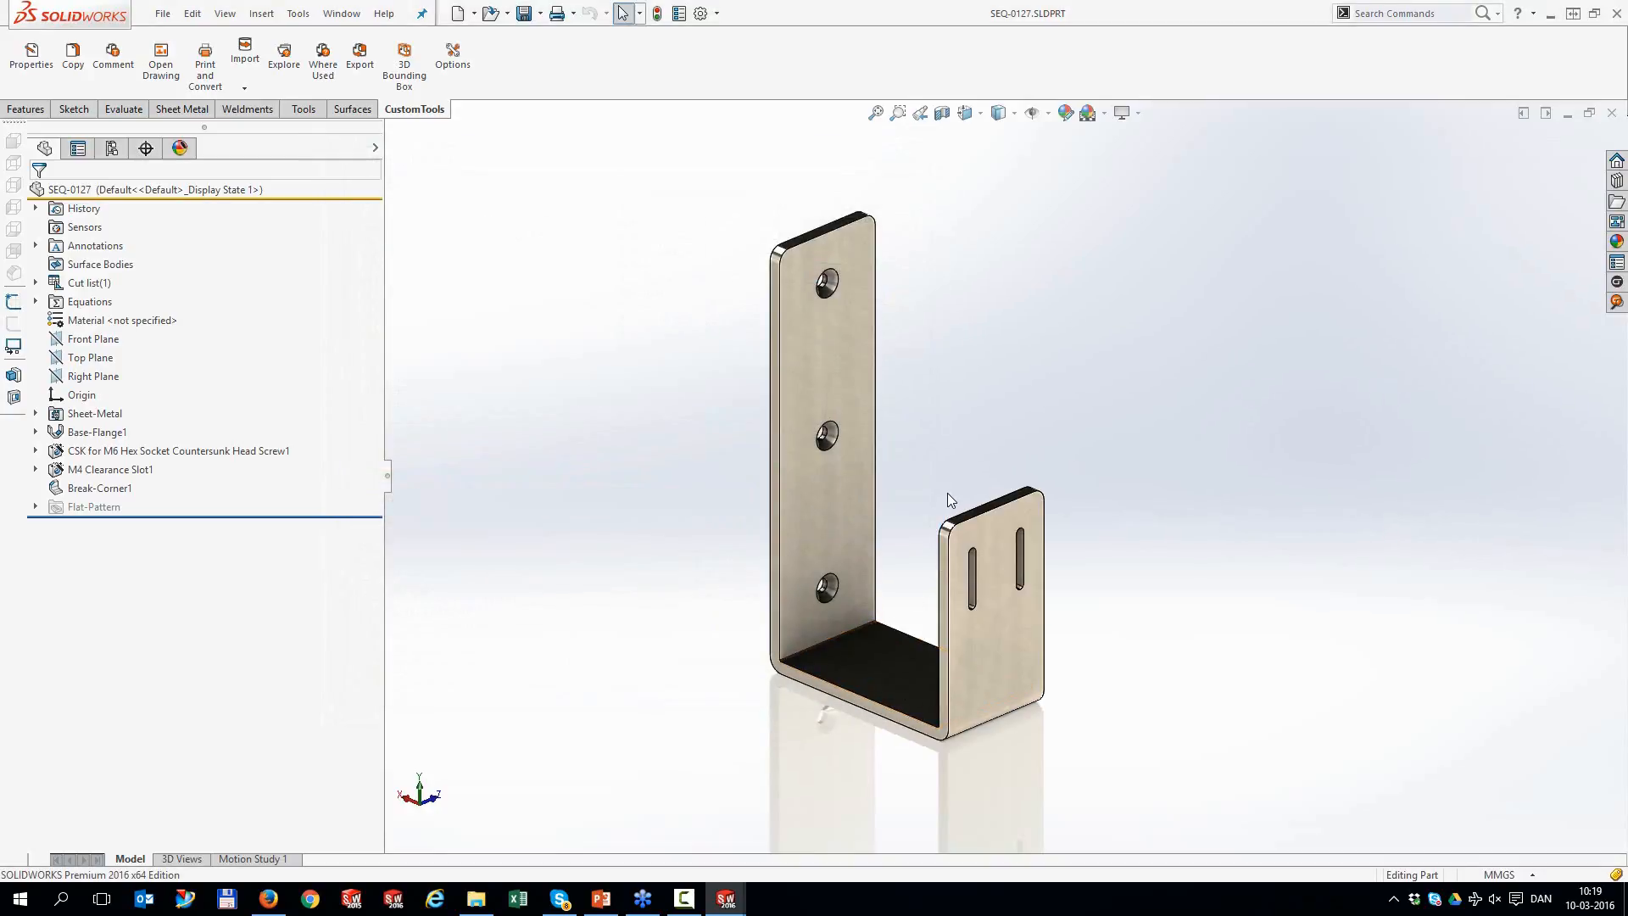
pyautogui.click(1617, 302)
# Free-search the database for '12' and preview the IMA and CONE parts among the results
pyautogui.click(1234, 209)
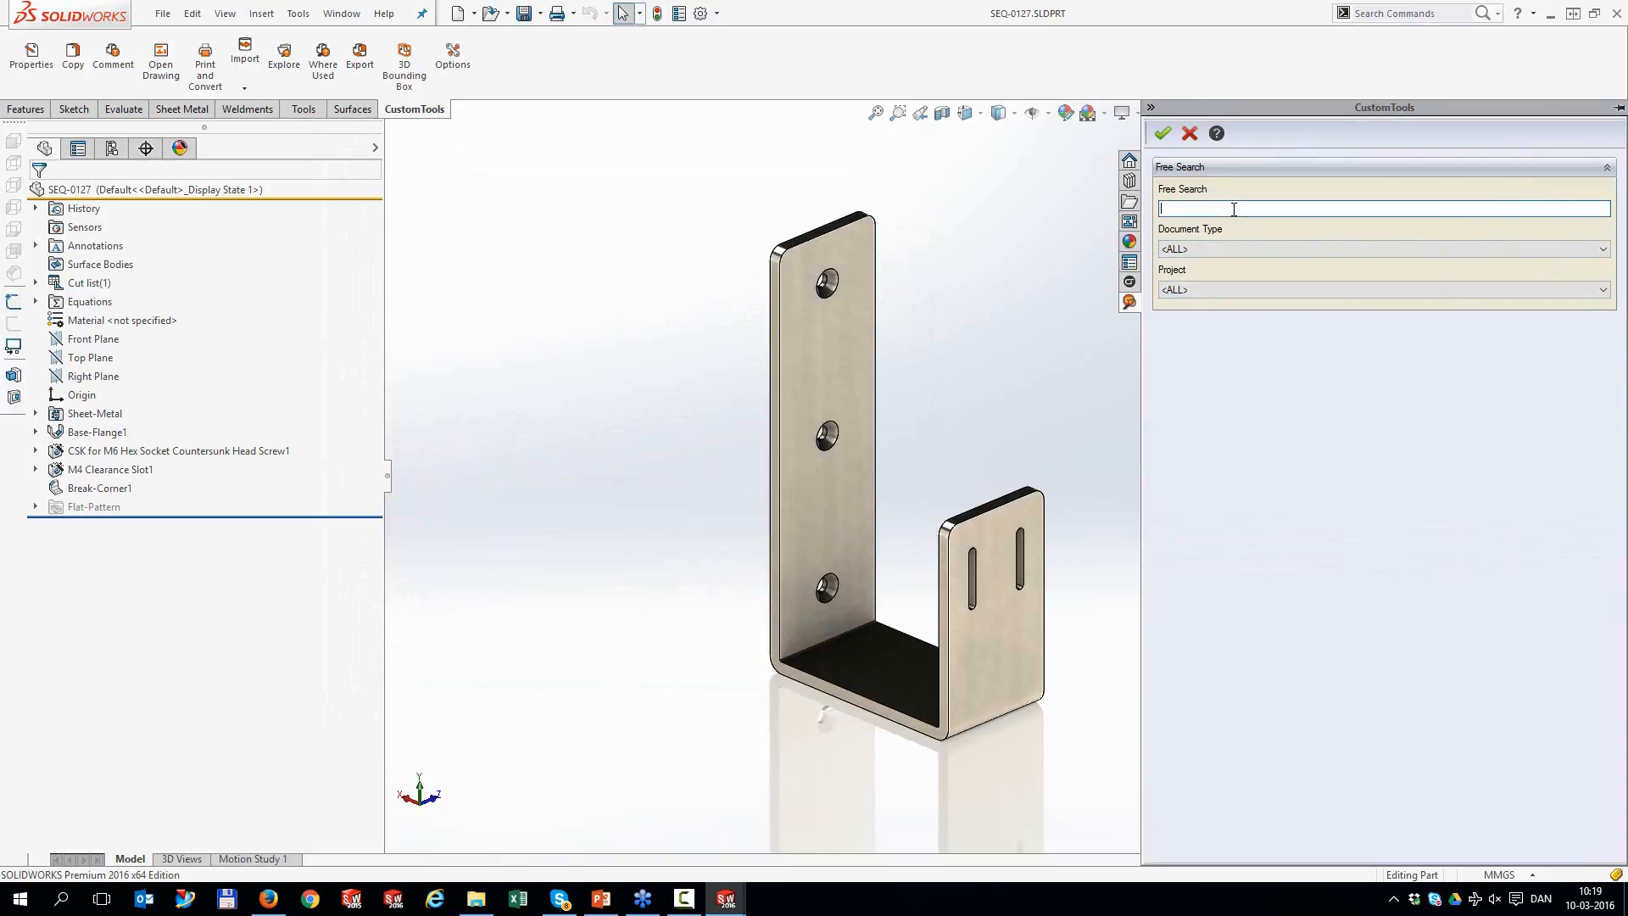
pyautogui.write('12')
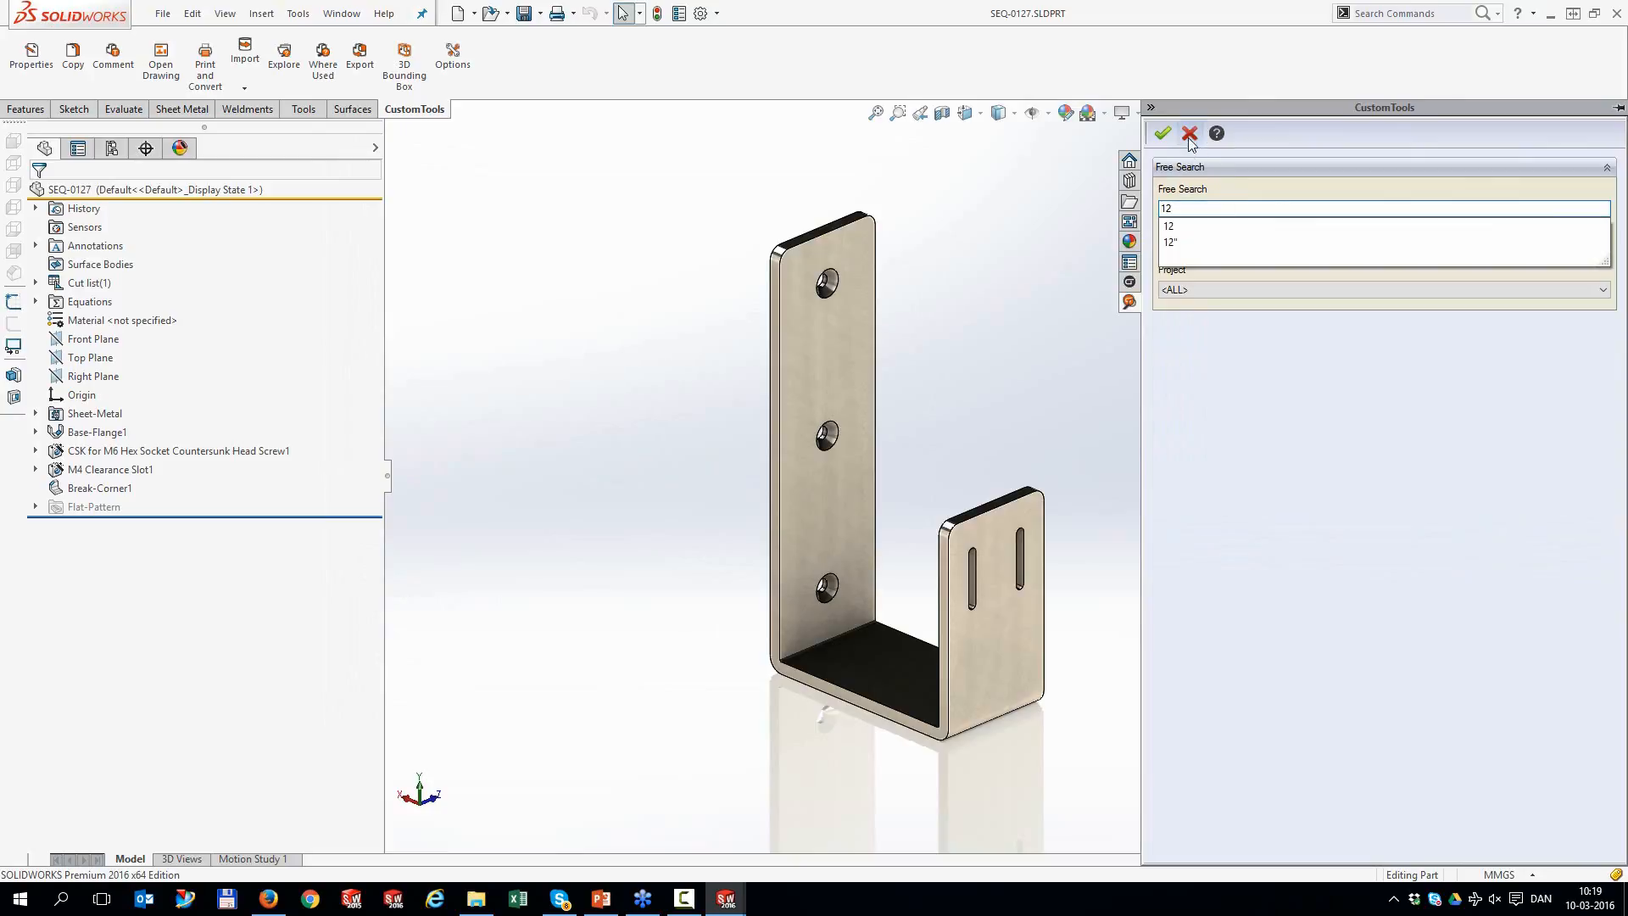
pyautogui.click(1163, 134)
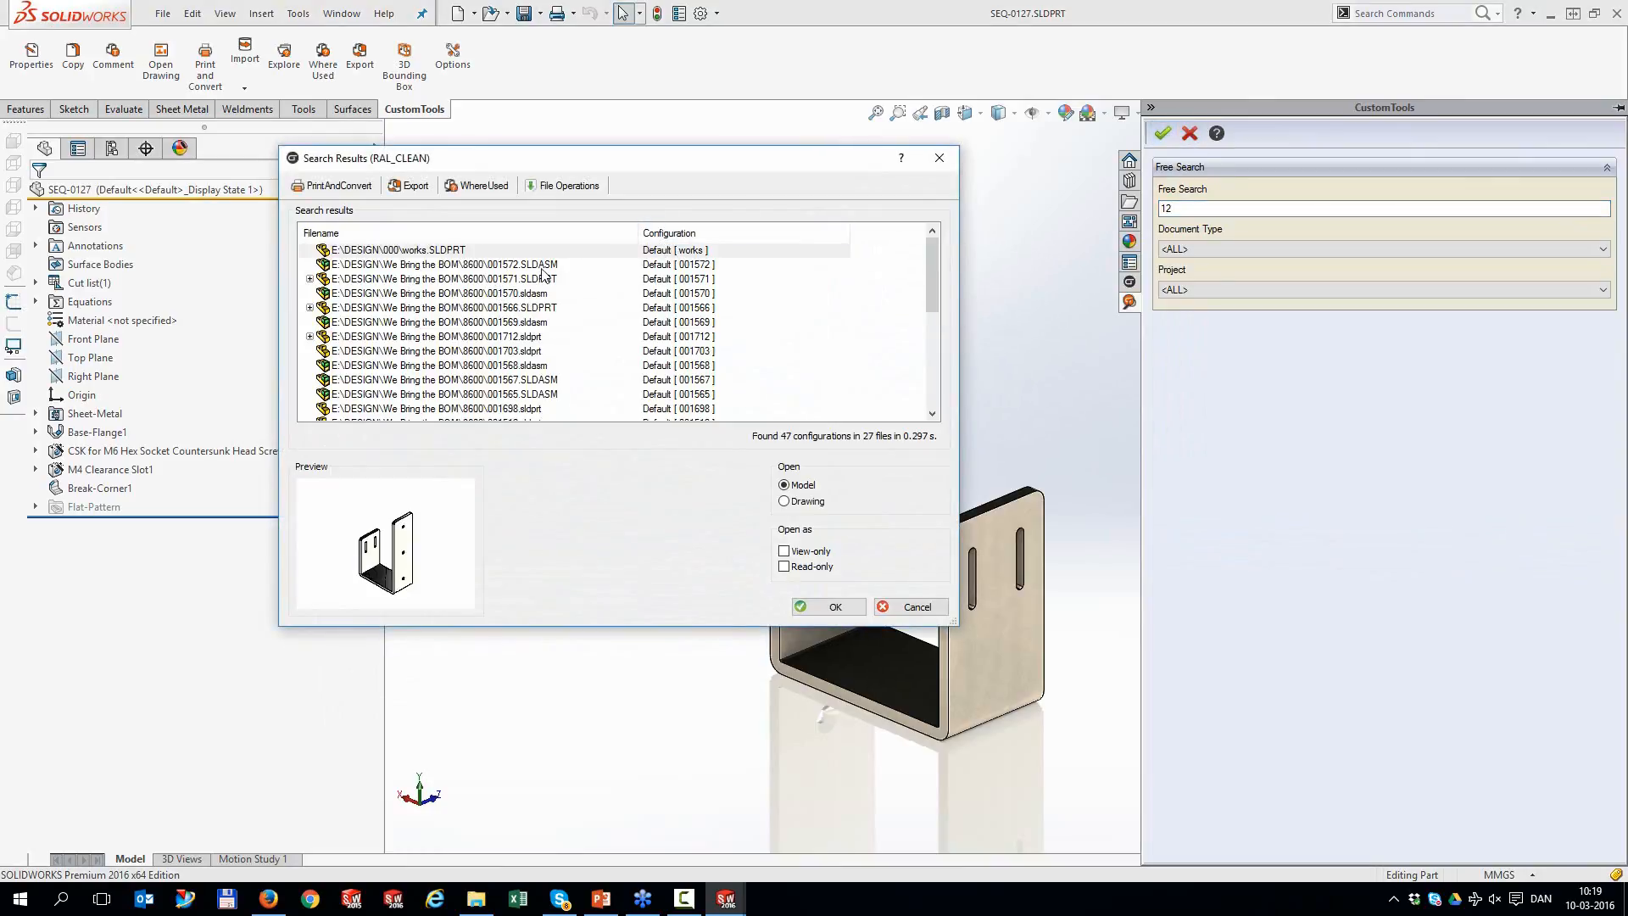
pyautogui.moveTo(935, 253); pyautogui.dragTo(933, 297)
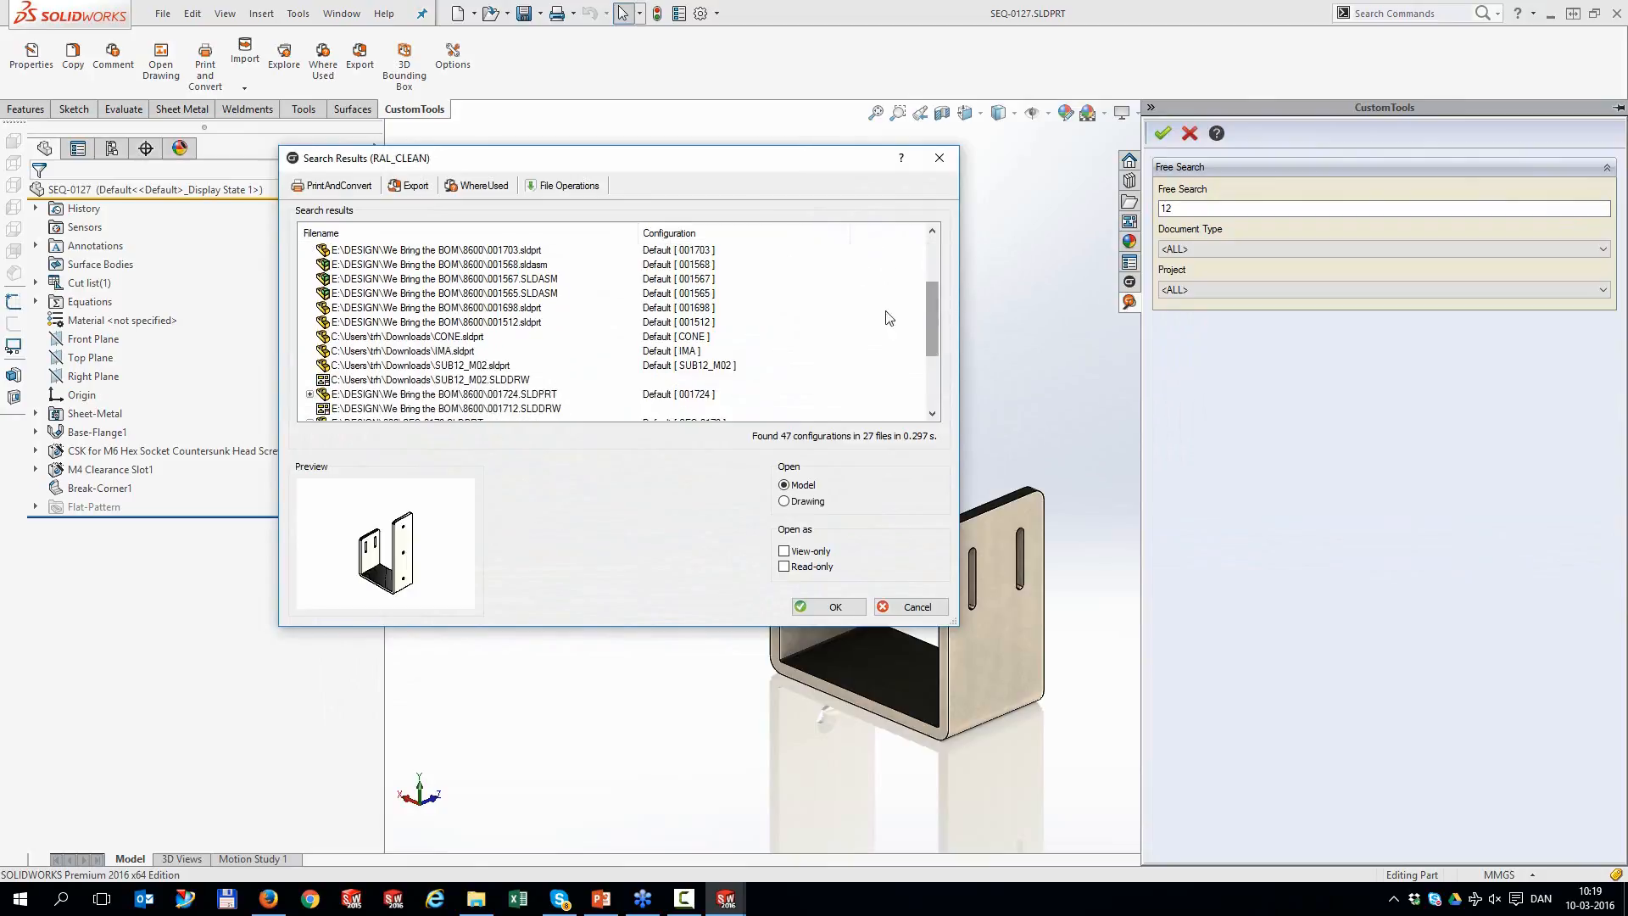
pyautogui.click(478, 351)
pyautogui.click(460, 338)
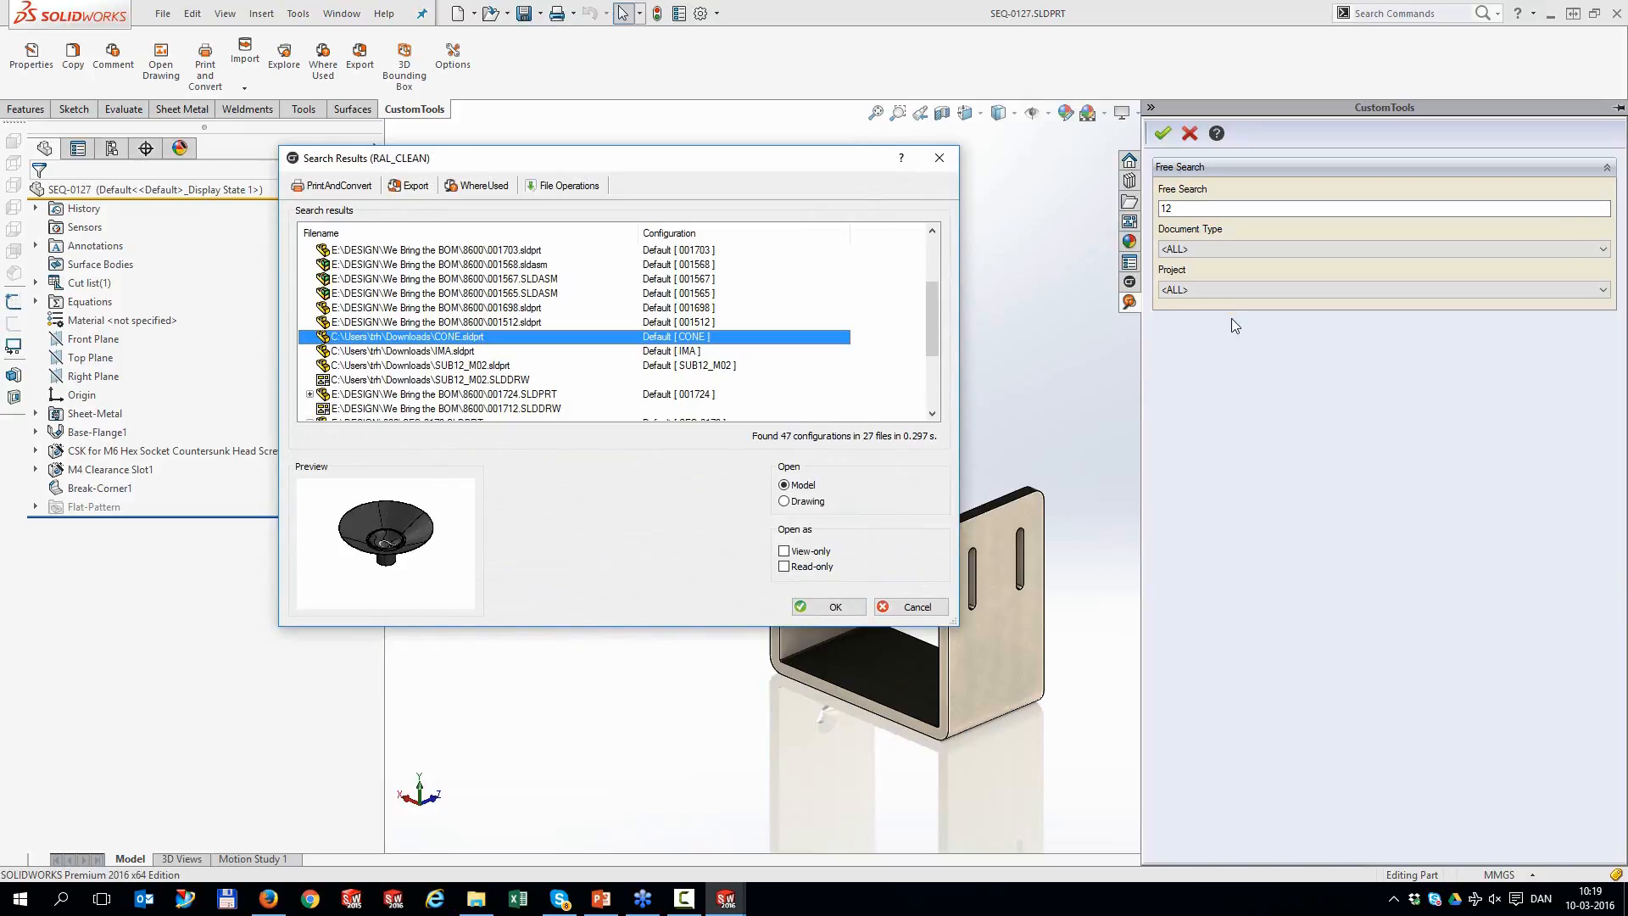
pyautogui.click(939, 158)
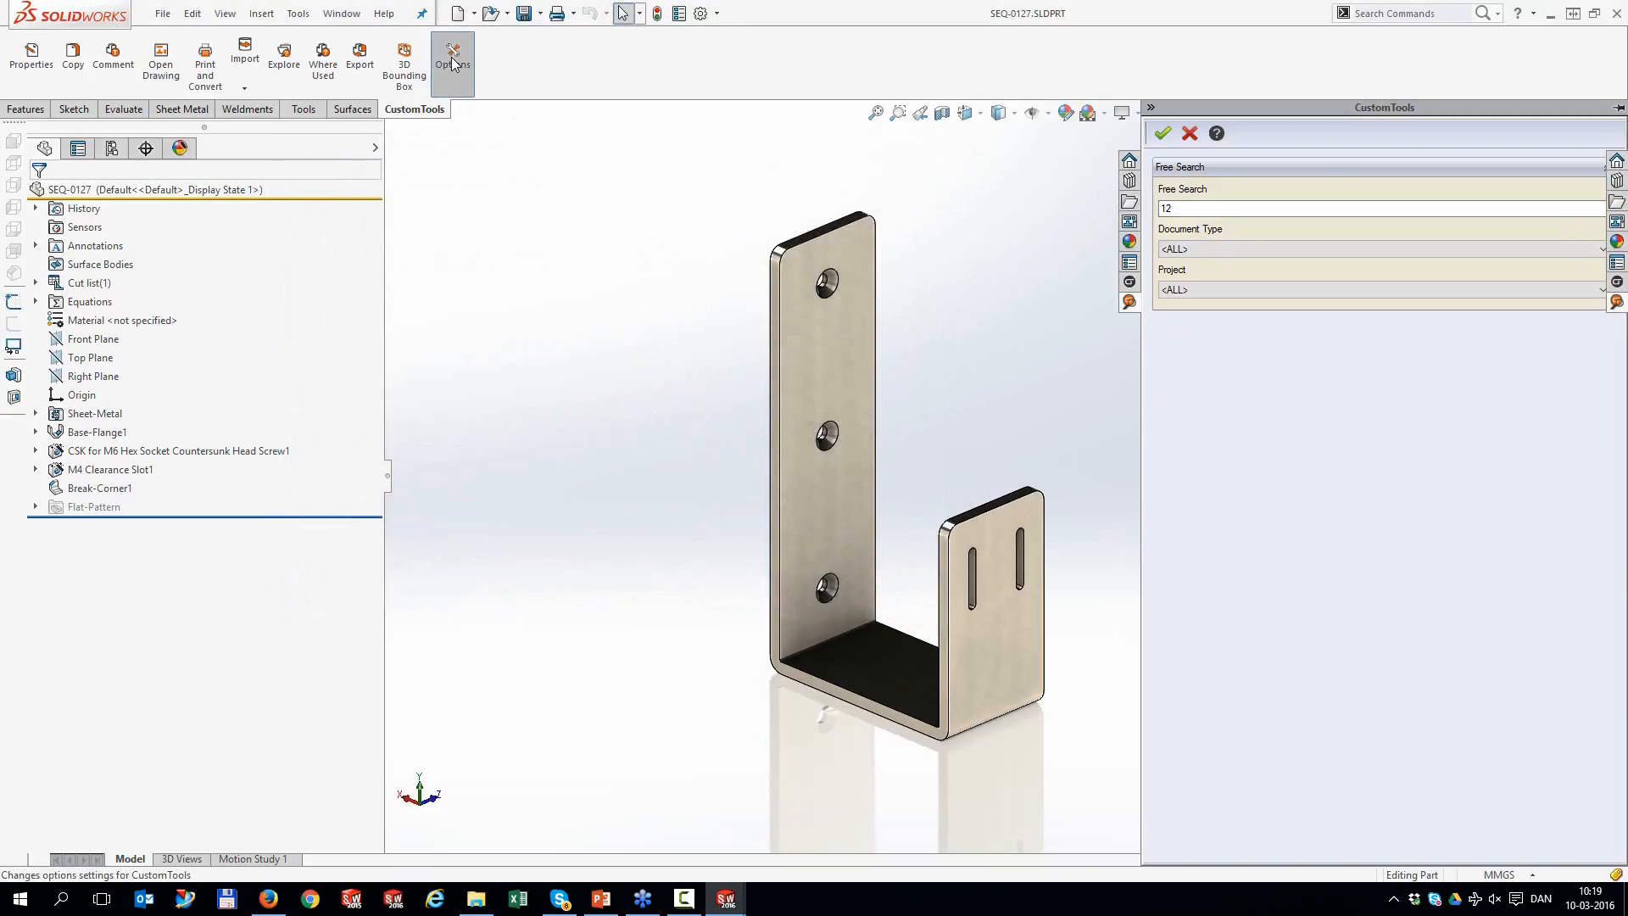
pyautogui.click(454, 64)
# Enable the description model property for database search and close RAL_CLEAN's profile options
pyautogui.click(173, 166)
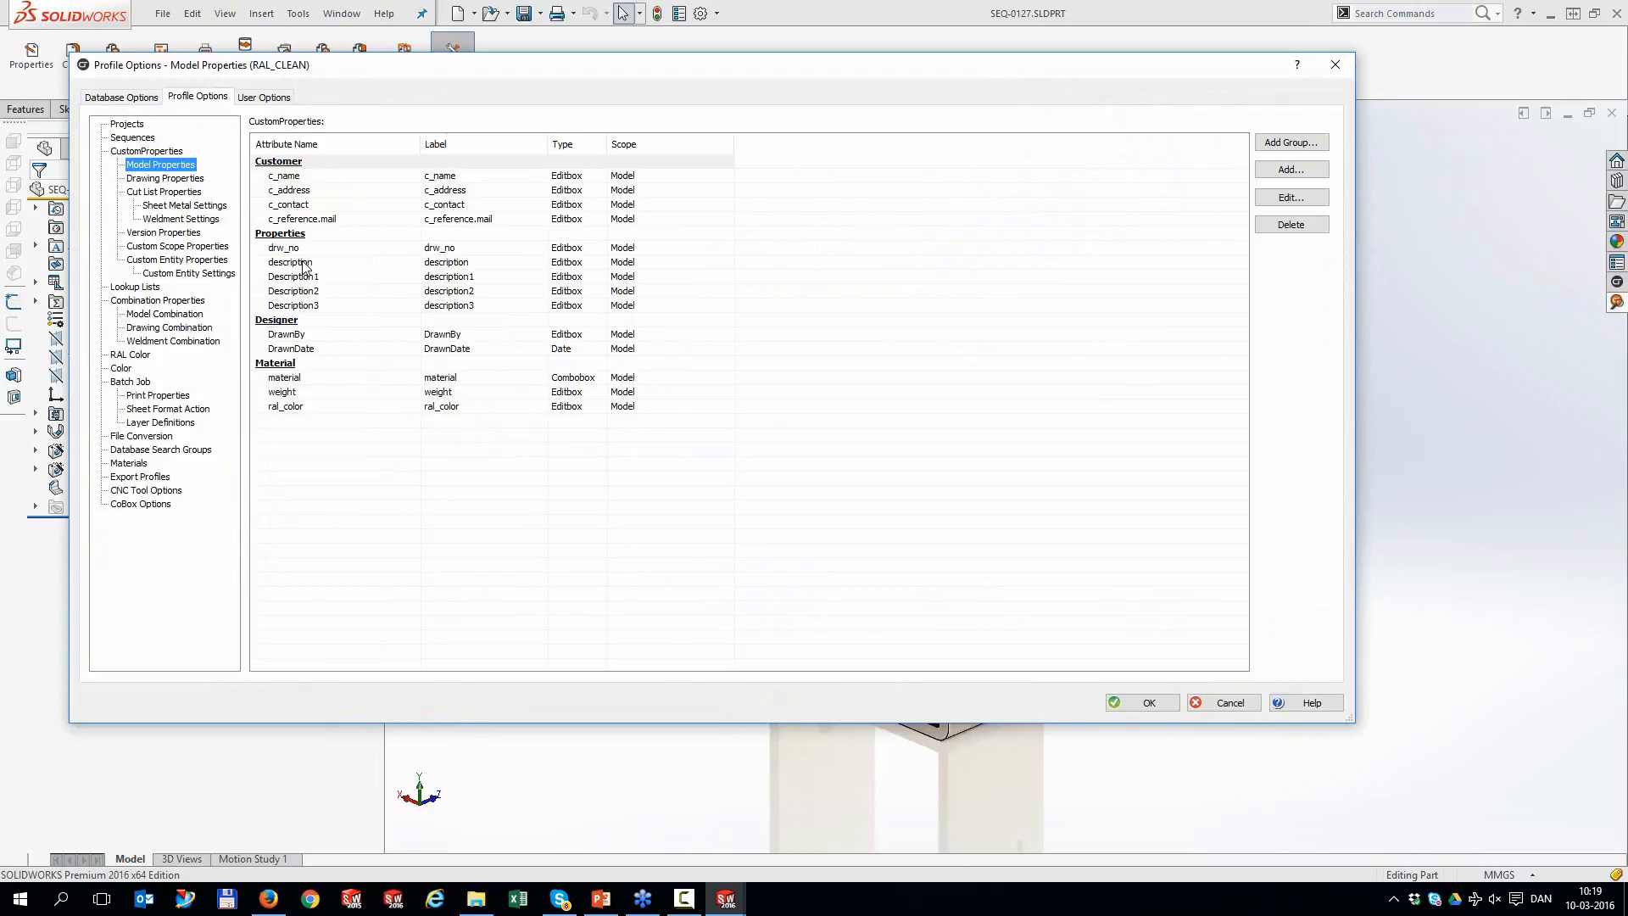
pyautogui.doubleClick(291, 262)
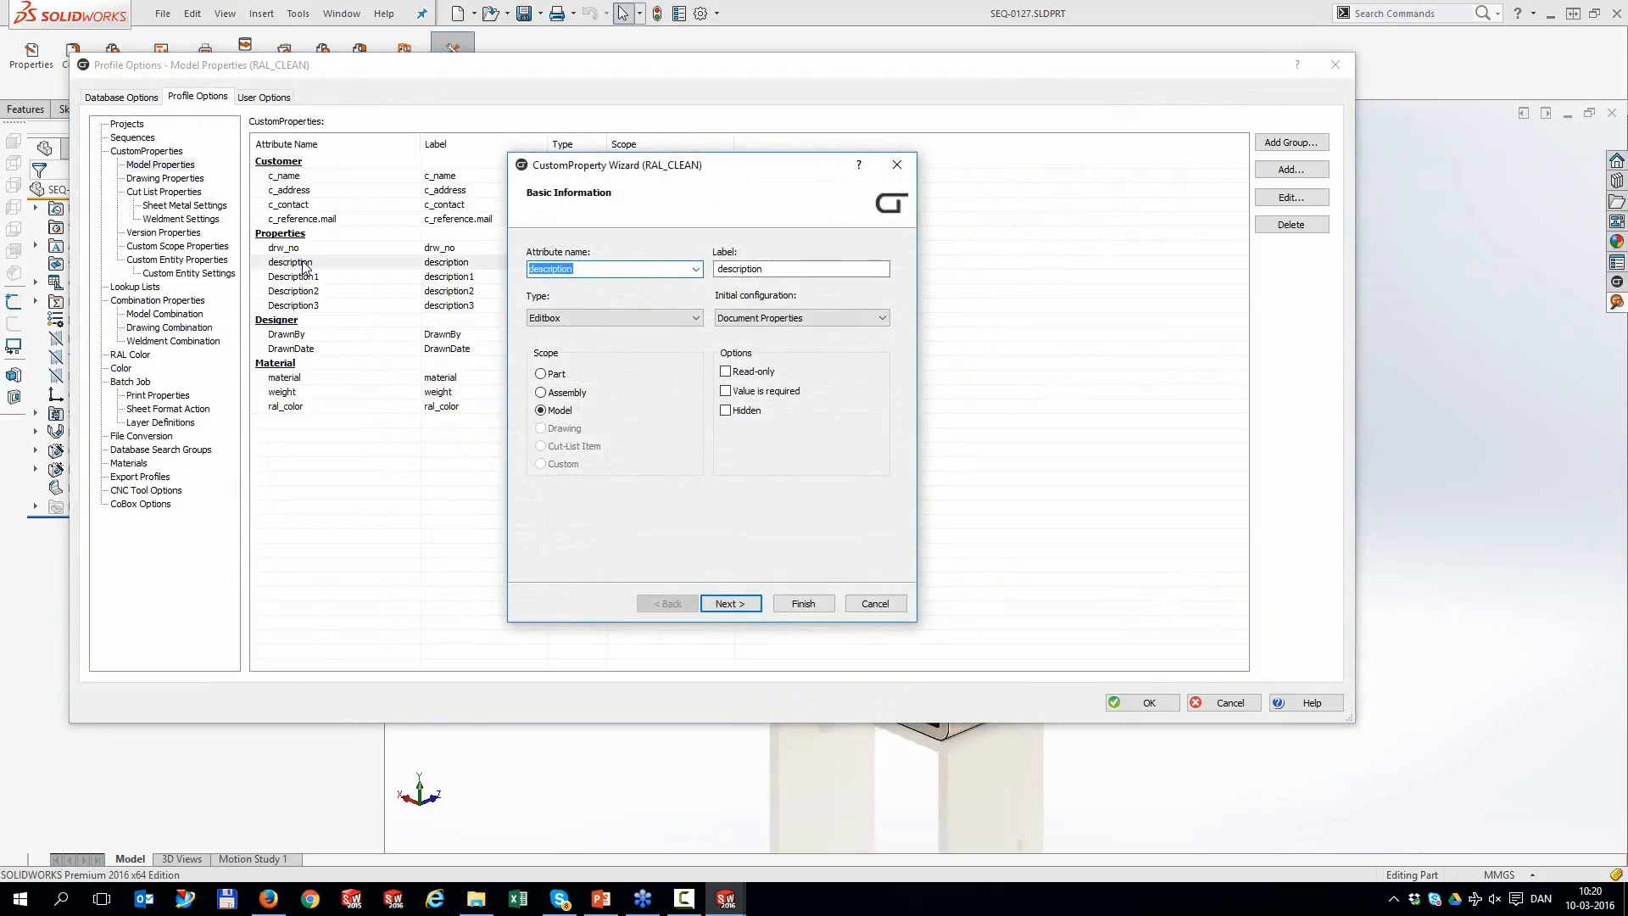
pyautogui.click(740, 604)
pyautogui.click(740, 603)
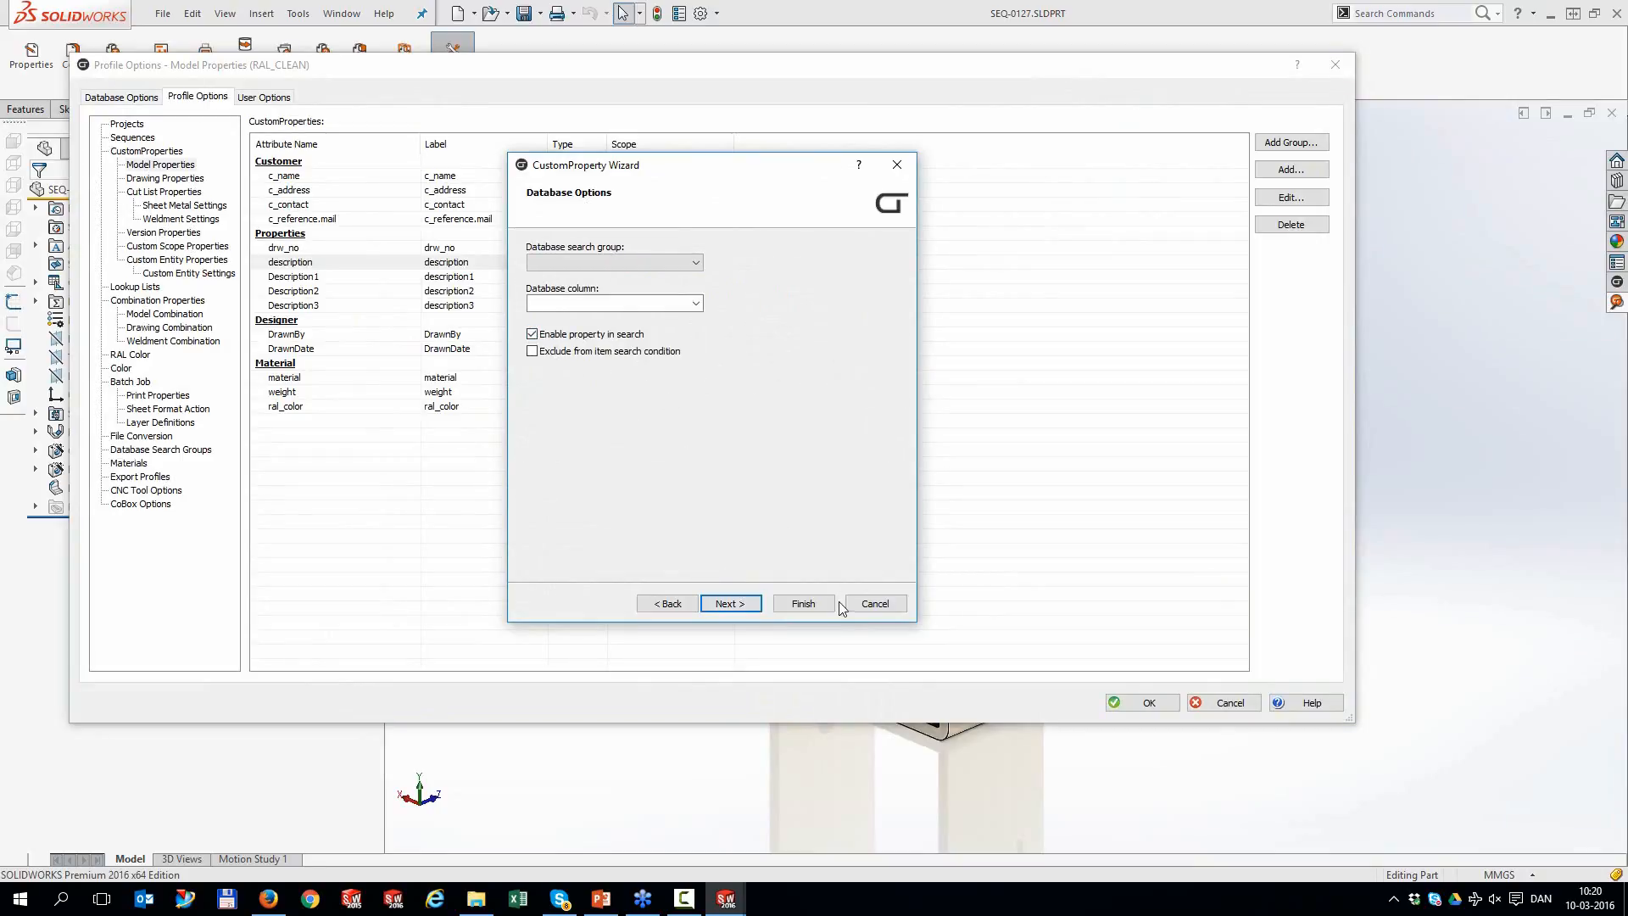
pyautogui.click(817, 604)
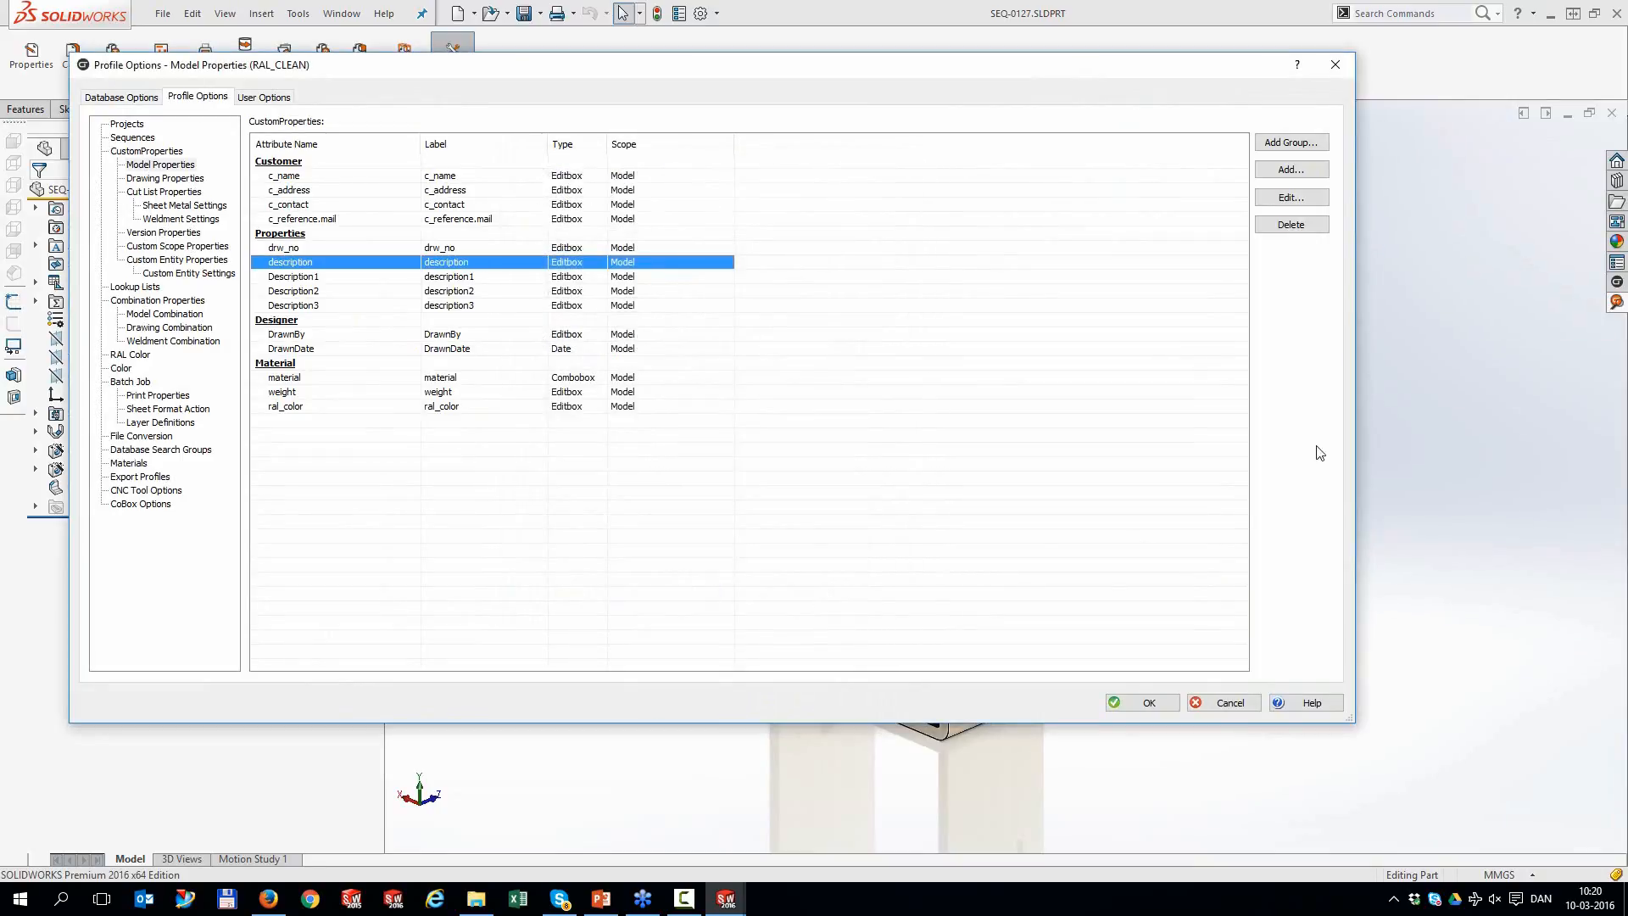
pyautogui.click(1139, 704)
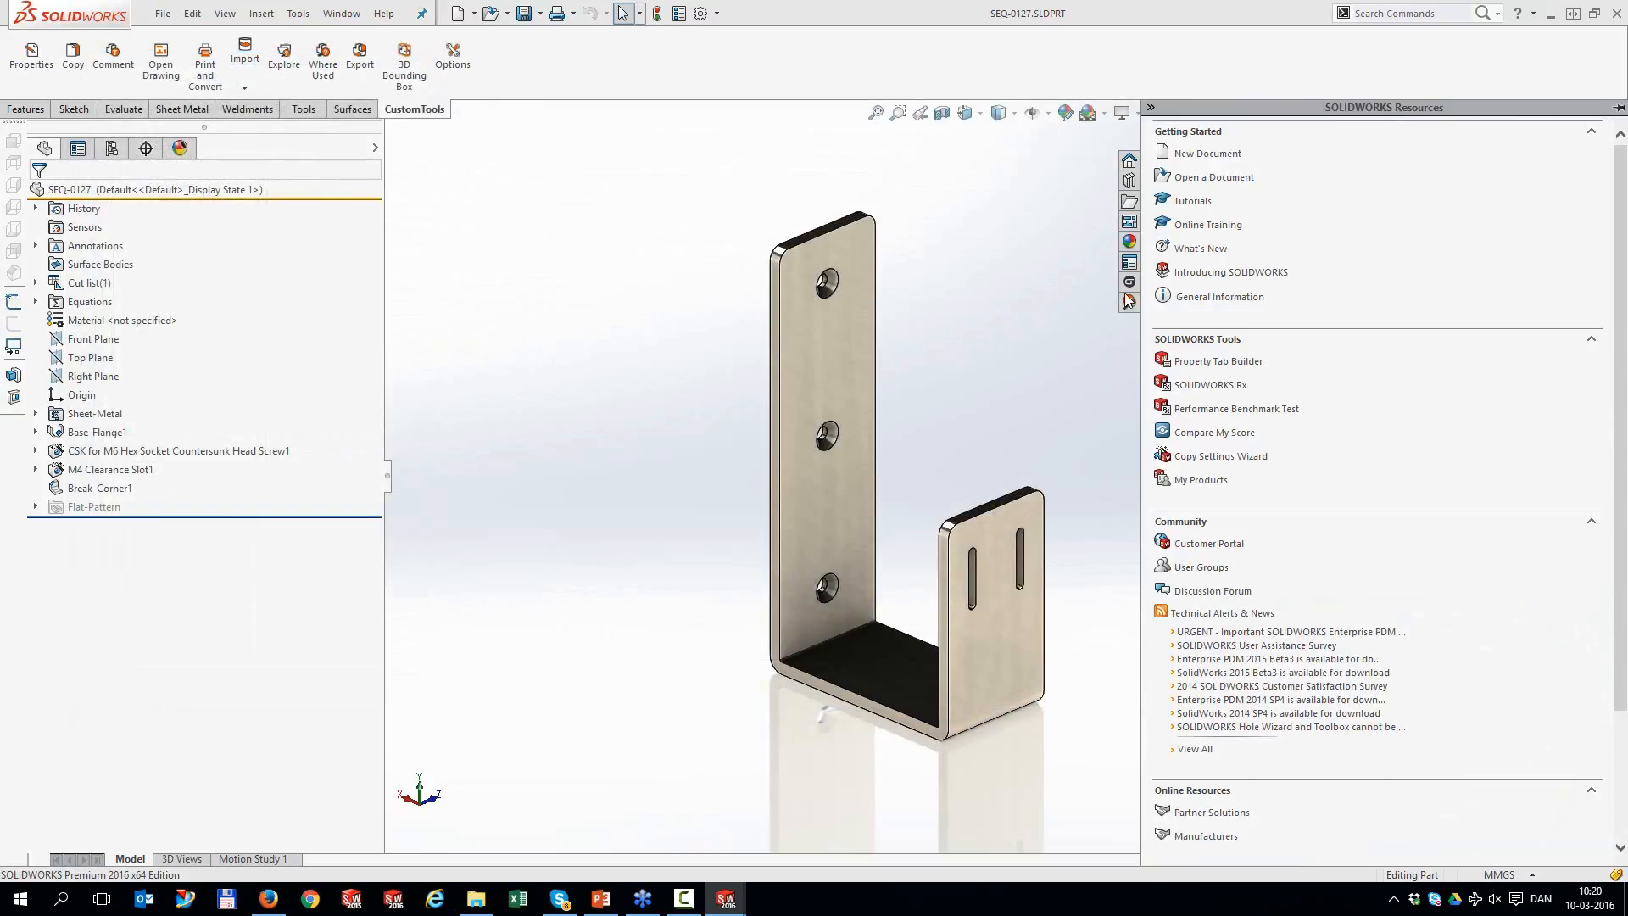
# Search CustomTools for description 12 and show where the found 001703 part is used
pyautogui.click(1129, 301)
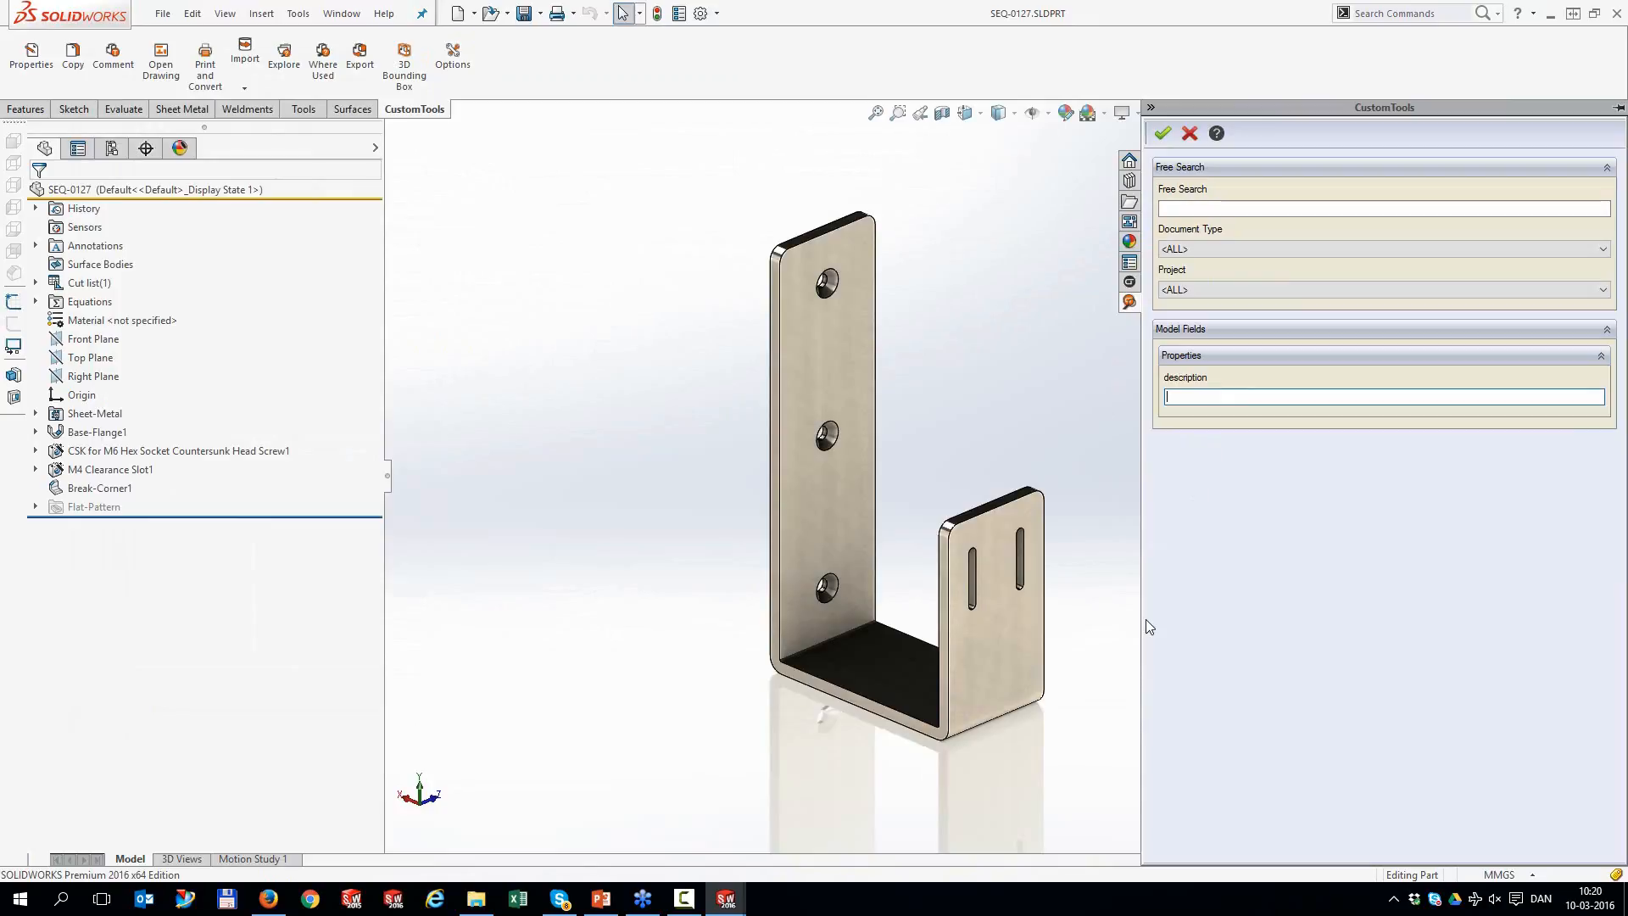
pyautogui.write('12')
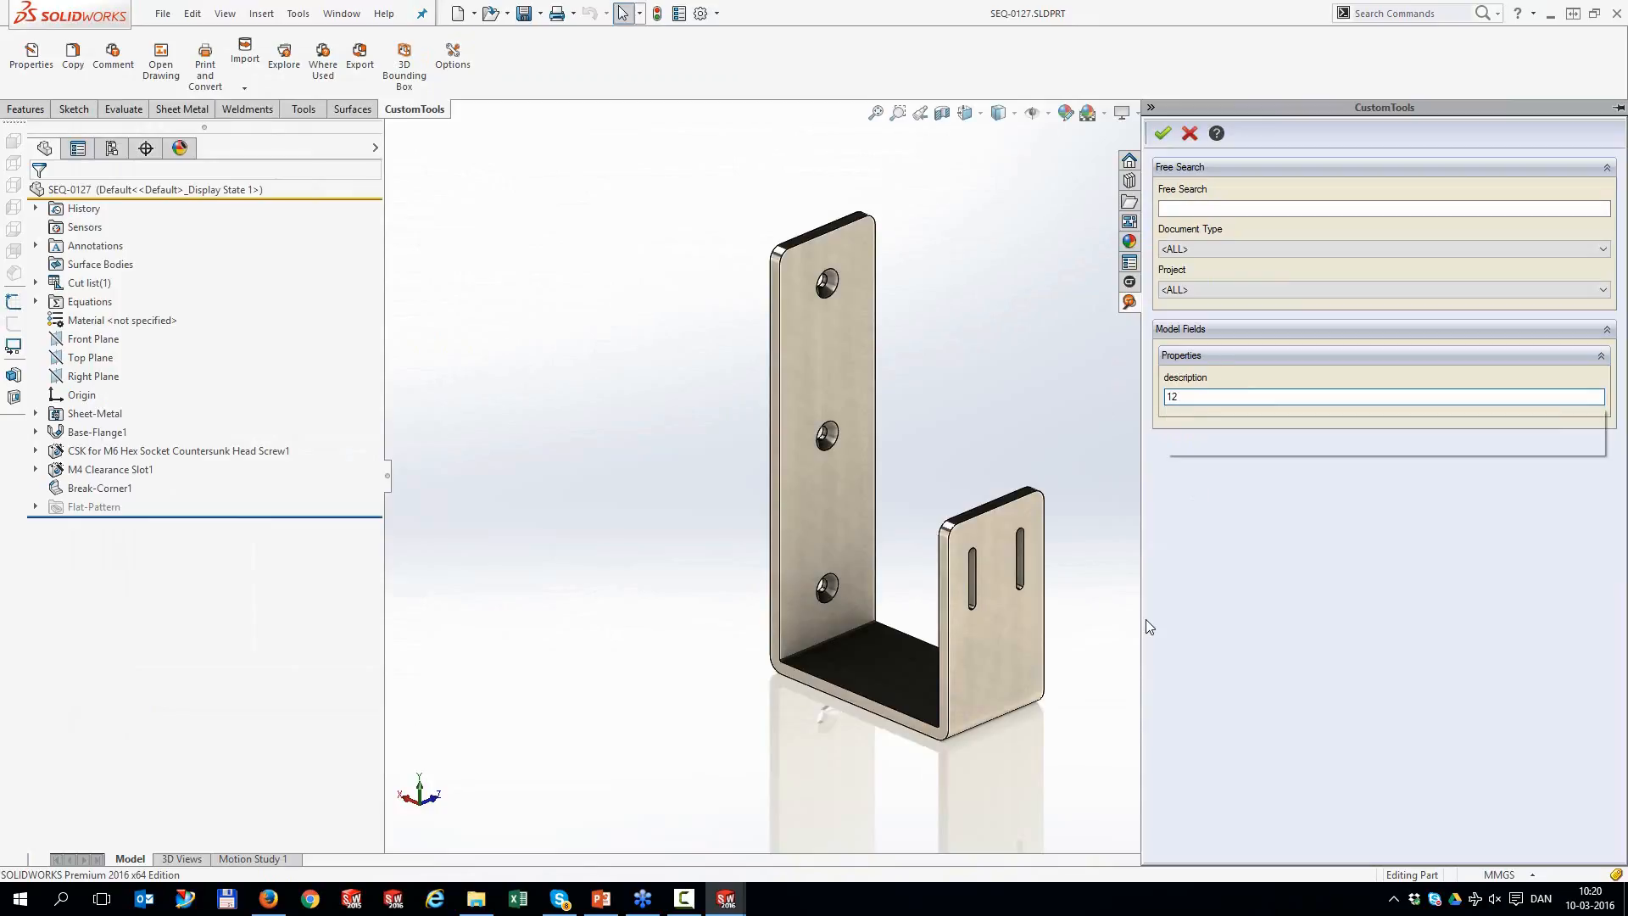
pyautogui.press('Return')
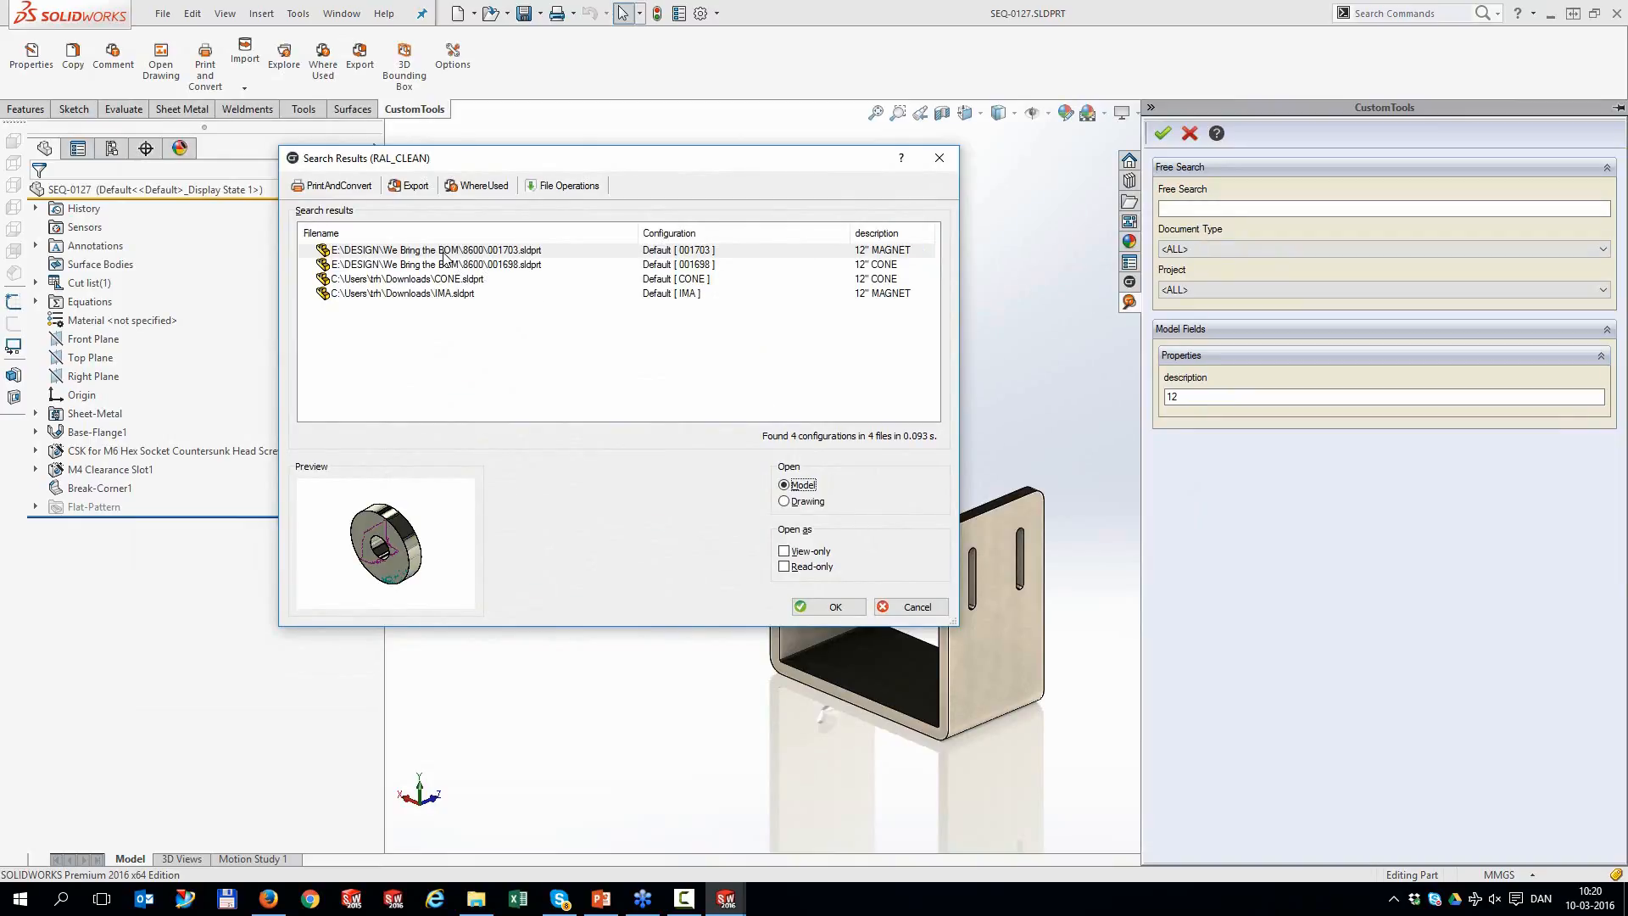
pyautogui.click(481, 189)
# Open the speaker assembly 001696.SLDASM in SOLIDWORKS from the Where Used list
pyautogui.click(672, 354)
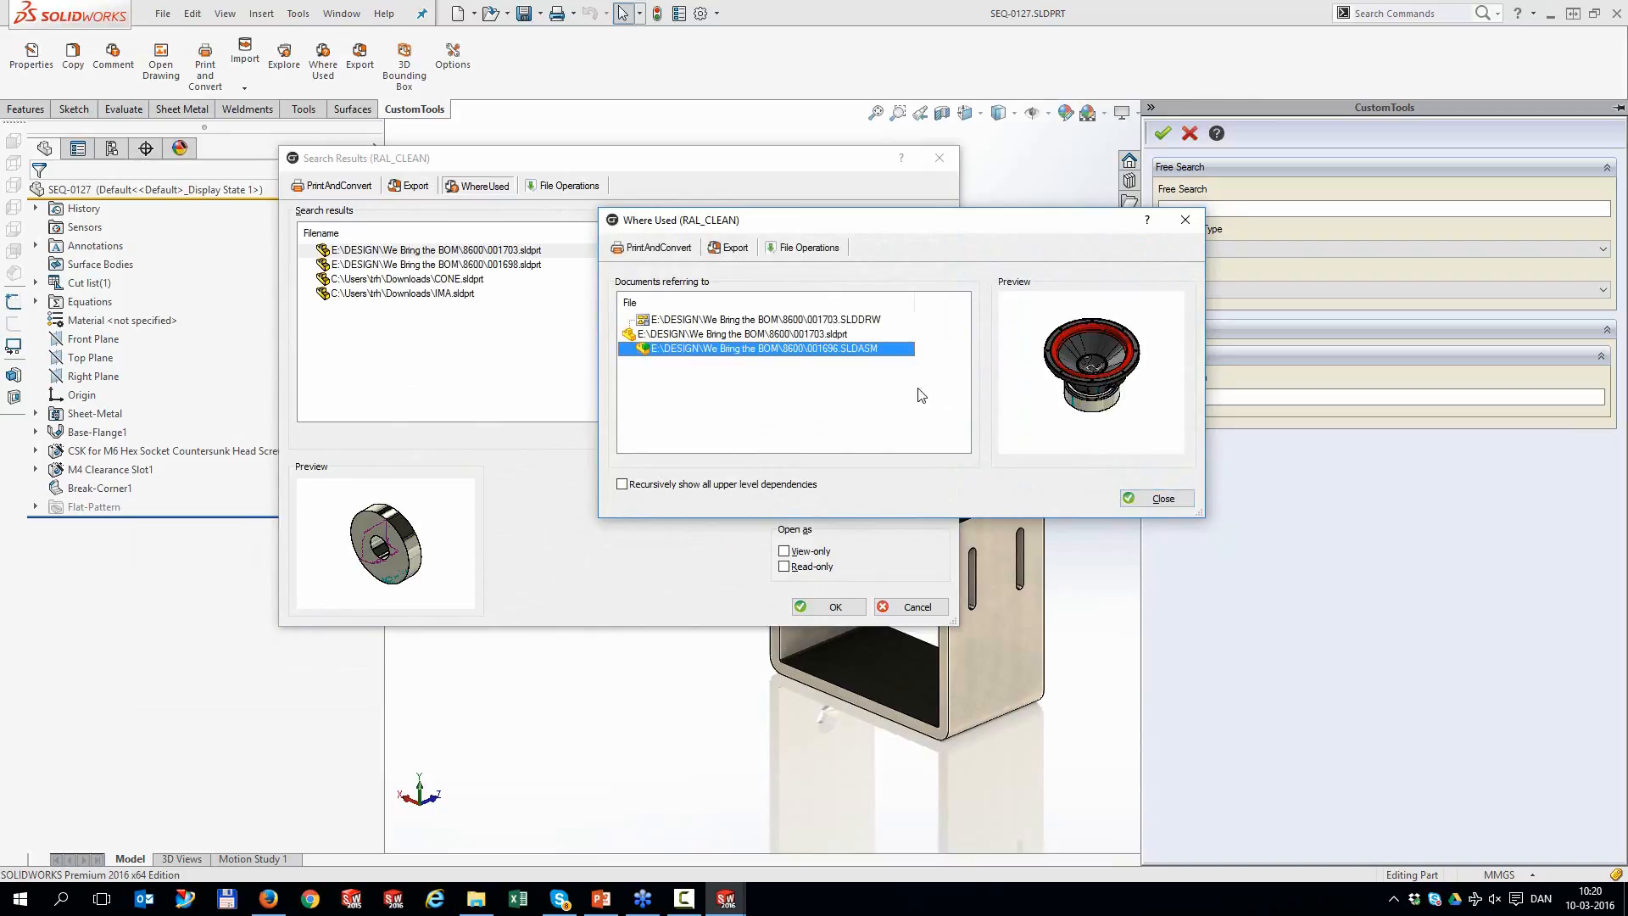
pyautogui.click(797, 251)
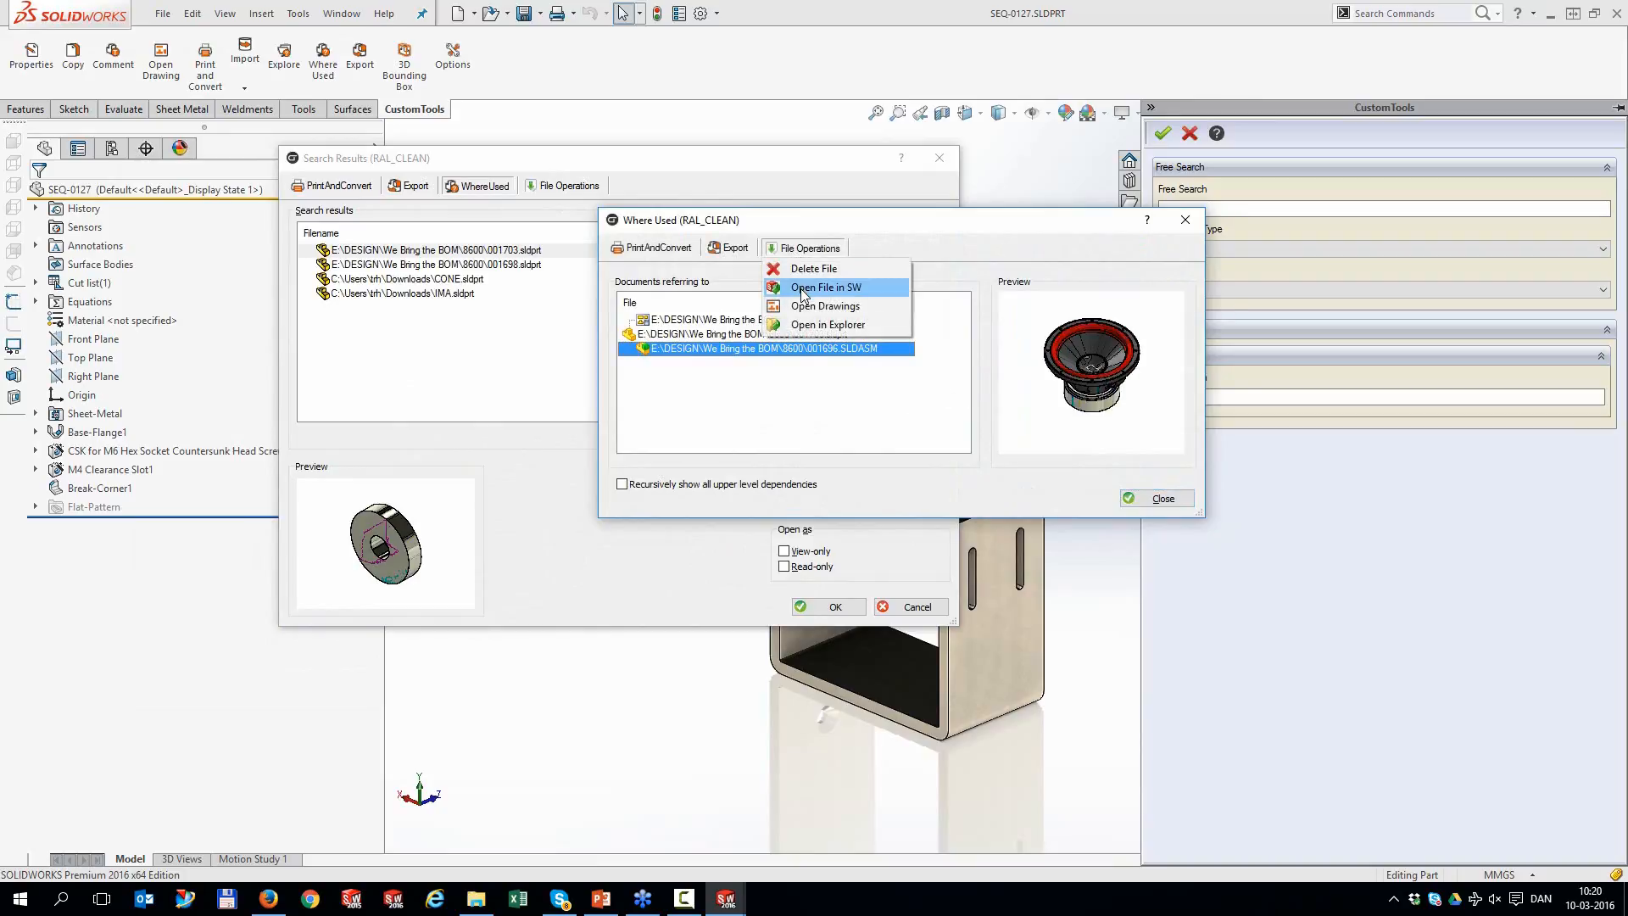
pyautogui.click(810, 289)
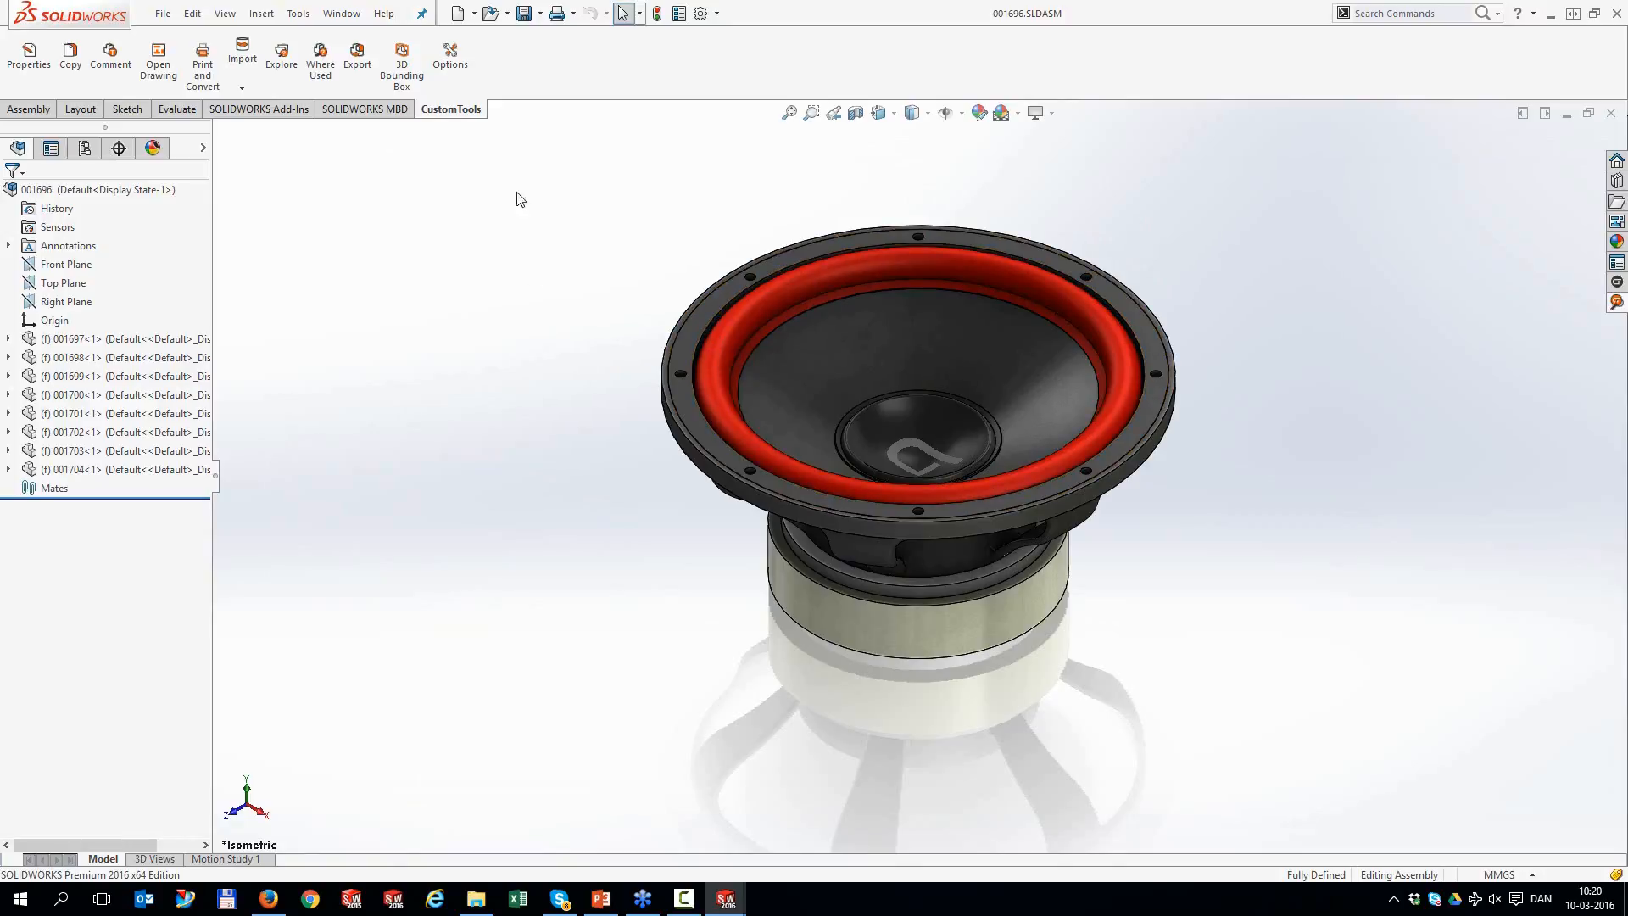
# Create a 'Print All' print profile under RAL_CLEAN's Print Properties and begin a new printing setting
pyautogui.click(461, 74)
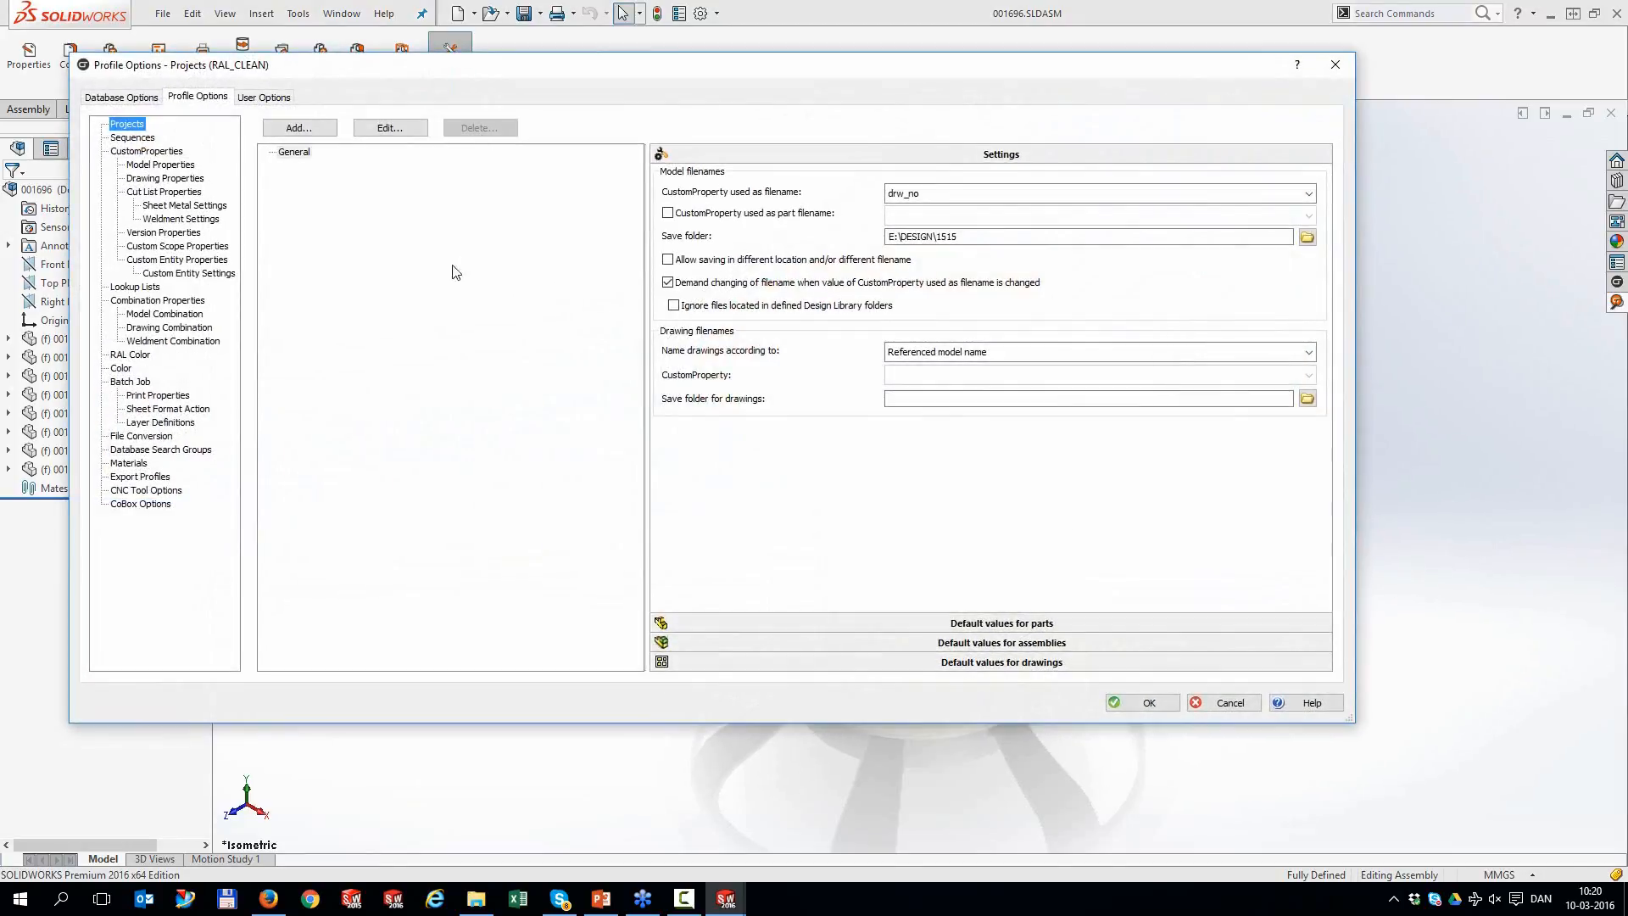
pyautogui.click(162, 396)
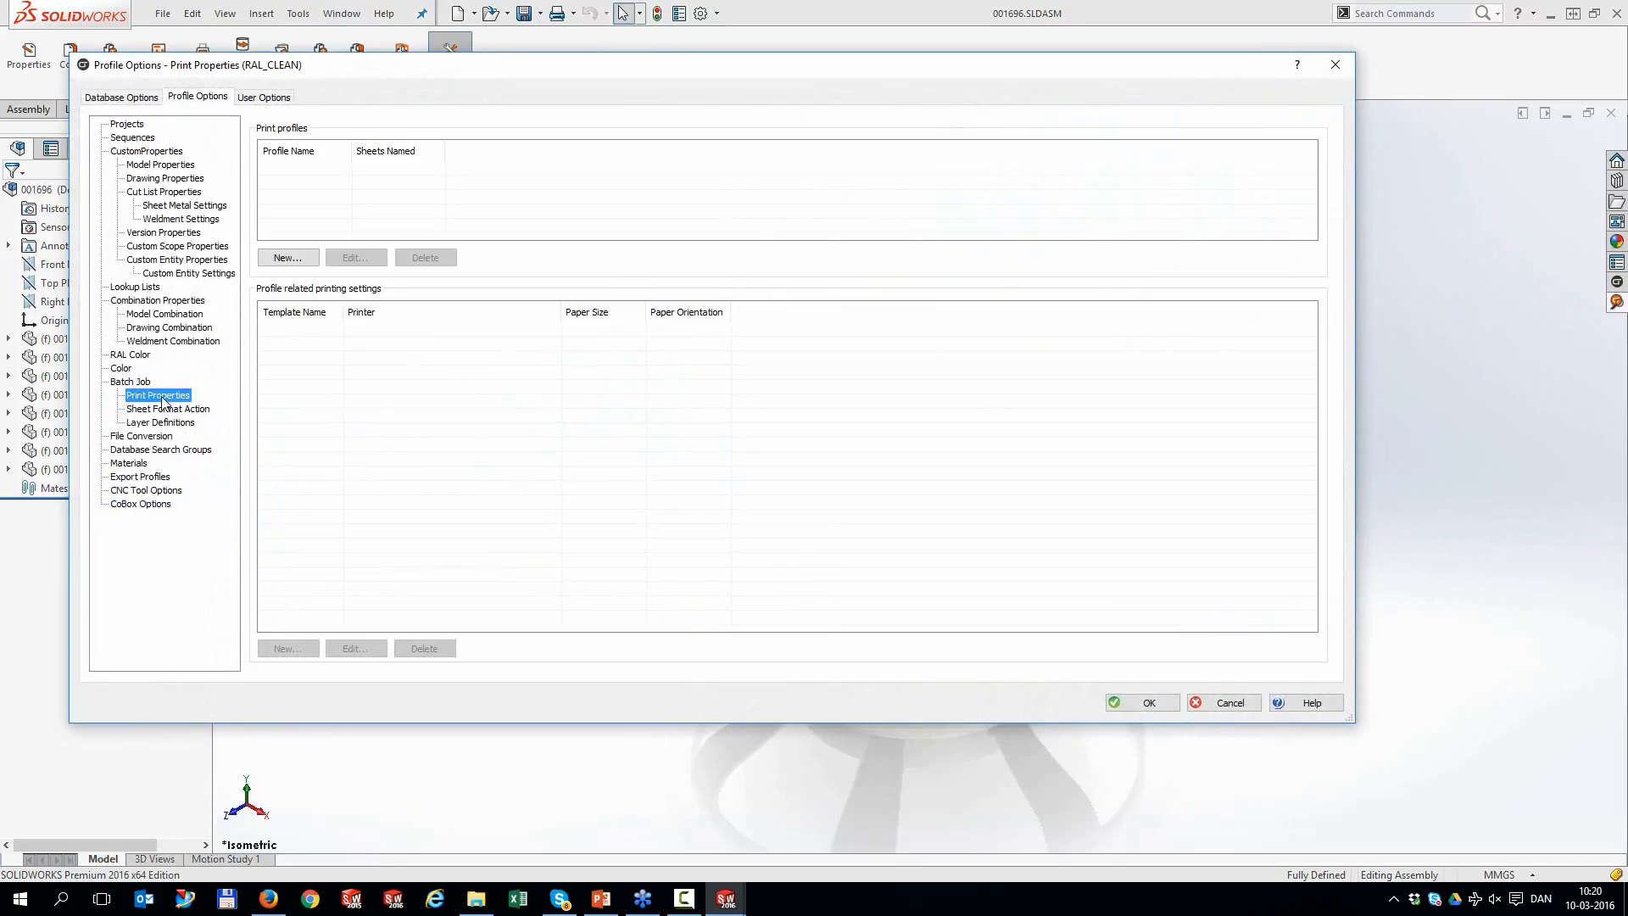
pyautogui.click(293, 258)
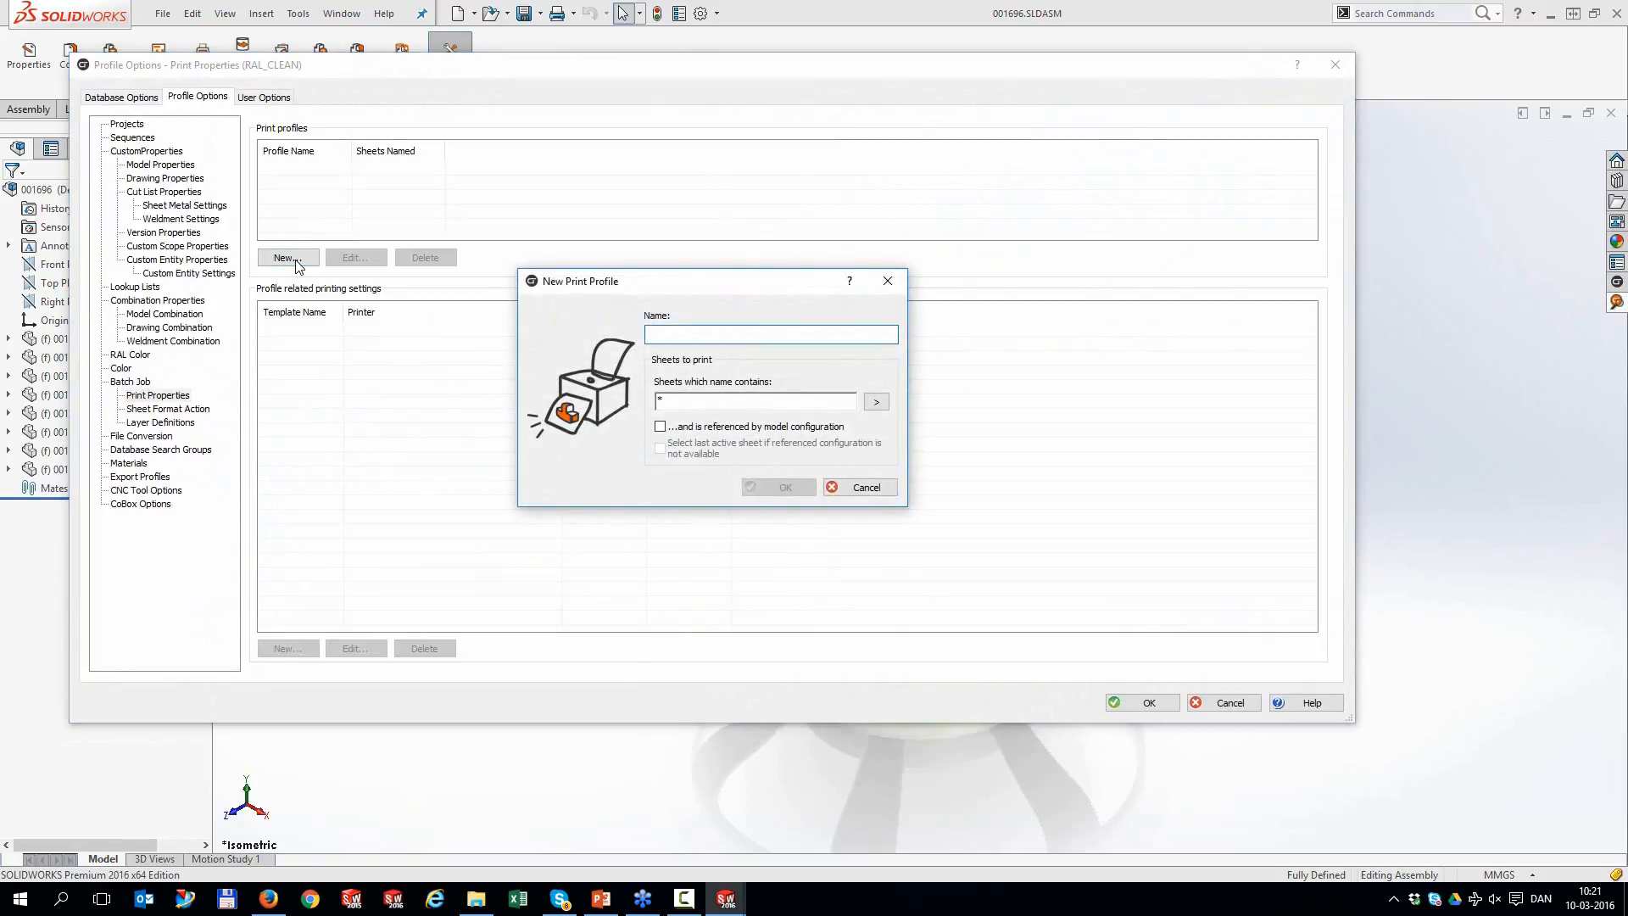
pyautogui.write('Print All')
pyautogui.click(784, 490)
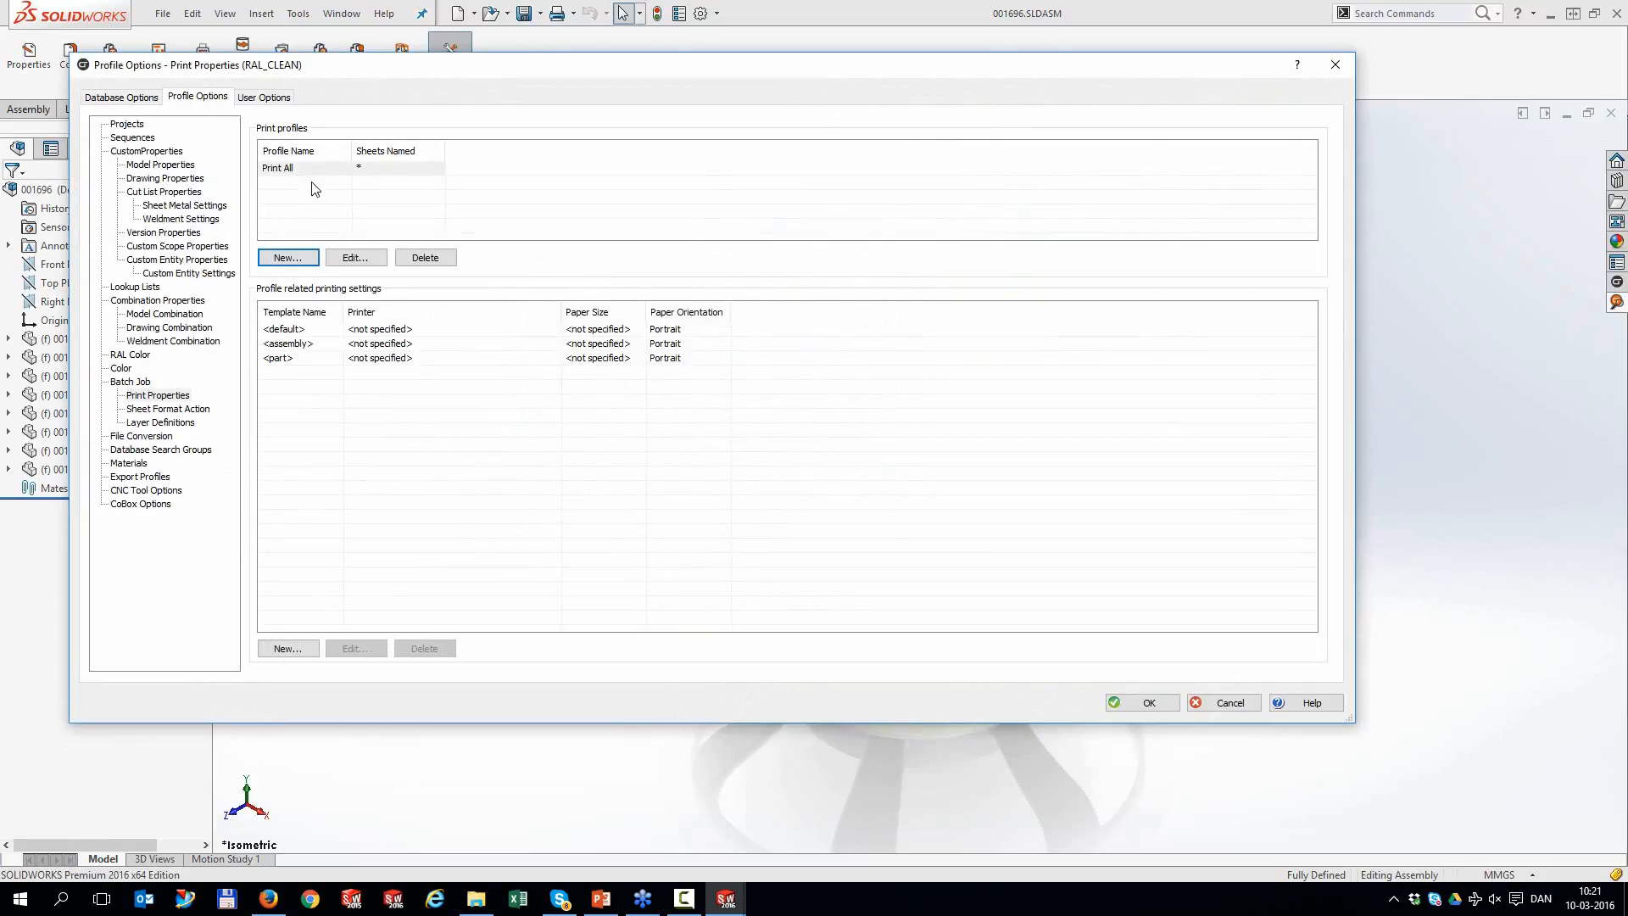
pyautogui.click(305, 658)
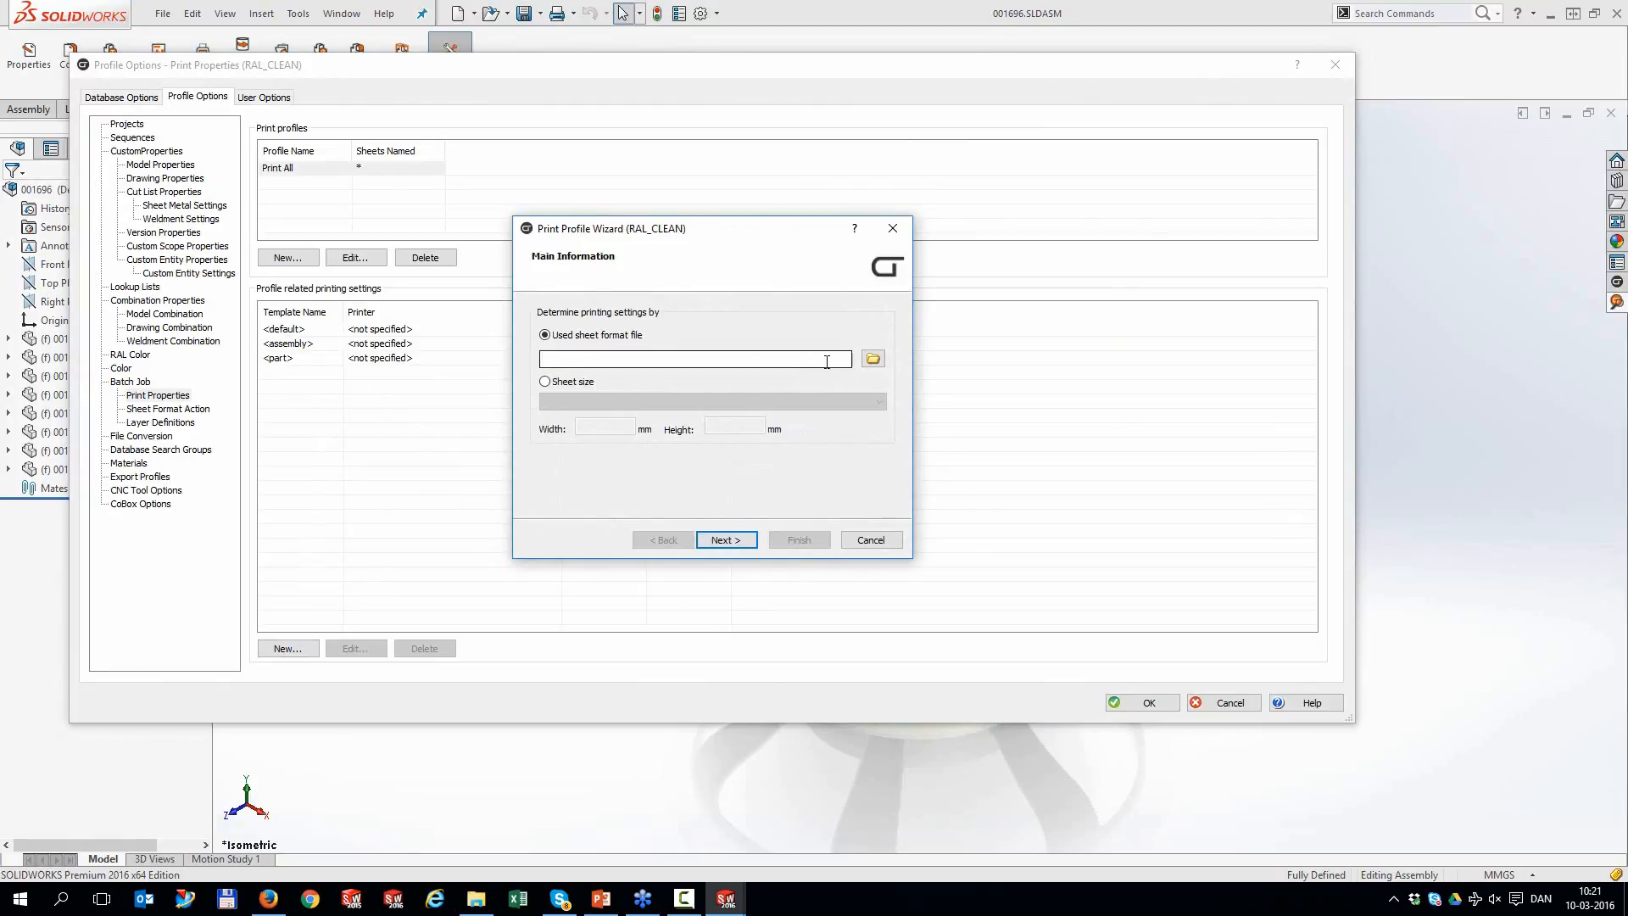
# Add an A4 Landscape printing setting based on sheet size
pyautogui.click(873, 359)
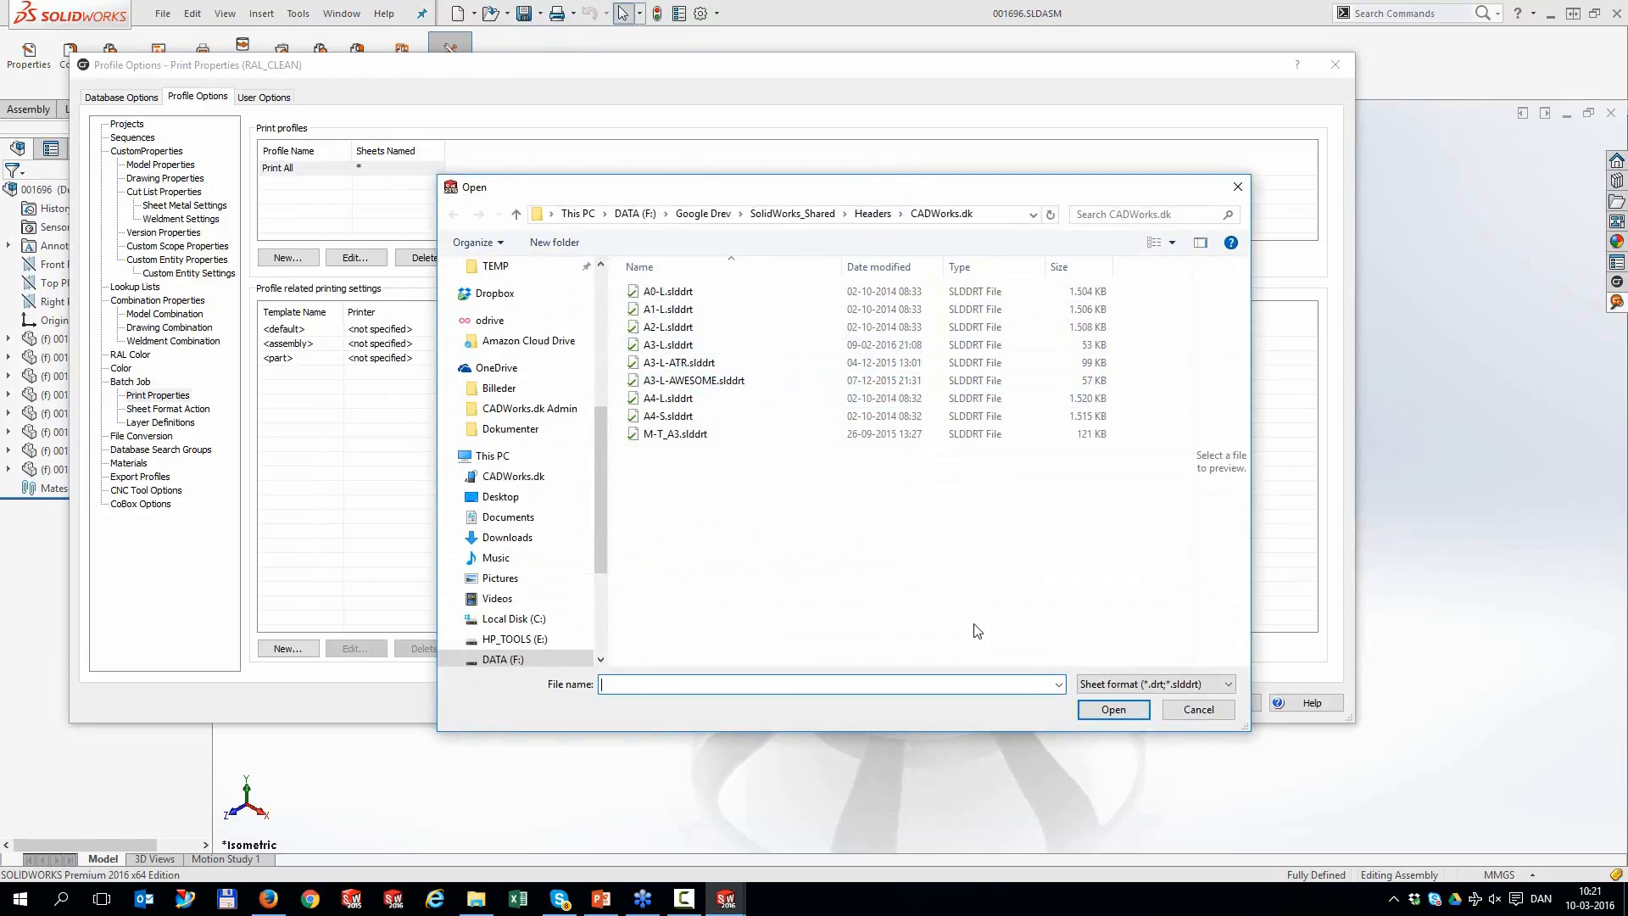
pyautogui.click(1192, 717)
pyautogui.click(546, 381)
pyautogui.click(587, 404)
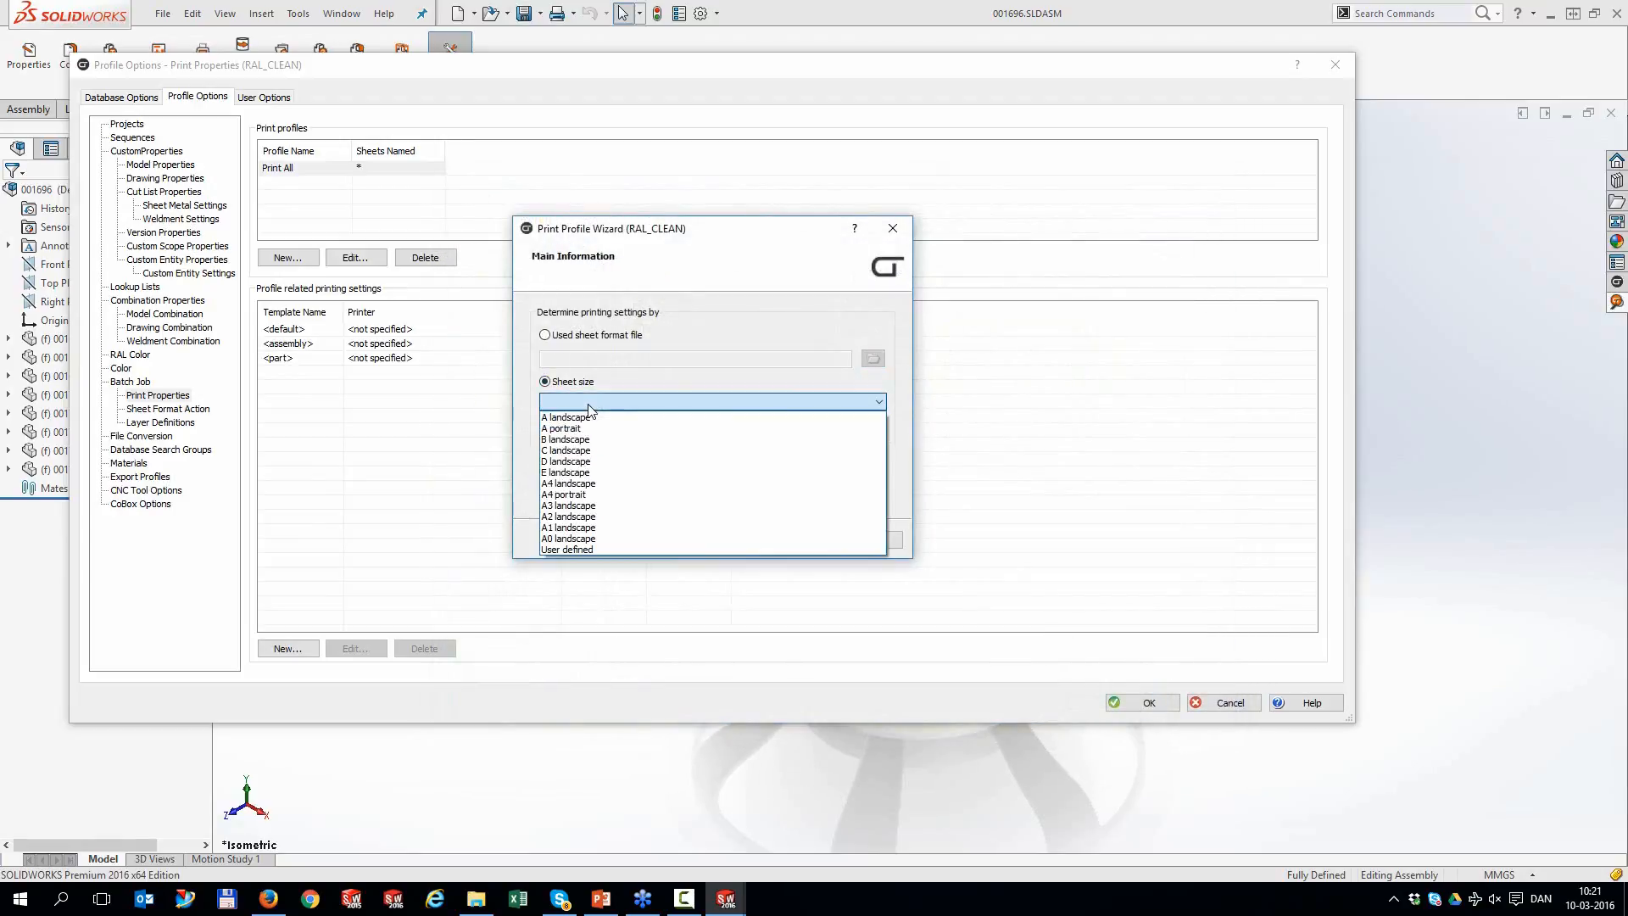
pyautogui.click(574, 485)
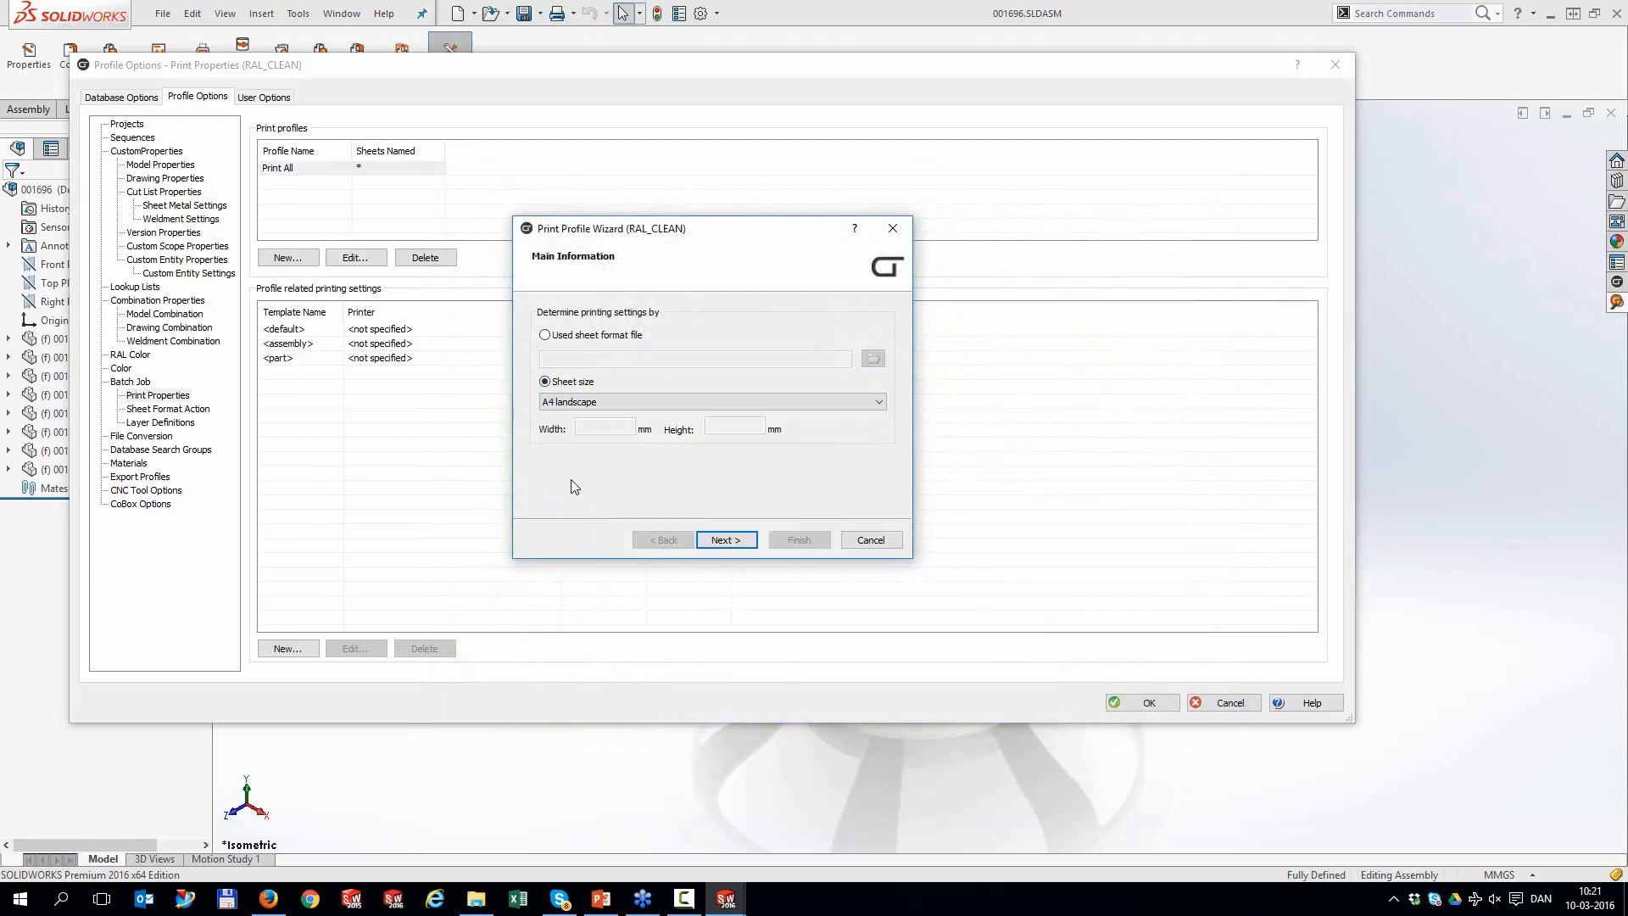
pyautogui.click(729, 540)
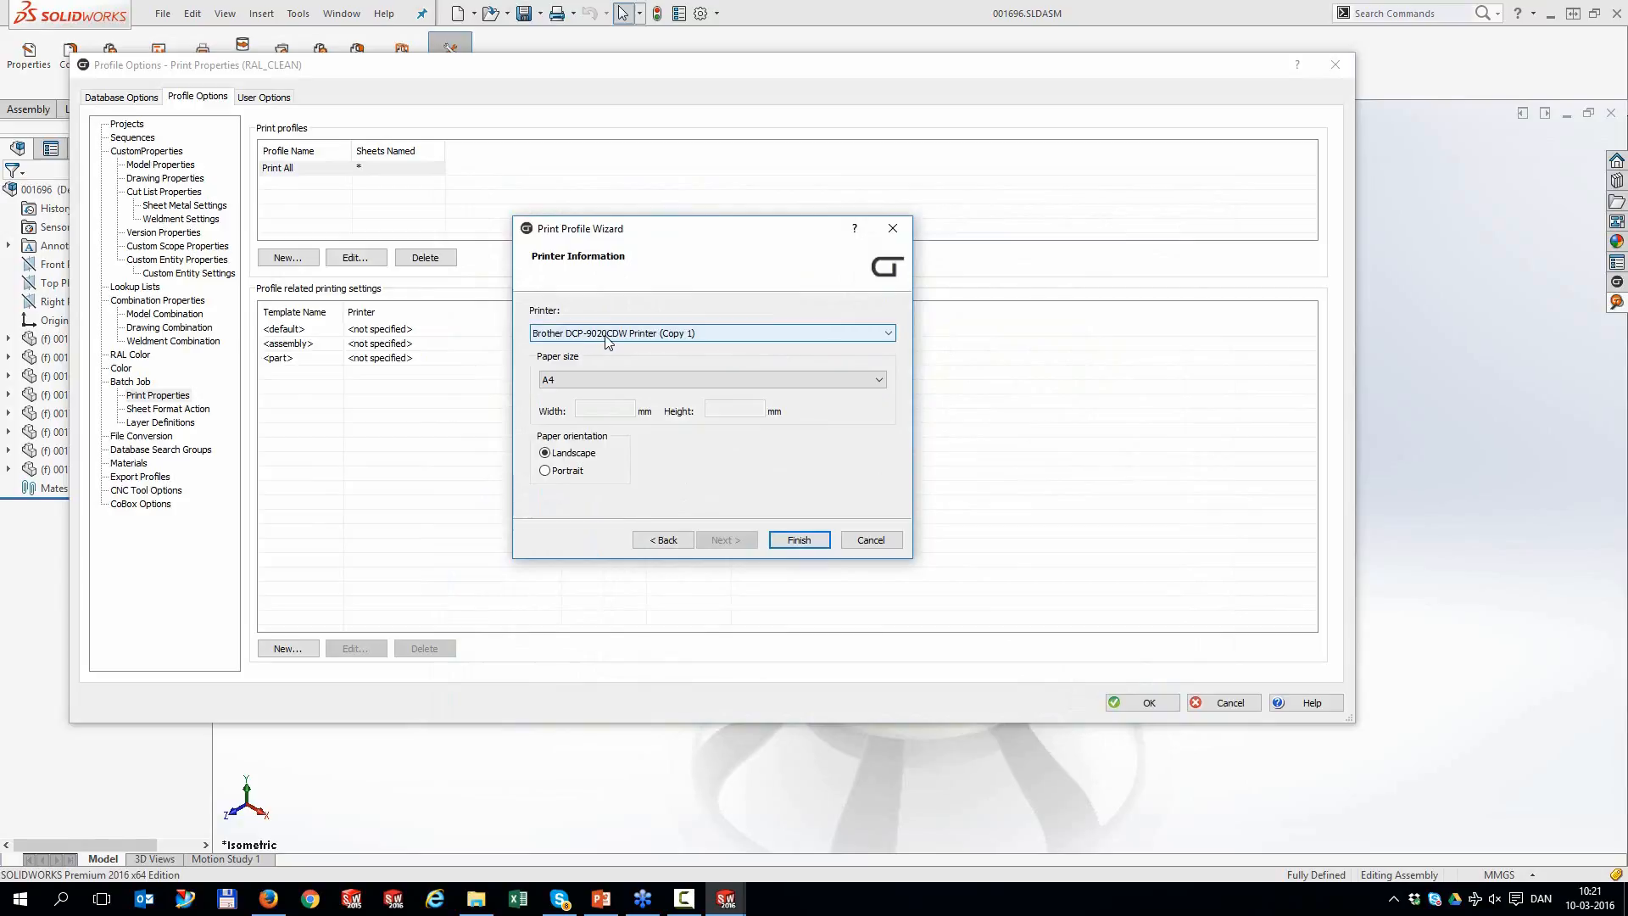
pyautogui.click(794, 541)
# Add an A4 Portrait printing setting with portrait paper orientation
pyautogui.click(295, 650)
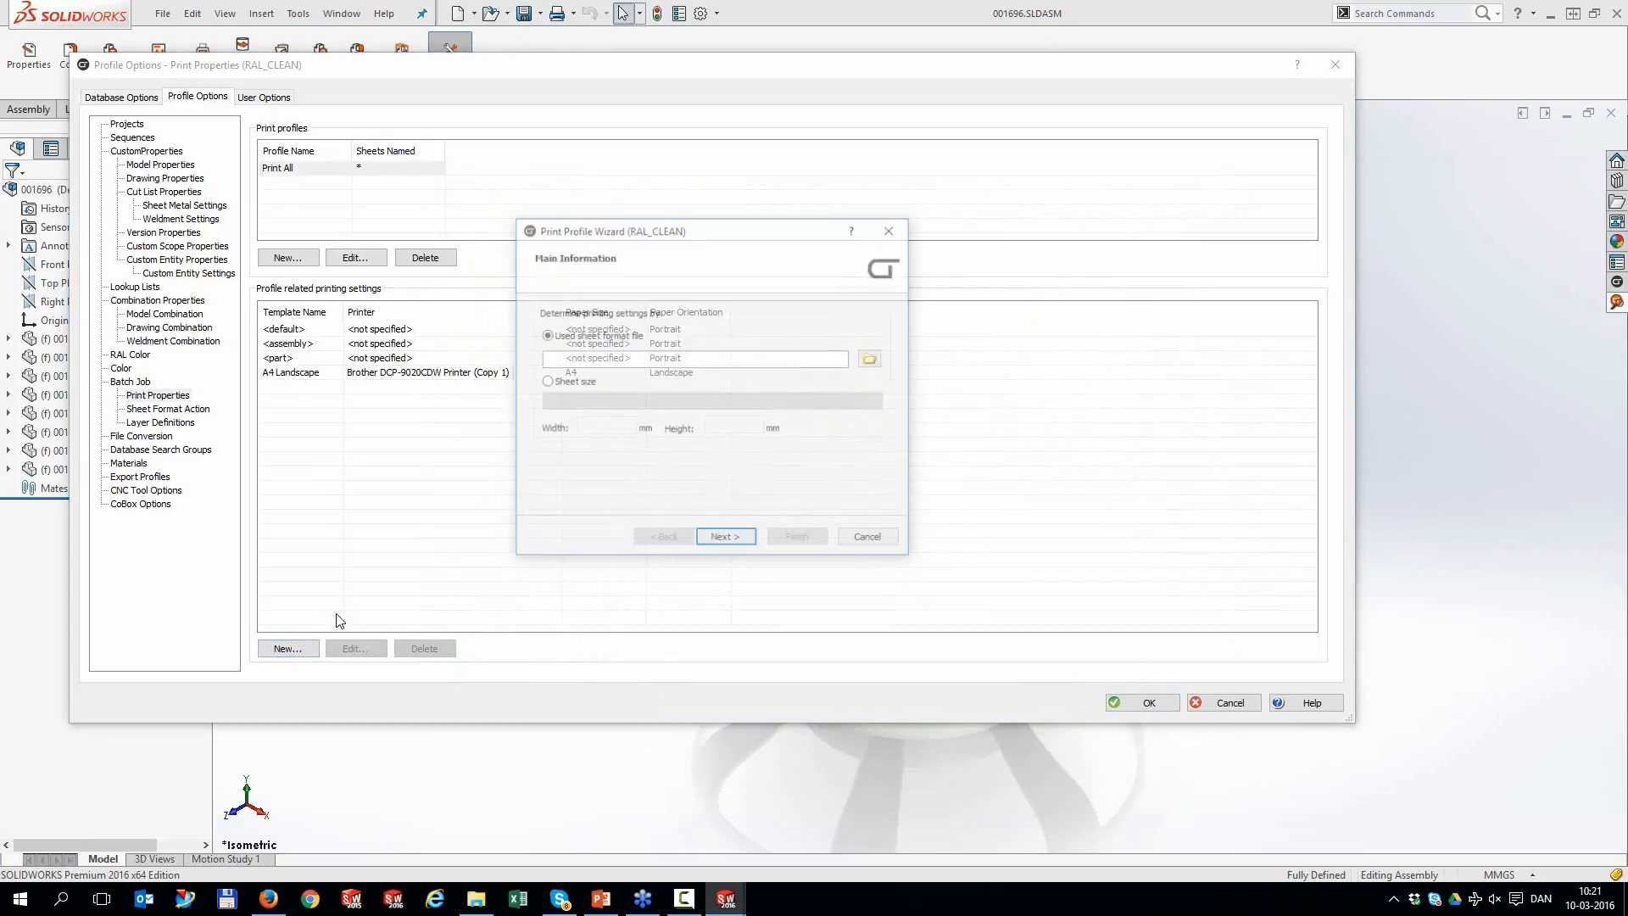
pyautogui.click(578, 383)
pyautogui.click(581, 400)
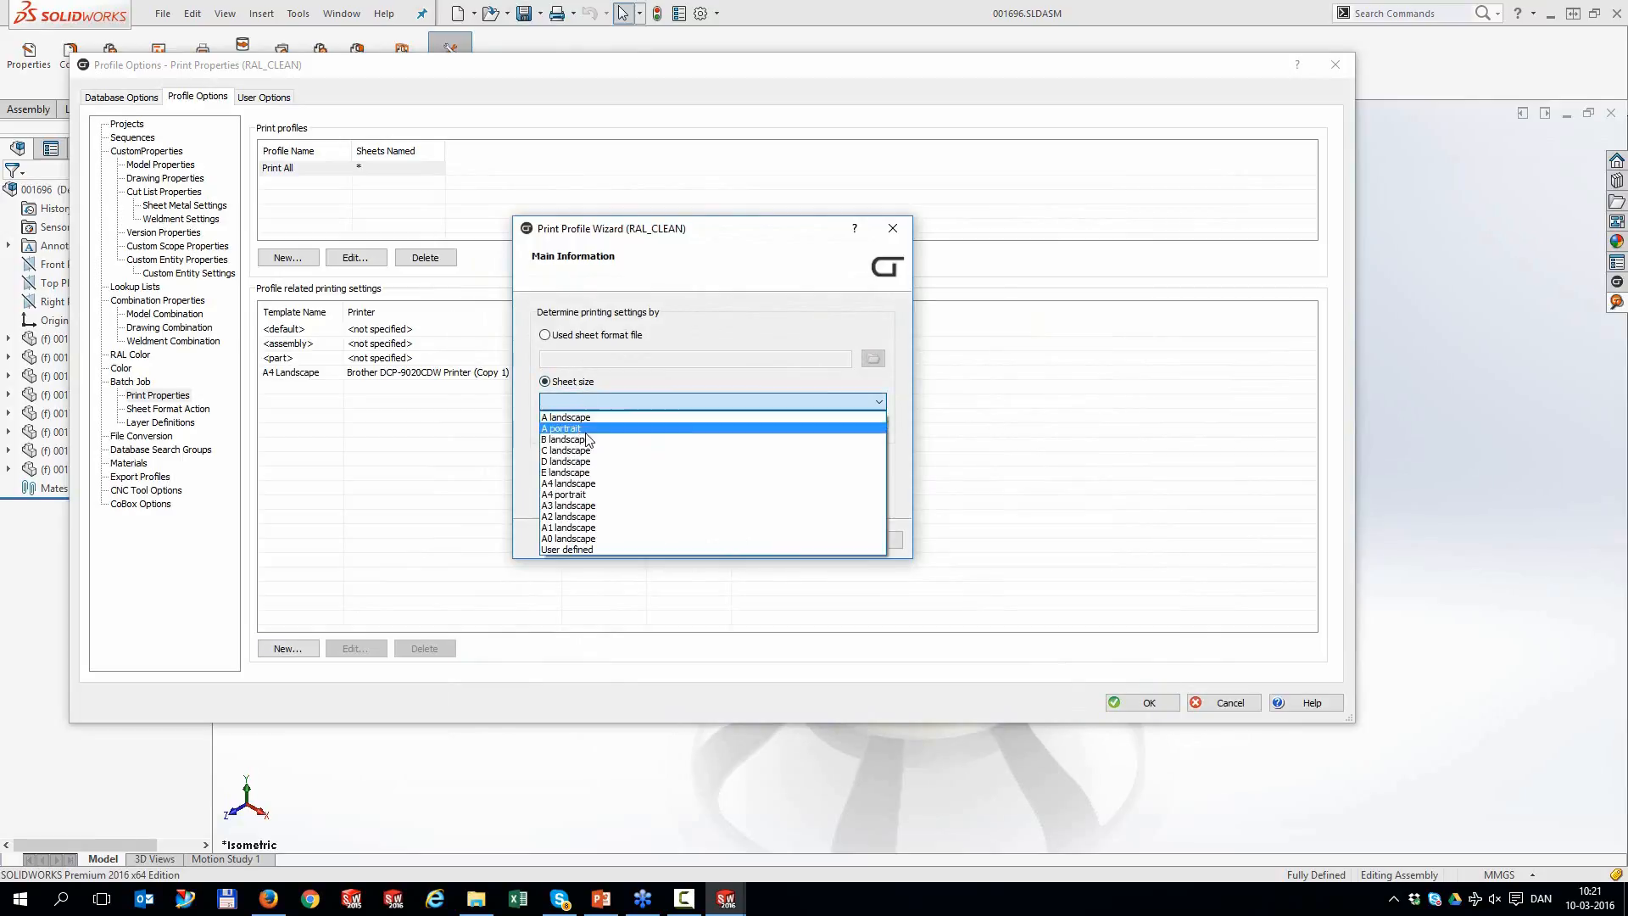
pyautogui.click(584, 494)
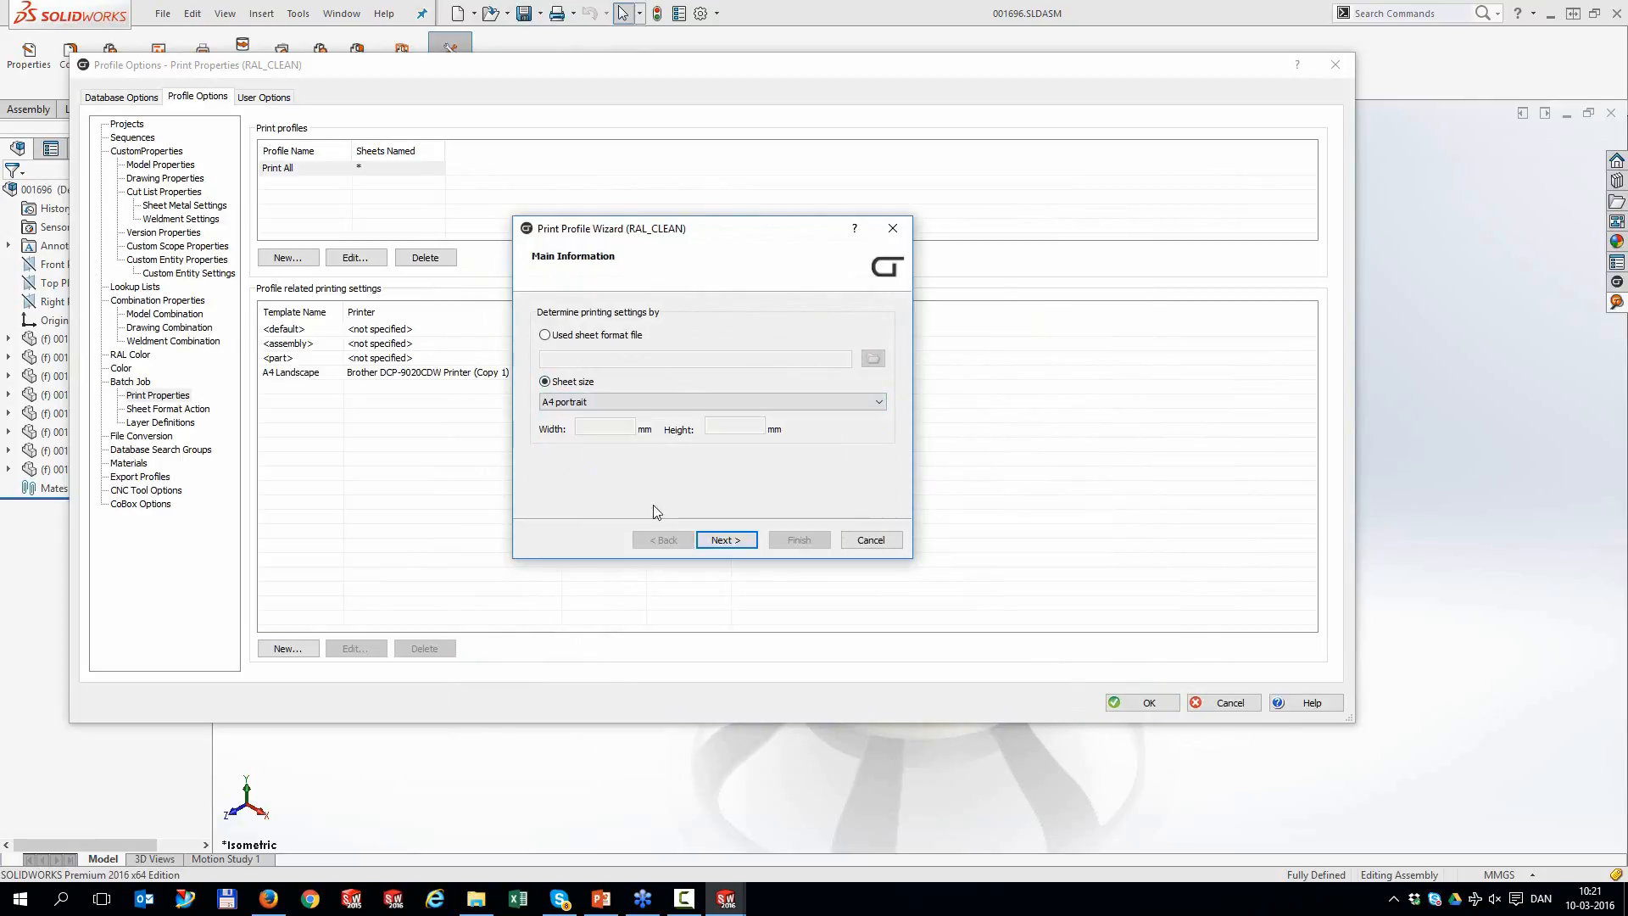
pyautogui.click(725, 540)
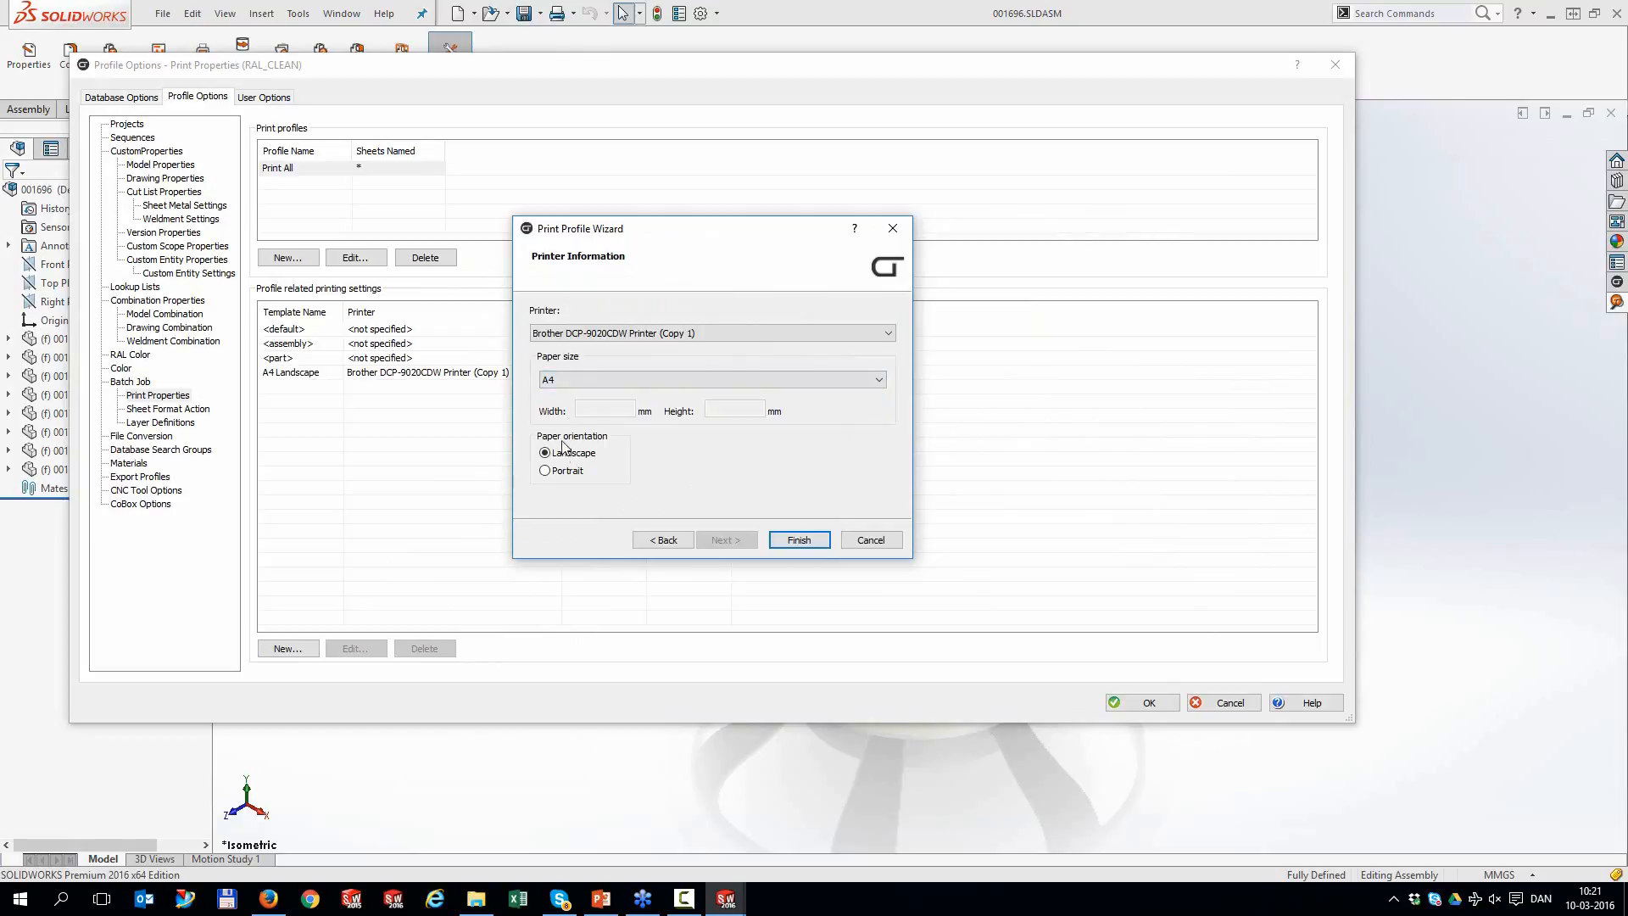
pyautogui.click(560, 472)
pyautogui.click(797, 539)
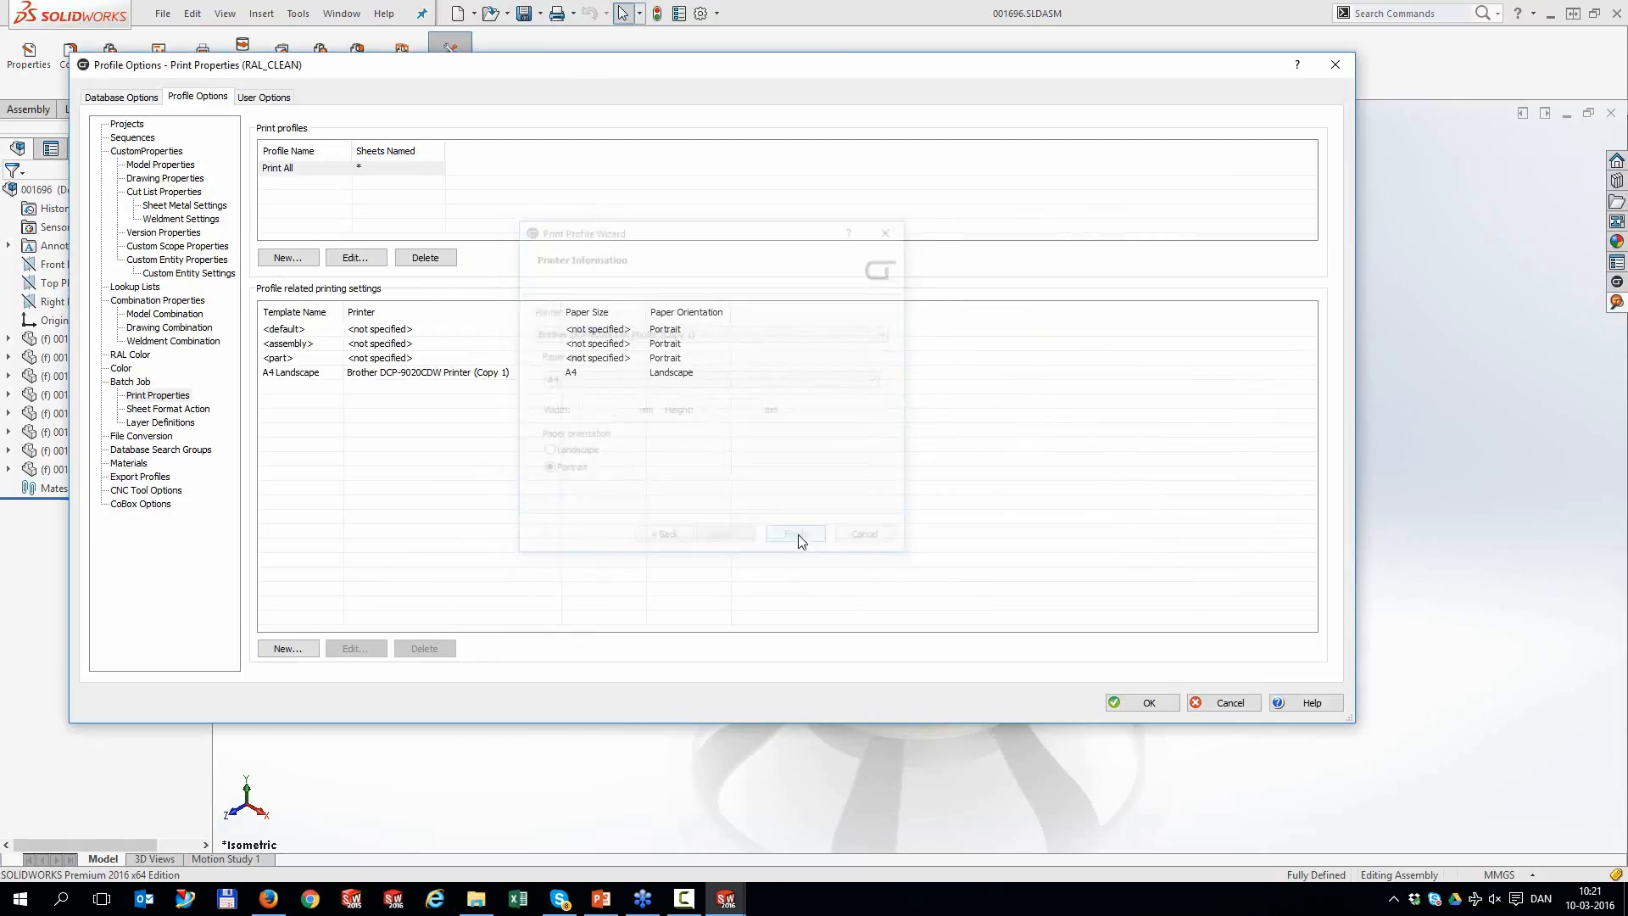
pyautogui.click(288, 649)
# Add an A3 Landscape printing setting using the Bullzip PDF Printer on A3 paper
pyautogui.click(546, 382)
pyautogui.click(560, 401)
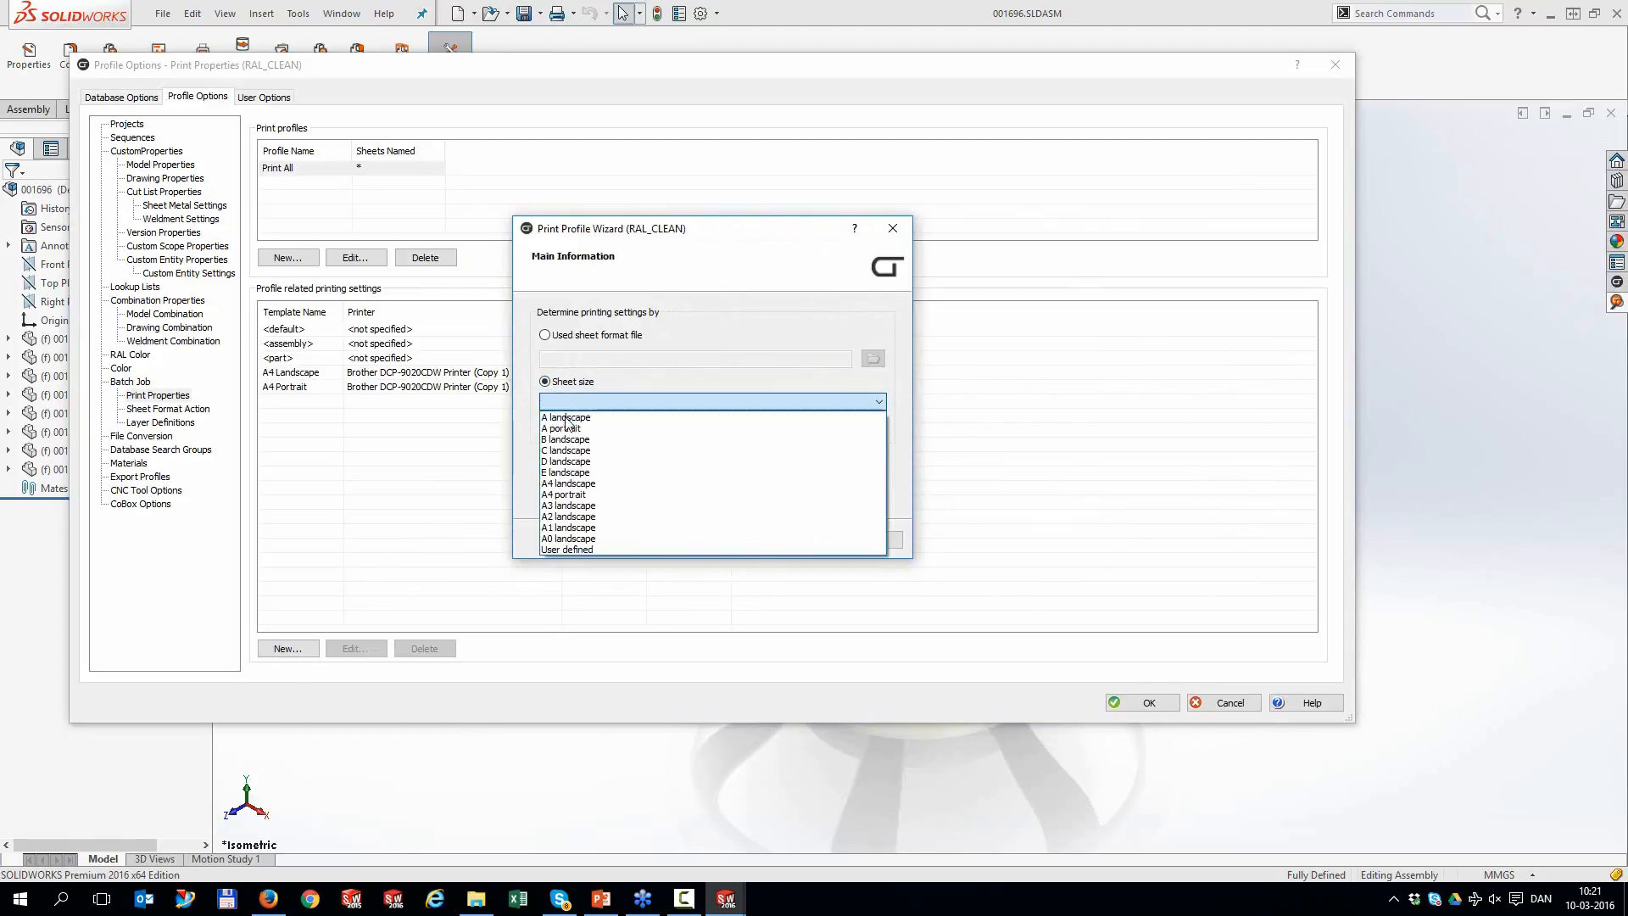
pyautogui.click(568, 506)
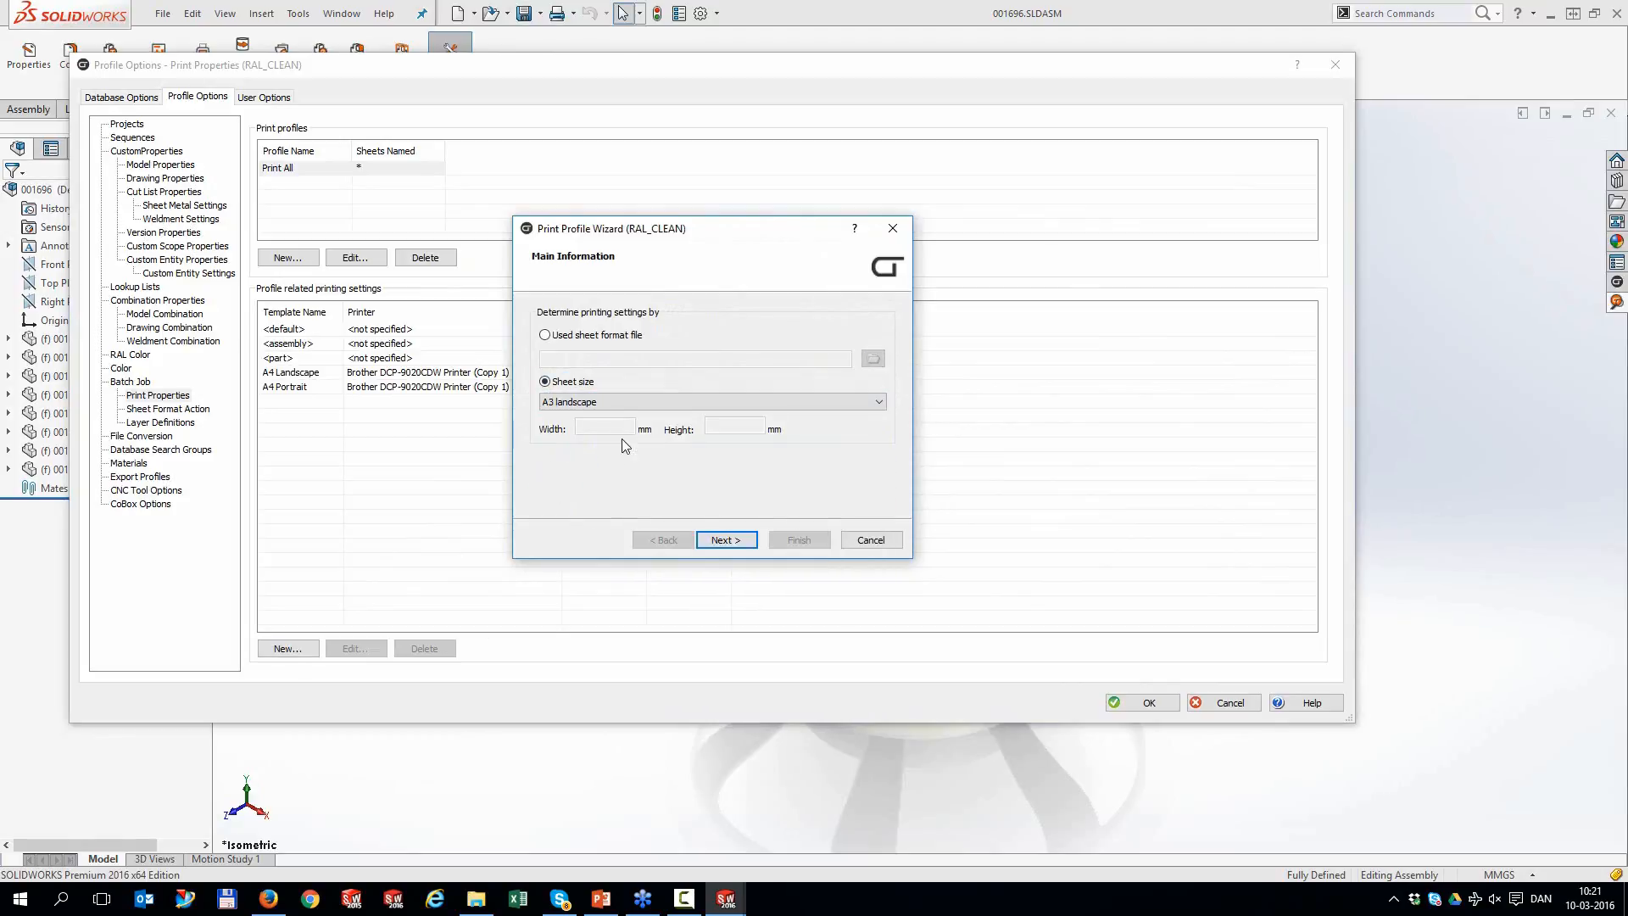
pyautogui.click(726, 539)
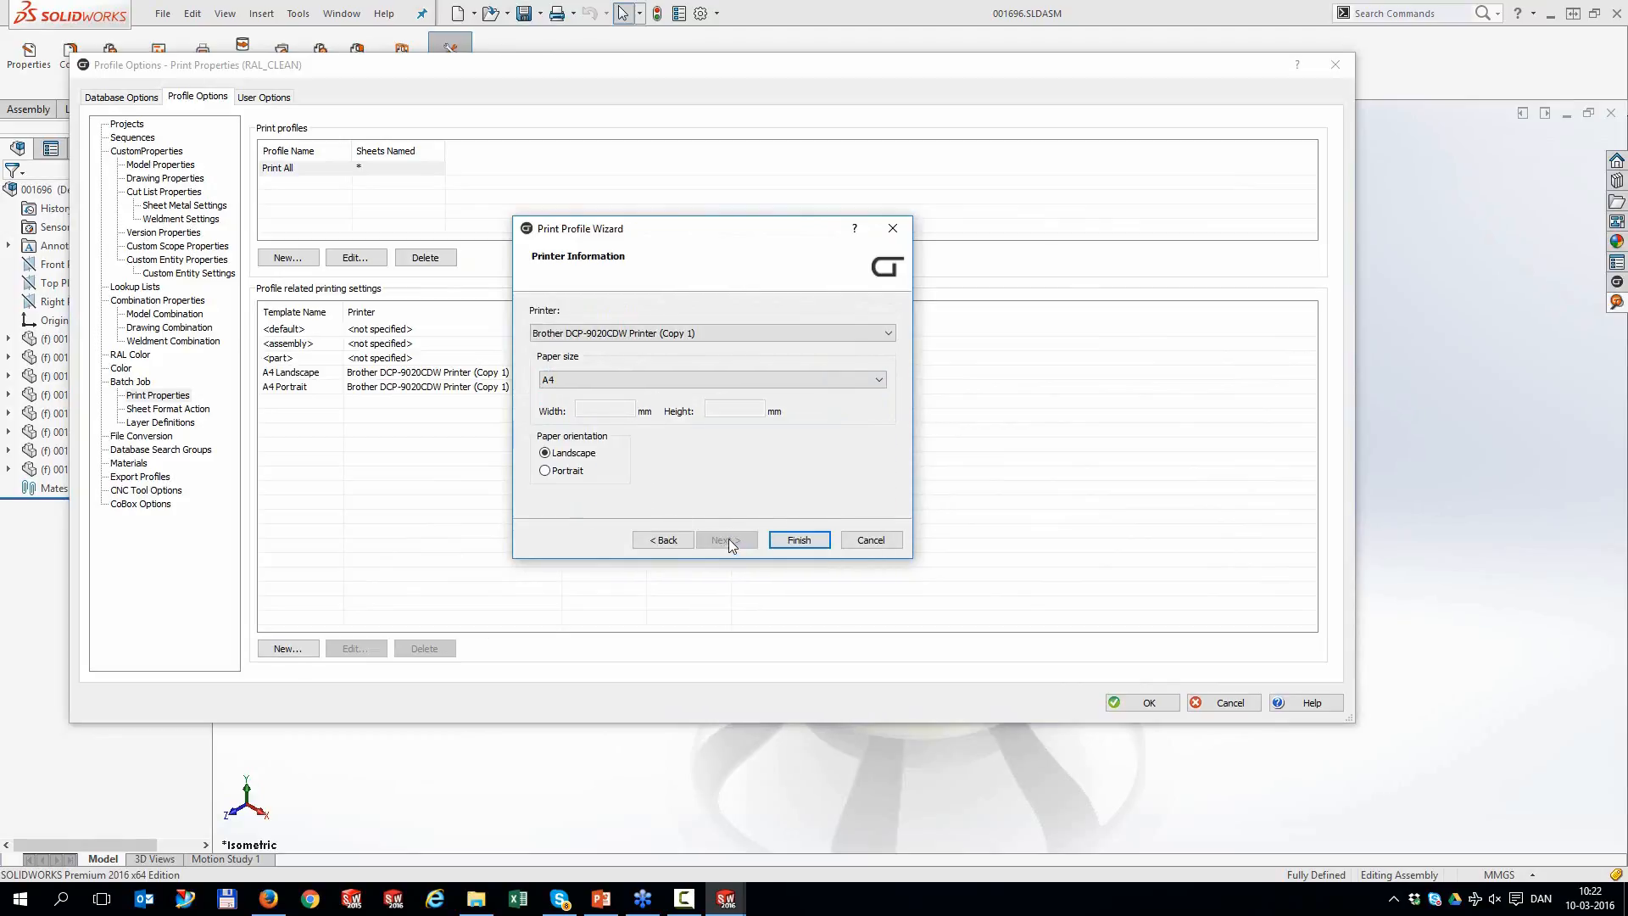
pyautogui.click(607, 336)
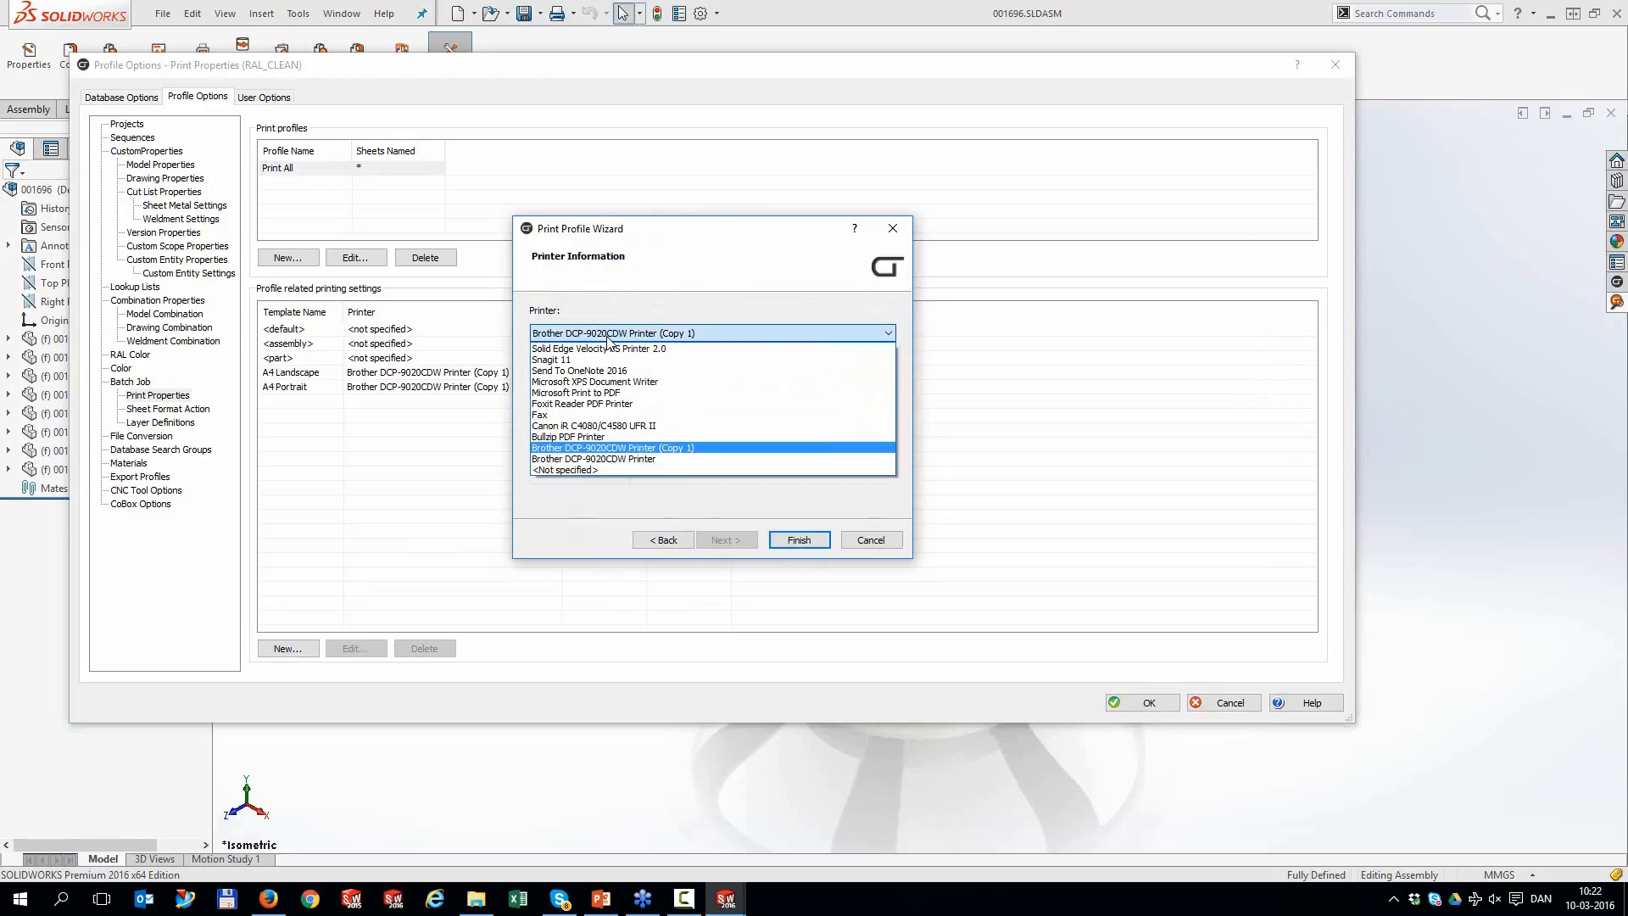
pyautogui.click(595, 438)
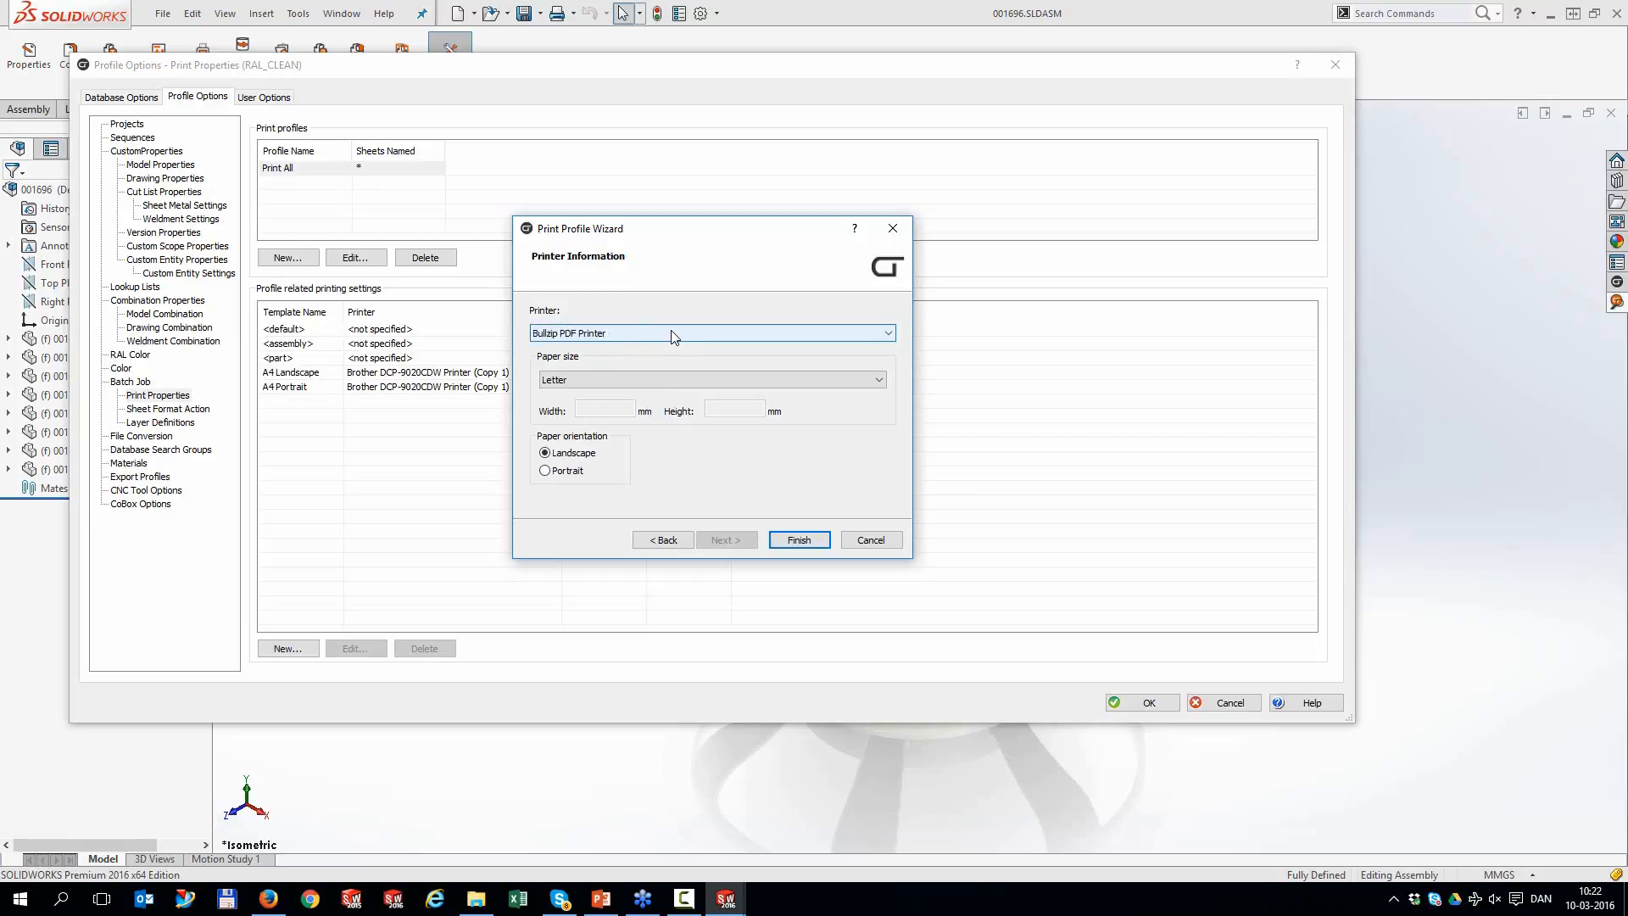
pyautogui.click(624, 381)
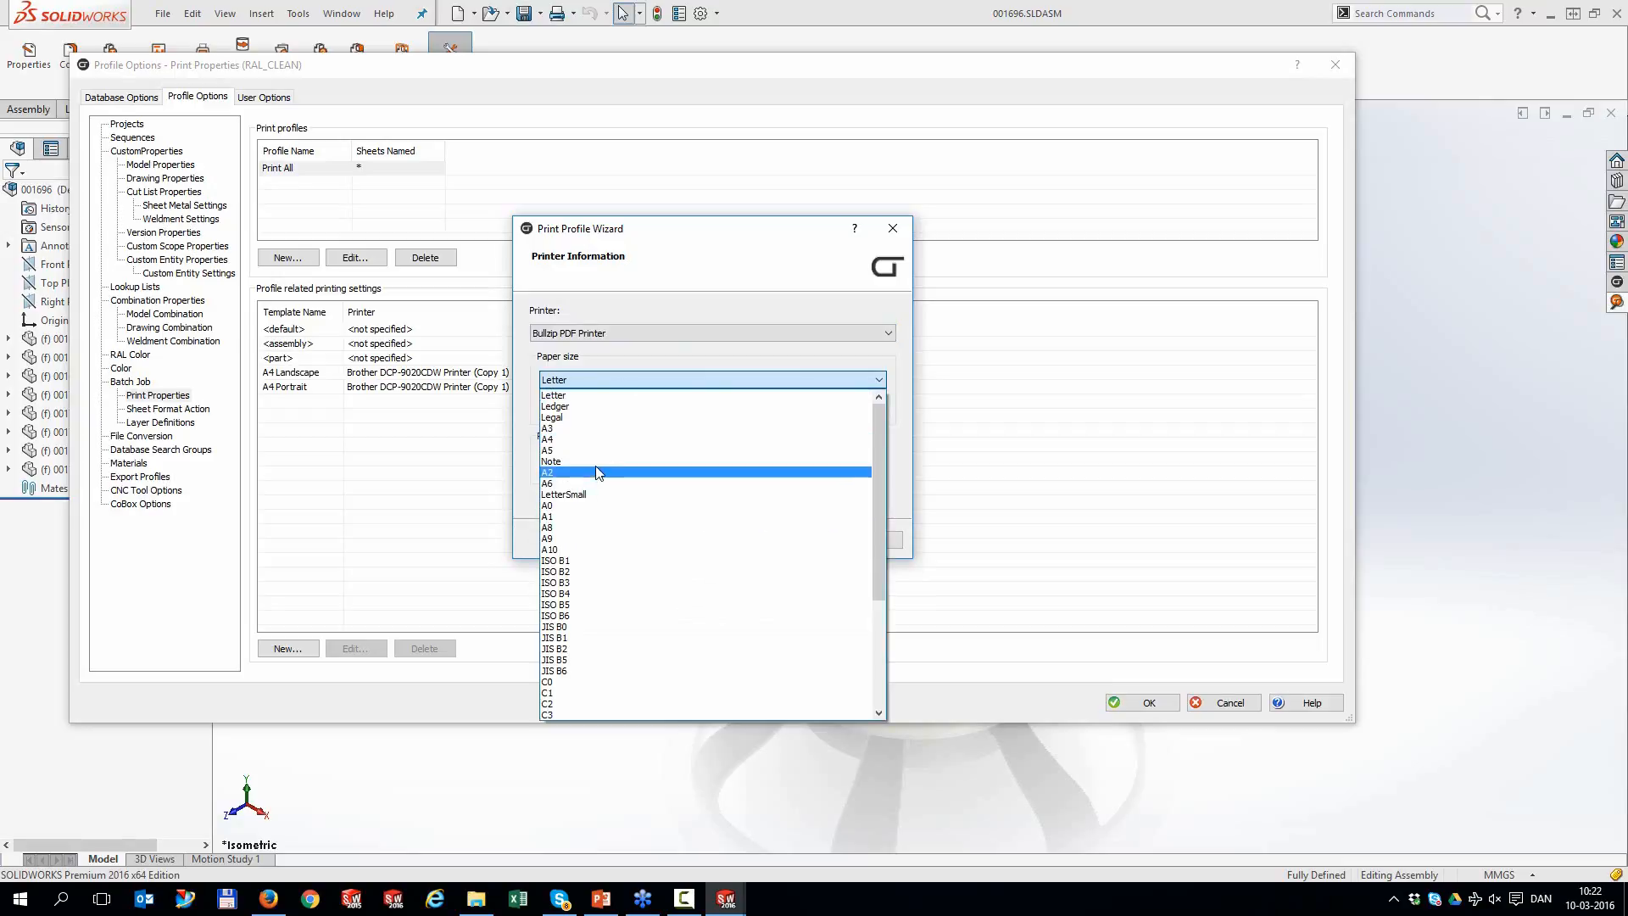
pyautogui.click(585, 449)
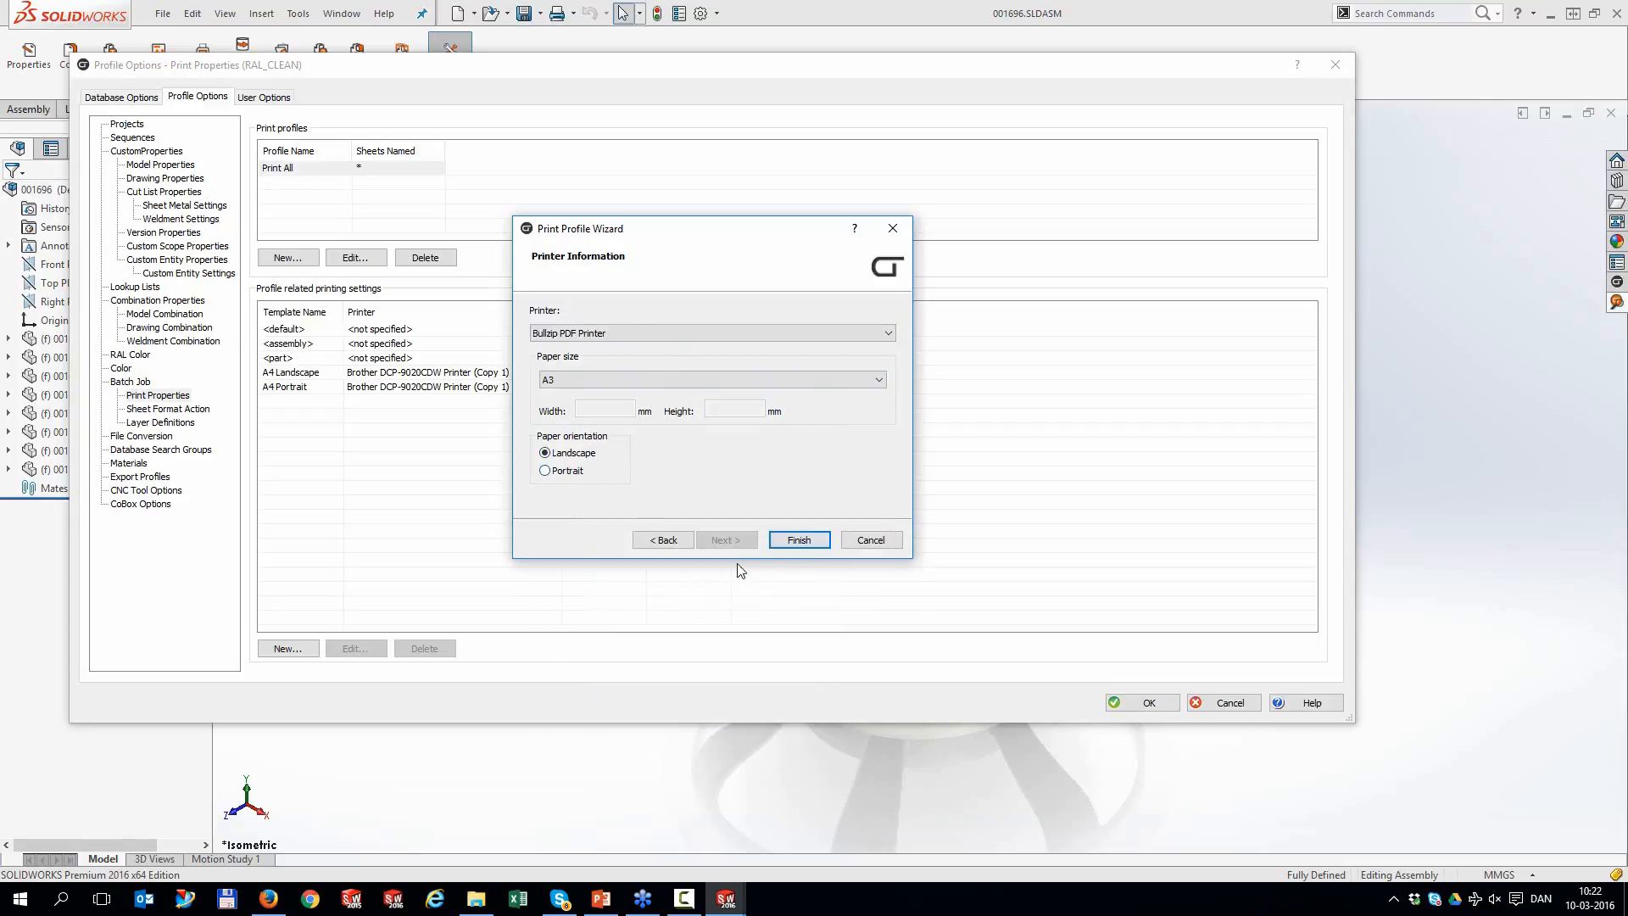
pyautogui.click(798, 541)
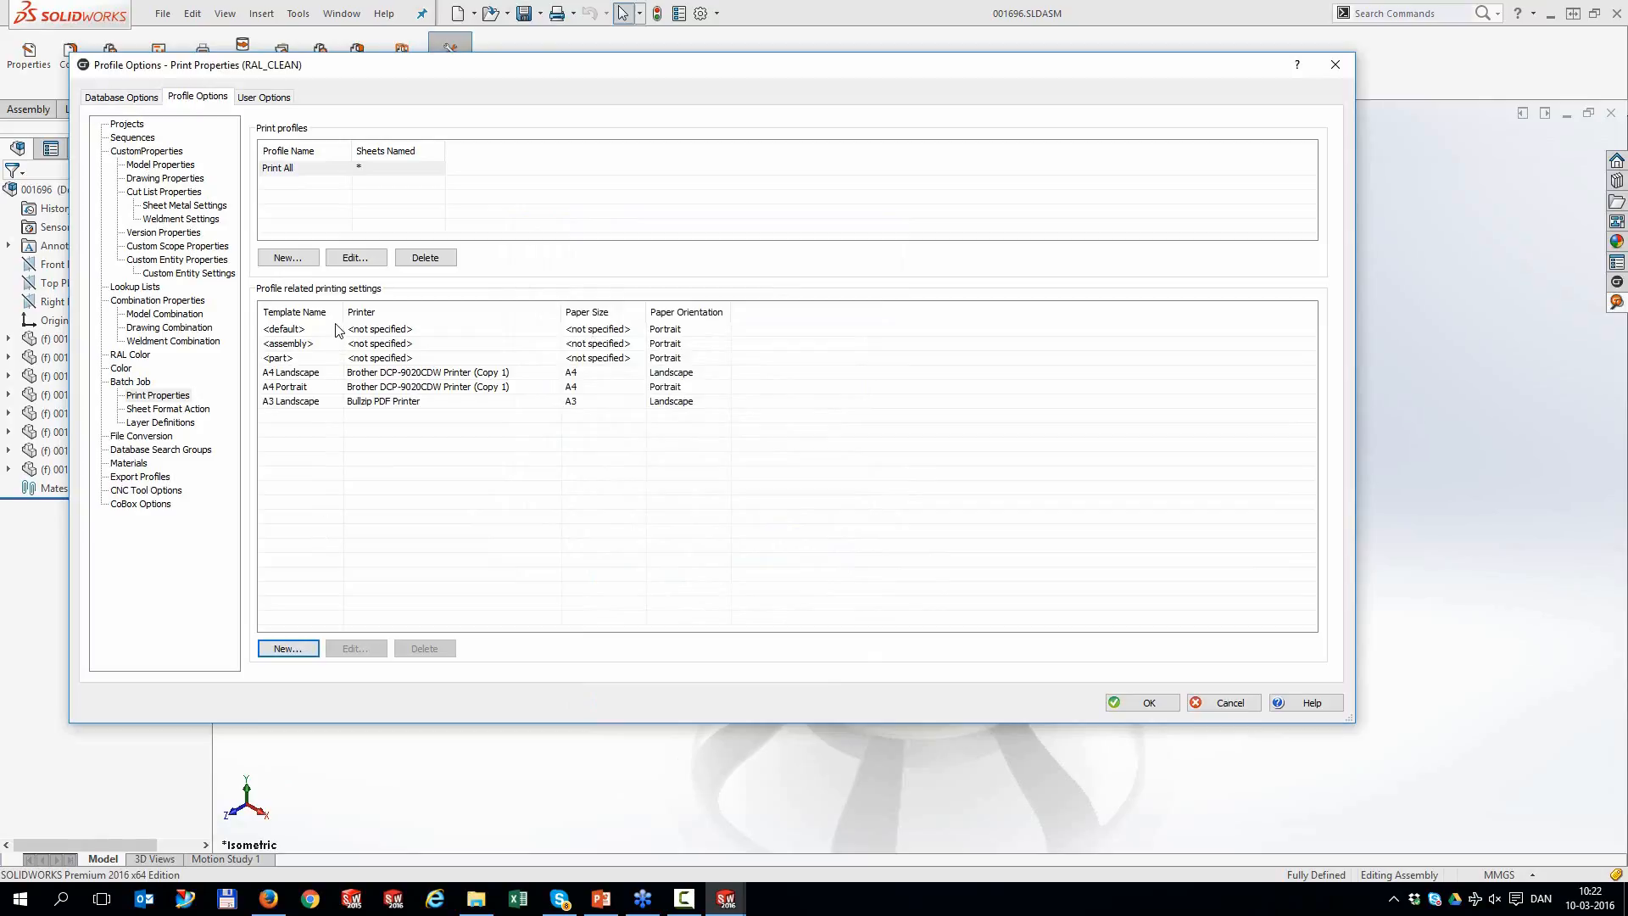
# Start a PDF conversion rule outputting PDF (*.pdf) files for drawings only, leaving parts unticked
pyautogui.click(154, 438)
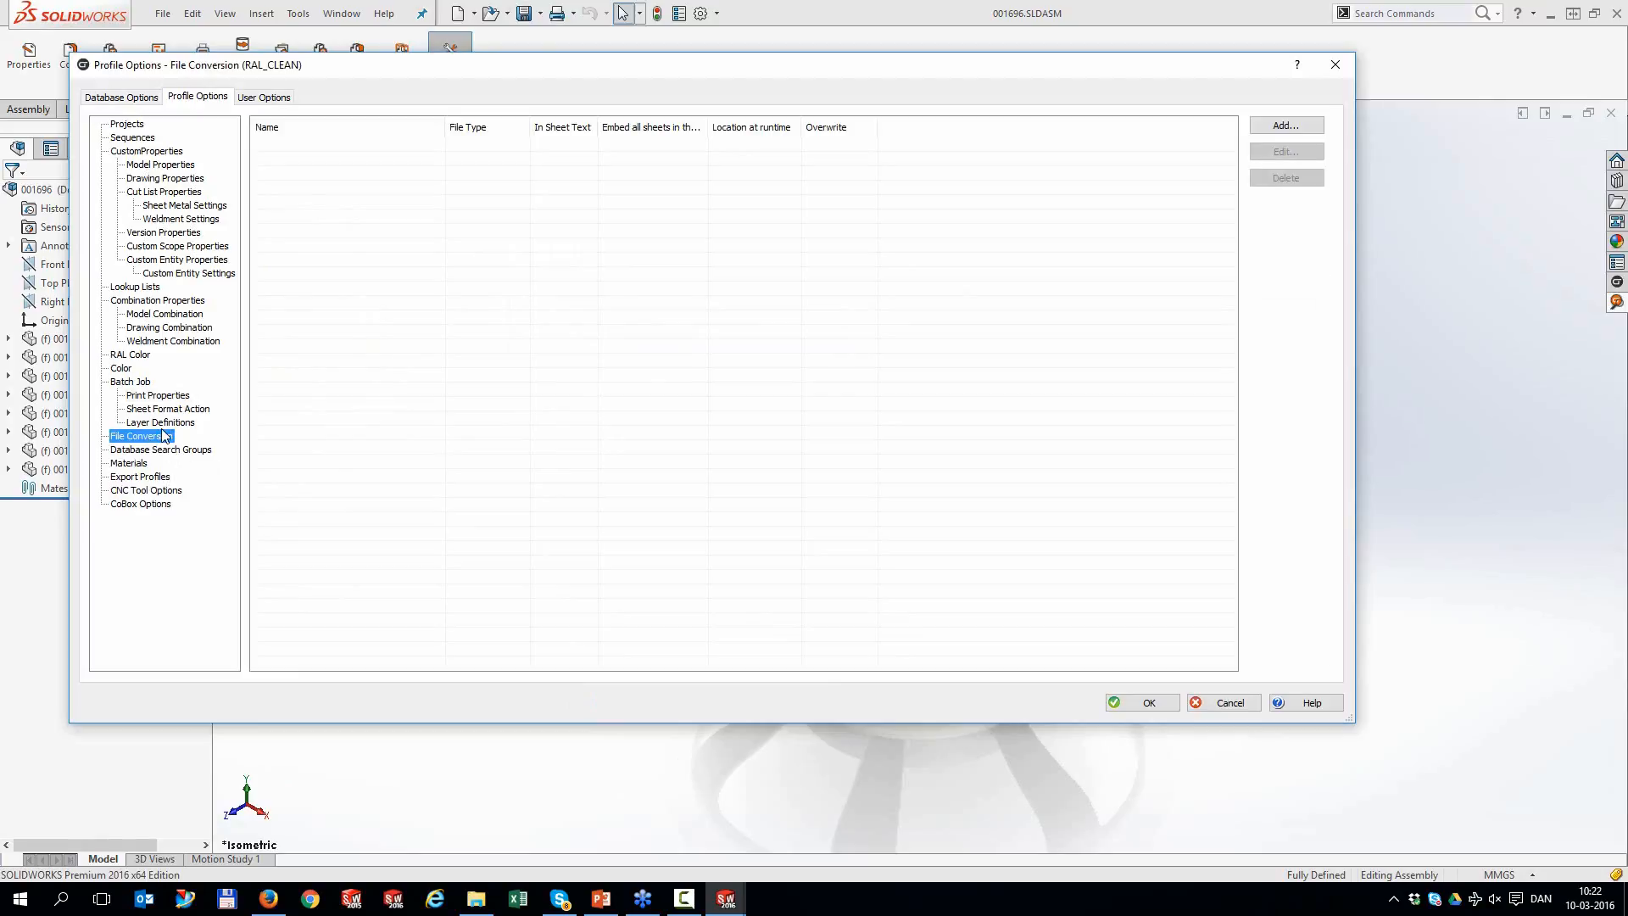
pyautogui.click(1285, 128)
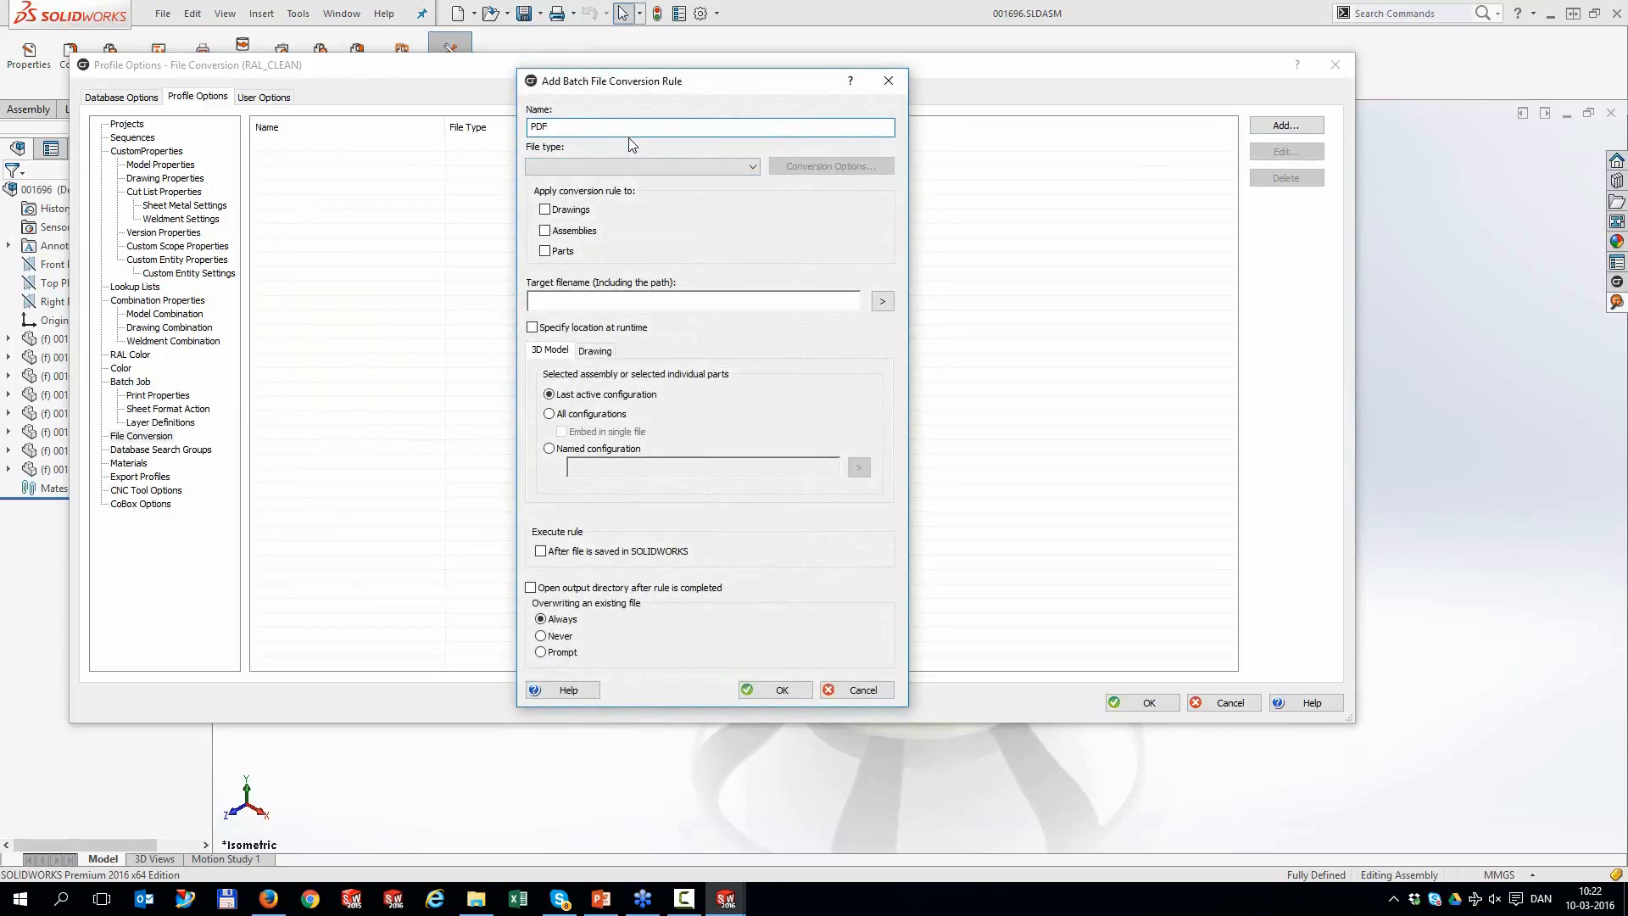
pyautogui.click(599, 166)
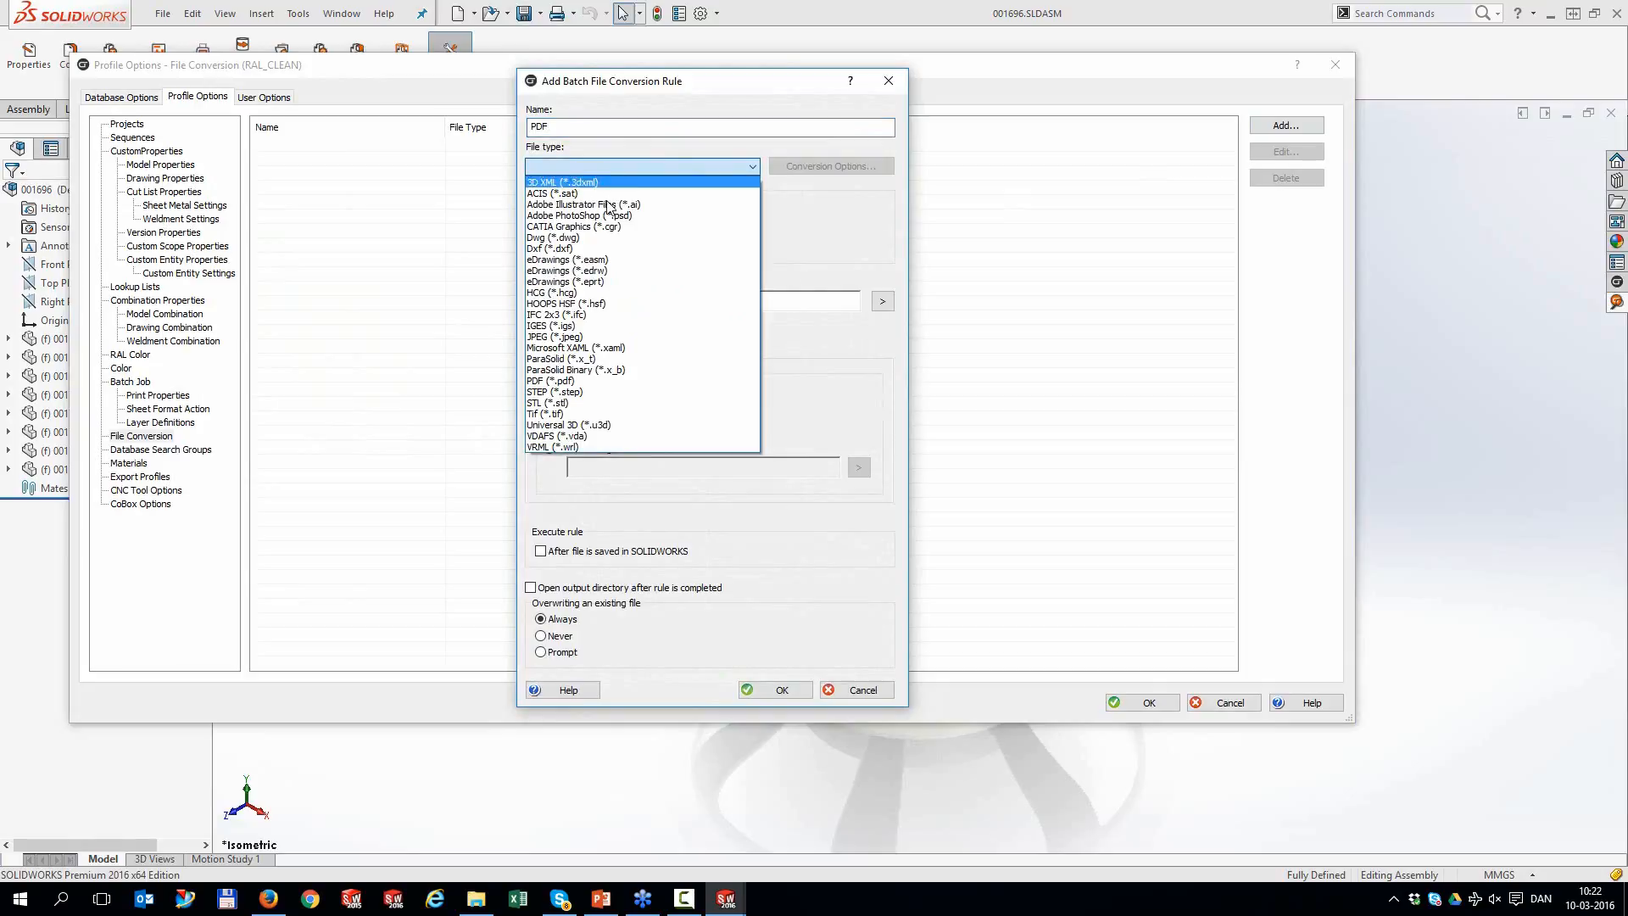
pyautogui.click(586, 380)
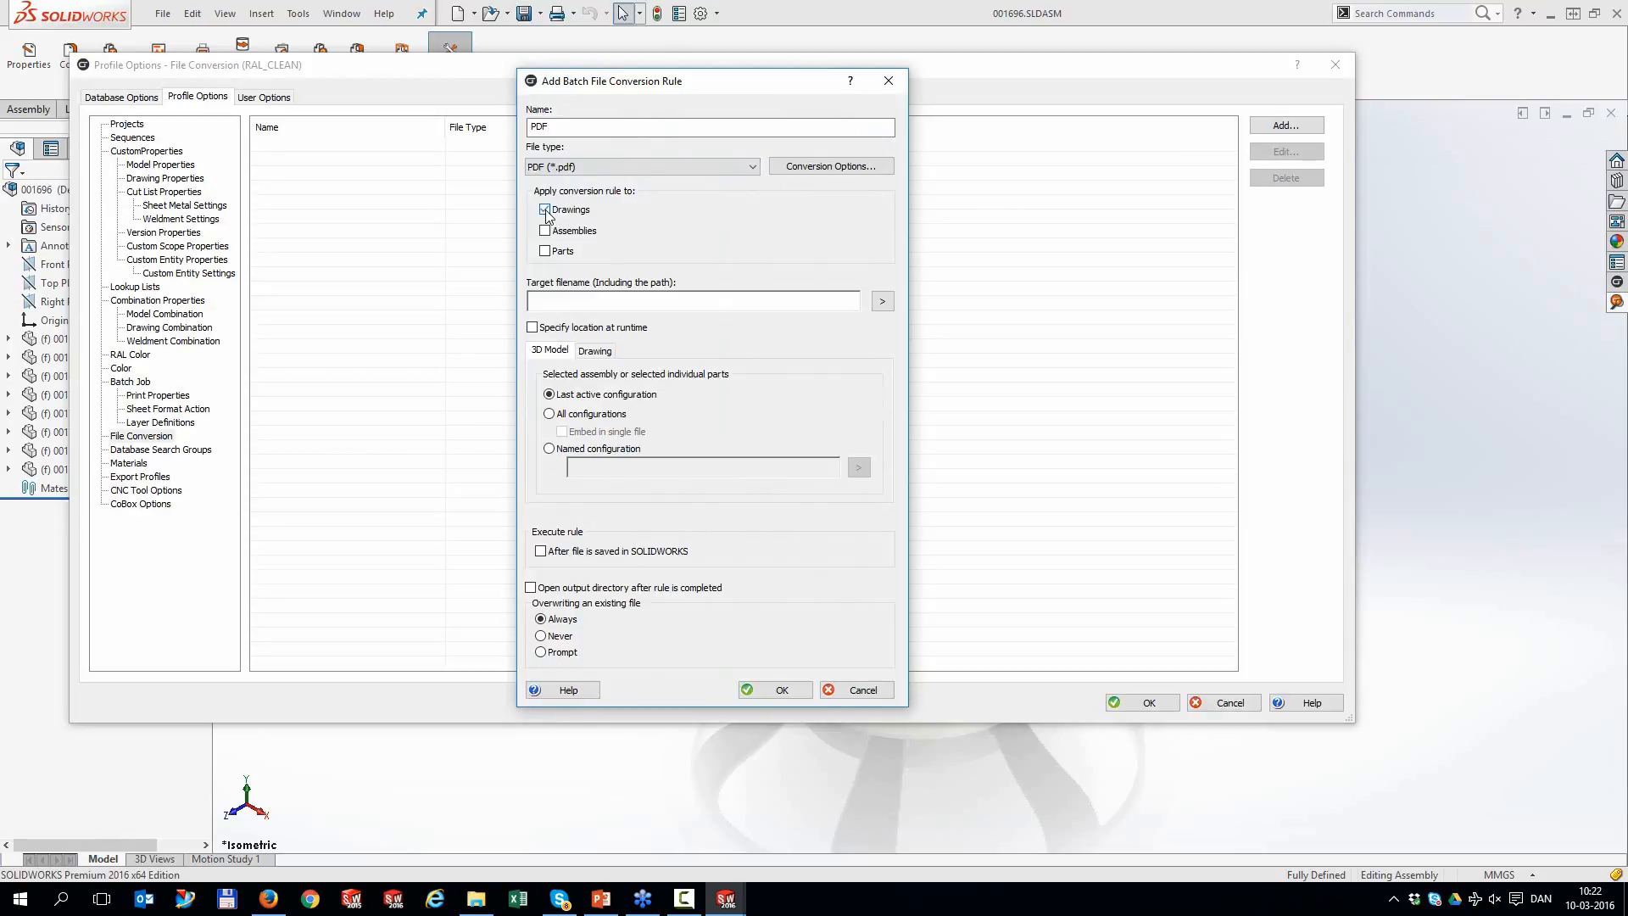
pyautogui.click(546, 251)
pyautogui.click(804, 166)
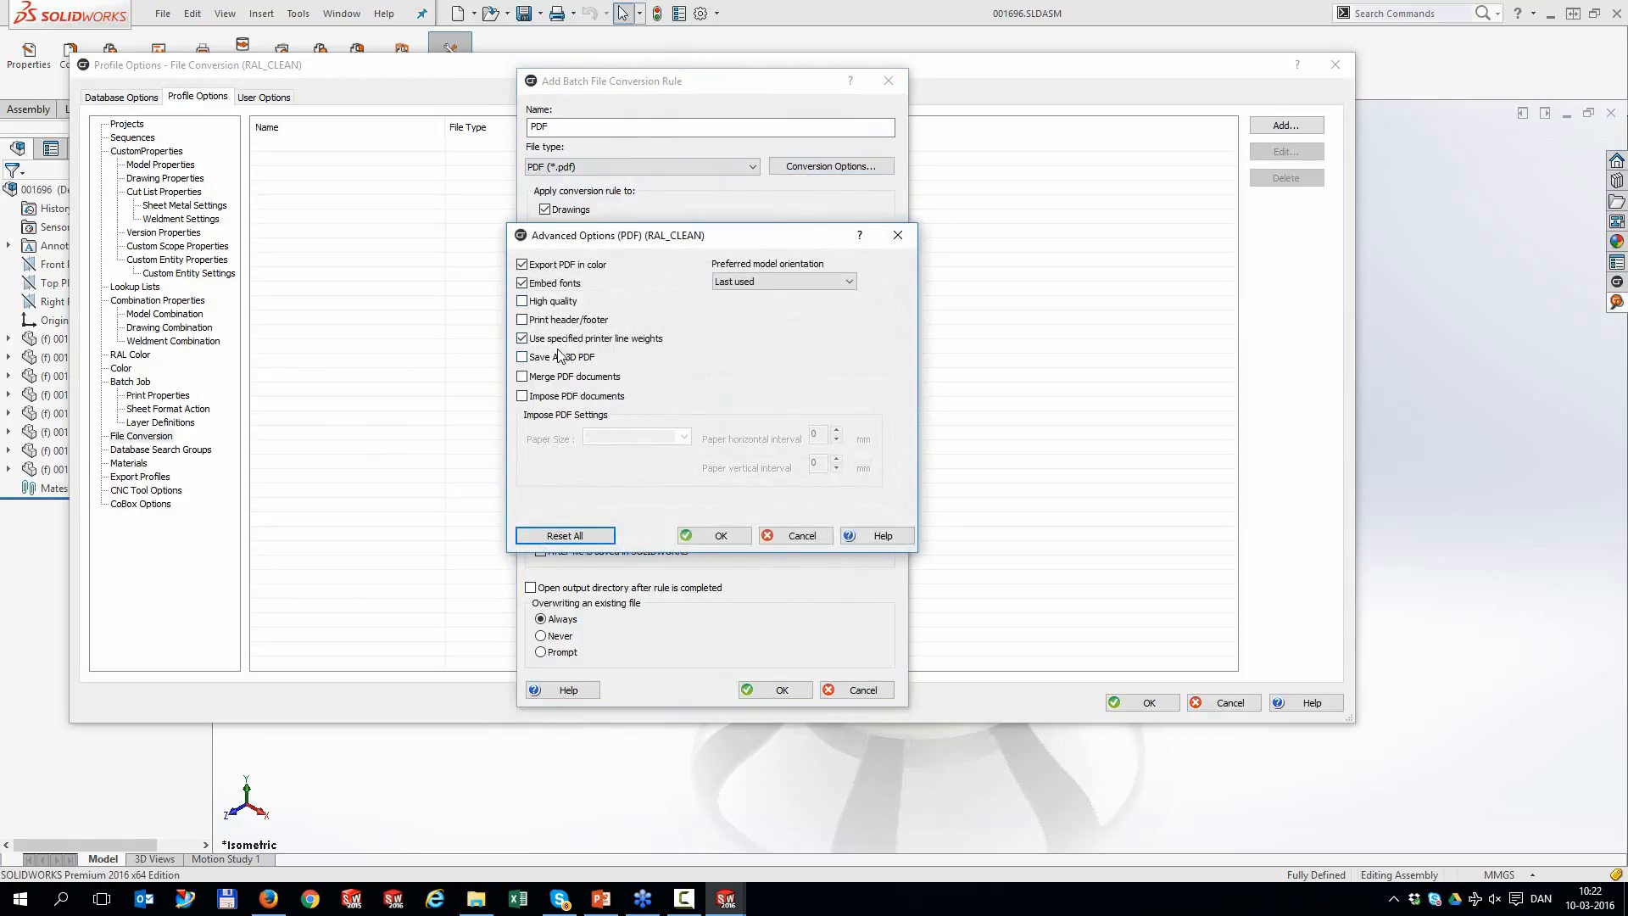
pyautogui.click(796, 536)
pyautogui.click(563, 253)
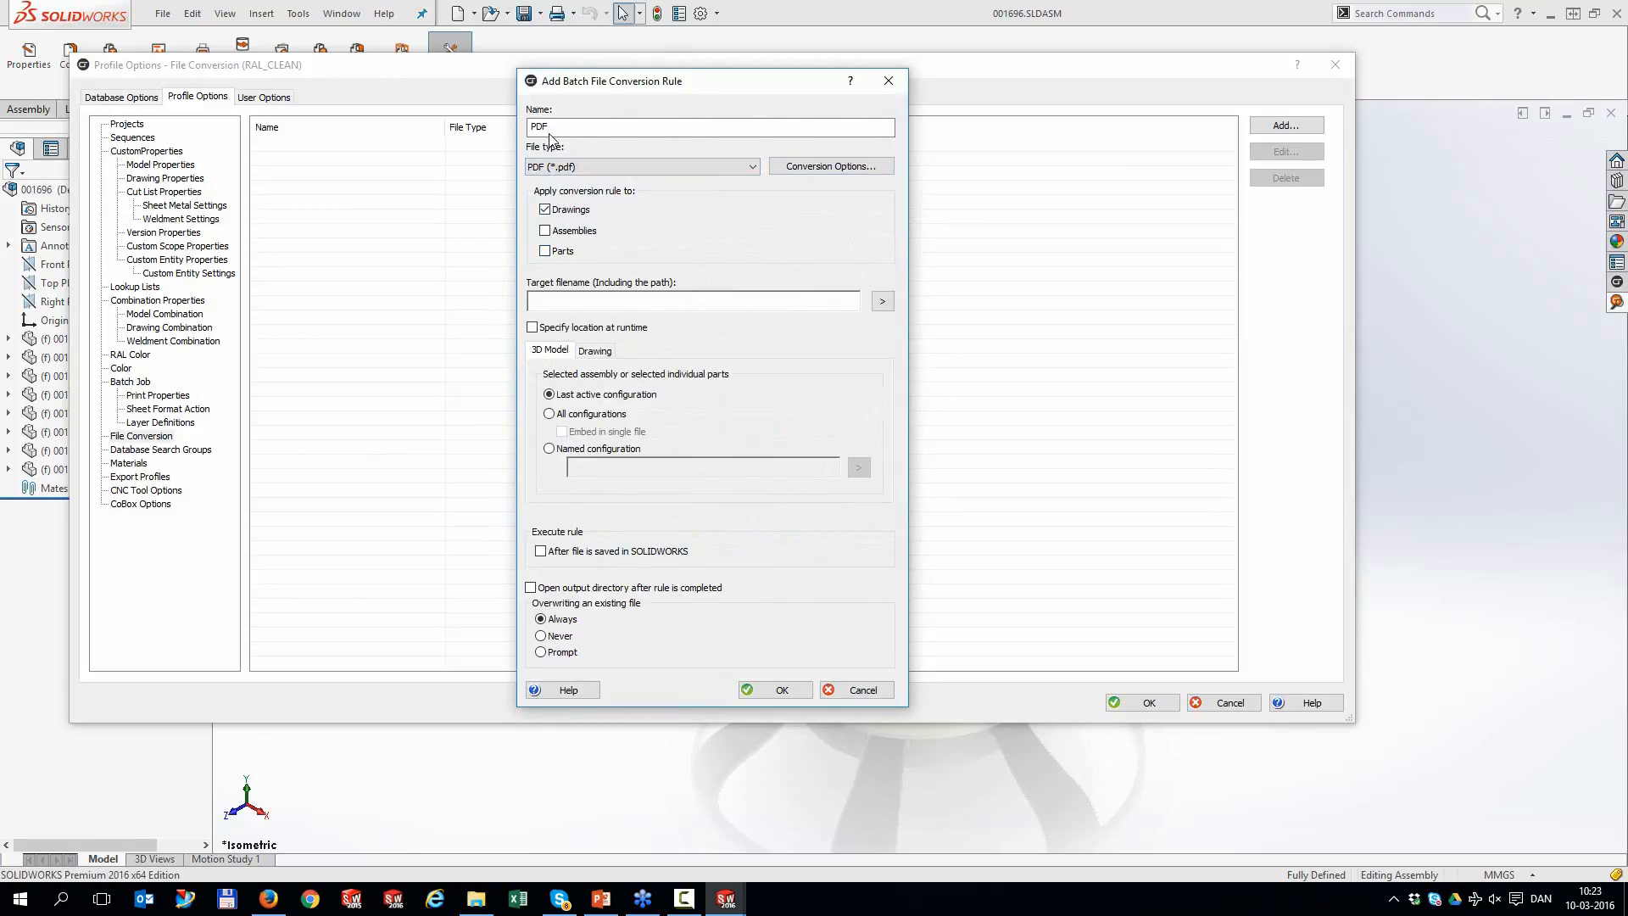
pyautogui.click(882, 301)
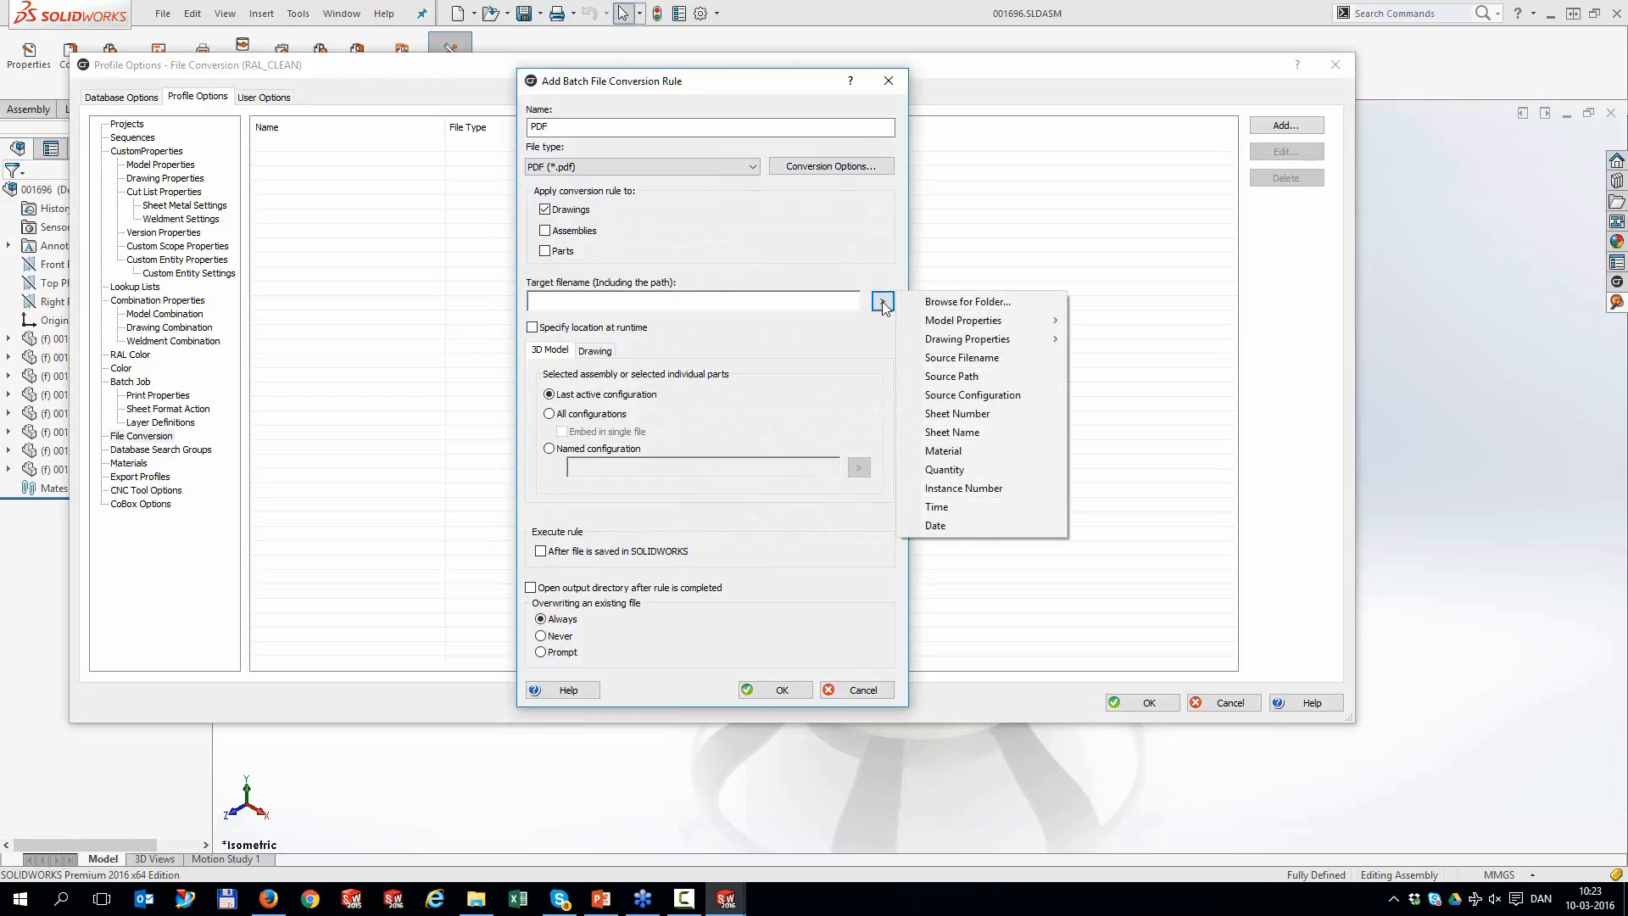
# Build the PDF rule's target filename from Source Path, Source Filename and Time tokens
pyautogui.click(1001, 376)
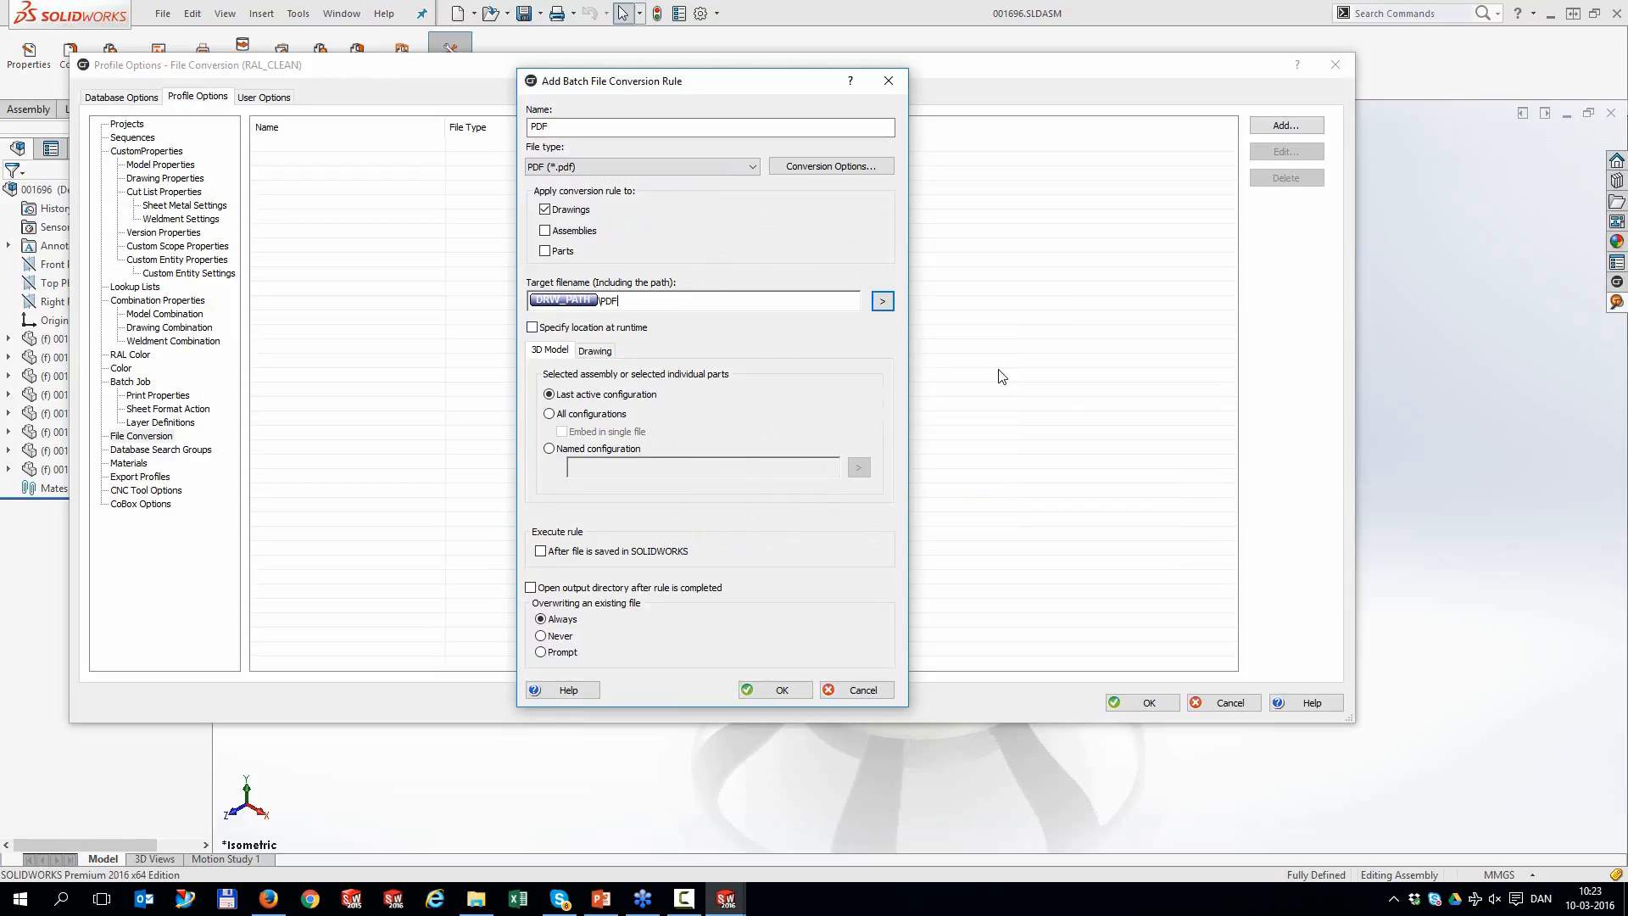
pyautogui.click(882, 304)
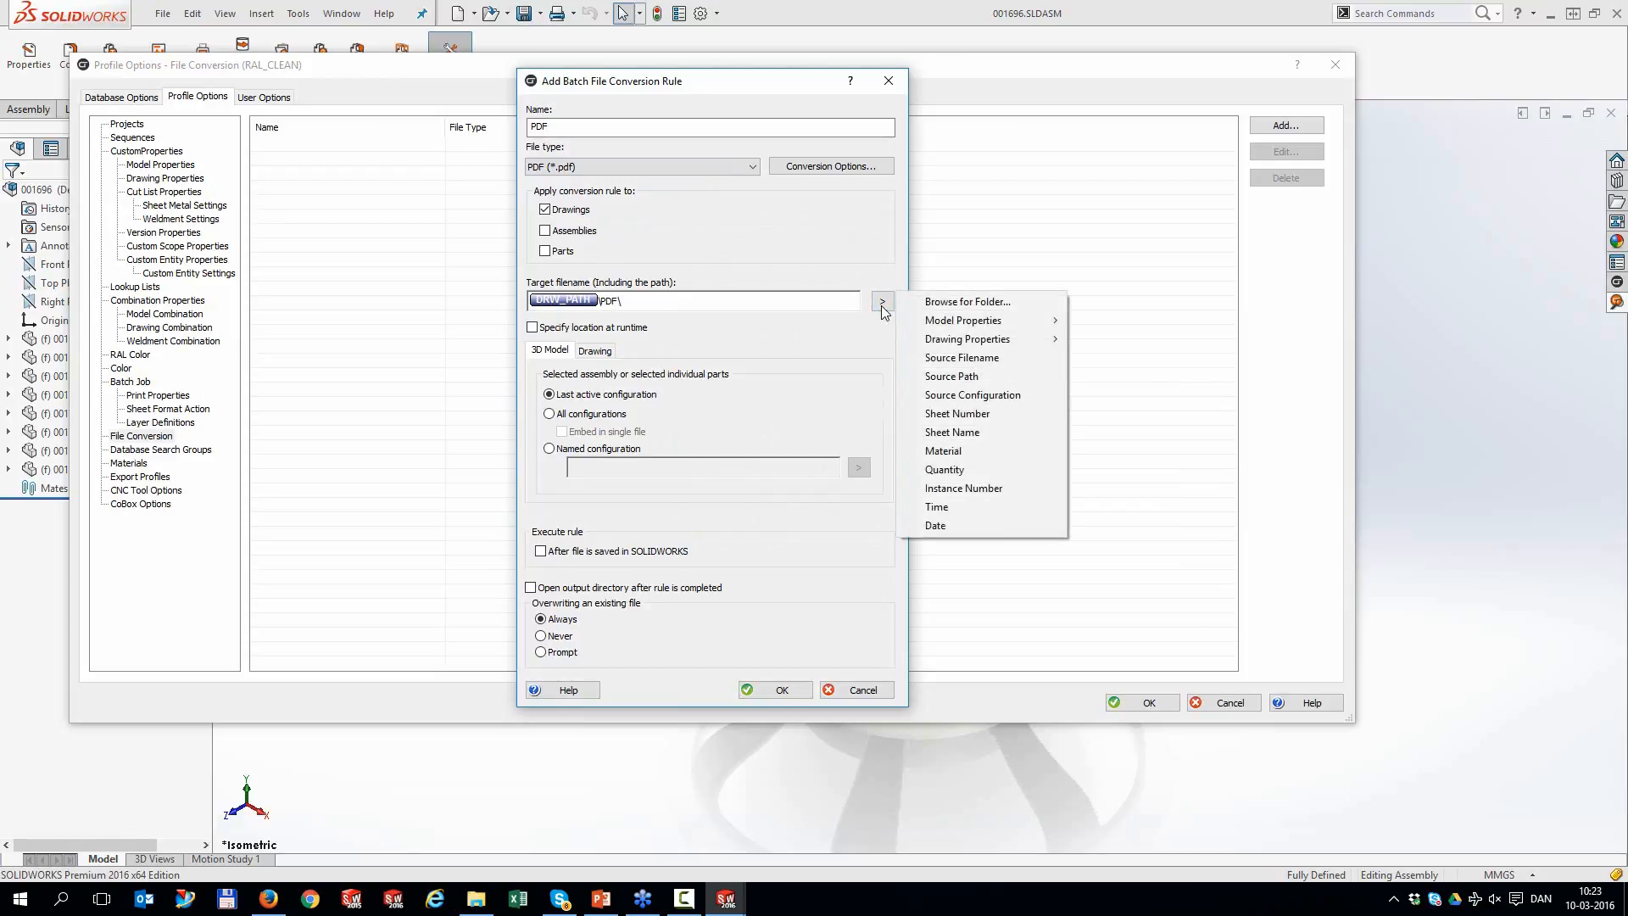
pyautogui.click(955, 360)
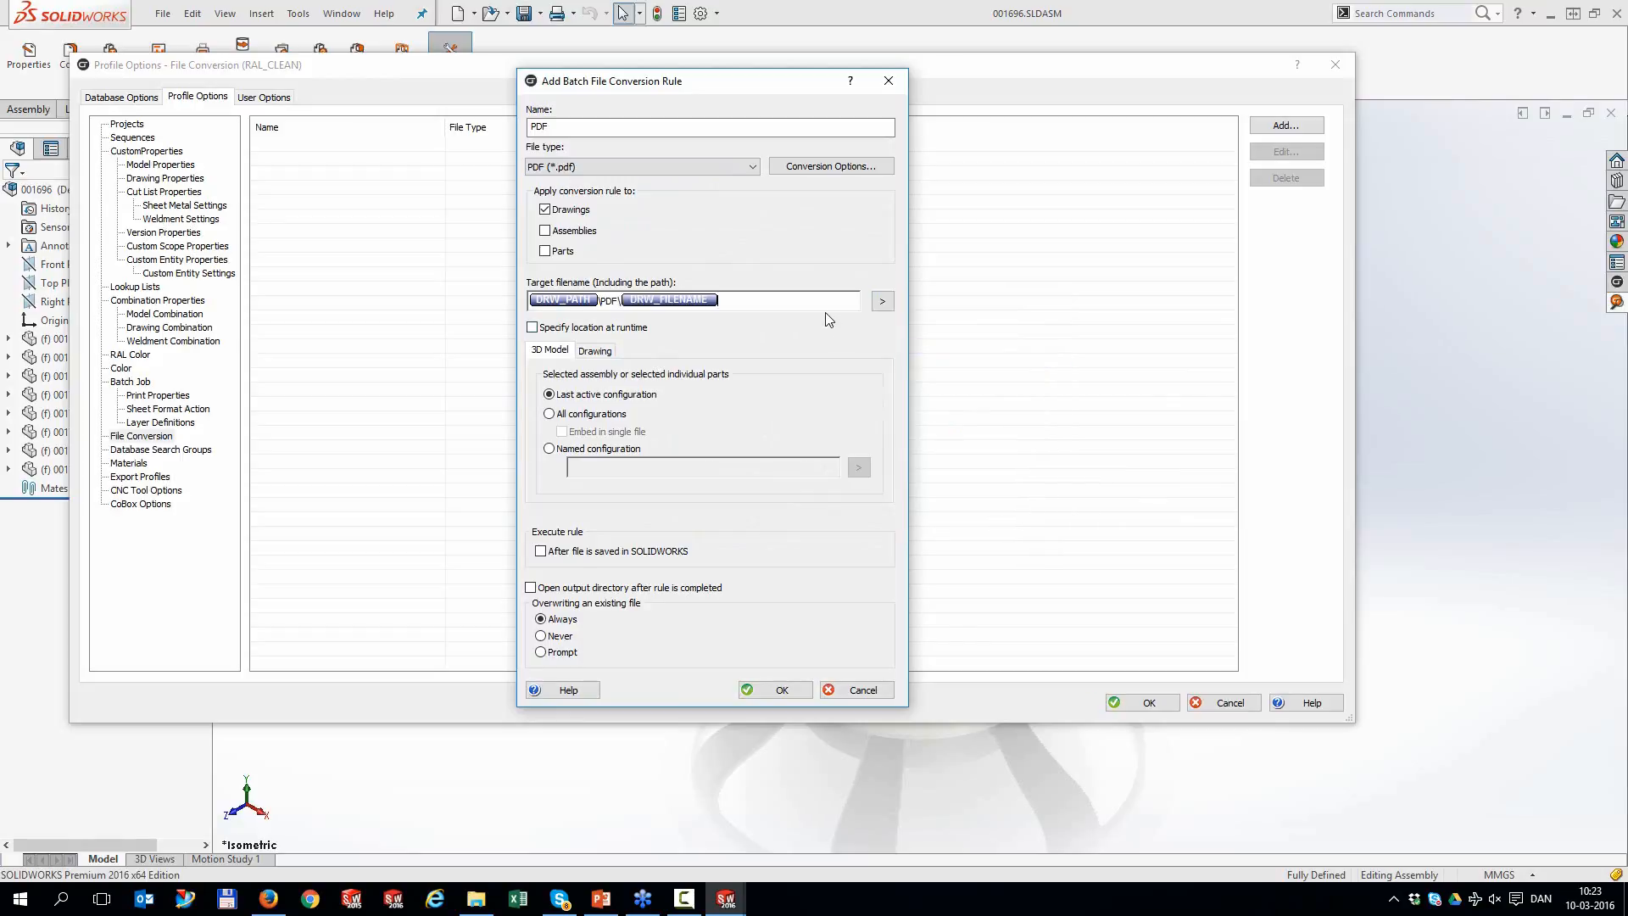
pyautogui.click(882, 302)
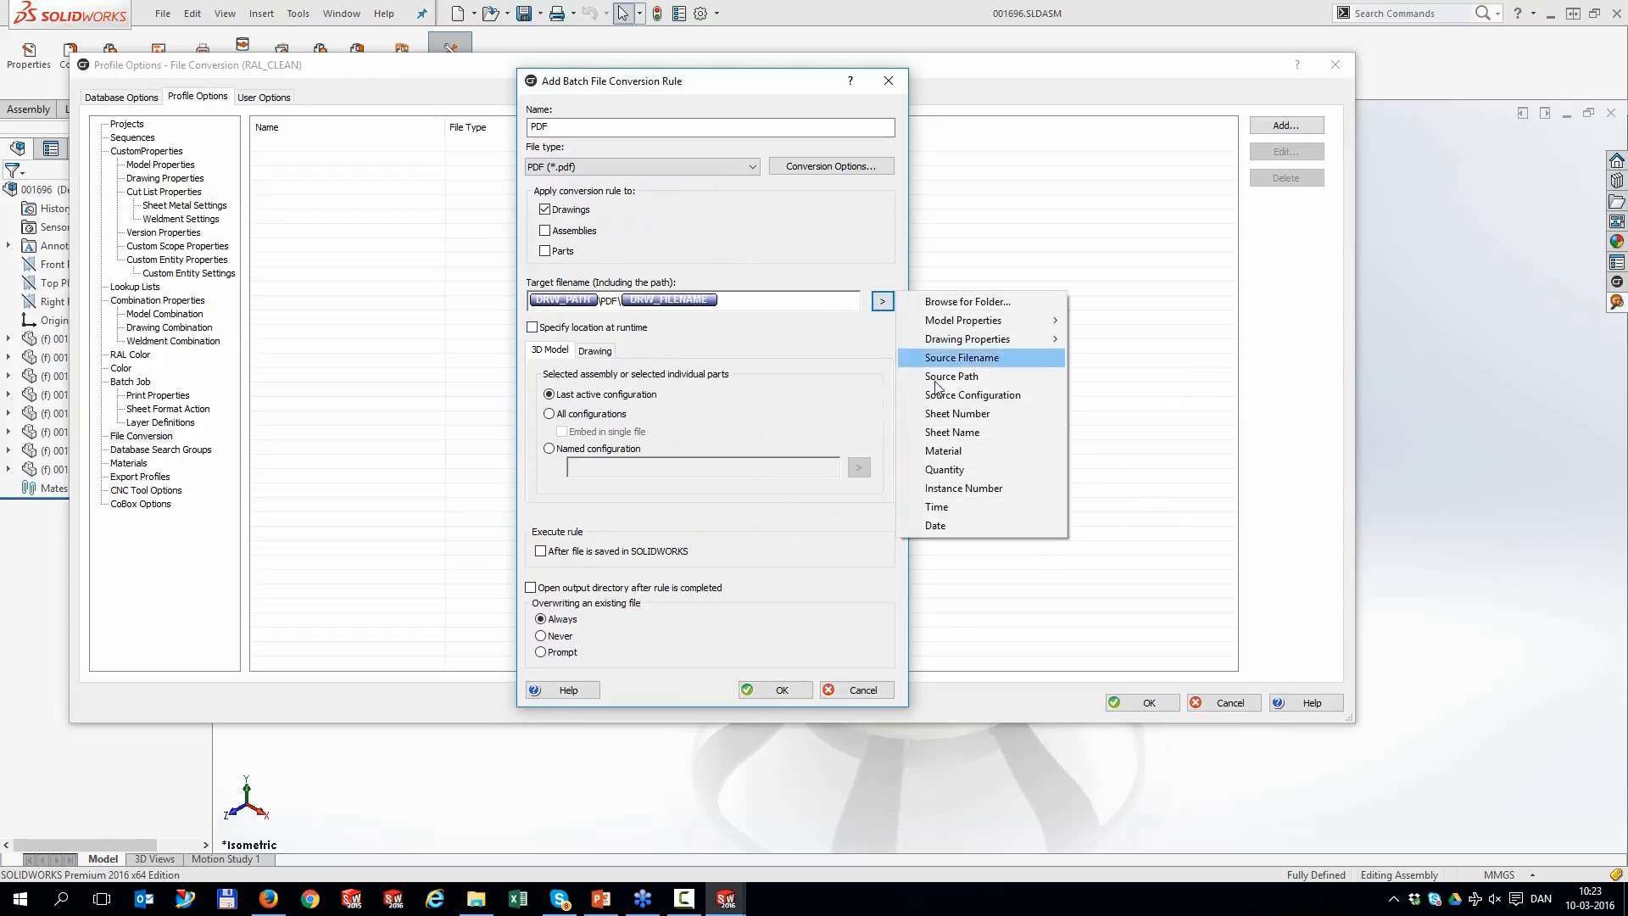
pyautogui.click(960, 507)
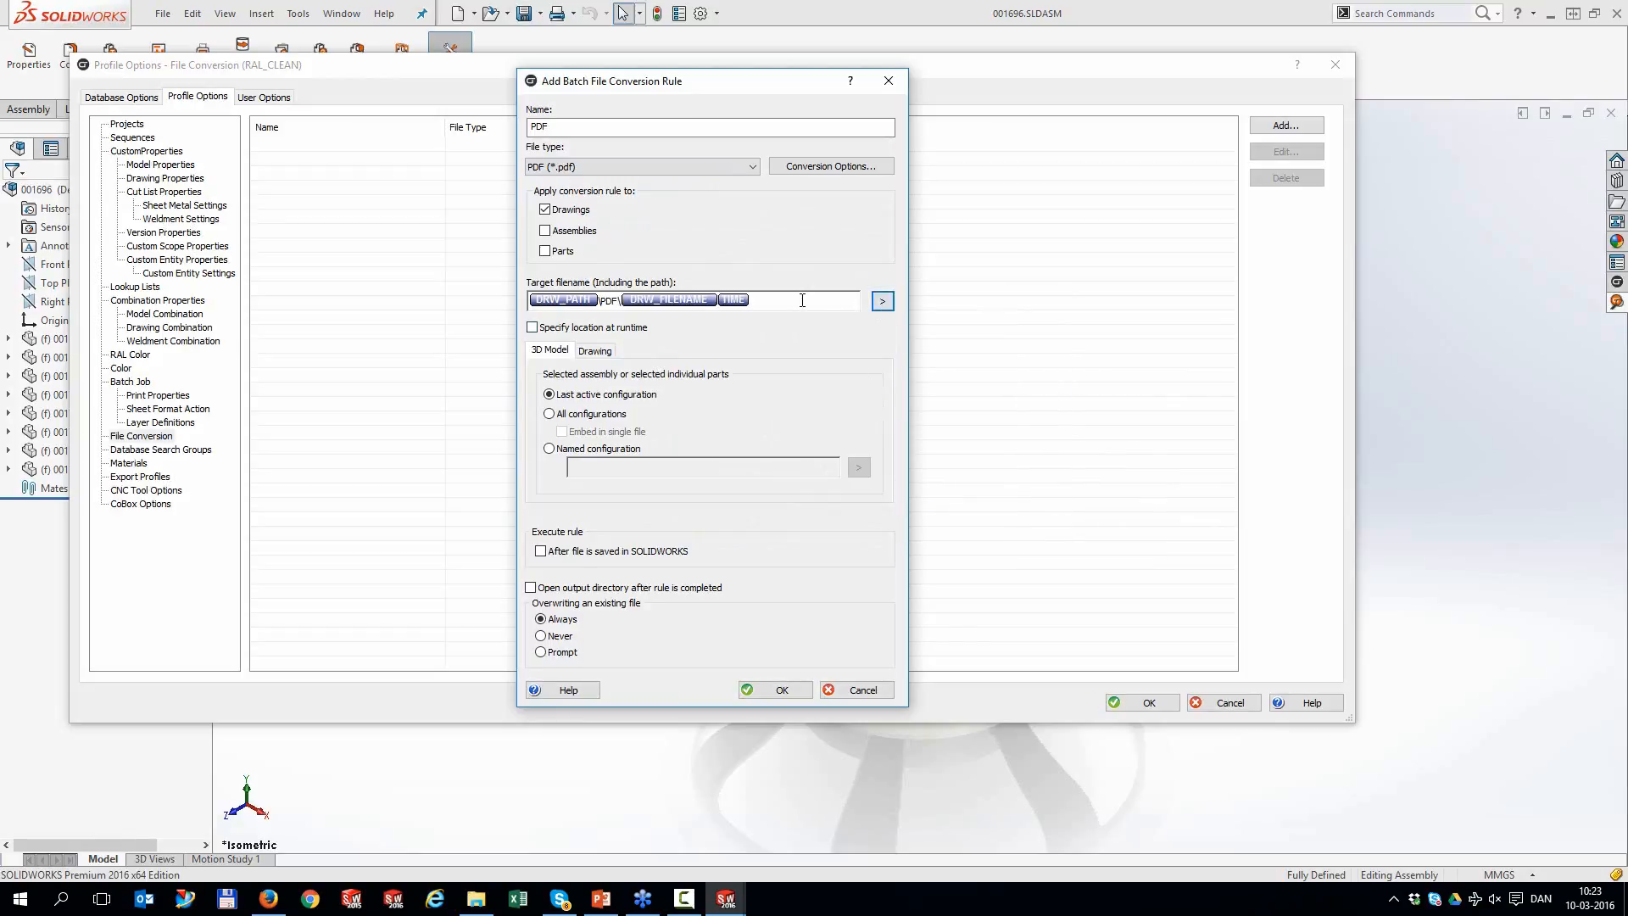
# Exclude DXF drawing sheets with a NOT condition, save the PDF rule, and create an export profile
pyautogui.click(607, 356)
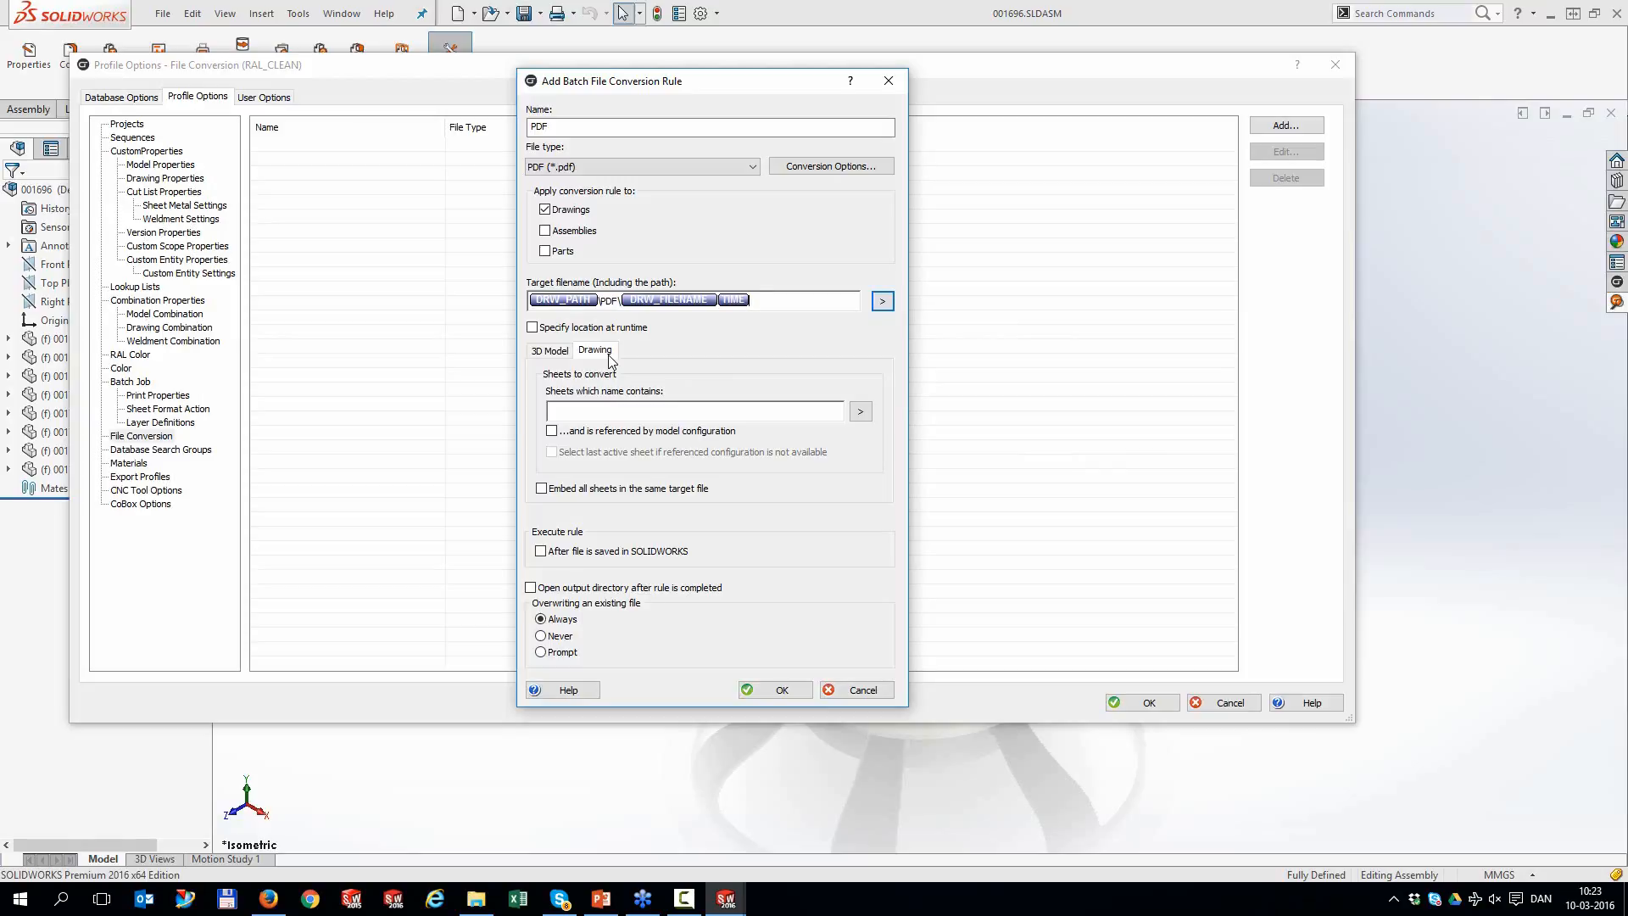
pyautogui.click(860, 415)
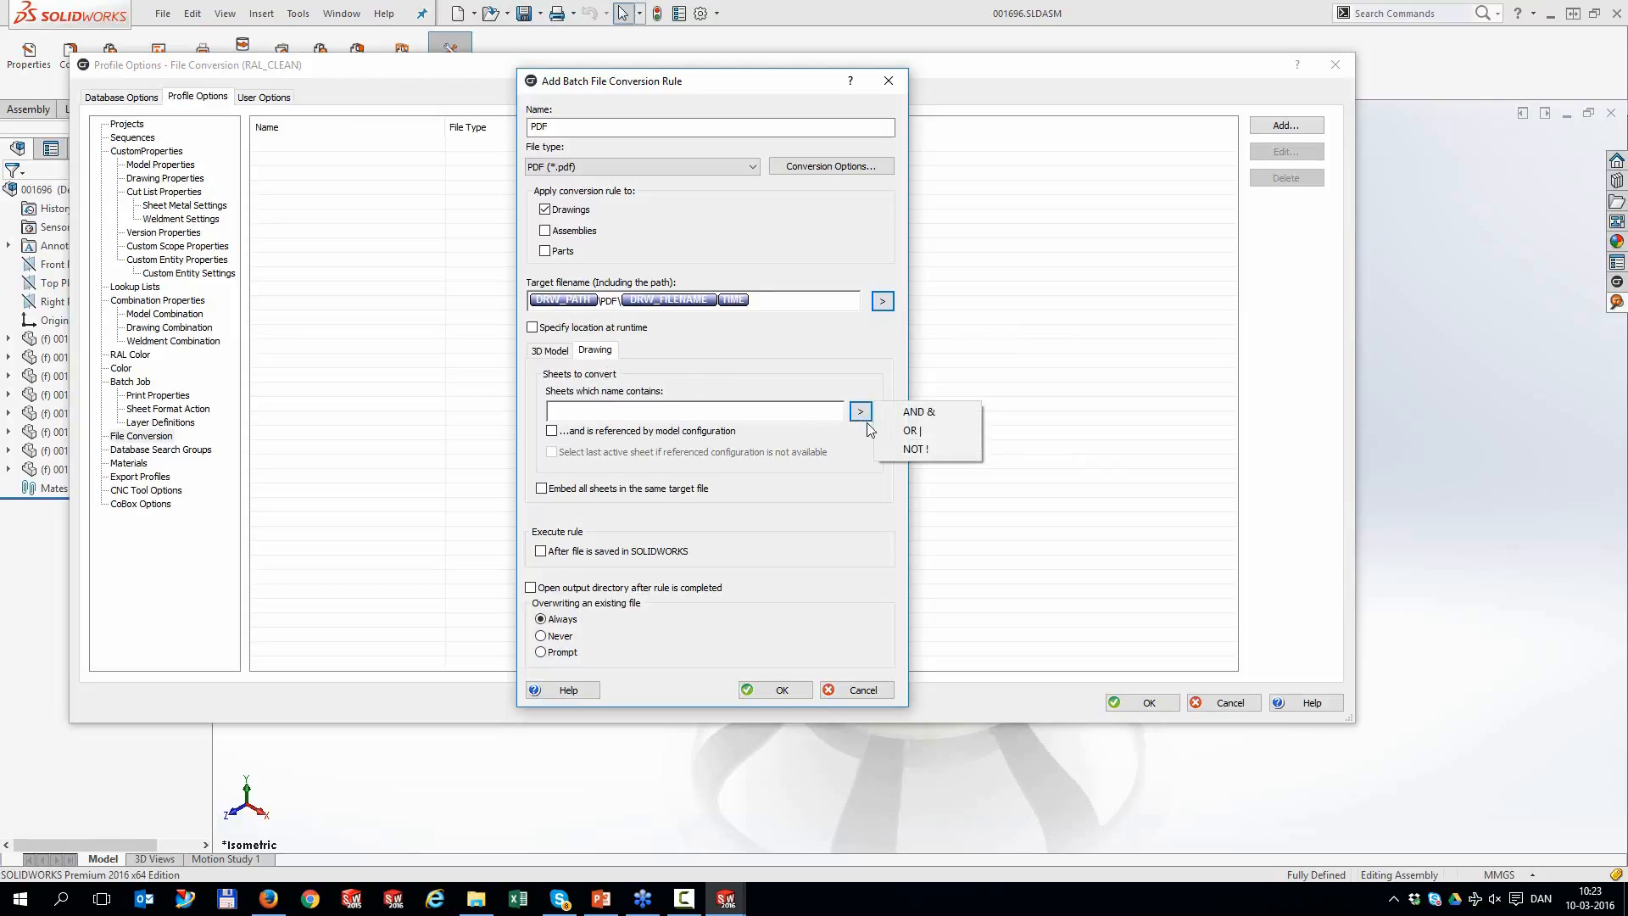
pyautogui.click(916, 449)
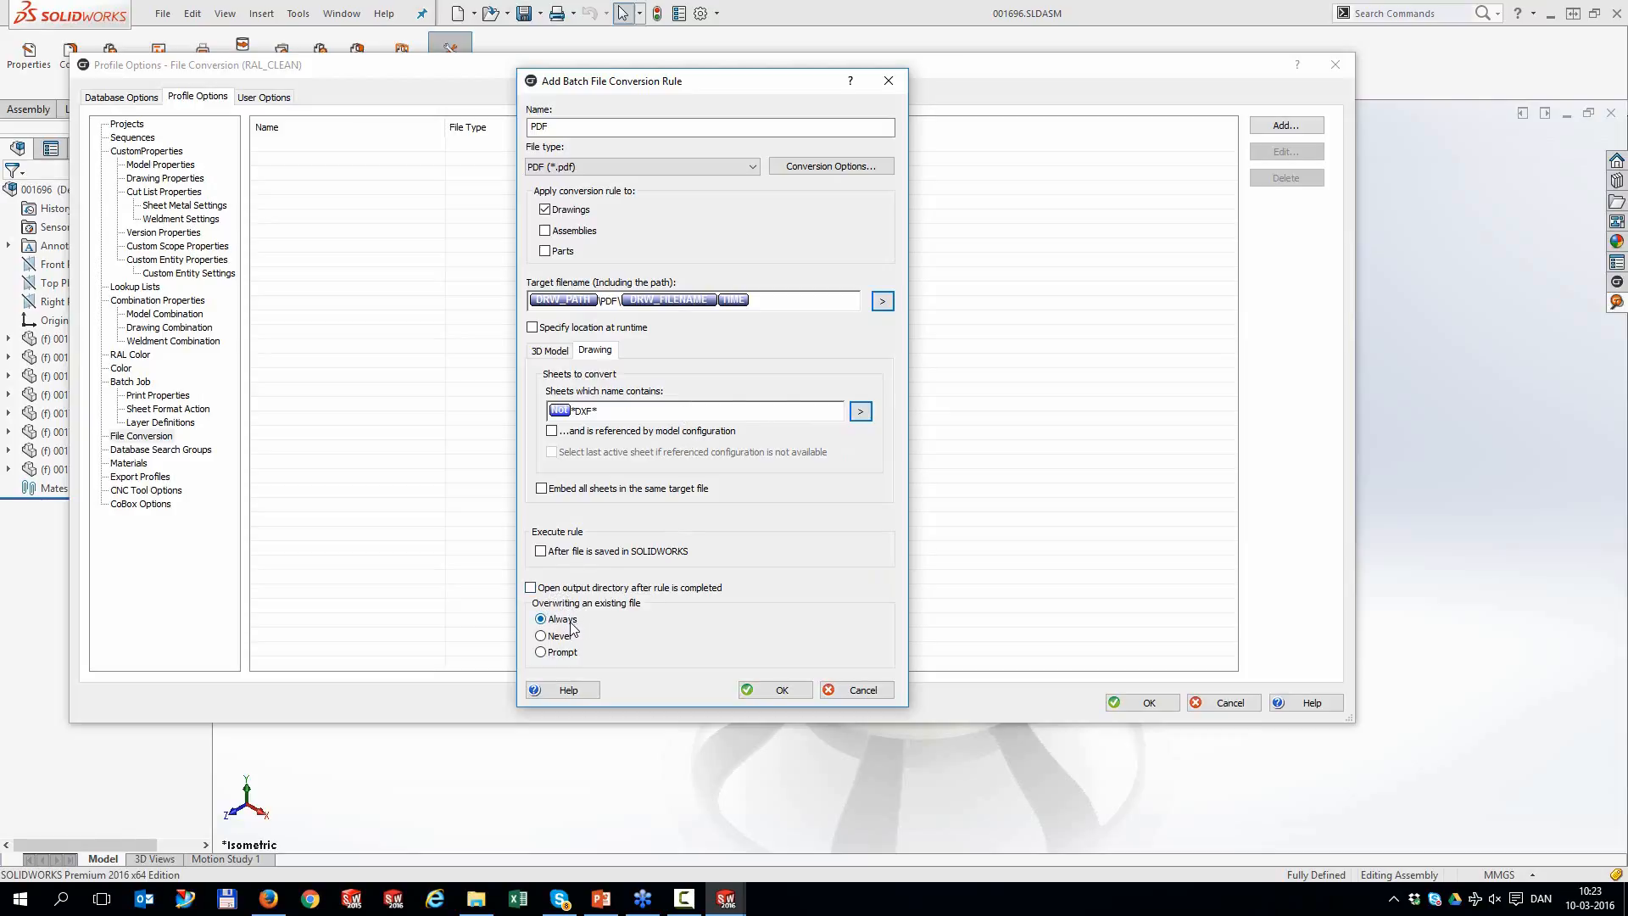
pyautogui.click(781, 689)
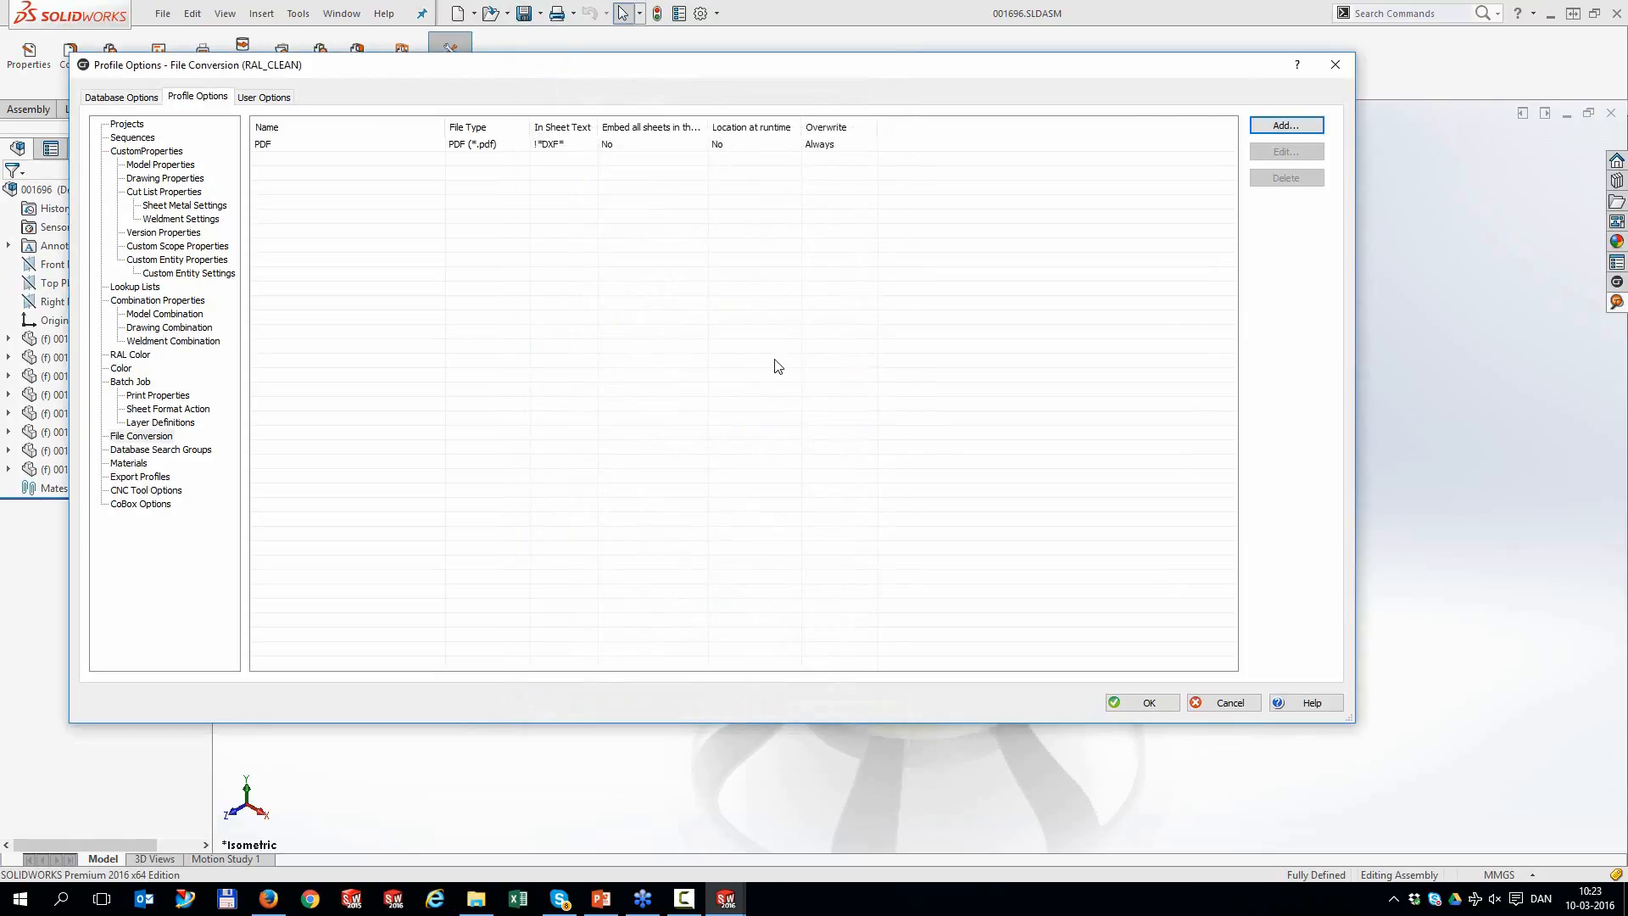
pyautogui.click(136, 479)
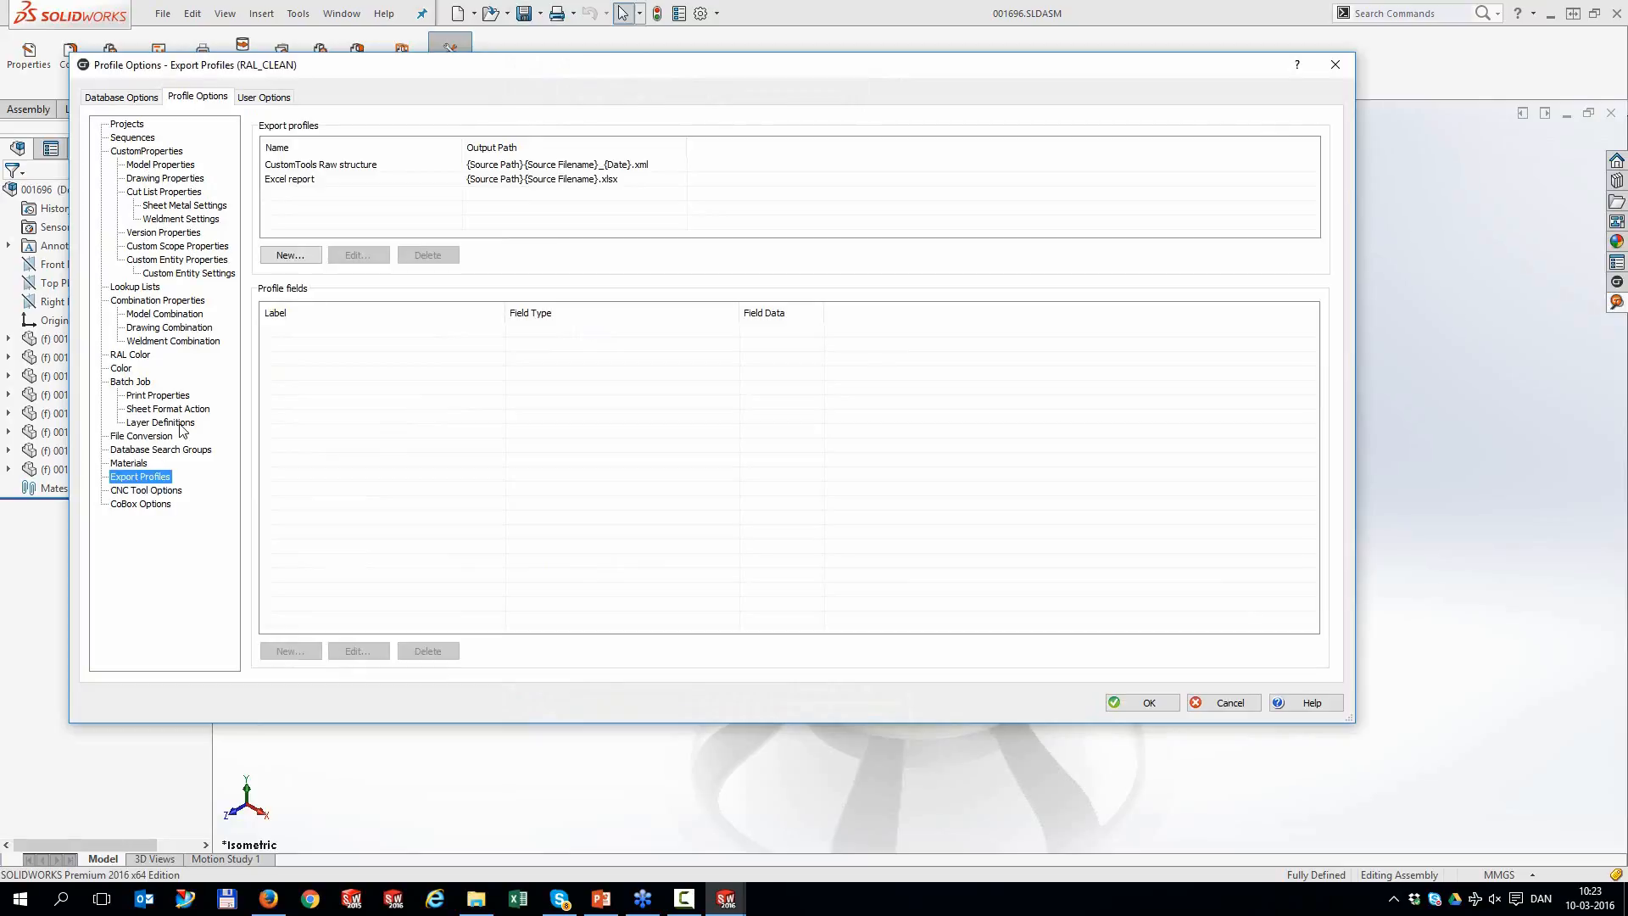
pyautogui.click(302, 256)
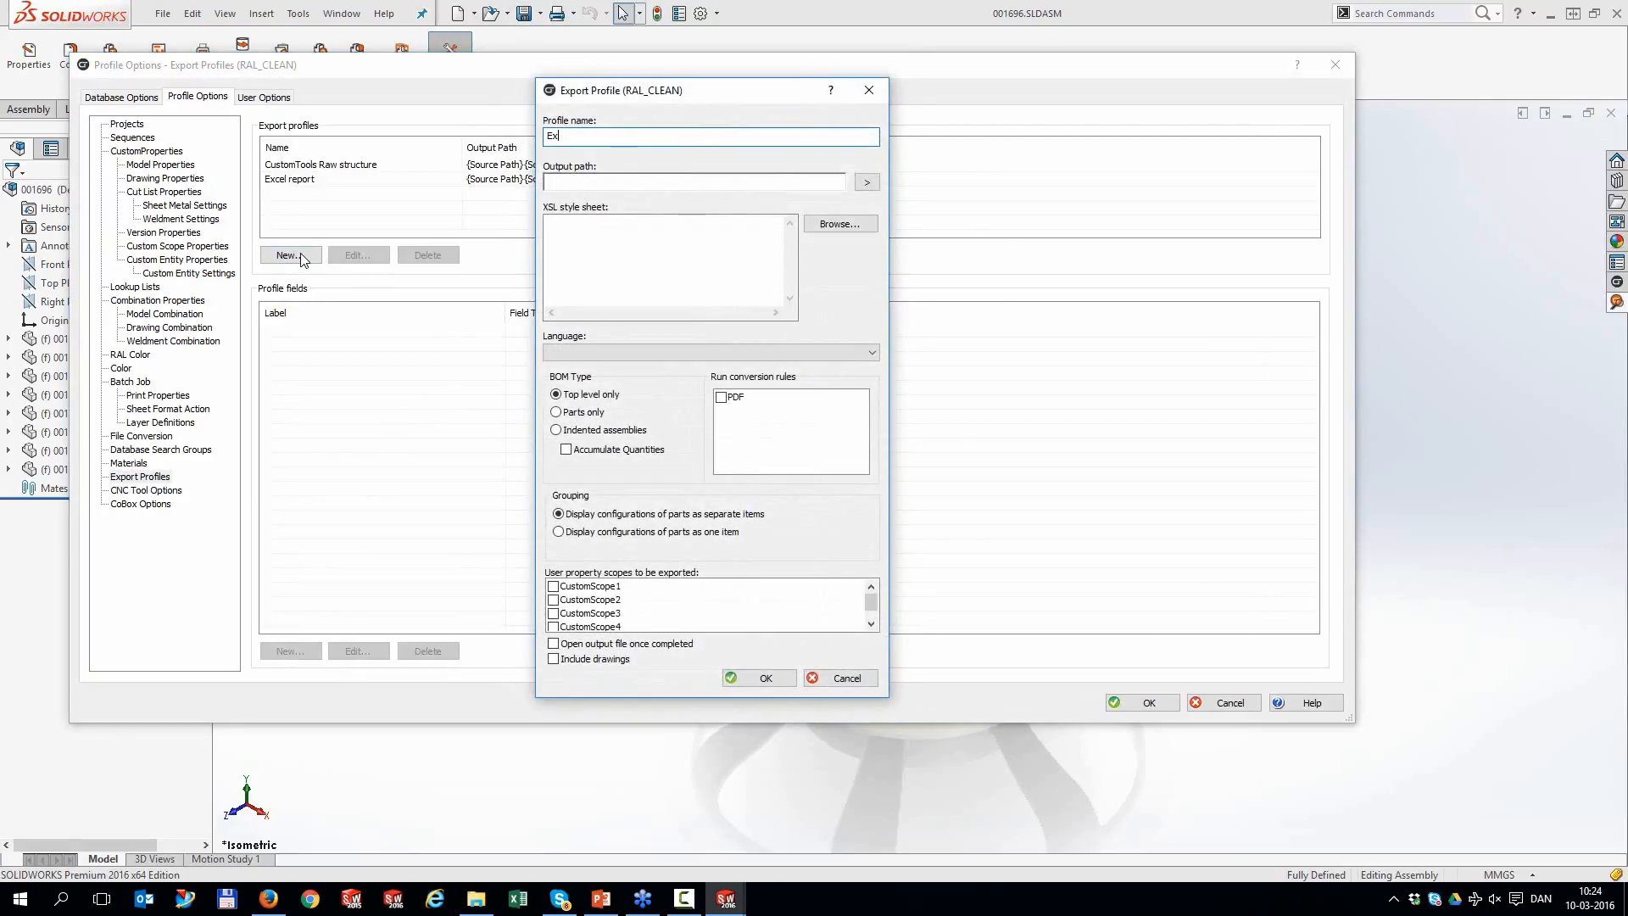
# Name the export profile 'Excel Test' with output path Source Path, Source Filename and Time
pyautogui.write('Excel Te')
pyautogui.click(867, 182)
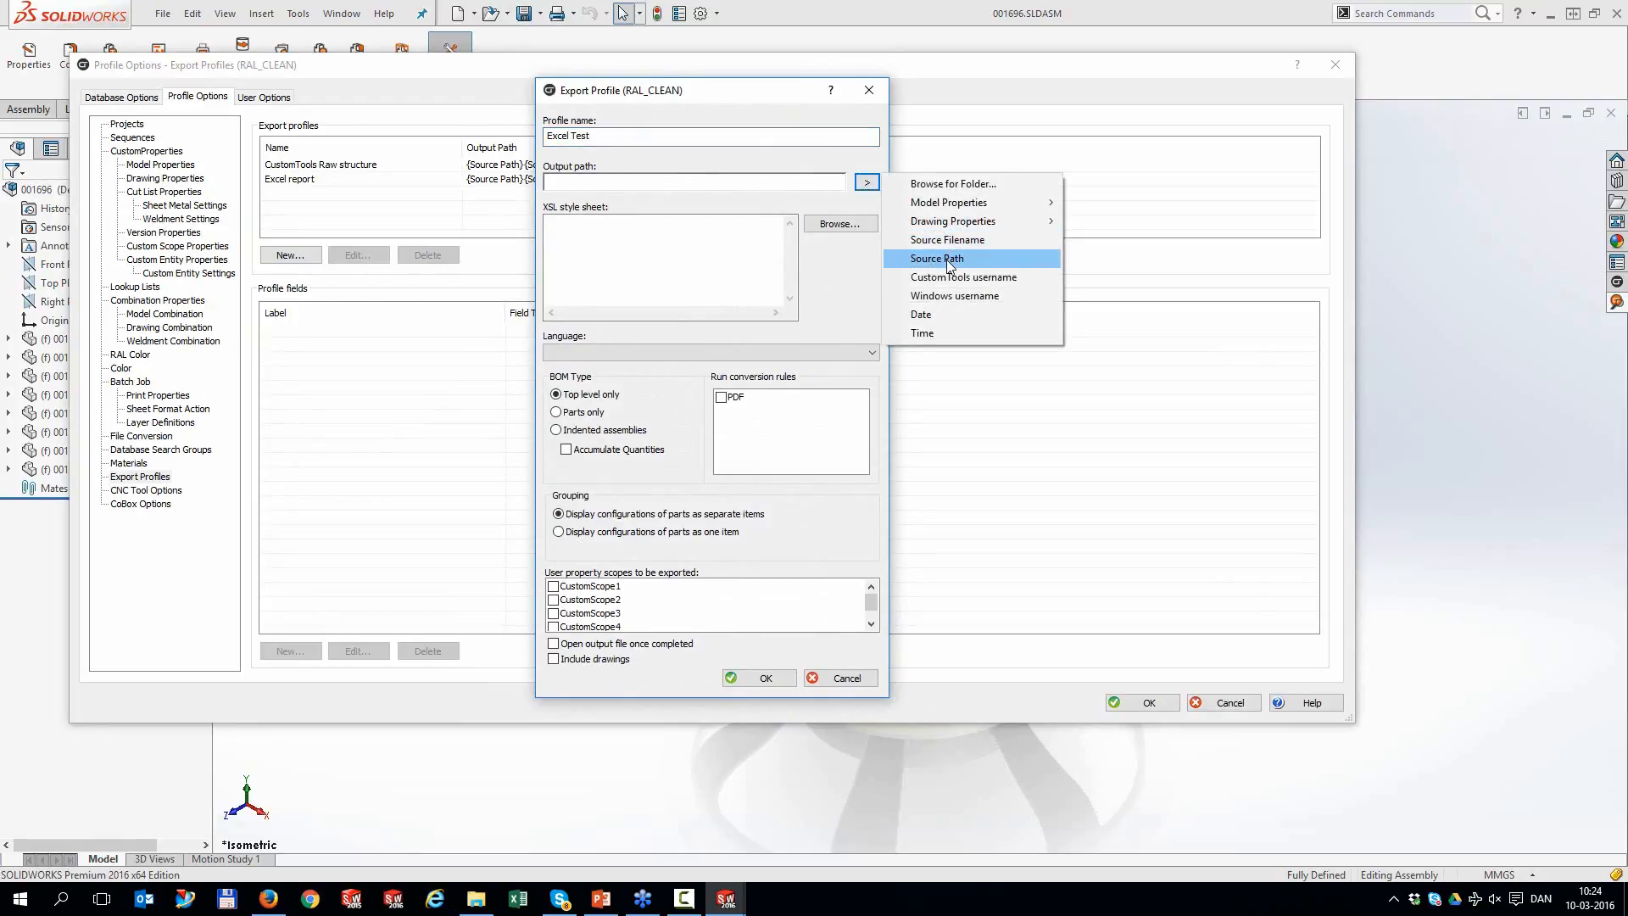
pyautogui.click(948, 259)
pyautogui.click(867, 183)
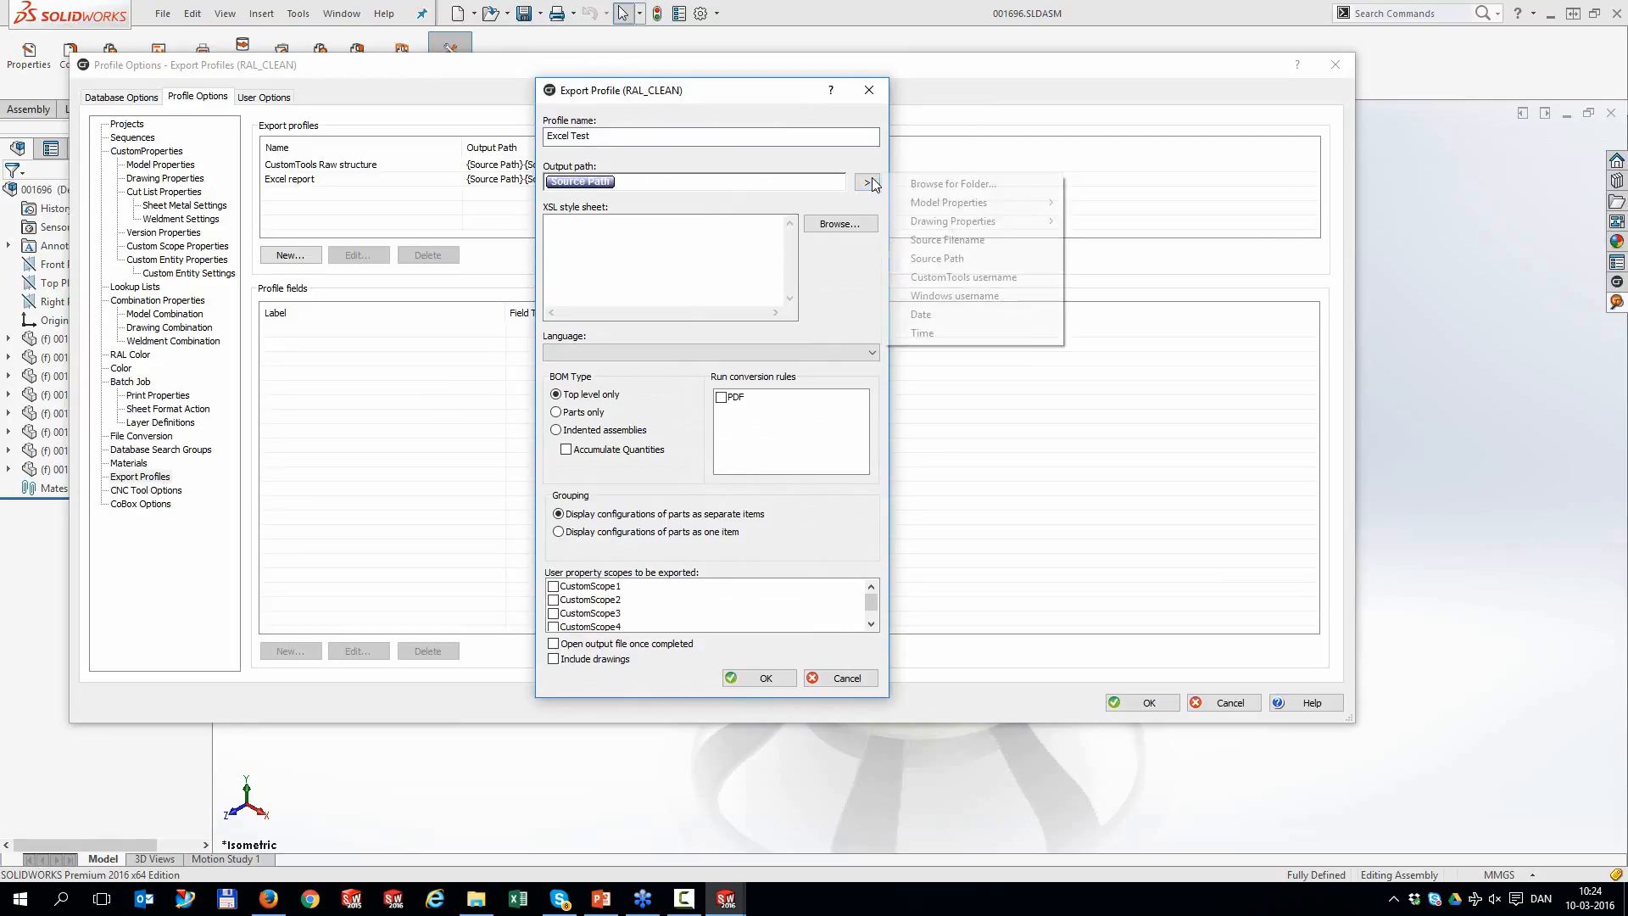
pyautogui.click(942, 240)
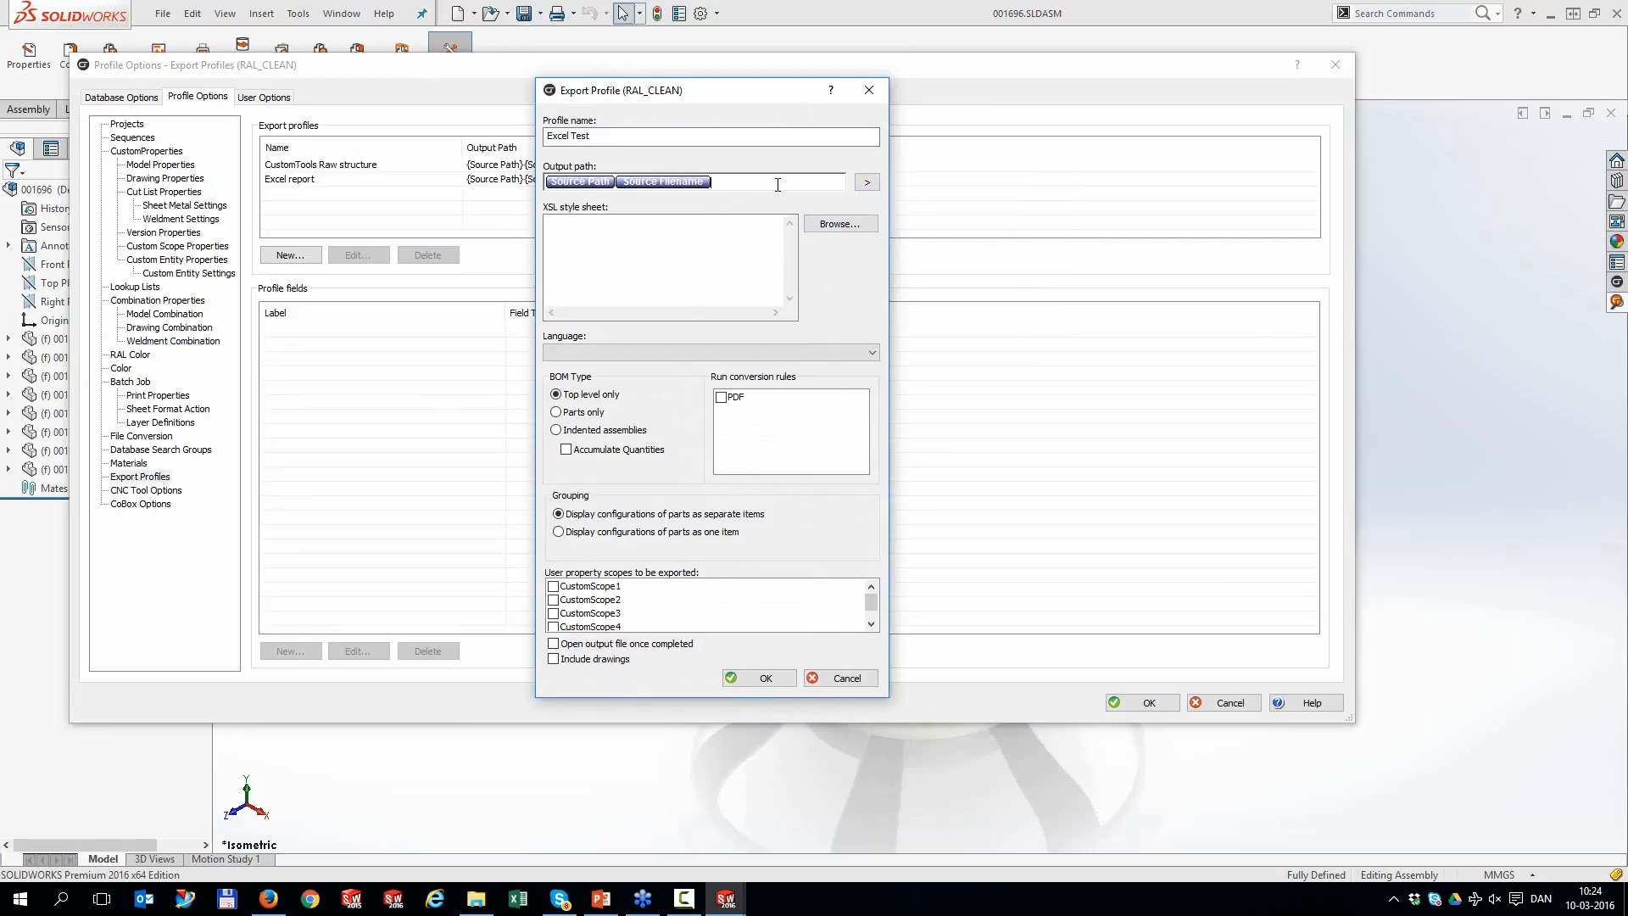
pyautogui.click(867, 182)
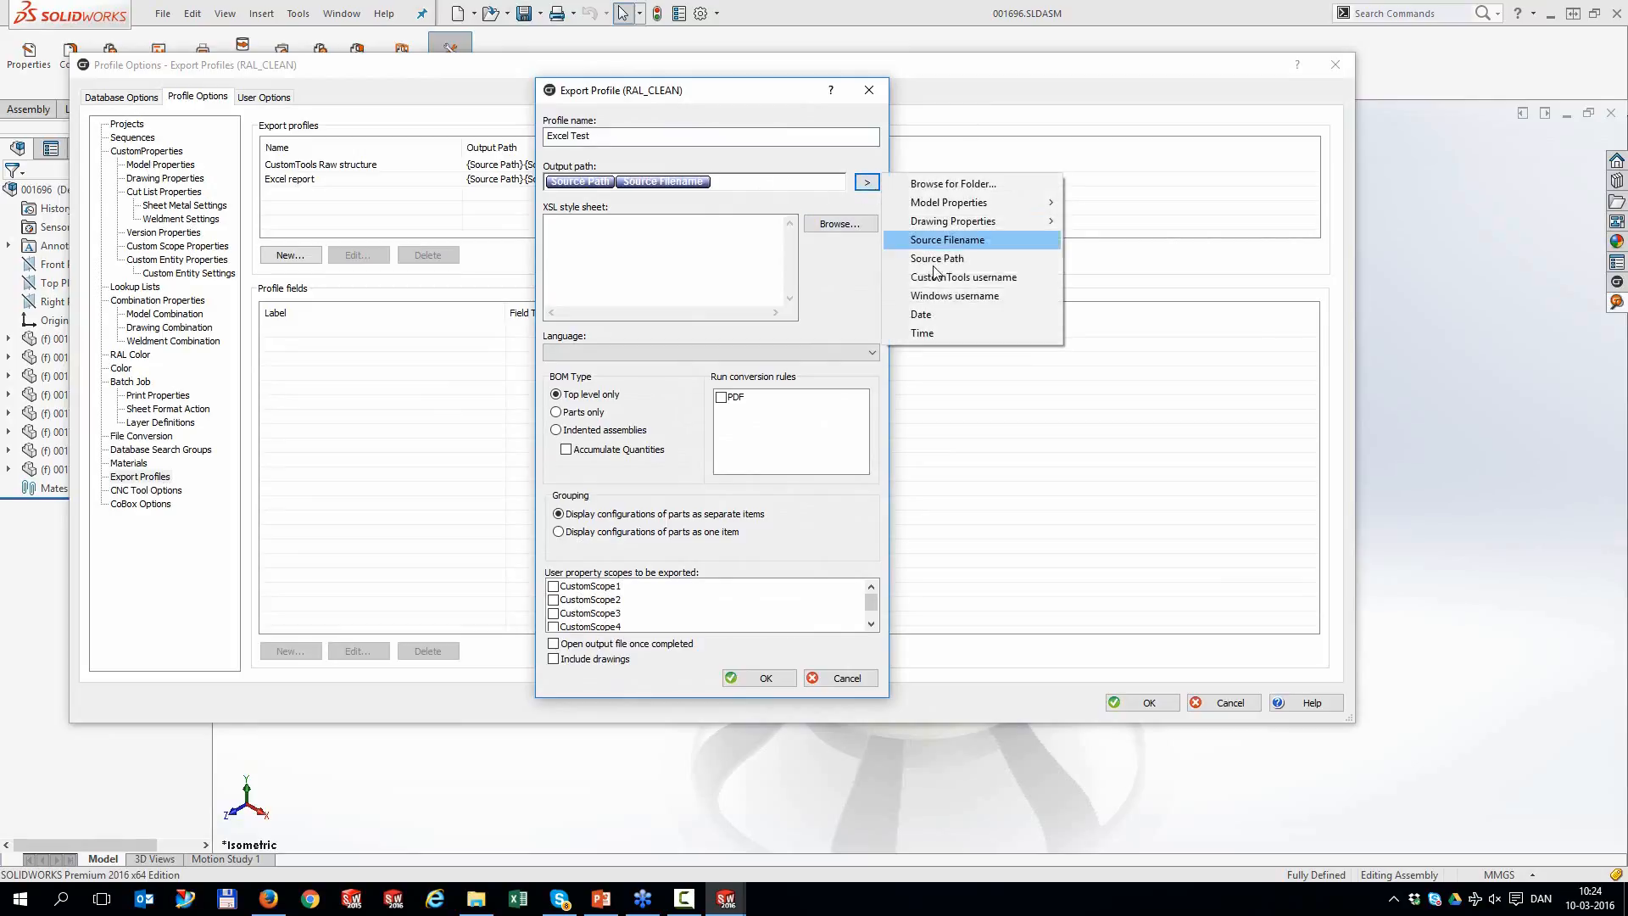
pyautogui.click(943, 331)
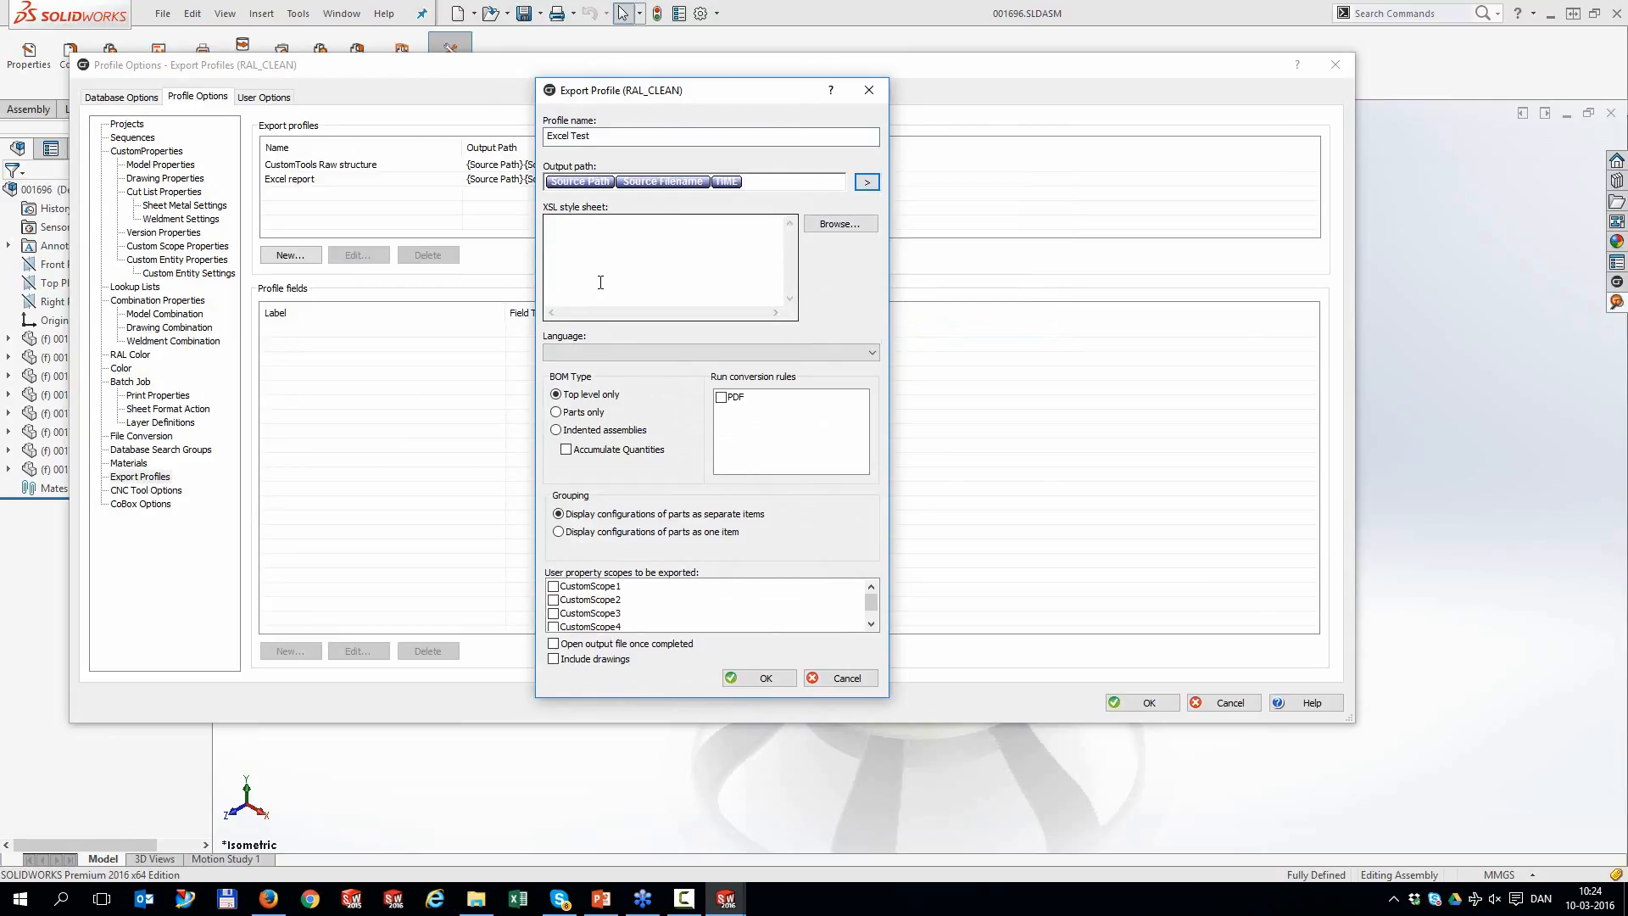
# Limit the BOM export to parts only, run the PDF rule with it, and save the profile
pyautogui.click(557, 413)
pyautogui.click(727, 400)
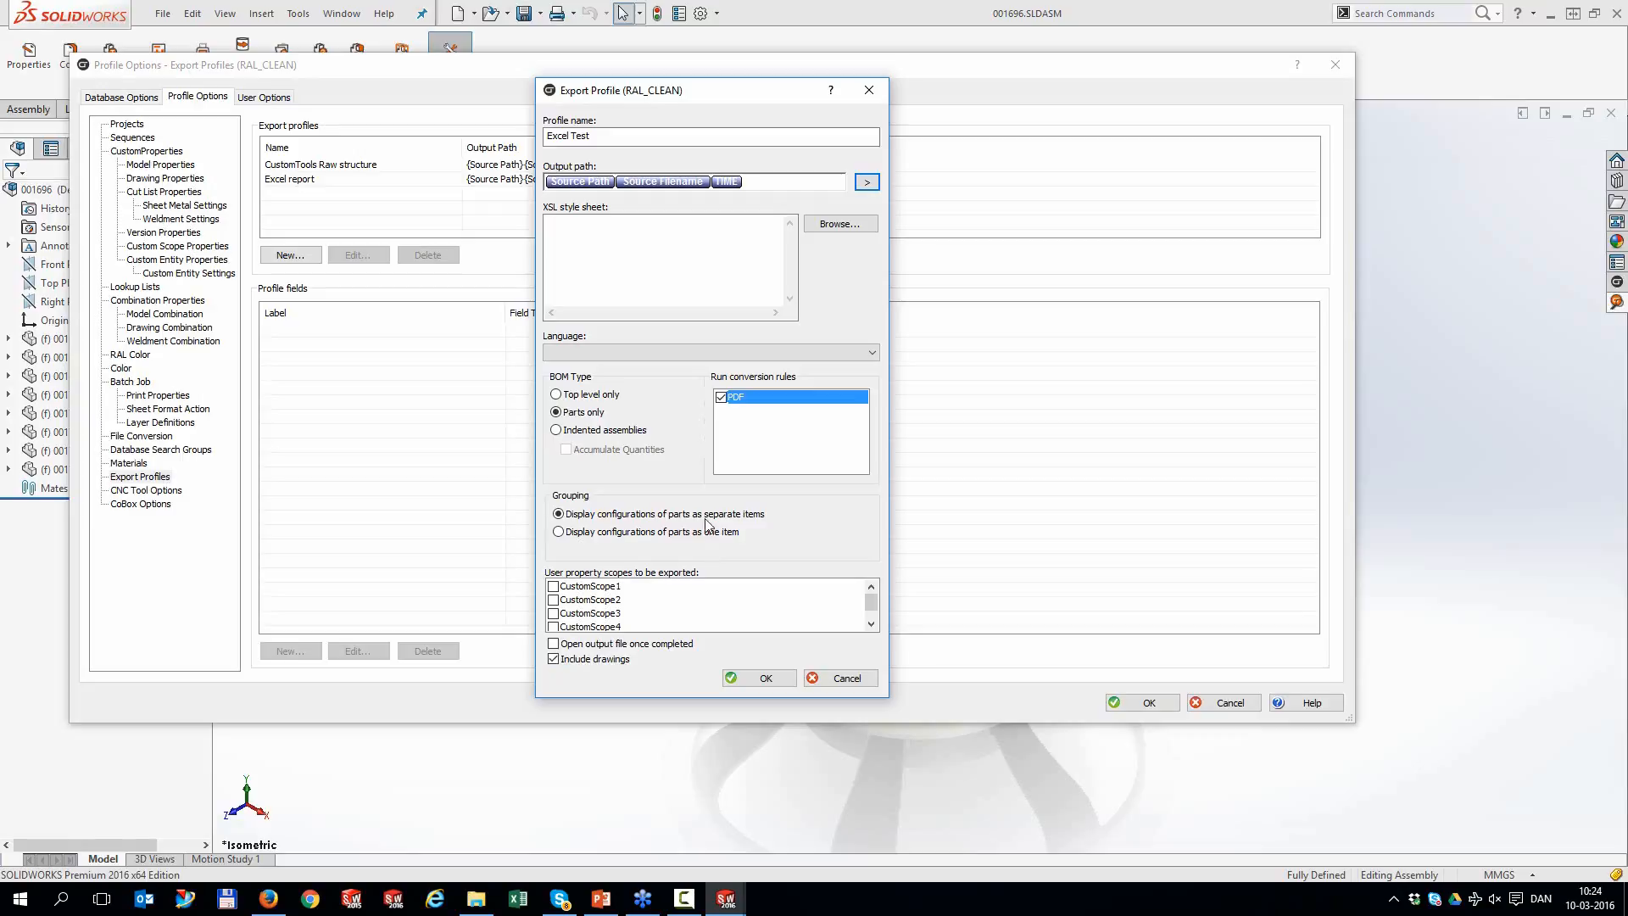
pyautogui.click(766, 679)
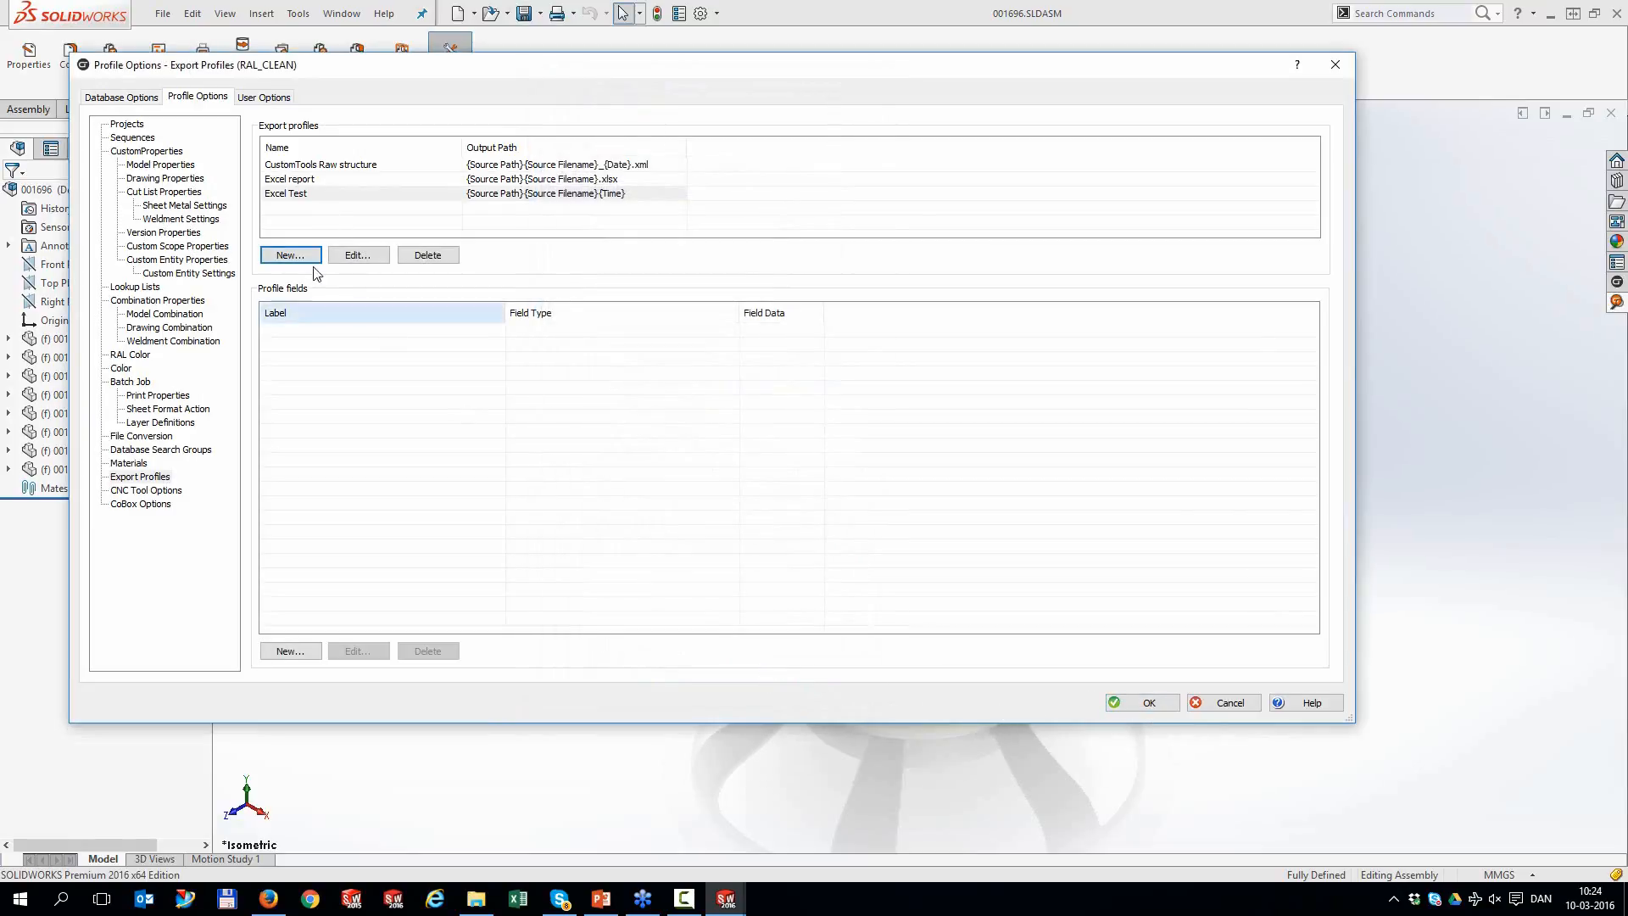
# Add an Item Number SolidWorks property field to the Excel Test profile
pyautogui.click(288, 197)
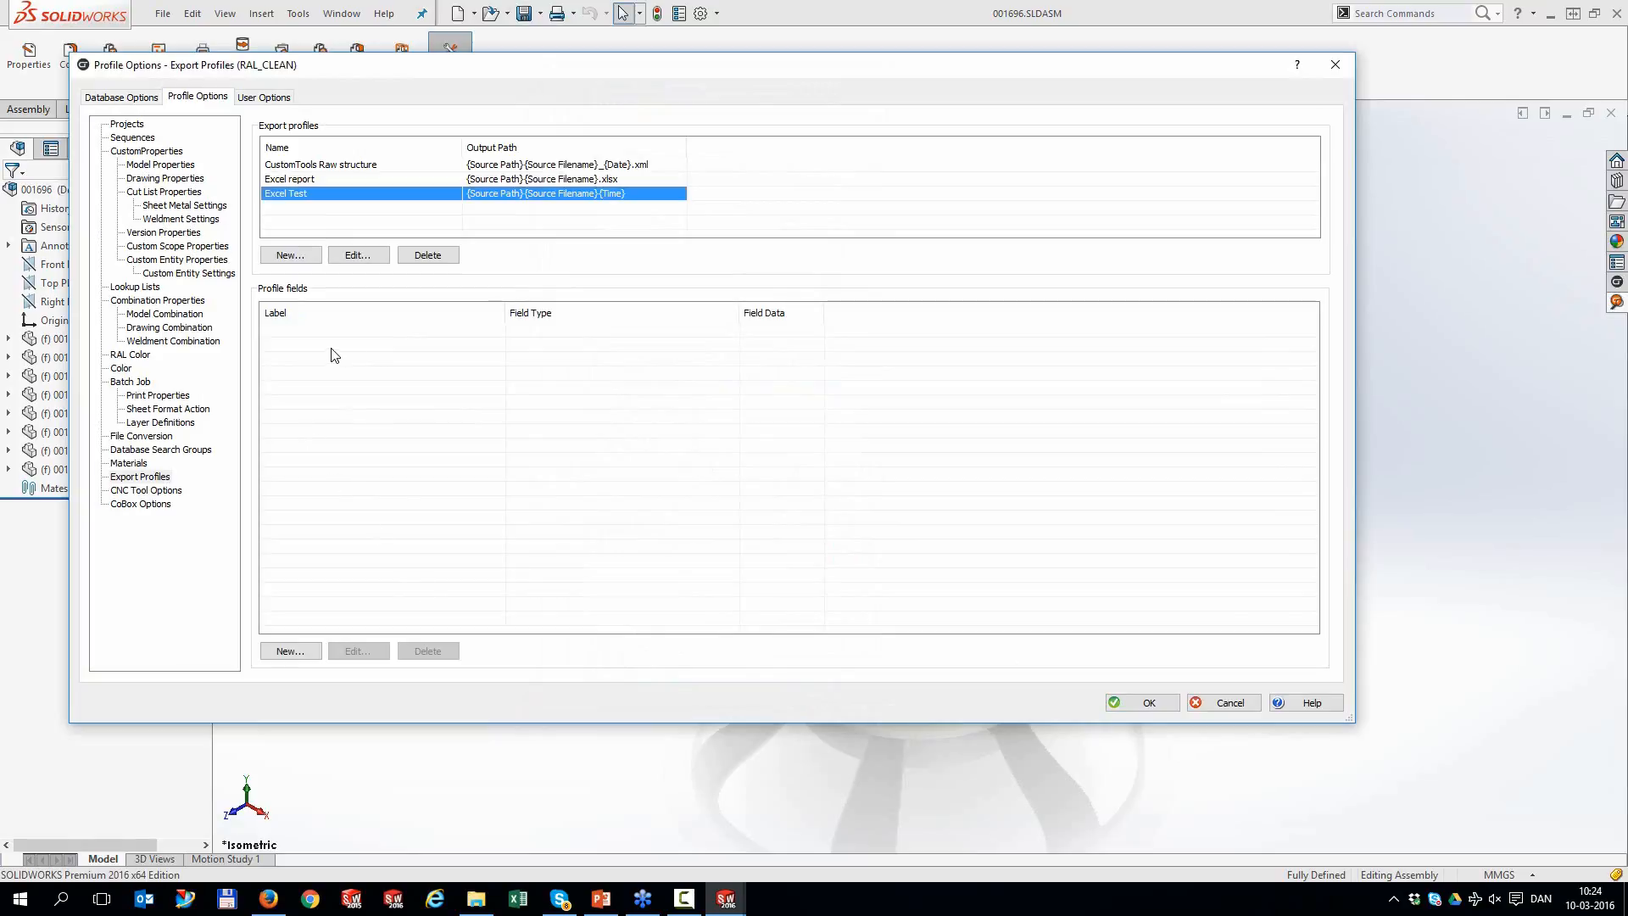
pyautogui.click(291, 651)
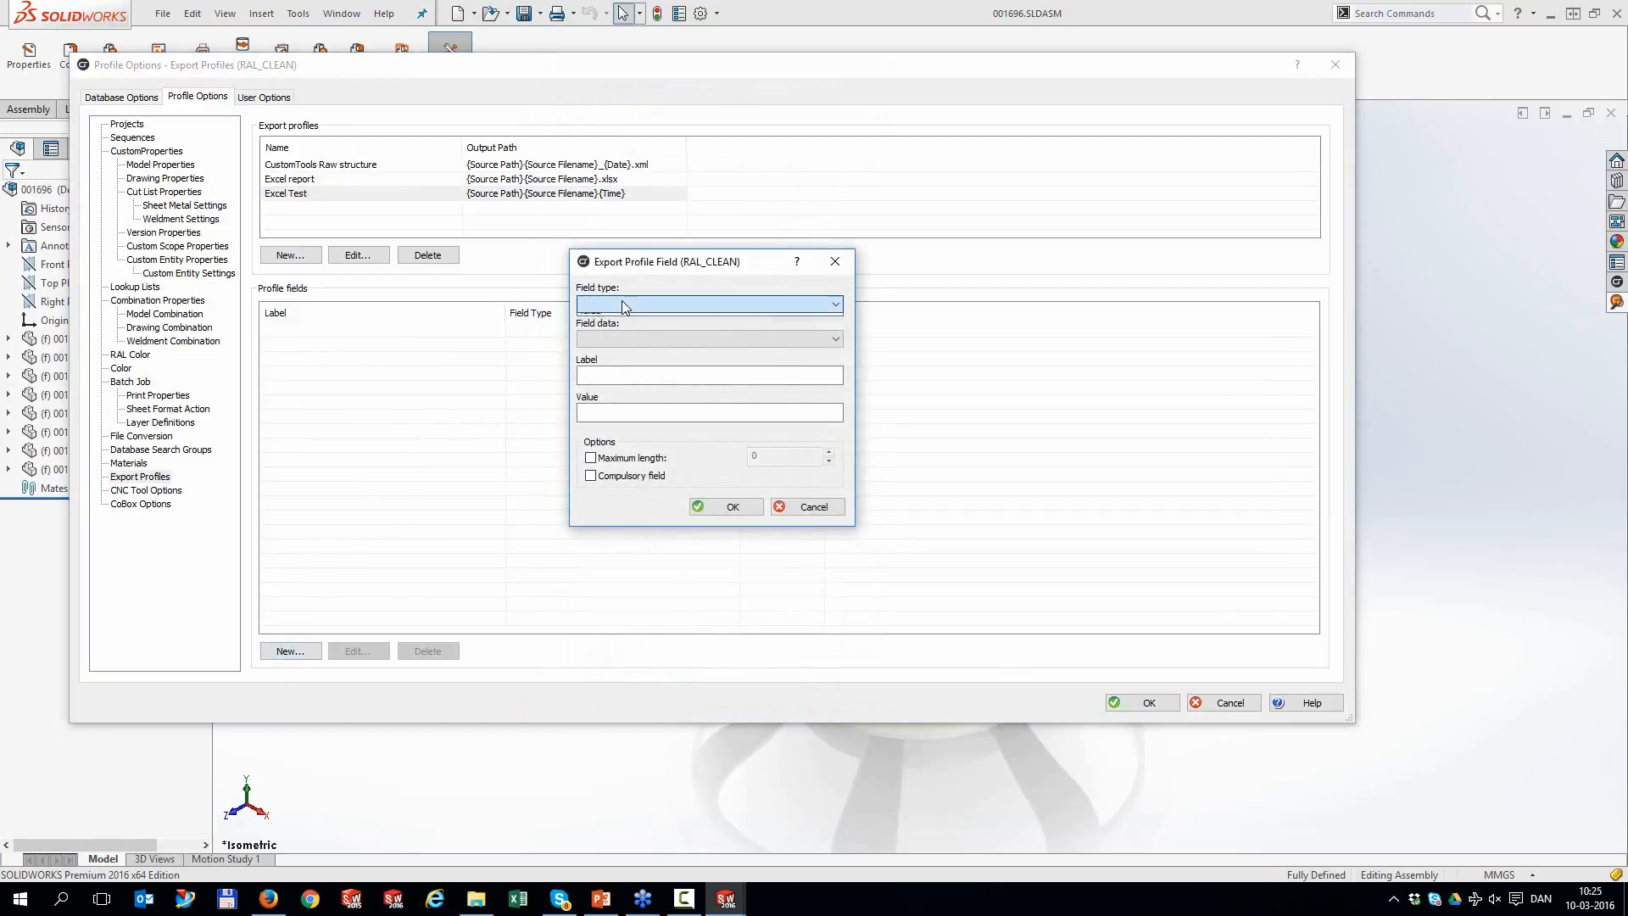
pyautogui.click(622, 304)
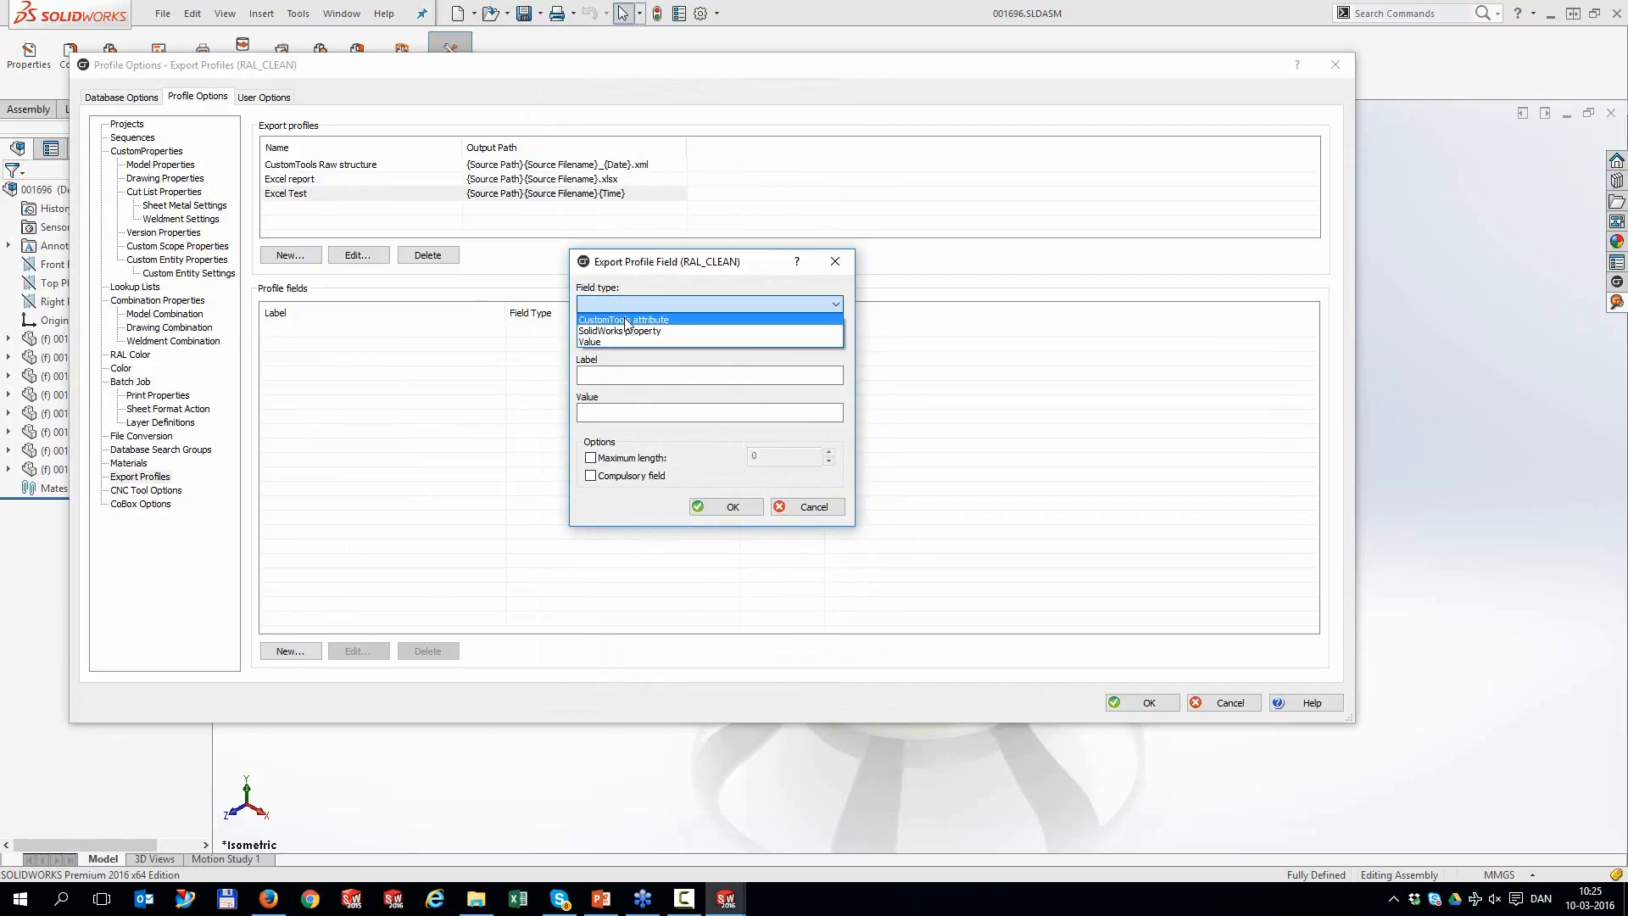
pyautogui.click(629, 331)
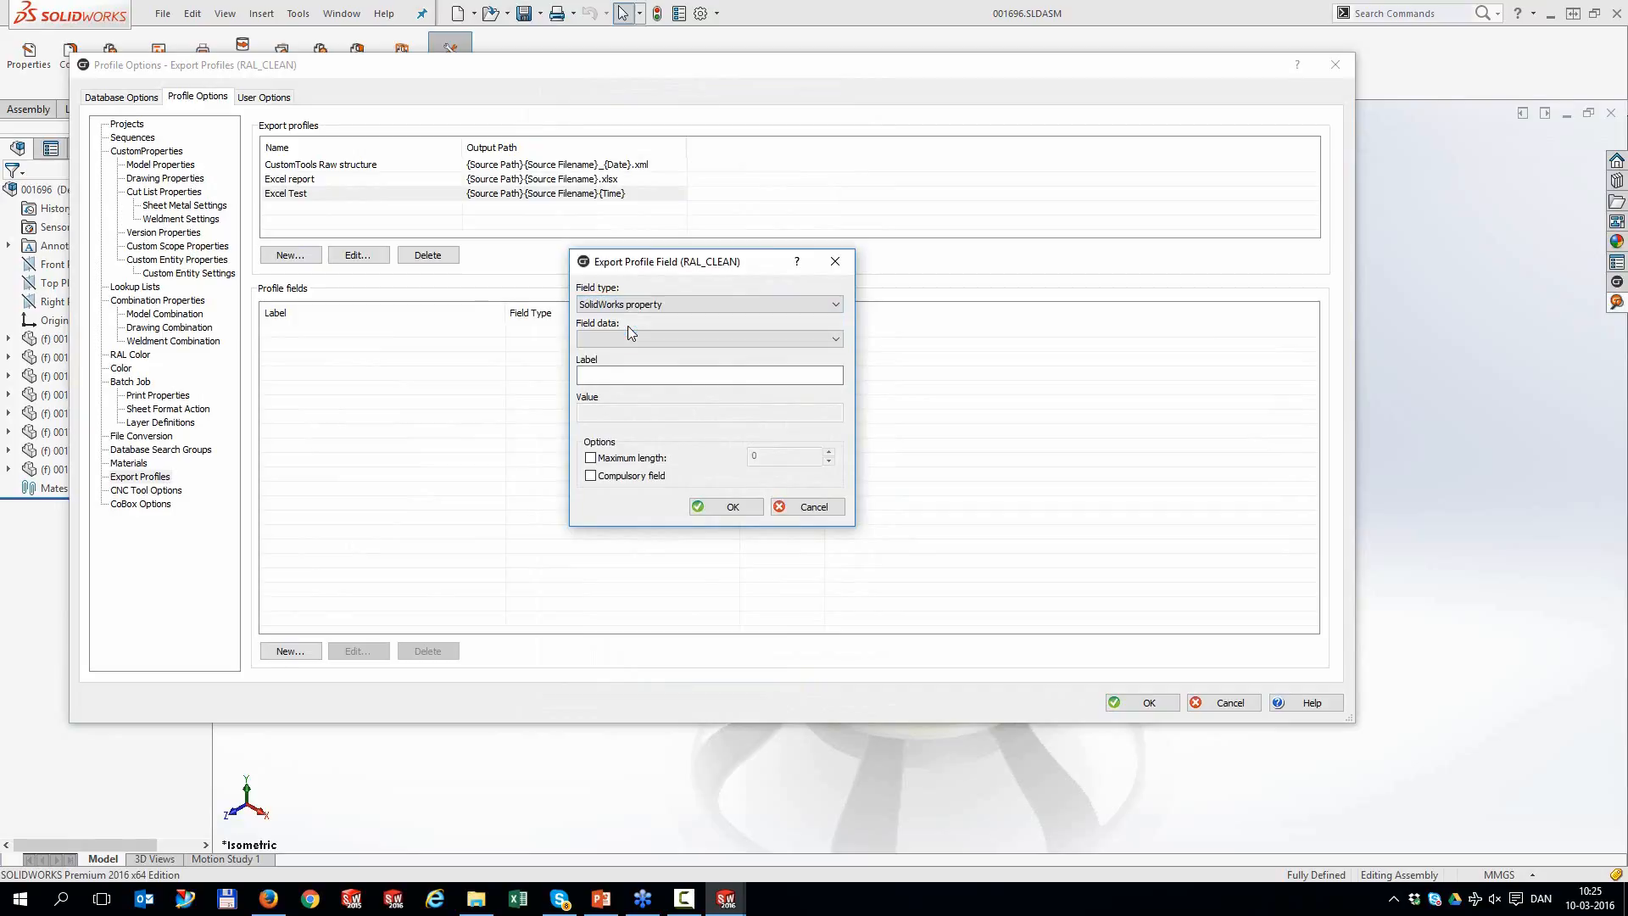
pyautogui.click(629, 337)
pyautogui.click(636, 376)
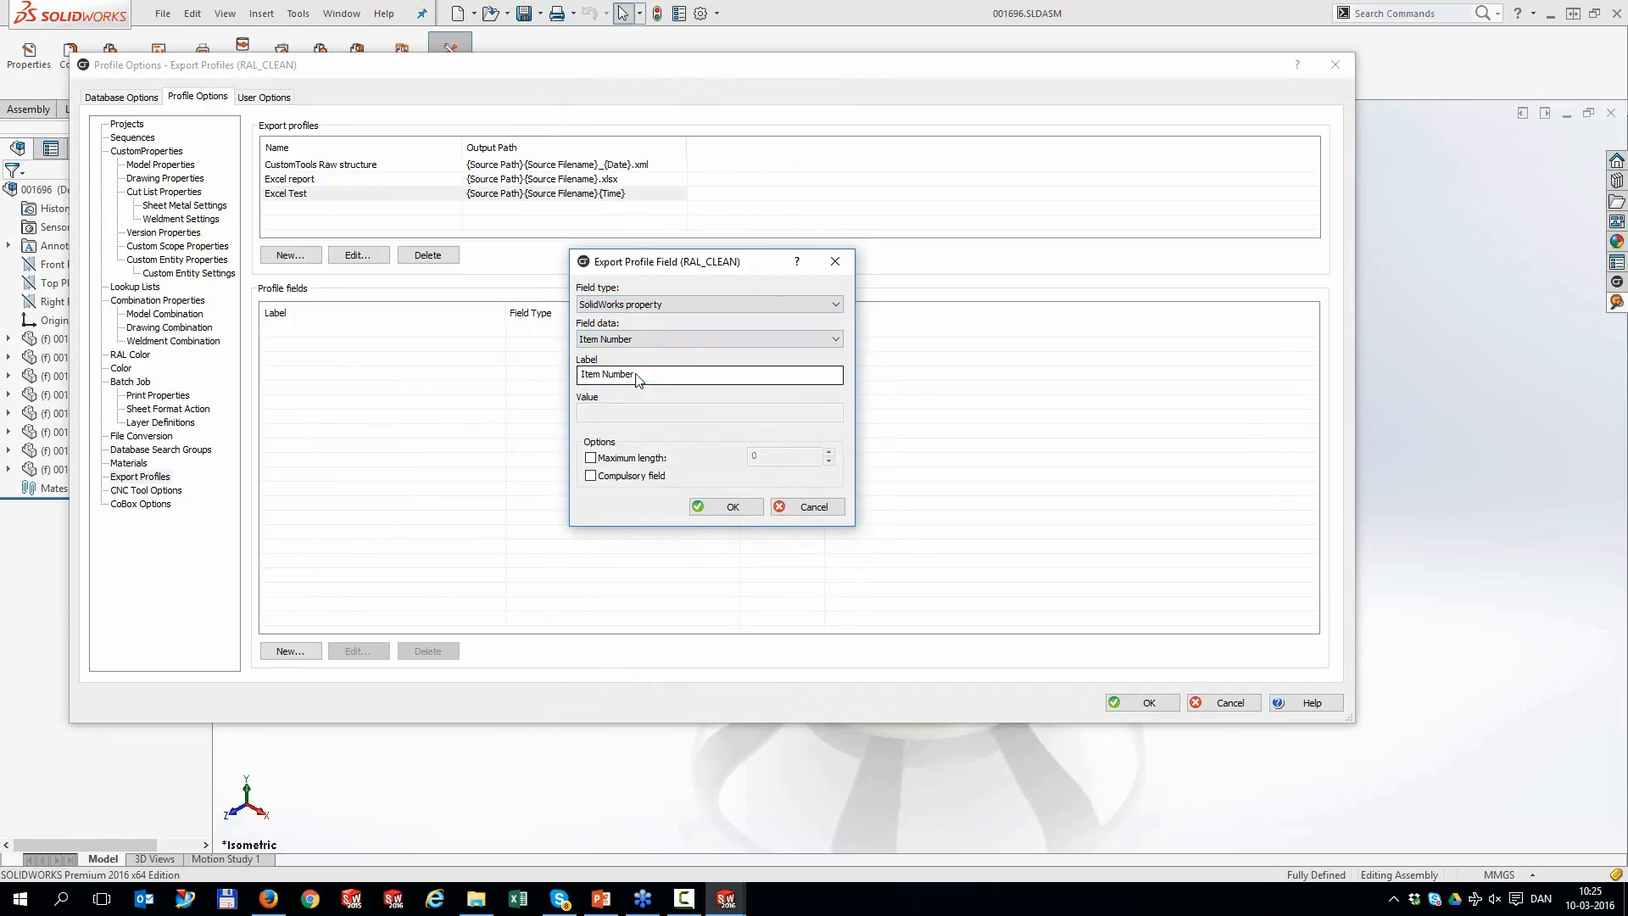
pyautogui.click(727, 506)
# Add a drw_no CustomTools attribute field
pyautogui.click(291, 650)
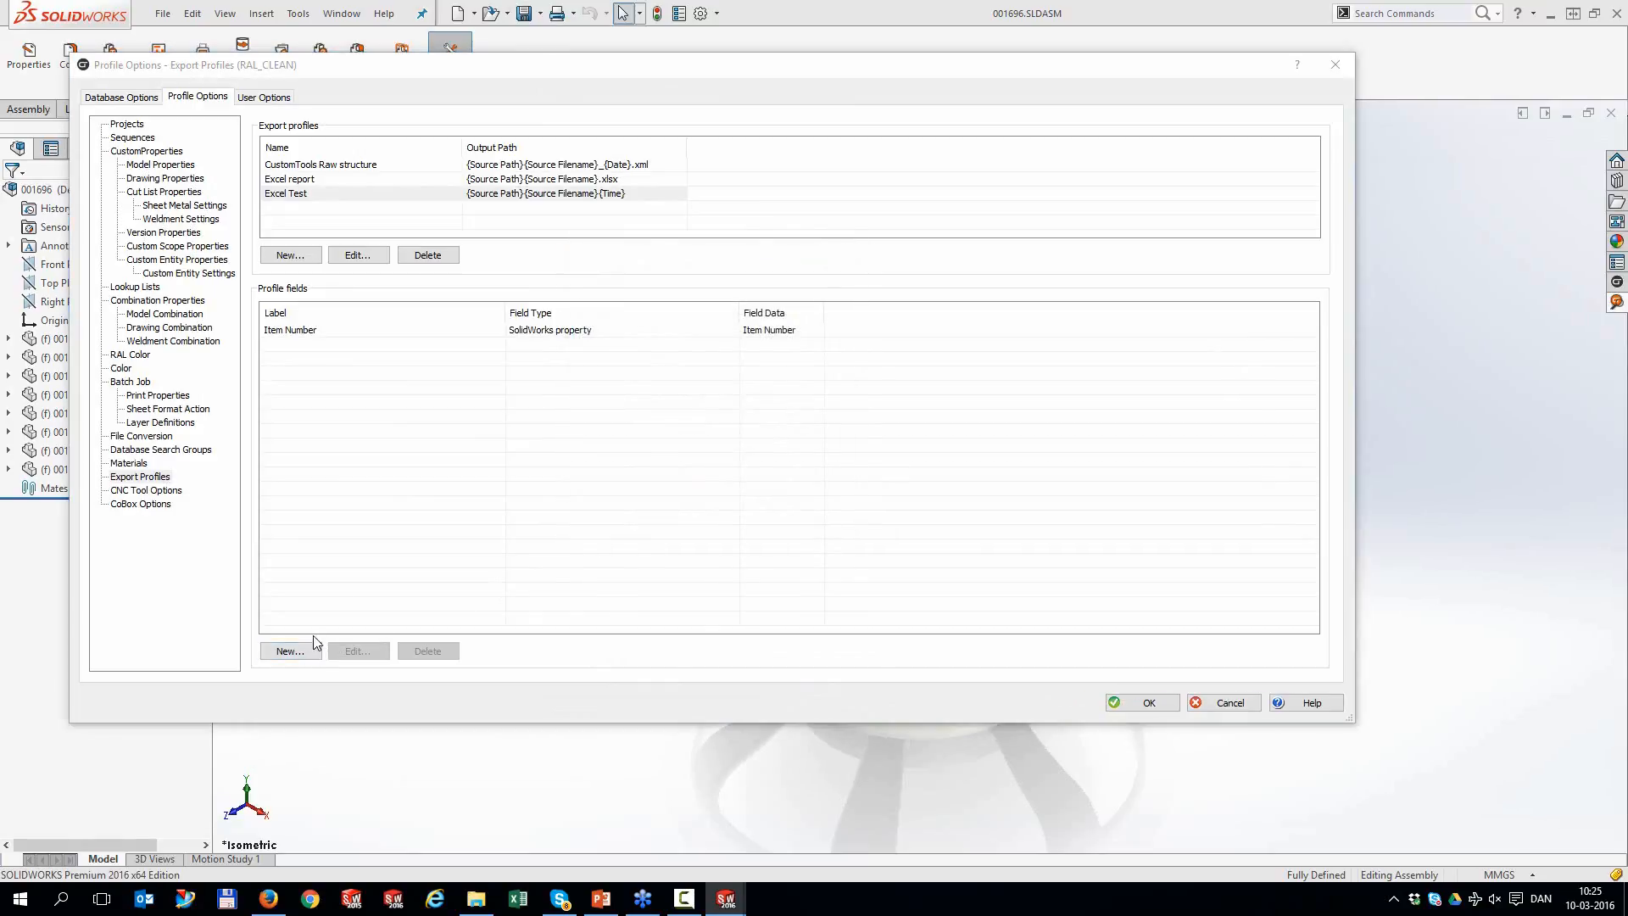
pyautogui.click(629, 304)
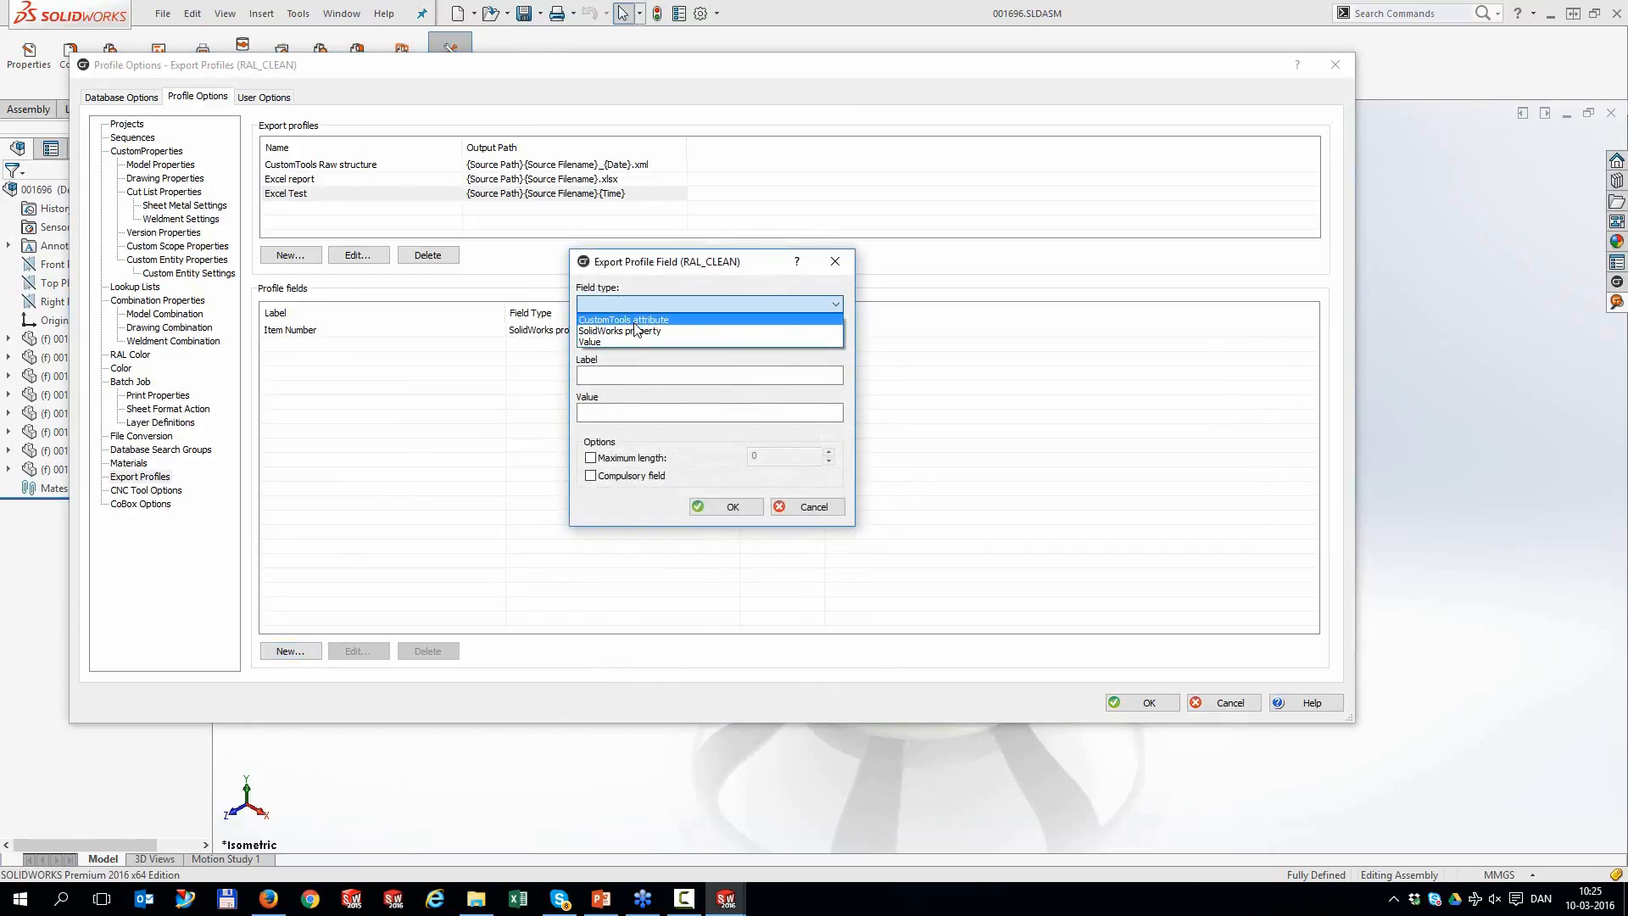
pyautogui.click(632, 320)
pyautogui.click(634, 338)
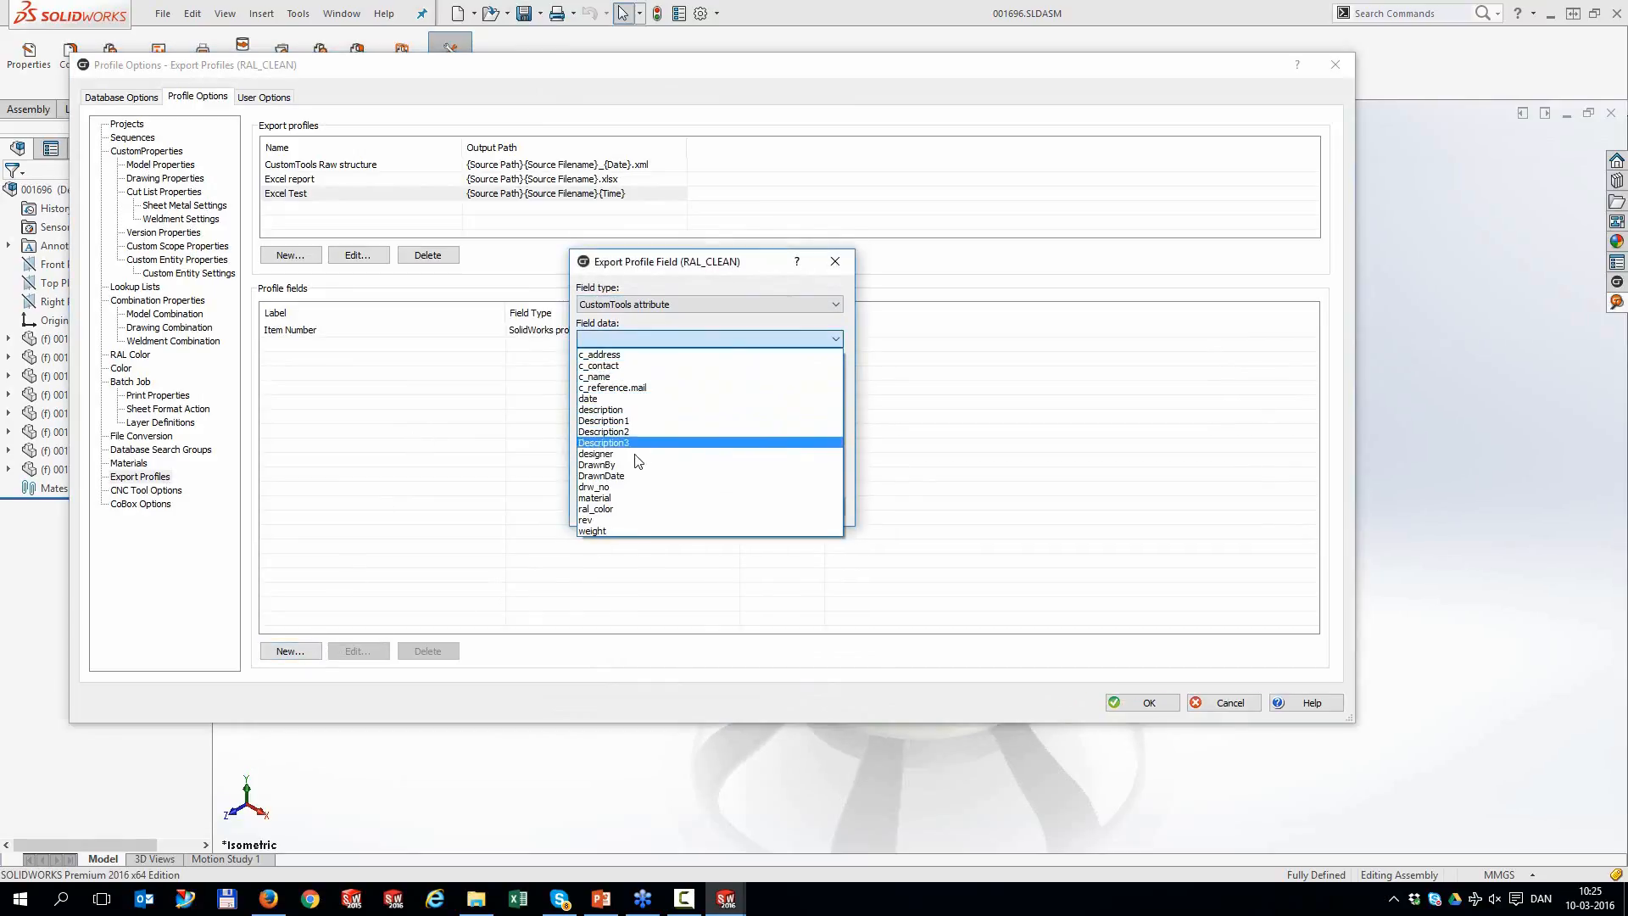
pyautogui.click(632, 487)
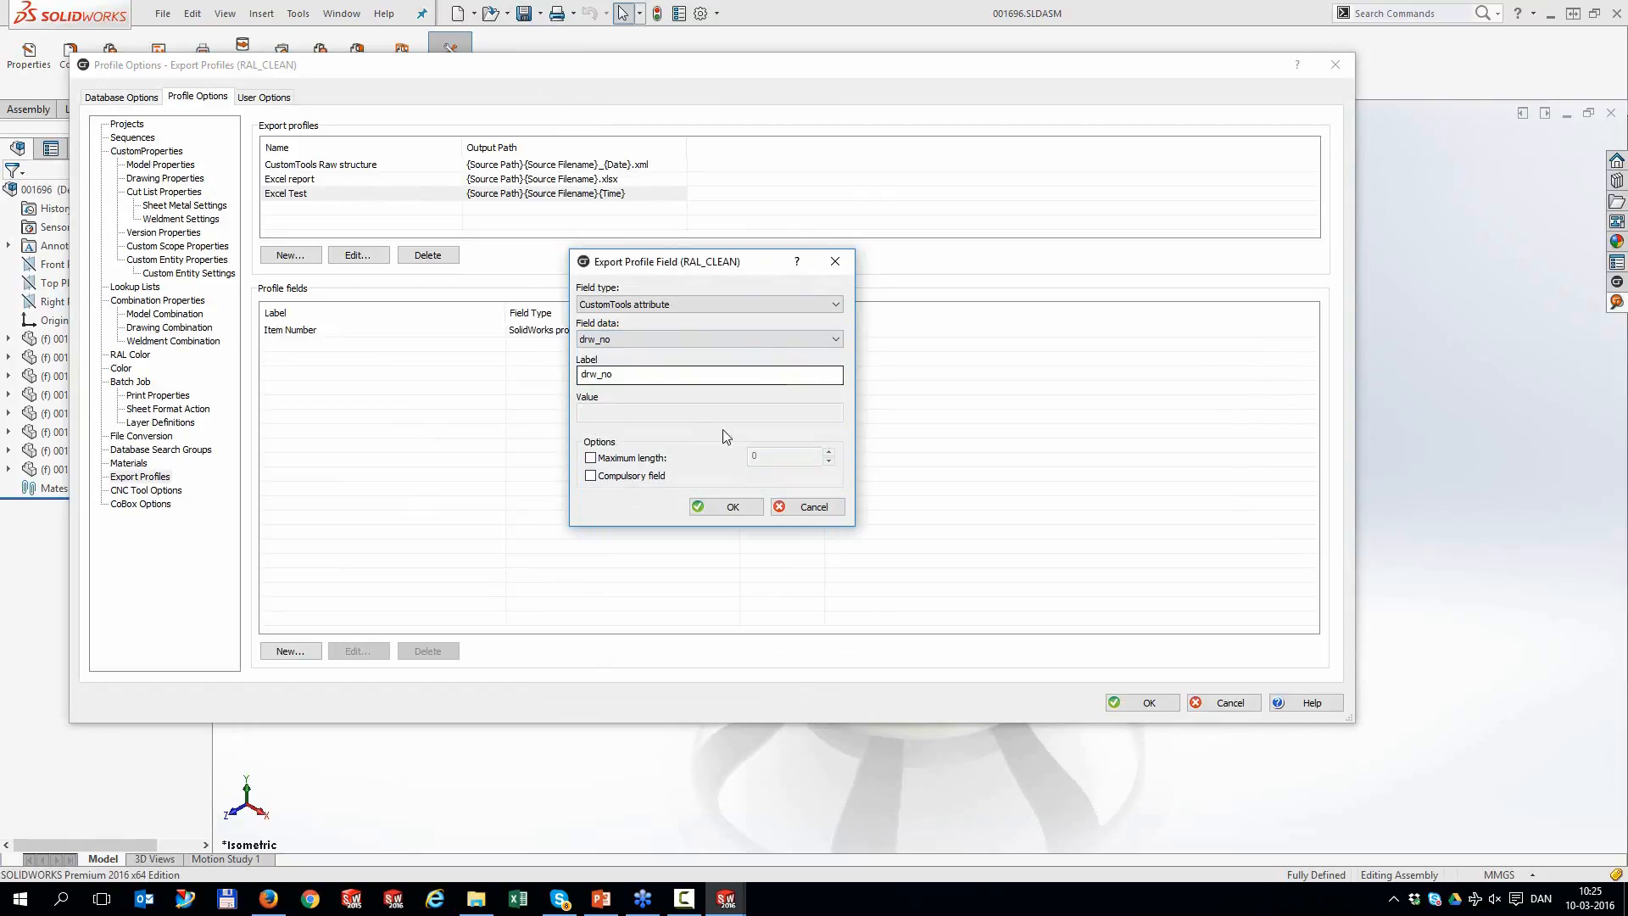
pyautogui.click(745, 507)
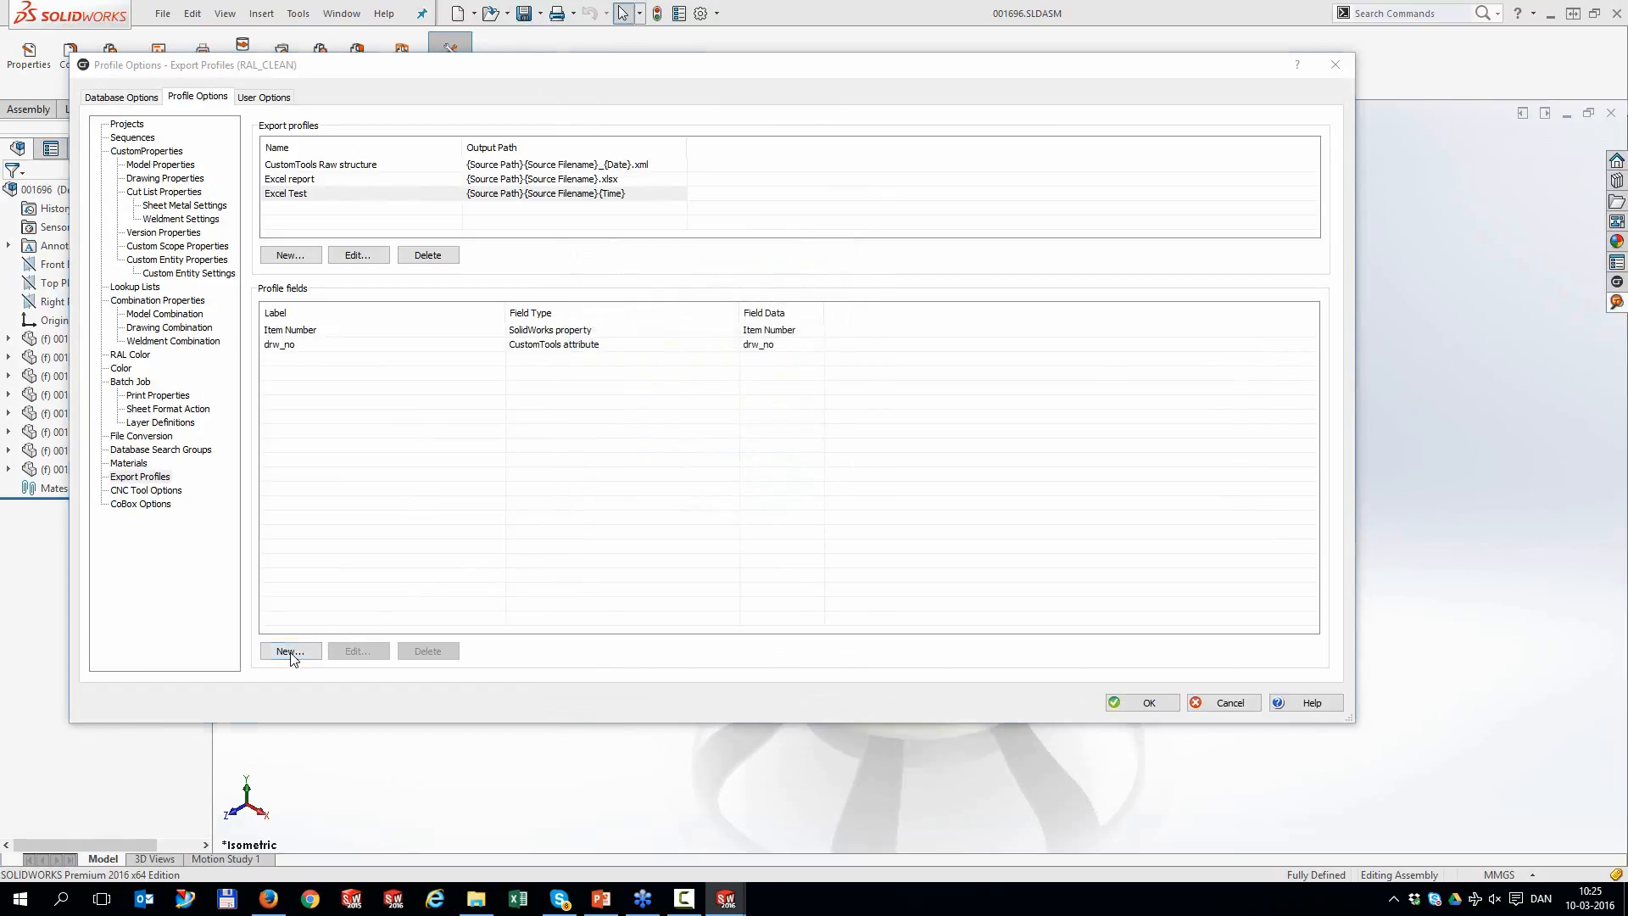
# Add a Quantity SolidWorks property field
pyautogui.click(290, 651)
pyautogui.click(620, 305)
pyautogui.click(633, 333)
pyautogui.click(633, 337)
pyautogui.click(600, 399)
pyautogui.click(757, 507)
# Add a description CustomTools attribute field
pyautogui.click(290, 651)
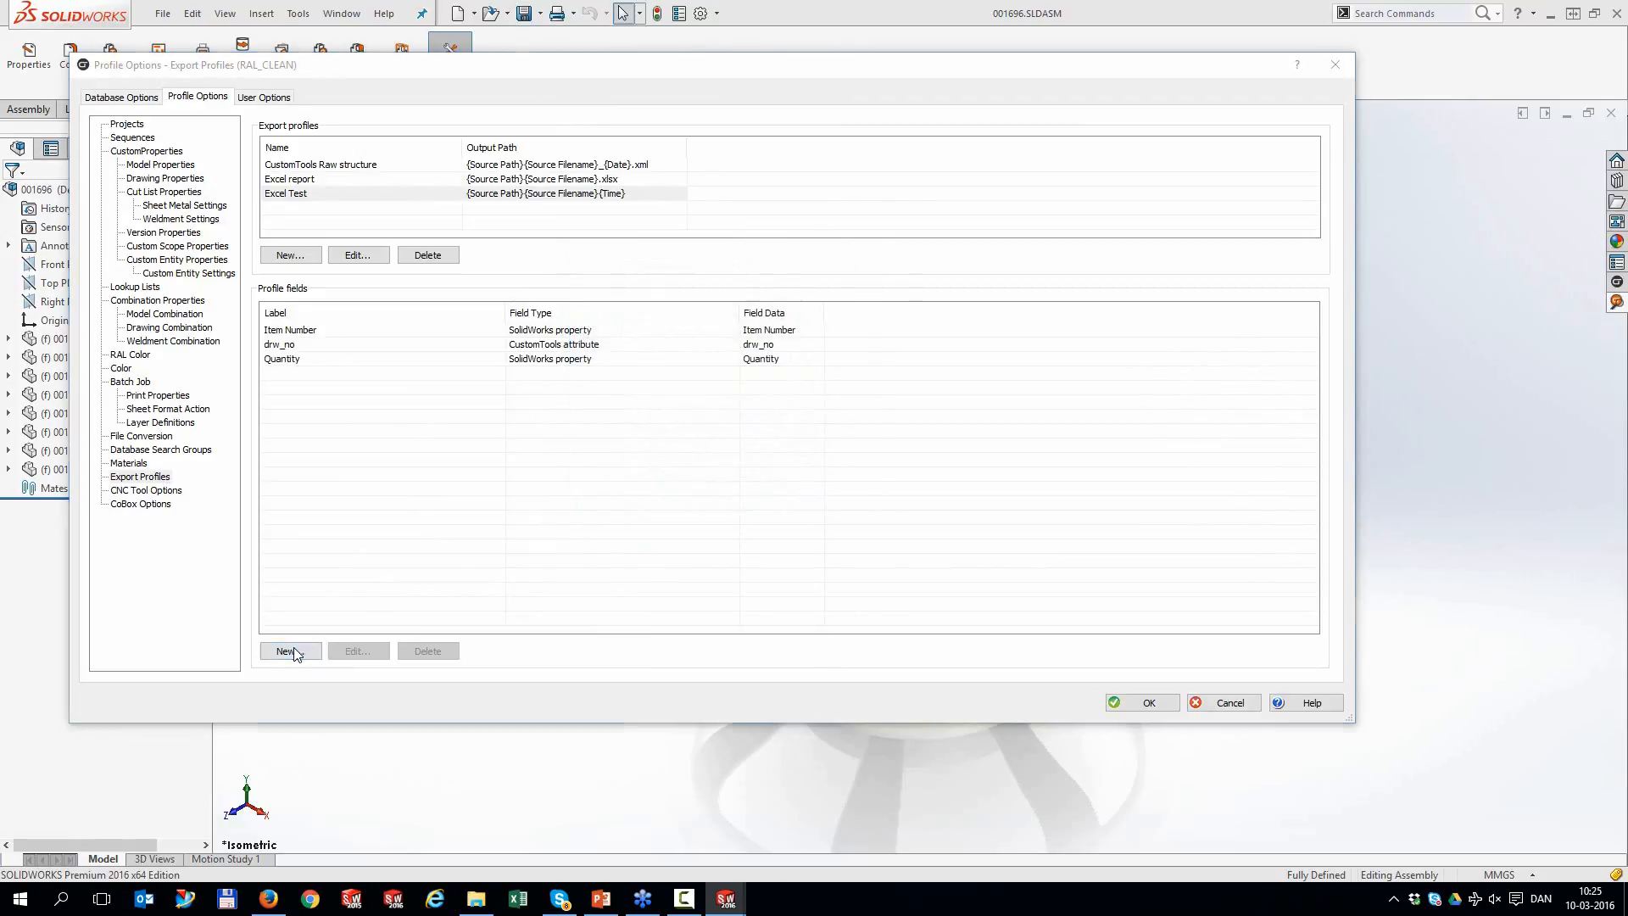
pyautogui.click(615, 303)
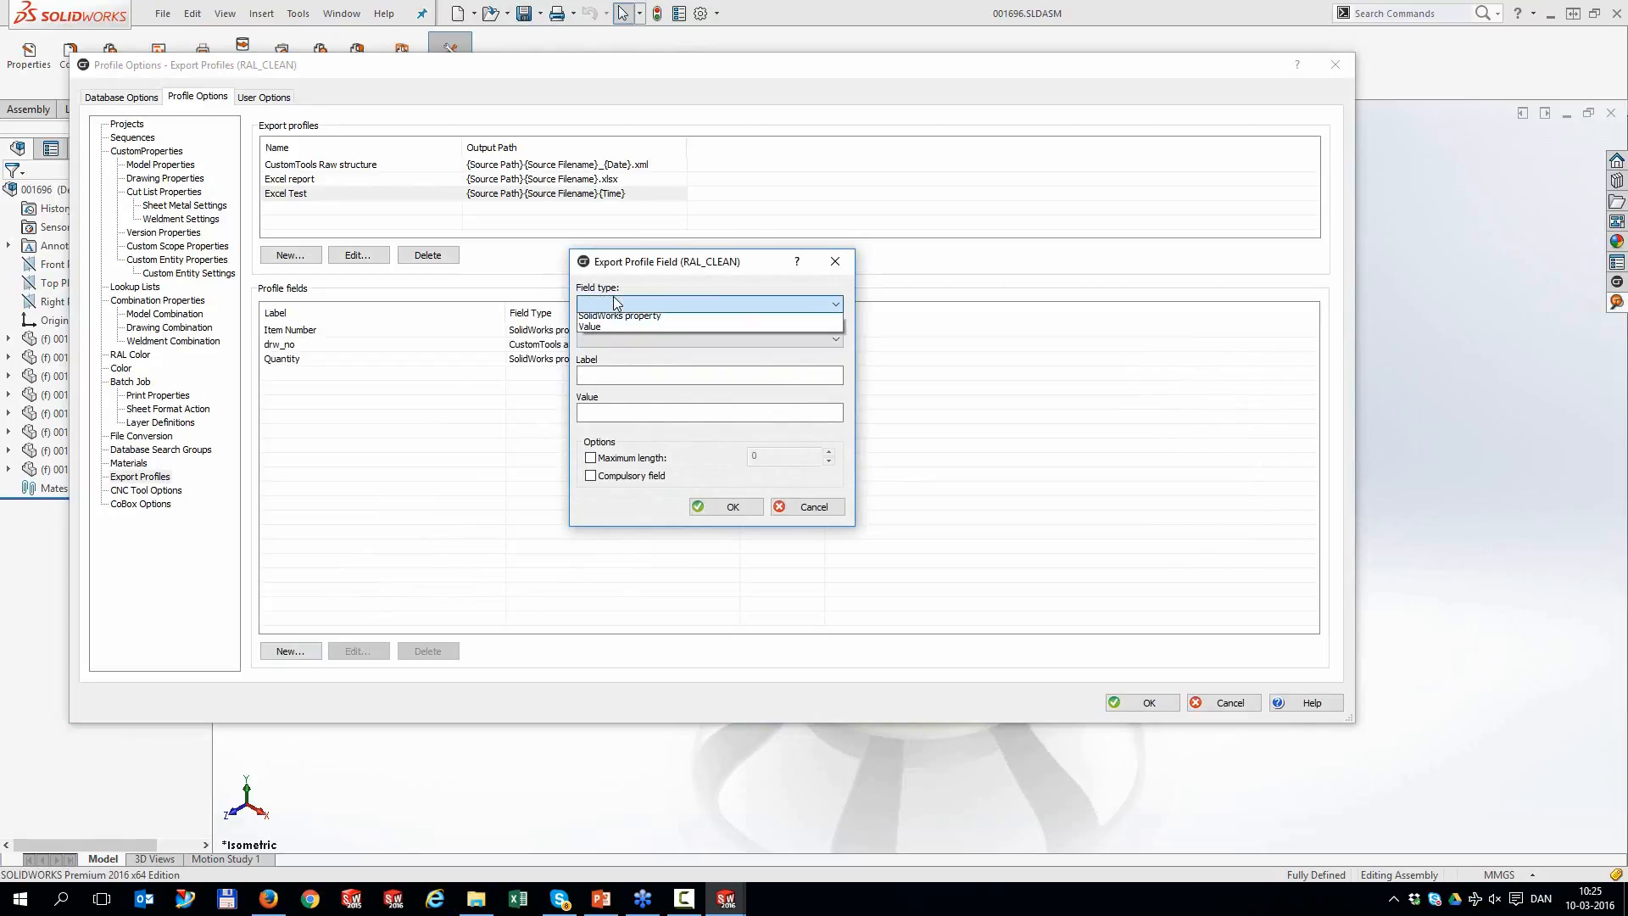
pyautogui.click(616, 333)
pyautogui.click(617, 341)
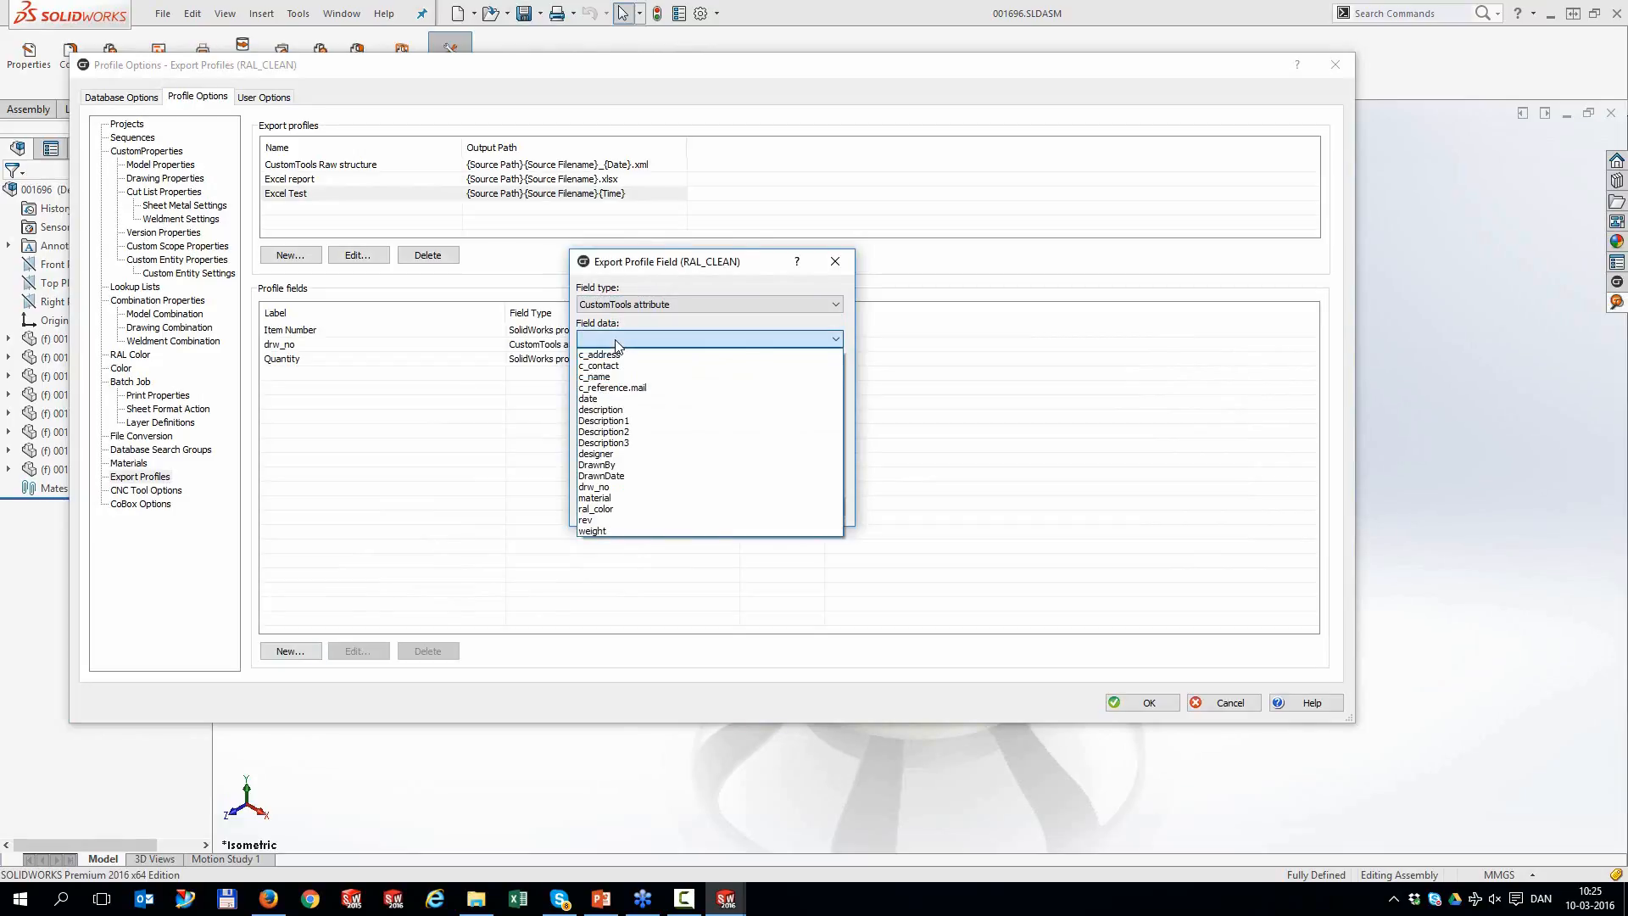
pyautogui.click(622, 409)
pyautogui.click(731, 507)
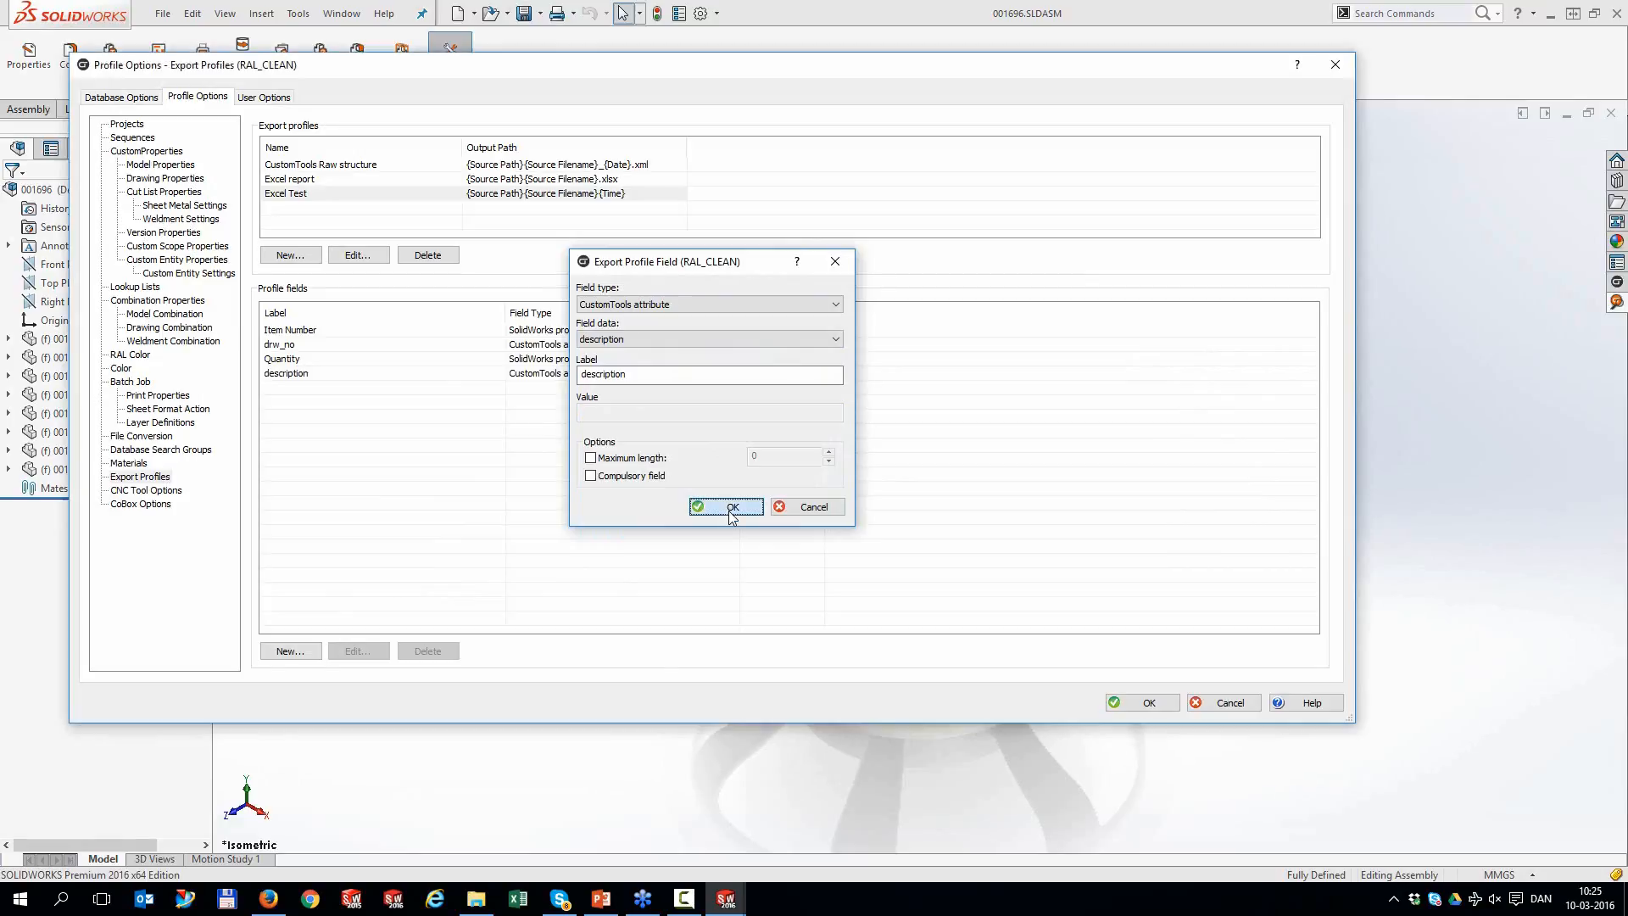
# Add a plain value field labelled 'Preview'
pyautogui.click(299, 659)
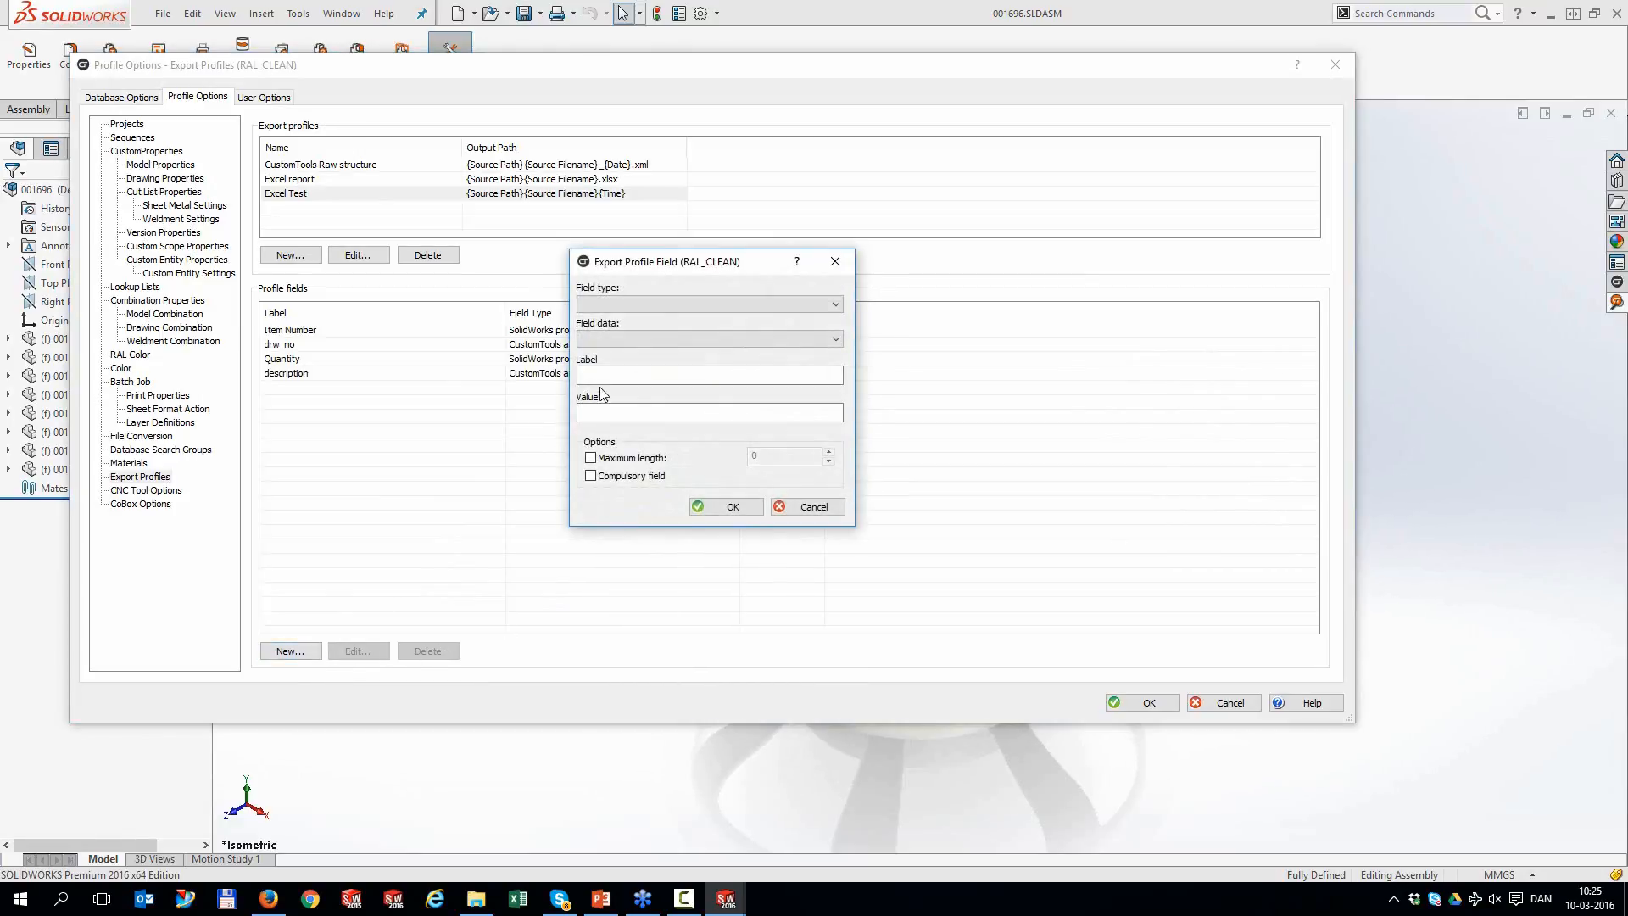
pyautogui.click(641, 303)
pyautogui.click(636, 349)
pyautogui.click(617, 374)
pyautogui.write('Preview')
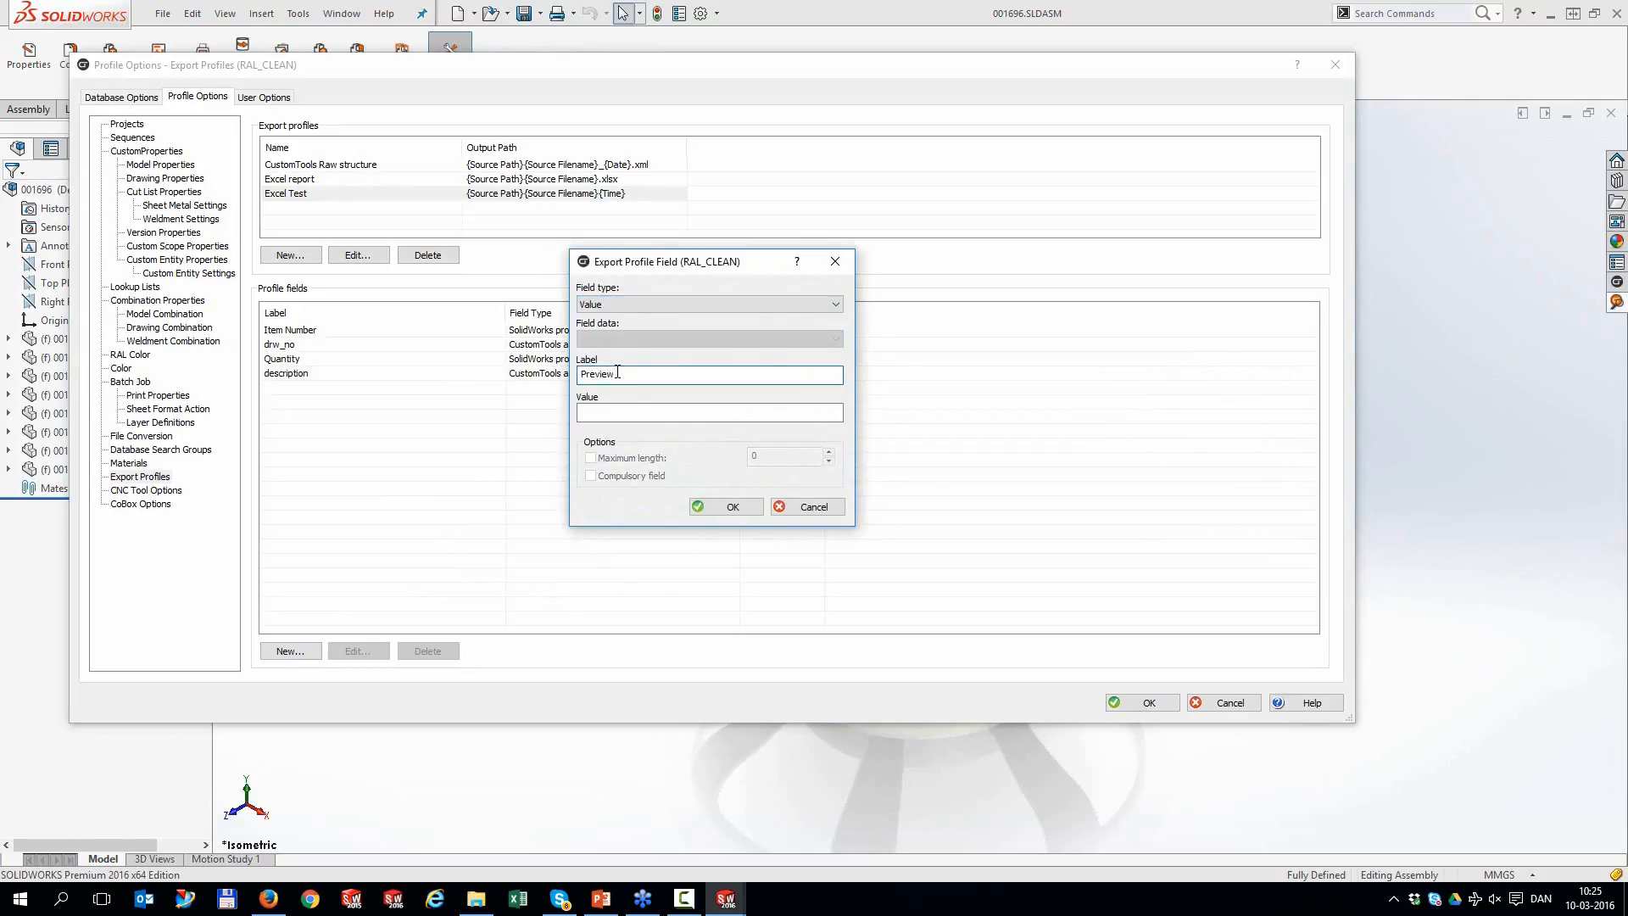
pyautogui.click(717, 506)
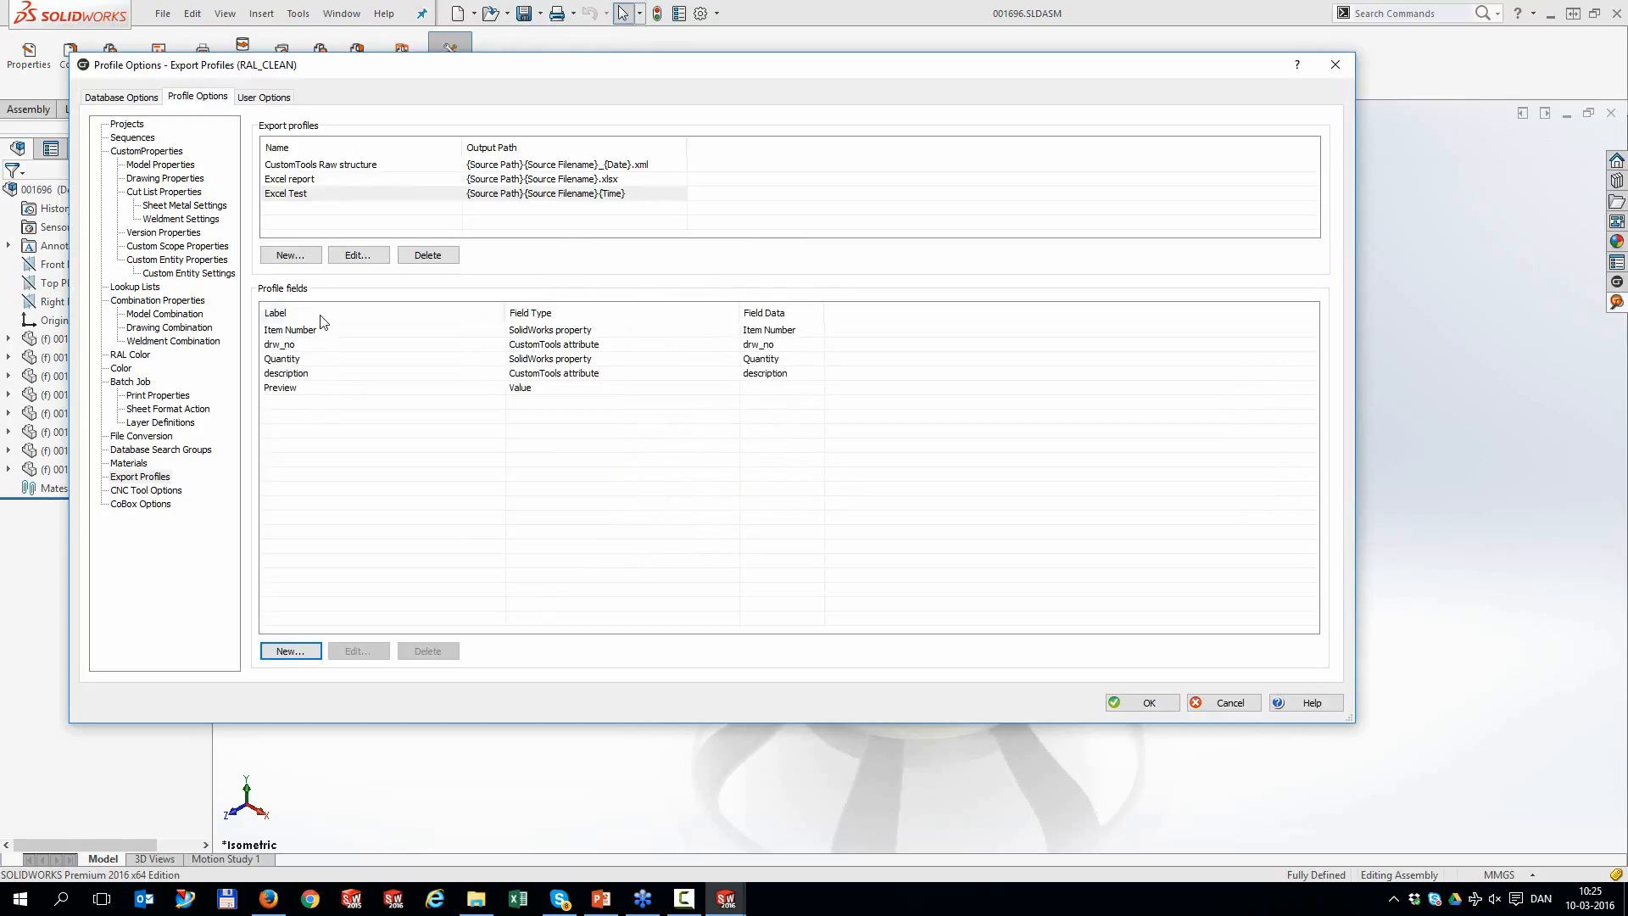
# Add and reposition a Description3 field, then delete it and close the profile options
pyautogui.click(299, 650)
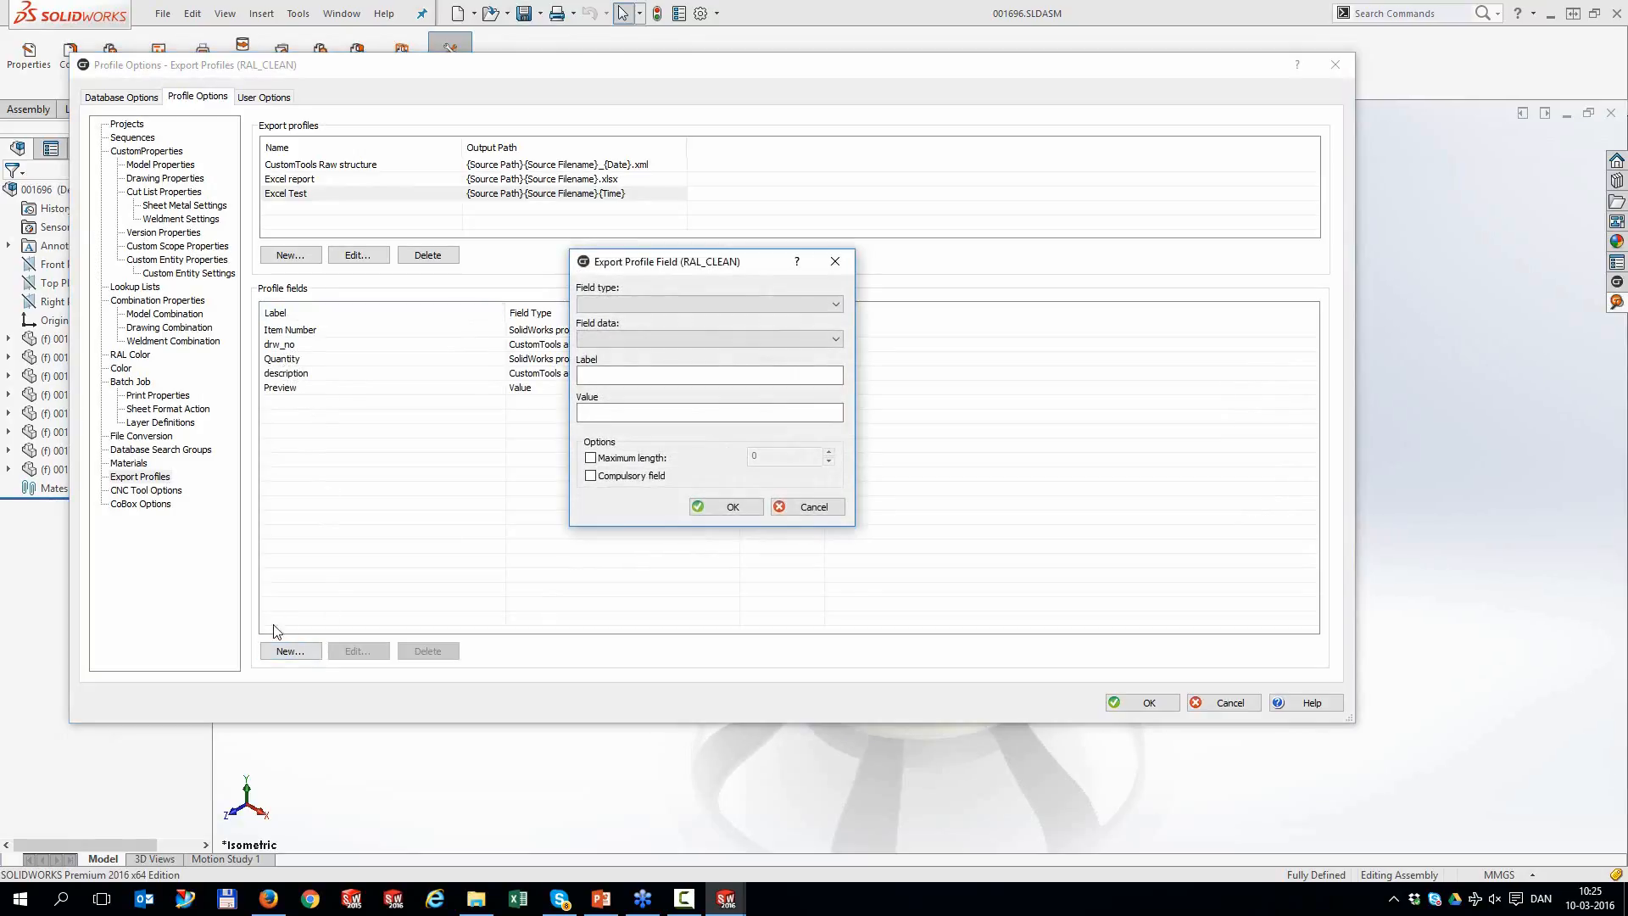
pyautogui.click(637, 302)
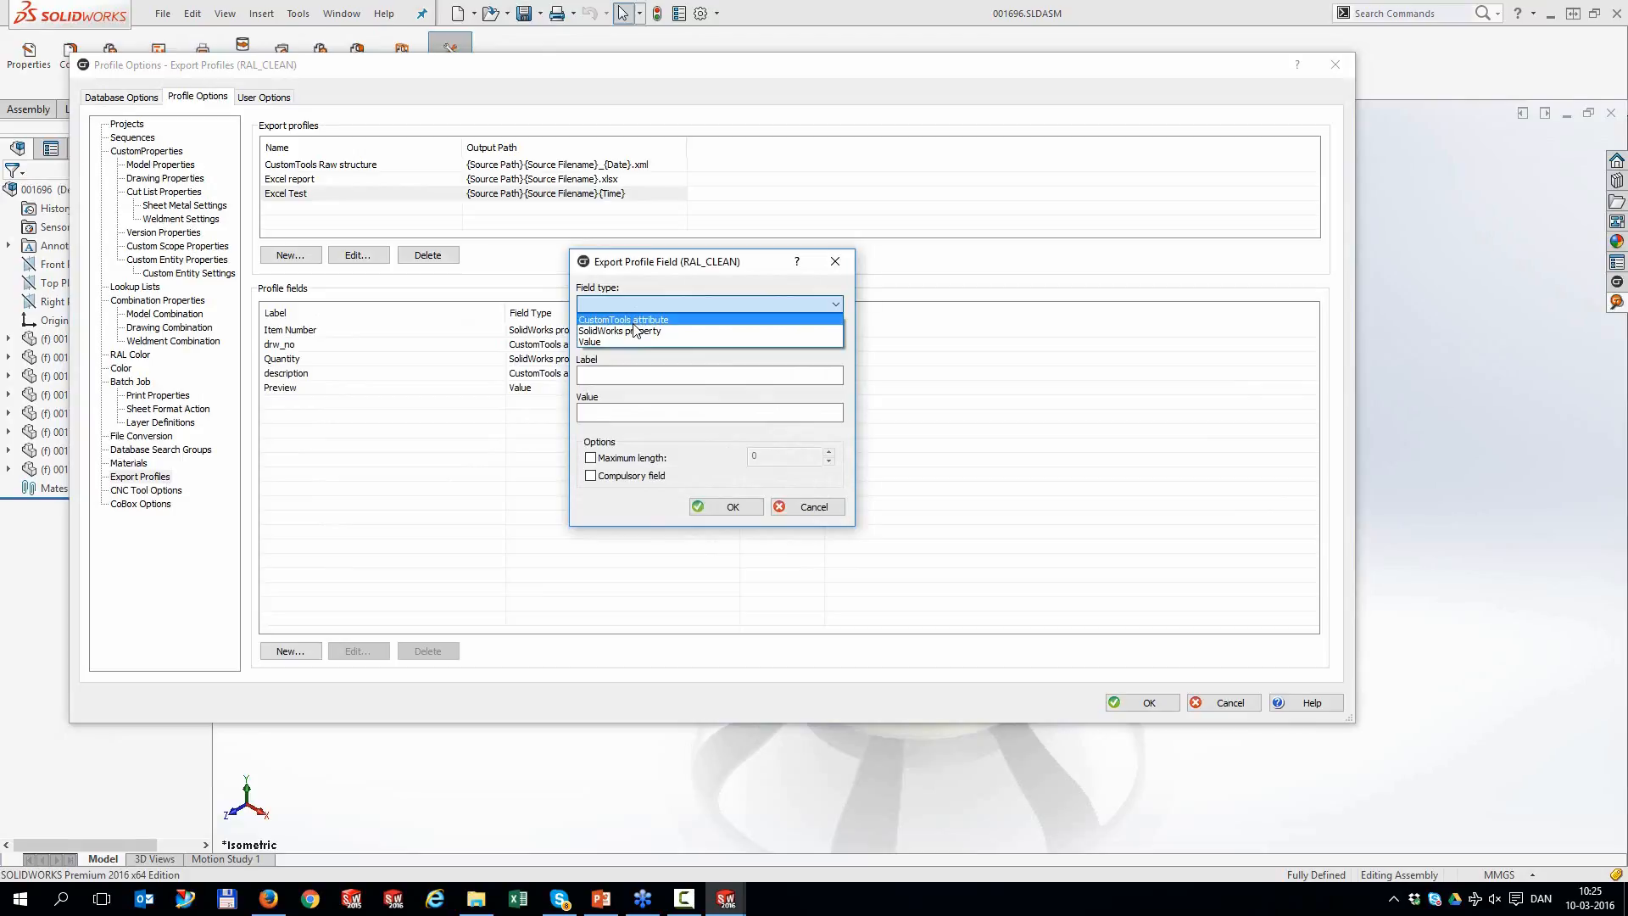
pyautogui.click(637, 319)
pyautogui.click(635, 339)
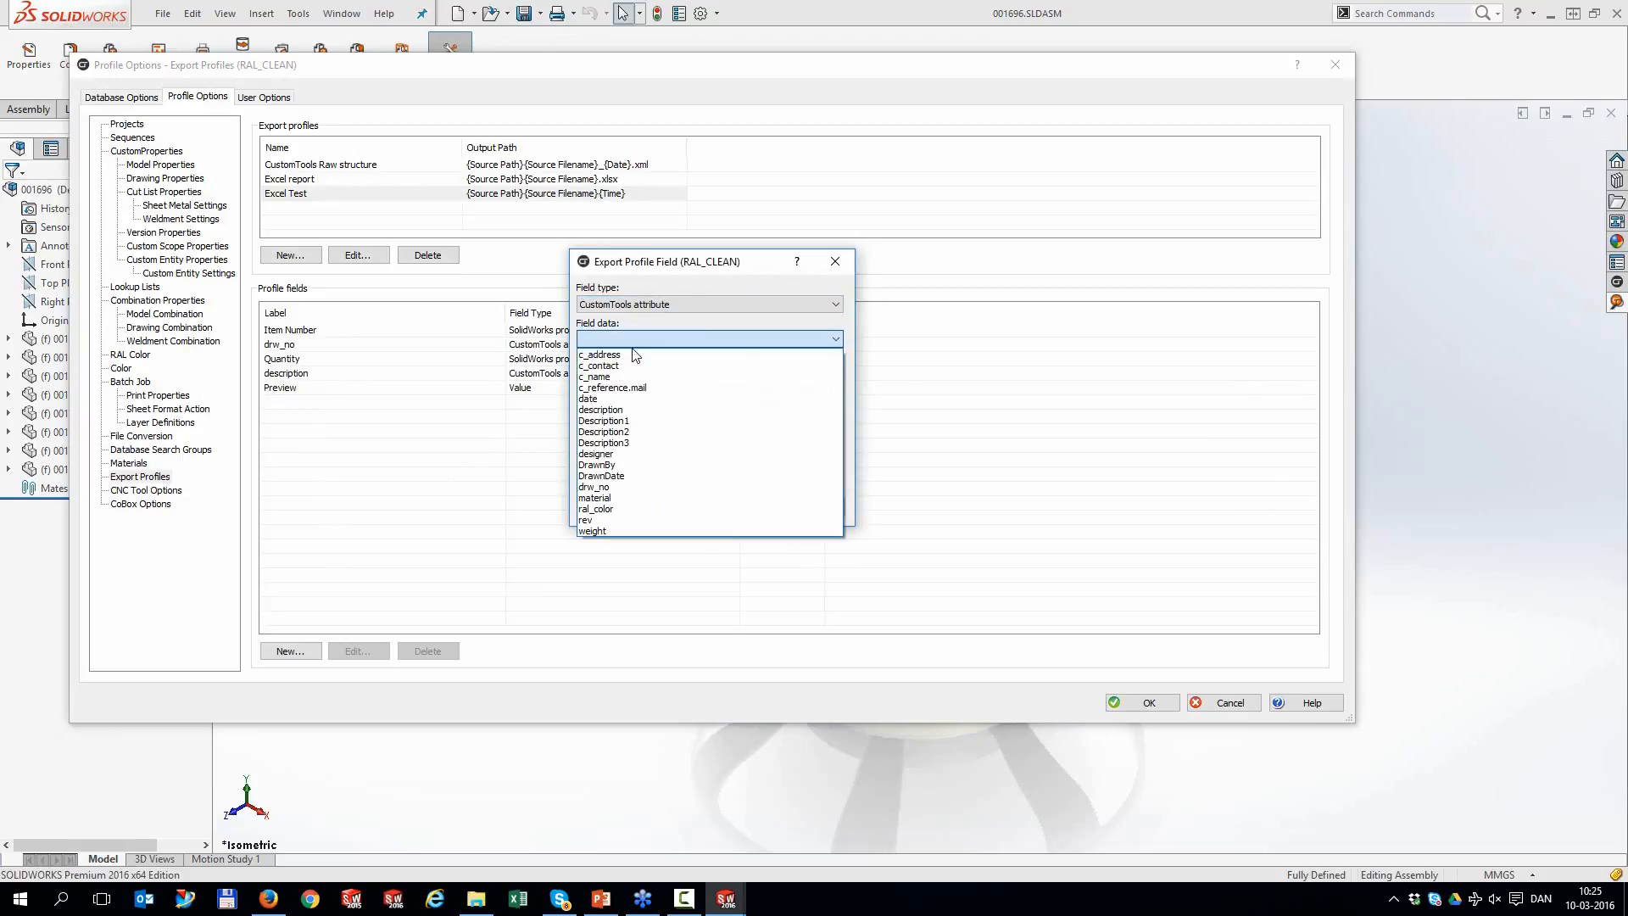
pyautogui.click(632, 445)
pyautogui.click(731, 506)
pyautogui.click(295, 404)
pyautogui.moveTo(294, 401); pyautogui.dragTo(300, 331)
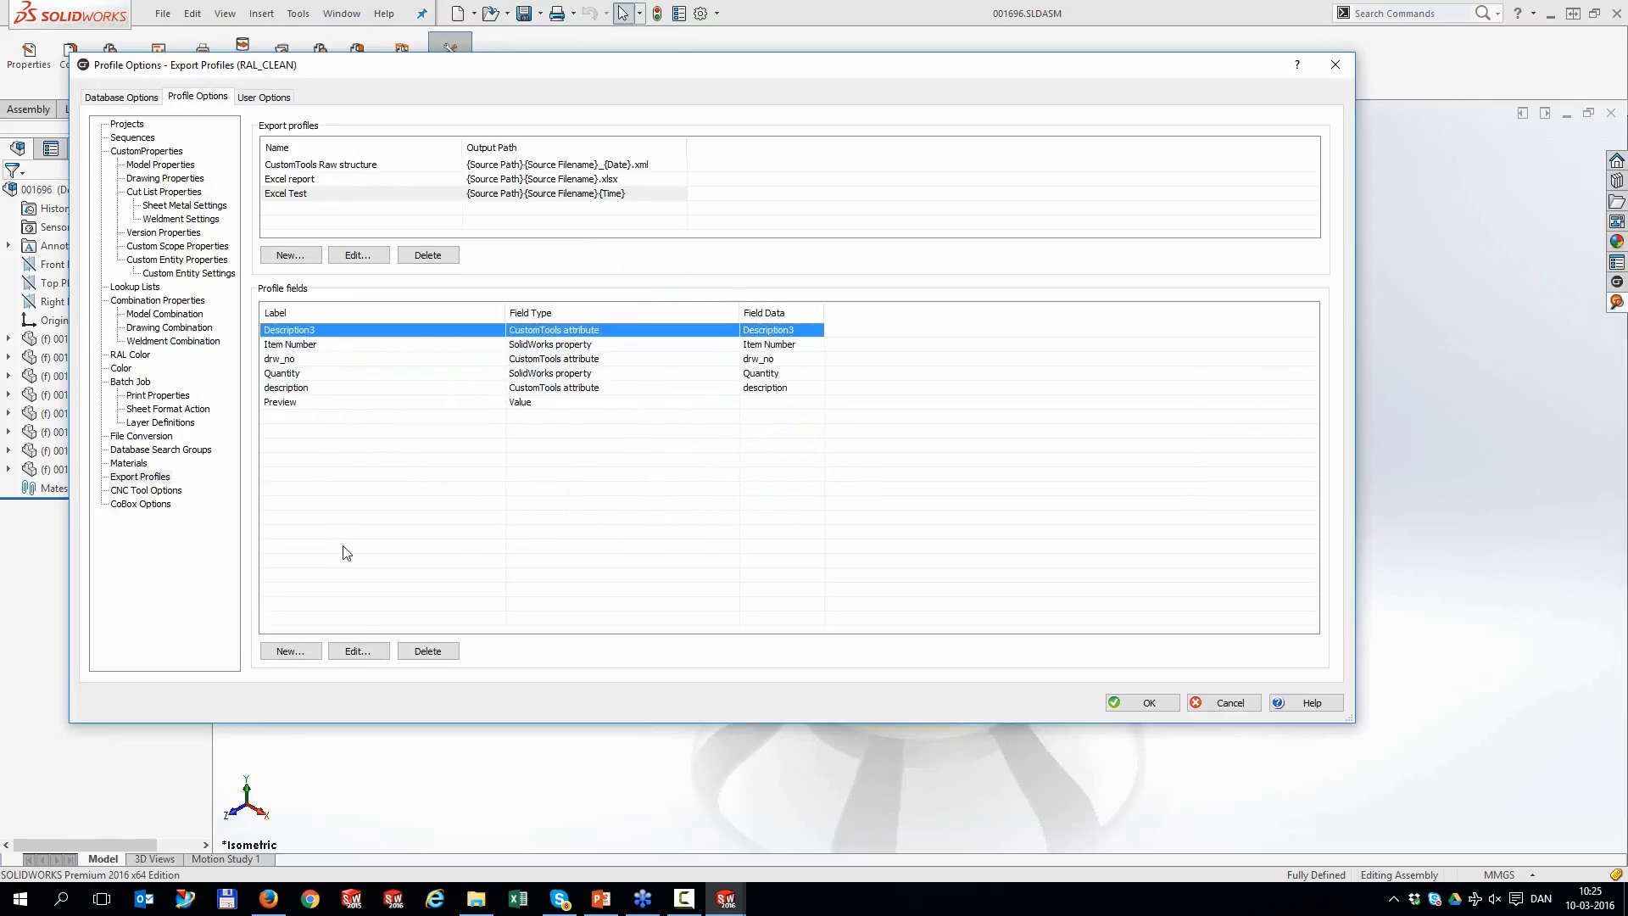
pyautogui.click(428, 651)
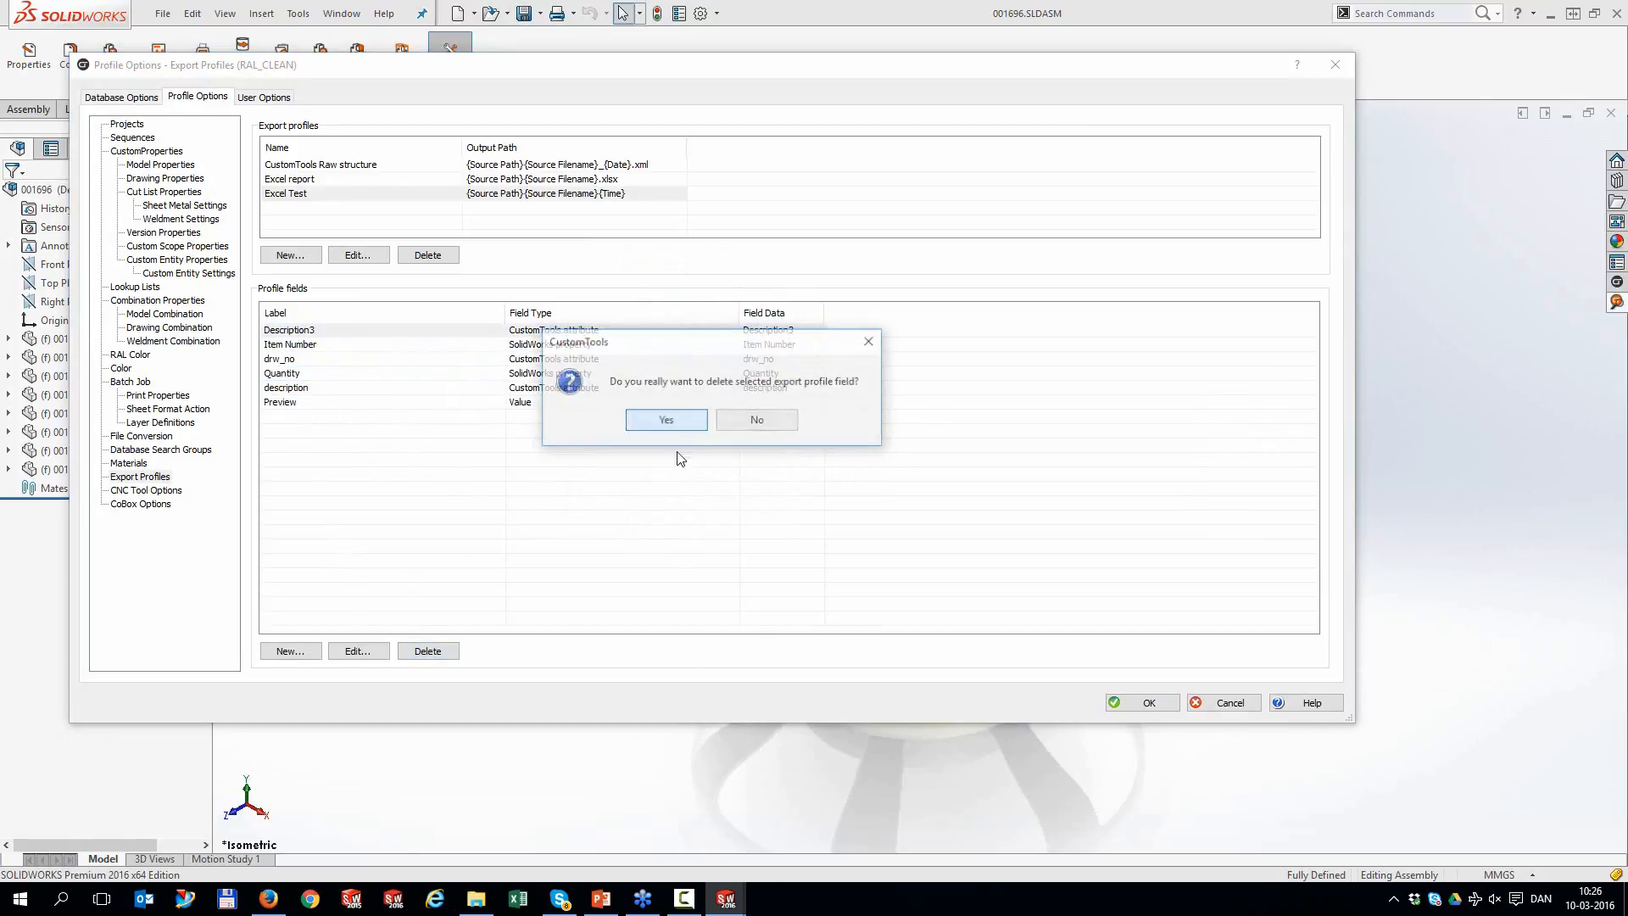
pyautogui.click(667, 420)
pyautogui.click(1145, 703)
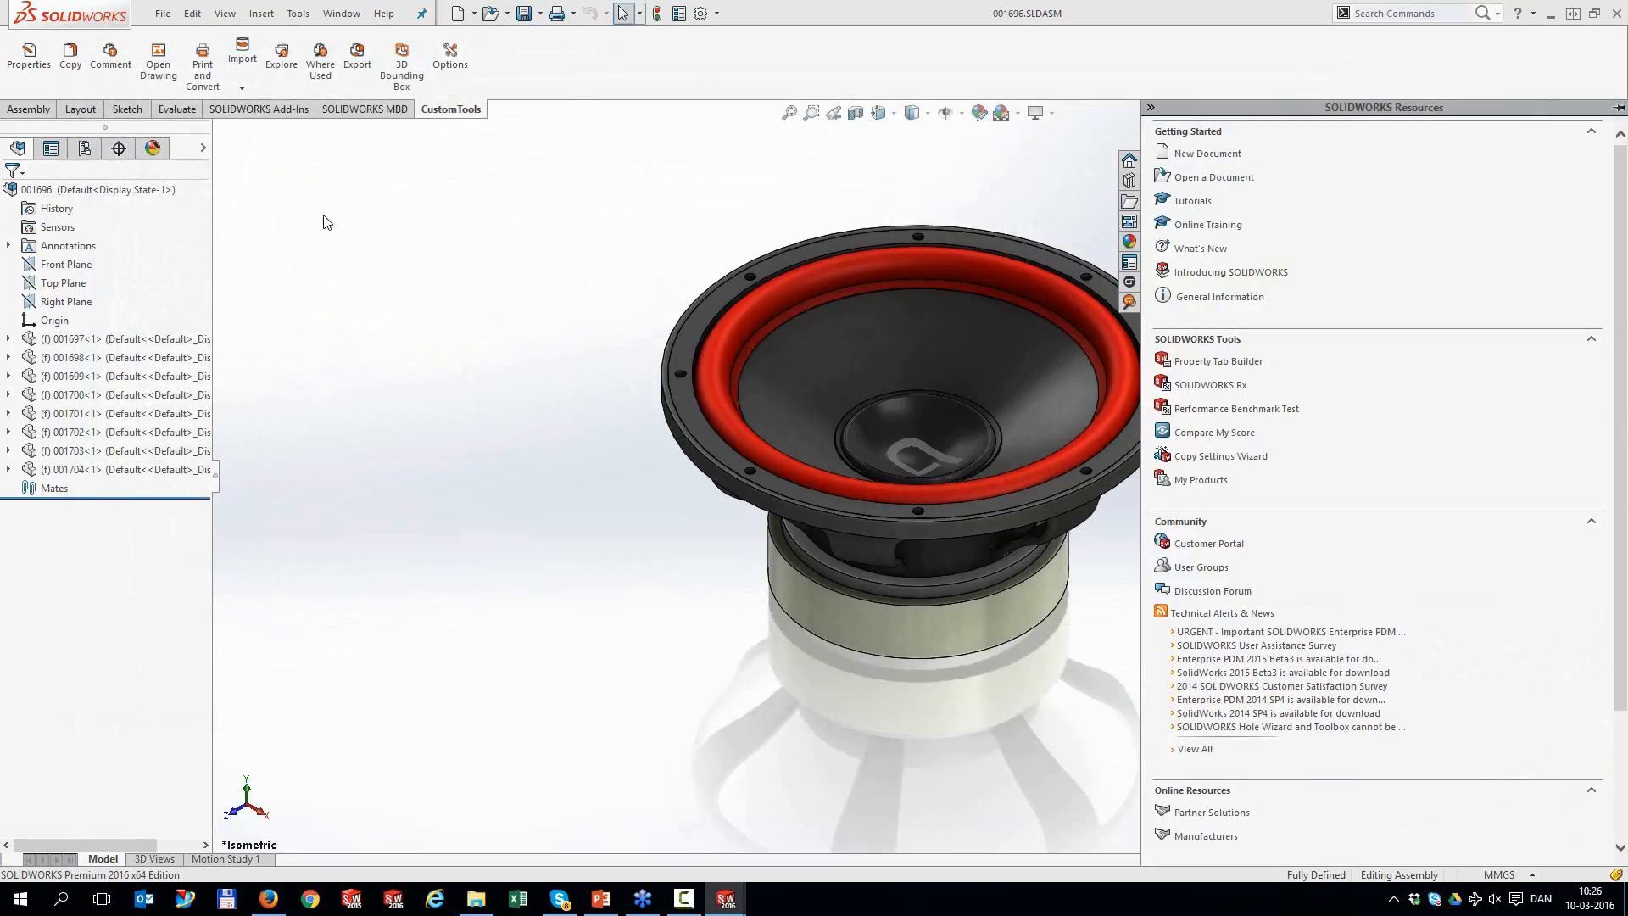
pyautogui.click(203, 66)
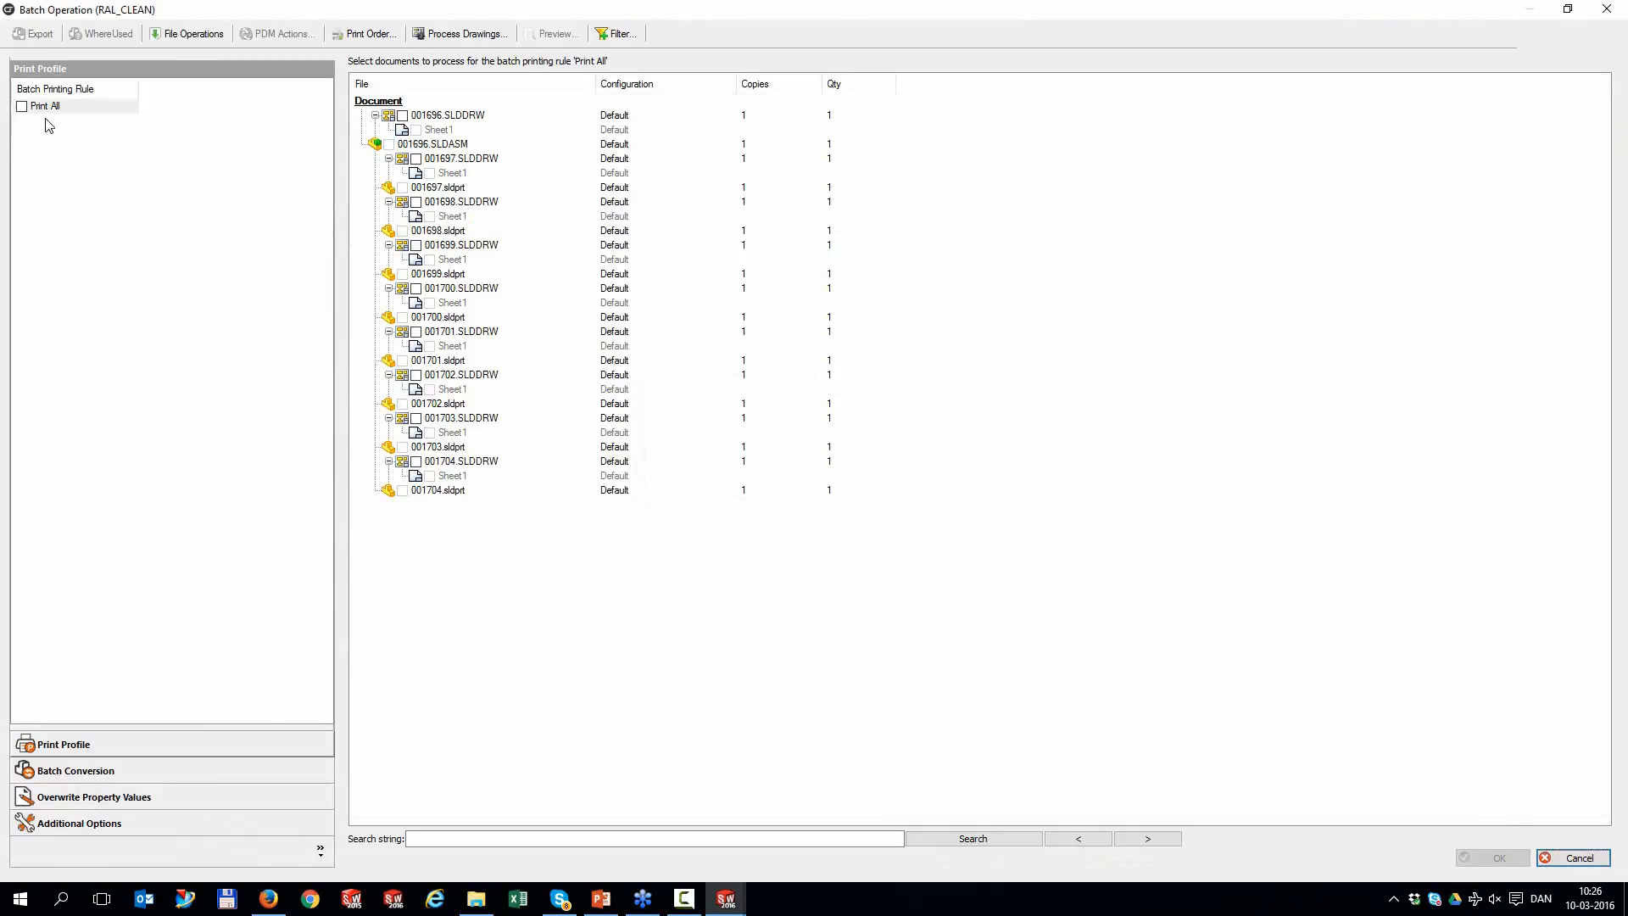
pyautogui.click(23, 108)
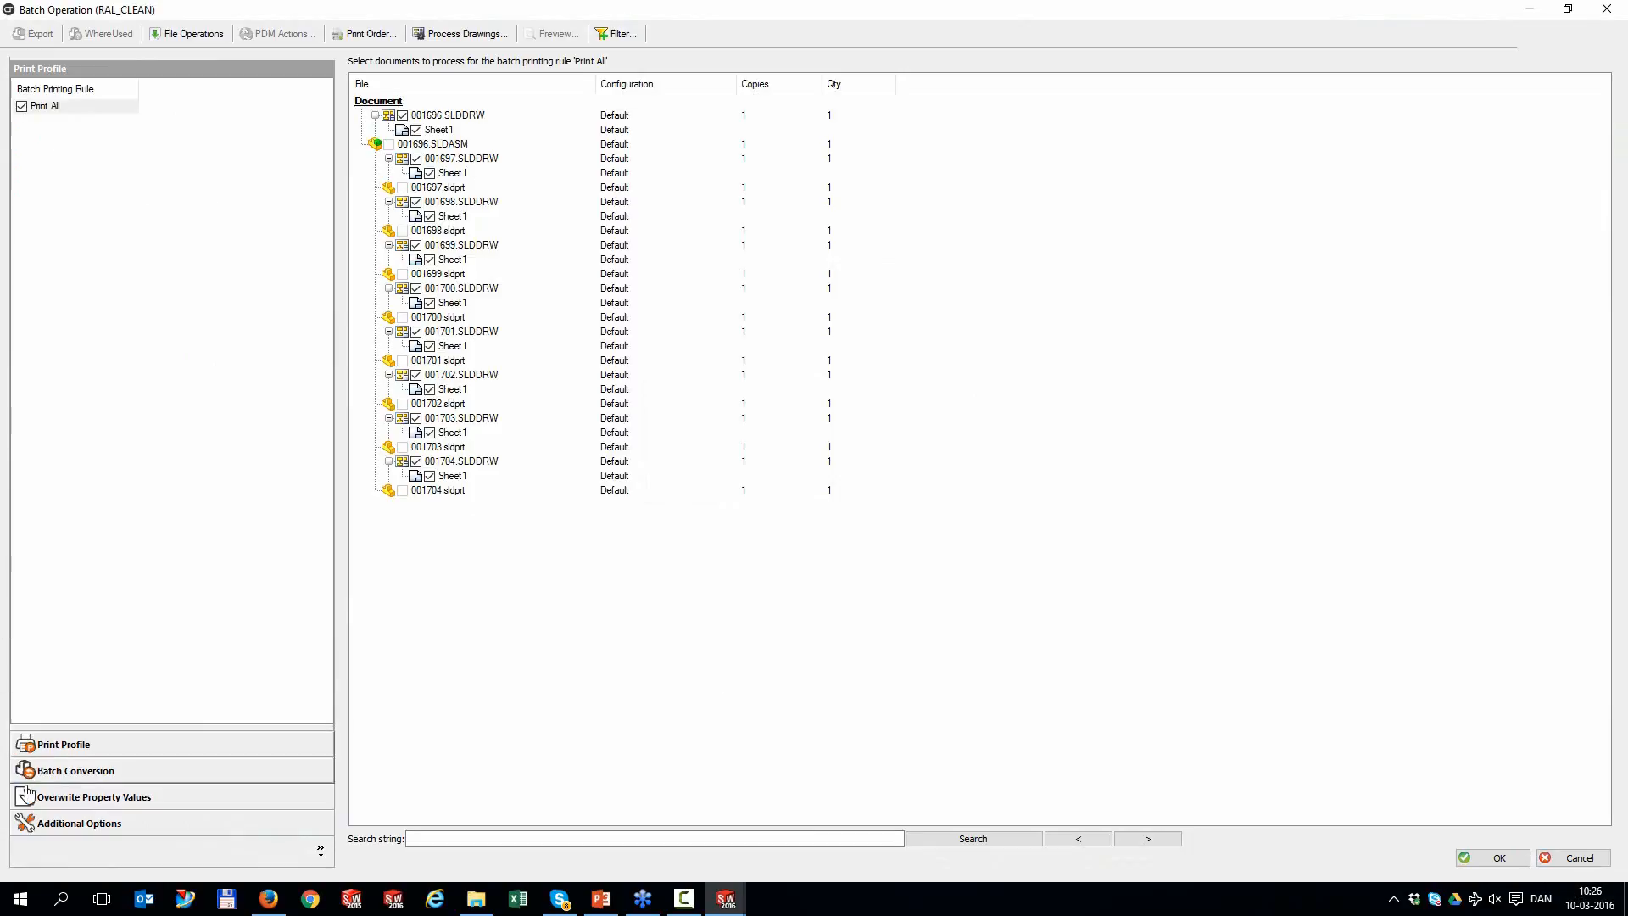
pyautogui.click(51, 771)
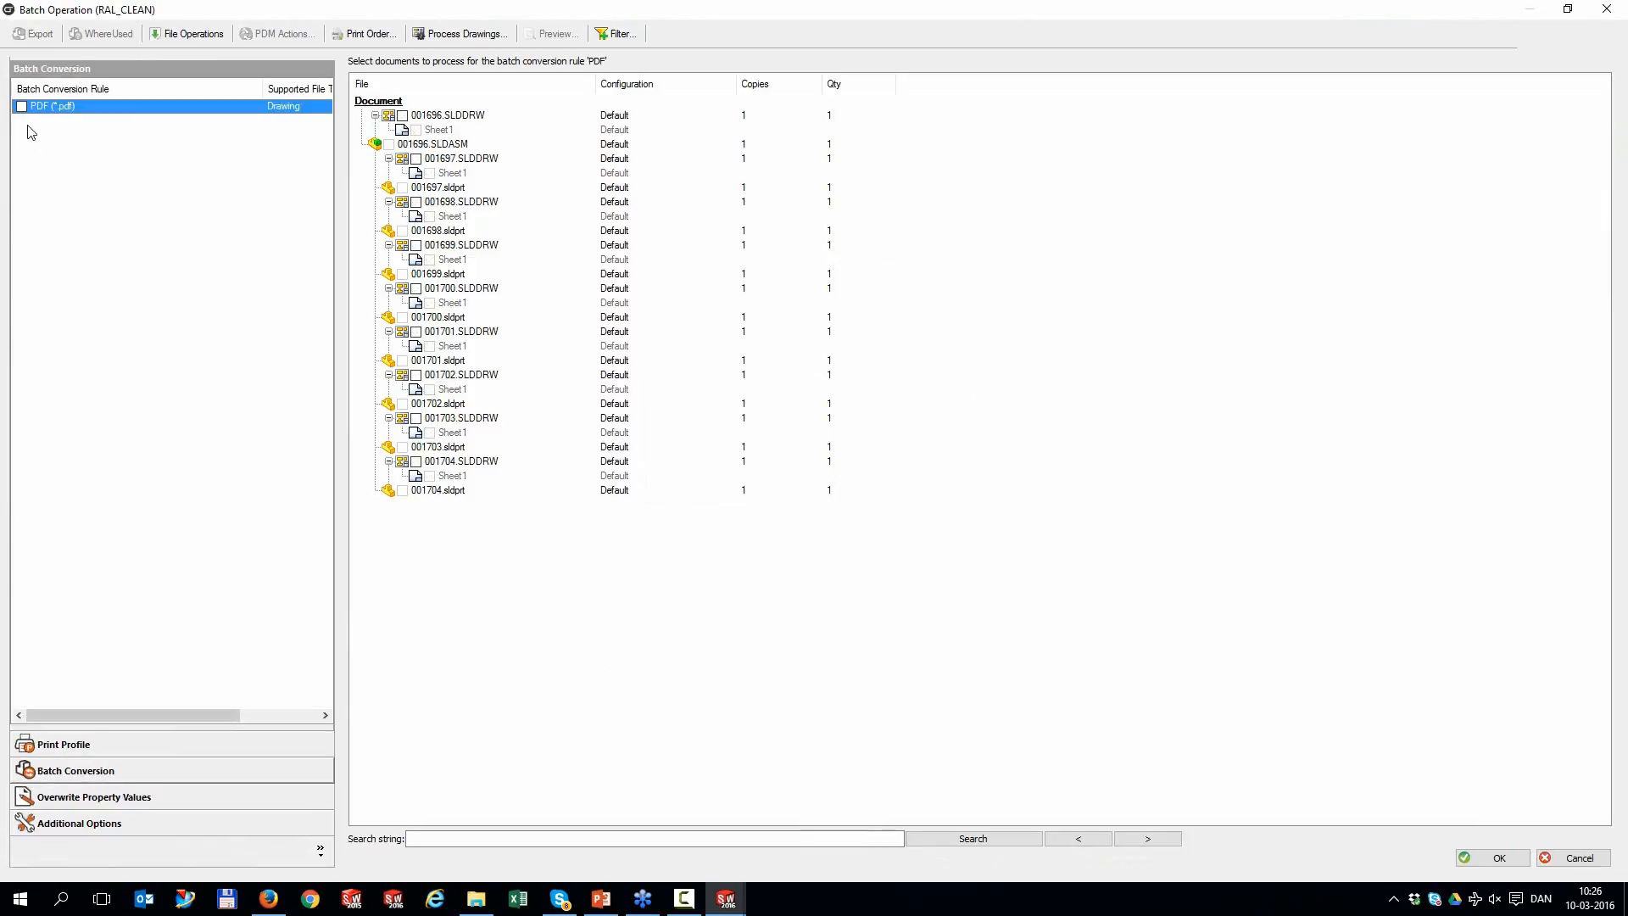
pyautogui.click(21, 107)
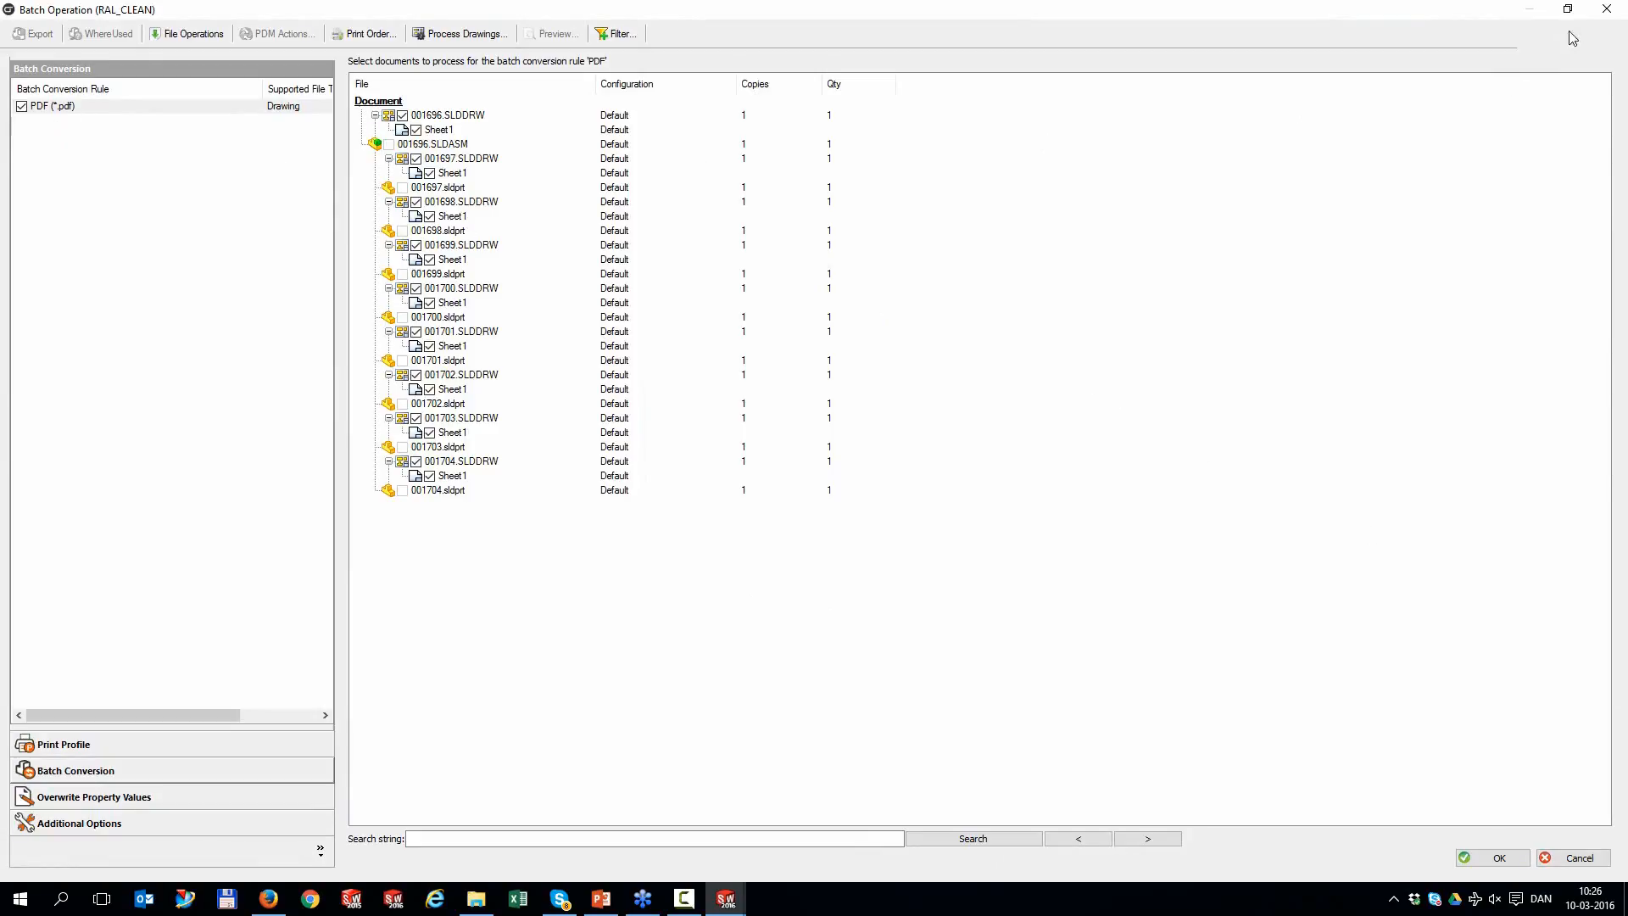
pyautogui.click(1605, 10)
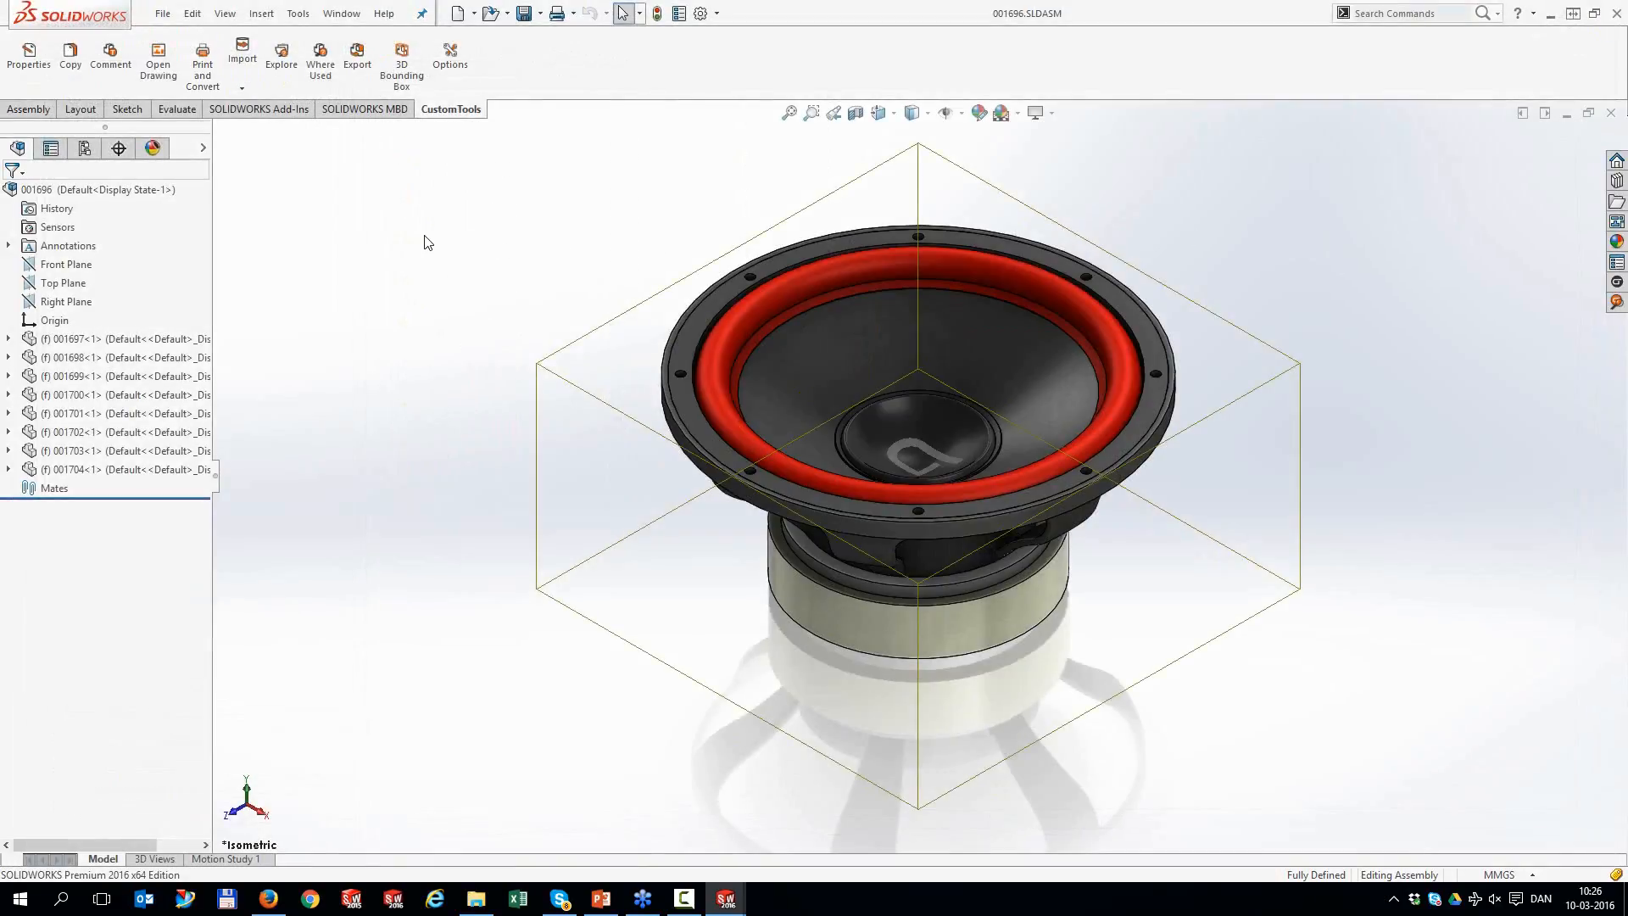
# Export the 001696 BOM with the Excel Test profile and bring 00169610_26_45.xlsx forward
pyautogui.click(360, 63)
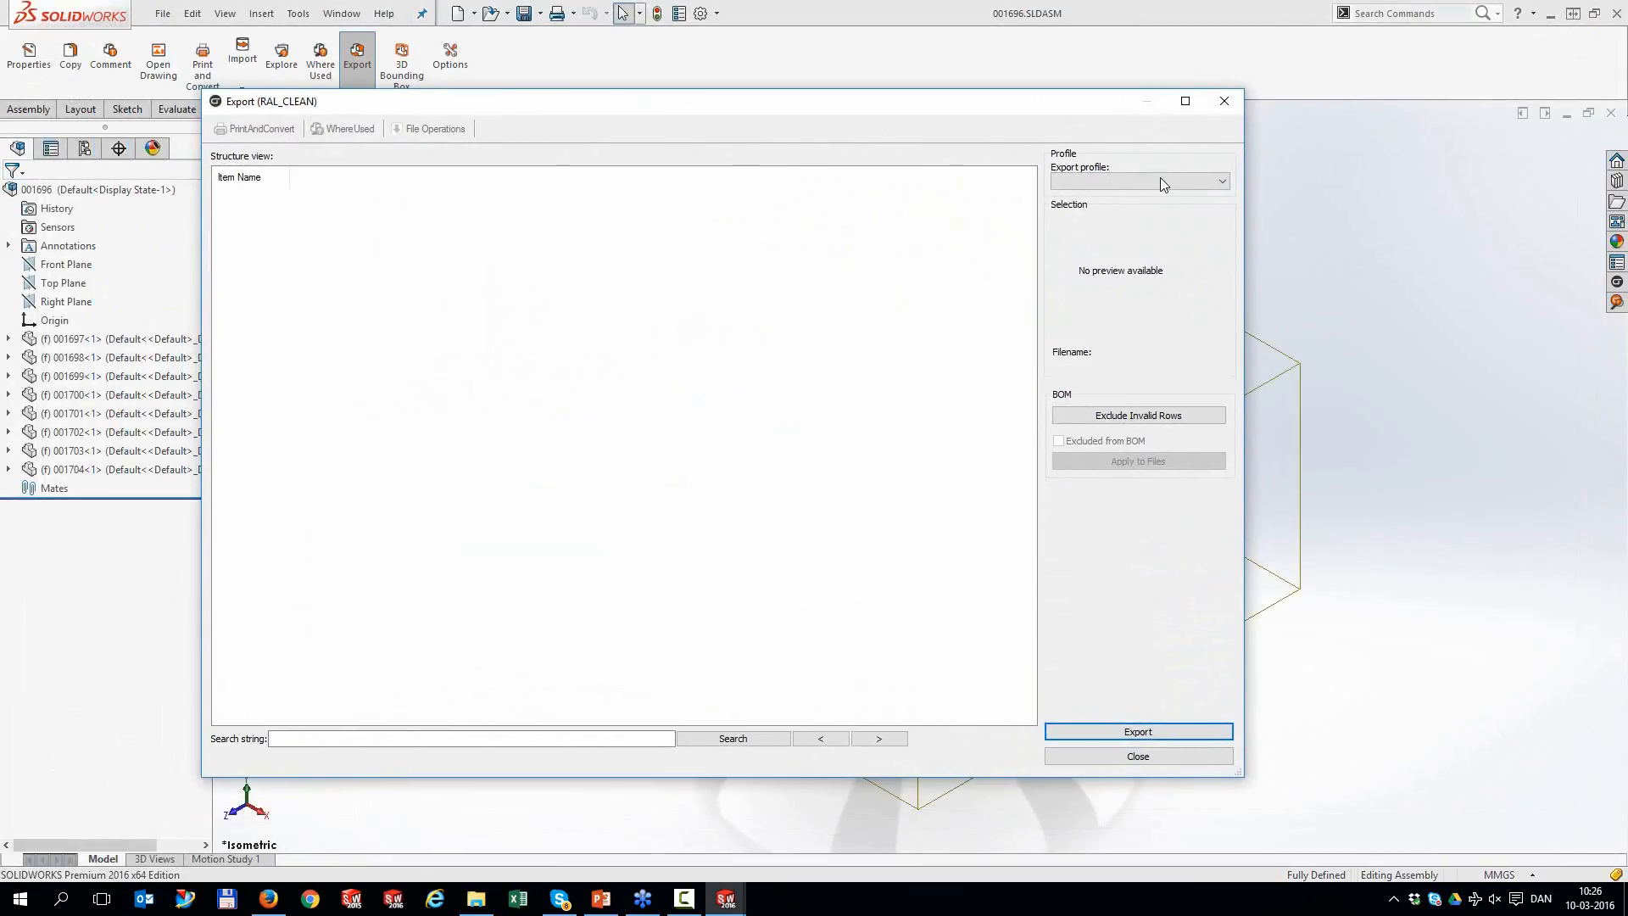
pyautogui.click(1162, 182)
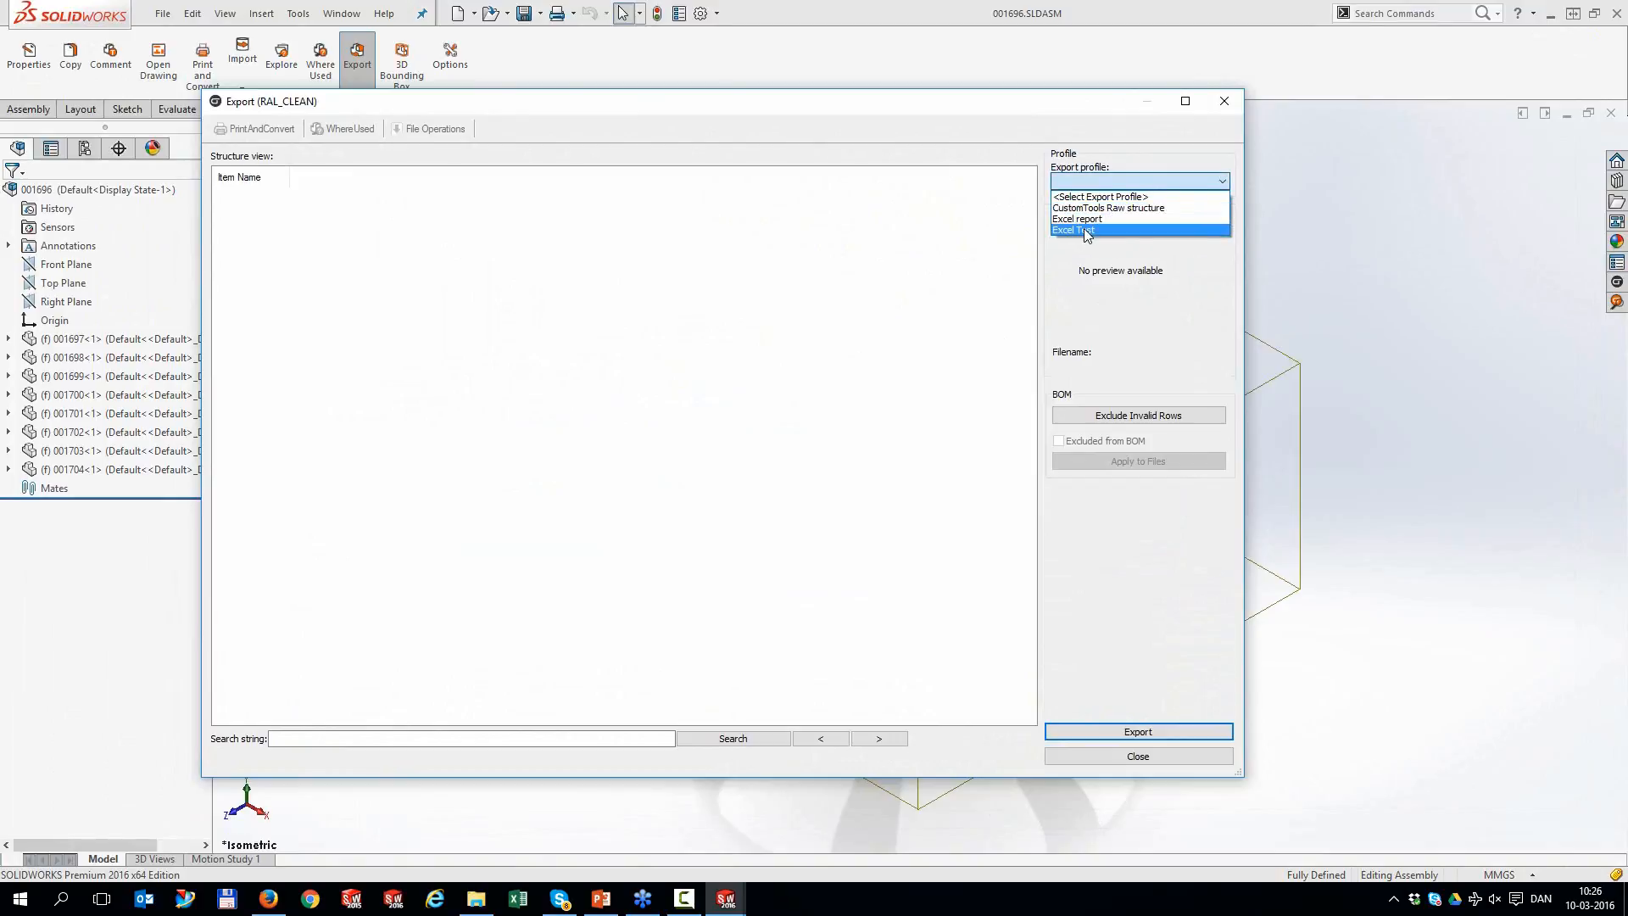
pyautogui.click(1087, 230)
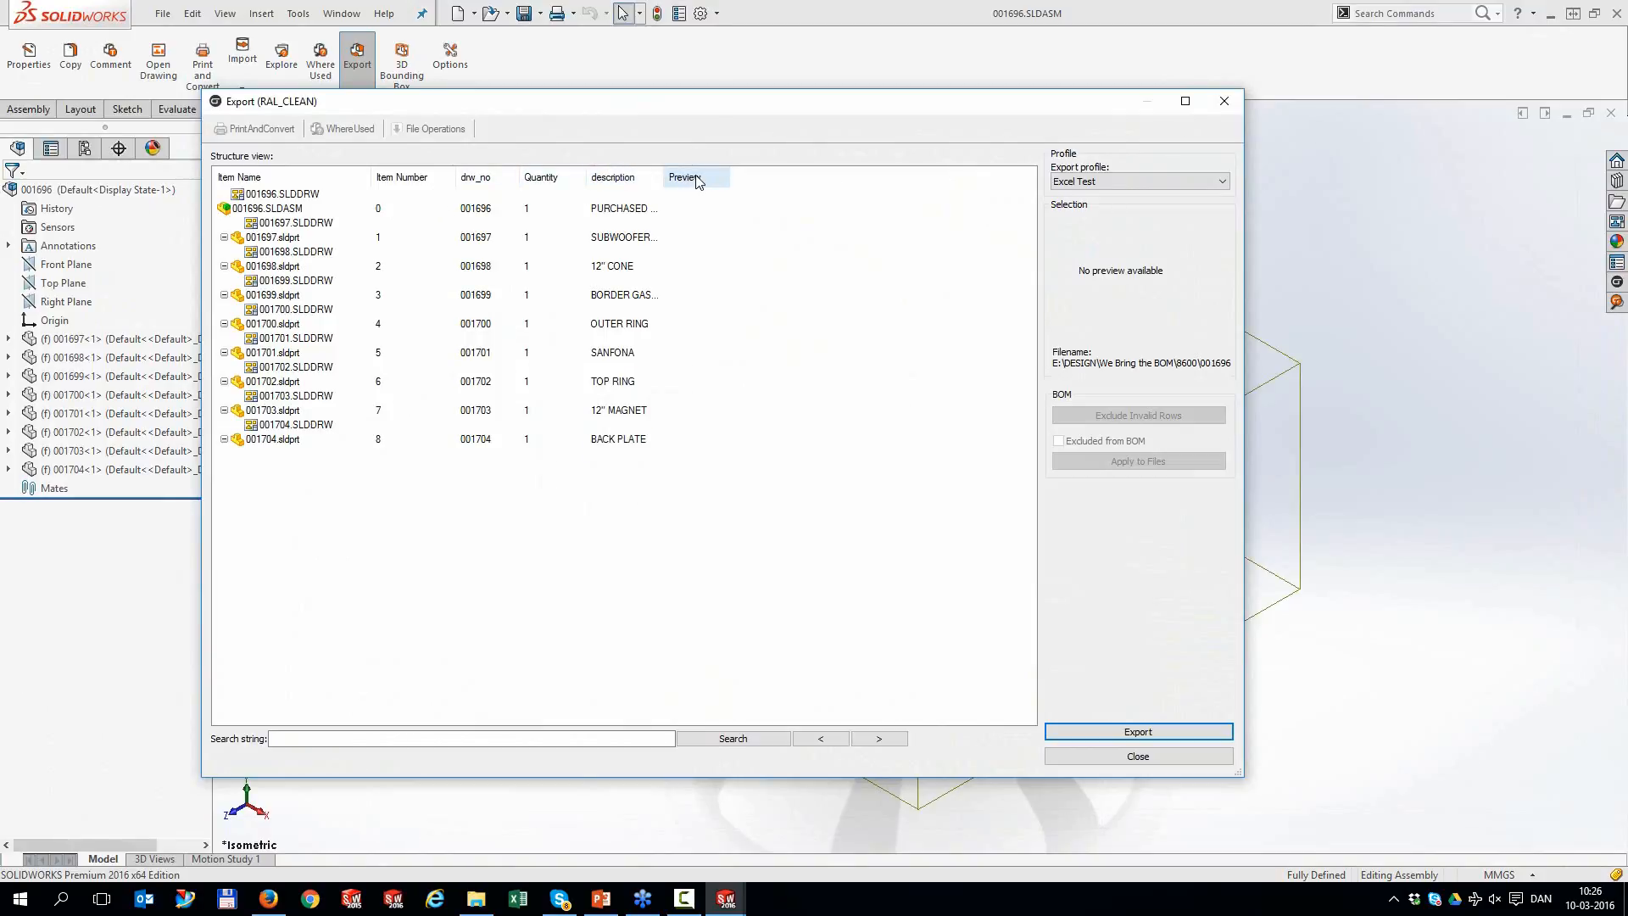
pyautogui.click(1129, 736)
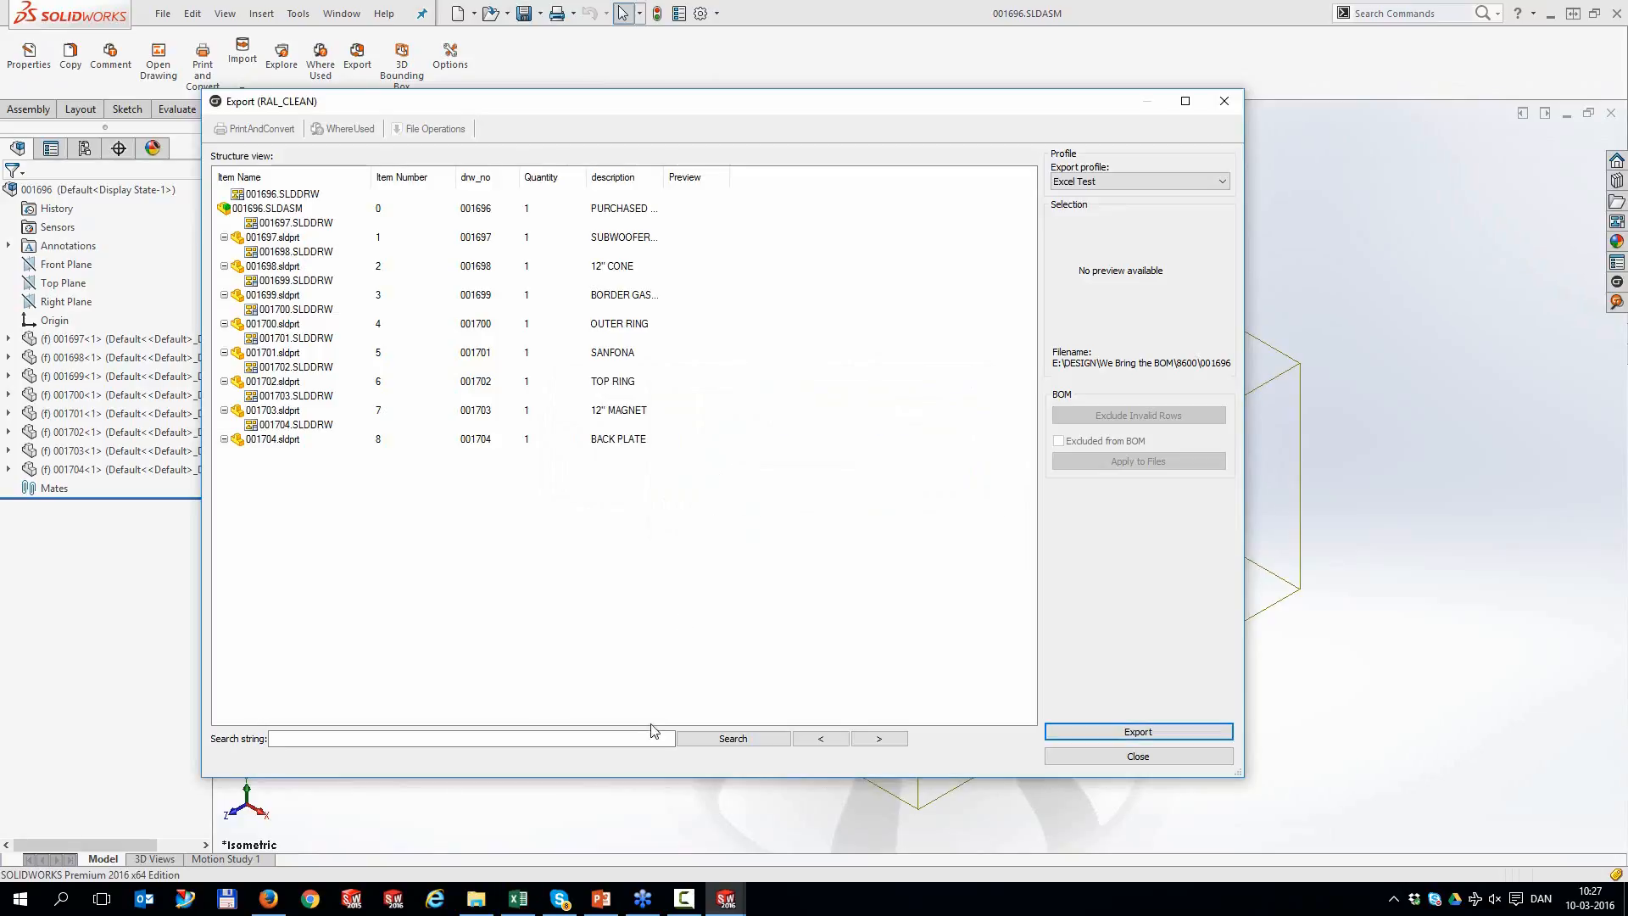
pyautogui.click(527, 906)
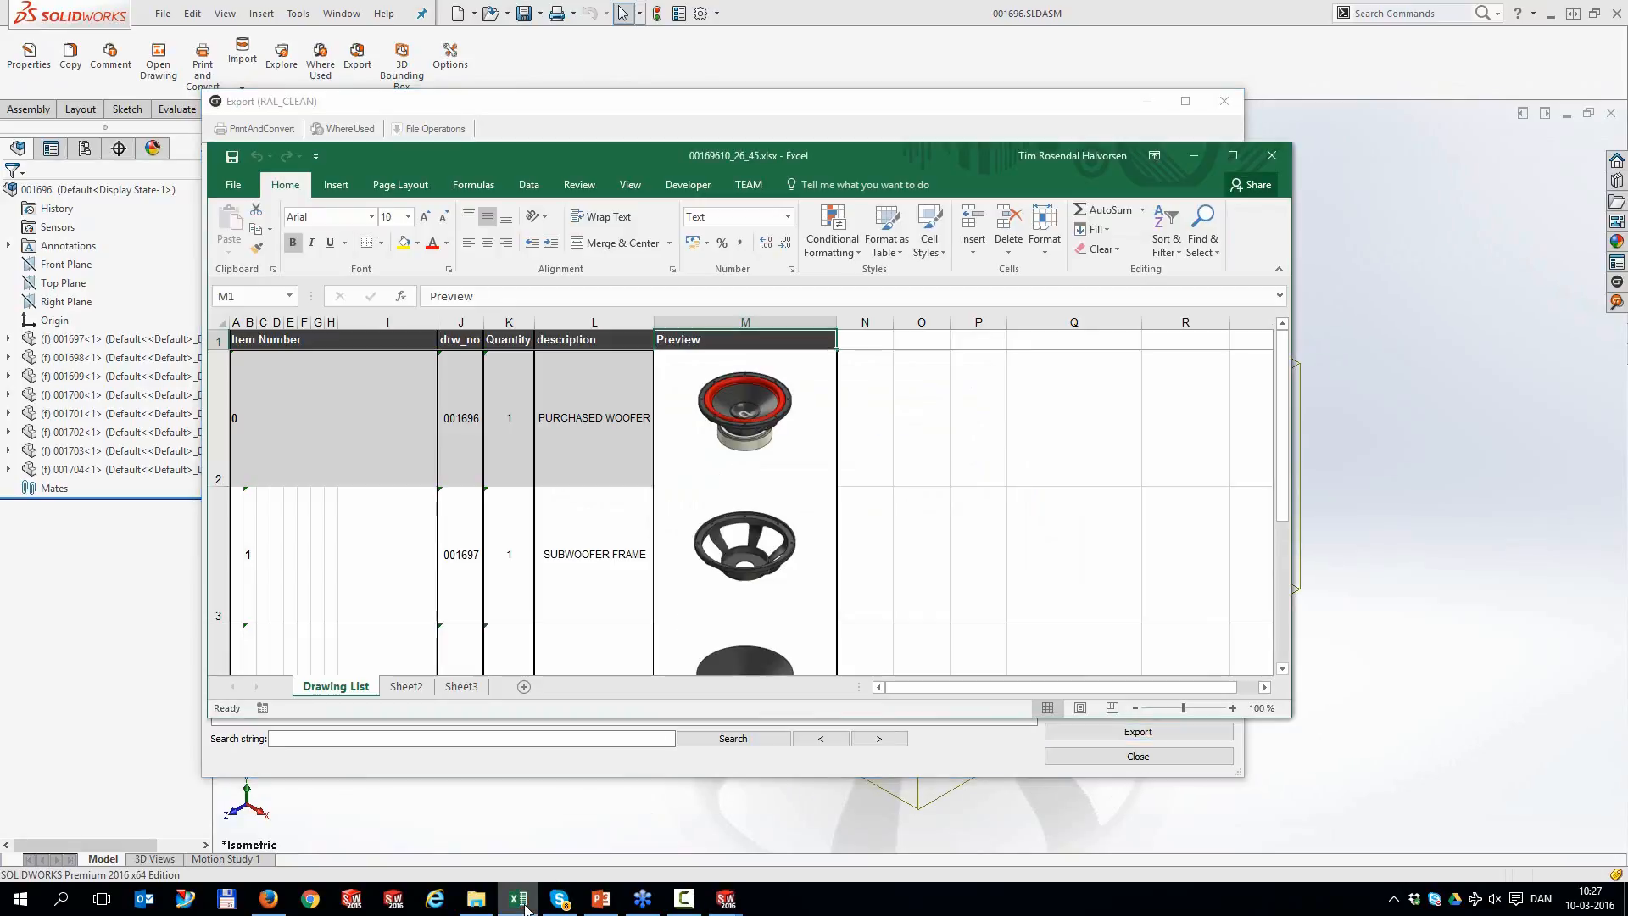
# Maximize the exported BOM workbook, scroll its preview-image rows, then minimize Excel
pyautogui.click(1232, 156)
pyautogui.scroll(-4, 339, 473)
pyautogui.scroll(4, 339, 474)
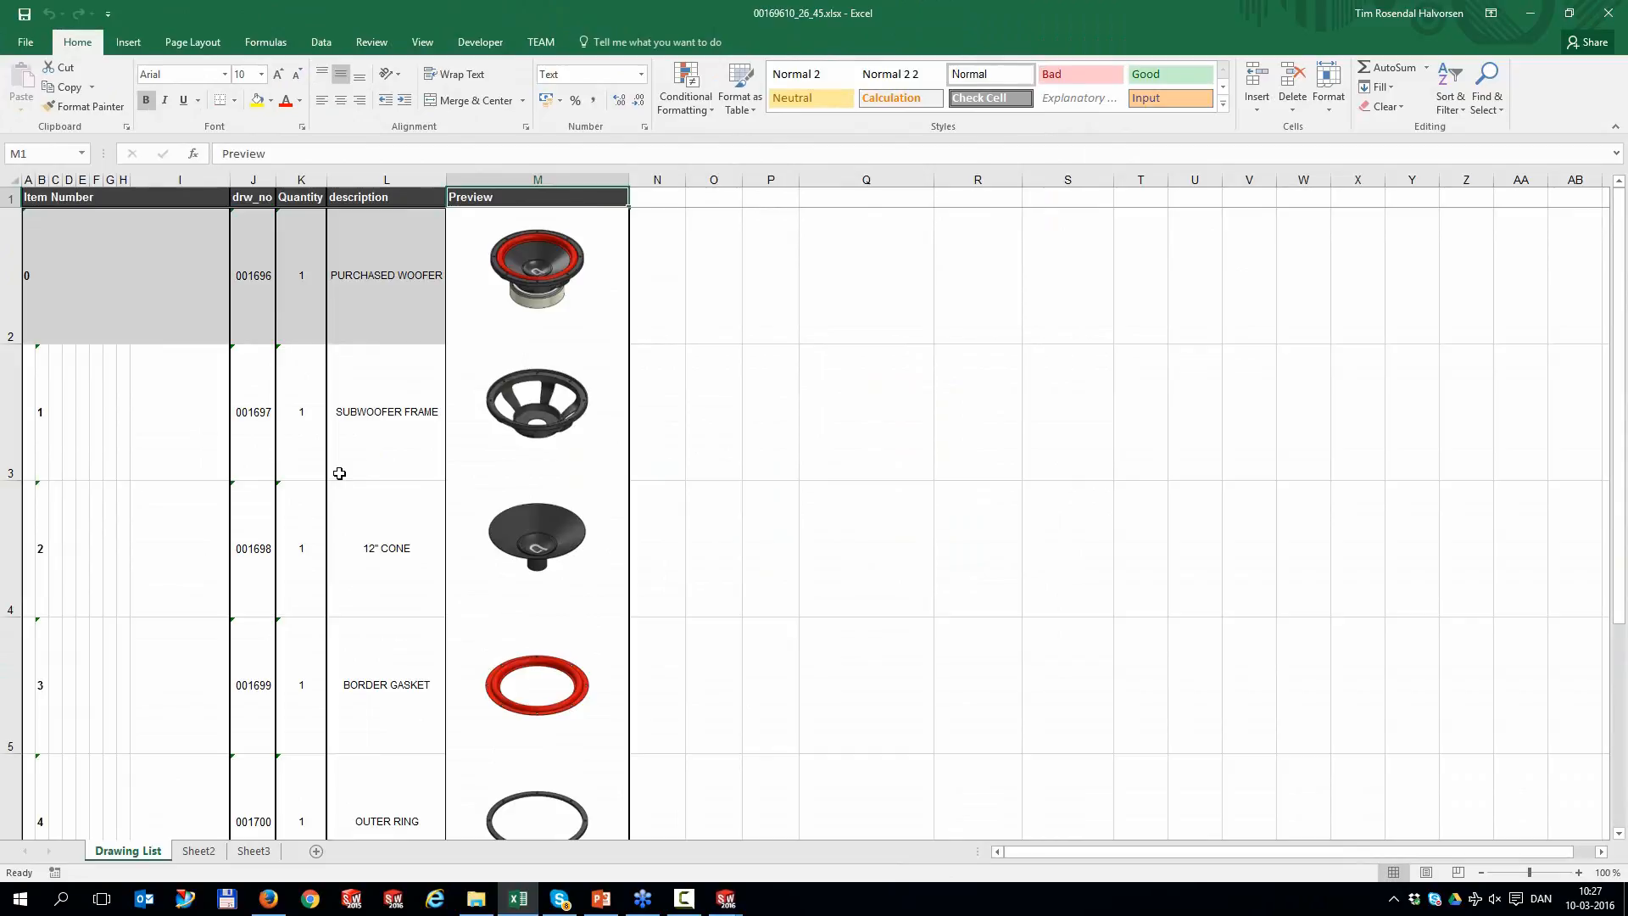
pyautogui.click(1530, 12)
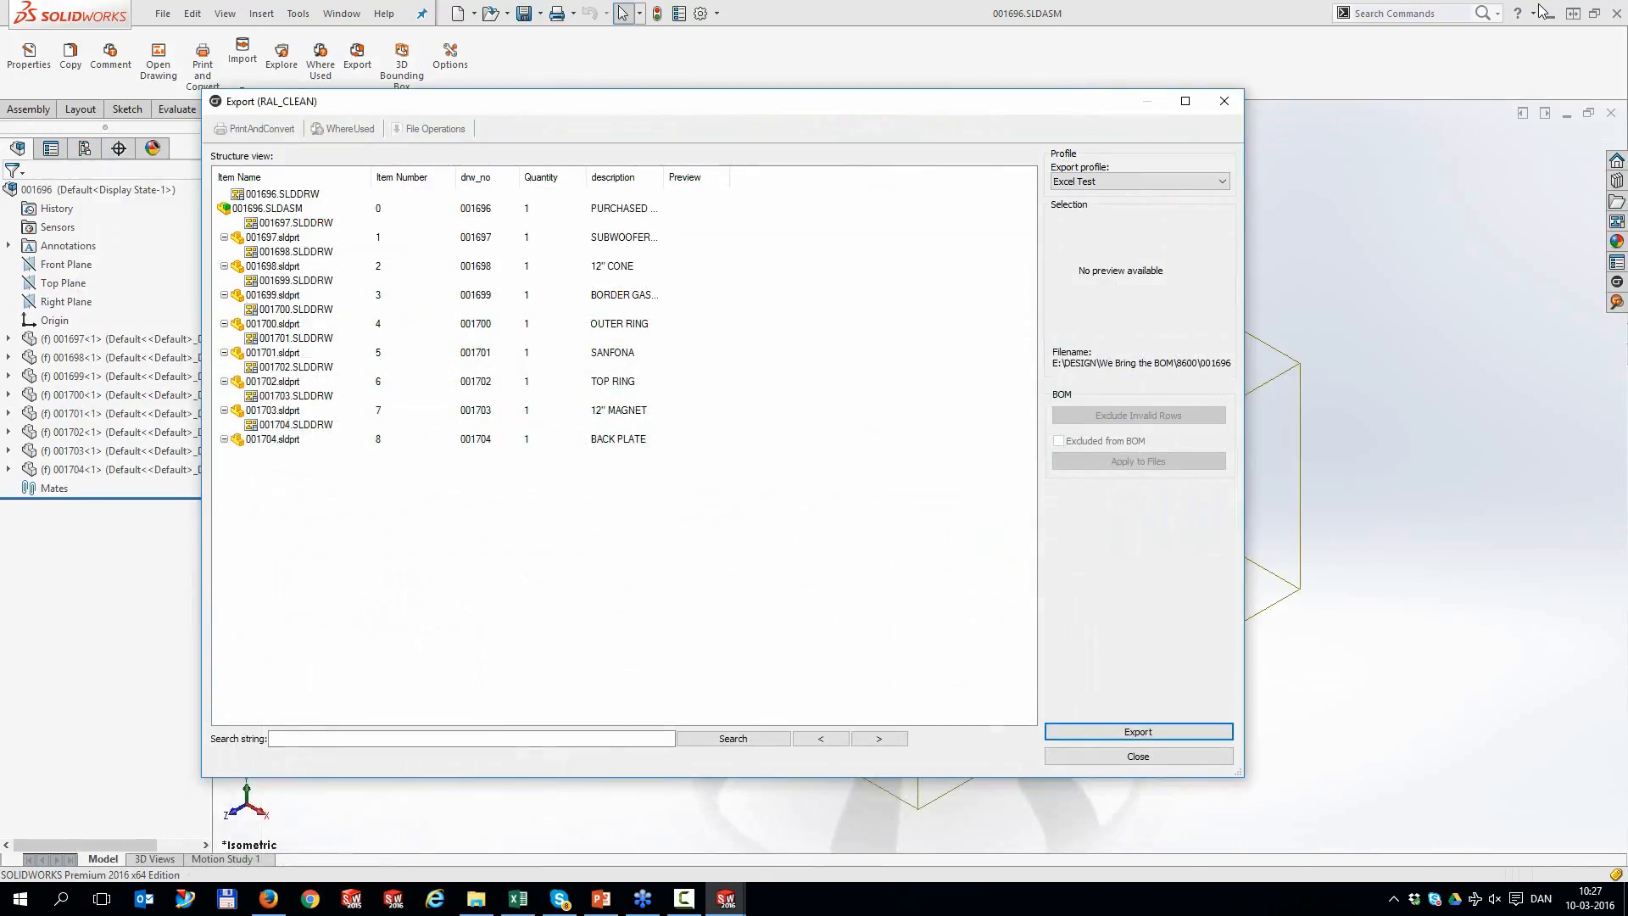